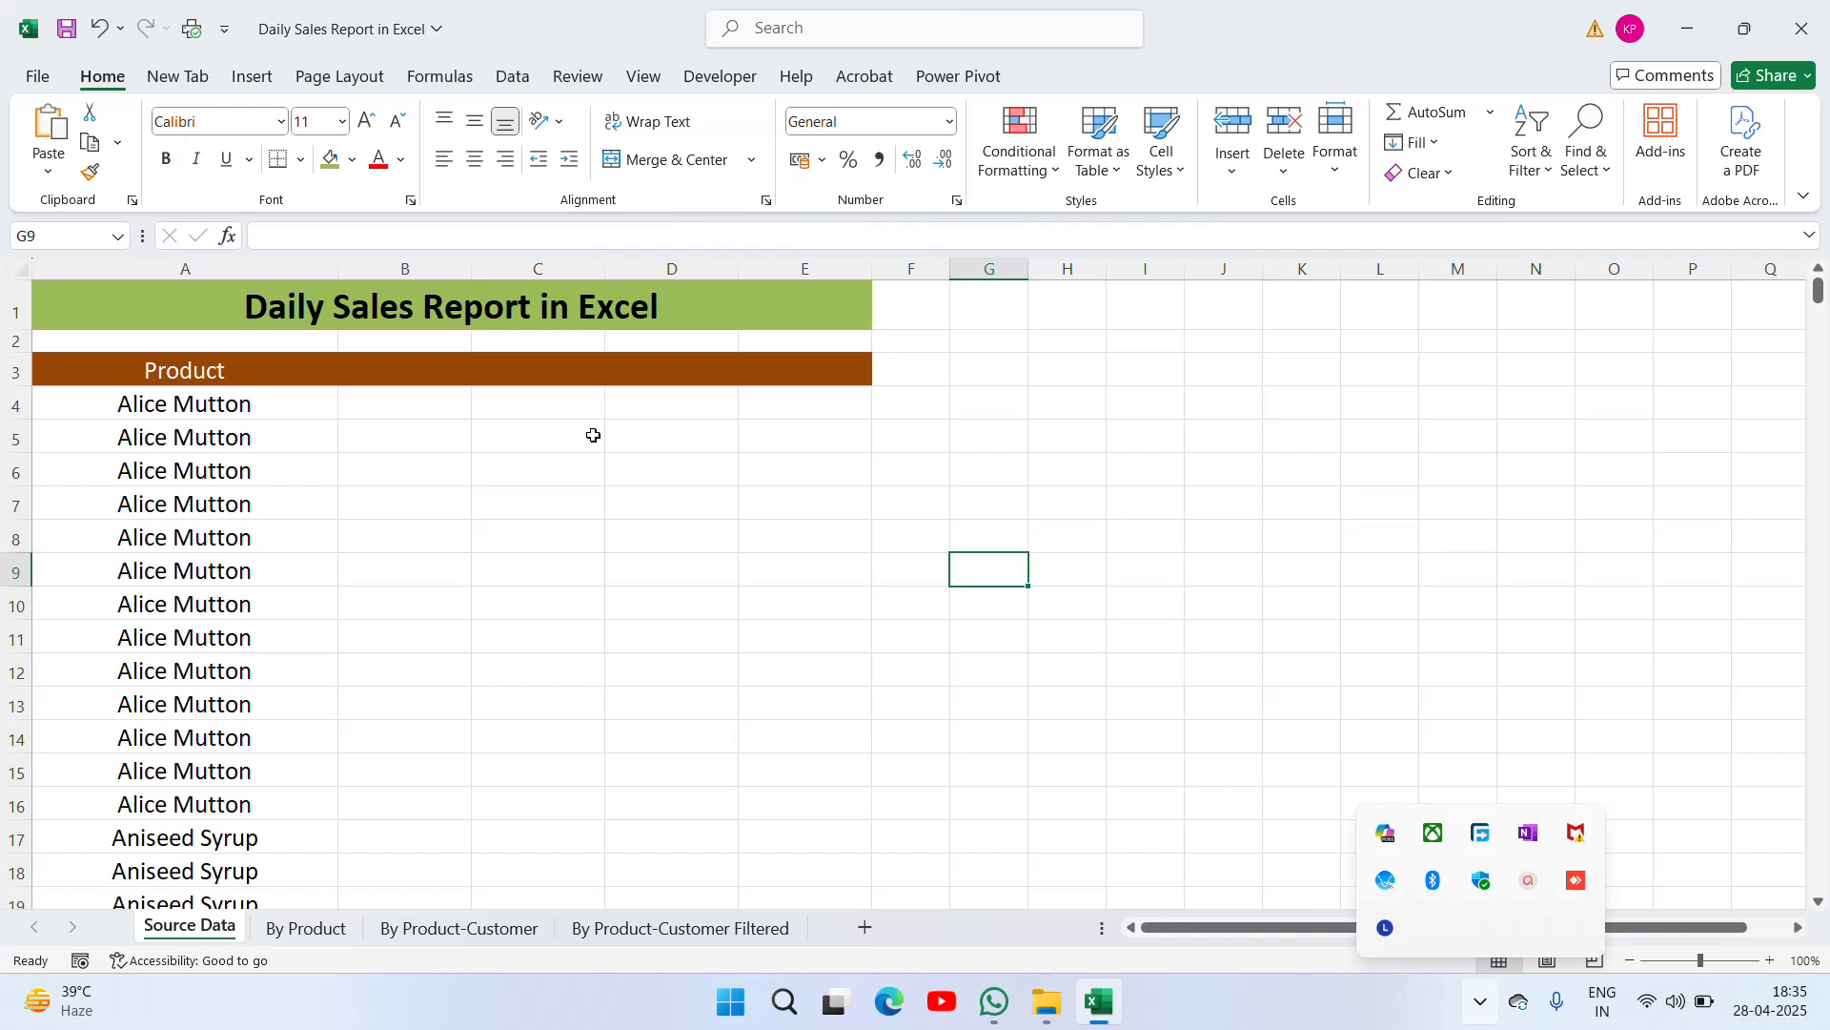
Insert a blank column before the Product column on the Source Data sheet
{"action": "left_click", "coordinate": [137, 393]}
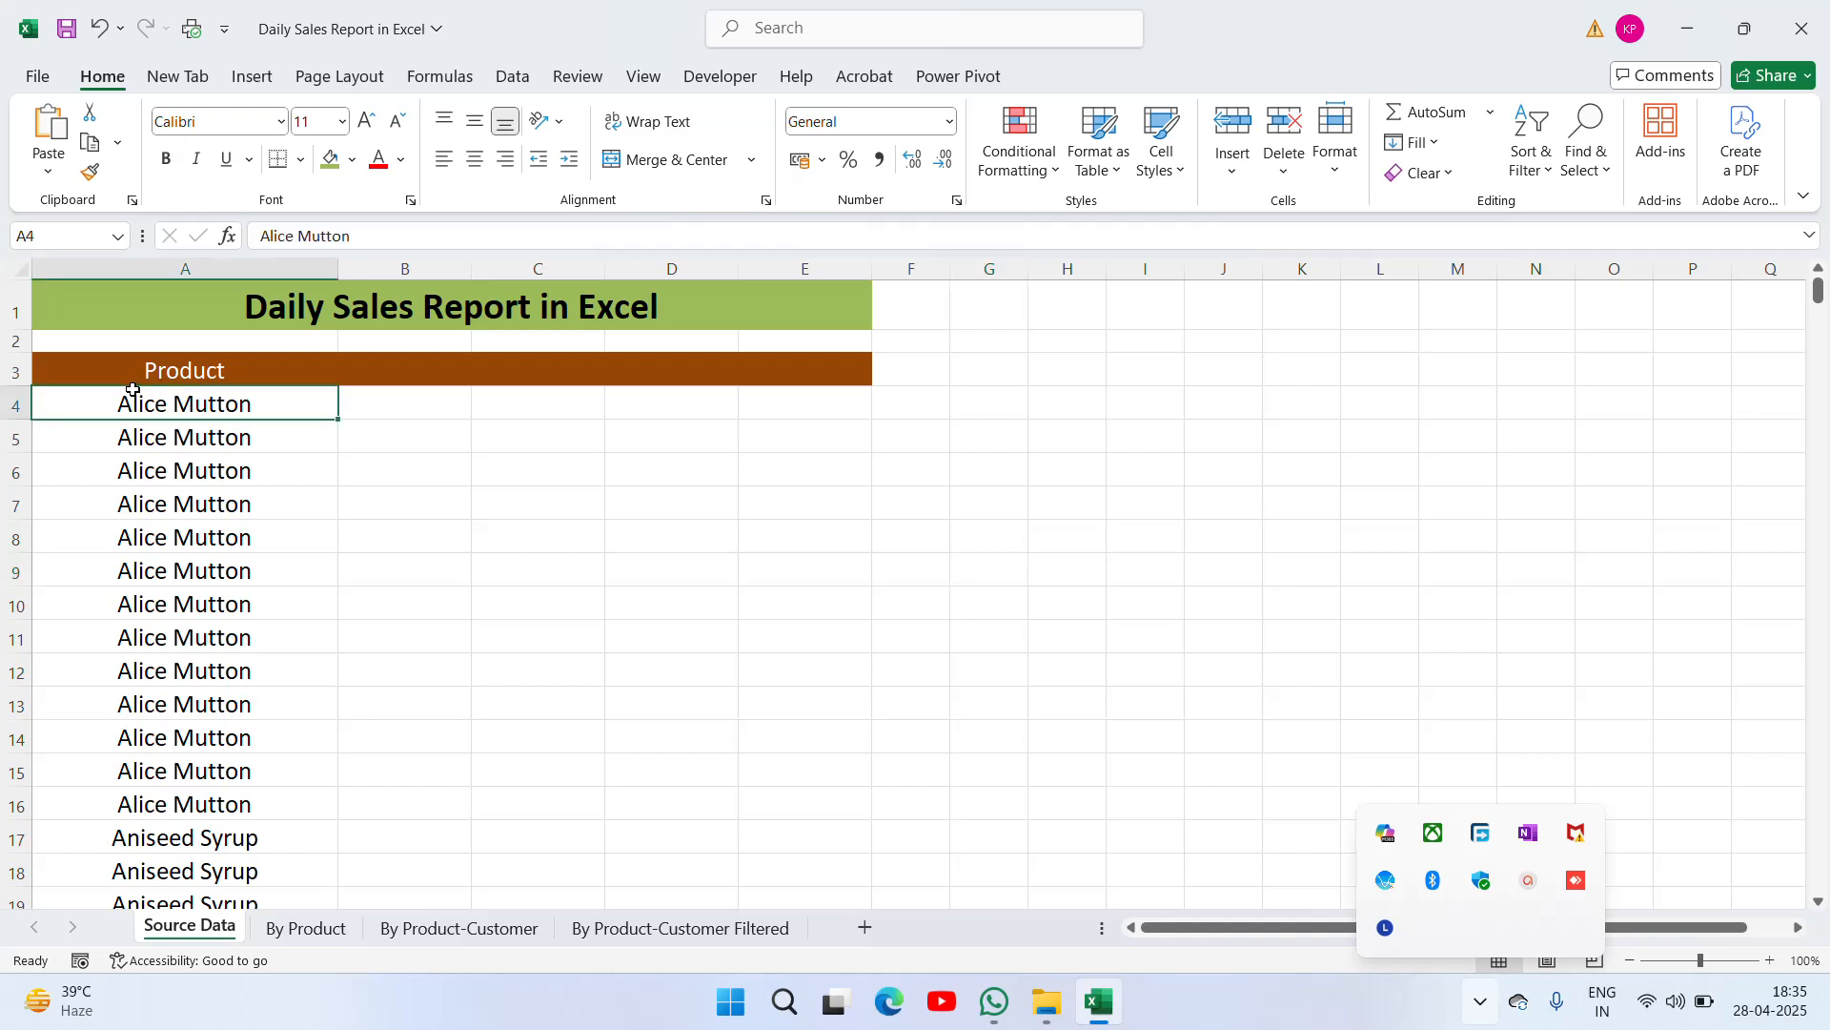
{"action": "left_click", "coordinate": [410, 398]}
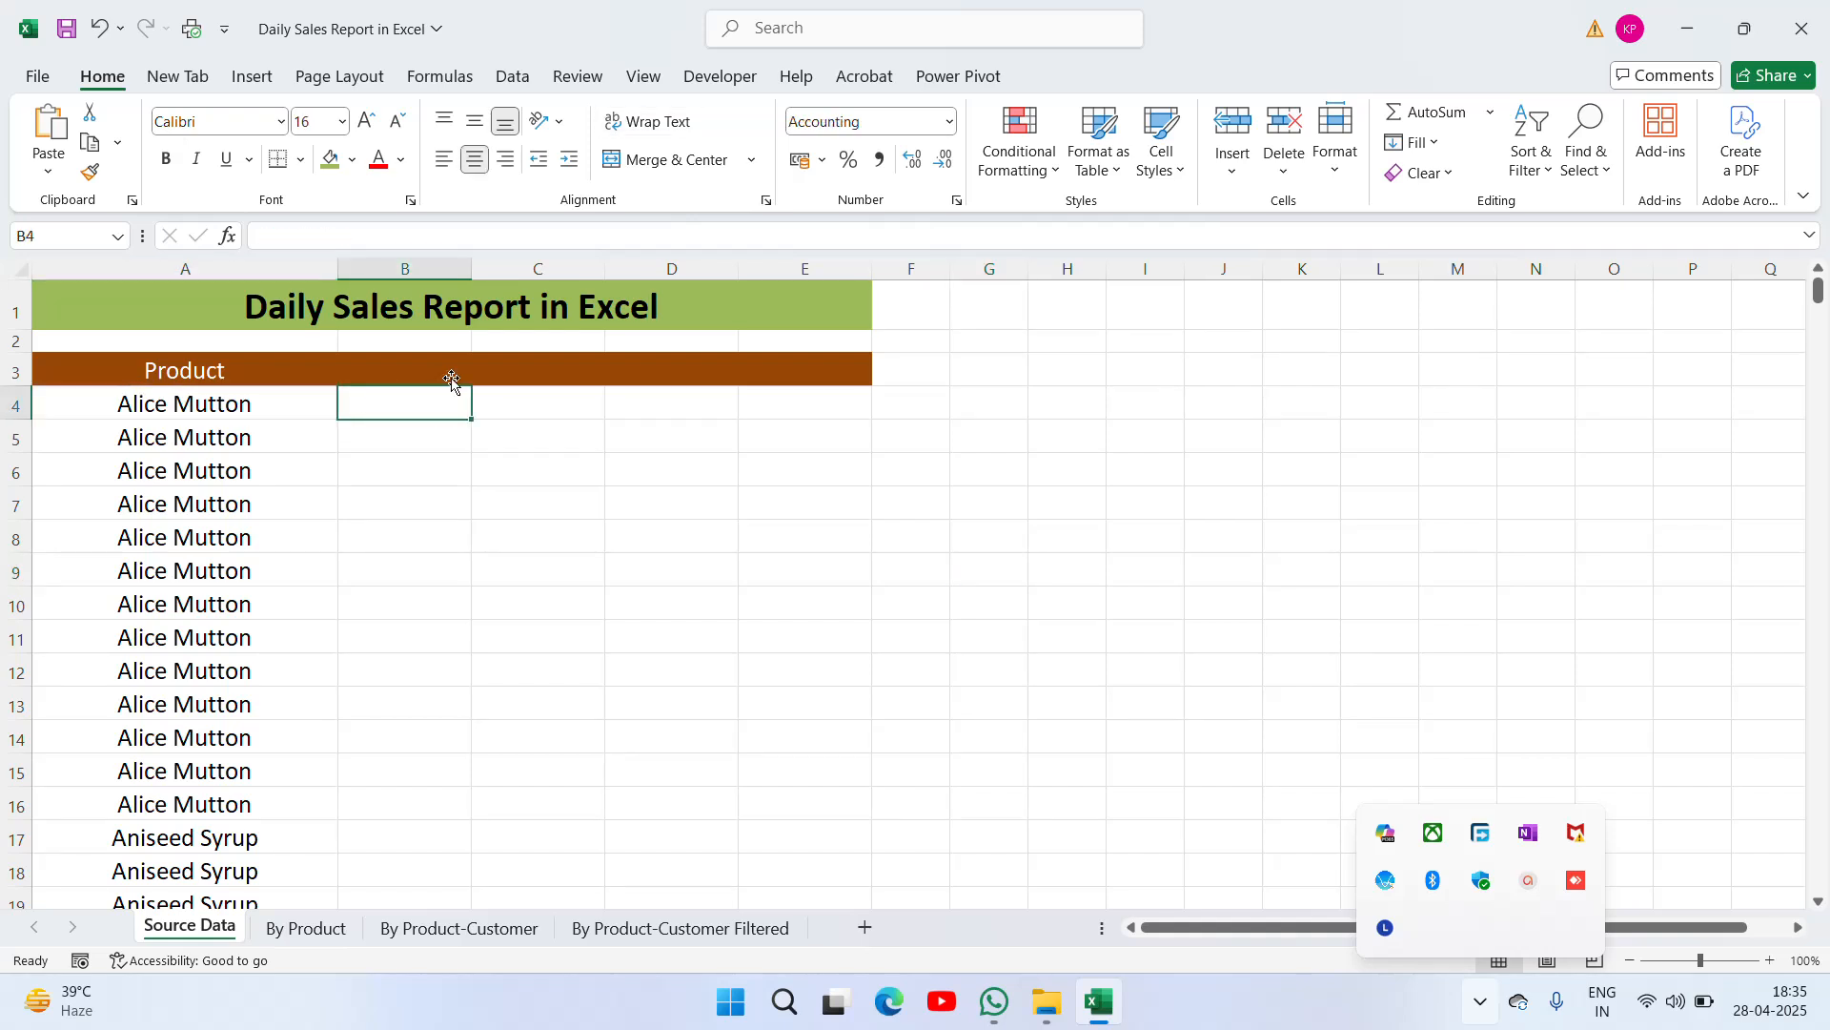
{"action": "left_click", "coordinate": [451, 378]}
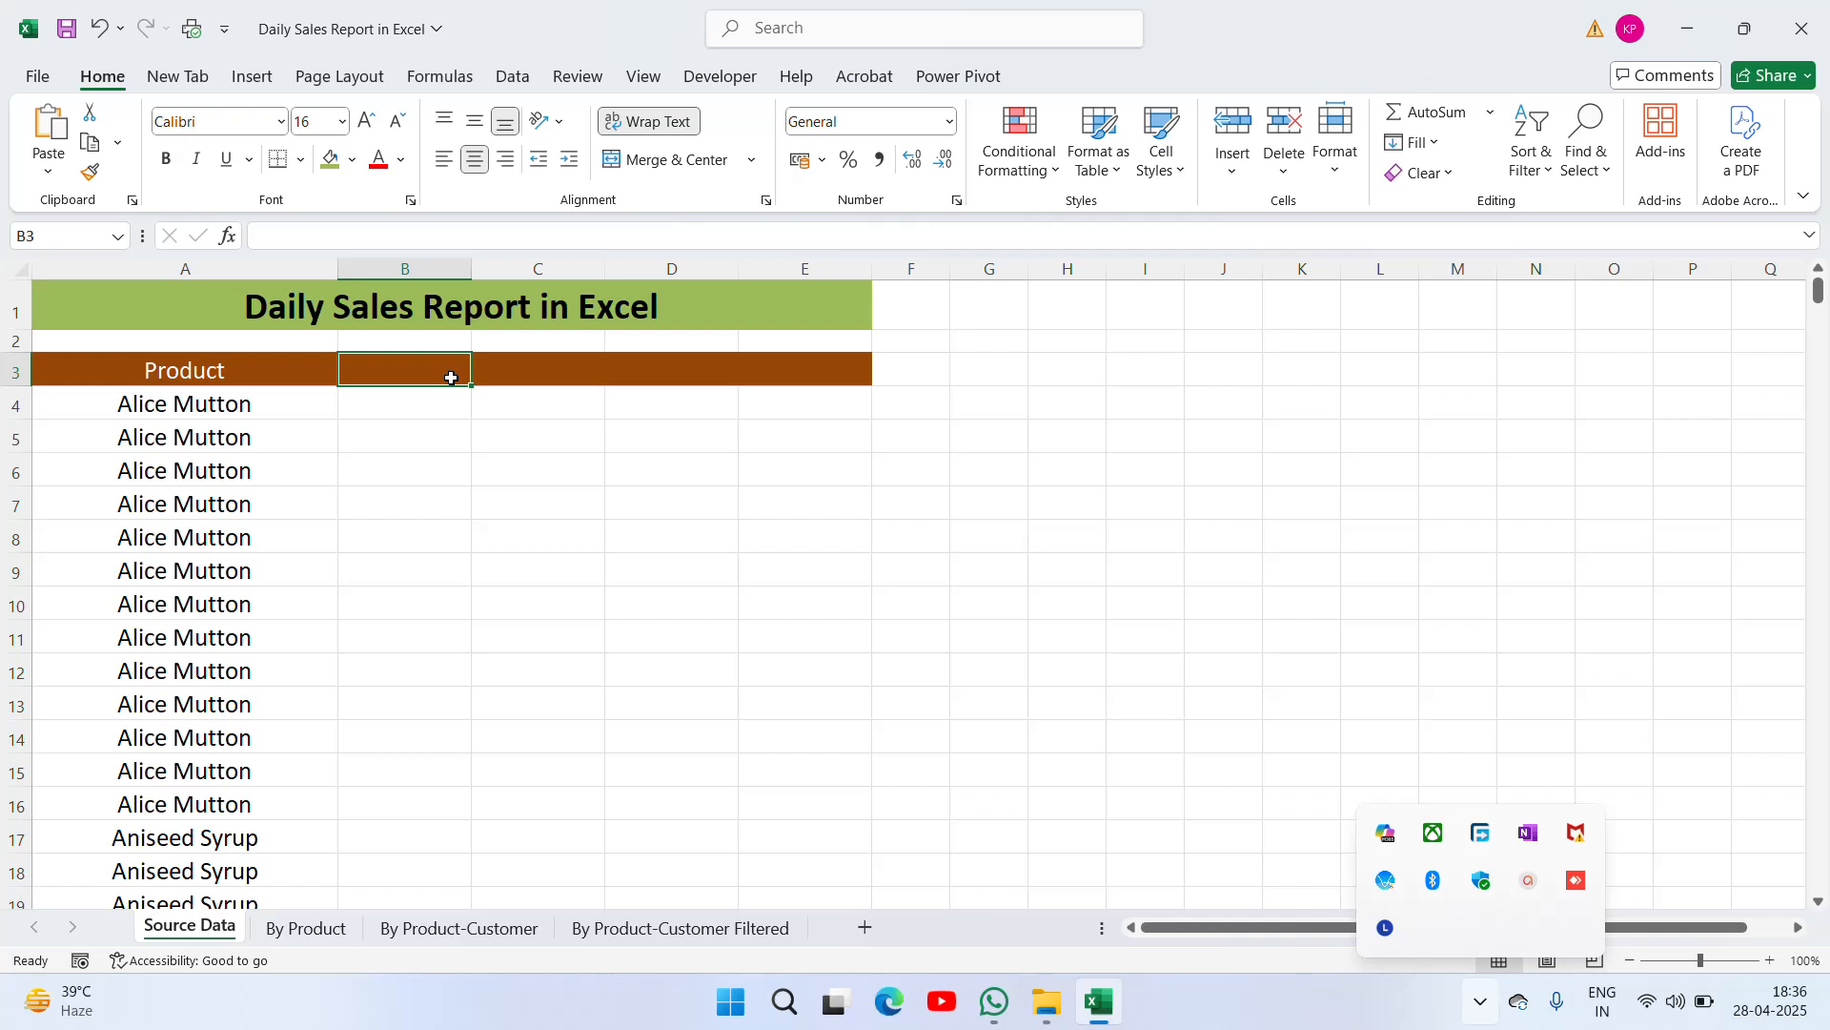
{"action": "key", "text": "Left"}
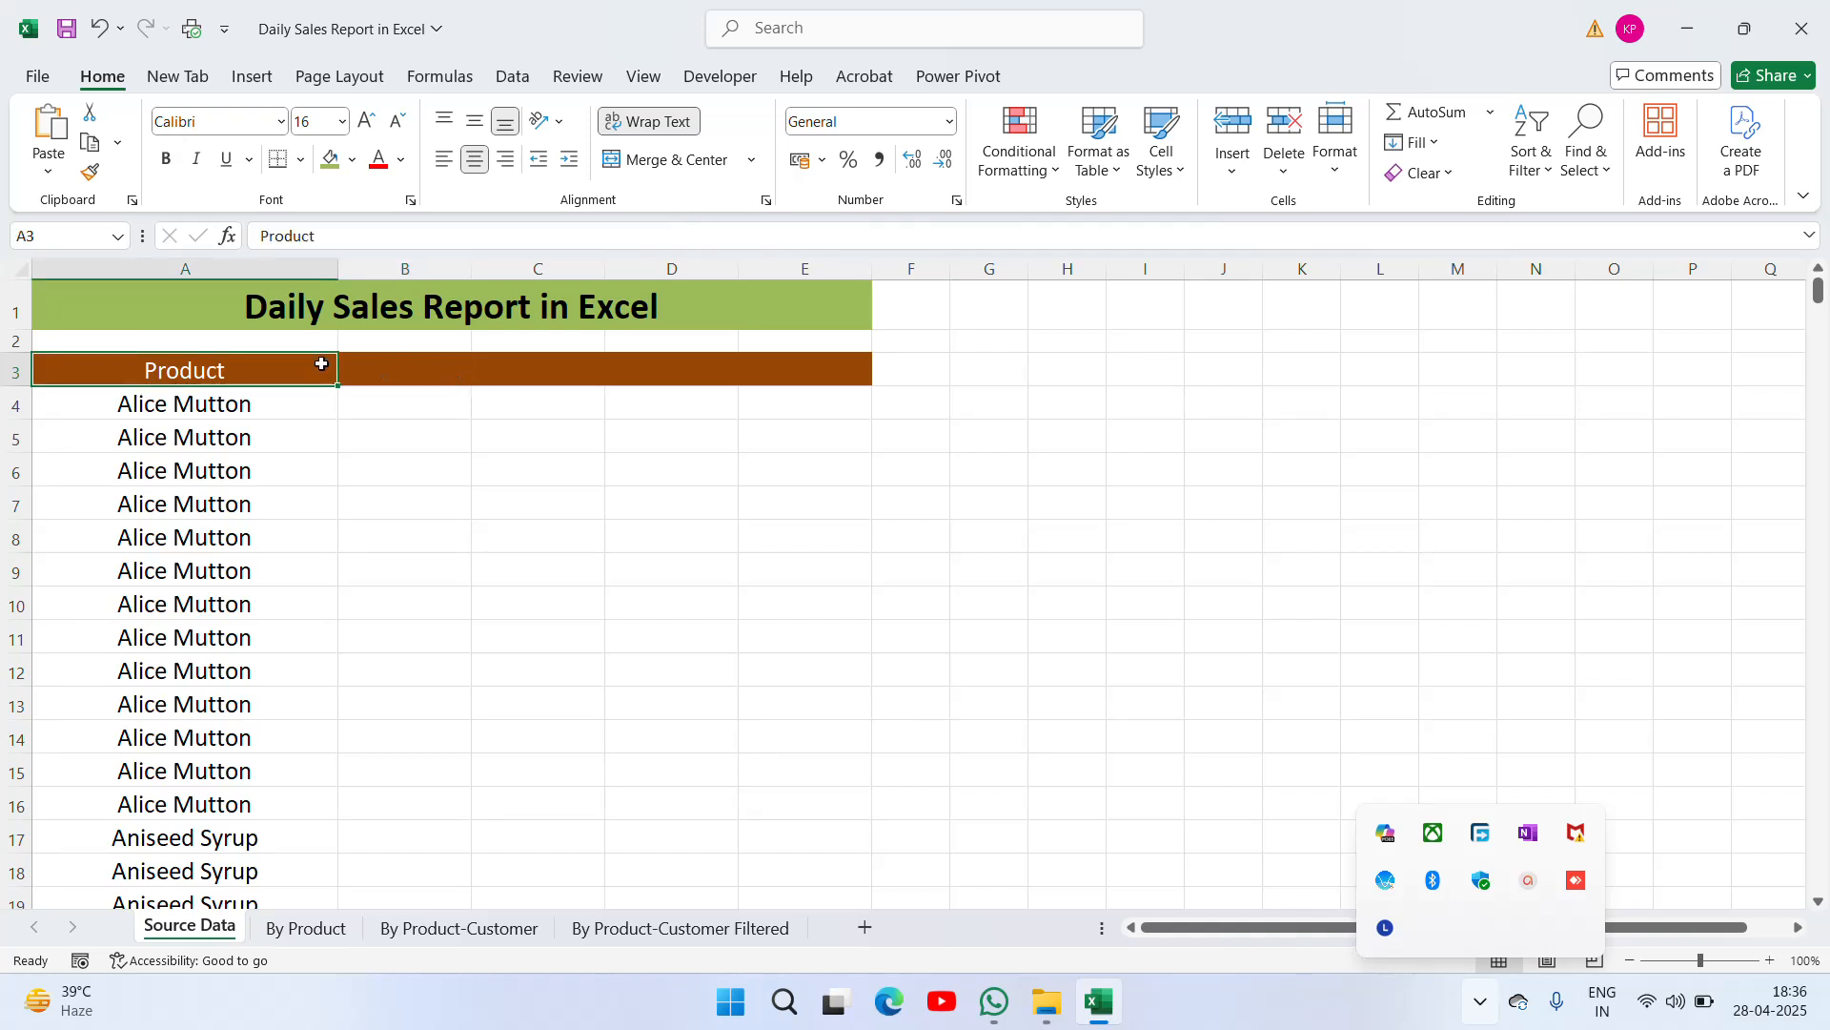
{"action": "left_click", "coordinate": [203, 265]}
{"action": "key", "text": "ctrl+shift+plus"}
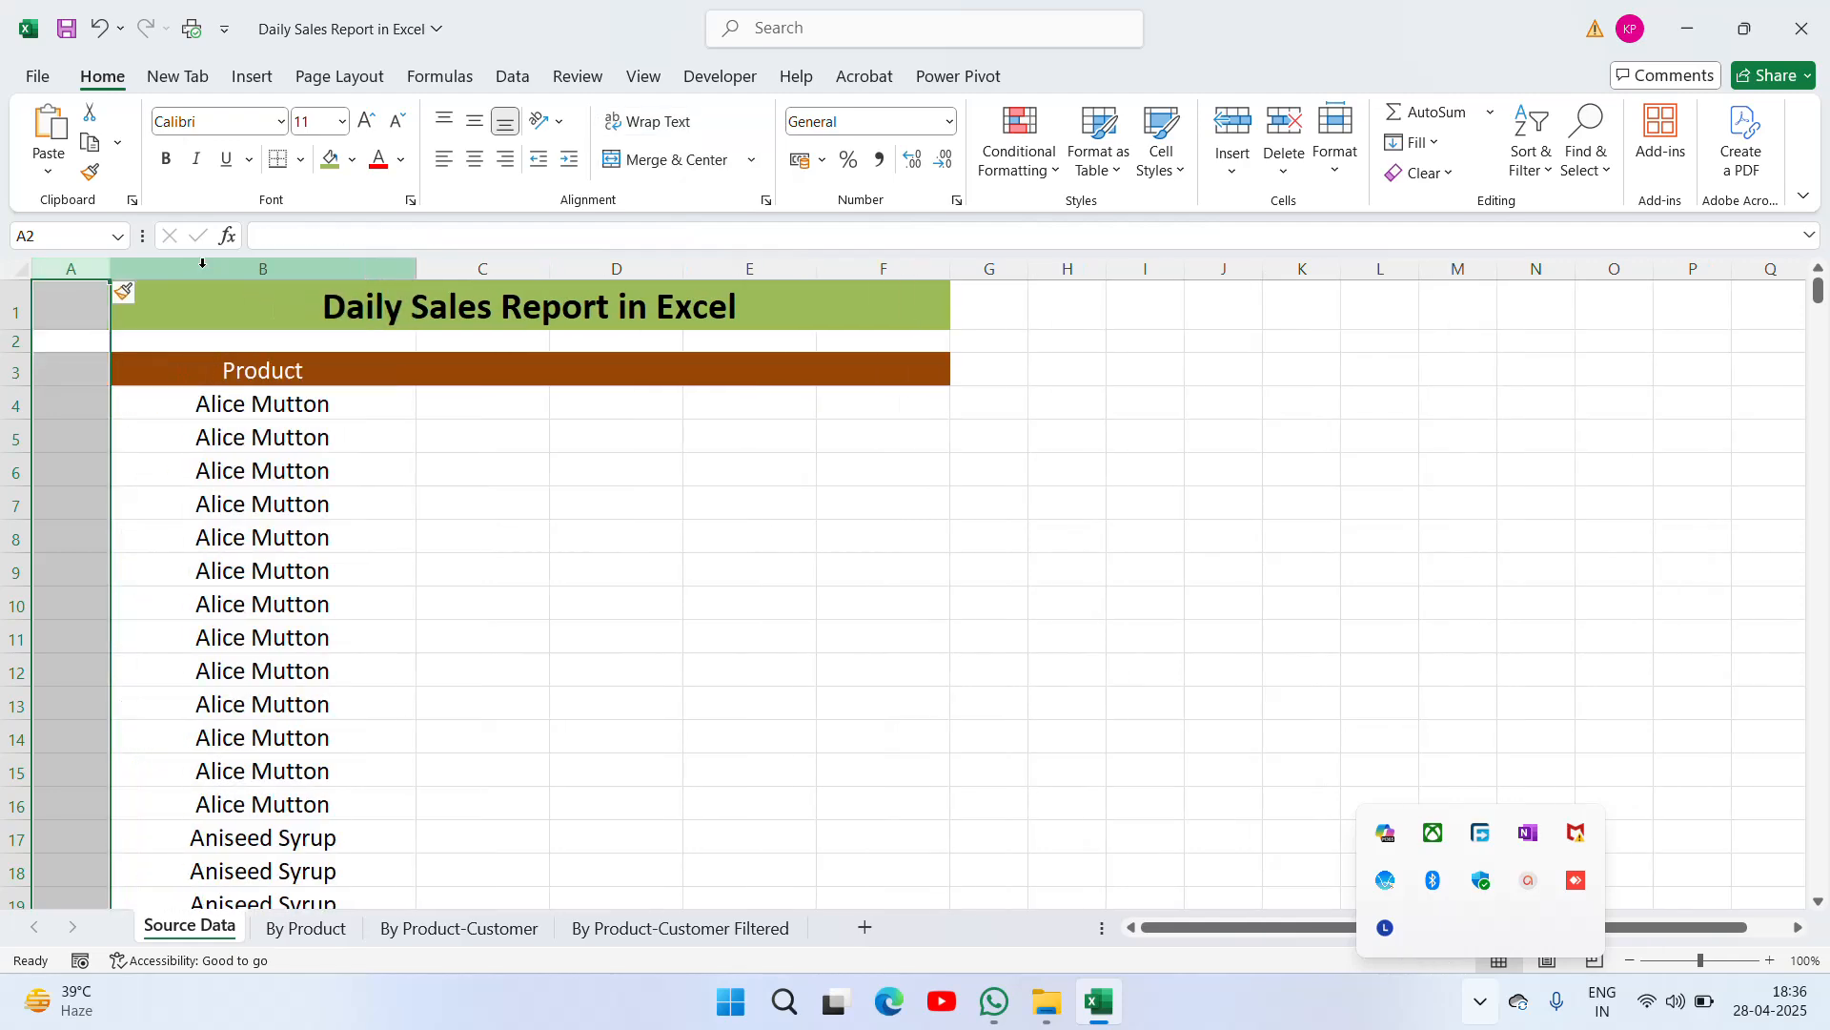
Move the whole list of product names from column B to column C, starting at C4
{"action": "key", "text": "Down"}
{"action": "key", "text": "Right"}
{"action": "key", "text": "Down"}
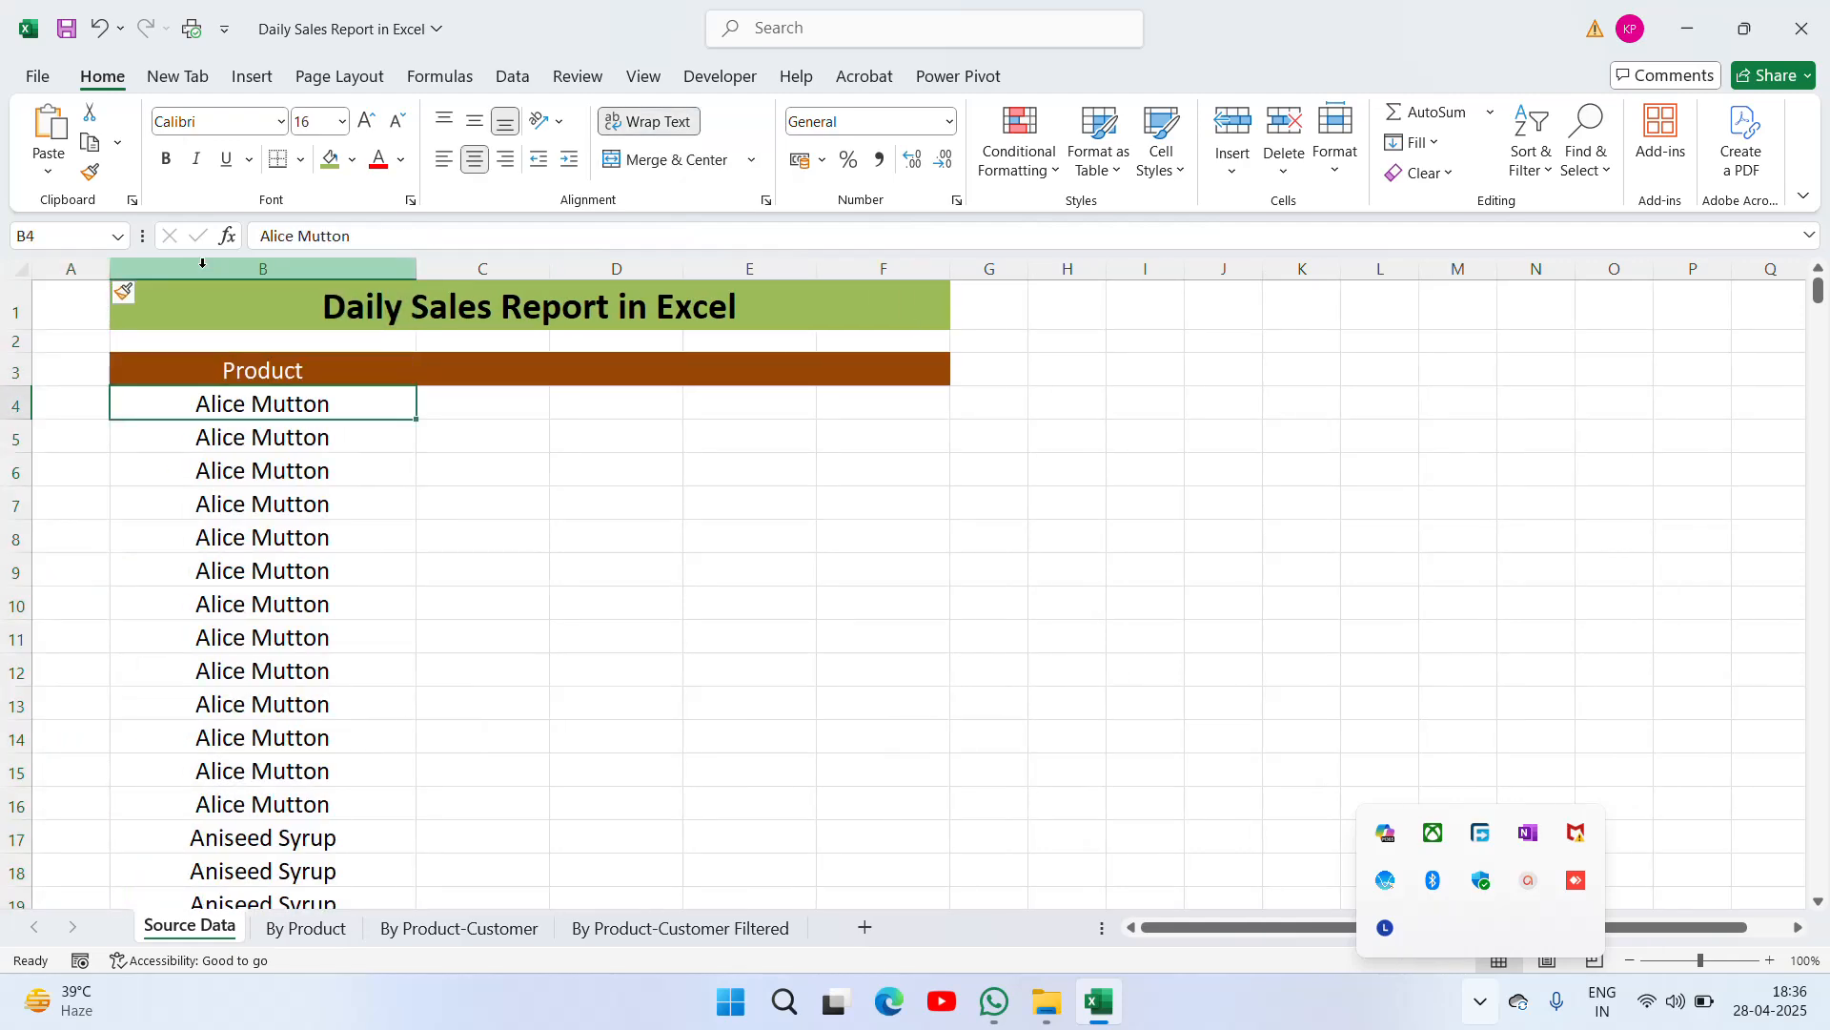
{"action": "key", "text": "Up"}
{"action": "key", "text": "Down"}
{"action": "key", "text": "ctrl+shift+Down"}
{"action": "key", "text": "ctrl+c"}
{"action": "key", "text": "Up"}
{"action": "key", "text": "Up"}
{"action": "key", "text": "Down"}
{"action": "key", "text": "Down"}
{"action": "key", "text": "Right"}
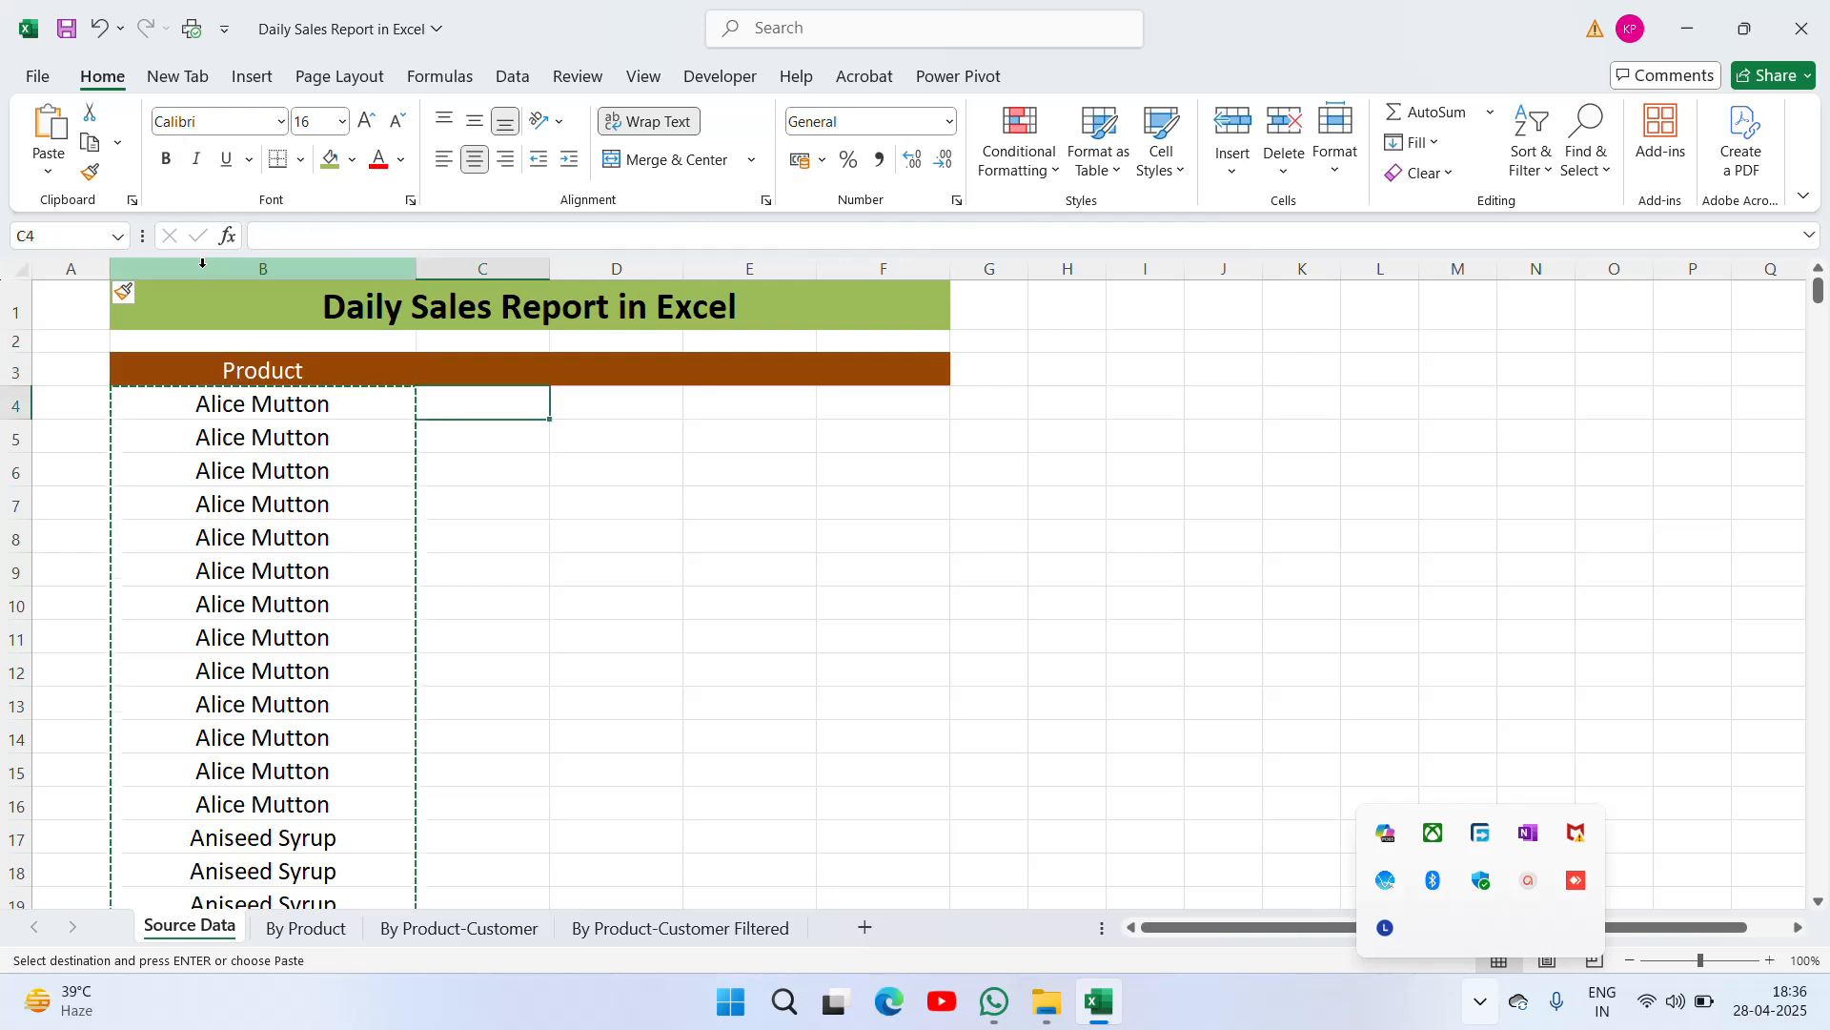
{"action": "key", "text": "ctrl+v"}
Move the Product header from B3 to C3, above the product names
{"action": "key", "text": "Up"}
{"action": "key", "text": "Left"}
{"action": "key", "text": "ctrl+x"}
{"action": "key", "text": "Right"}
{"action": "key", "text": "ctrl+v"}
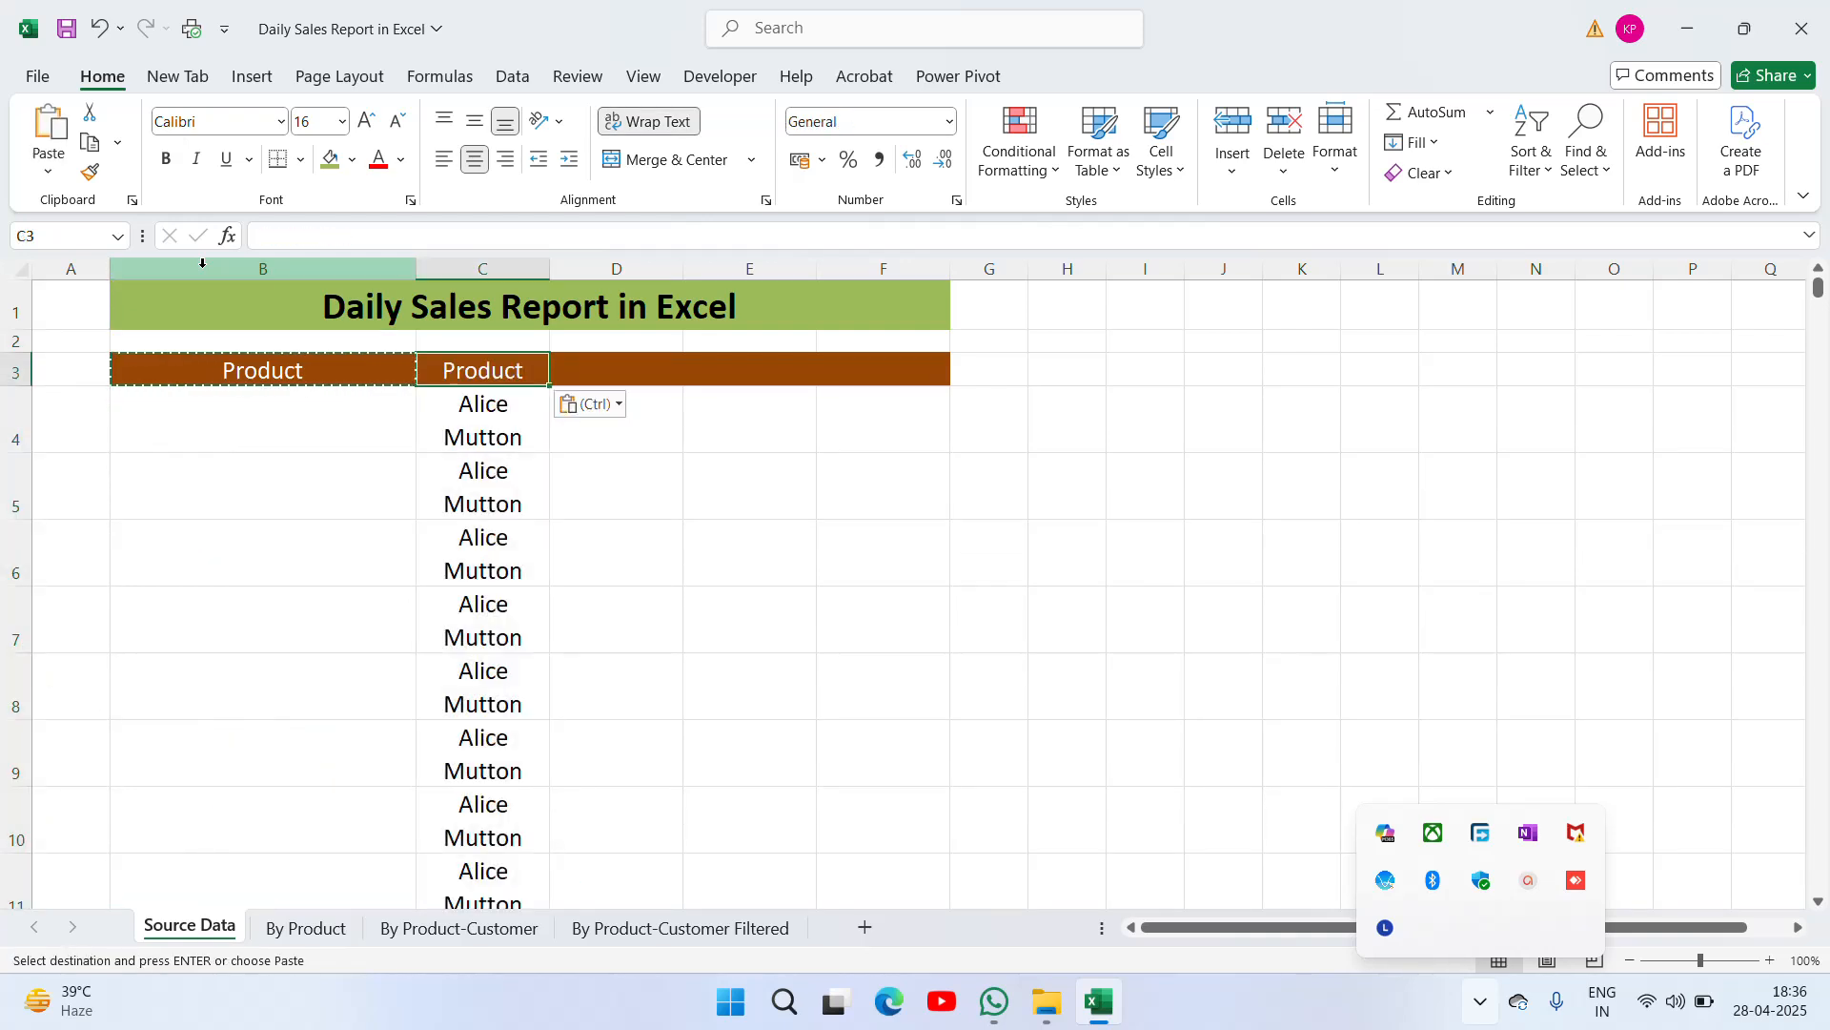
Enter Date as the column header in B3
{"action": "key", "text": "Left"}
{"action": "type", "text": "dat"}
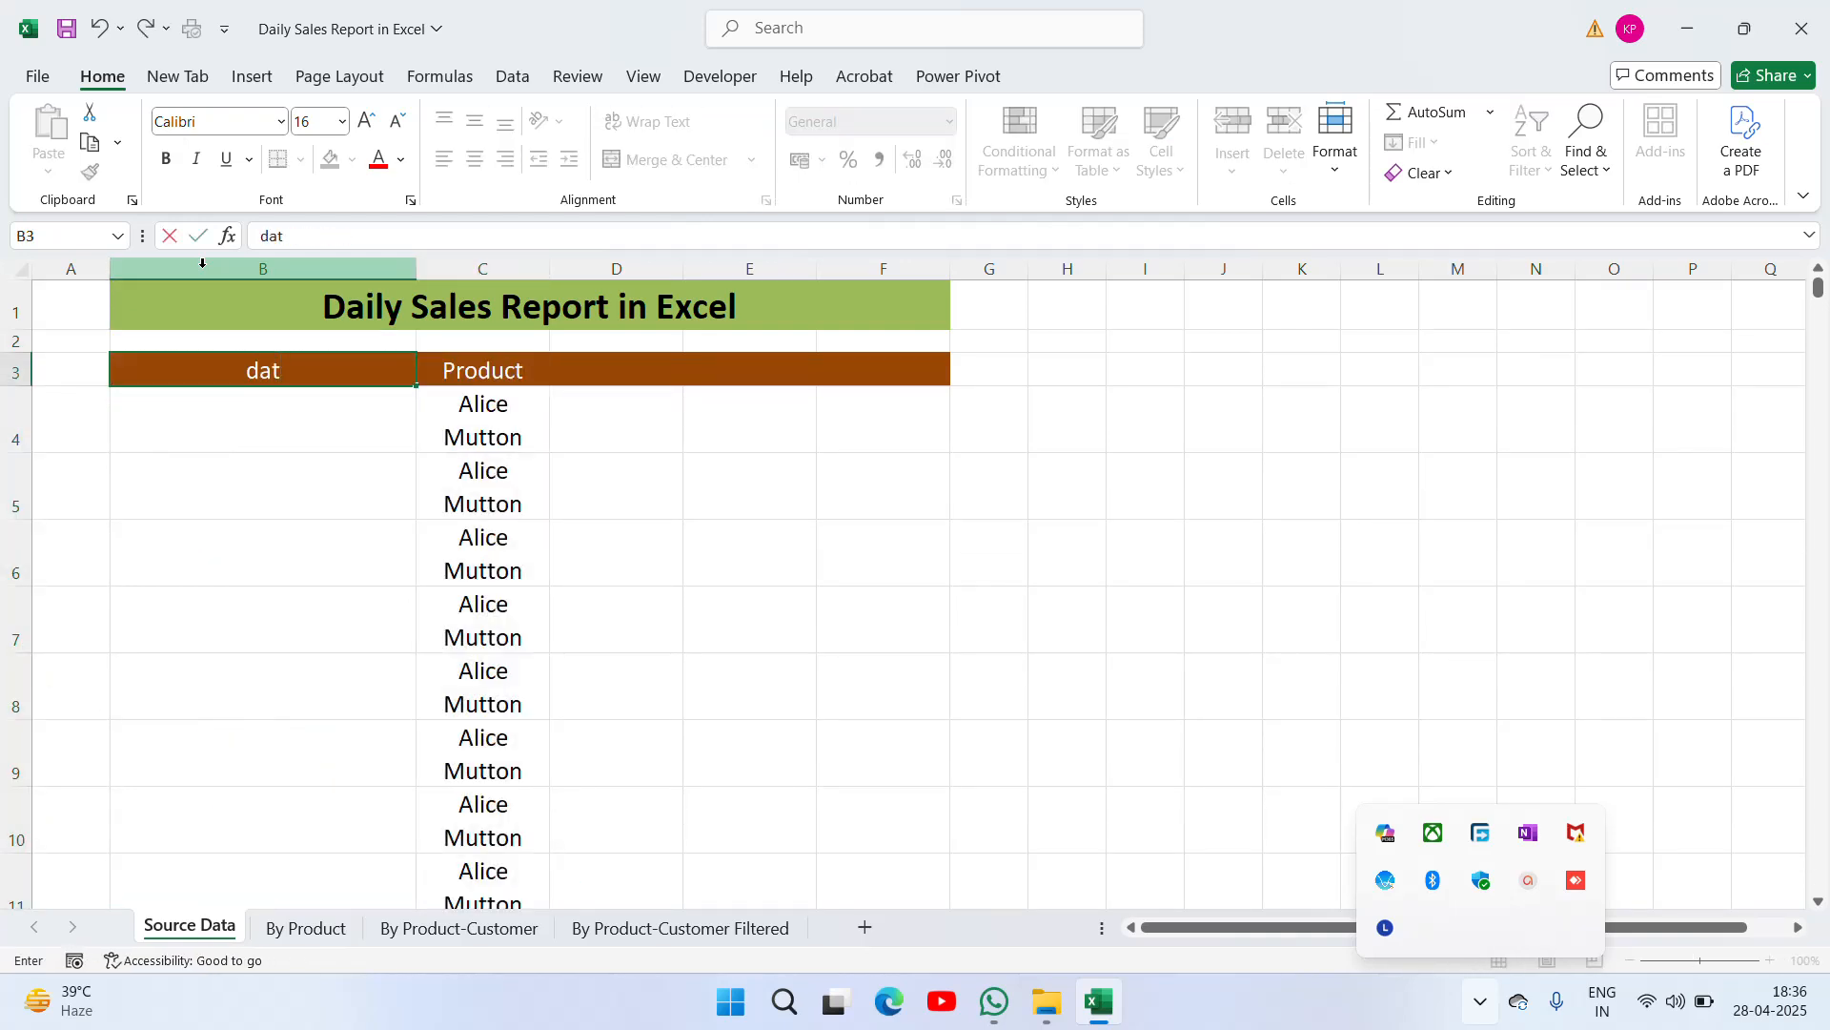
{"action": "type", "text": "e"}
{"action": "key", "text": "ctrl+Return"}
{"action": "type", "text": "Da"}
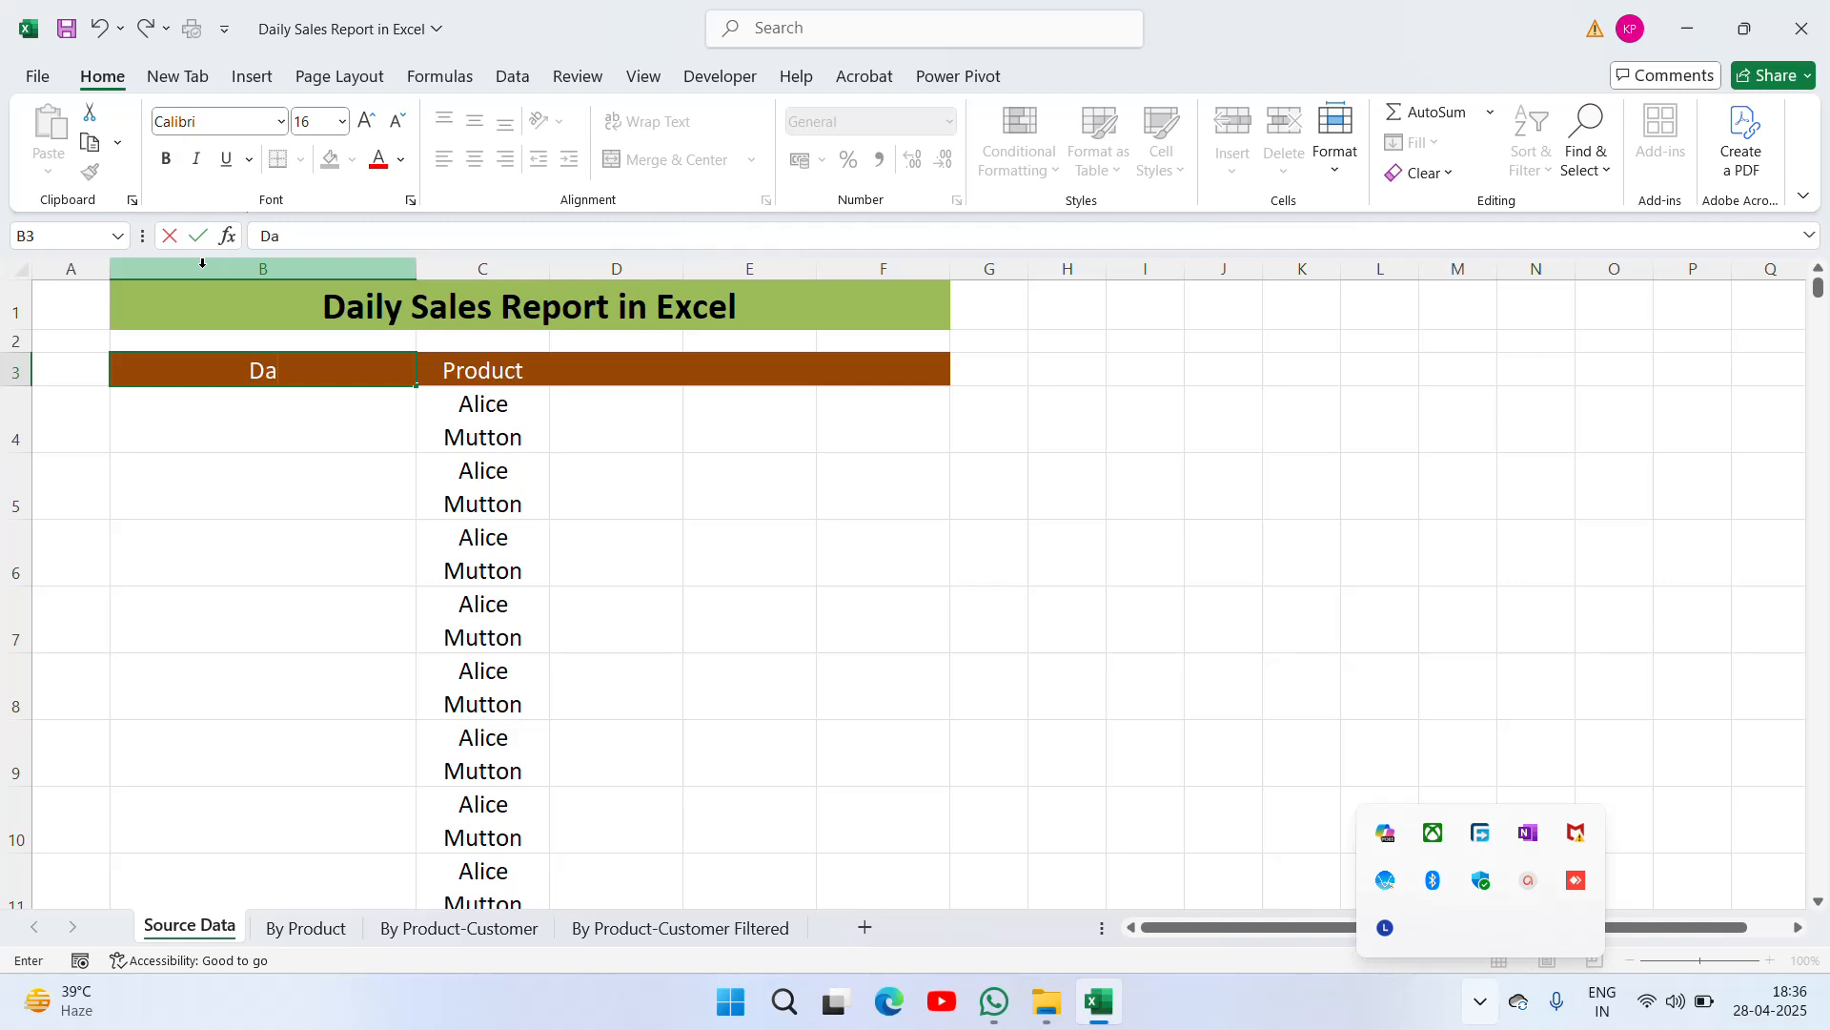
{"action": "key", "text": "Right"}
Add the column headers Qty, Price and Amount in D3, E3 and F3
{"action": "key", "text": "Right"}
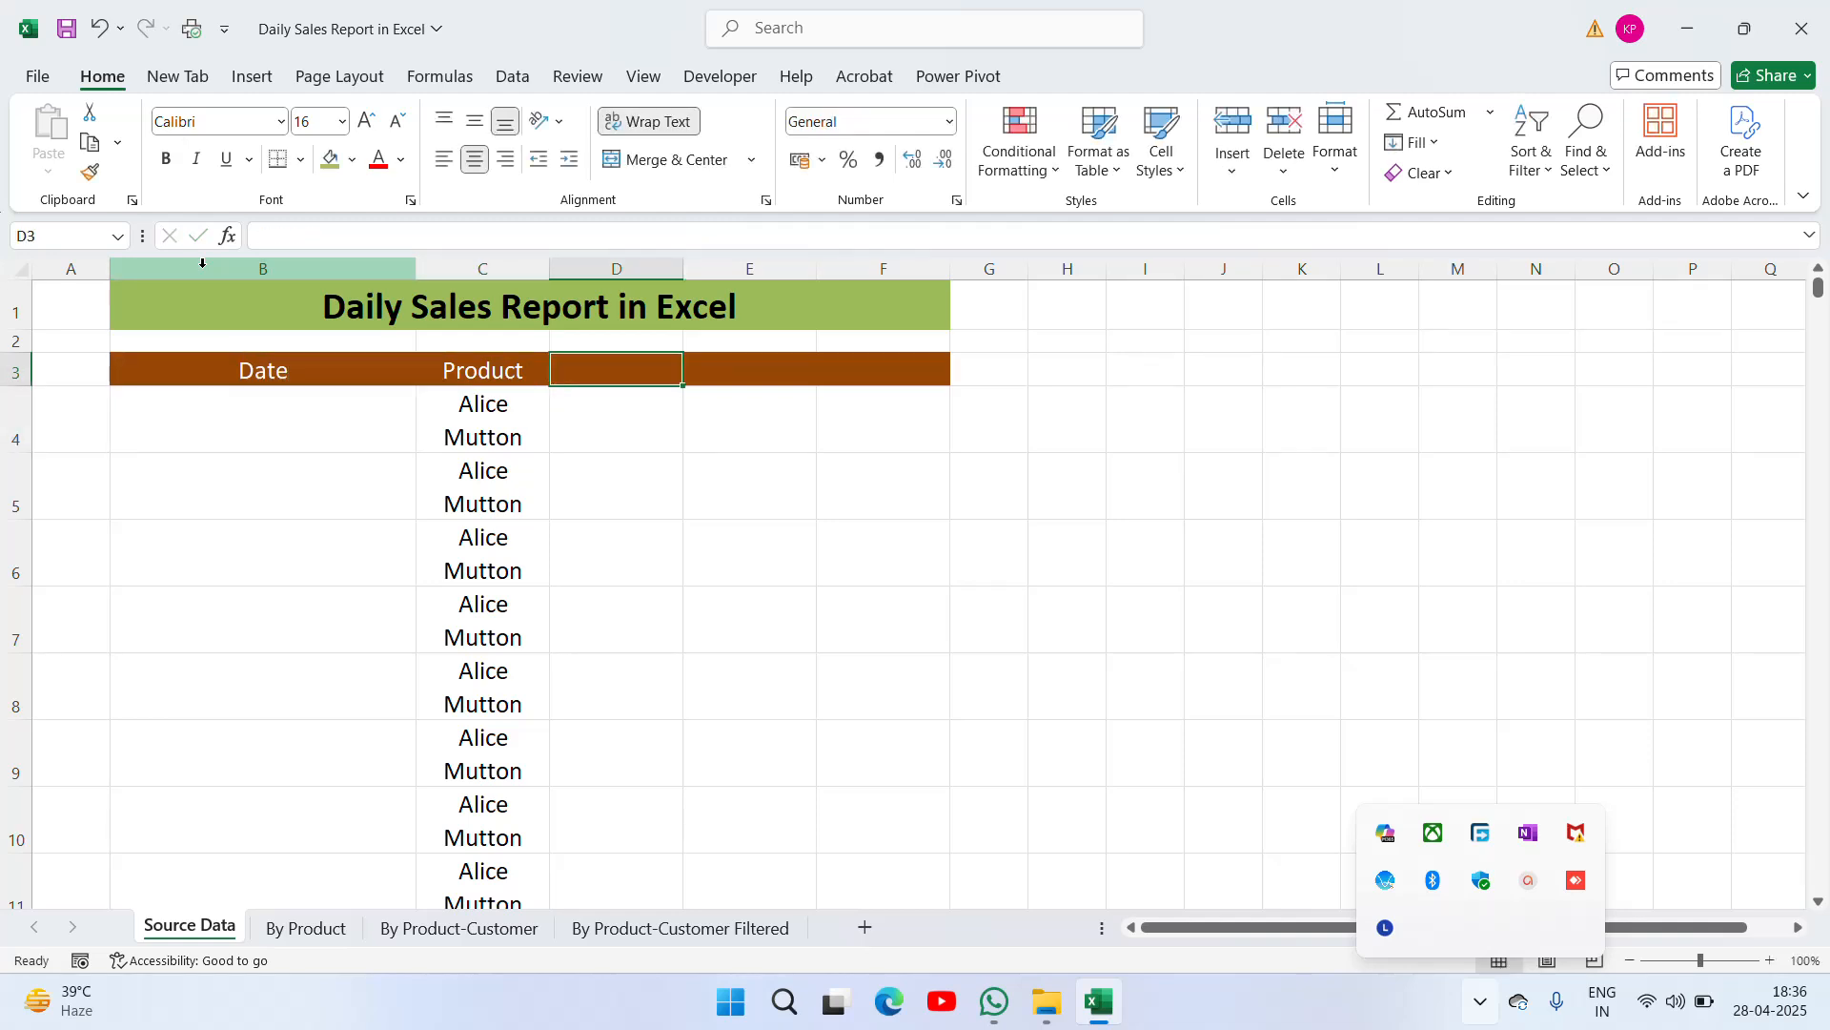
{"action": "type", "text": "Qty"}
{"action": "key", "text": "ctrl+Return"}
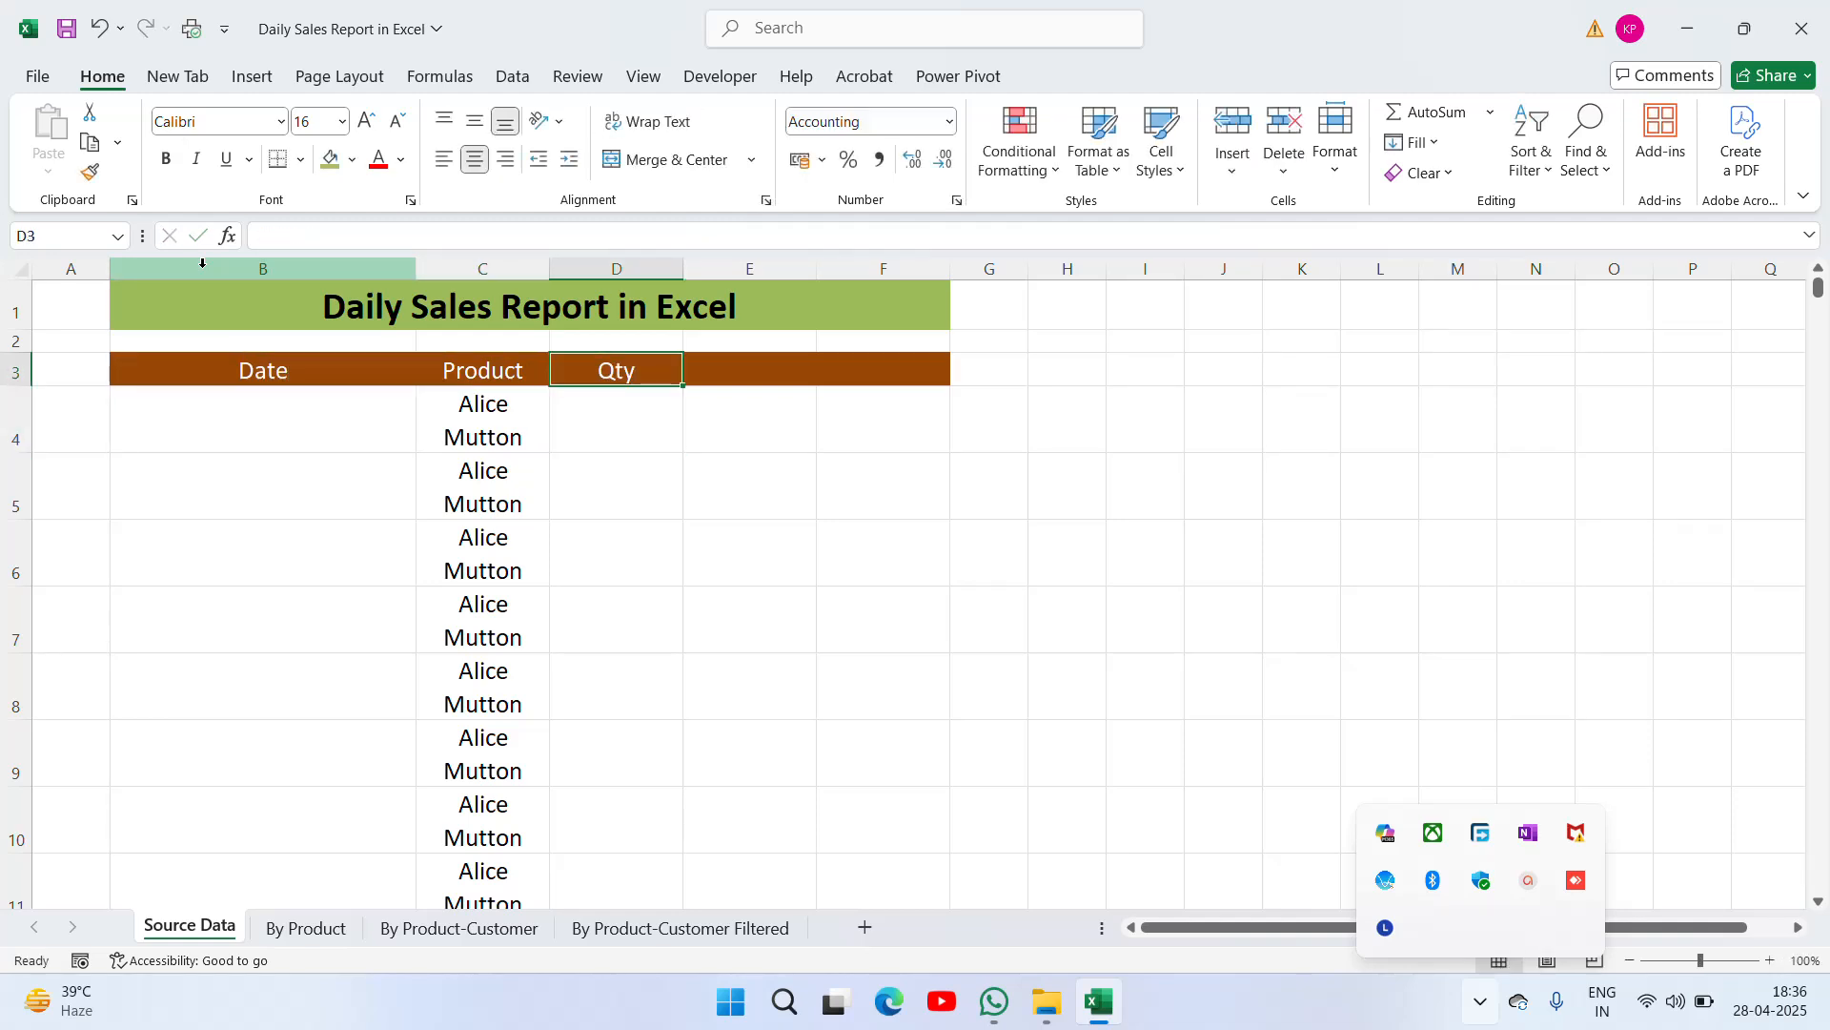
{"action": "key", "text": "Right"}
{"action": "type", "text": "p"}
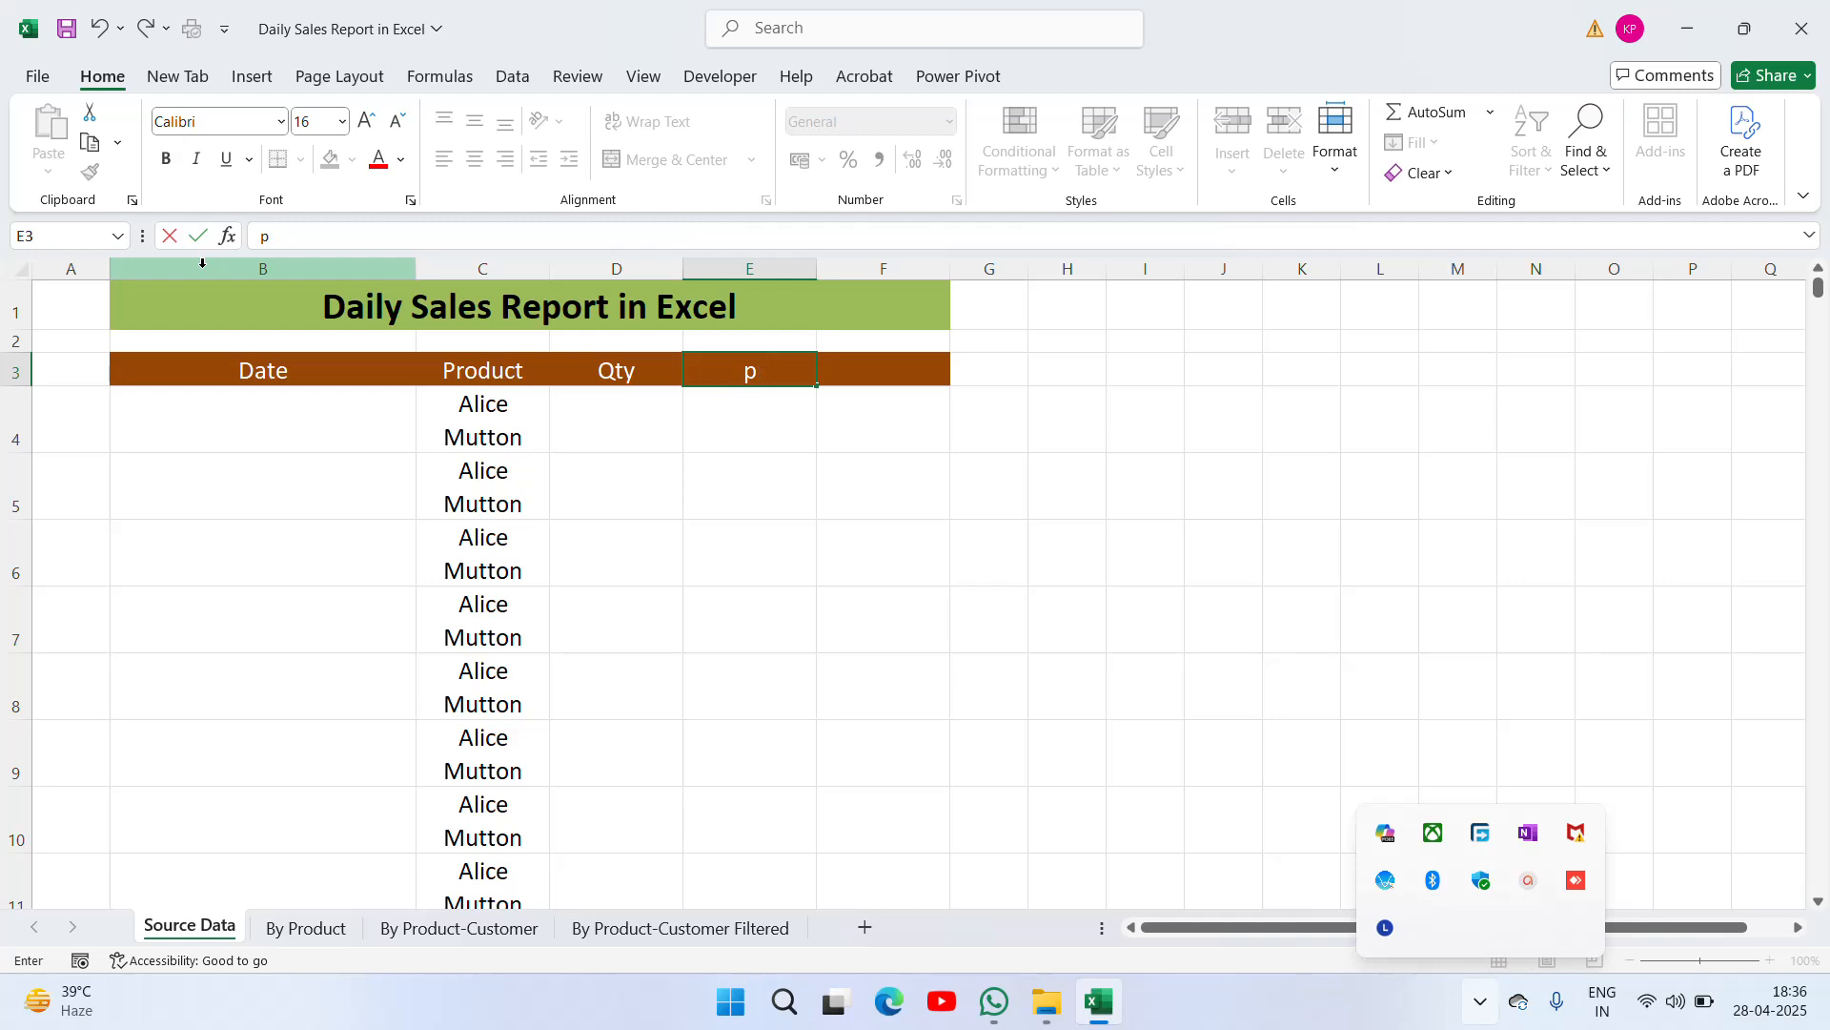
{"action": "type", "text": "rice"}
{"action": "key", "text": "Right"}
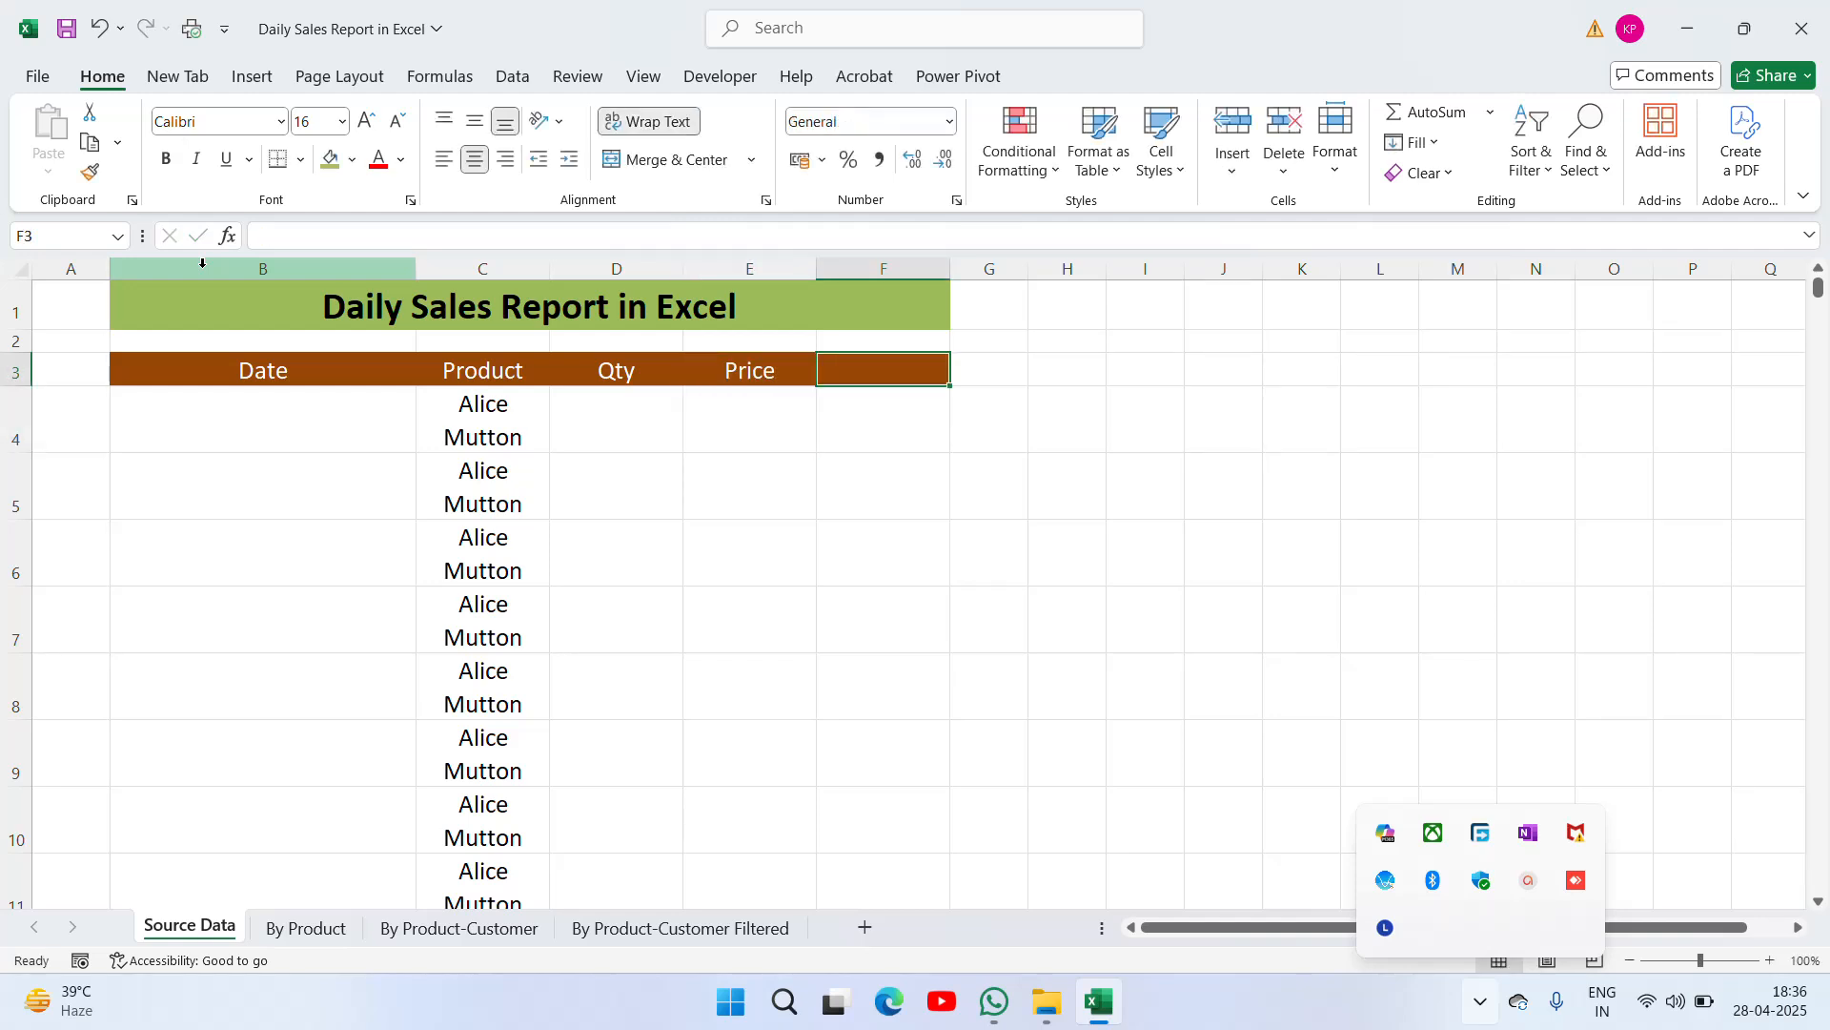
{"action": "type", "text": "Amou"}
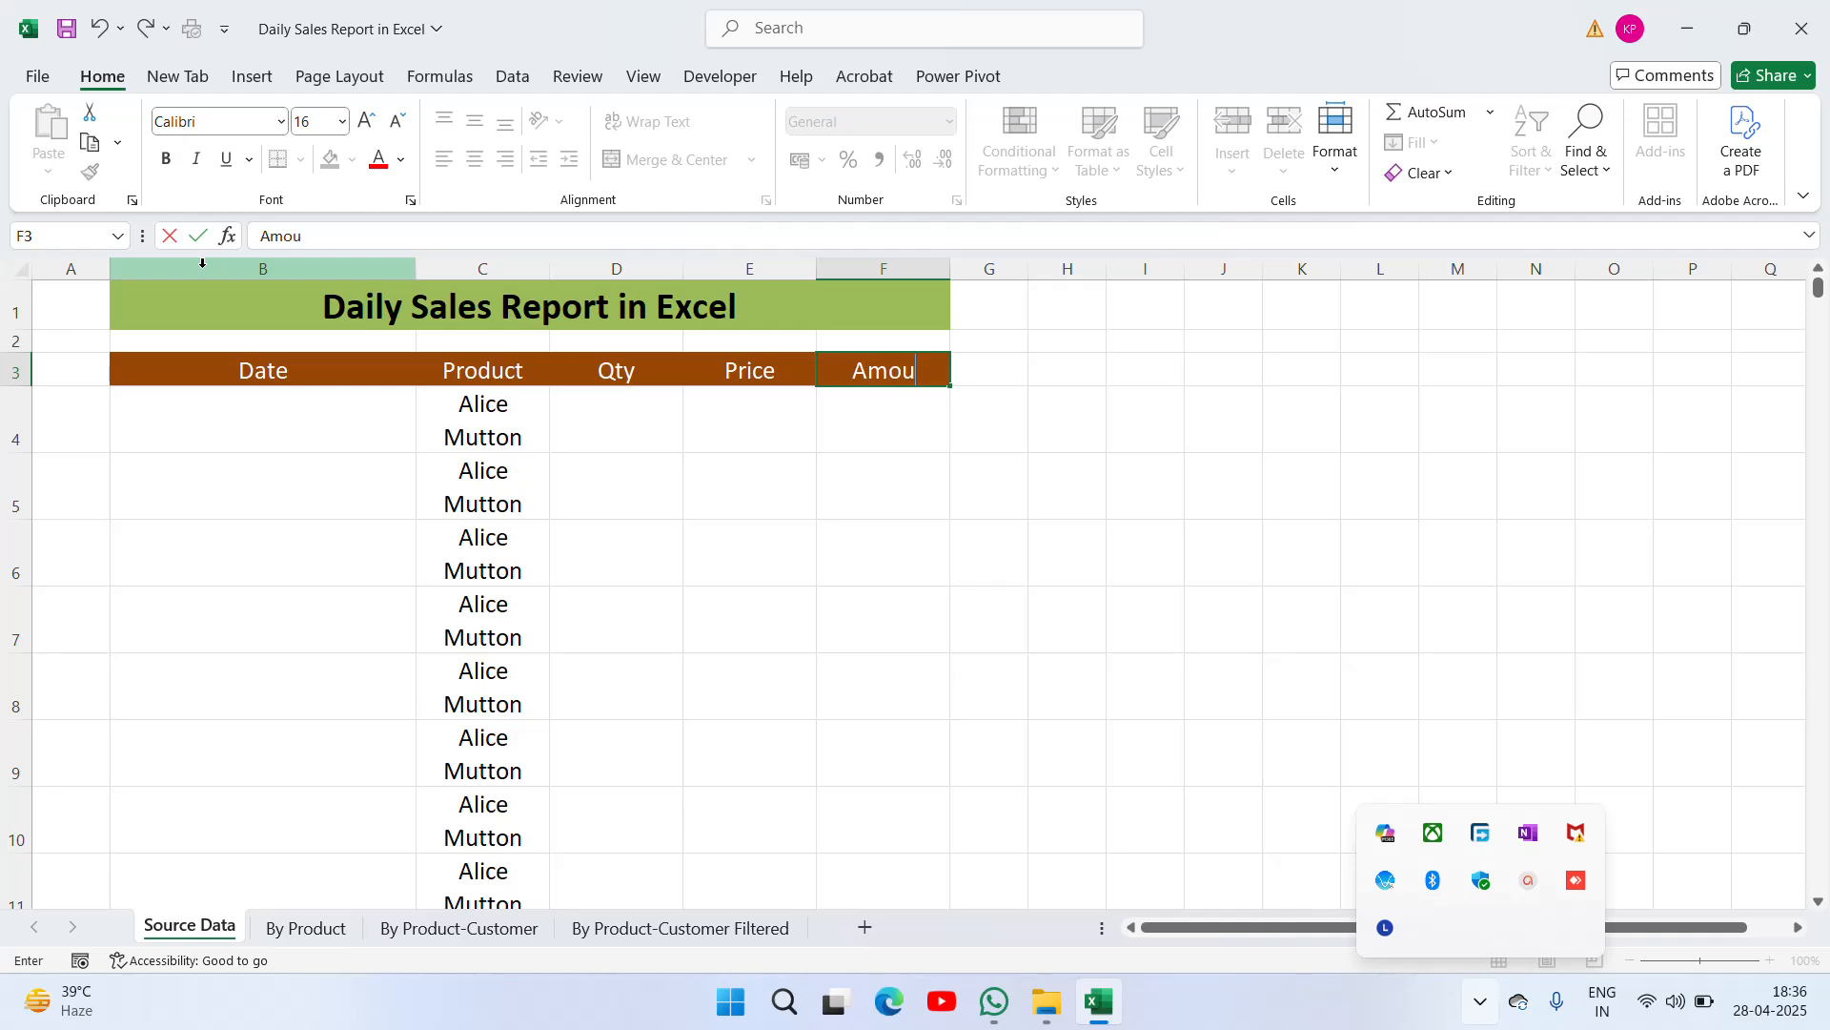
{"action": "type", "text": "nt"}
{"action": "key", "text": "ctrl+Return"}
{"action": "key", "text": "Left"}
{"action": "key", "text": "Left"}
{"action": "key", "text": "Left"}
{"action": "key", "text": "Left"}
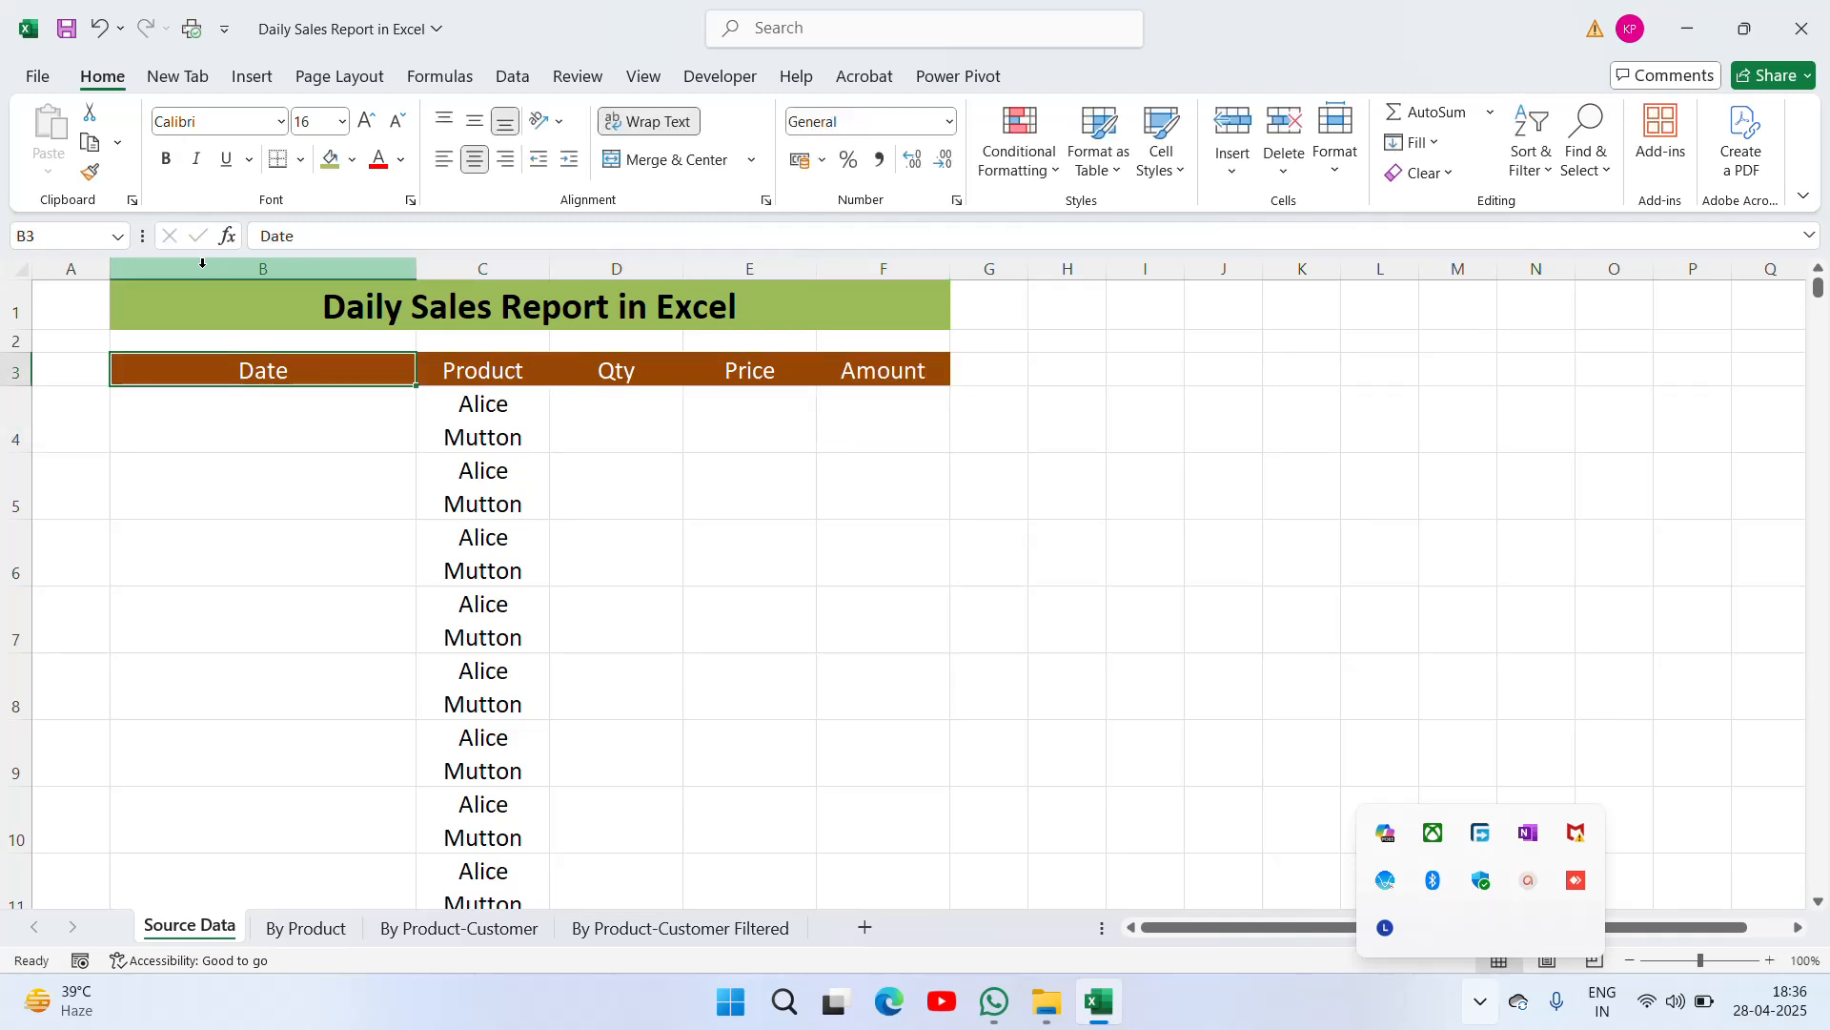
{"action": "key", "text": "shift+Right"}
{"action": "key", "text": "shift+Right"}
{"action": "key", "text": "shift+Right"}
{"action": "key", "text": "shift+Right"}
{"action": "key", "text": "ctrl+shift+Down"}
{"action": "key", "text": "Up"}
{"action": "key", "text": "Down"}
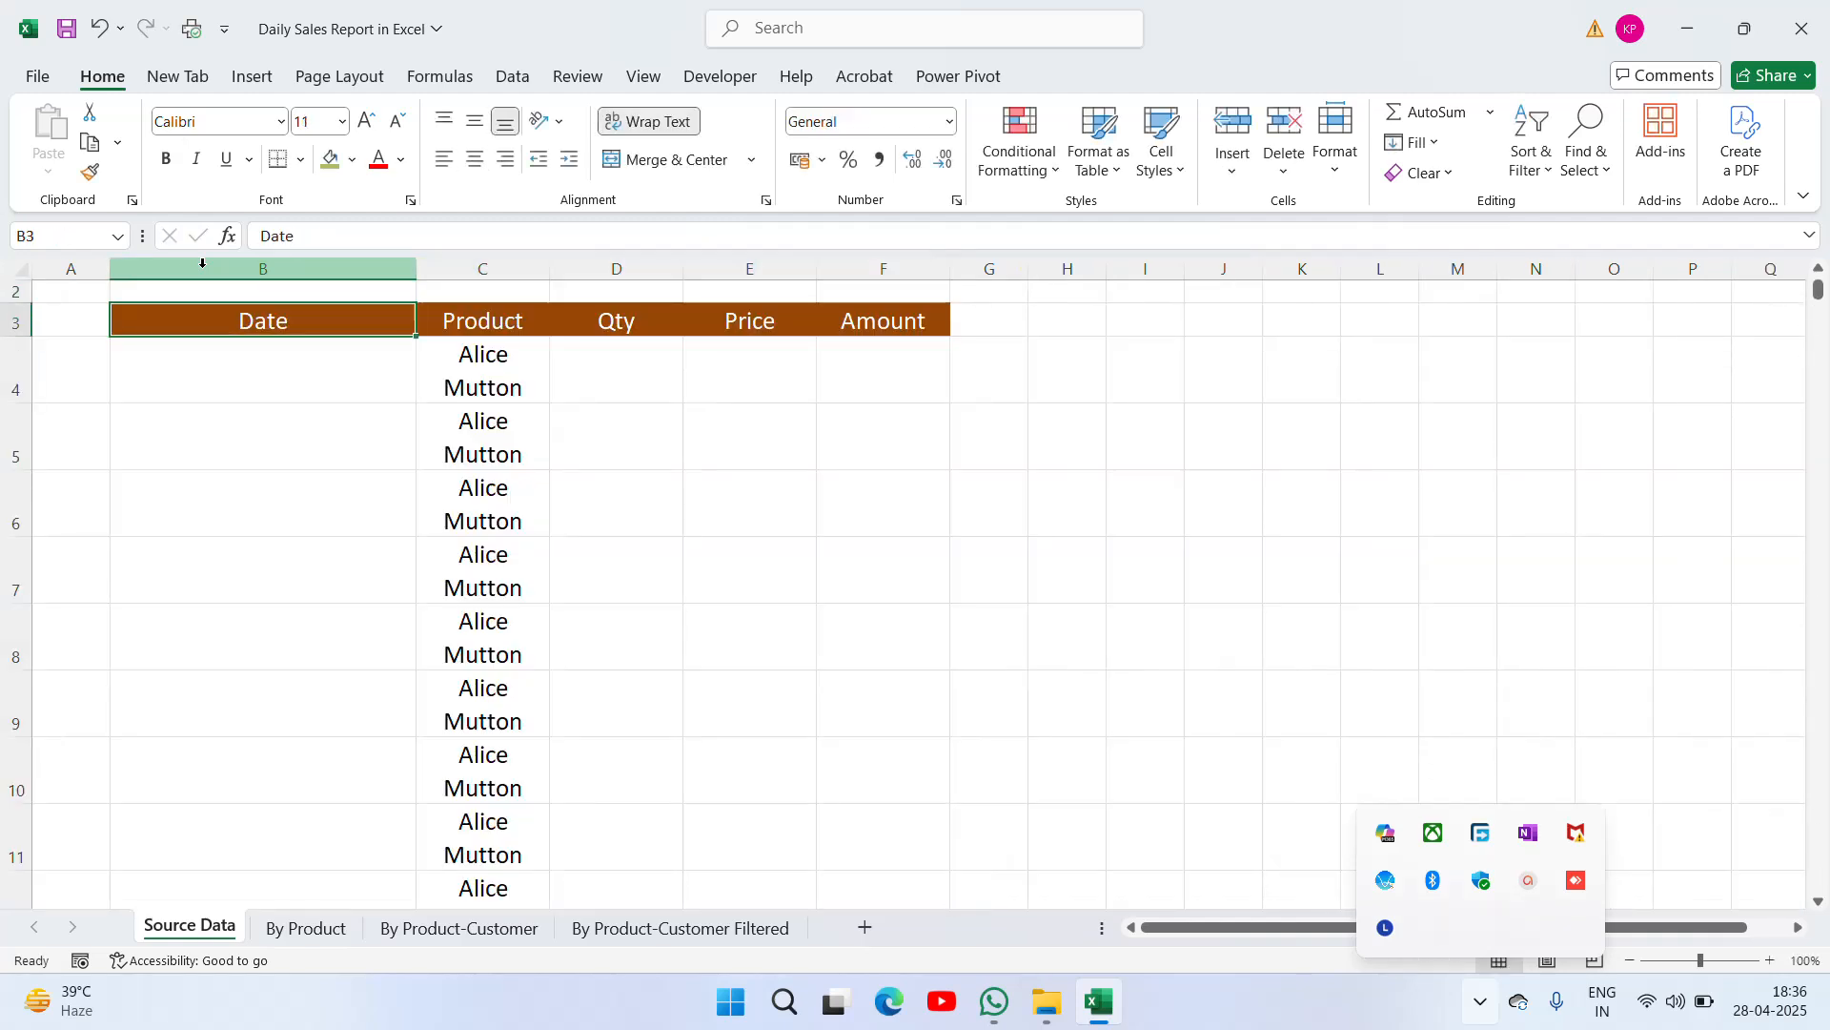
{"action": "key", "text": "shift+Right"}
{"action": "key", "text": "shift+Right"}
{"action": "key", "text": "shift+Right"}
{"action": "key", "text": "shift+Right"}
Apply all borders to the data rows from B4 to F280, covering the Date through Amount columns
{"action": "key", "text": "Down"}
{"action": "key", "text": "Right"}
{"action": "key", "text": "ctrl+Down"}
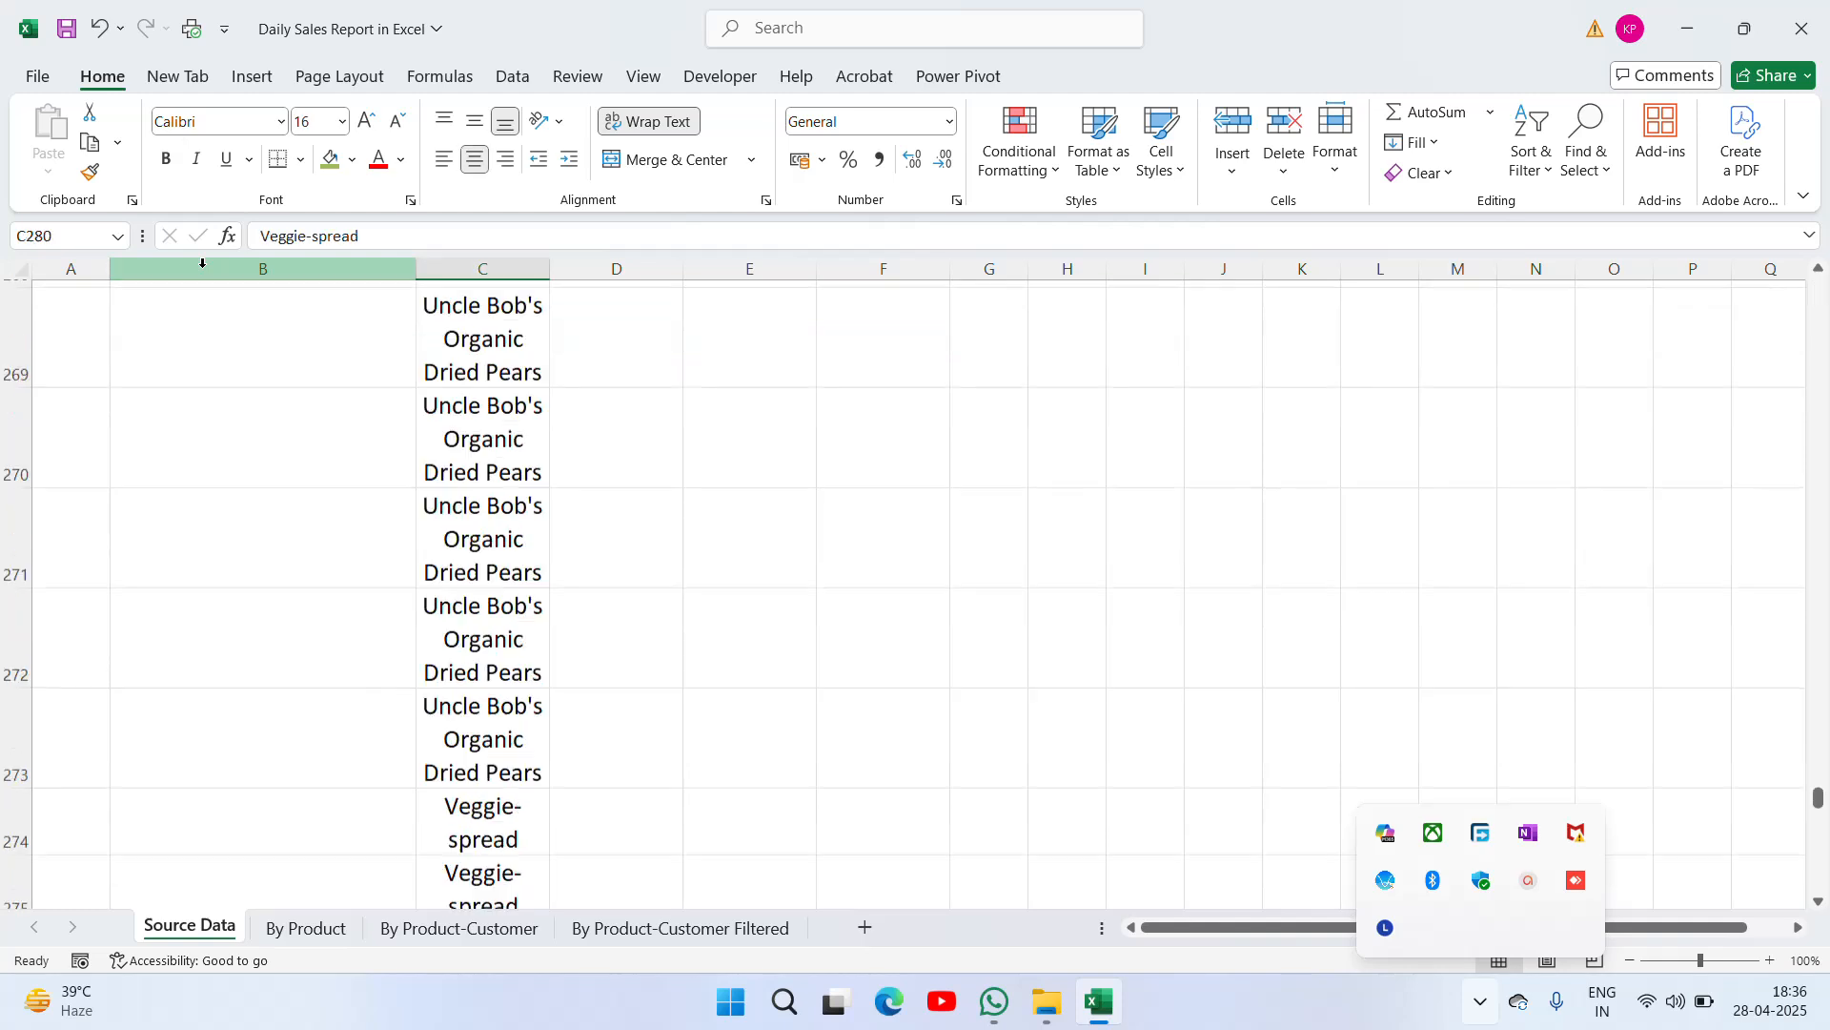
{"action": "key", "text": "Left"}
{"action": "key", "text": "Left"}
{"action": "key", "text": "Right"}
{"action": "key", "text": "shift+Right"}
{"action": "key", "text": "shift+Right"}
{"action": "key", "text": "shift+Right"}
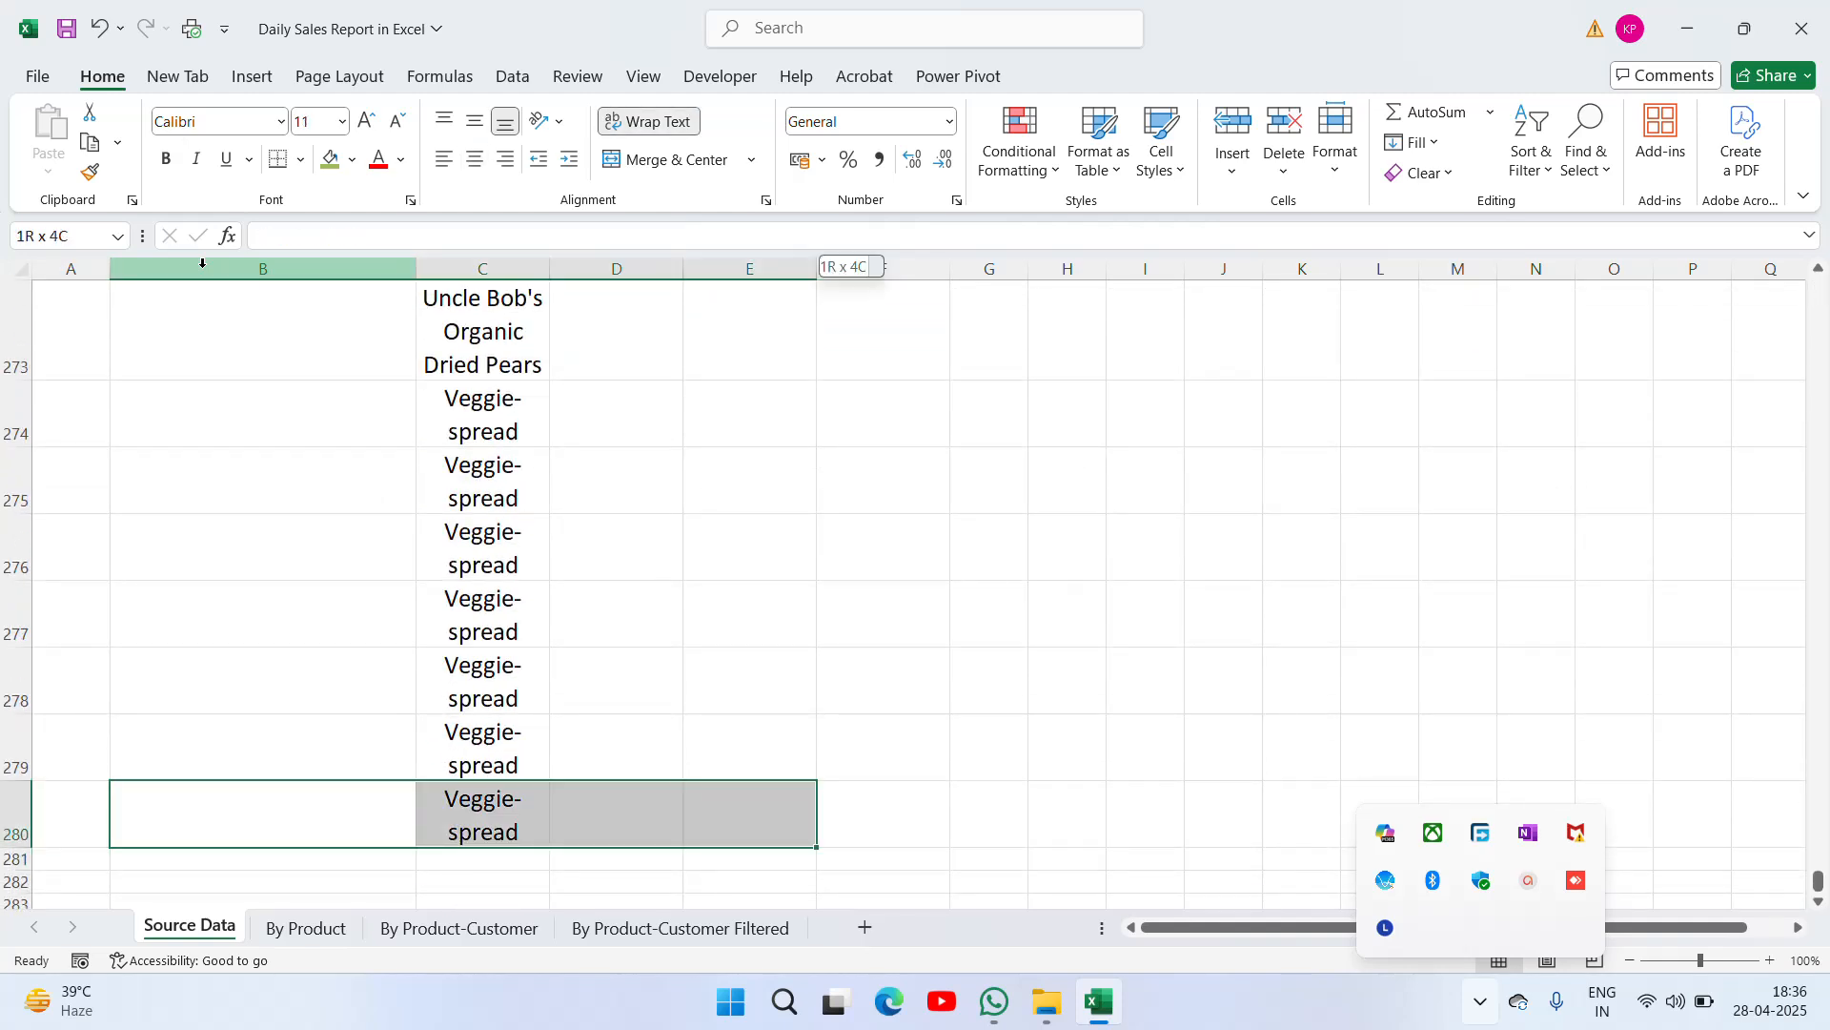
{"action": "key", "text": "ctrl+shift+Up"}
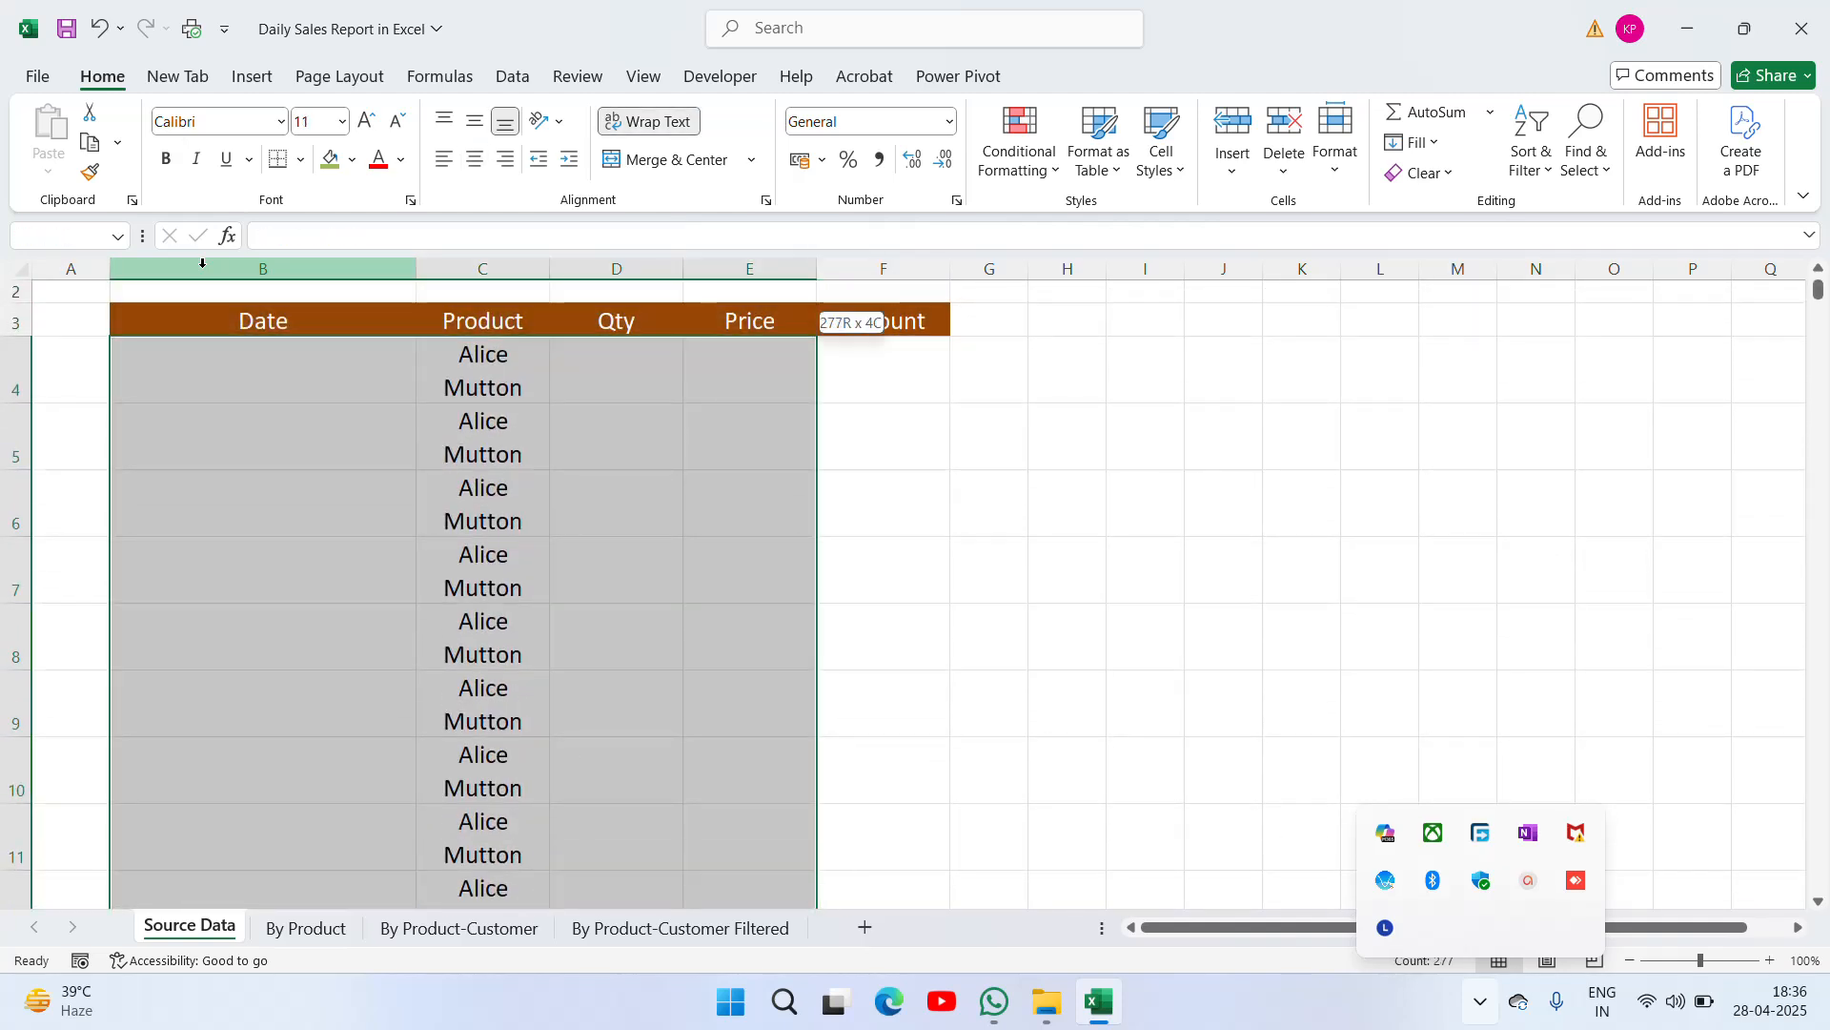
{"action": "key", "text": "shift+Right"}
{"action": "left_click", "coordinate": [301, 161]}
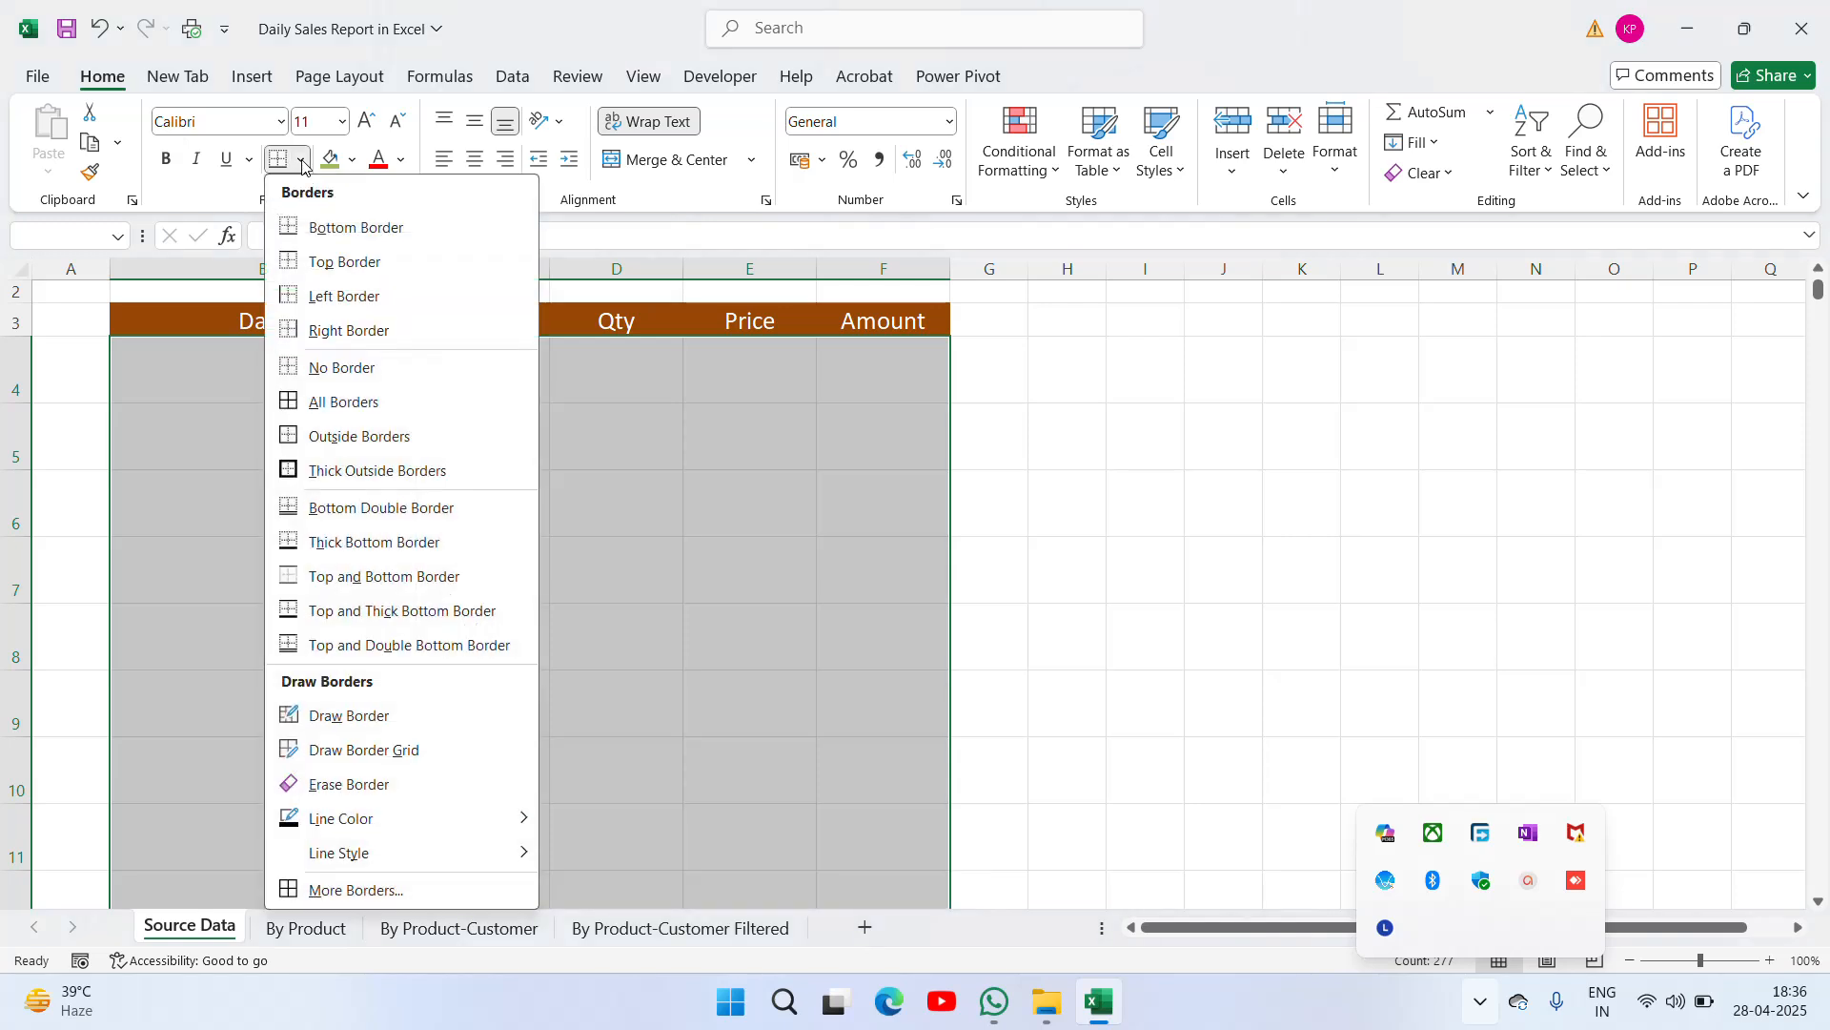
{"action": "left_click", "coordinate": [329, 401]}
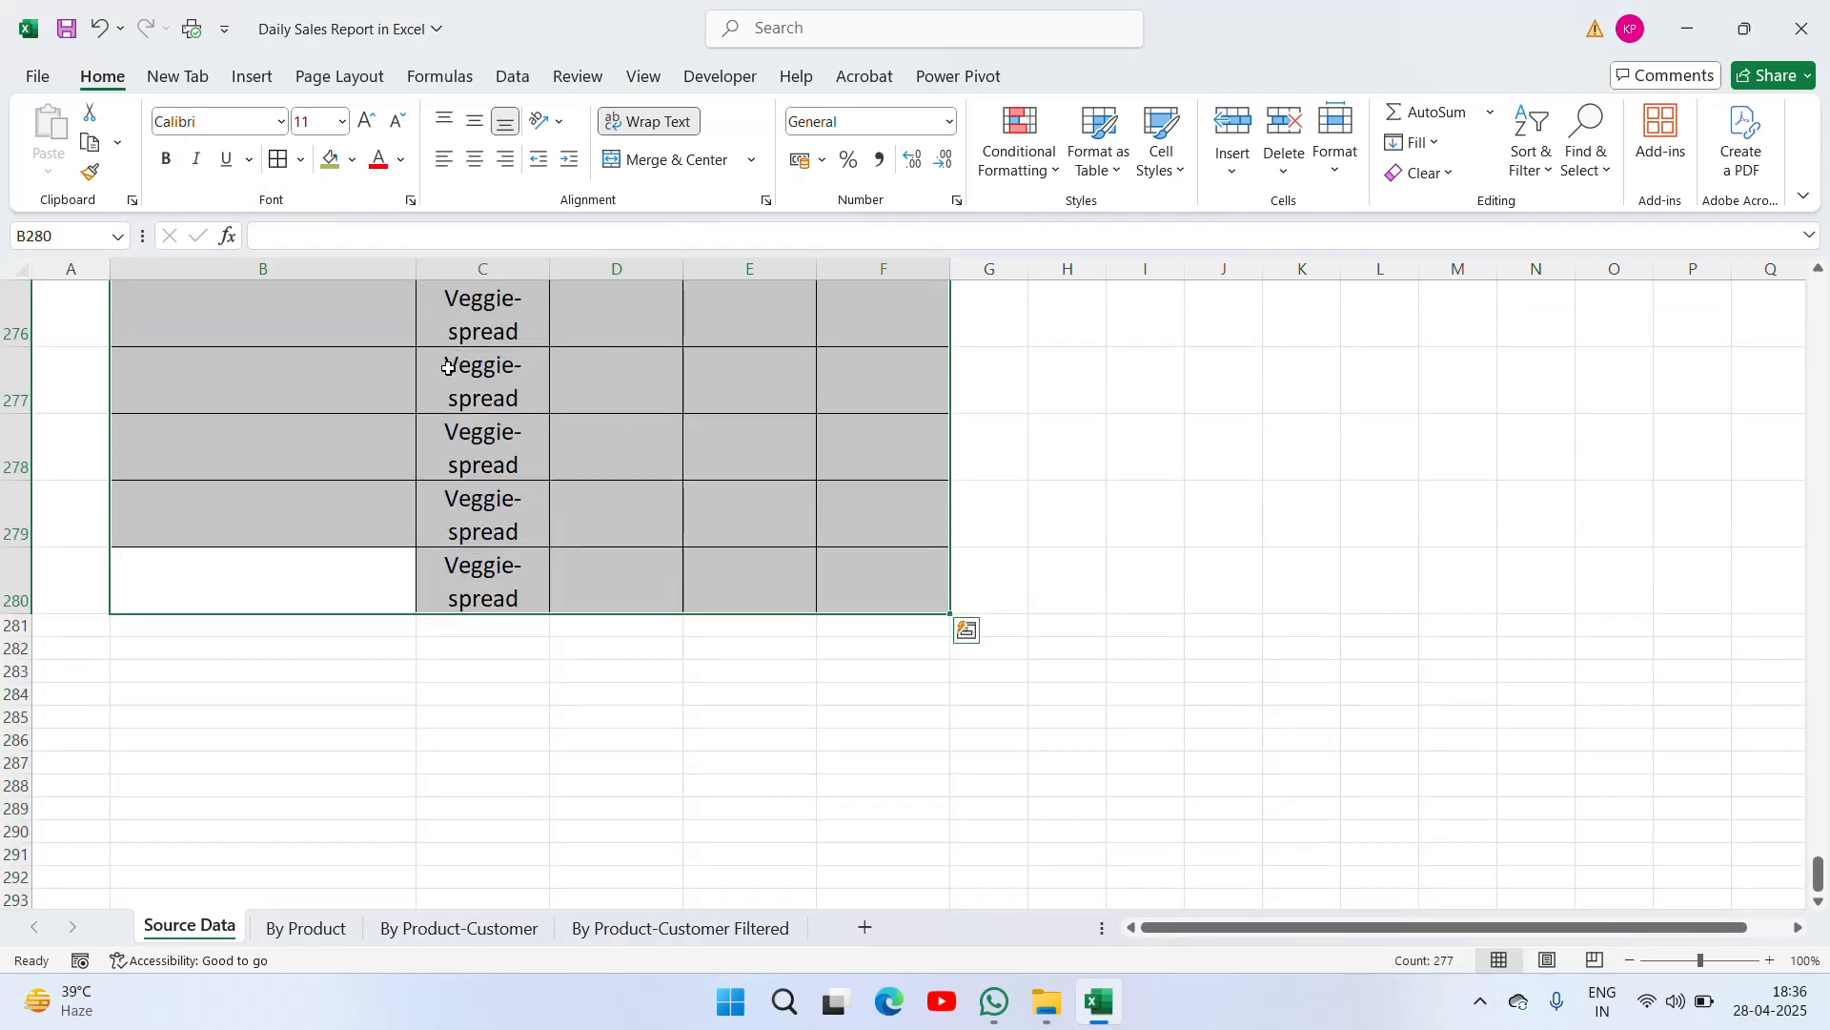
Enter the date 1-Apr in B4, the first data row of the Date column
{"action": "key", "text": "Right"}
{"action": "key", "text": "ctrl+Up"}
{"action": "key", "text": "Left"}
{"action": "key", "text": "ctrl+Up"}
{"action": "key", "text": "Down"}
{"action": "key", "text": "Down"}
{"action": "key", "text": "Down"}
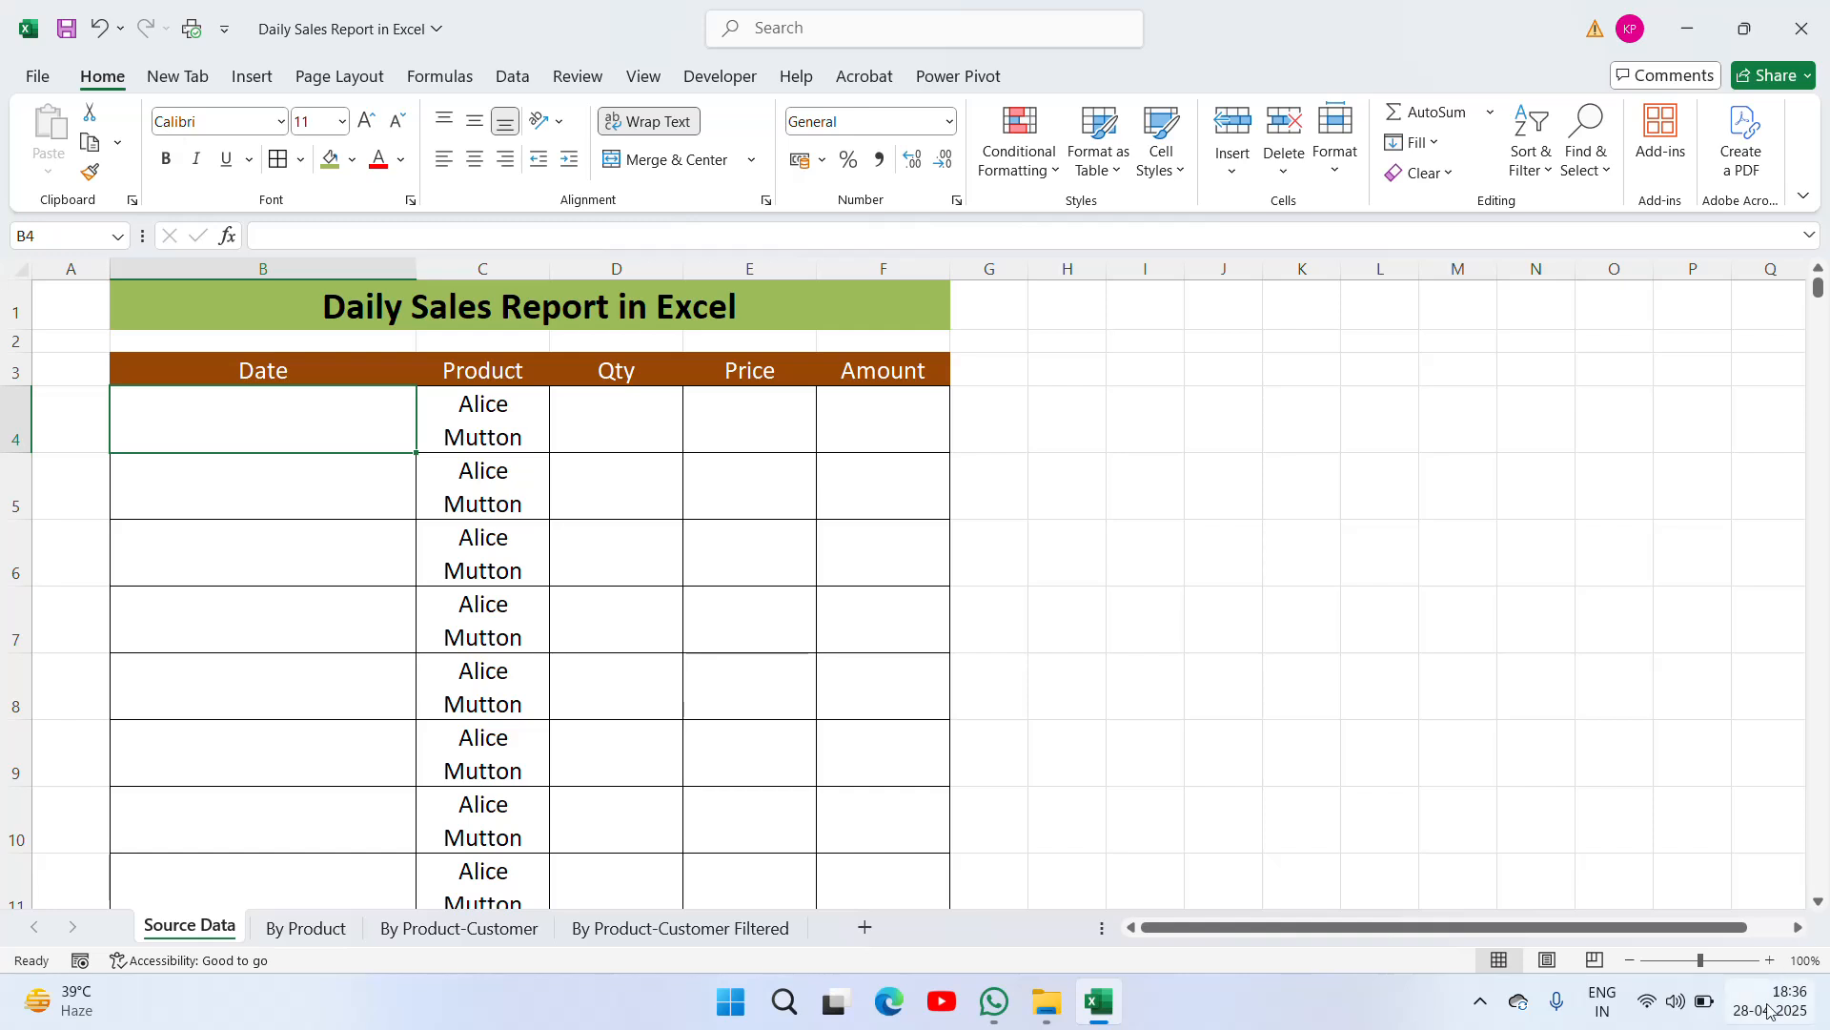
{"action": "type", "text": "1"}
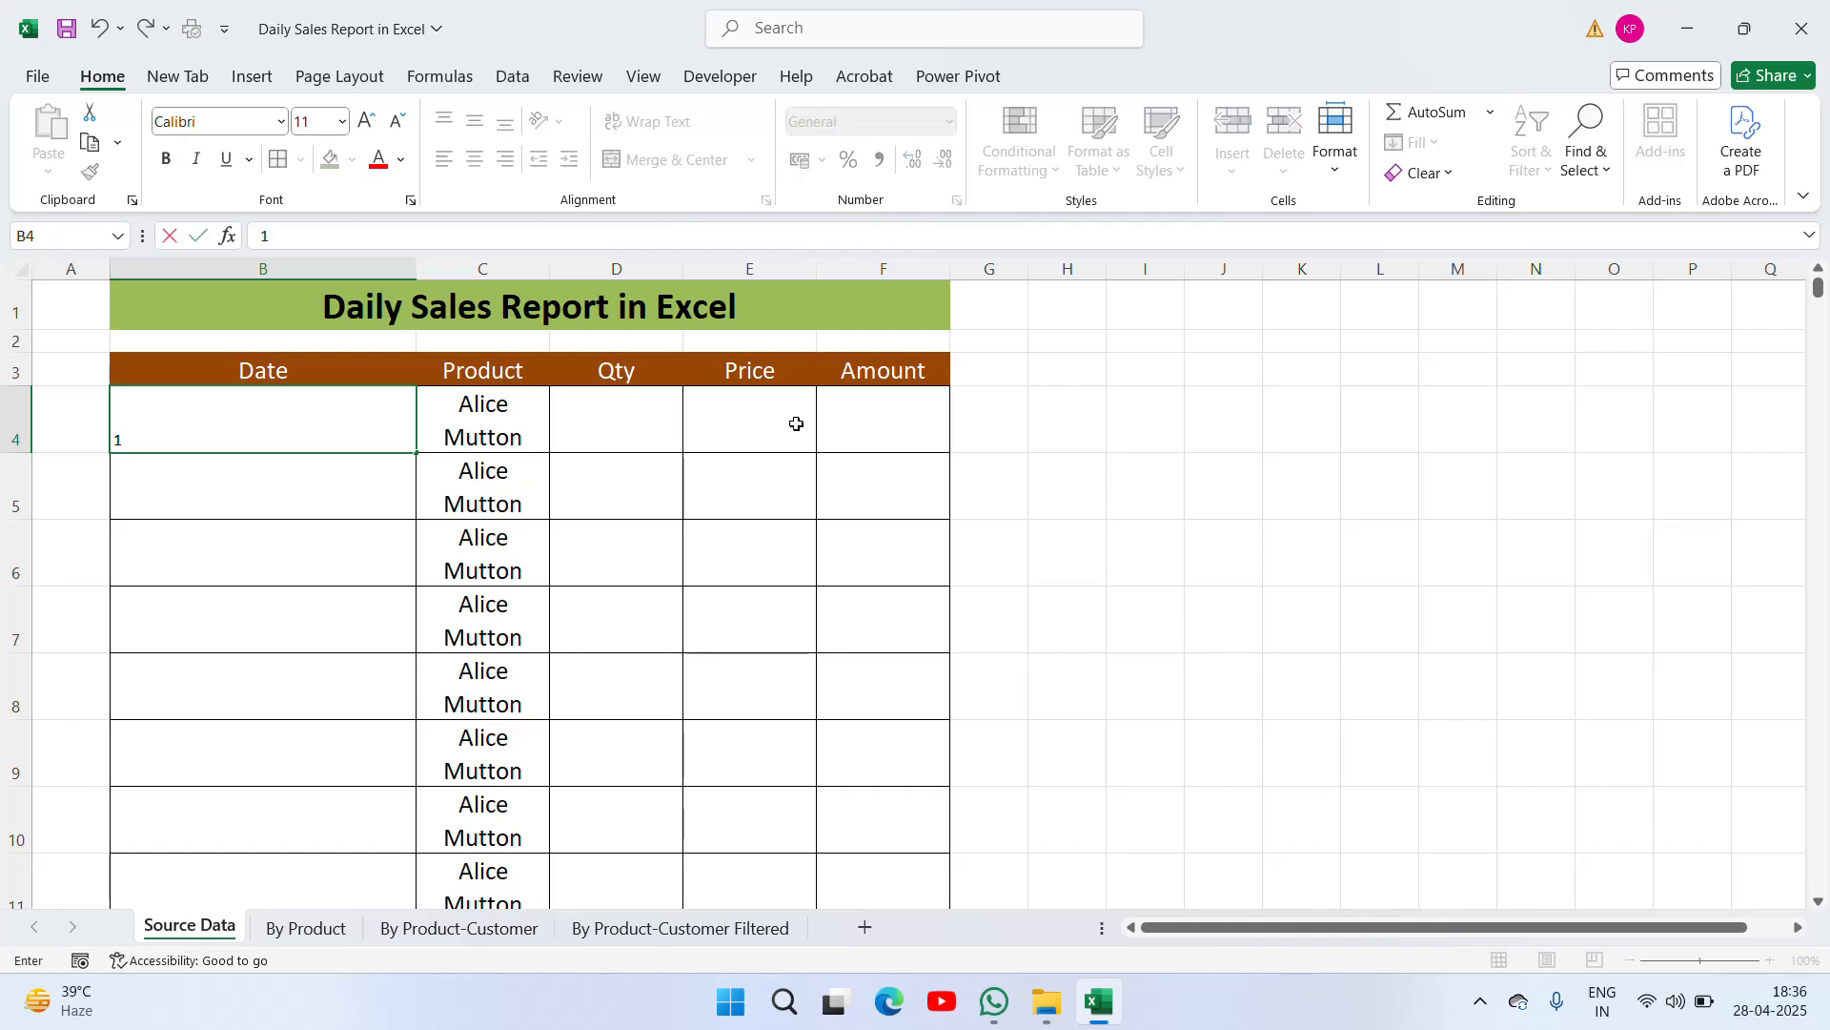
{"action": "type", "text": "-Apr"}
{"action": "key", "text": "Return"}
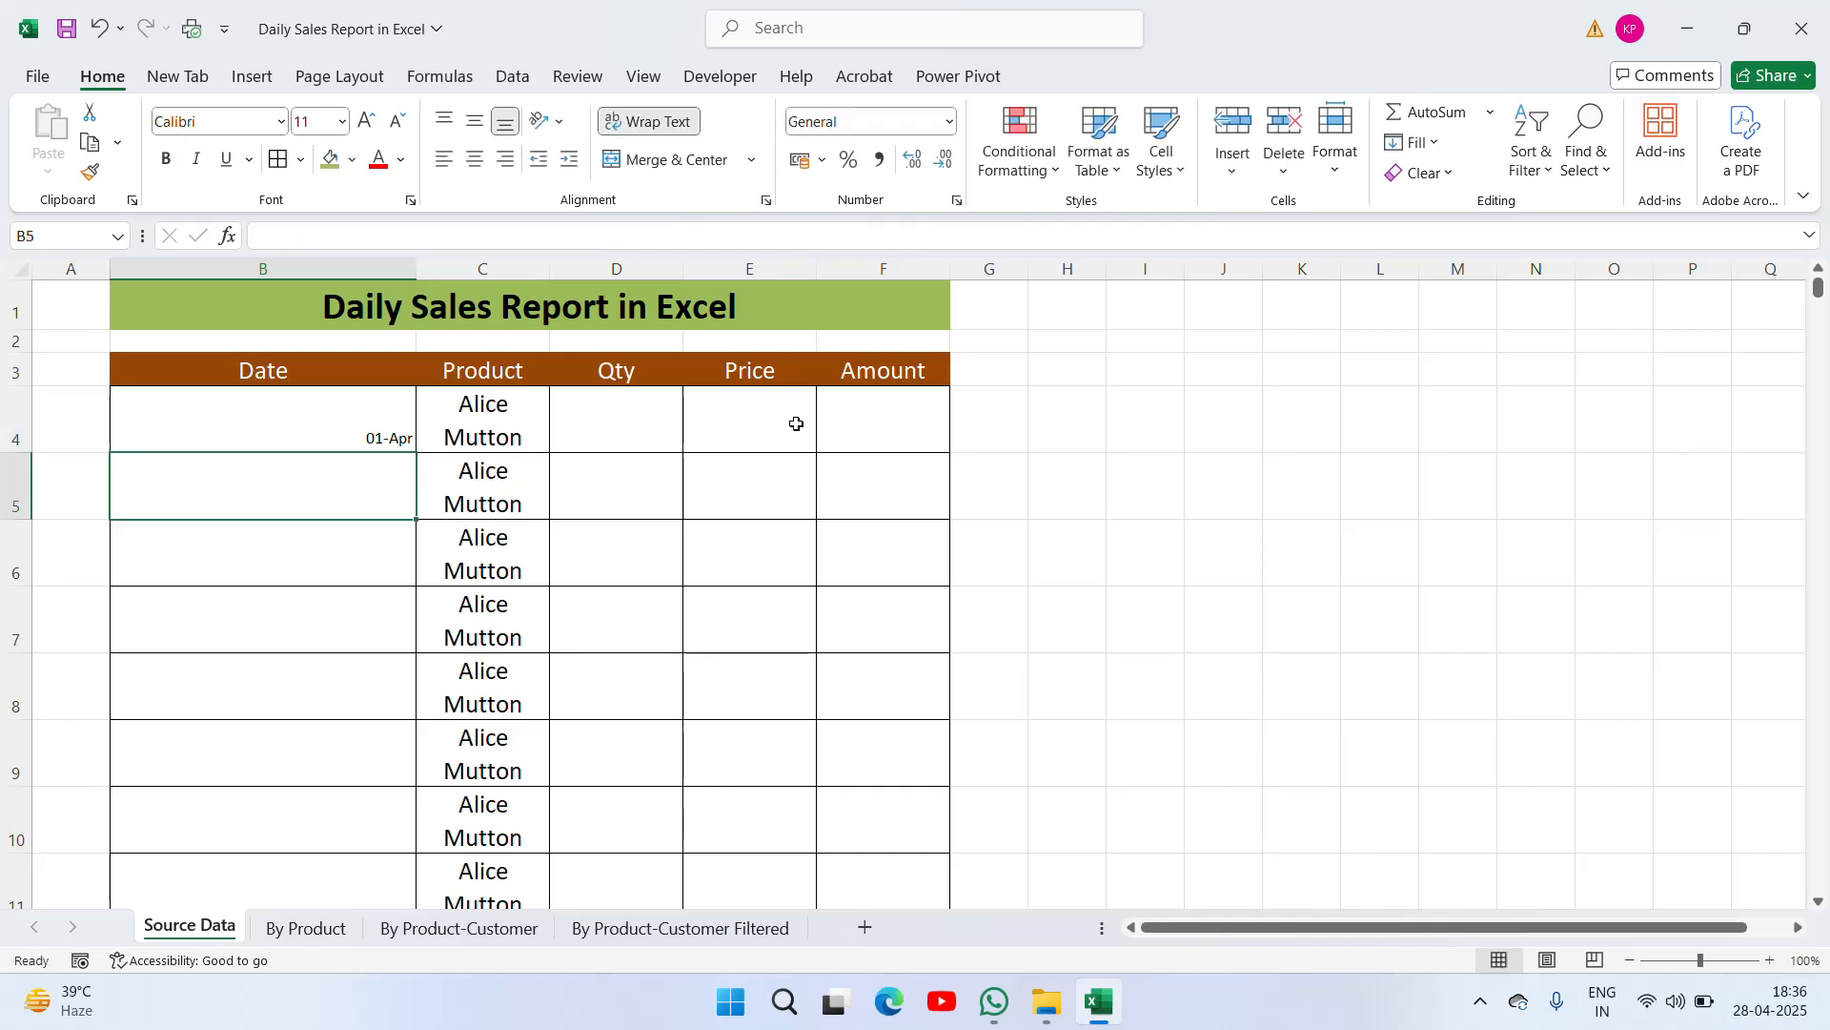
Copy the 1-Apr date from B4 down the Date column through B12
{"action": "key", "text": "Up"}
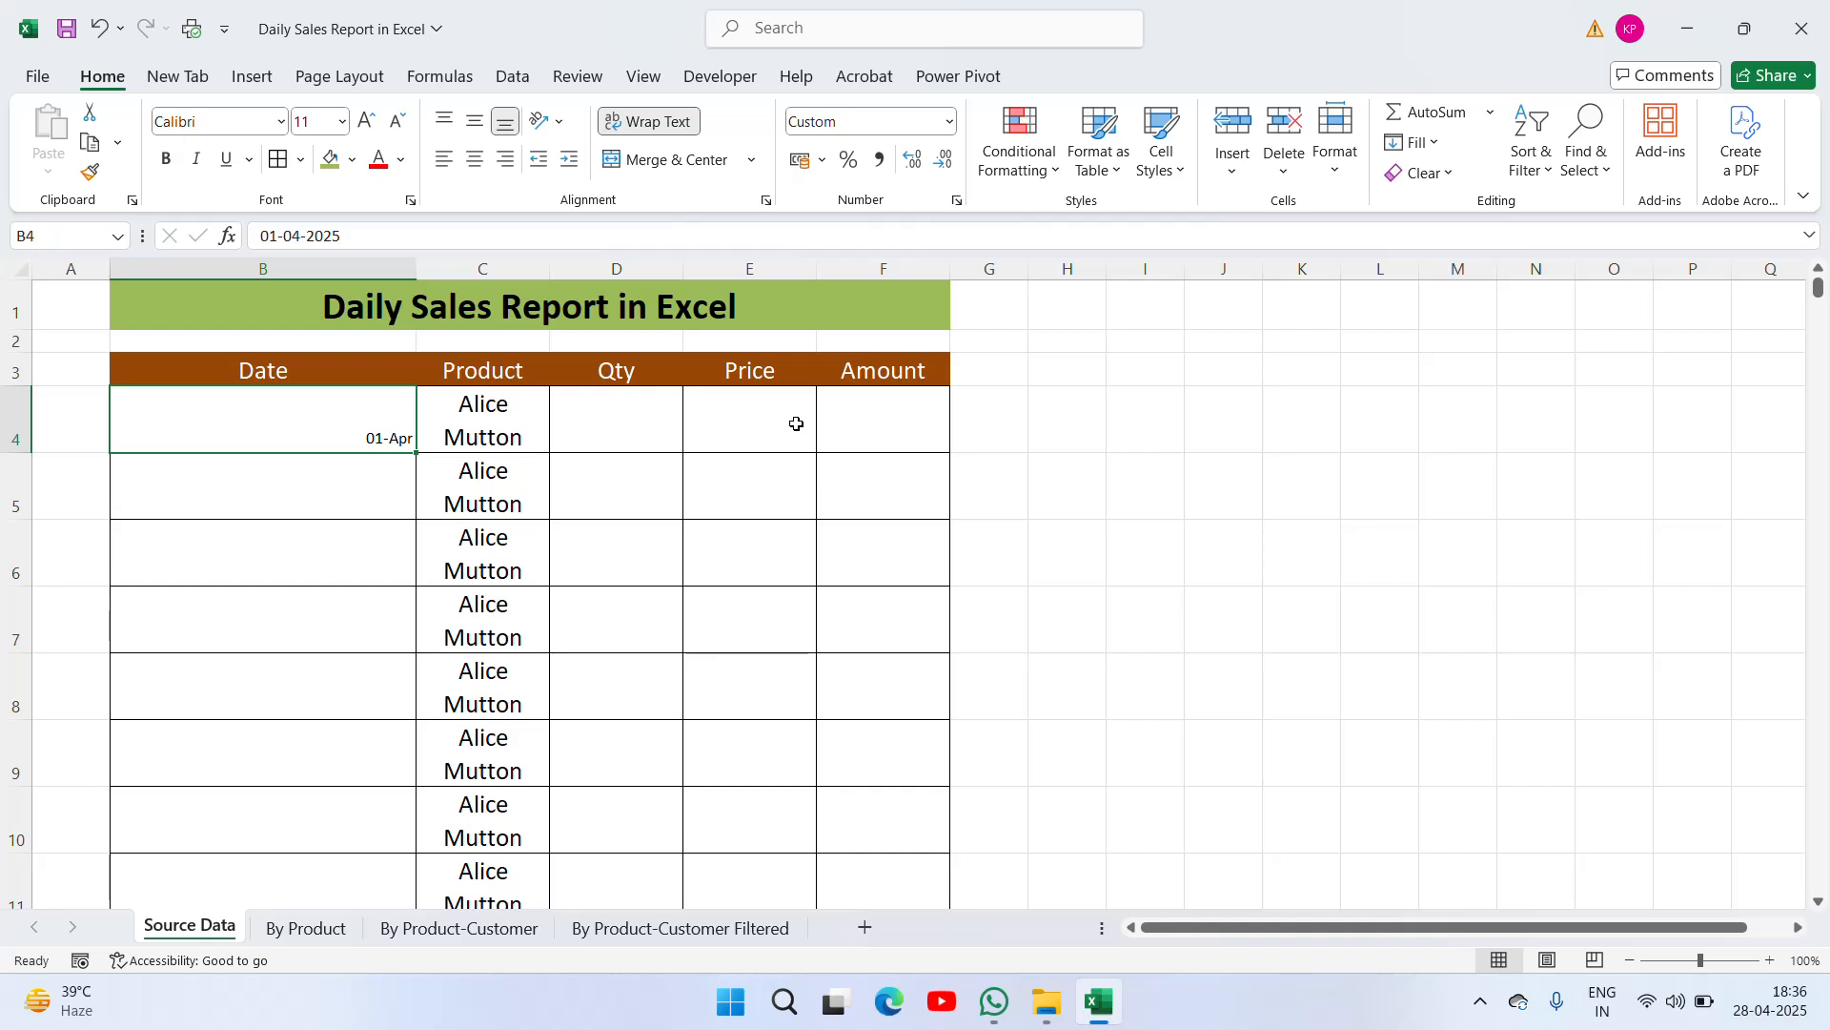
{"action": "key", "text": "ctrl+c"}
{"action": "key", "text": "shift+Down"}
{"action": "key", "text": "shift+Down"}
{"action": "key", "text": "shift+Down"}
{"action": "key", "text": "shift+Down"}
{"action": "key", "text": "shift+Down"}
{"action": "key", "text": "shift+Down"}
{"action": "key", "text": "shift+Down"}
{"action": "key", "text": "shift+Down"}
{"action": "key", "text": "shift+Down"}
{"action": "key", "text": "shift+Down"}
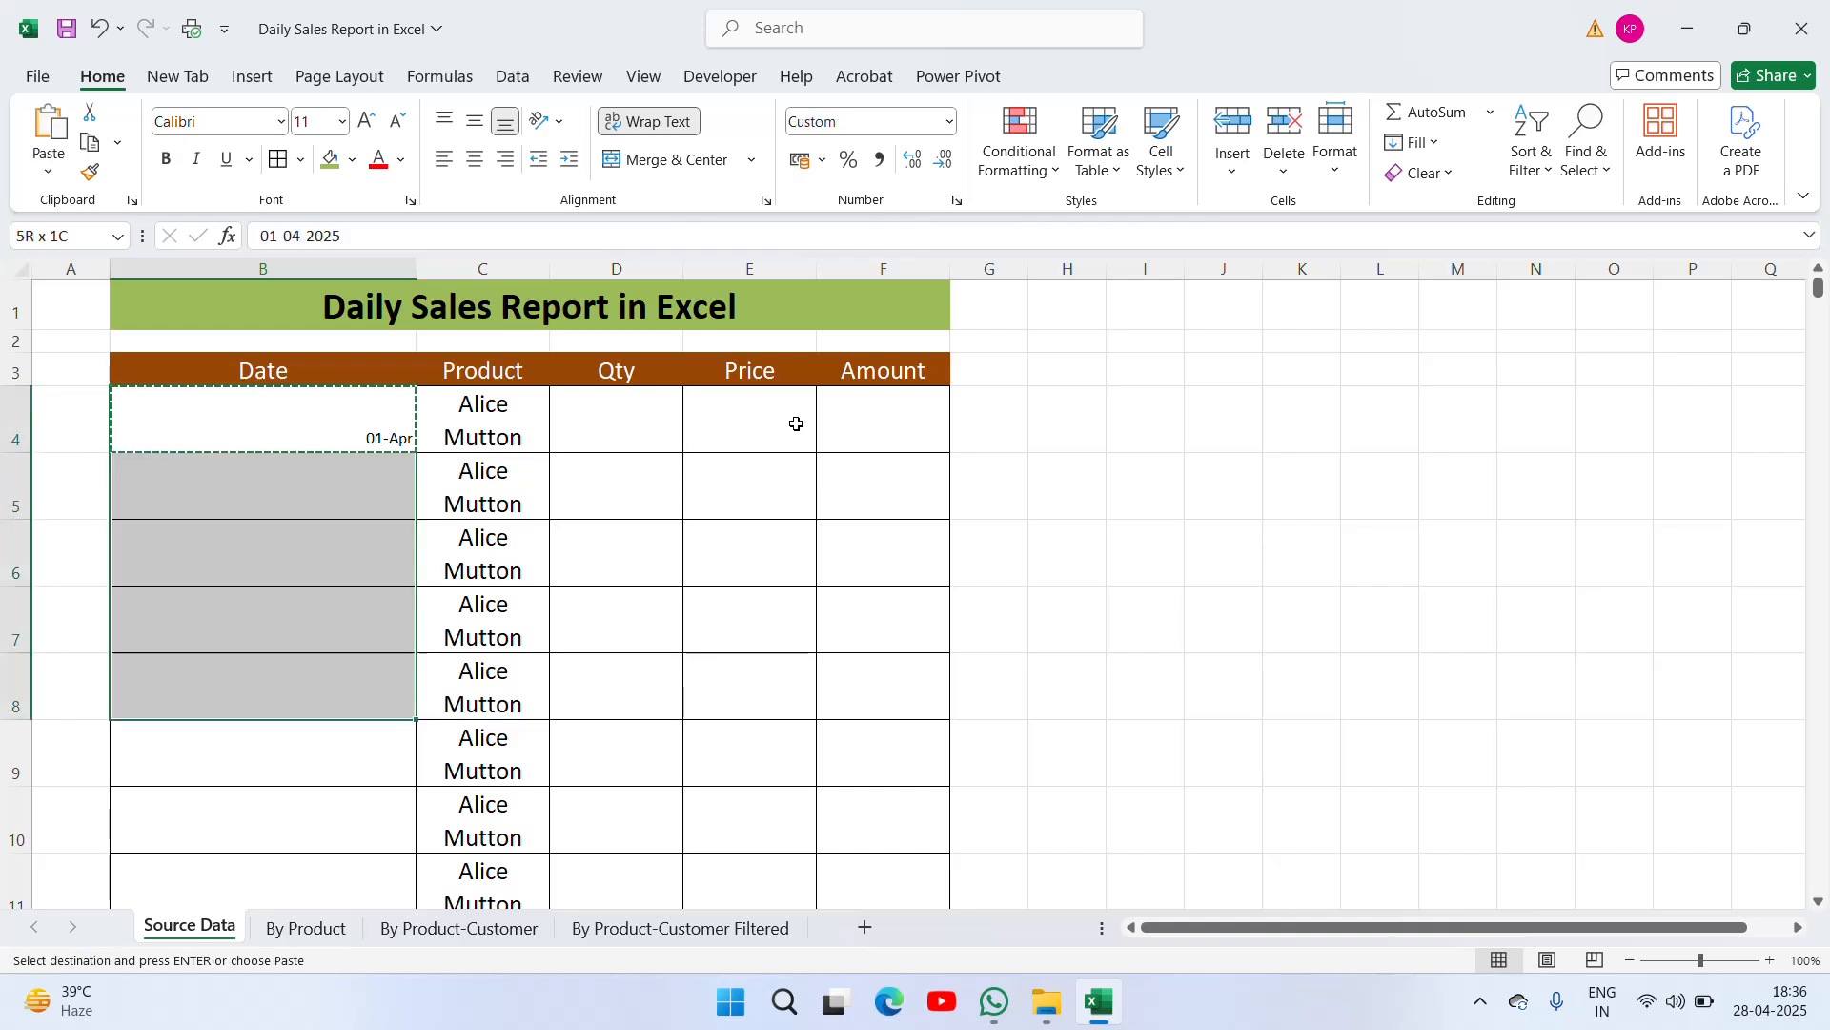
{"action": "scroll", "coordinate": [797, 423], "scroll_direction": "down", "scroll_amount": 3}
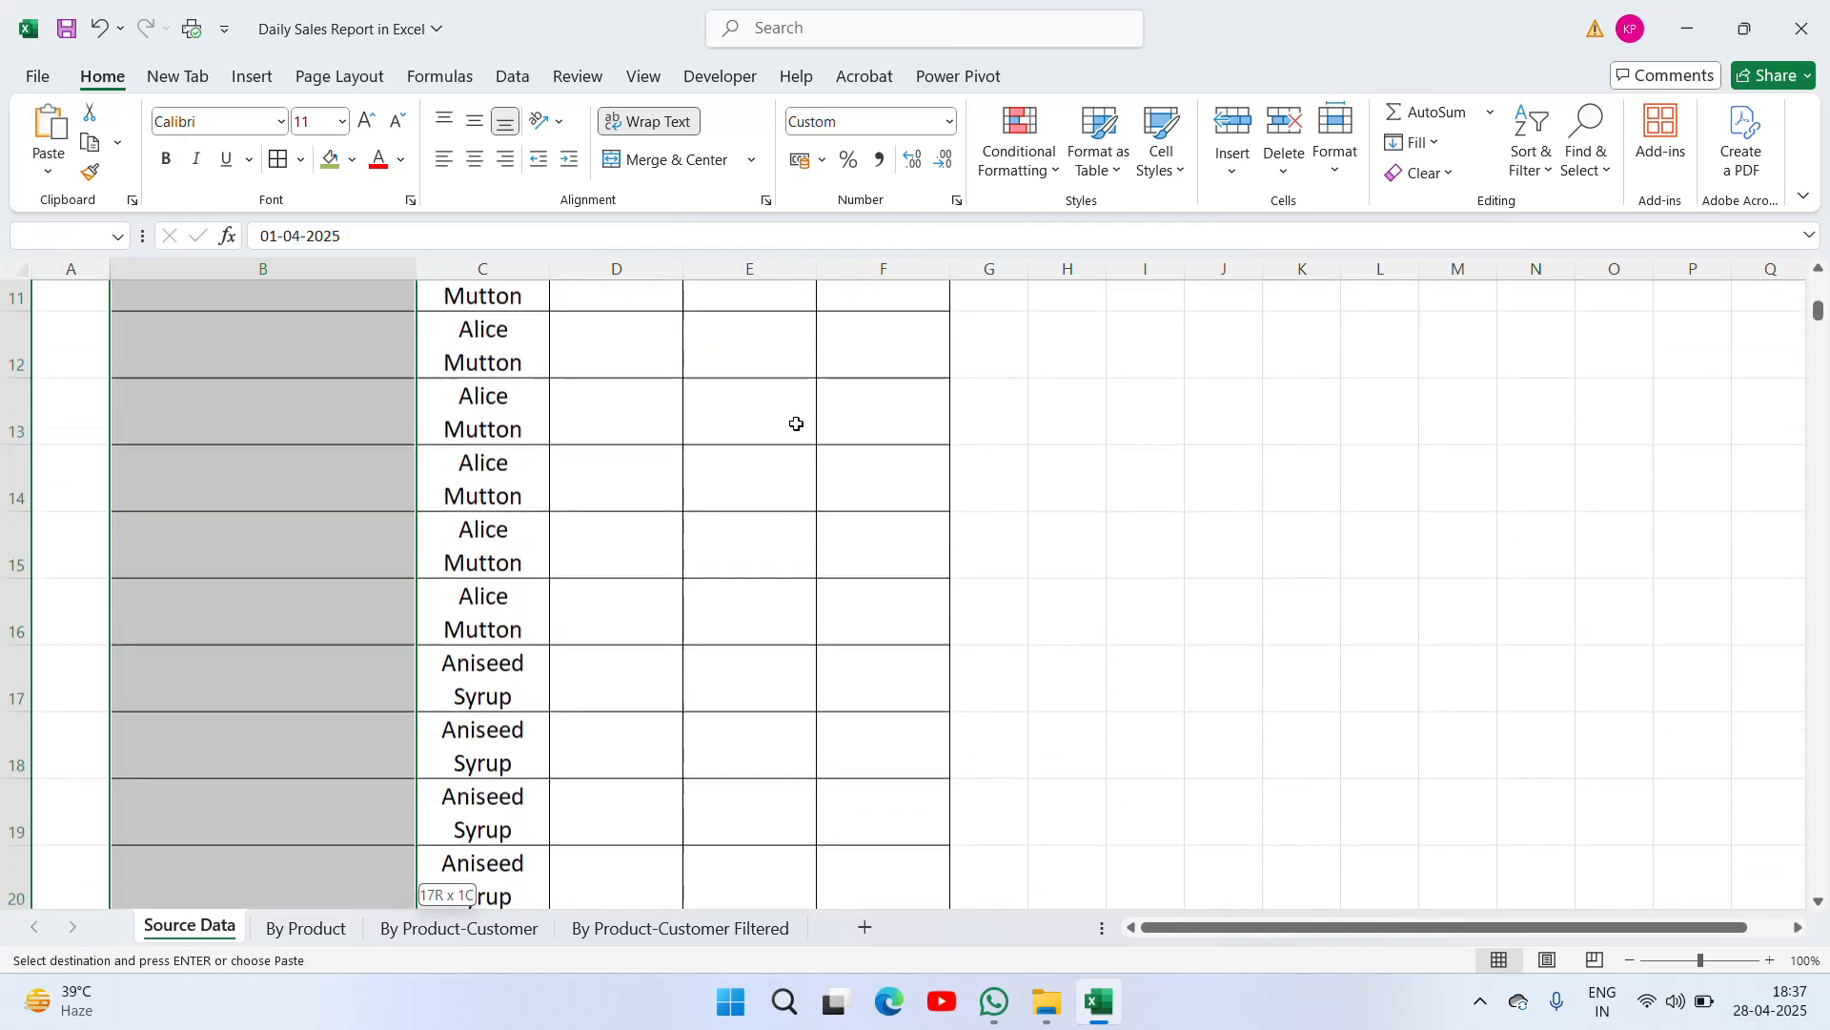
{"action": "key", "text": "ctrl+v"}
{"action": "scroll", "coordinate": [797, 423], "scroll_direction": "up", "scroll_amount": 4}
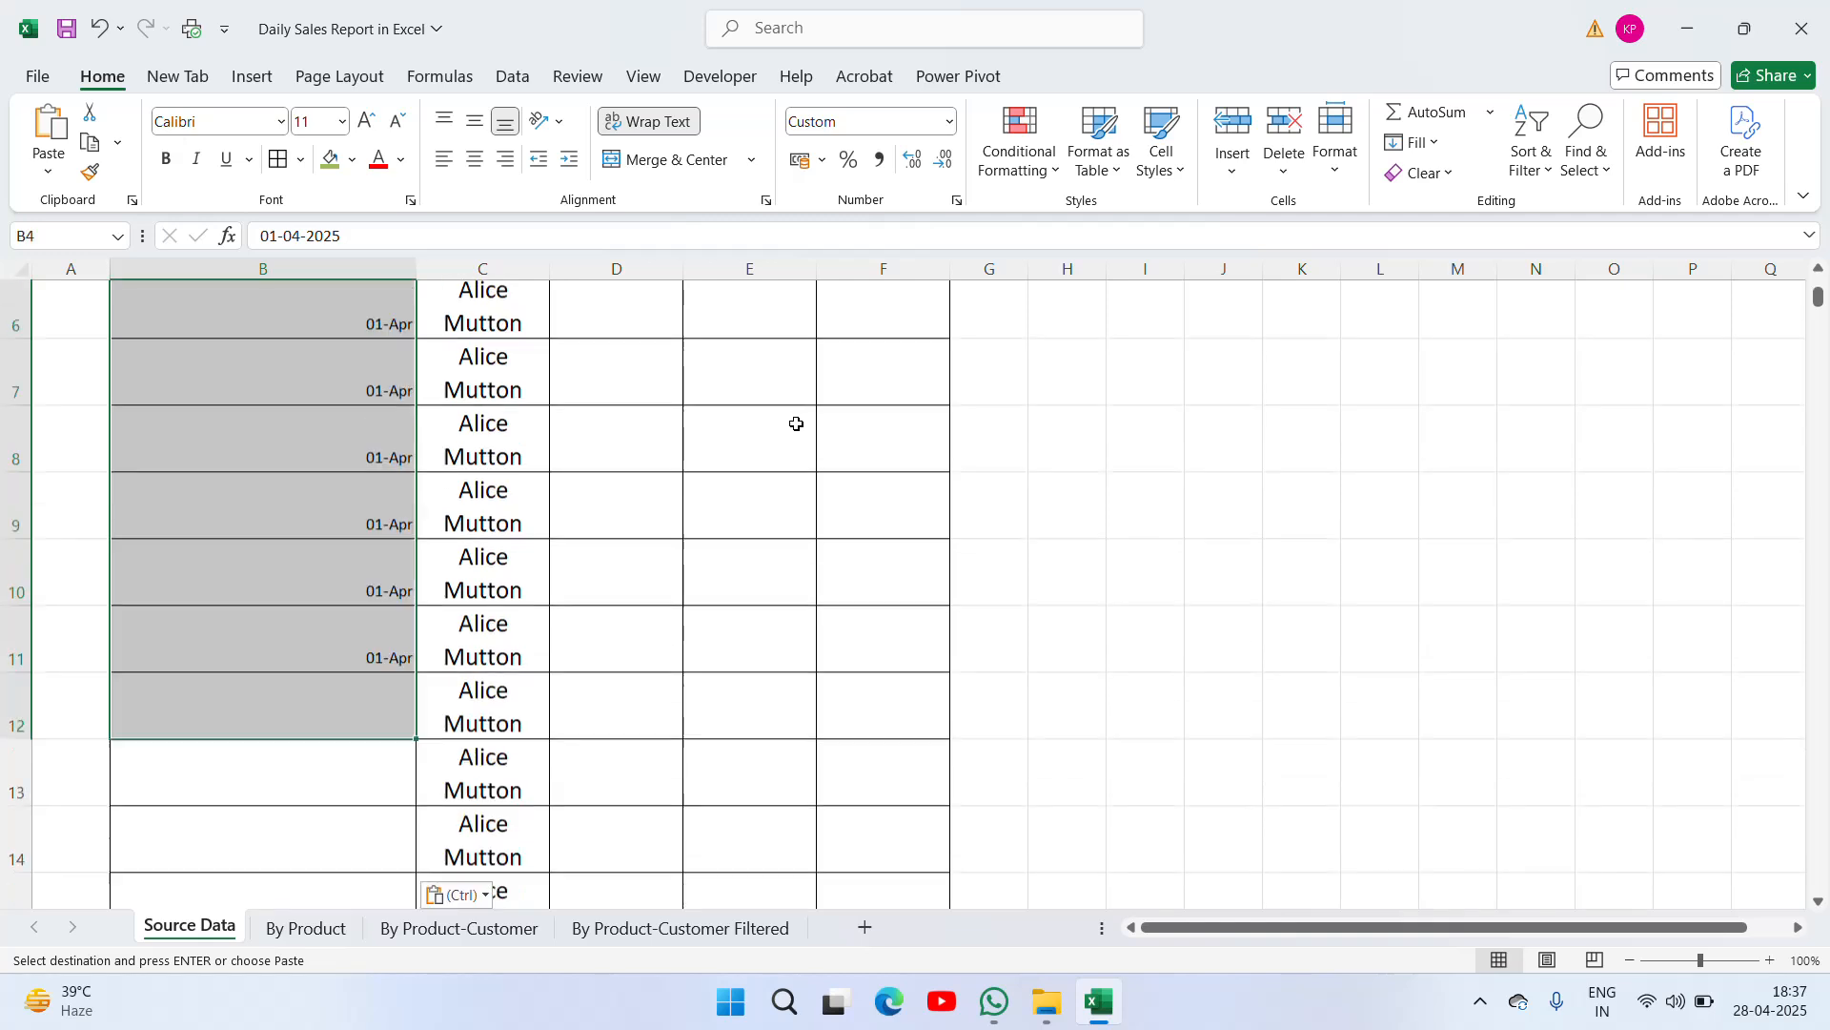
Enter the date 2-Apr in B13, directly below the 1-Apr dates
{"action": "scroll", "coordinate": [797, 423], "scroll_direction": "down", "scroll_amount": 3}
{"action": "key", "text": "Down"}
{"action": "key", "text": "Down"}
{"action": "key", "text": "Down"}
{"action": "key", "text": "Down"}
{"action": "key", "text": "Down"}
{"action": "key", "text": "Down"}
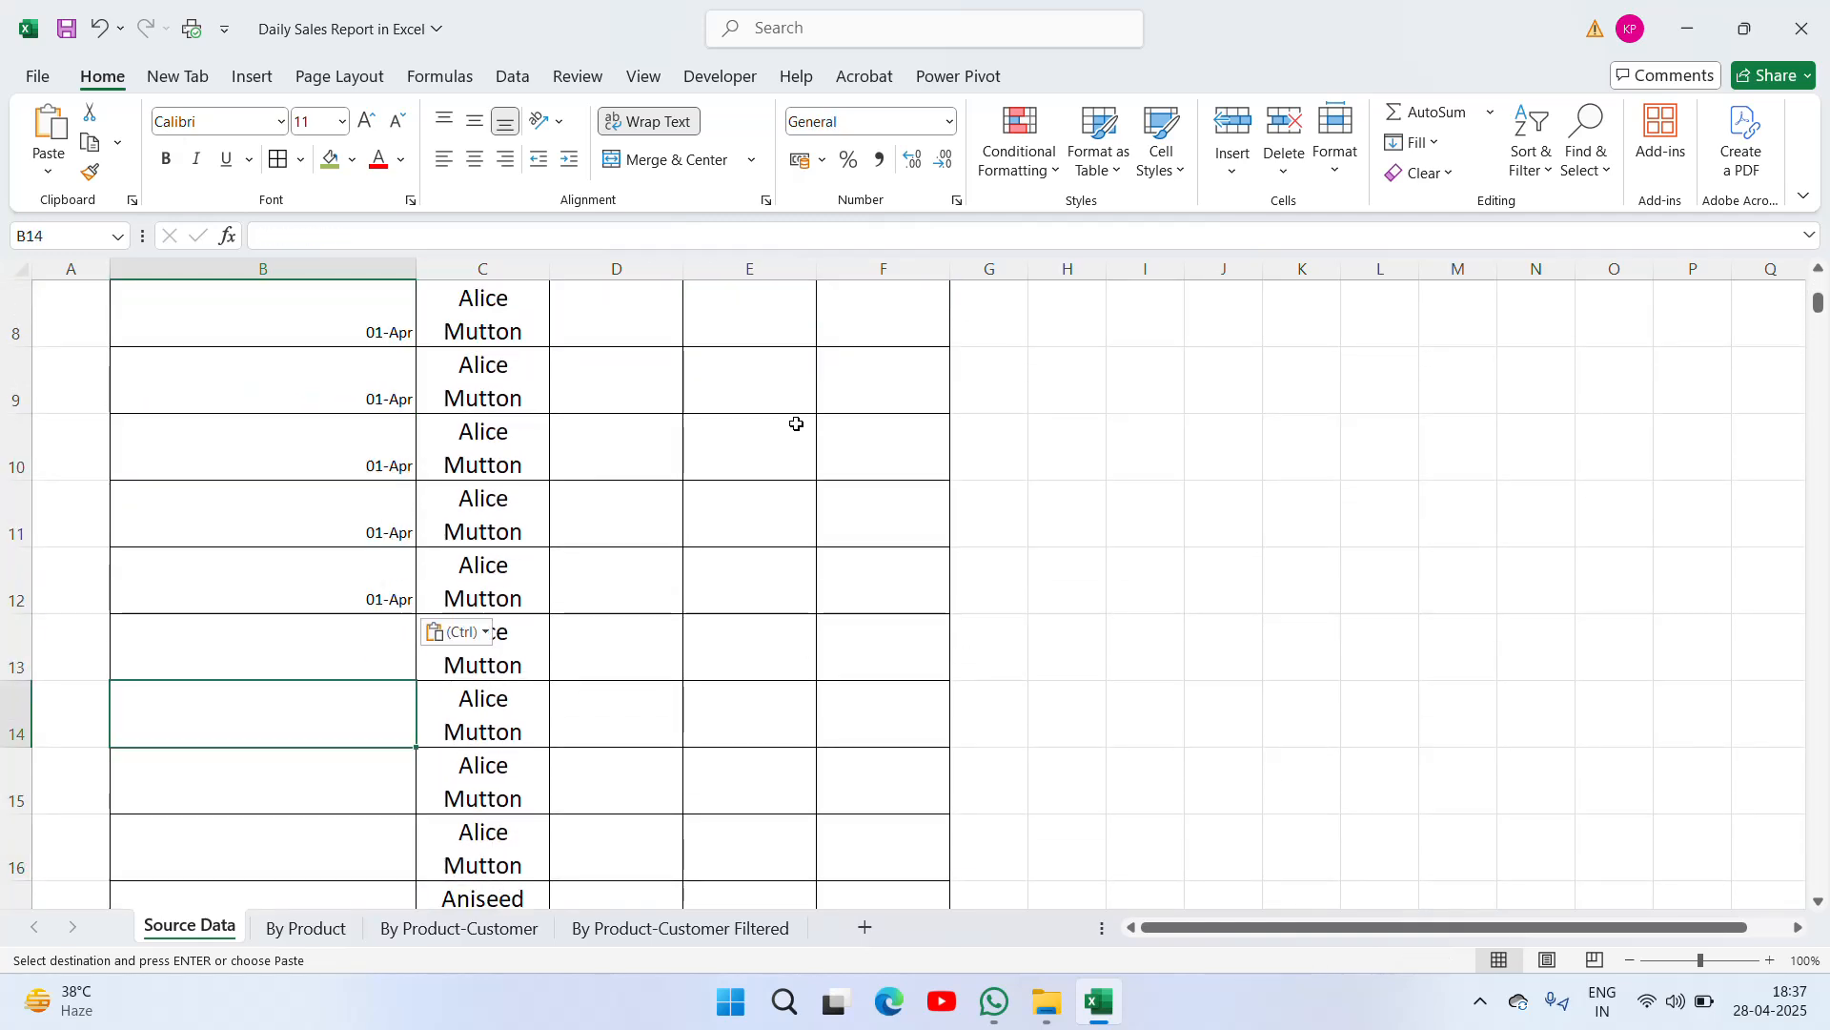
{"action": "type", "text": "2-A"}
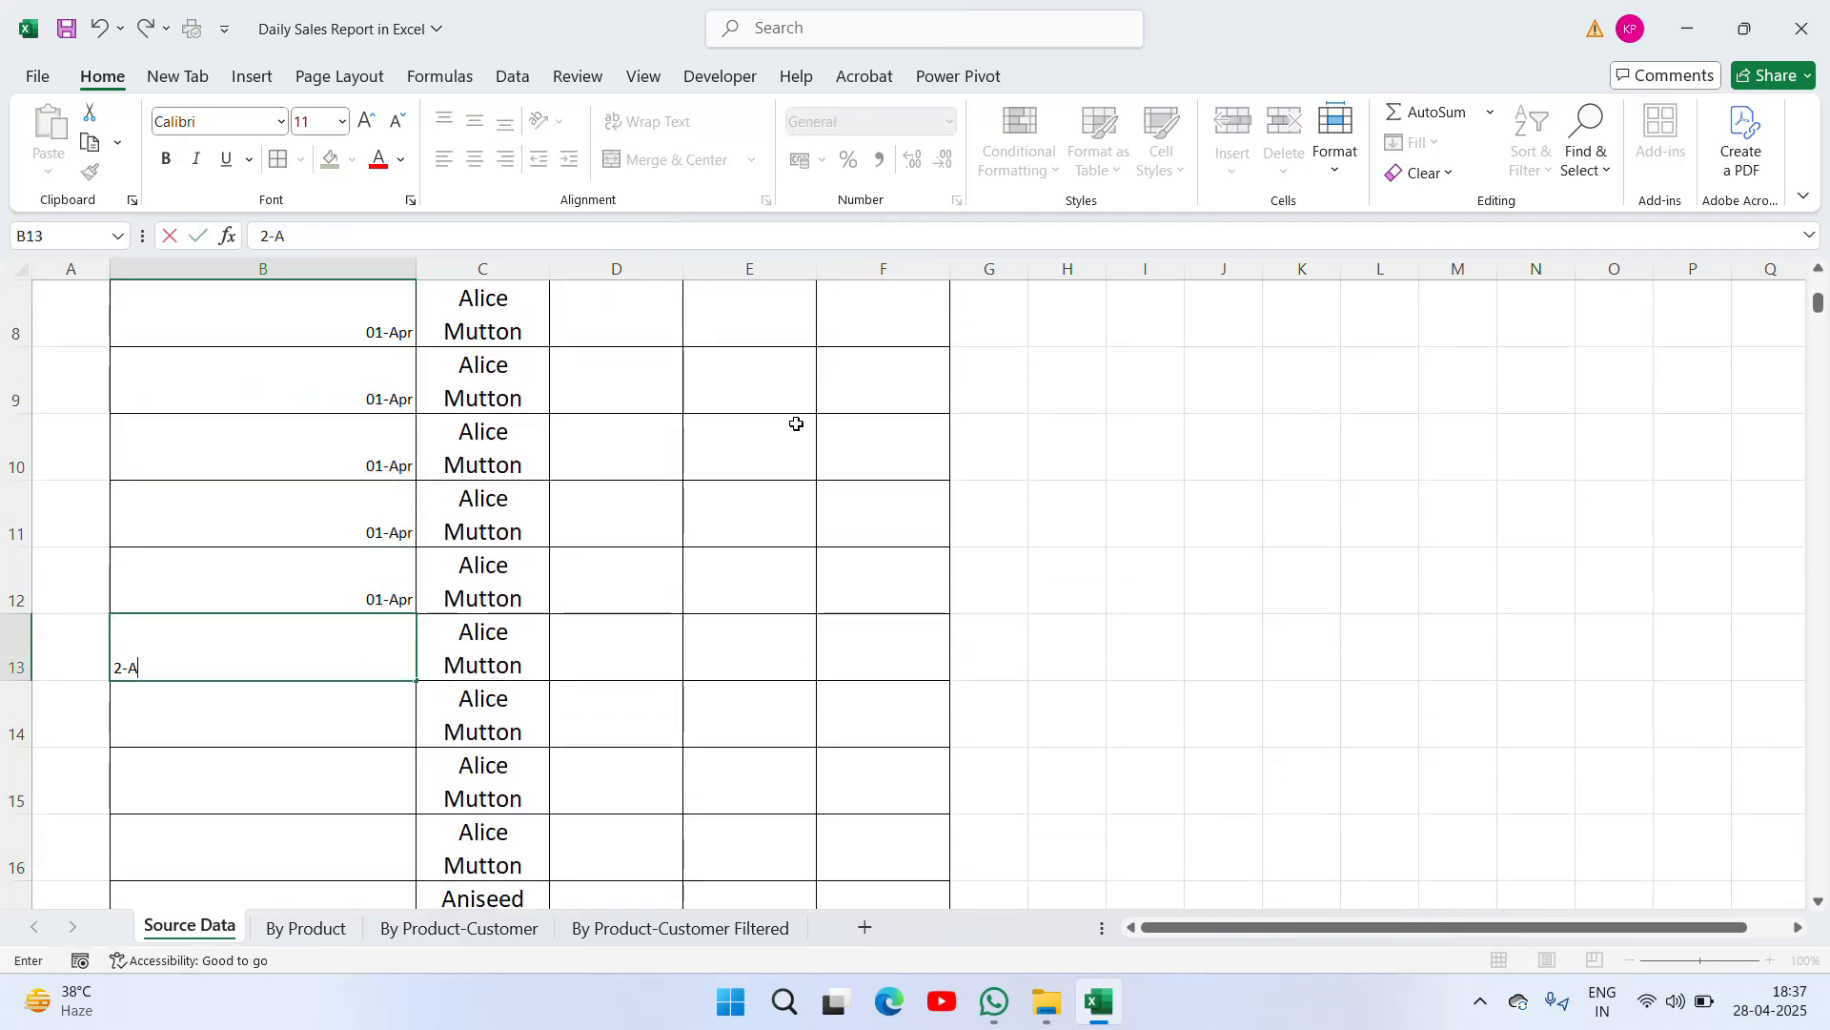
{"action": "key", "text": "Return"}
Copy the 2-Apr date from B13 down the Date column through B25
{"action": "key", "text": "Up"}
{"action": "key", "text": "ctrl+c"}
{"action": "key", "text": "shift+Down"}
{"action": "key", "text": "shift+Down"}
{"action": "key", "text": "shift+Down"}
{"action": "key", "text": "shift+Down"}
{"action": "key", "text": "shift+Down"}
{"action": "key", "text": "shift+Down"}
{"action": "key", "text": "shift+Down"}
{"action": "key", "text": "shift+Down"}
{"action": "key", "text": "shift+Down"}
{"action": "key", "text": "shift+Down"}
{"action": "key", "text": "shift+Down"}
{"action": "key", "text": "shift+Down"}
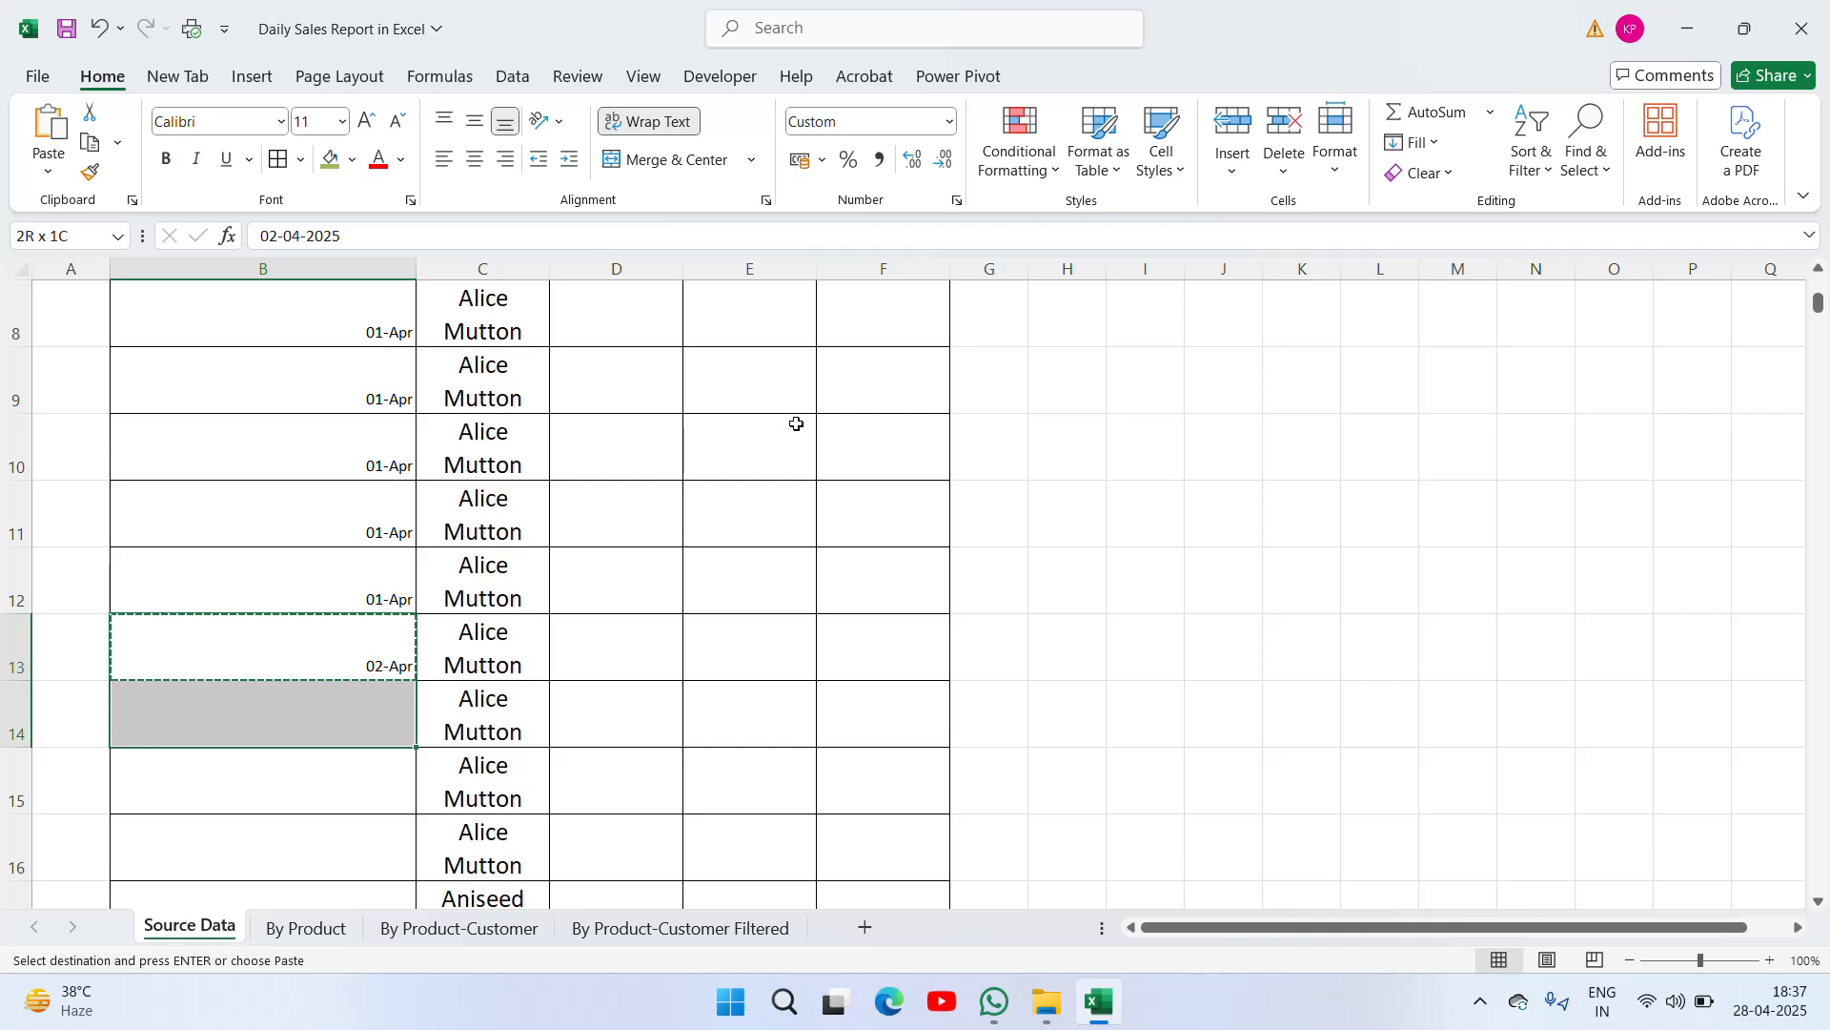
{"action": "key", "text": "ctrl+v"}
Enter the date 3-Apr in B26, directly below the 2-Apr dates
{"action": "key", "text": "ctrl+Down"}
{"action": "key", "text": "Down"}
{"action": "key", "text": "Down"}
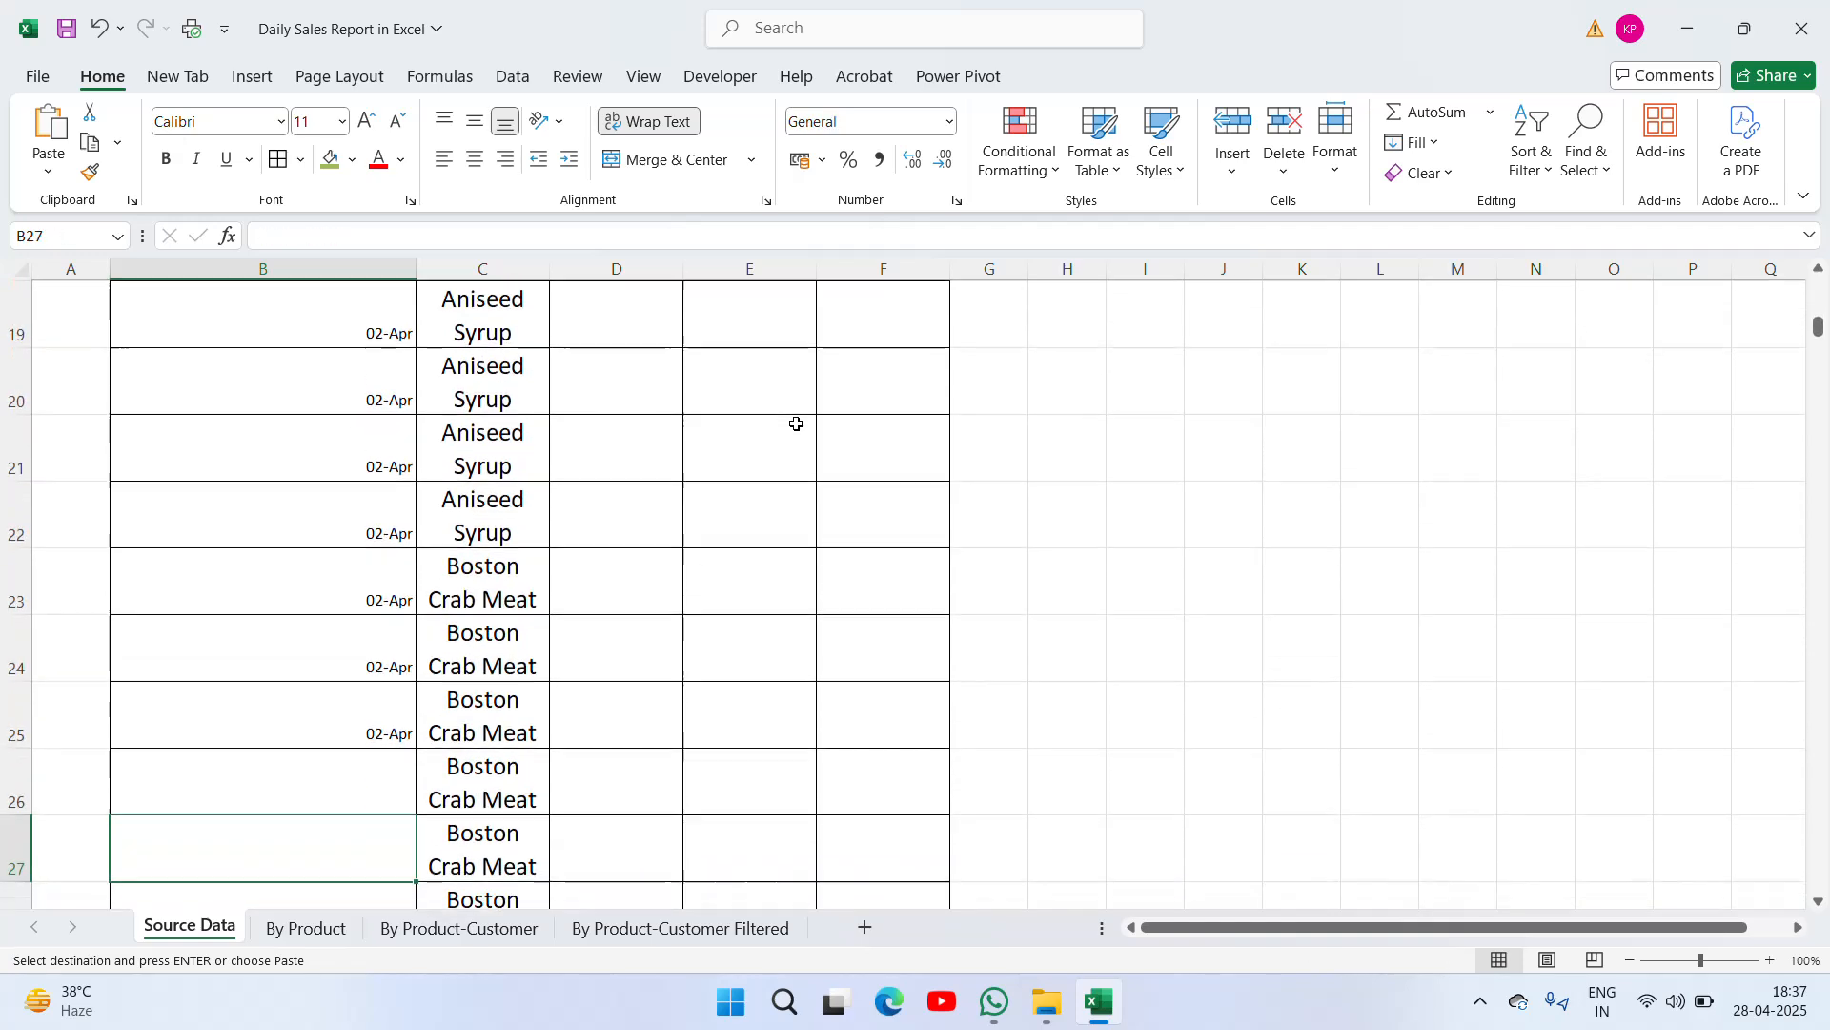
{"action": "key", "text": "Up"}
{"action": "type", "text": "3"}
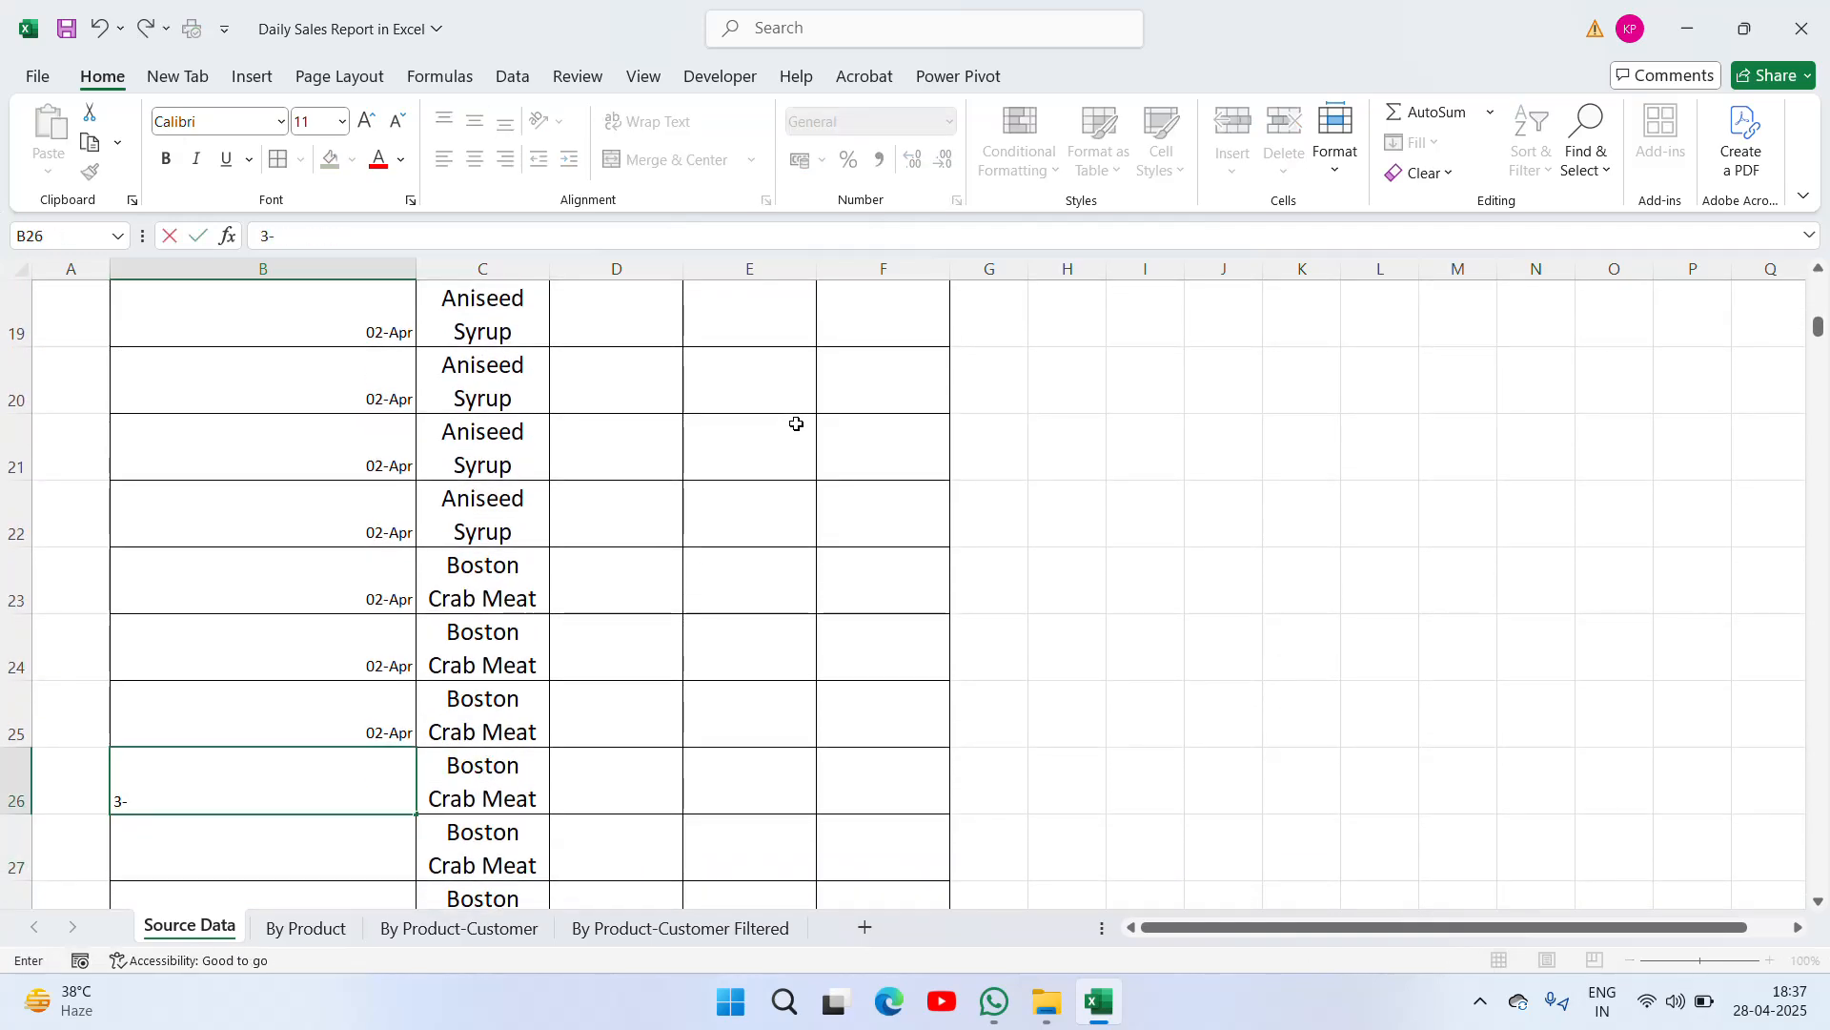
{"action": "key", "text": "ctrl+Return"}
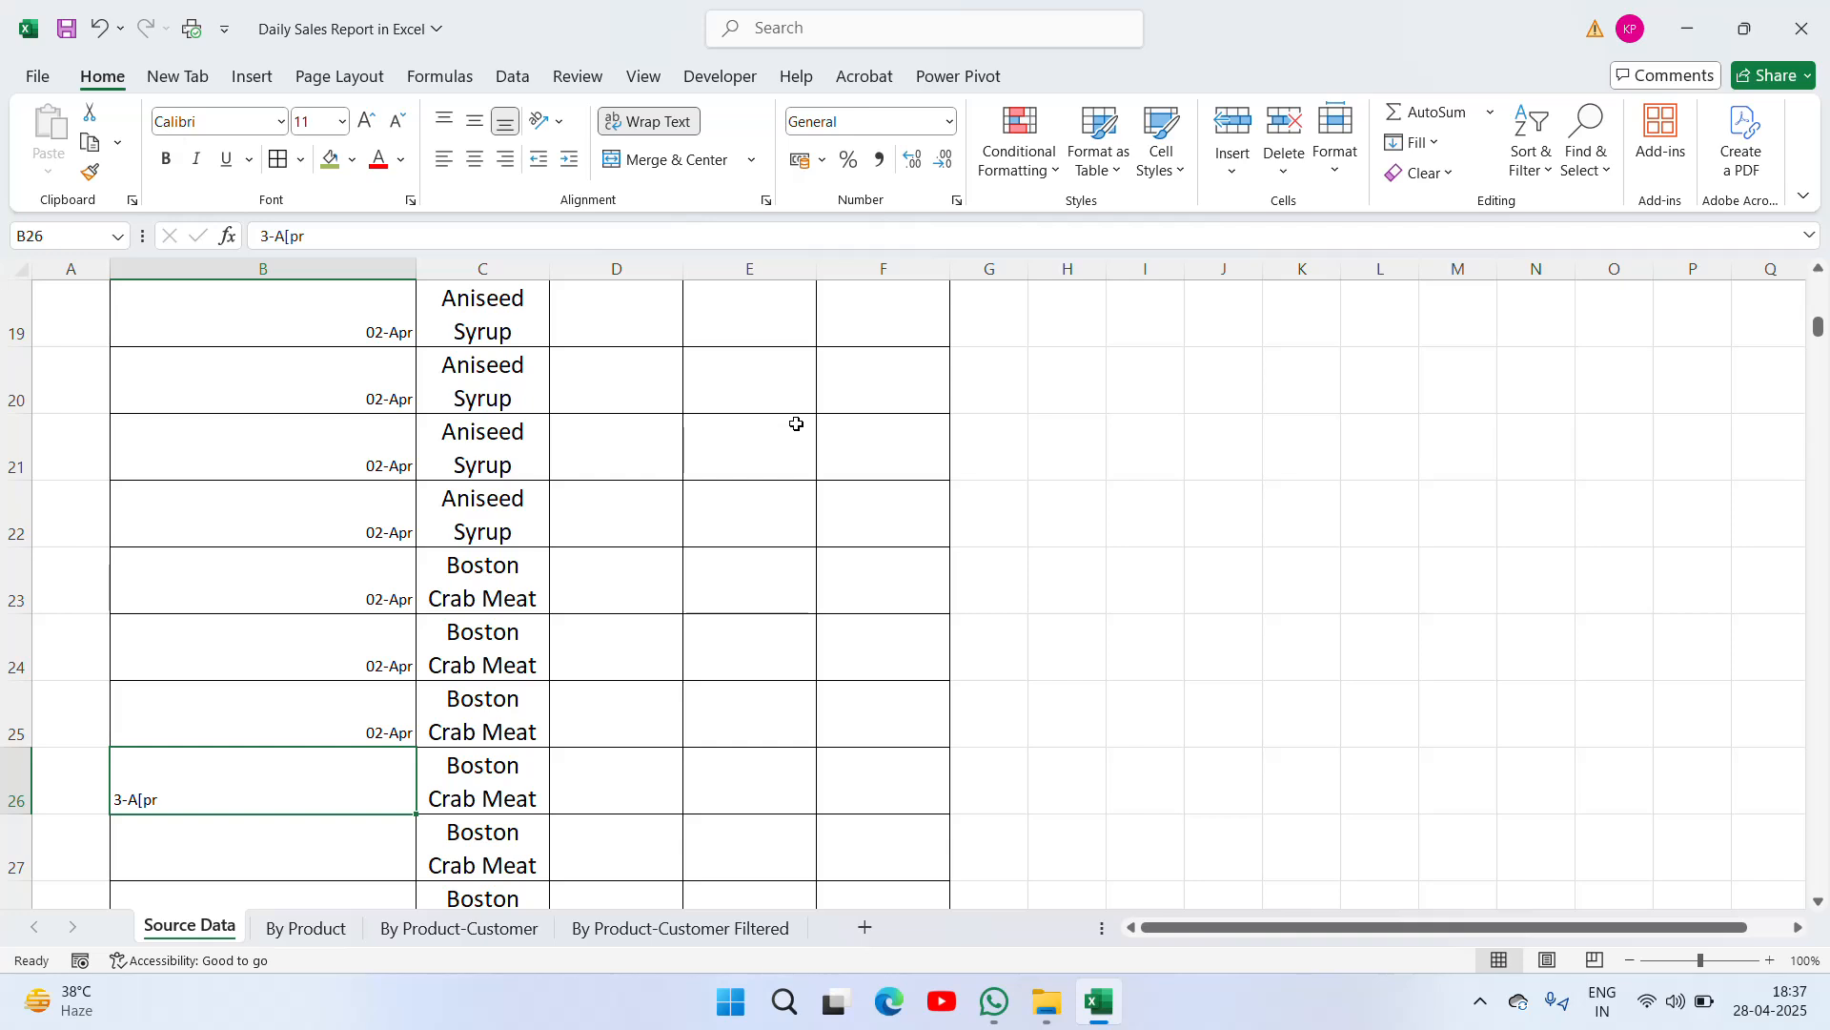
{"action": "type", "text": "3-"}
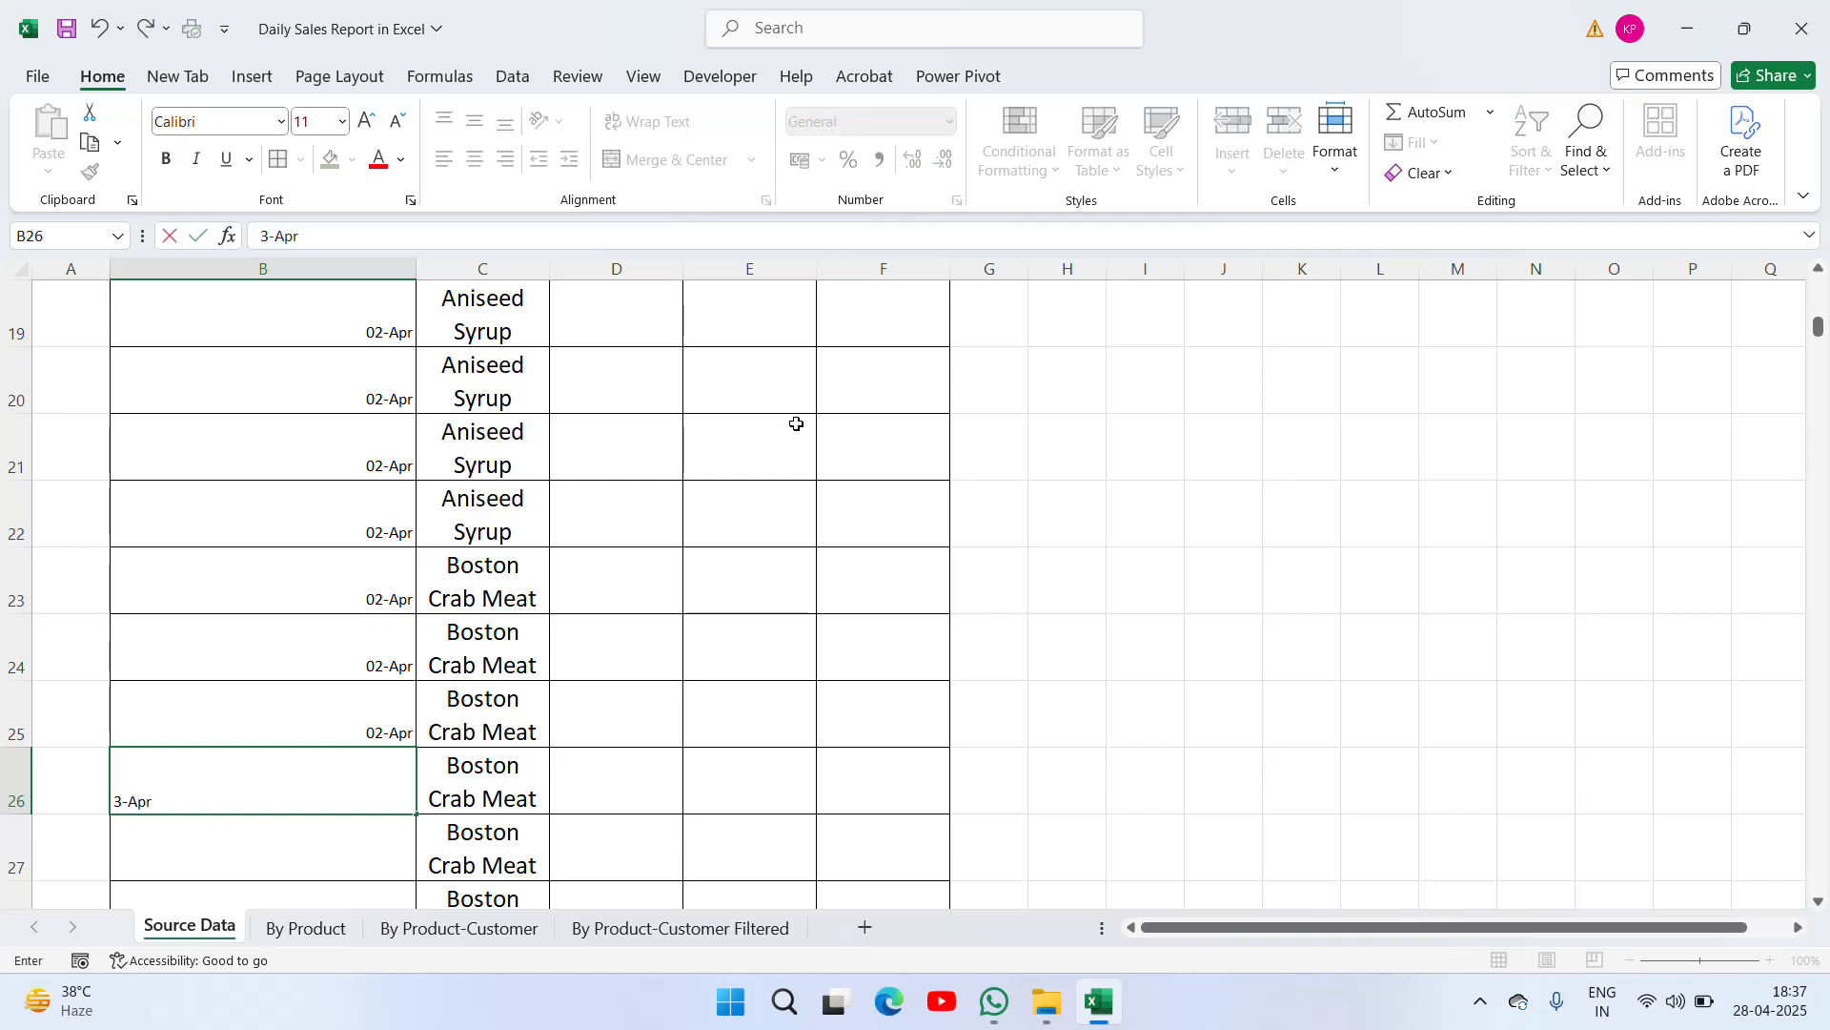
{"action": "key", "text": "ctrl+Return"}
Copy the 3-Apr date from B26 down the Date column through B45
{"action": "key", "text": "ctrl+c"}
{"action": "key", "text": "shift+Down"}
{"action": "key", "text": "shift+Down"}
{"action": "key", "text": "shift+Down"}
{"action": "key", "text": "shift+Down"}
{"action": "key", "text": "shift+Down"}
{"action": "key", "text": "shift+Down"}
{"action": "key", "text": "shift+Down"}
{"action": "key", "text": "shift+Down"}
{"action": "key", "text": "shift+Down"}
{"action": "key", "text": "shift+Down"}
{"action": "key", "text": "shift+Down"}
{"action": "key", "text": "shift+Down"}
{"action": "key", "text": "shift+Down"}
{"action": "key", "text": "shift+Down"}
{"action": "key", "text": "shift+Down"}
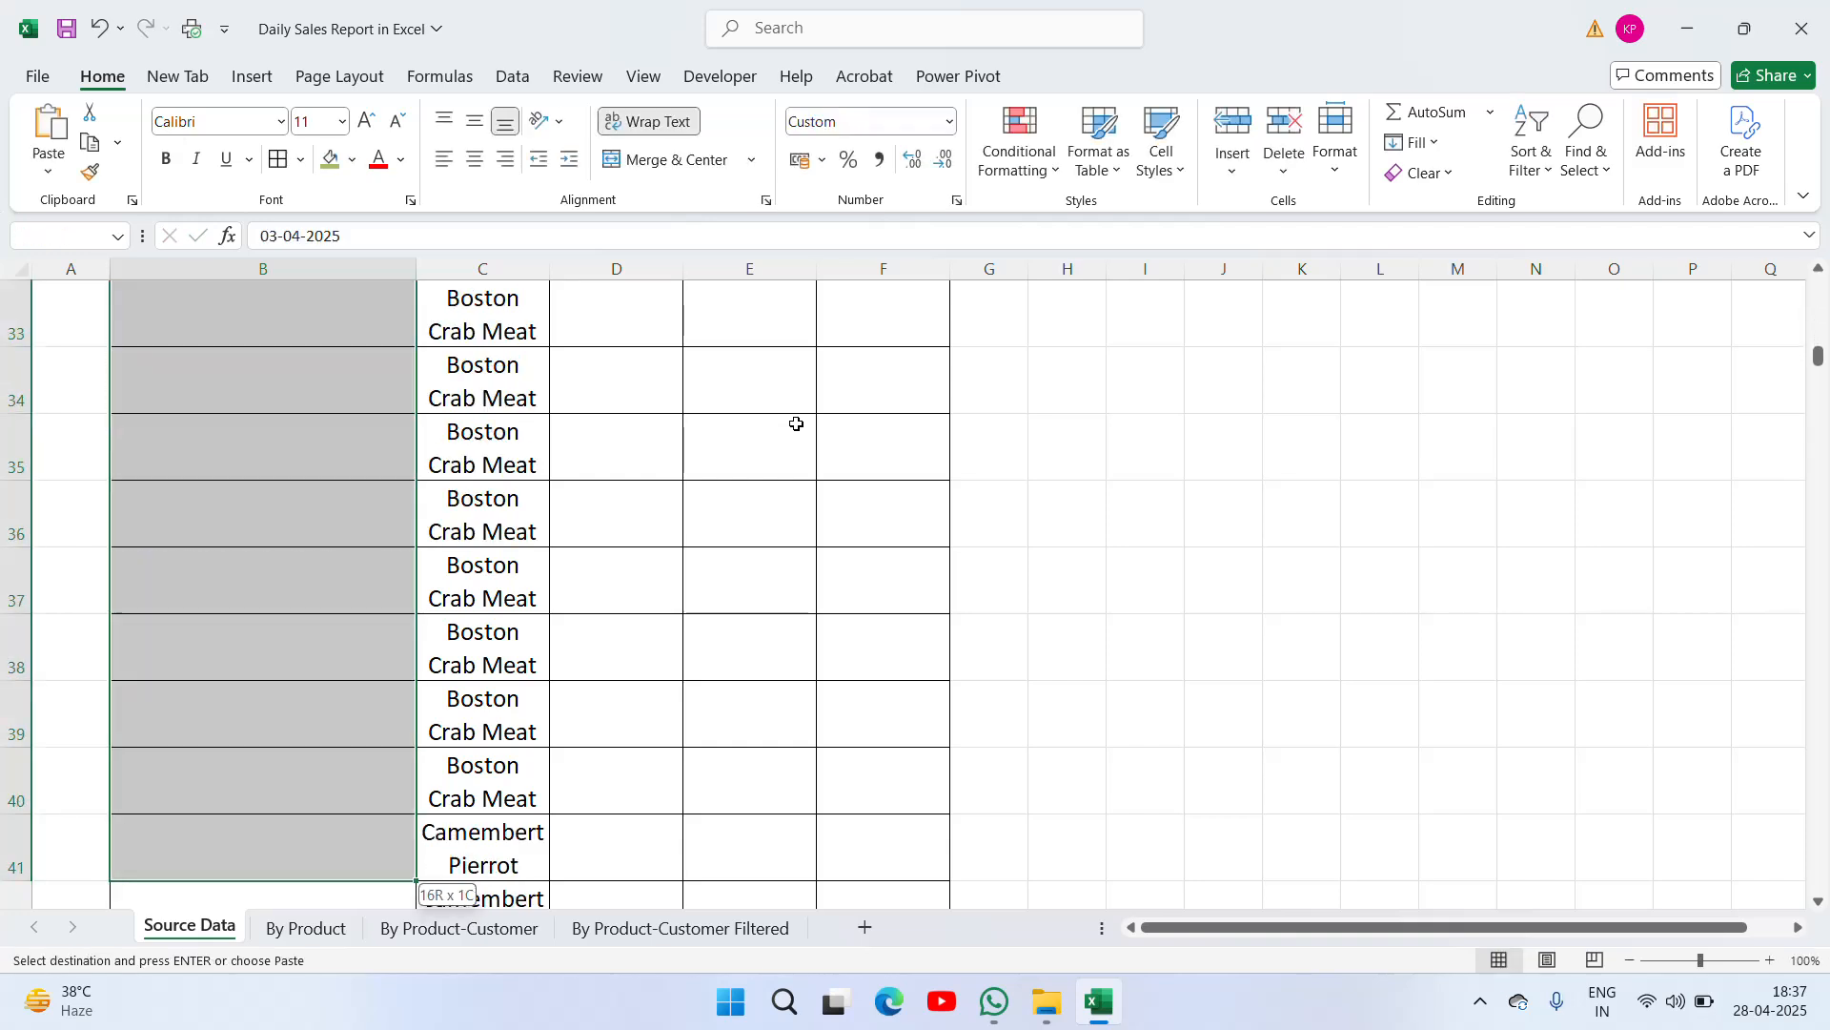
{"action": "key", "text": "shift+Down"}
{"action": "key", "text": "shift+Down"}
{"action": "key", "text": "shift+Down"}
{"action": "key", "text": "shift+Down"}
{"action": "key", "text": "ctrl+v"}
{"action": "key", "text": "ctrl+BackSpace"}
{"action": "left_click", "coordinate": [342, 758]}
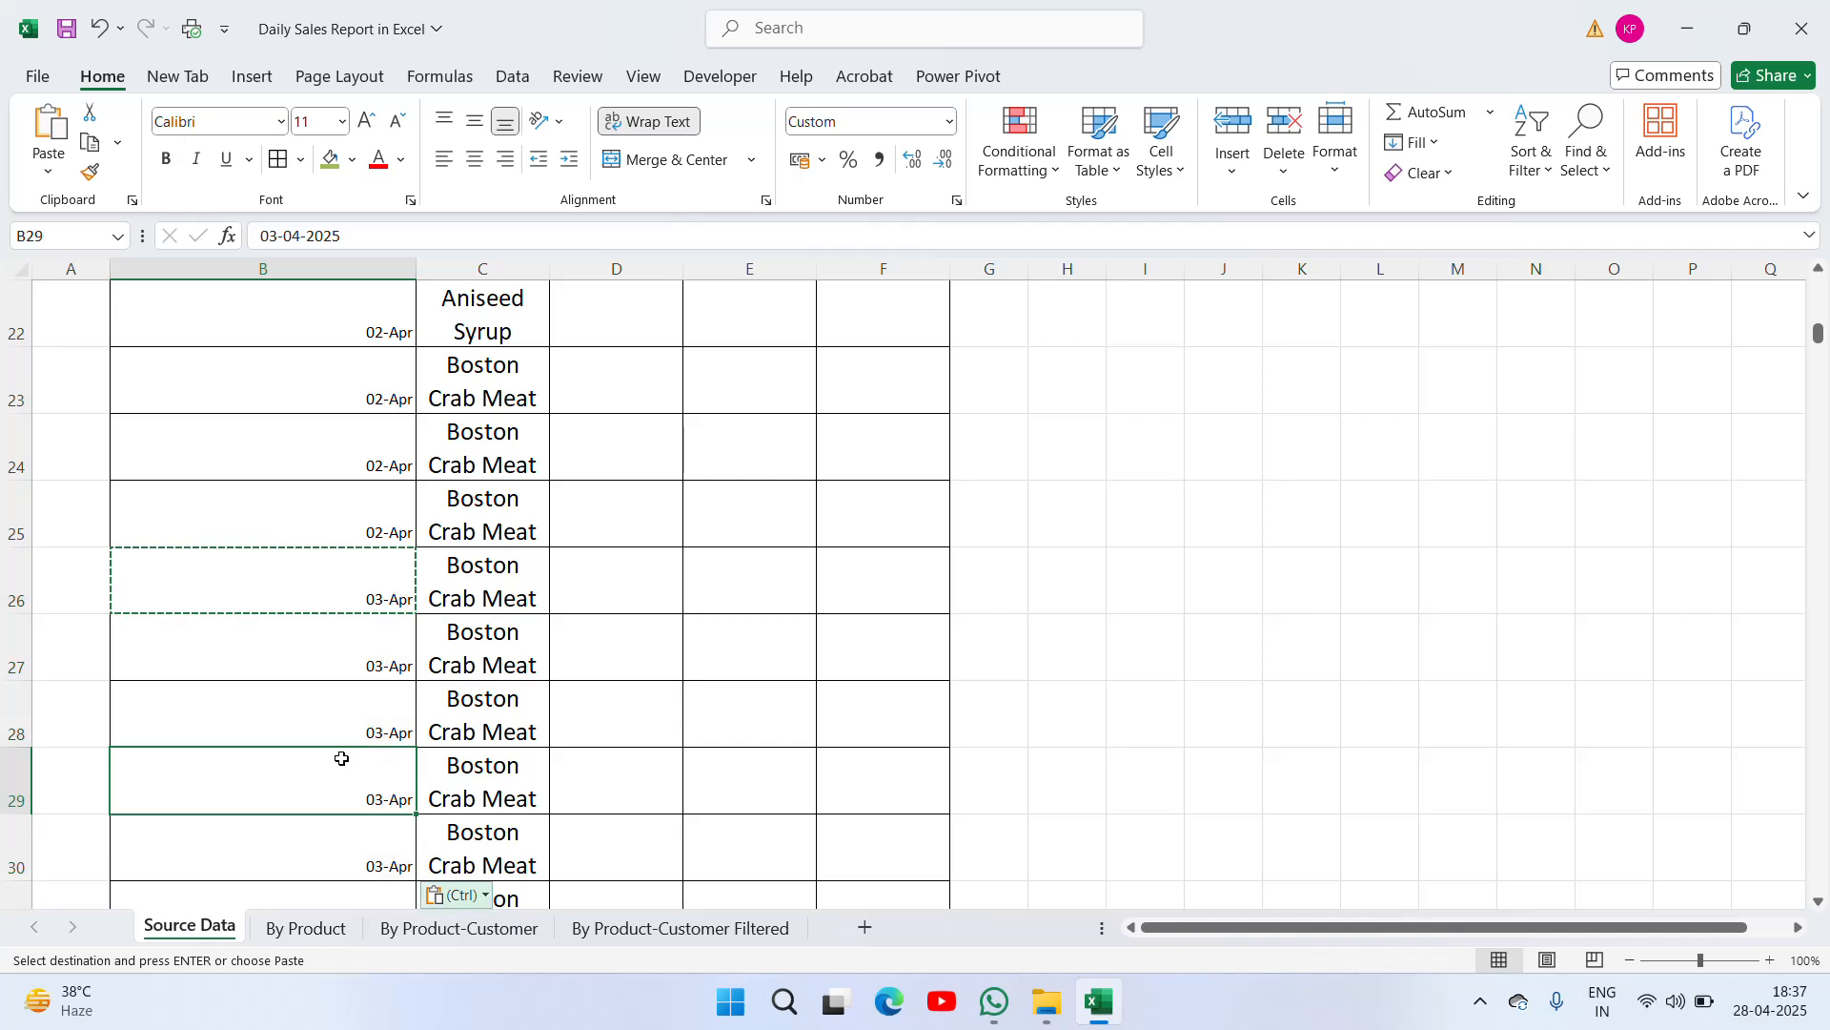
{"action": "key", "text": "ctrl"}
{"action": "key", "text": "Escape"}
{"action": "key", "text": "Escape"}
Enter the date 4-Apr in B46, directly below the 3-Apr dates
{"action": "key", "text": "Down"}
{"action": "key", "text": "Down"}
{"action": "key", "text": "Down"}
{"action": "key", "text": "Down"}
{"action": "key", "text": "Down"}
{"action": "key", "text": "Down"}
{"action": "key", "text": "Down"}
{"action": "key", "text": "Down"}
{"action": "key", "text": "Down"}
{"action": "key", "text": "Down"}
{"action": "key", "text": "Down"}
{"action": "key", "text": "Down"}
{"action": "key", "text": "Down"}
{"action": "key", "text": "Down"}
{"action": "key", "text": "Down"}
{"action": "key", "text": "Down"}
{"action": "key", "text": "Down"}
{"action": "key", "text": "Down"}
{"action": "key", "text": "Down"}
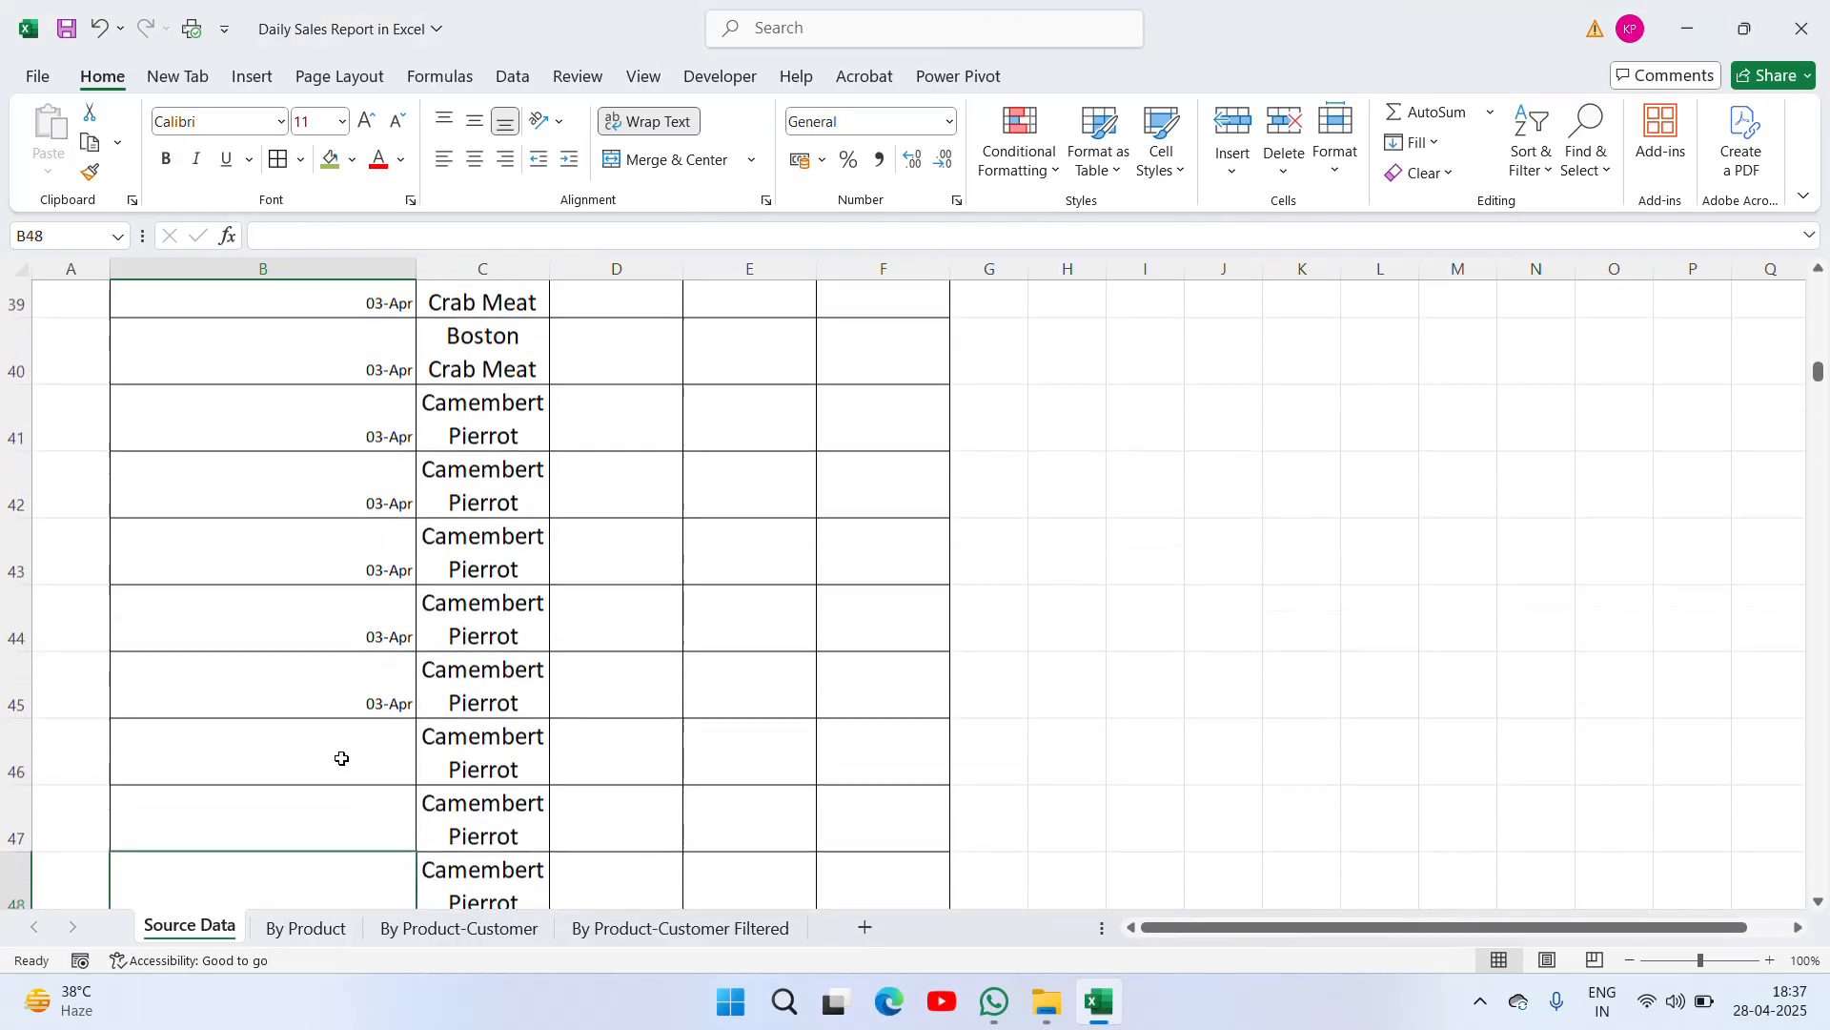
{"action": "key", "text": "Up"}
{"action": "key", "text": "Up"}
{"action": "type", "text": "4"}
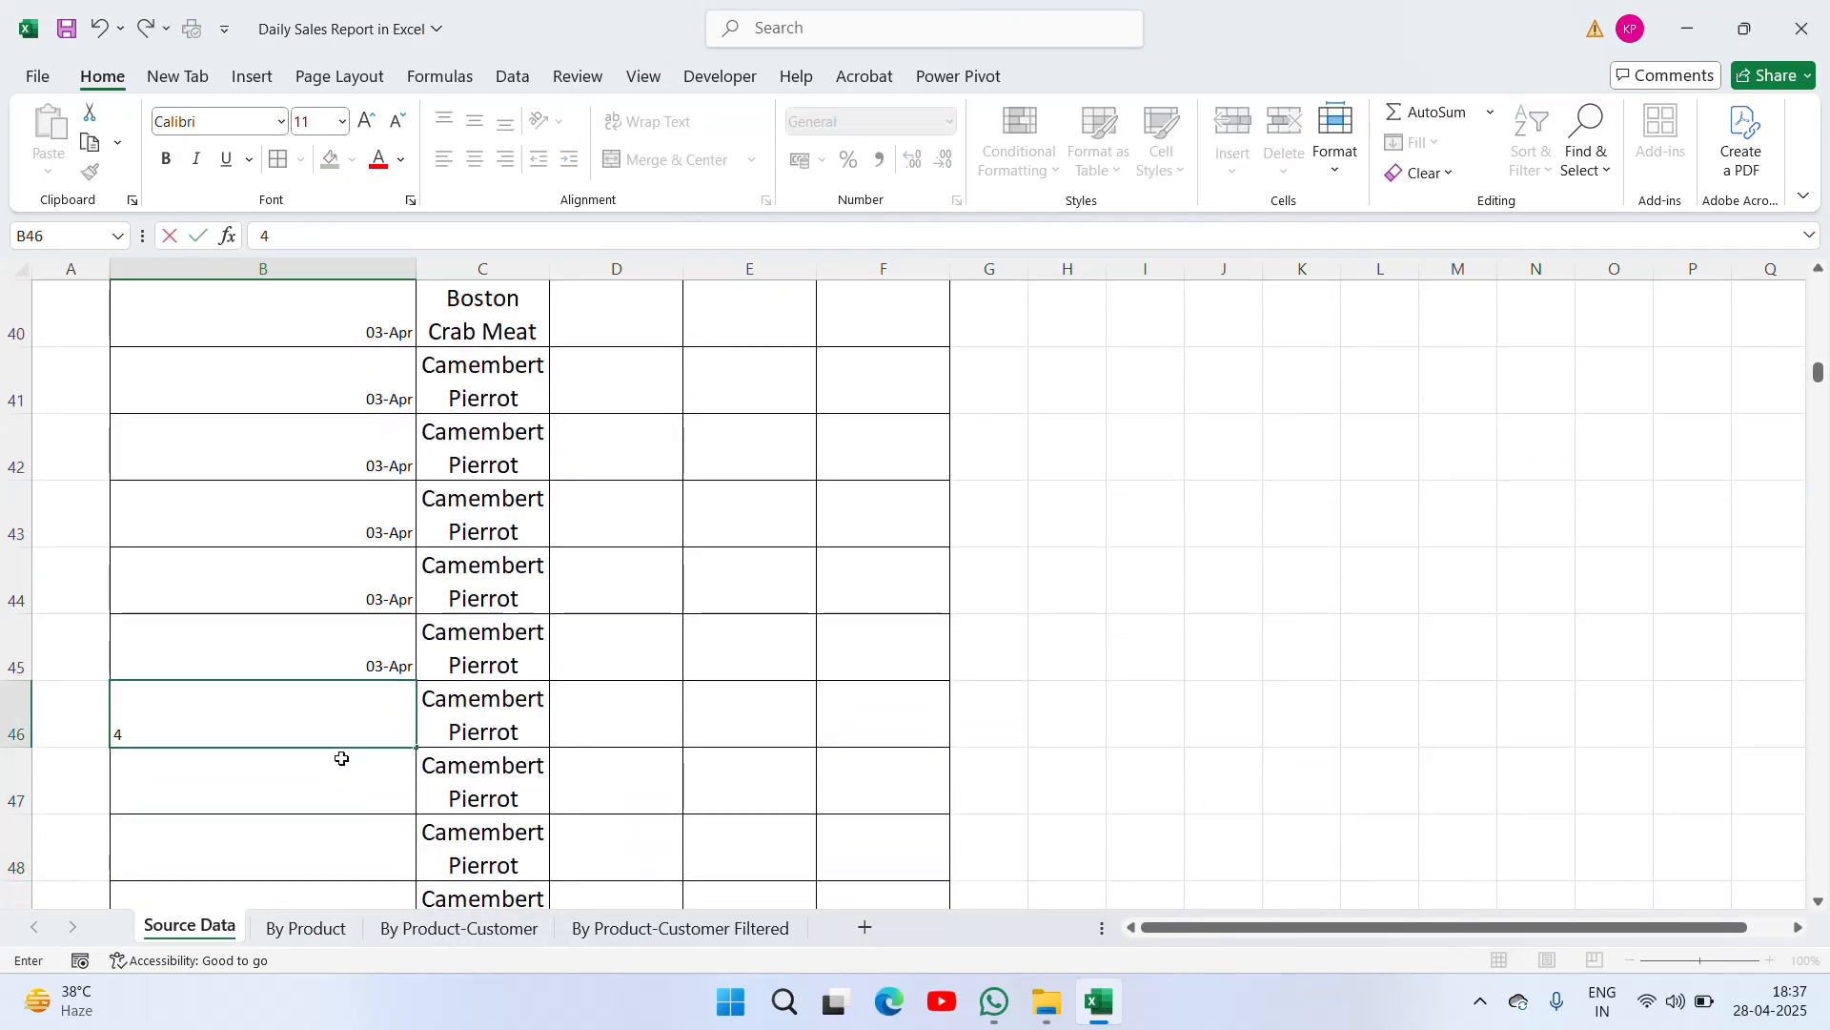
{"action": "type", "text": "-Apr"}
{"action": "key", "text": "Return"}
Copy the 4-Apr date from B46 down the Date column through B64
{"action": "key", "text": "Up"}
{"action": "key", "text": "ctrl+c"}
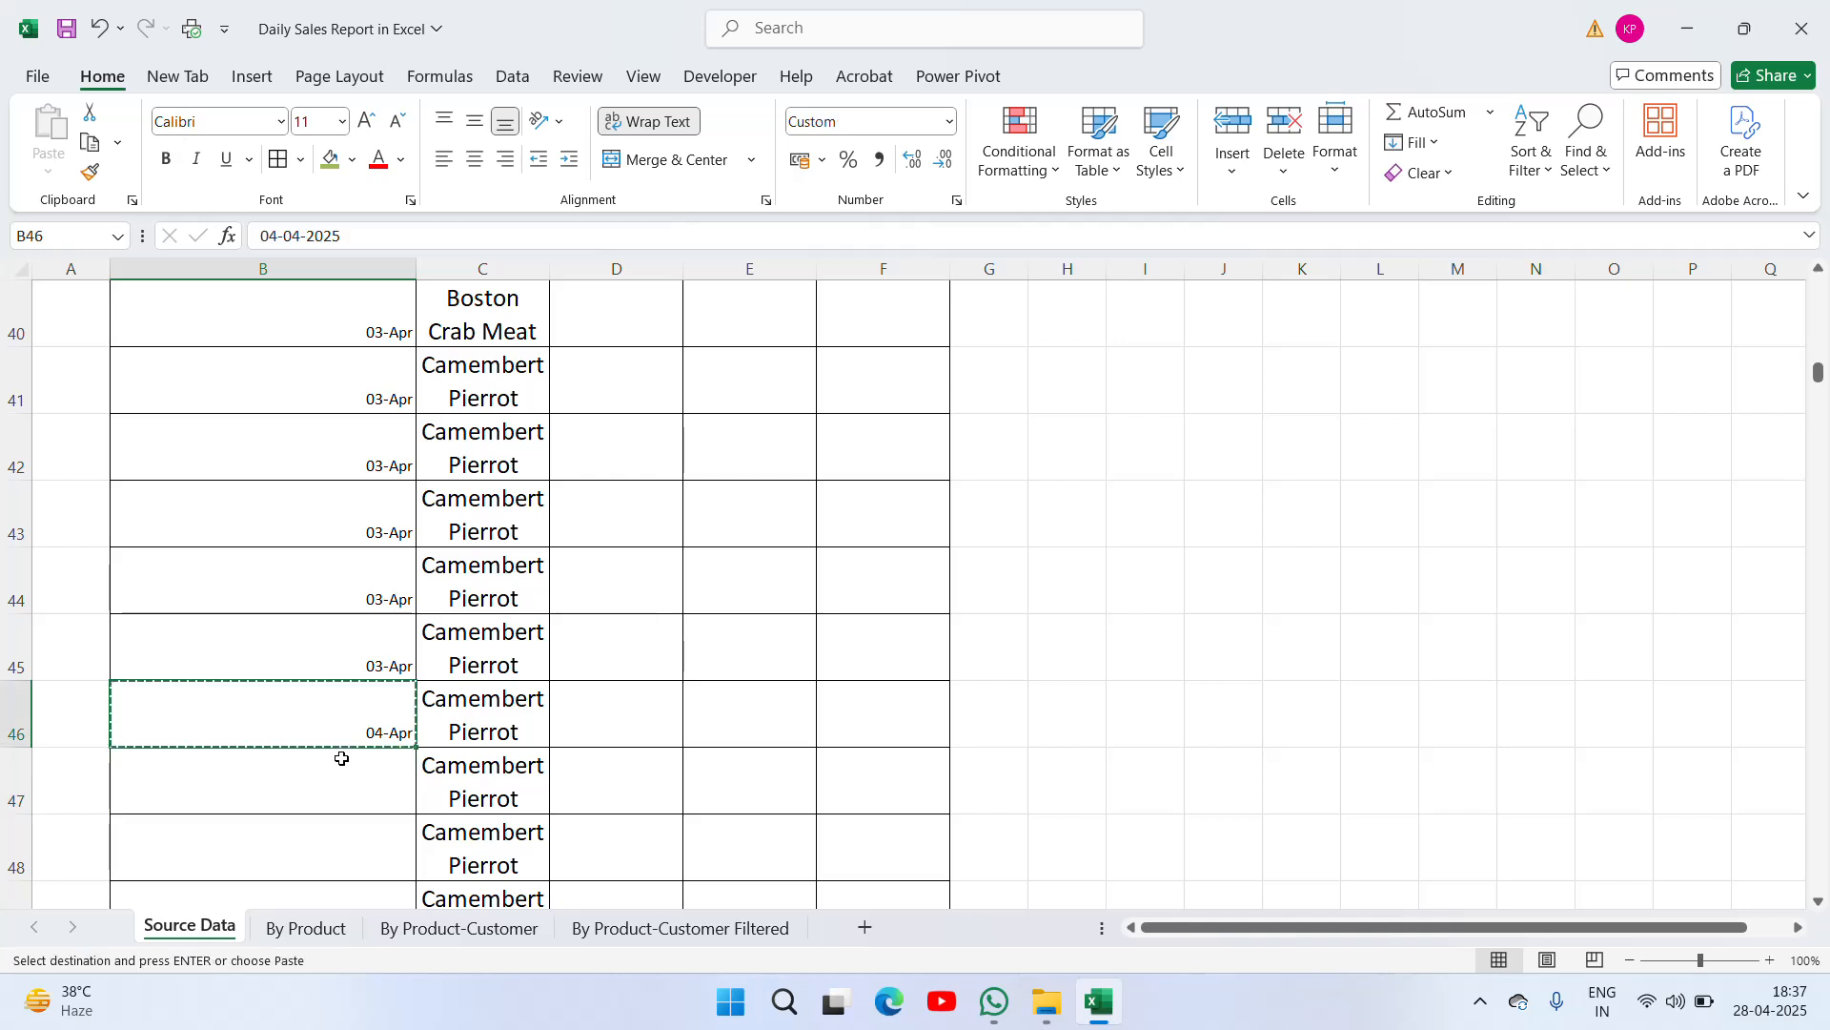
{"action": "key", "text": "shift+Down"}
{"action": "key", "text": "shift+Down"}
{"action": "key", "text": "shift+Down"}
{"action": "key", "text": "shift+Down"}
{"action": "key", "text": "shift+Down"}
{"action": "key", "text": "shift+Down"}
{"action": "key", "text": "shift+Down"}
{"action": "key", "text": "shift+Down"}
{"action": "key", "text": "shift+Down"}
{"action": "key", "text": "shift+Down"}
{"action": "key", "text": "shift+Down"}
{"action": "key", "text": "shift+Down"}
{"action": "key", "text": "shift+Down"}
{"action": "key", "text": "shift+Down"}
{"action": "key", "text": "shift+Down"}
{"action": "key", "text": "shift+Down"}
{"action": "key", "text": "shift+Down"}
{"action": "key", "text": "shift+Down"}
{"action": "key", "text": "ctrl+v"}
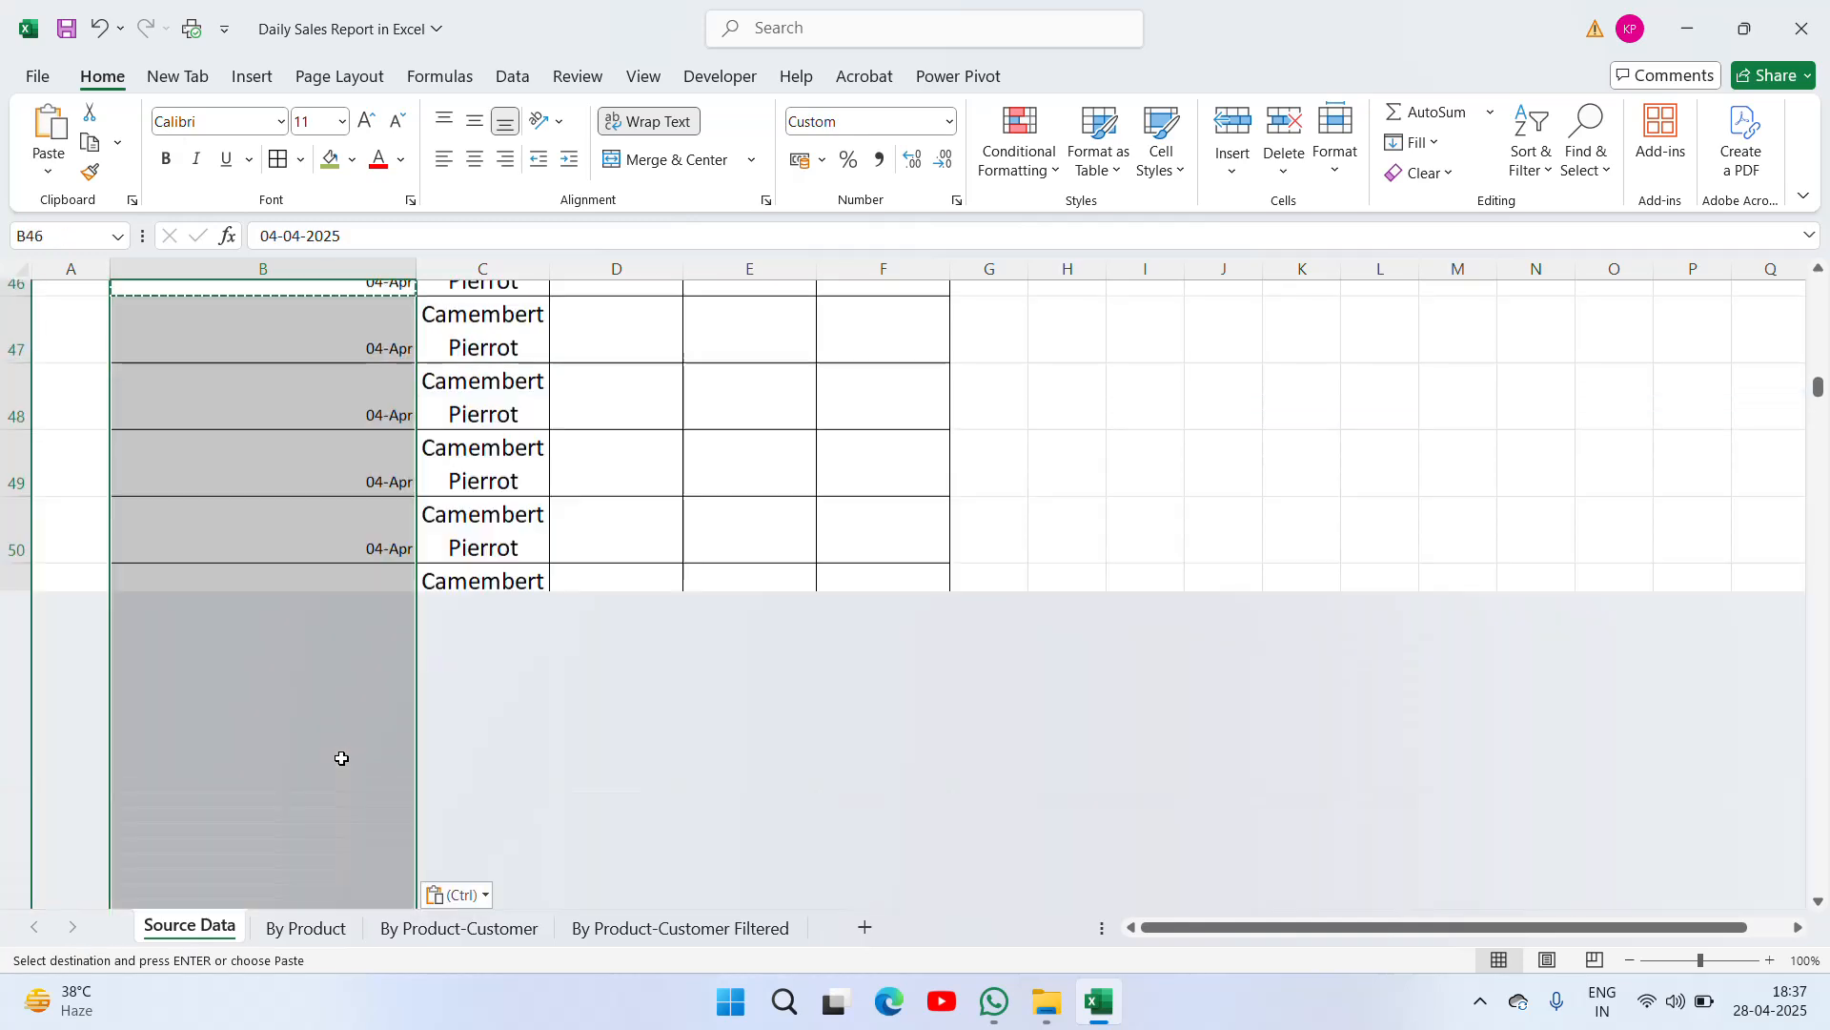
Enter the date 5-Apr in B65, directly below the 4-Apr dates
{"action": "key", "text": "Down"}
{"action": "key", "text": "Down"}
{"action": "key", "text": "Down"}
{"action": "key", "text": "Down"}
{"action": "key", "text": "Down"}
{"action": "key", "text": "Down"}
{"action": "key", "text": "Down"}
{"action": "key", "text": "Down"}
{"action": "key", "text": "Down"}
{"action": "key", "text": "Down"}
{"action": "key", "text": "Down"}
{"action": "key", "text": "Down"}
{"action": "key", "text": "Down"}
{"action": "key", "text": "Down"}
{"action": "key", "text": "Down"}
{"action": "key", "text": "Down"}
{"action": "key", "text": "Down"}
{"action": "key", "text": "Down"}
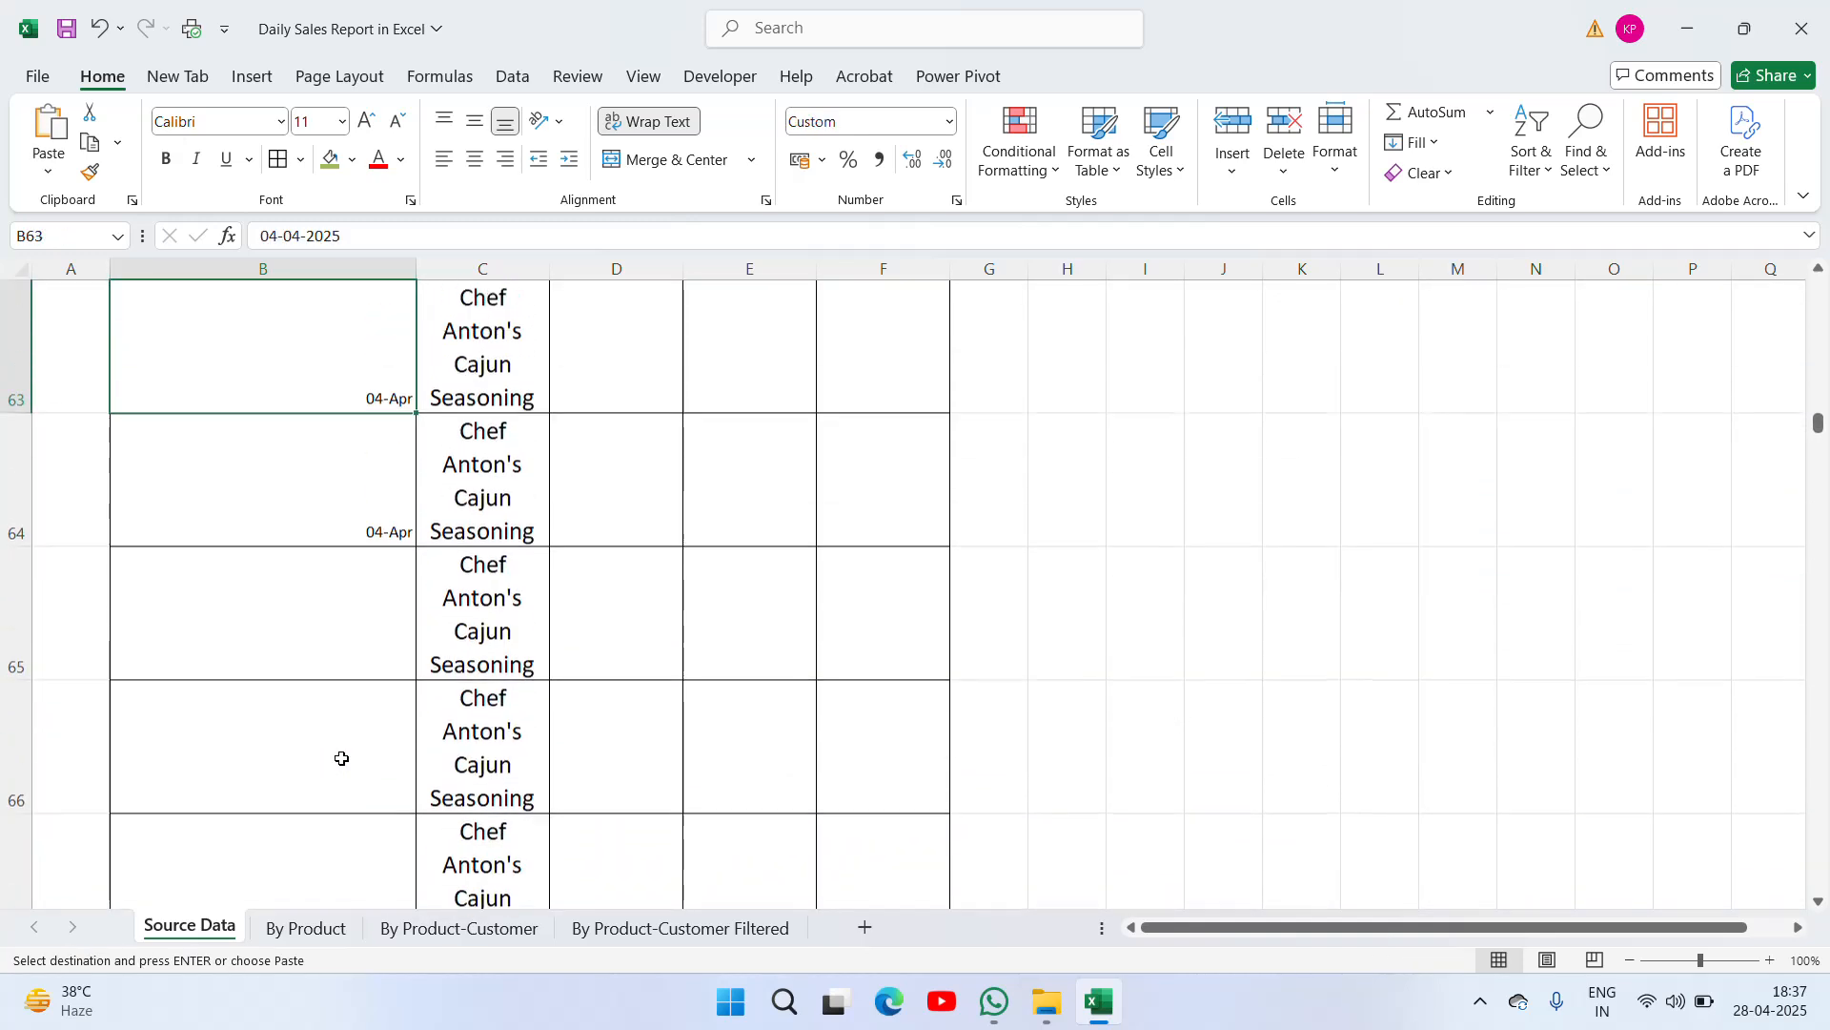
{"action": "key", "text": "Down"}
{"action": "type", "text": "5"}
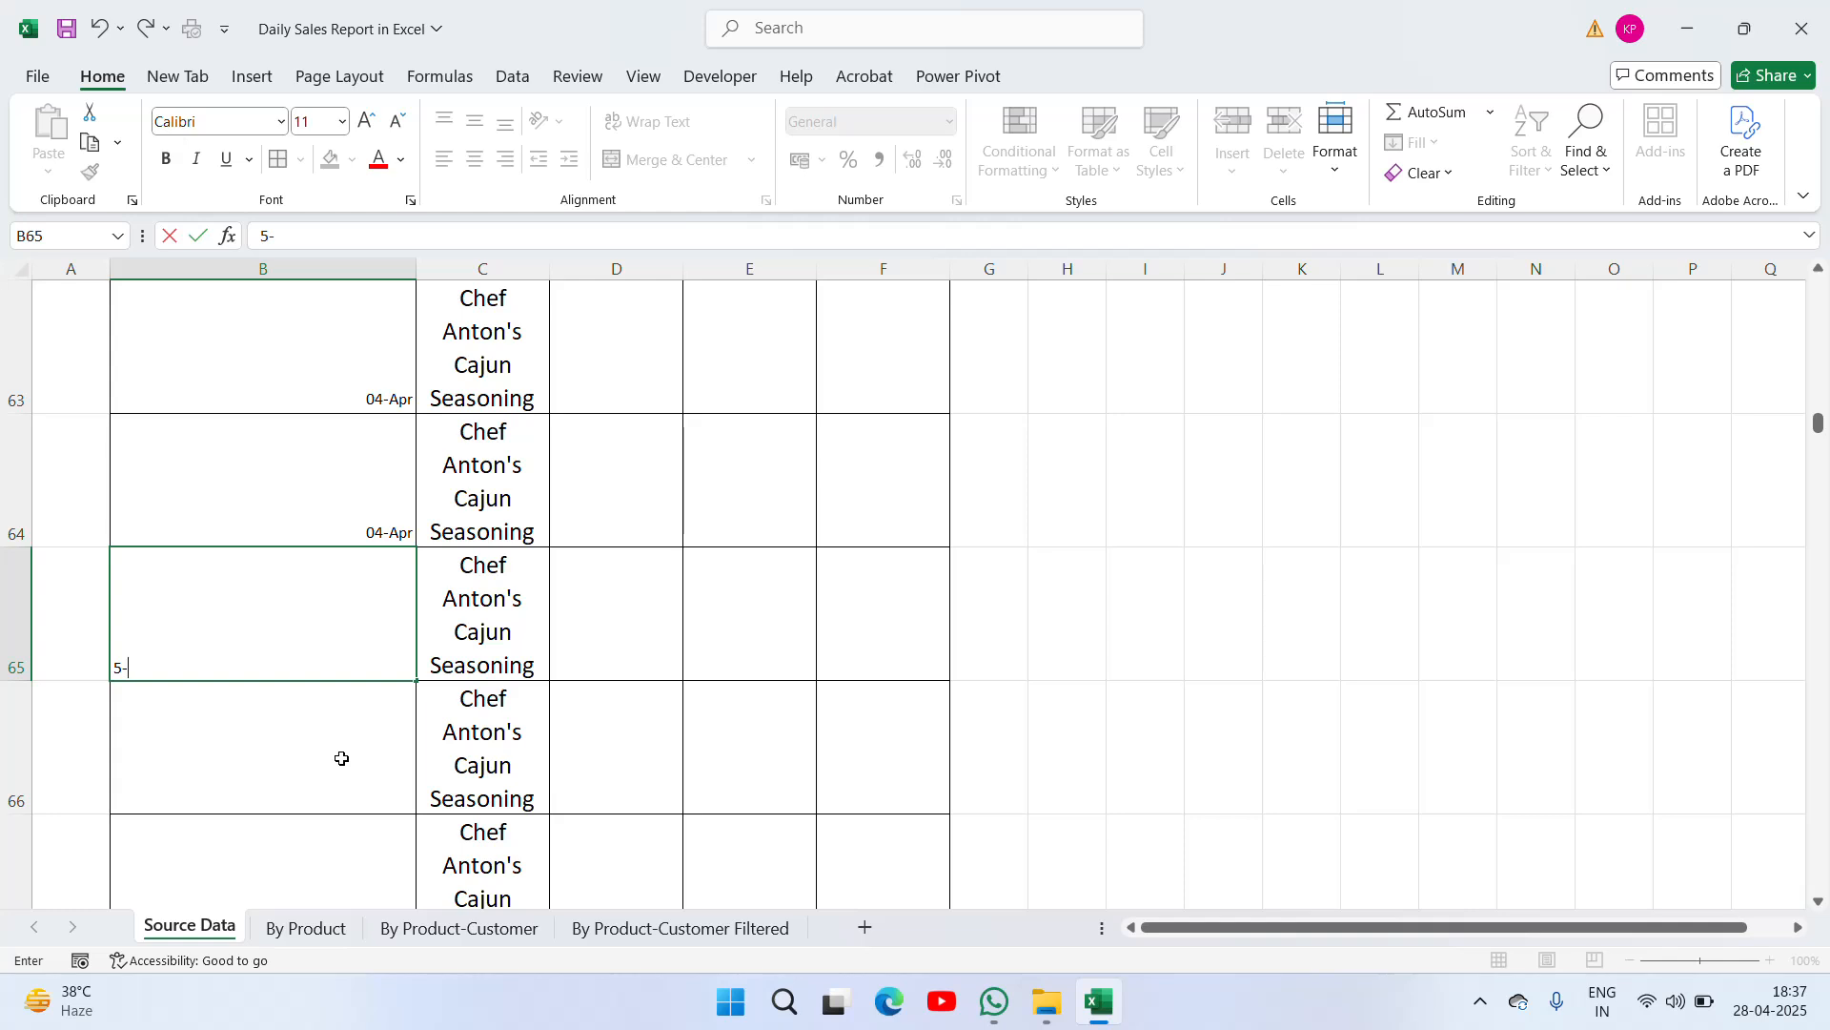
{"action": "type", "text": "-Apr"}
{"action": "key", "text": "Return"}
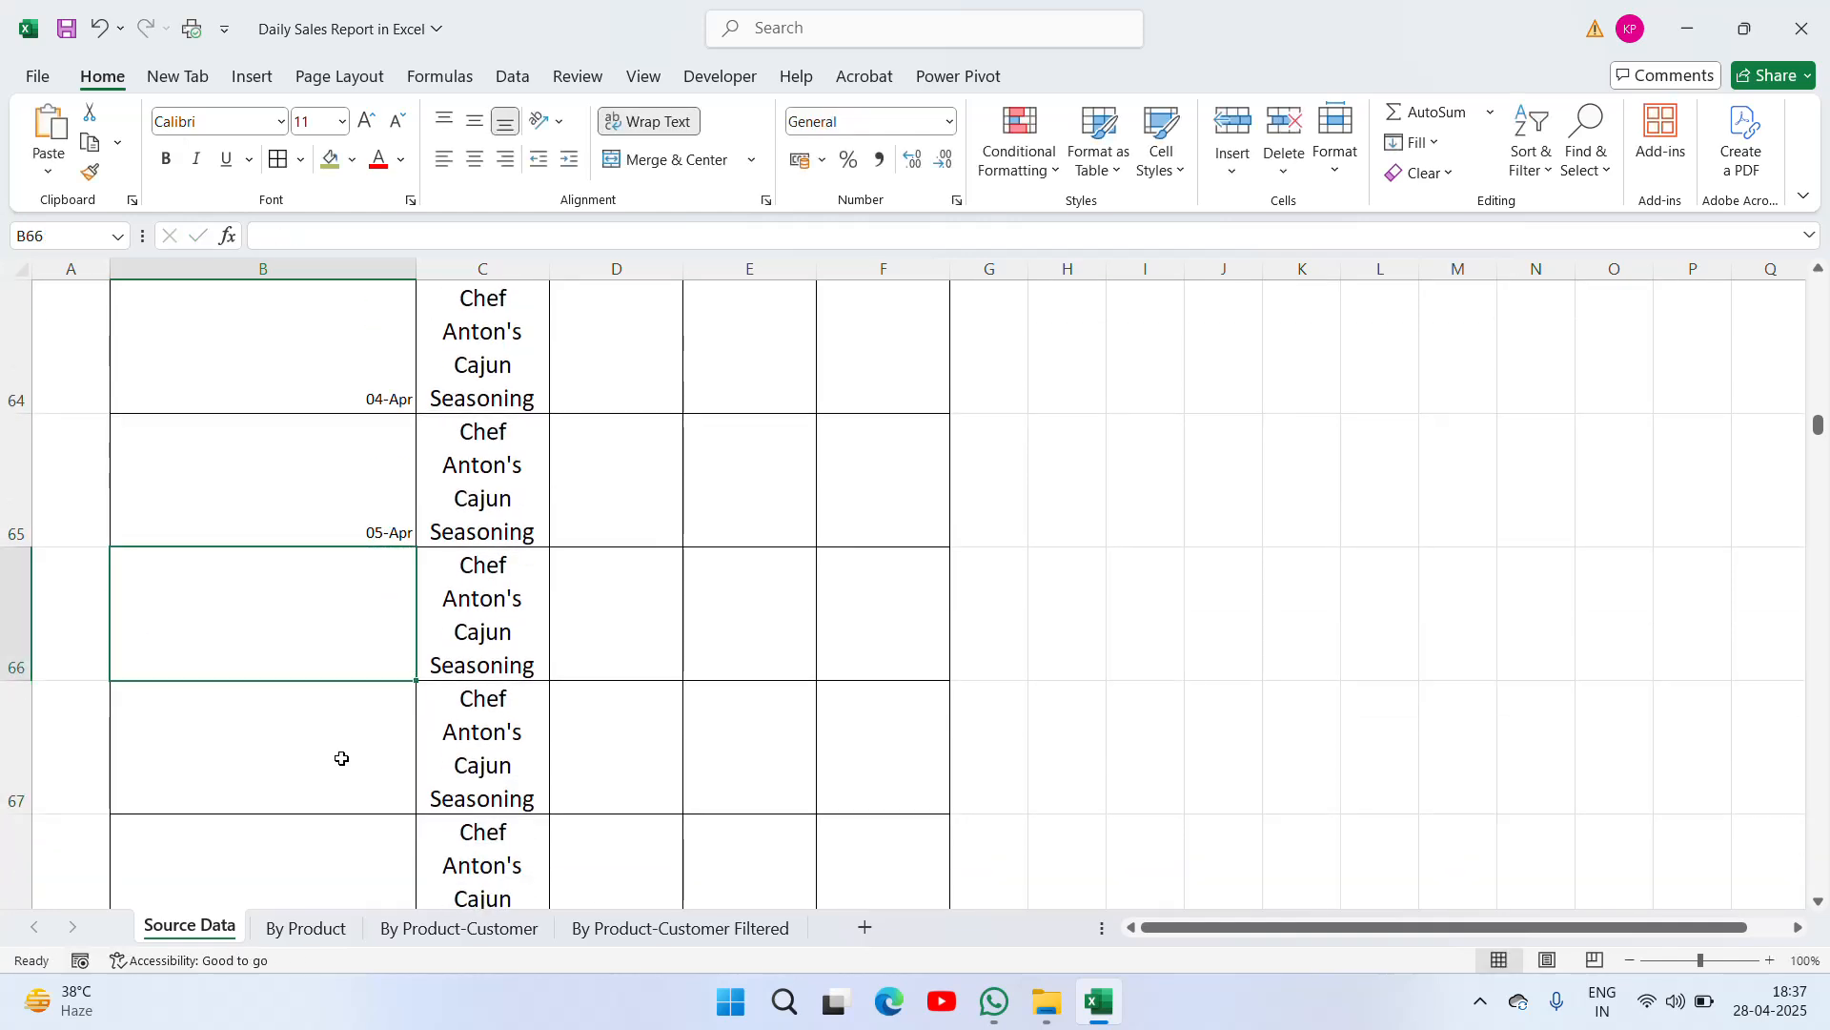
Copy the 5-Apr date from B65 down the Date column through B83
{"action": "key", "text": "Up"}
{"action": "key", "text": "ctrl+c"}
{"action": "key", "text": "Down"}
{"action": "key", "text": "shift+Down"}
{"action": "key", "text": "shift+Down"}
{"action": "key", "text": "shift+Down"}
{"action": "key", "text": "shift+Down"}
{"action": "key", "text": "shift+Down"}
{"action": "key", "text": "shift+Down"}
{"action": "key", "text": "shift+Down"}
{"action": "key", "text": "shift+Down"}
{"action": "key", "text": "shift+Down"}
{"action": "key", "text": "shift+Down"}
{"action": "key", "text": "shift+Down"}
{"action": "key", "text": "shift+Down"}
{"action": "key", "text": "shift+Down"}
{"action": "key", "text": "shift+Down"}
{"action": "key", "text": "shift+Down"}
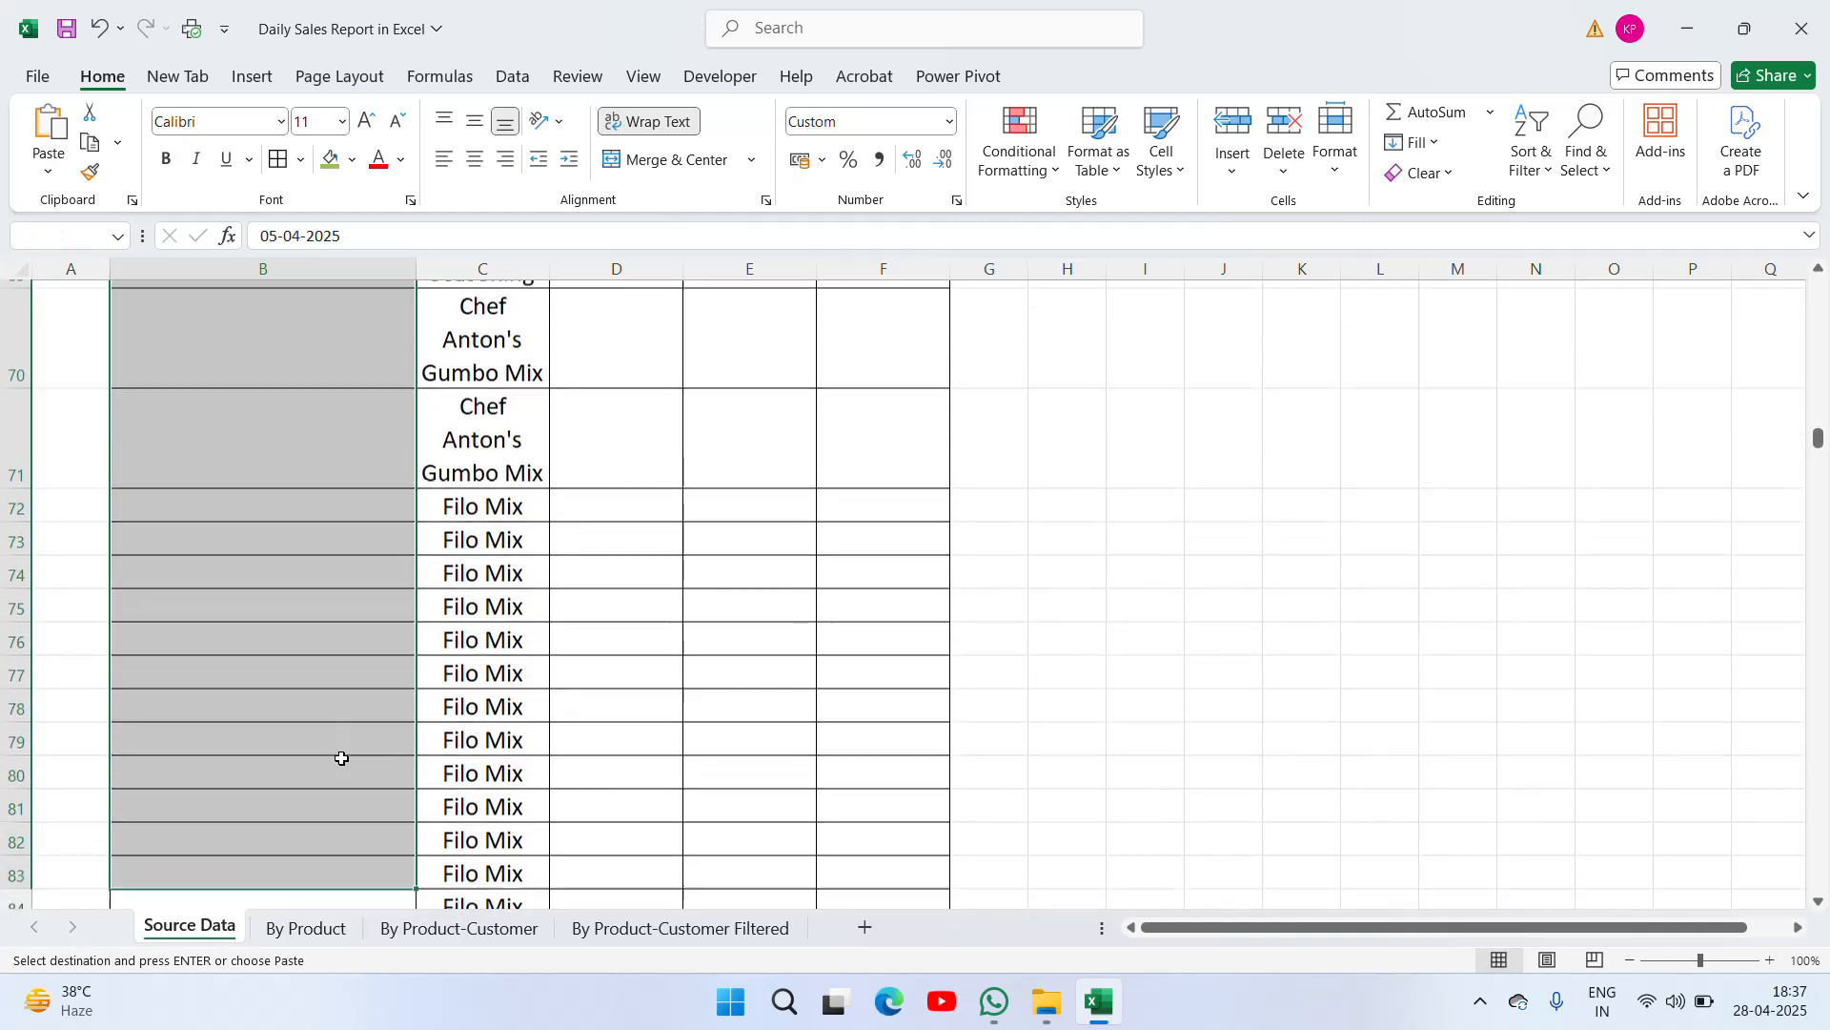
{"action": "key", "text": "ctrl+v"}
{"action": "key", "text": "Escape"}
Enter the date 6-Apr in B84, directly below the 5-Apr dates
{"action": "key", "text": "ctrl+Down"}
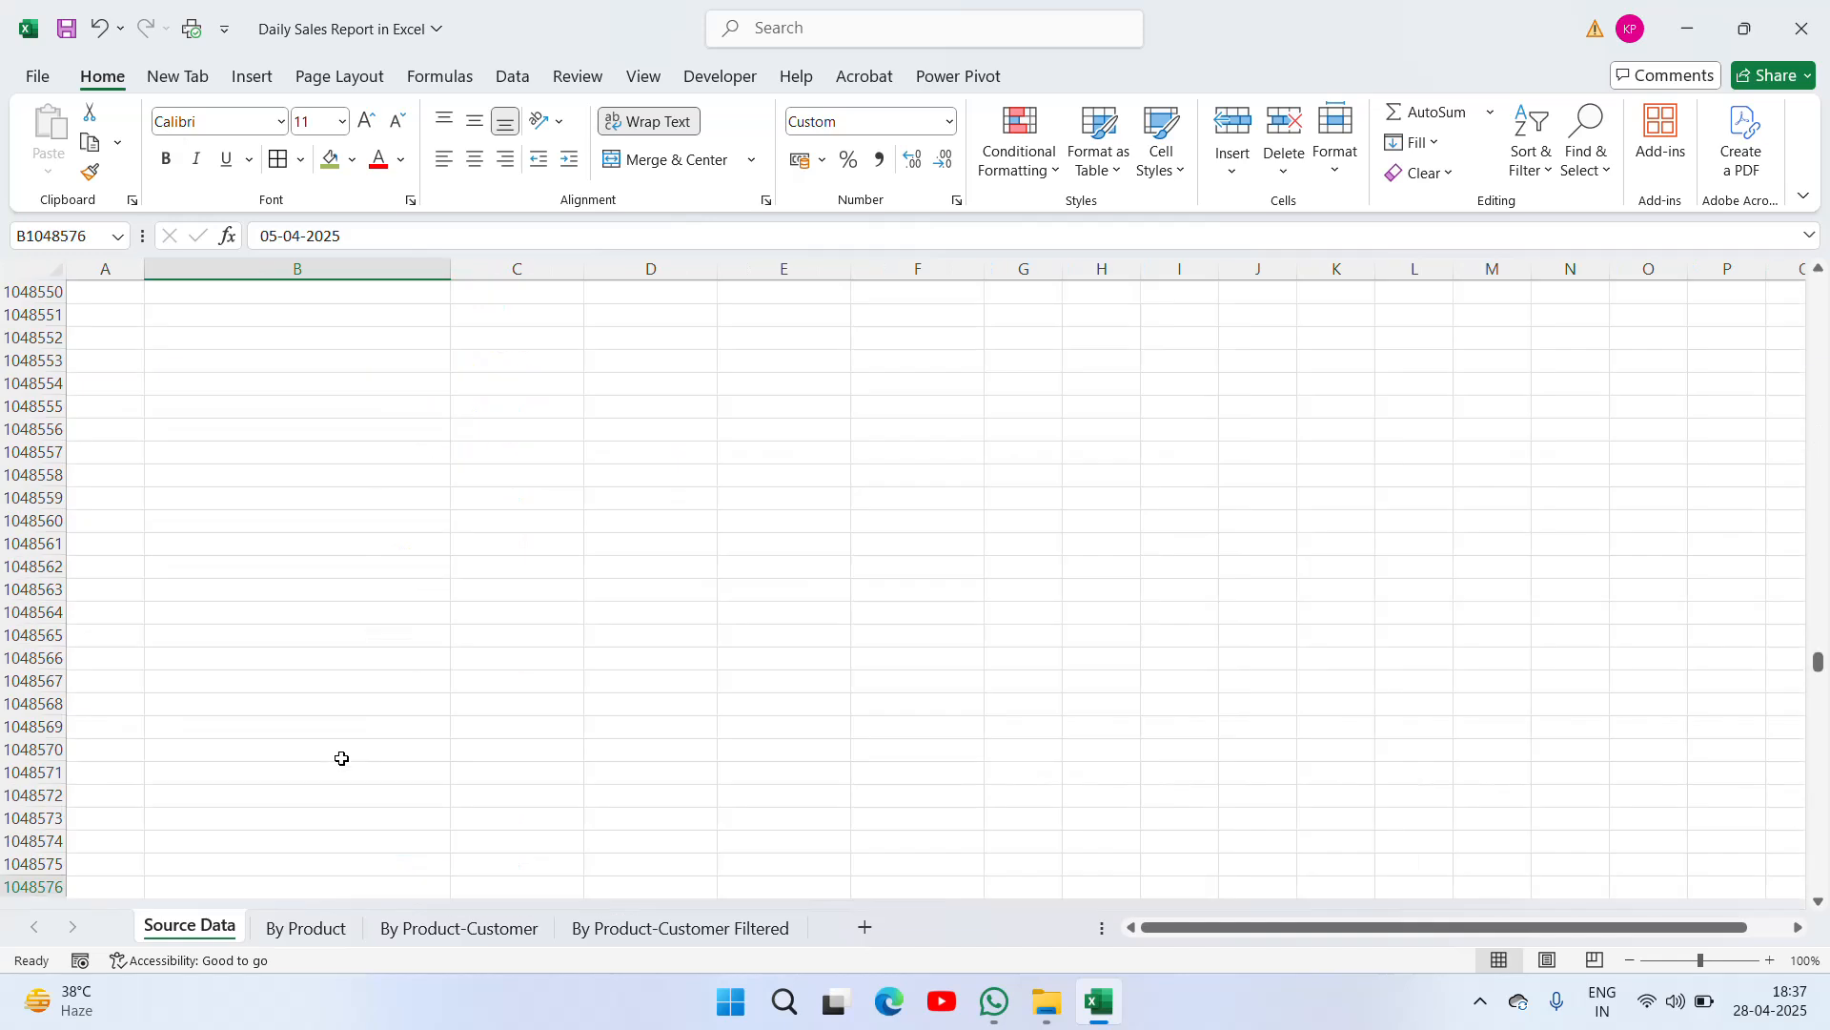
{"action": "key", "text": "ctrl+Up"}
{"action": "key", "text": "Down"}
{"action": "type", "text": "6"}
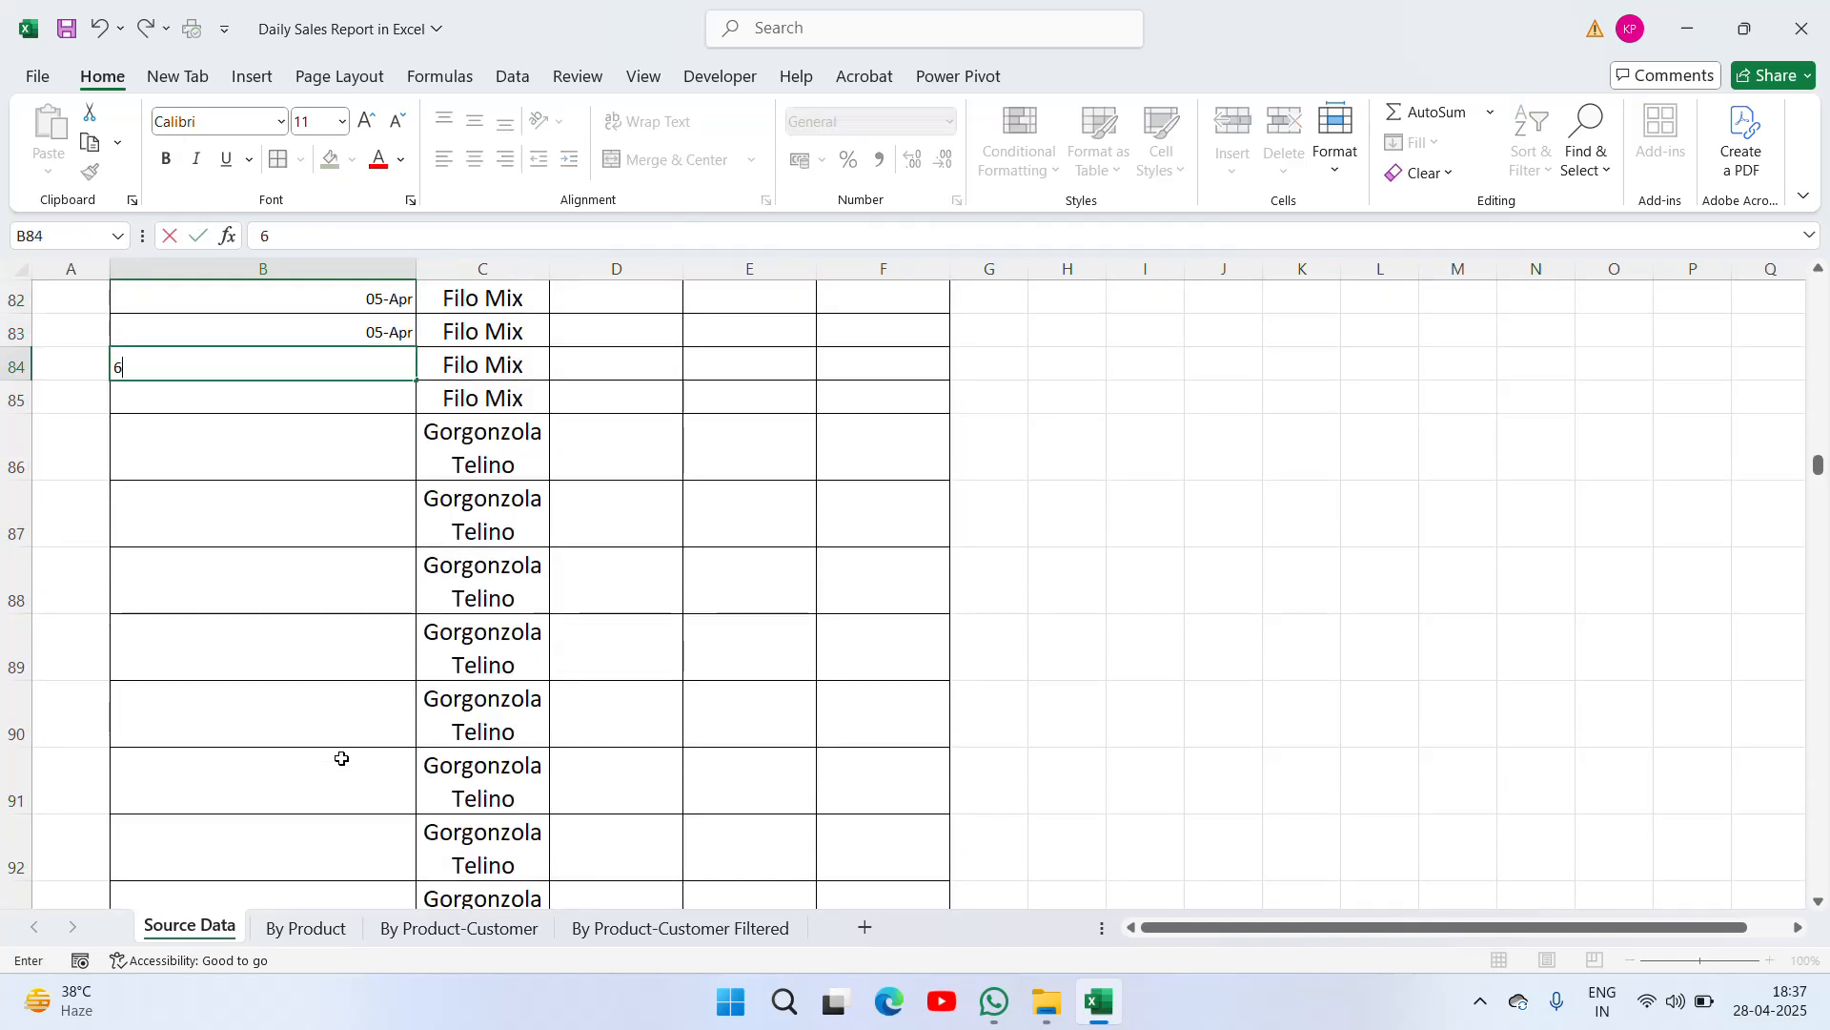
{"action": "type", "text": "-Apr"}
{"action": "key", "text": "Return"}
Copy the 6-Apr date from B84 down the Date column through B100
{"action": "key", "text": "Up"}
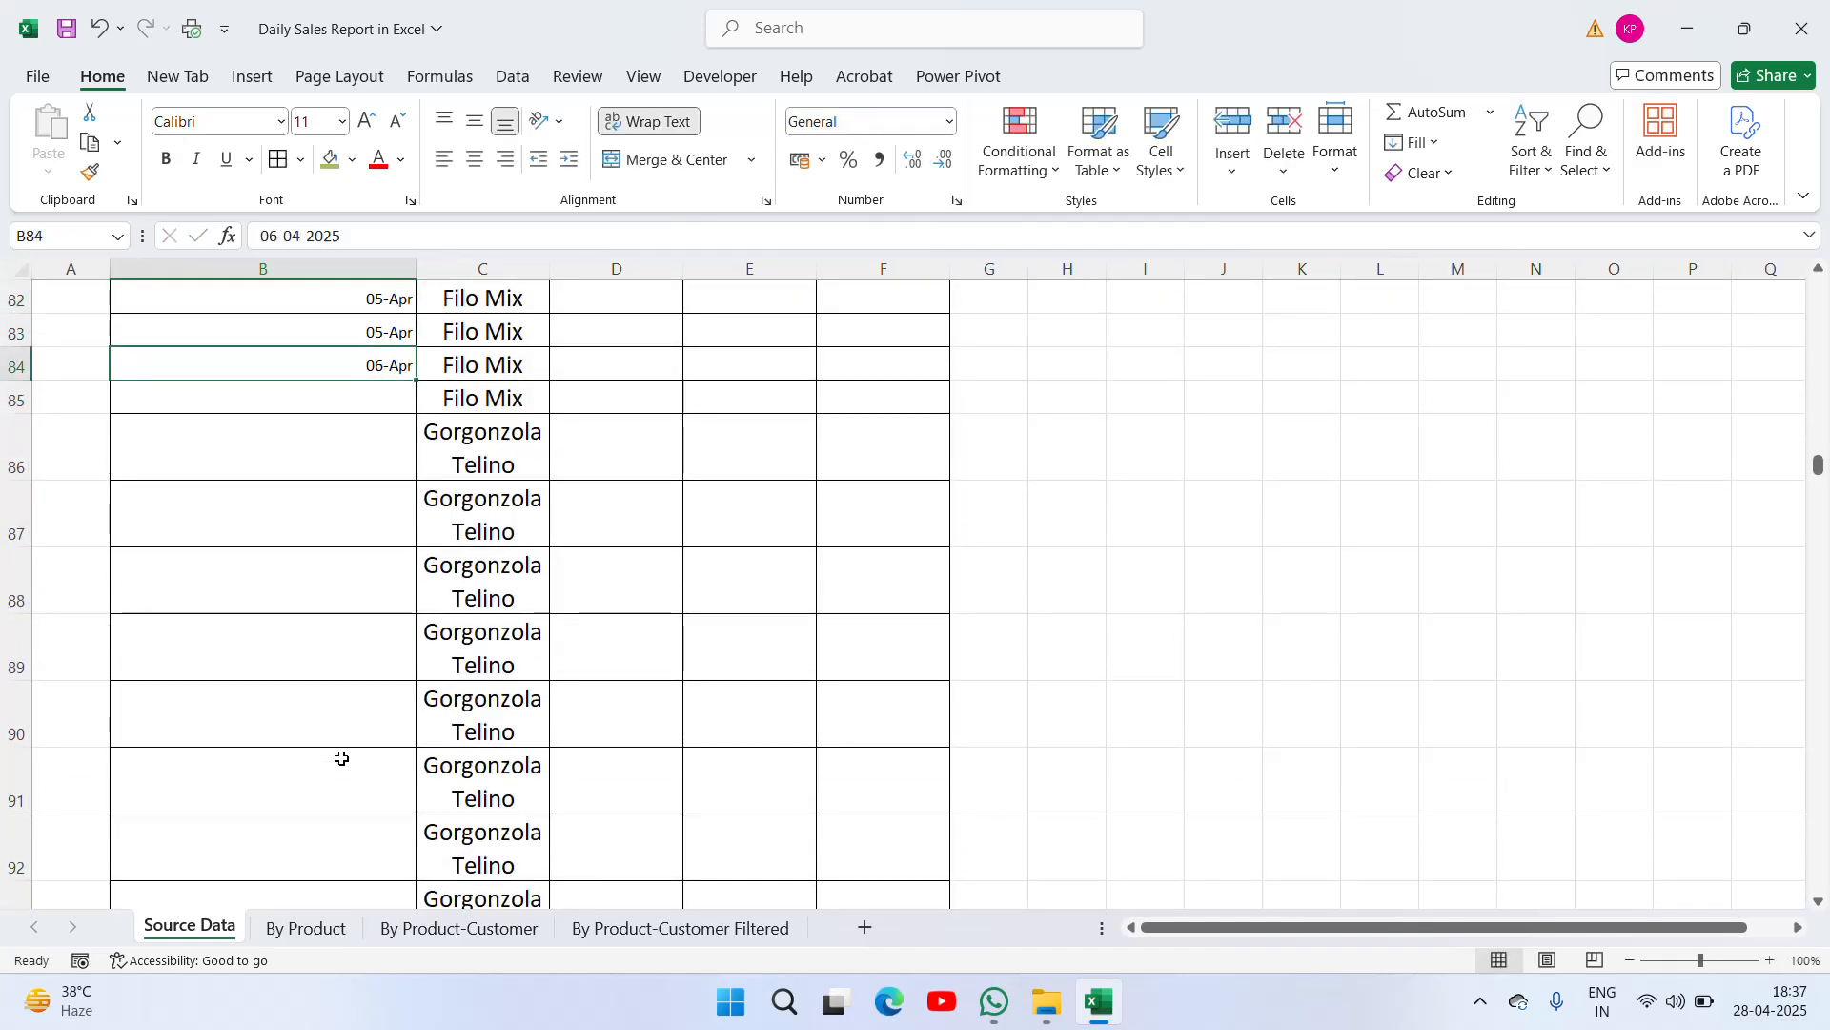
{"action": "key", "text": "ctrl+c"}
{"action": "key", "text": "Down"}
{"action": "key", "text": "Up"}
{"action": "key", "text": "shift+Down"}
{"action": "key", "text": "shift+Down"}
{"action": "key", "text": "shift+Down"}
{"action": "key", "text": "shift+Down"}
{"action": "key", "text": "shift+Down"}
{"action": "key", "text": "shift+Down"}
{"action": "key", "text": "shift+Down"}
{"action": "key", "text": "shift+Down"}
{"action": "key", "text": "shift+Down"}
{"action": "key", "text": "shift+Down"}
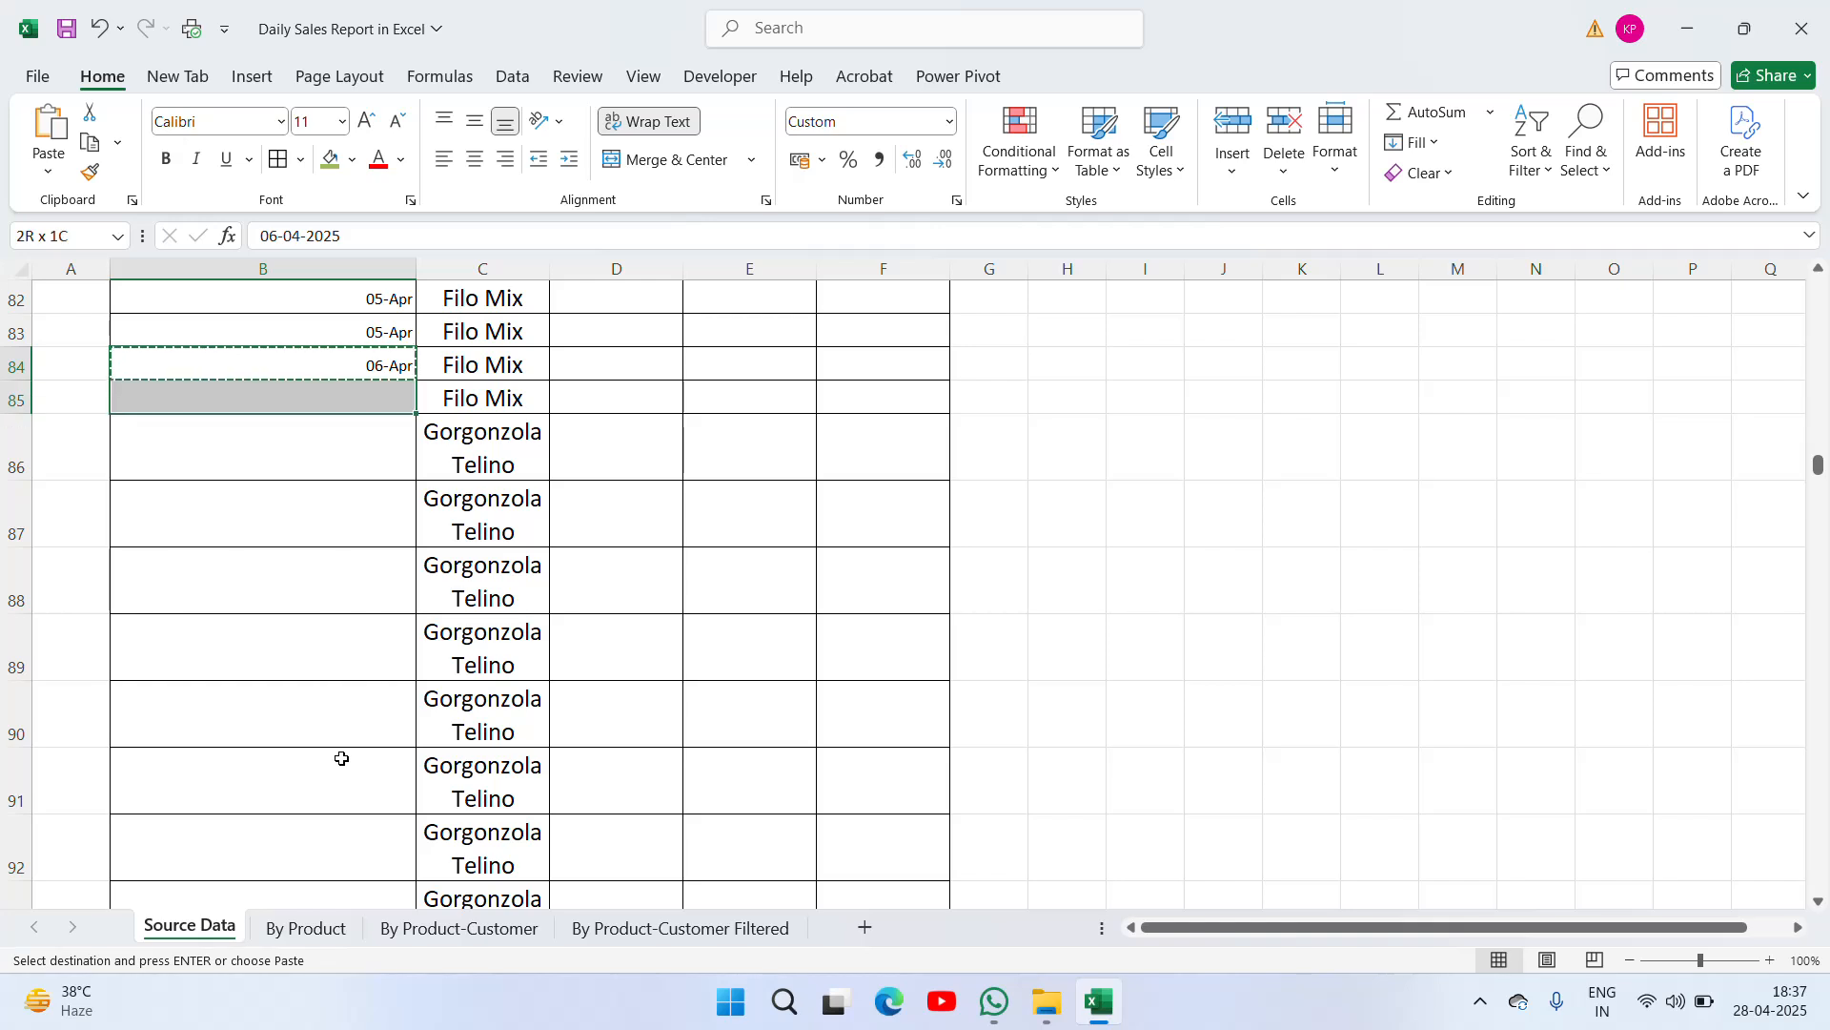
{"action": "key", "text": "ctrl+v"}
{"action": "key", "text": "Escape"}
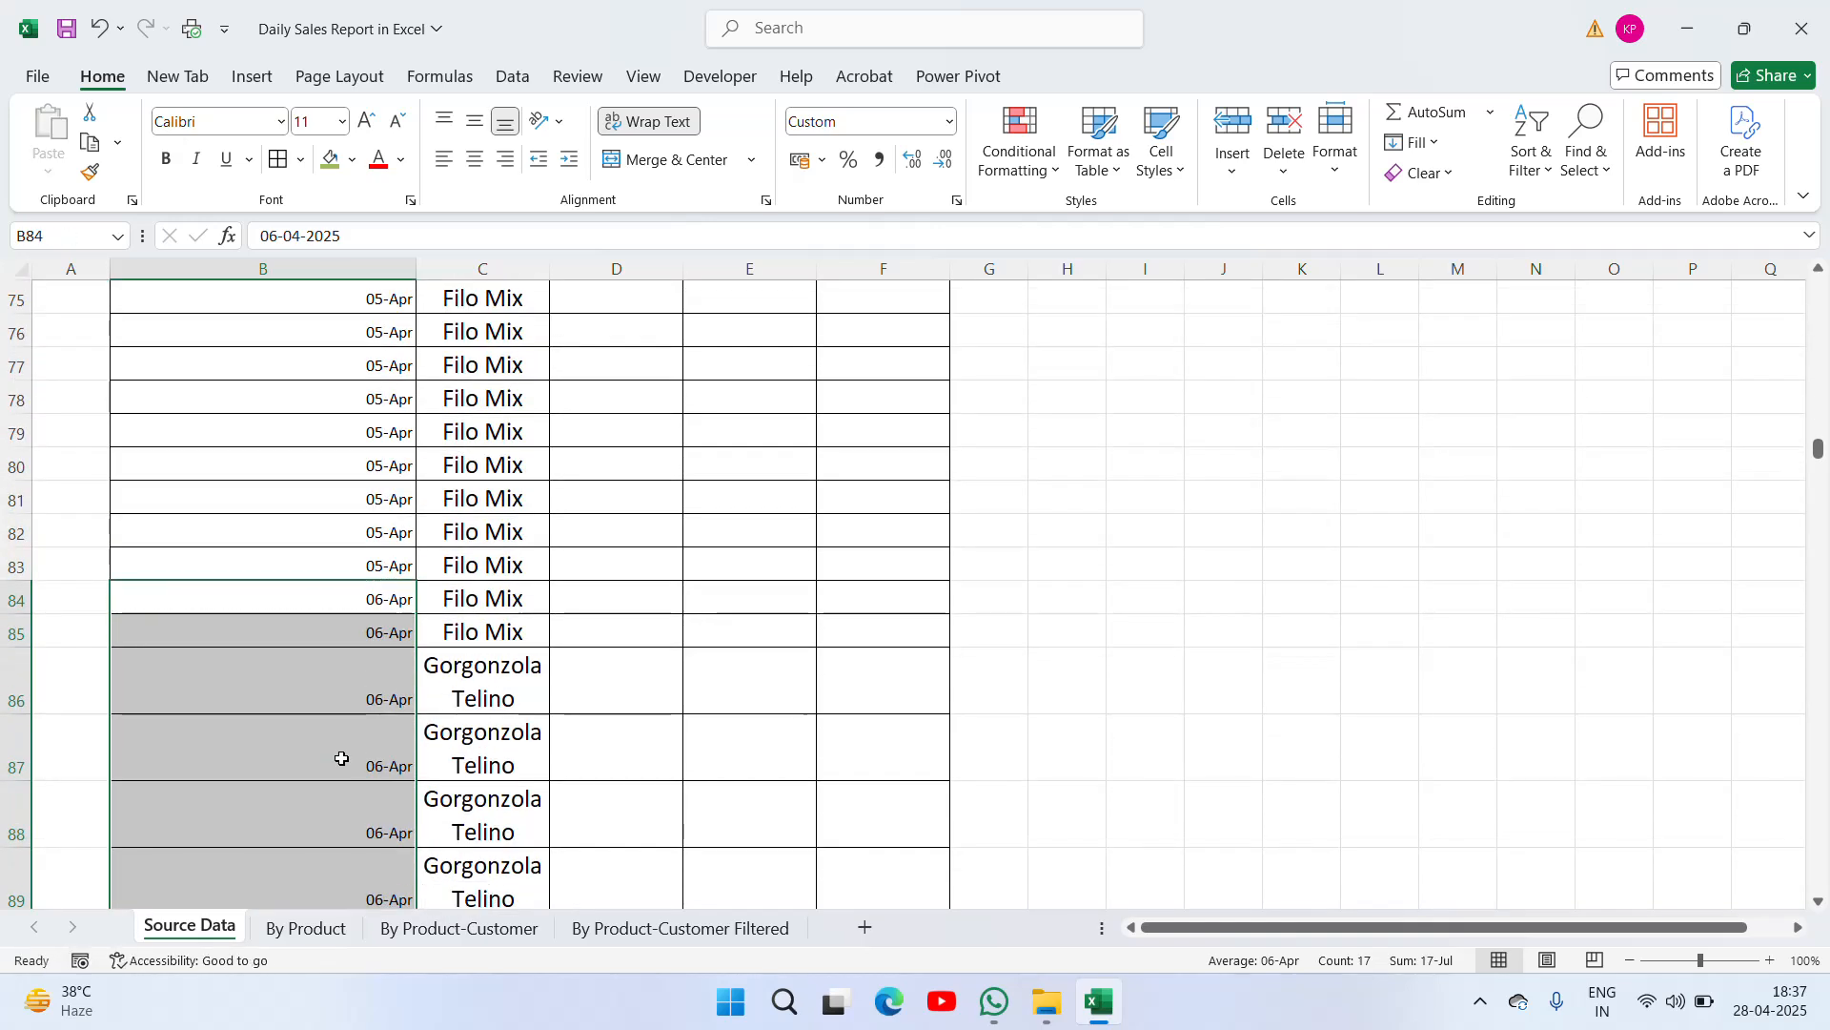
Enter the date 7-Apr in B101, directly below the 6-Apr dates
{"action": "key", "text": "ctrl+Down"}
{"action": "key", "text": "Down"}
{"action": "type", "text": "7"}
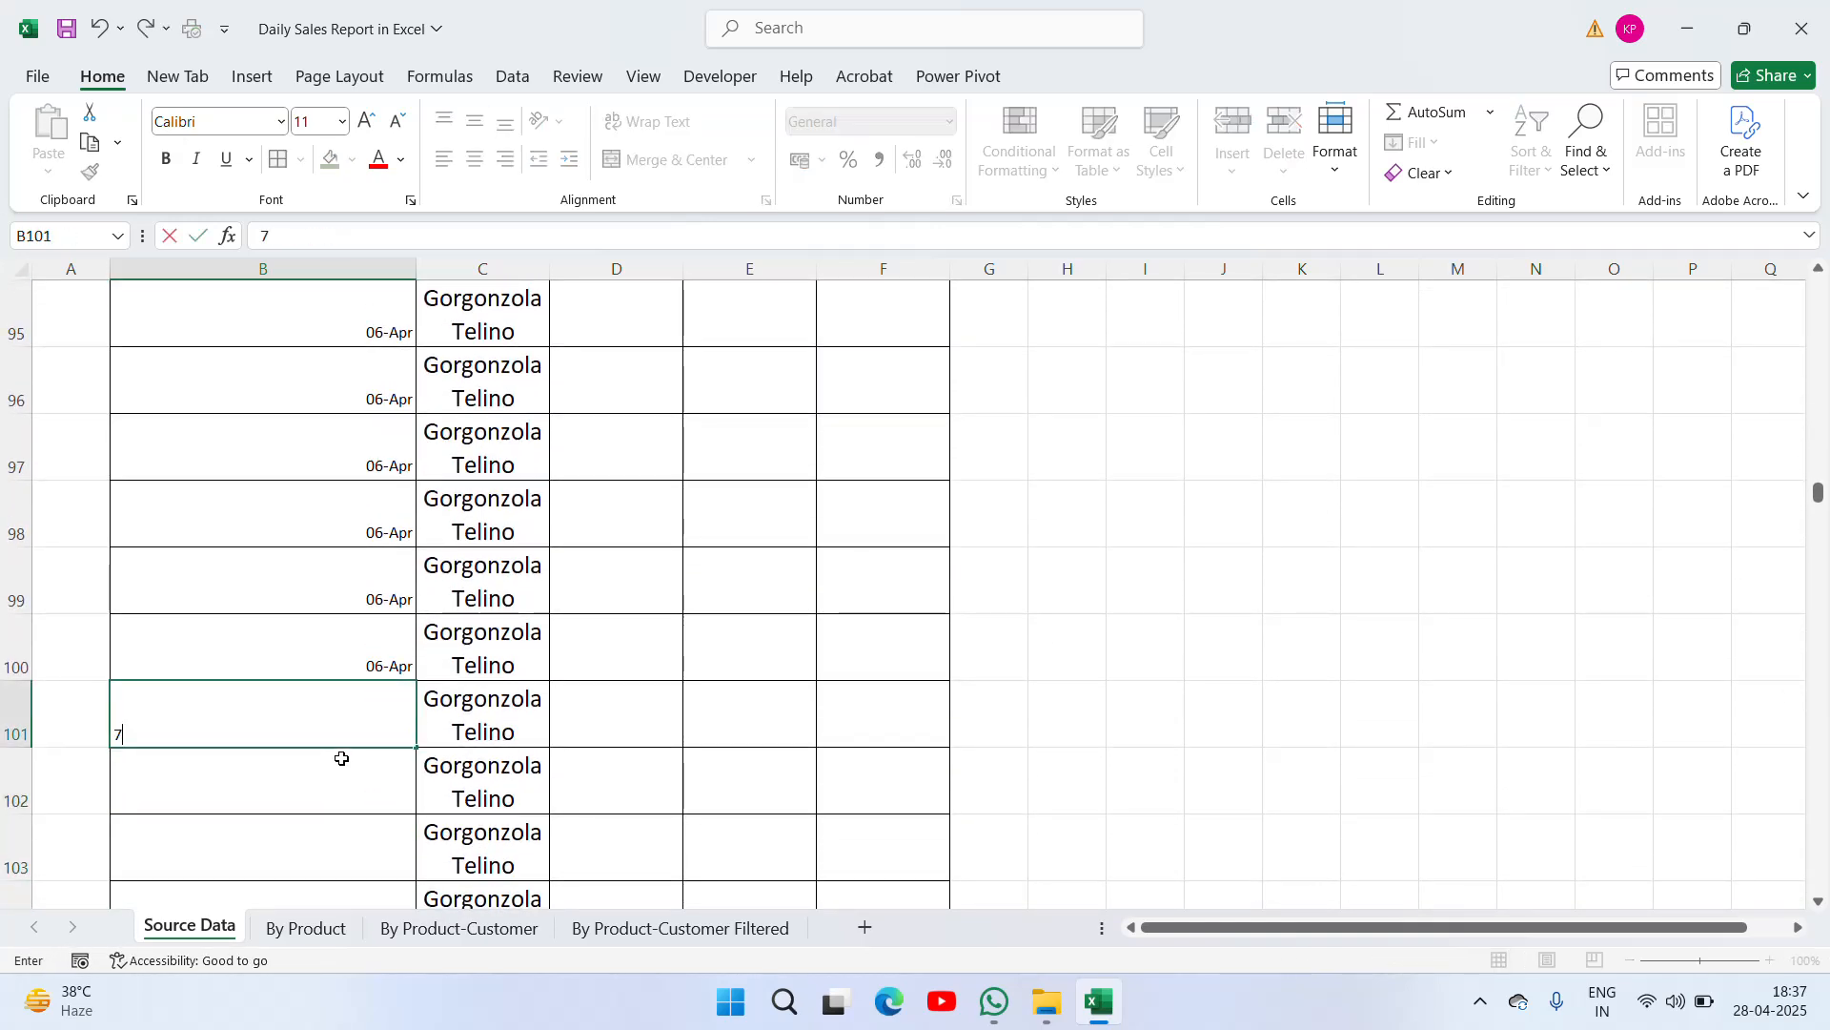
{"action": "type", "text": "-Apr"}
{"action": "key", "text": "ctrl+Return"}
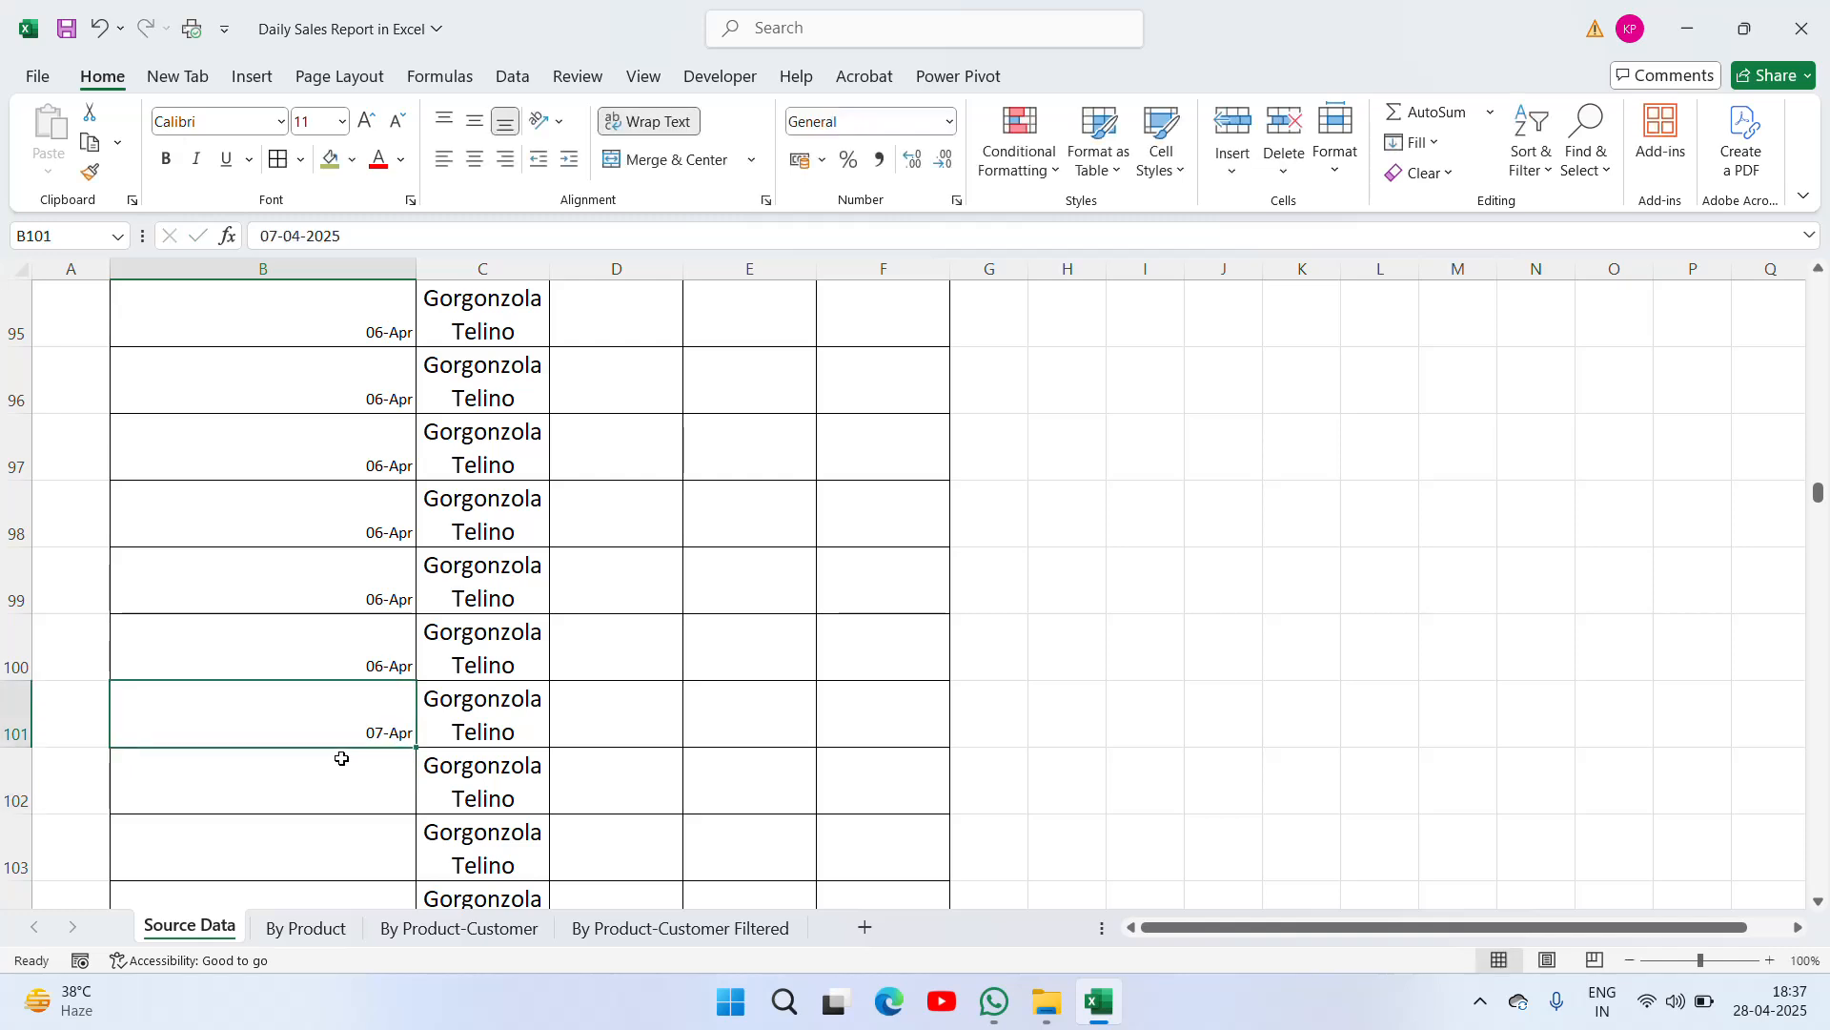
Copy the 7-Apr date from B101 down the Date column through B126
{"action": "key", "text": "ctrl+c"}
{"action": "key", "text": "Down"}
{"action": "key", "text": "shift+Down"}
{"action": "key", "text": "shift+Down"}
{"action": "key", "text": "shift+Down"}
{"action": "key", "text": "shift+Down"}
{"action": "key", "text": "shift+Down"}
{"action": "key", "text": "shift+Down"}
{"action": "key", "text": "shift+Down"}
{"action": "key", "text": "shift+Down"}
{"action": "key", "text": "shift+Down"}
{"action": "key", "text": "shift+Down"}
{"action": "key", "text": "shift+Down"}
{"action": "key", "text": "shift+Down"}
{"action": "key", "text": "shift+Down"}
{"action": "key", "text": "shift+Down"}
{"action": "key", "text": "shift+Down"}
{"action": "key", "text": "shift+Down"}
{"action": "key", "text": "shift+Down"}
{"action": "key", "text": "shift+Down"}
{"action": "key", "text": "shift+Down"}
{"action": "key", "text": "shift+Down"}
{"action": "key", "text": "shift+Down"}
{"action": "key", "text": "shift+Down"}
{"action": "key", "text": "shift+Down"}
{"action": "key", "text": "shift+Down"}
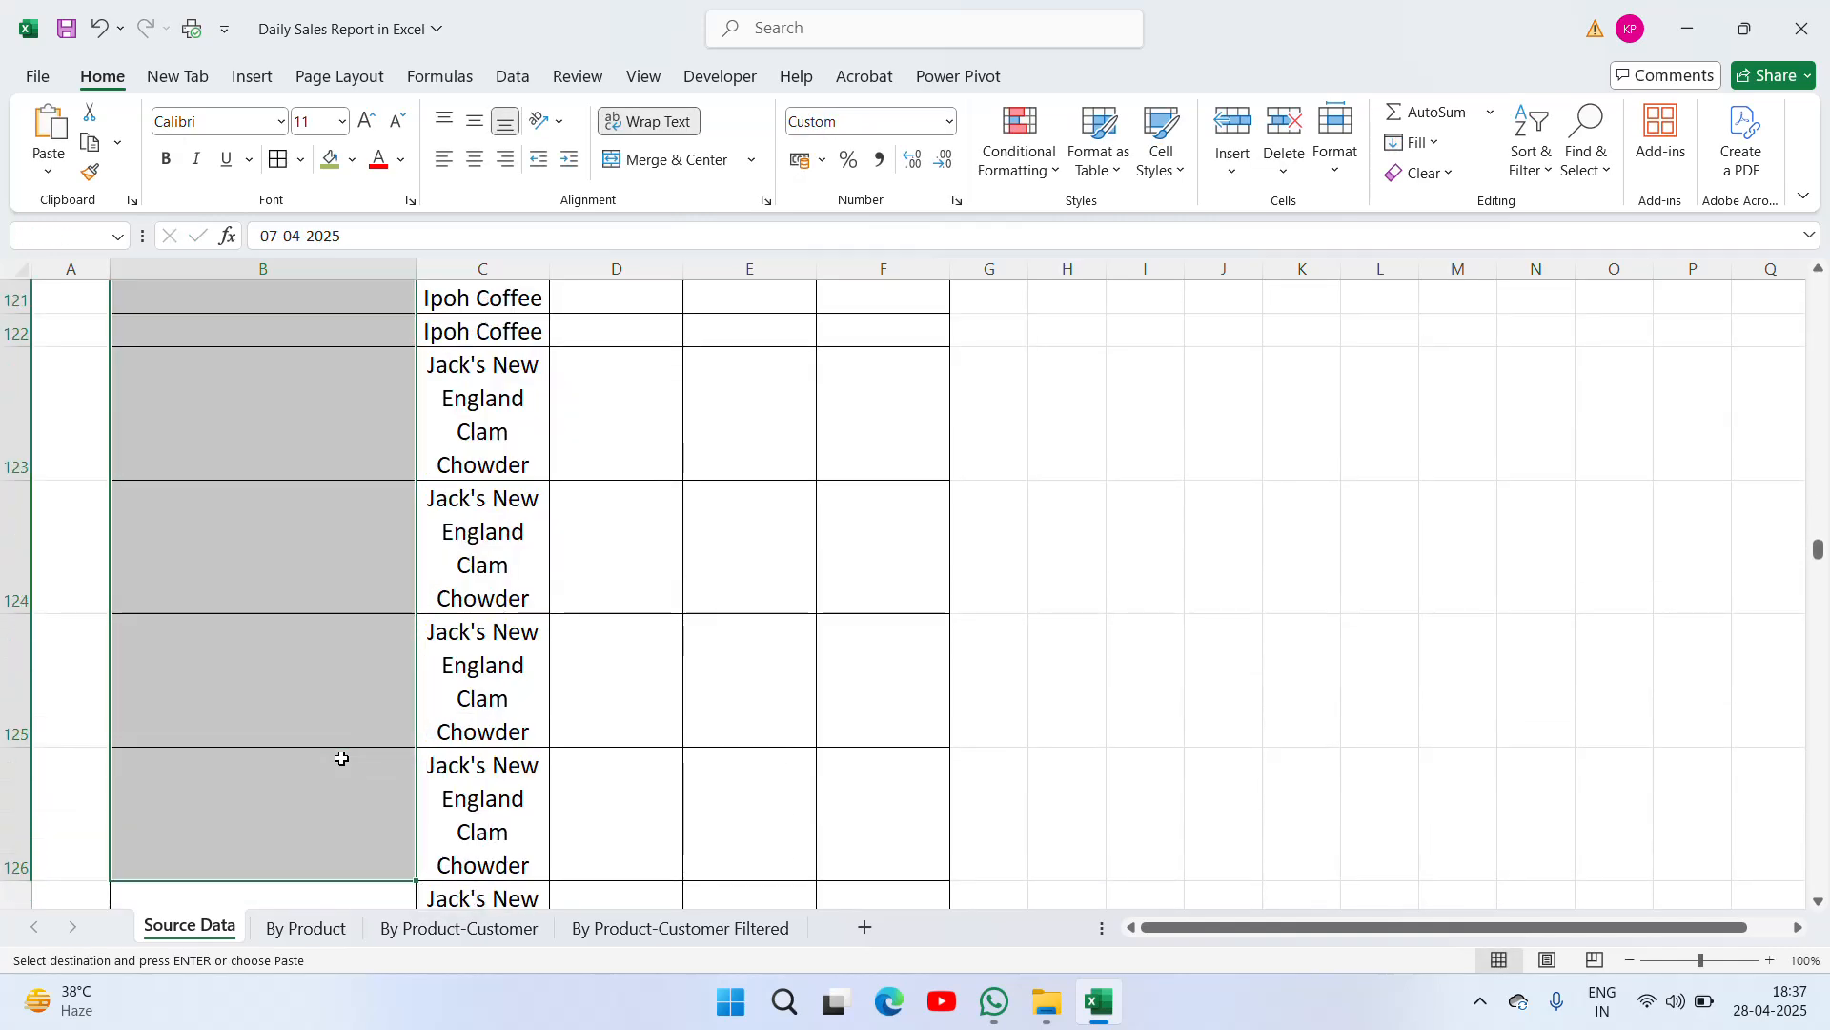
{"action": "key", "text": "ctrl+v"}
Enter the date 8-Apr in B127, directly below the 7-Apr dates
{"action": "key", "text": "ctrl+Down"}
{"action": "key", "text": "Down"}
{"action": "key", "text": "Down"}
{"action": "key", "text": "Up"}
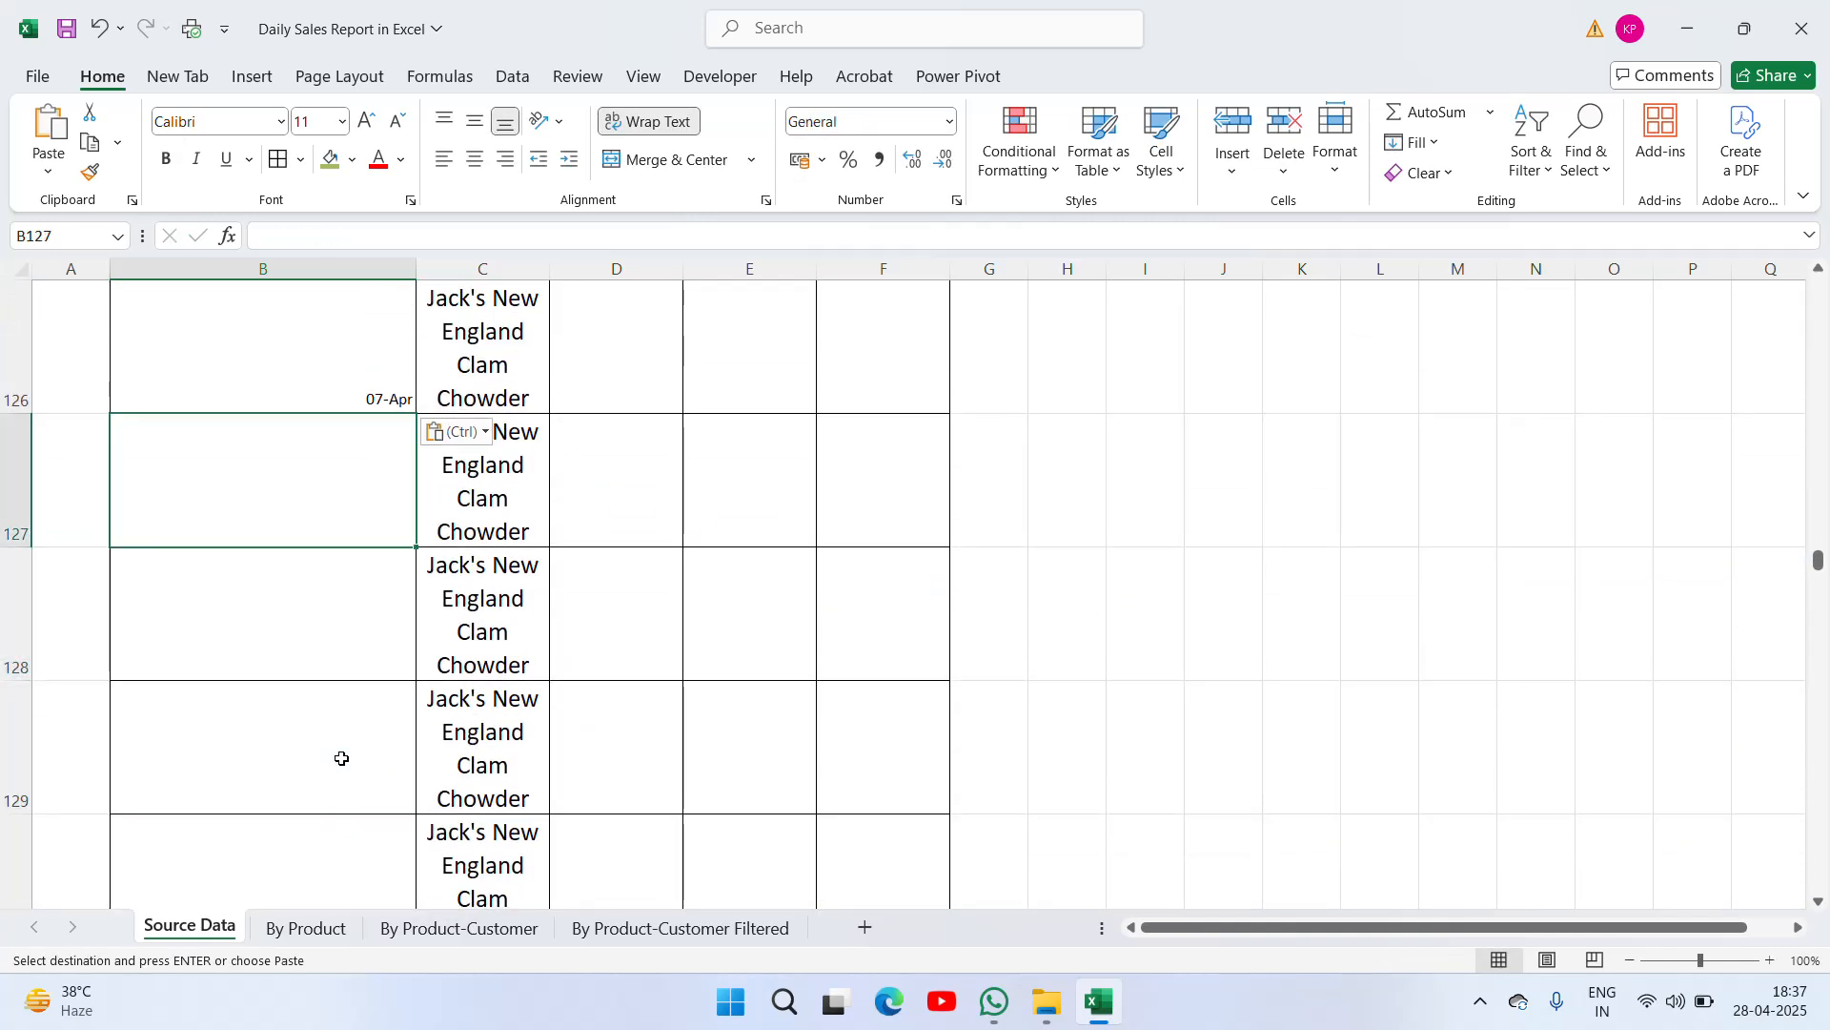
{"action": "type", "text": "8-Apr"}
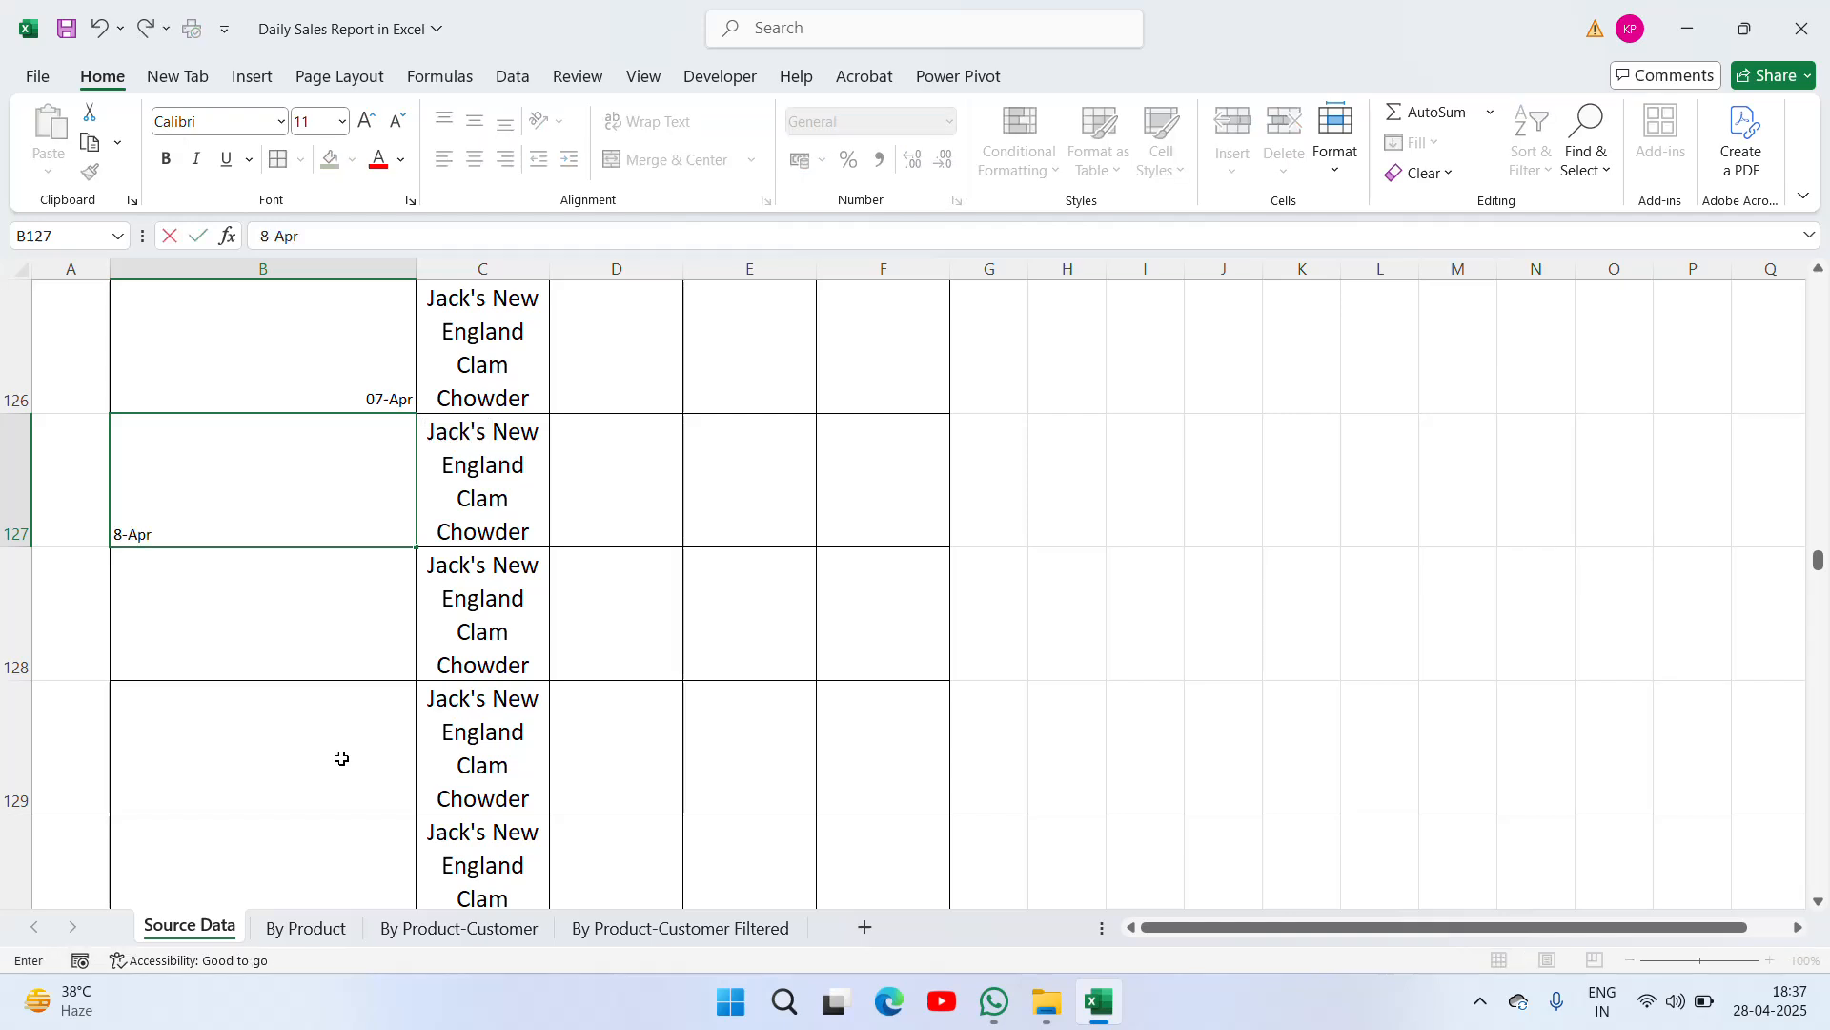
{"action": "key", "text": "ctrl+Return"}
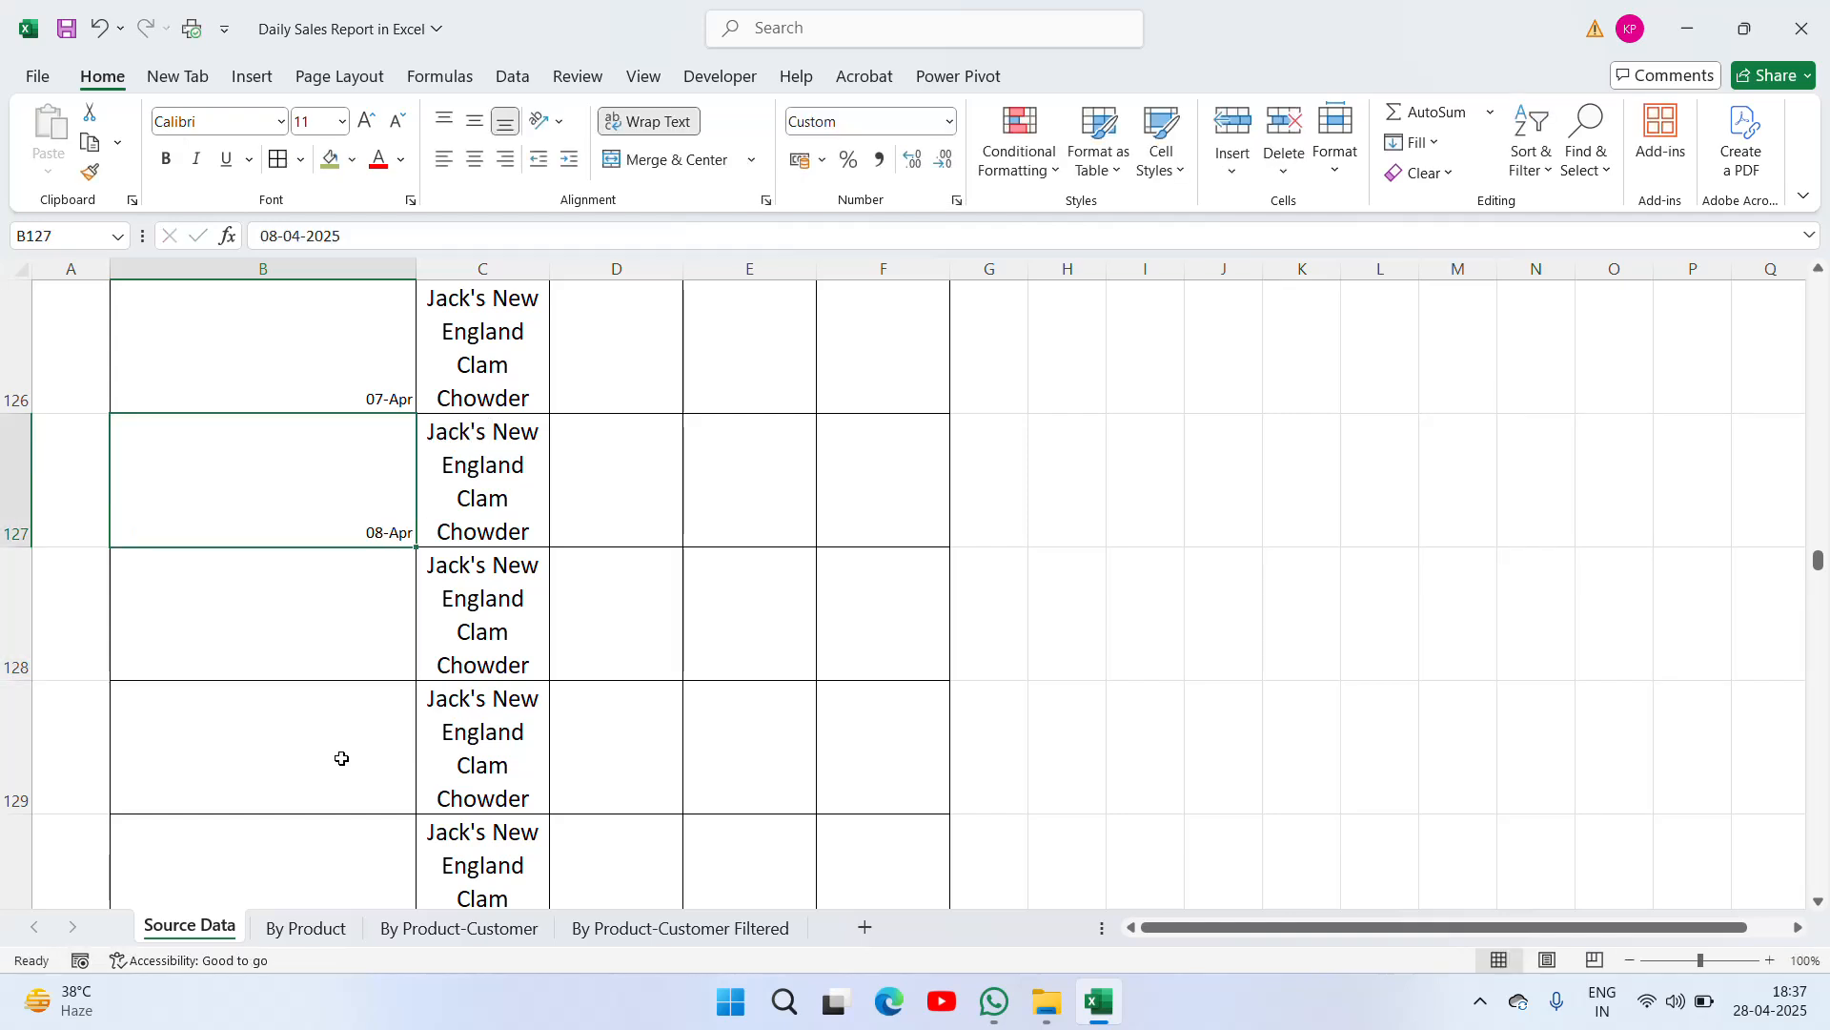
Copy the 8-Apr date from B127 down the Date column through B149
{"action": "key", "text": "ctrl+c"}
{"action": "key", "text": "shift+Down"}
{"action": "key", "text": "shift+Down"}
{"action": "key", "text": "shift+Down"}
{"action": "key", "text": "shift+Down"}
{"action": "key", "text": "shift+Down"}
{"action": "key", "text": "shift+Down"}
{"action": "key", "text": "shift+Down"}
{"action": "key", "text": "shift+Down"}
{"action": "key", "text": "shift+Down"}
{"action": "key", "text": "shift+Down"}
{"action": "key", "text": "shift+Down"}
{"action": "key", "text": "shift+Down"}
{"action": "key", "text": "shift+Down"}
{"action": "key", "text": "shift+Down"}
{"action": "key", "text": "shift+Down"}
{"action": "key", "text": "shift+Down"}
{"action": "key", "text": "shift+Down"}
{"action": "key", "text": "shift+Down"}
{"action": "key", "text": "shift+Down"}
{"action": "key", "text": "shift+Down"}
{"action": "key", "text": "shift+Down"}
{"action": "key", "text": "shift+Down"}
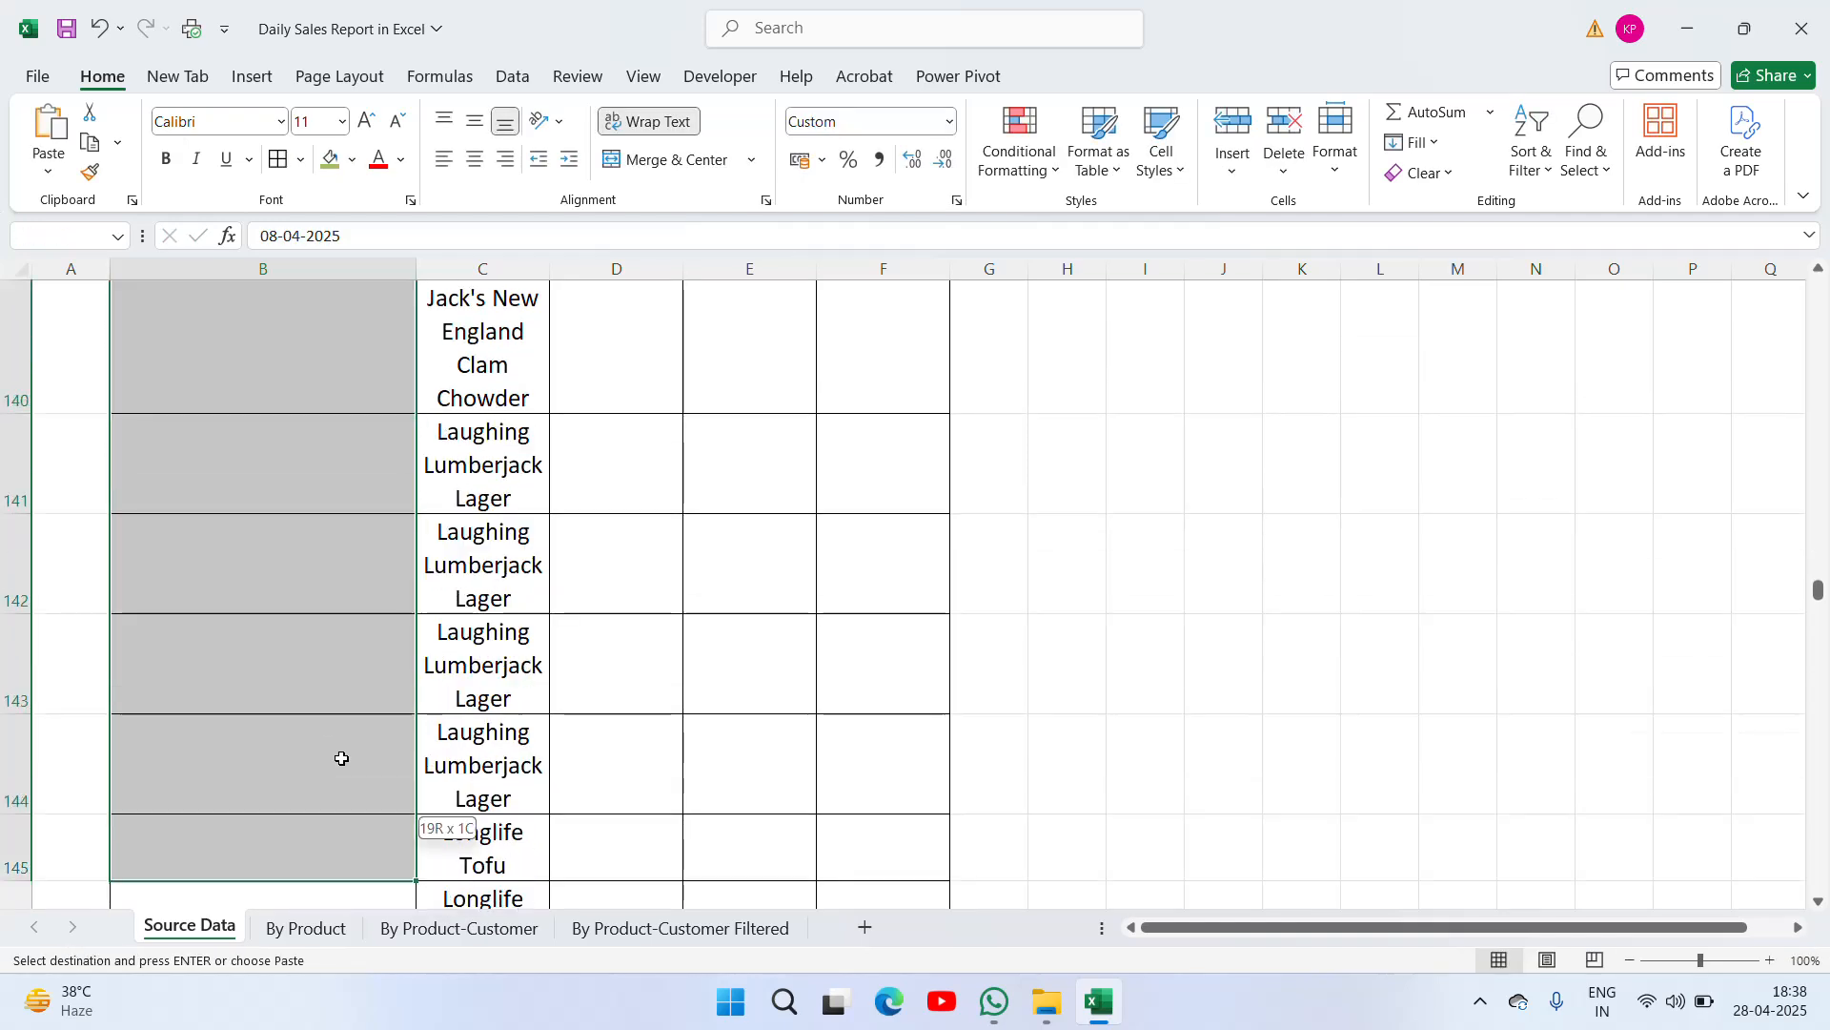
{"action": "key", "text": "Return"}
Enter the date 9-Apr in B150, directly below the 8-Apr dates
{"action": "key", "text": "ctrl+Down"}
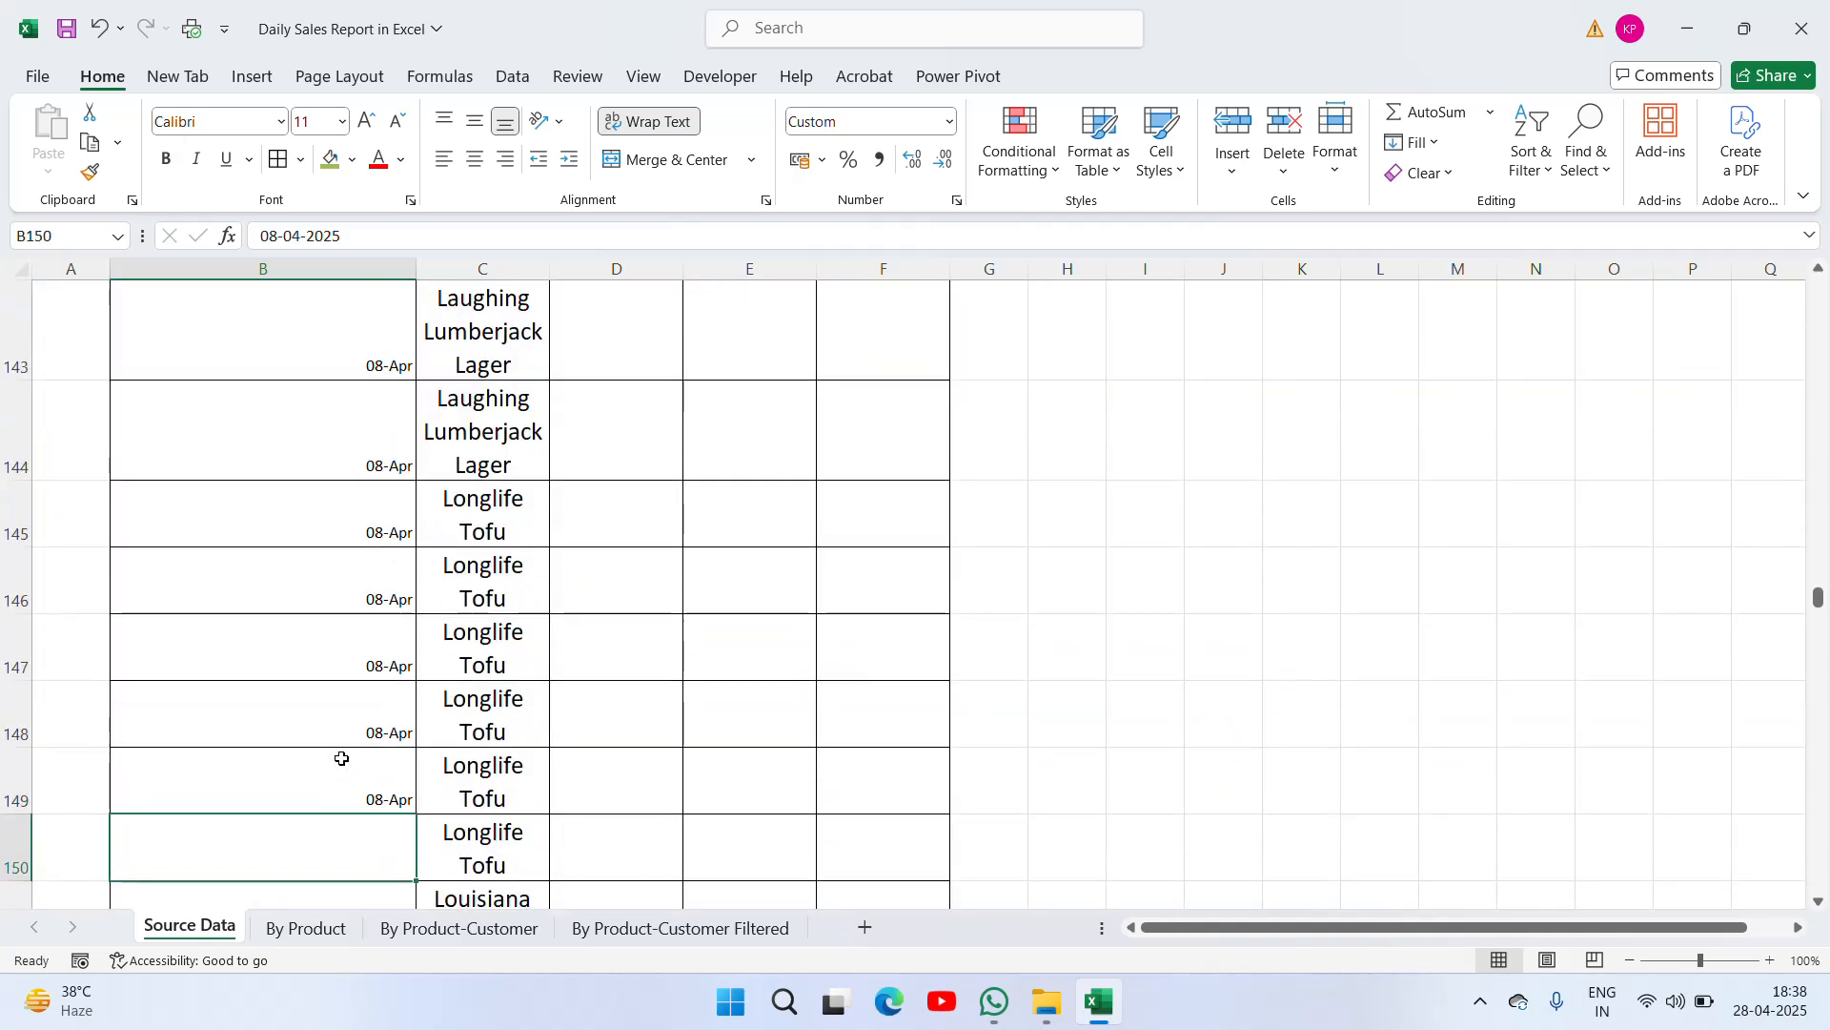
{"action": "key", "text": "Down"}
{"action": "type", "text": "9-"}
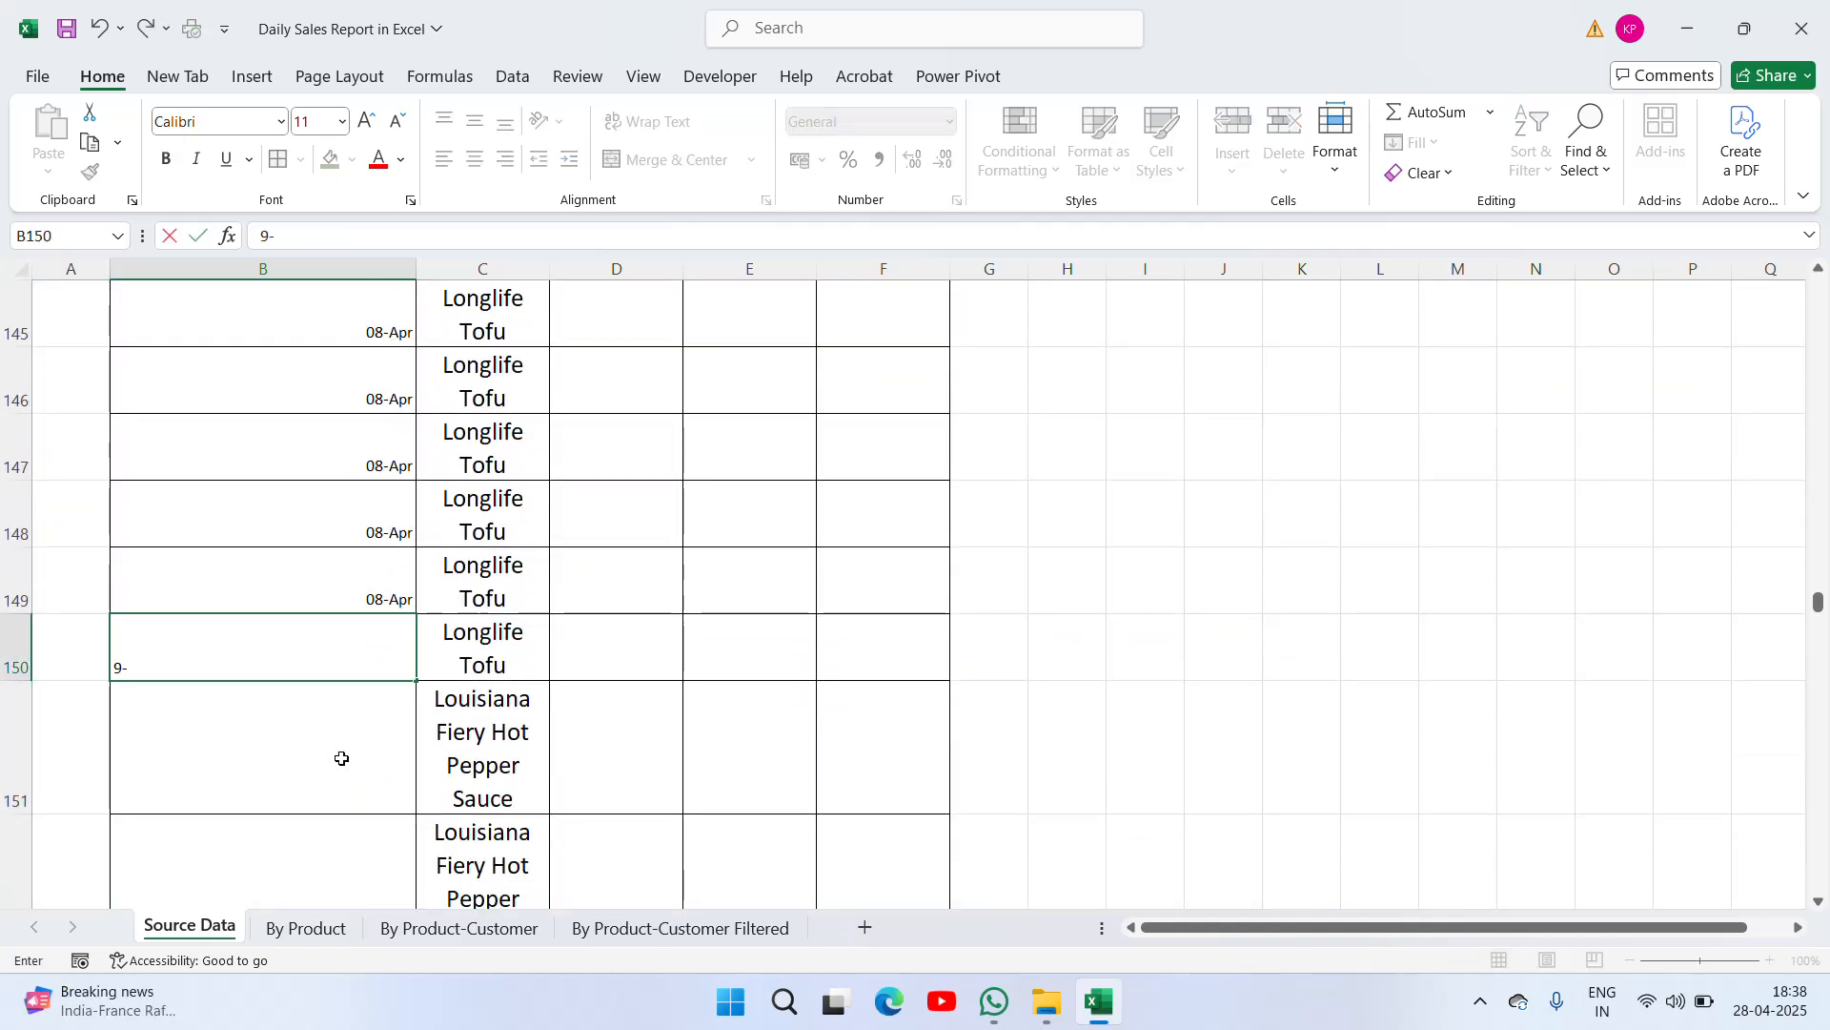
{"action": "key", "text": "ctrl+Return"}
Copy the 9-Apr date from B150 down the Date column through B174
{"action": "key", "text": "ctrl+c"}
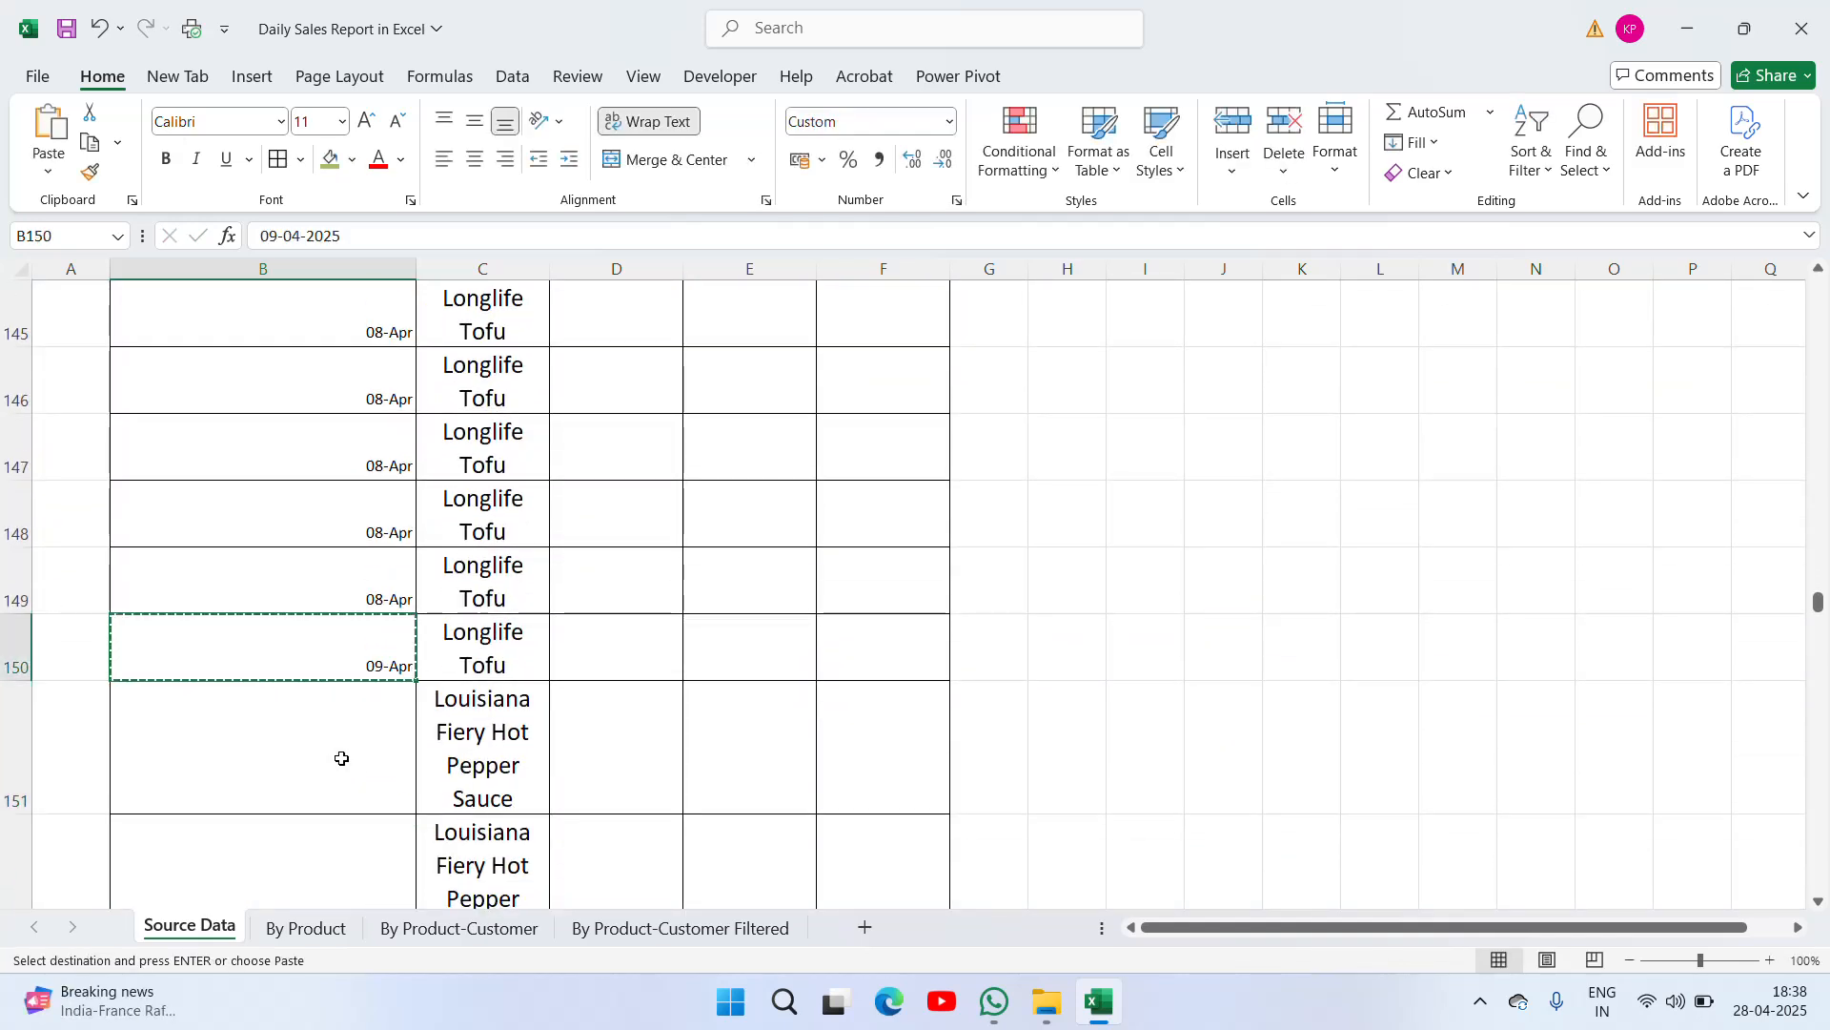
{"action": "key", "text": "shift+Down"}
{"action": "key", "text": "shift+Down"}
{"action": "key", "text": "shift+Down"}
{"action": "key", "text": "shift+Down"}
{"action": "key", "text": "shift+Down"}
{"action": "key", "text": "shift+Down"}
{"action": "key", "text": "shift+Down"}
{"action": "key", "text": "shift+Down"}
{"action": "key", "text": "shift+Down"}
{"action": "key", "text": "shift+Down"}
{"action": "key", "text": "shift+Down"}
{"action": "key", "text": "shift+Down"}
{"action": "key", "text": "shift+Down"}
{"action": "key", "text": "shift+Down"}
{"action": "key", "text": "shift+Down"}
{"action": "key", "text": "shift+Down"}
{"action": "key", "text": "shift+Down"}
{"action": "key", "text": "shift+Down"}
{"action": "key", "text": "shift+Down"}
{"action": "key", "text": "shift+Down"}
{"action": "key", "text": "shift+Down"}
{"action": "key", "text": "shift+Down"}
{"action": "key", "text": "shift+Down"}
{"action": "key", "text": "shift+Down"}
{"action": "key", "text": "ctrl+v"}
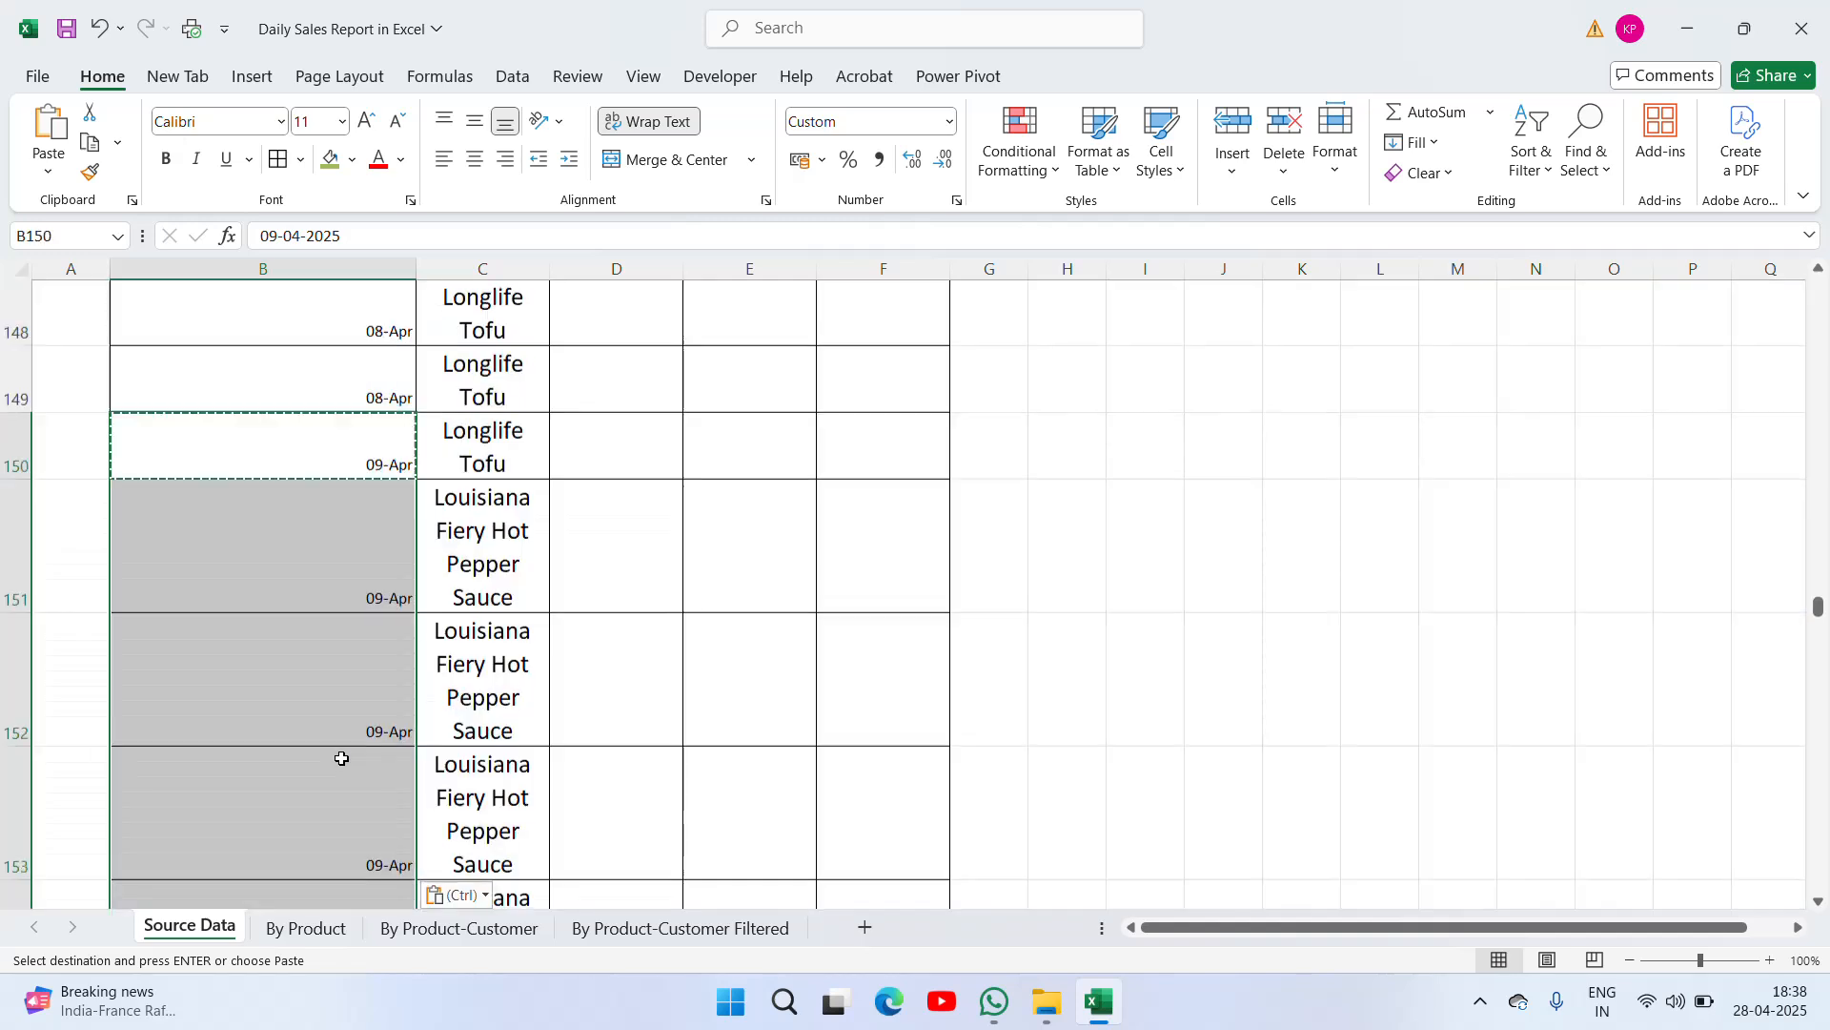
{"action": "key", "text": "Escape"}
Enter the date 10-Apr in B175, directly below the 9-Apr dates
{"action": "key", "text": "ctrl+Down"}
{"action": "key", "text": "Down"}
{"action": "key", "text": "Down"}
{"action": "key", "text": "Up"}
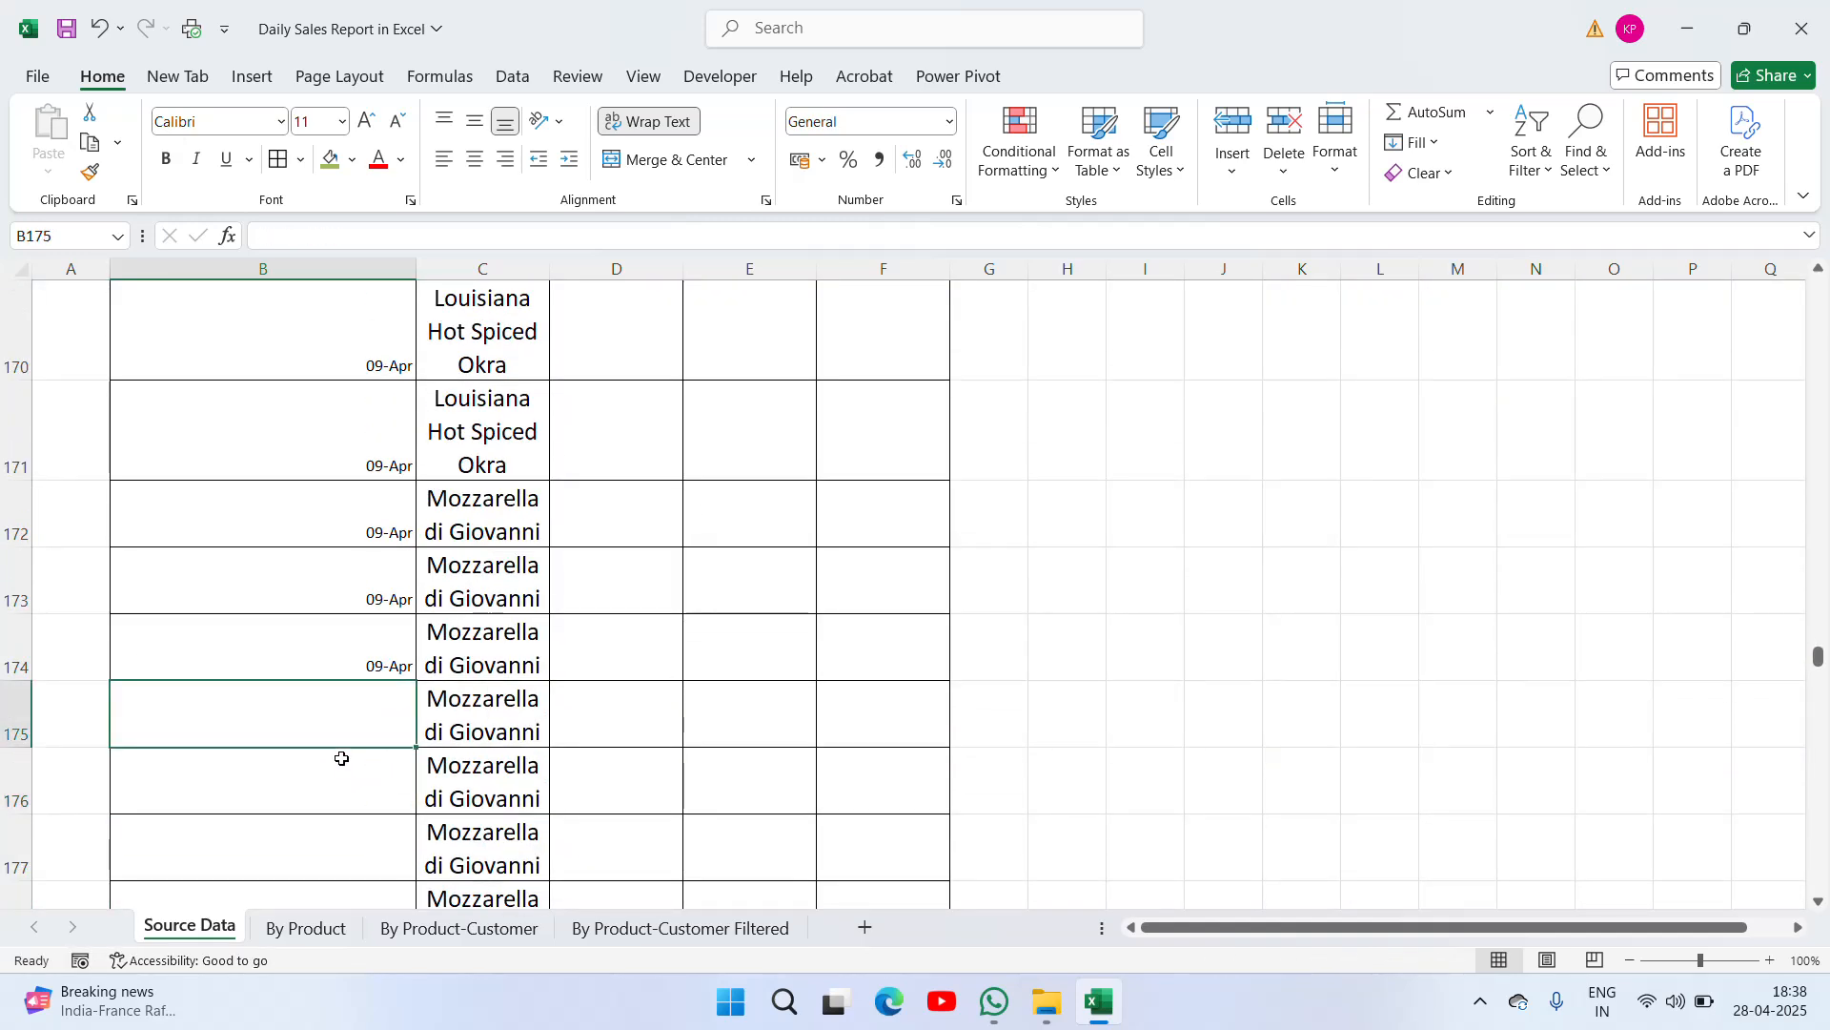
{"action": "type", "text": "10-A"}
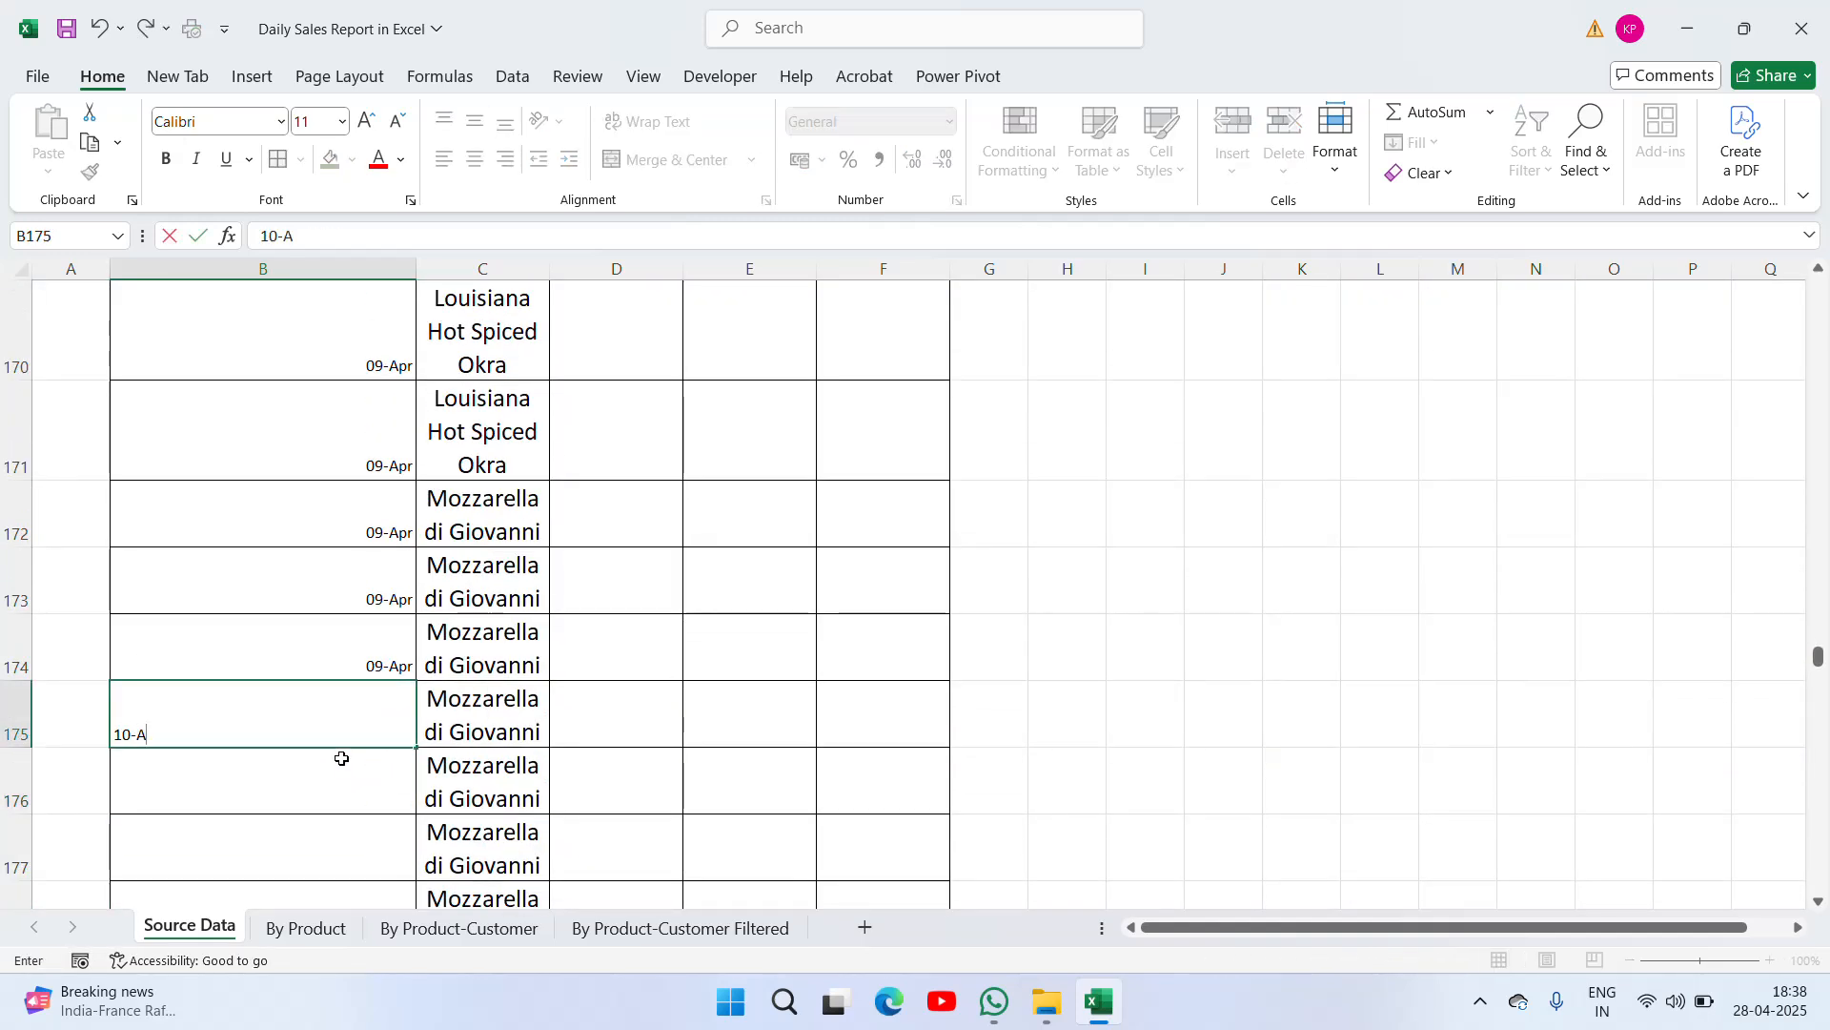
{"action": "type", "text": "pr"}
{"action": "key", "text": "Return"}
Copy the 10-Apr date from B175 down the Date column through B198
{"action": "key", "text": "Up"}
{"action": "key", "text": "ctrl+c"}
{"action": "key", "text": "shift+Down"}
{"action": "key", "text": "shift+Down"}
{"action": "key", "text": "shift+Down"}
{"action": "key", "text": "shift+Down"}
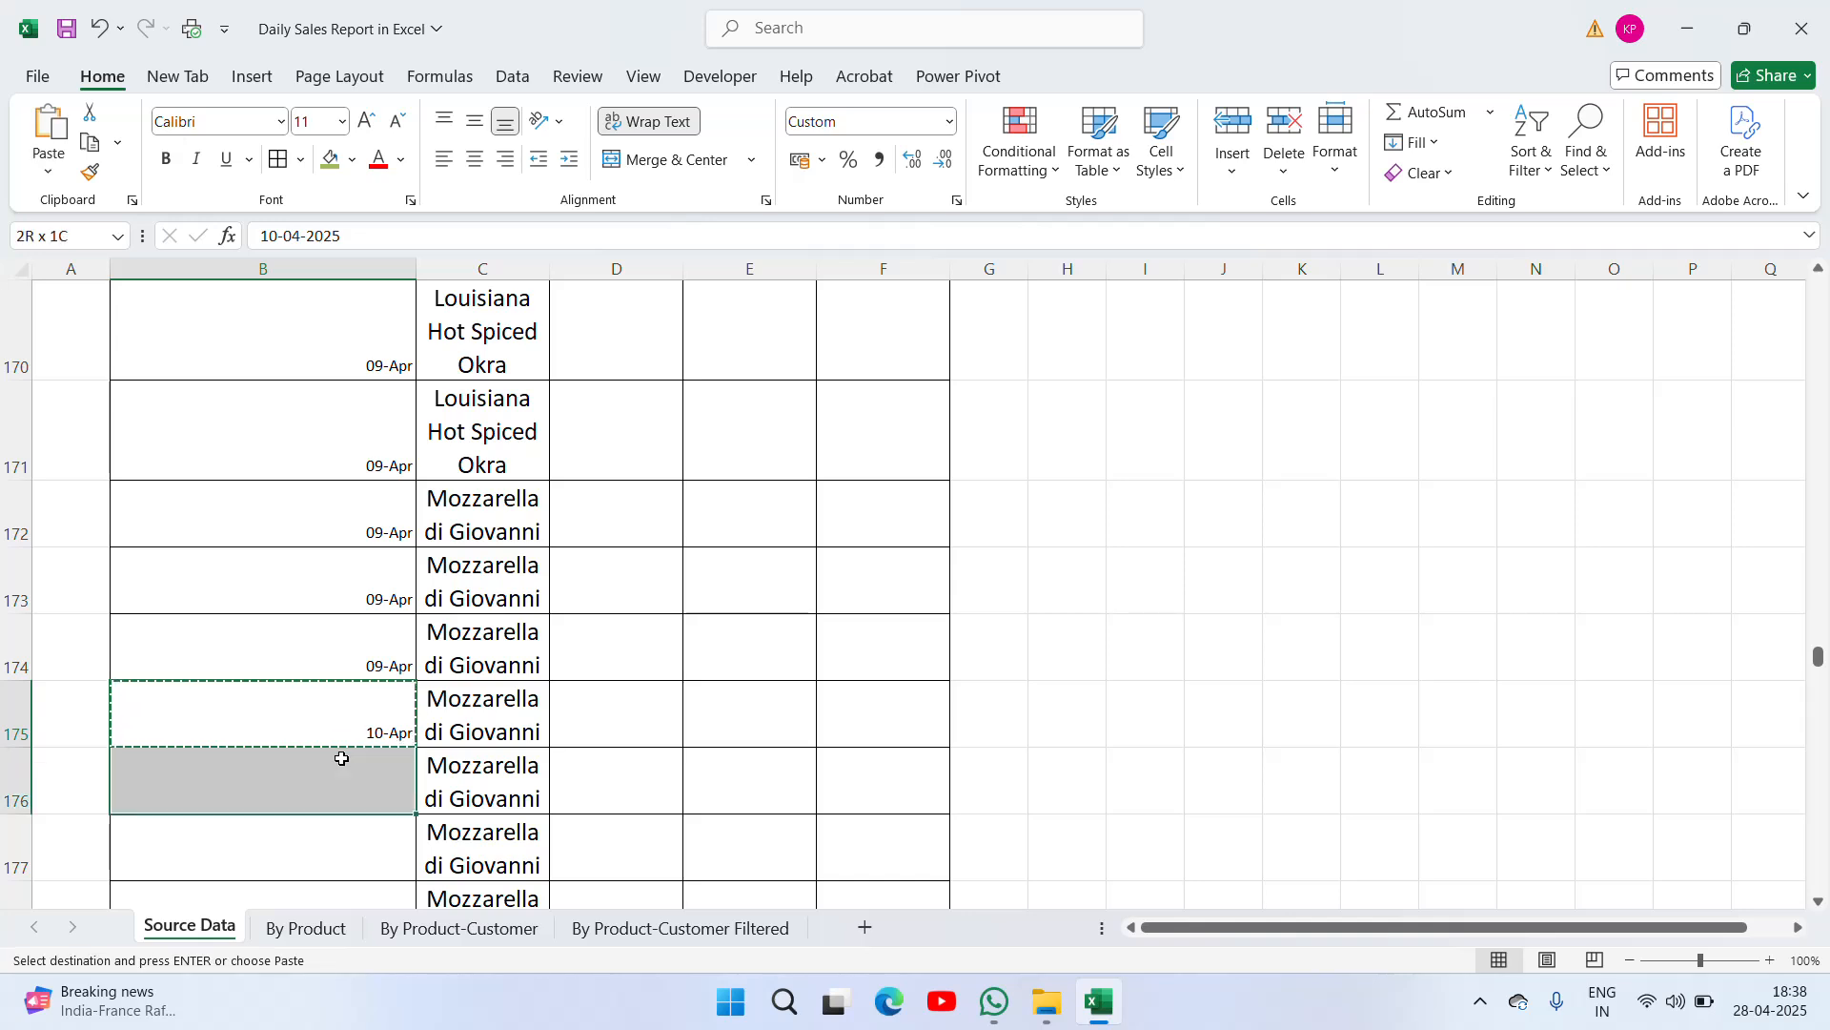
{"action": "key", "text": "shift+Down"}
{"action": "key", "text": "shift+Down"}
{"action": "key", "text": "shift+Down"}
{"action": "key", "text": "shift+Down"}
{"action": "key", "text": "shift+Down"}
{"action": "key", "text": "shift+Down"}
{"action": "key", "text": "shift+Down"}
{"action": "key", "text": "shift+Down"}
{"action": "key", "text": "shift+Down"}
{"action": "key", "text": "shift+Down"}
{"action": "key", "text": "shift+Down"}
{"action": "key", "text": "shift+Down"}
{"action": "key", "text": "shift+Down"}
{"action": "key", "text": "shift+Down"}
{"action": "key", "text": "shift+Down"}
{"action": "key", "text": "shift+Down"}
{"action": "key", "text": "shift+Down"}
{"action": "key", "text": "shift+Down"}
{"action": "key", "text": "shift+Down"}
{"action": "key", "text": "Return"}
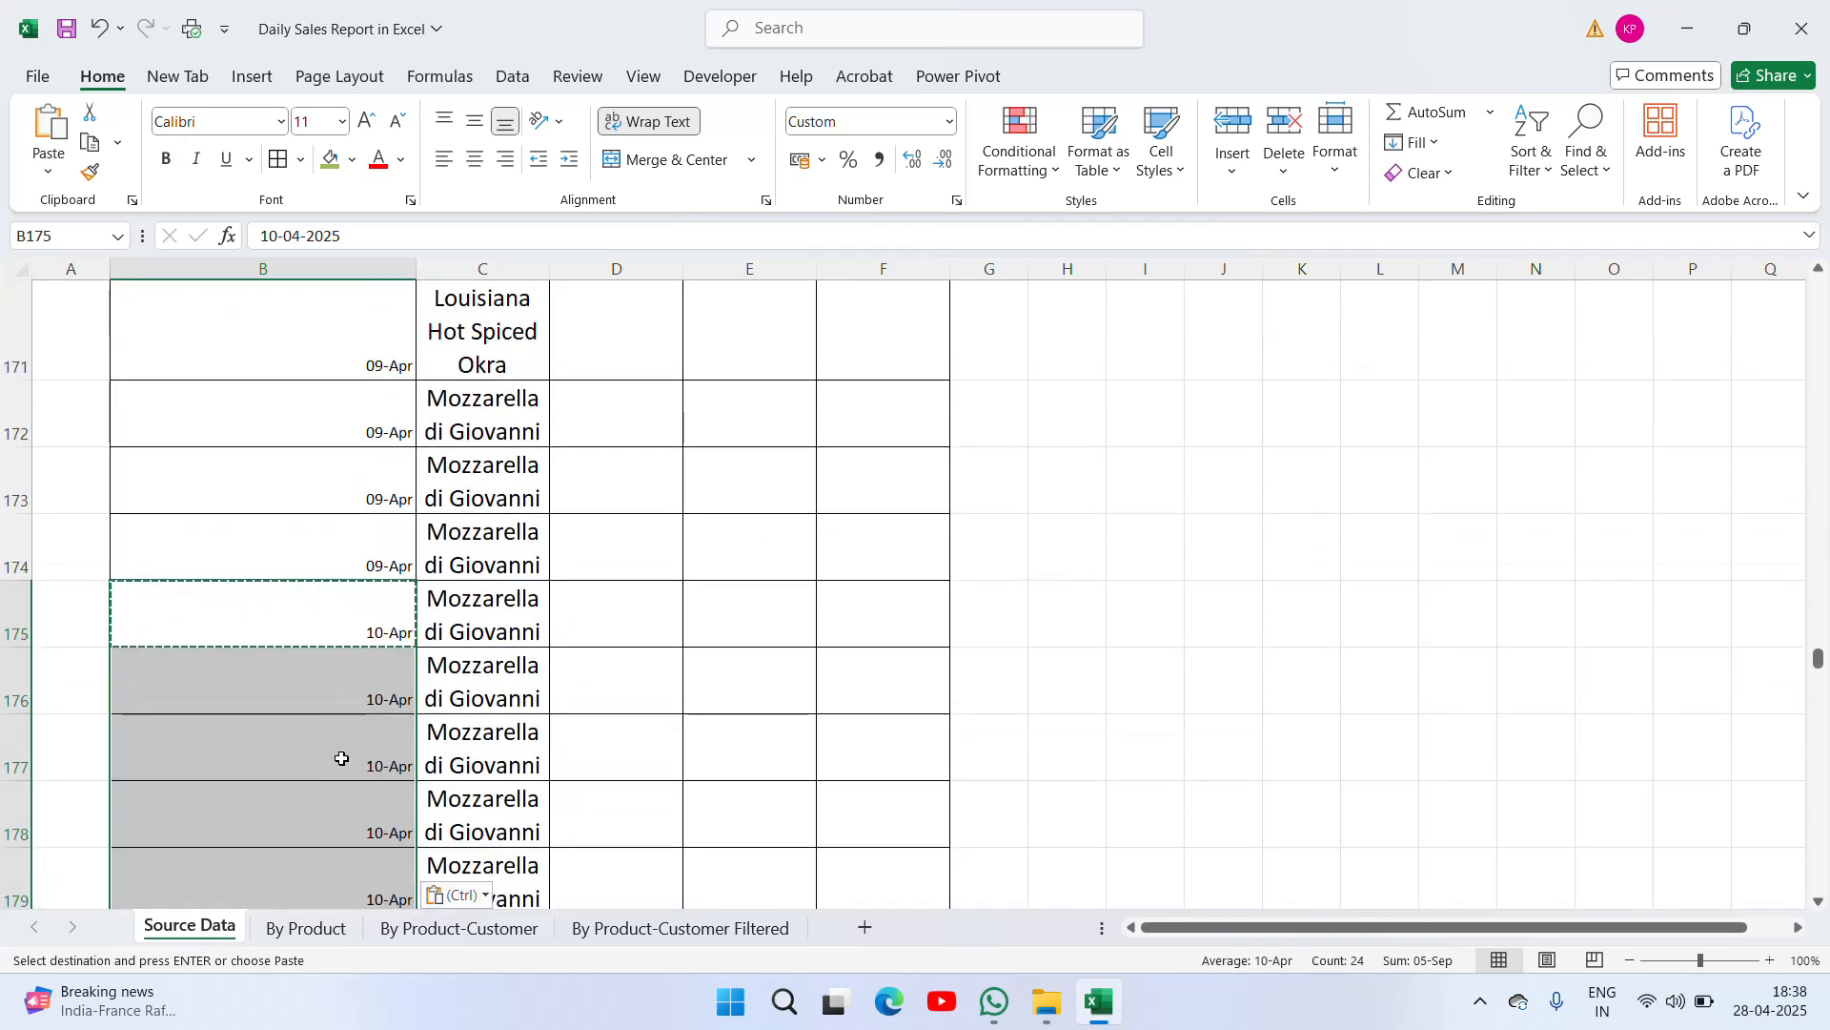
Enter the date 11-Apr in B199, directly below the 10-Apr dates
{"action": "key", "text": "ctrl+Down"}
{"action": "key", "text": "Down"}
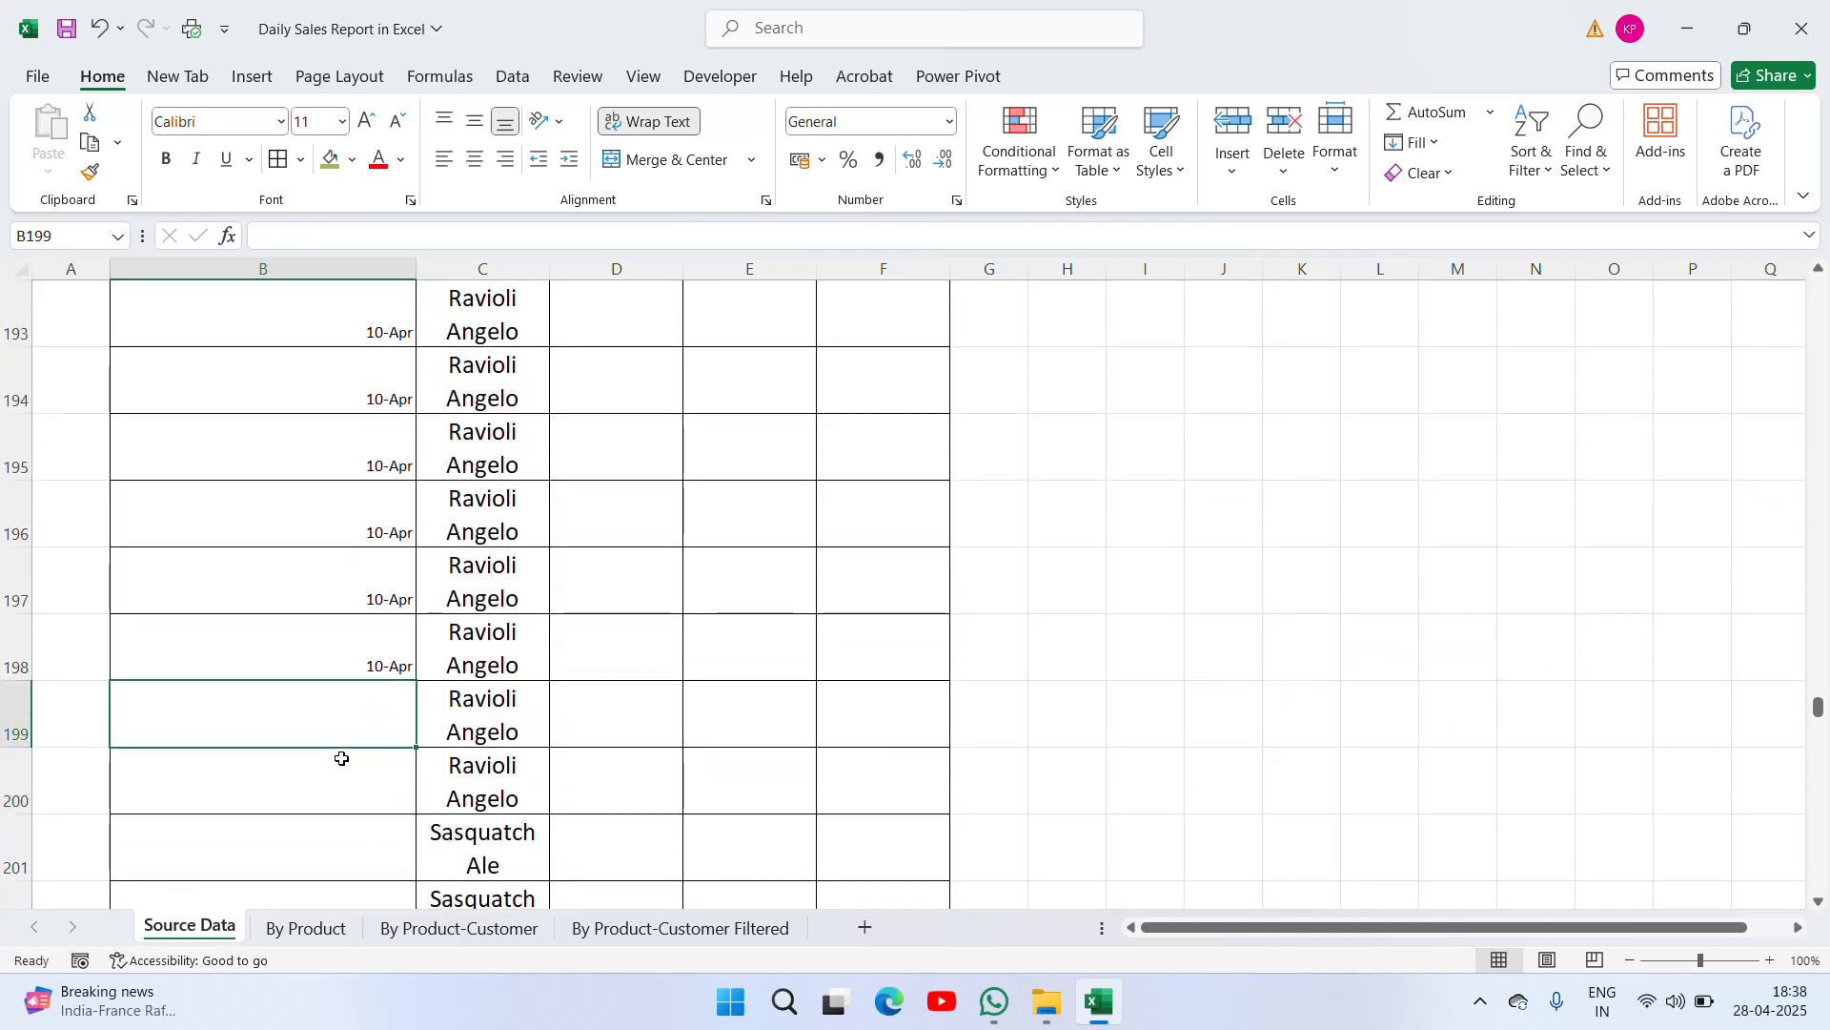
{"action": "type", "text": "11-Apr"}
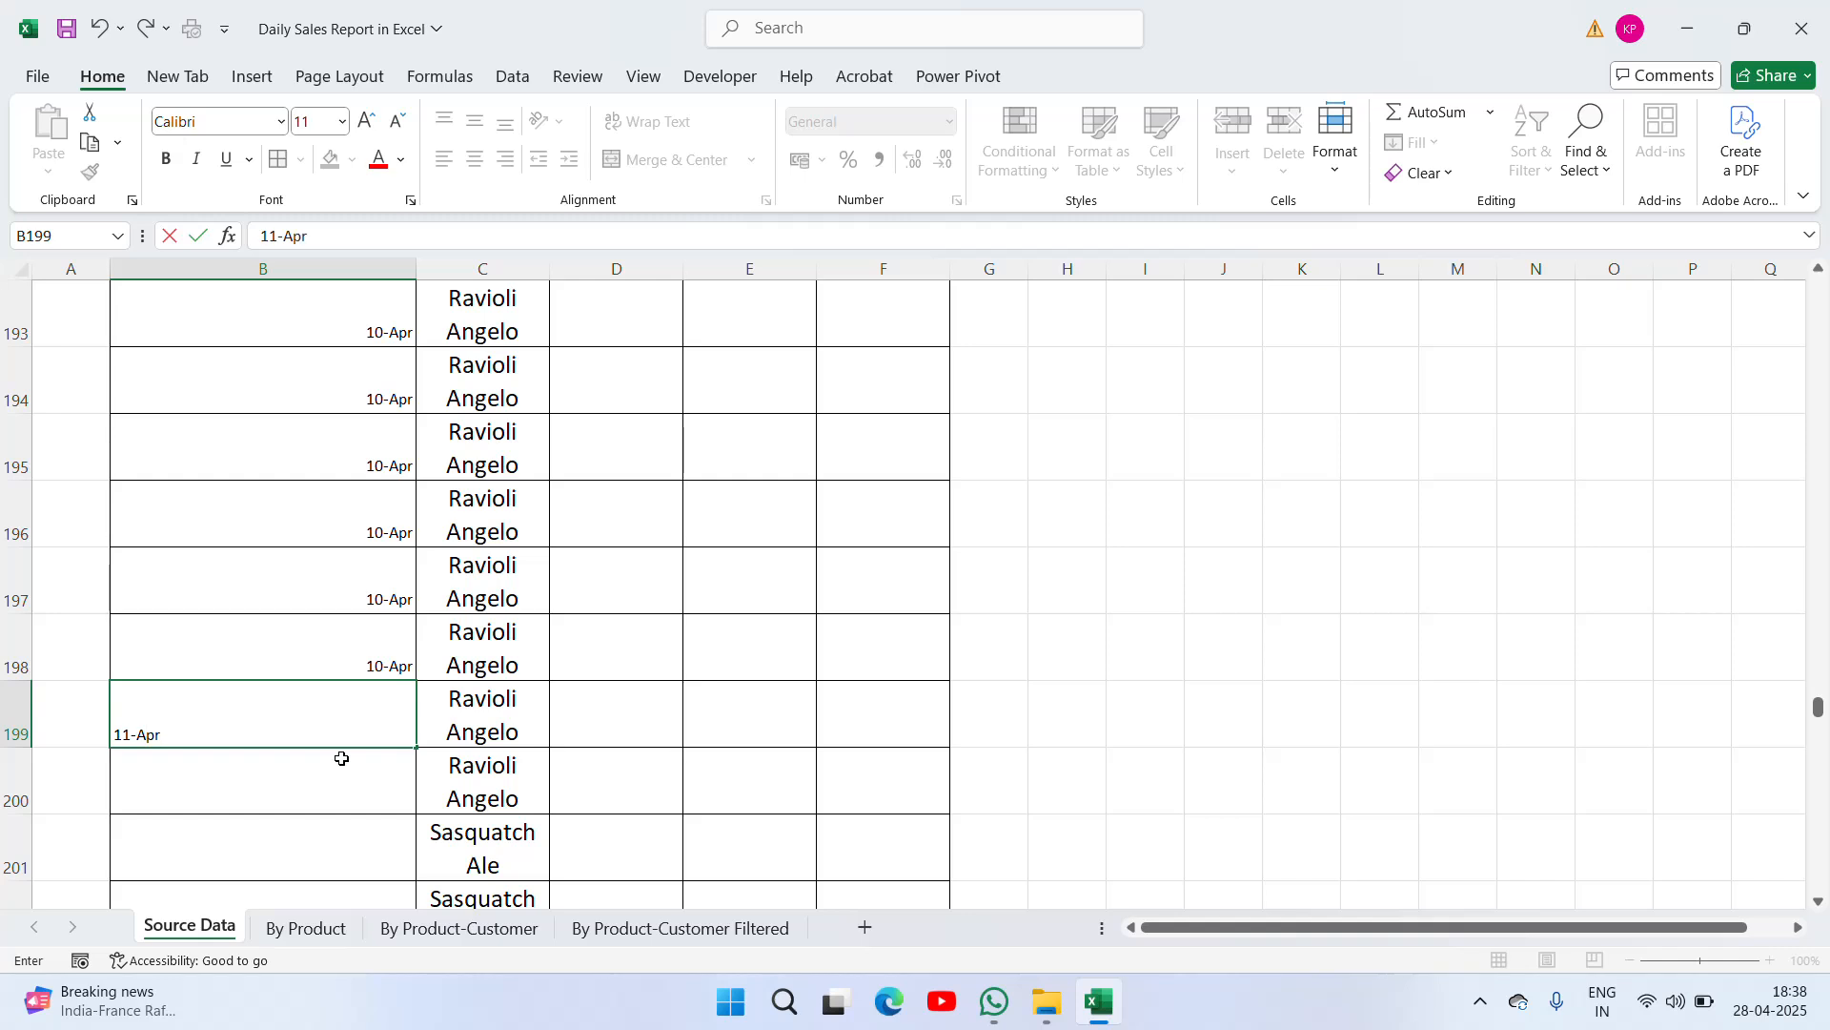
{"action": "key", "text": "ctrl+Return"}
Copy the 11-Apr date from B199 down the Date column through B218
{"action": "key", "text": "ctrl+c"}
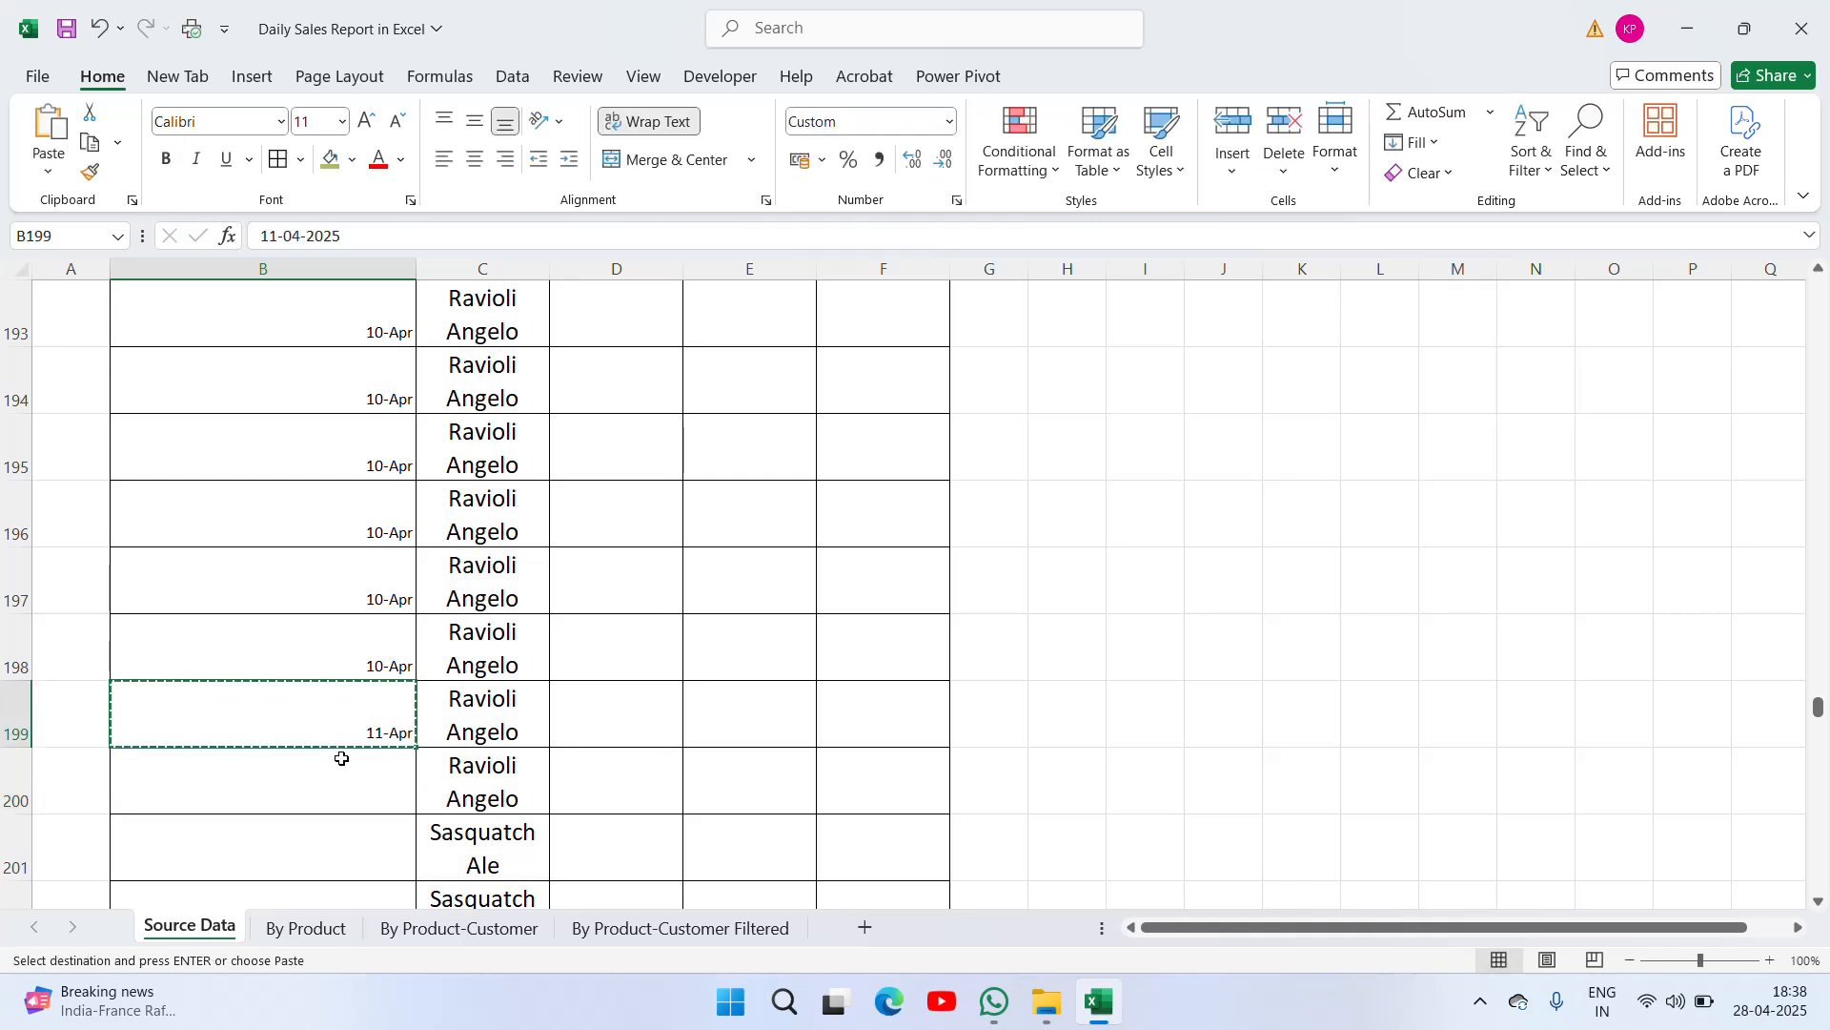
{"action": "key", "text": "shift+Down"}
{"action": "key", "text": "shift+Down"}
{"action": "key", "text": "shift+Down"}
{"action": "key", "text": "shift+Down"}
{"action": "key", "text": "shift+Down"}
{"action": "key", "text": "shift+Down"}
{"action": "key", "text": "shift+Down"}
{"action": "key", "text": "shift+Down"}
{"action": "key", "text": "shift+Down"}
{"action": "key", "text": "shift+Down"}
{"action": "key", "text": "shift+Down"}
{"action": "key", "text": "shift+Down"}
{"action": "key", "text": "shift+Down"}
{"action": "key", "text": "shift+Down"}
{"action": "key", "text": "shift+Down"}
{"action": "key", "text": "shift+Down"}
{"action": "key", "text": "shift+Down"}
{"action": "key", "text": "shift+Down"}
{"action": "key", "text": "shift+Down"}
{"action": "key", "text": "ctrl+v"}
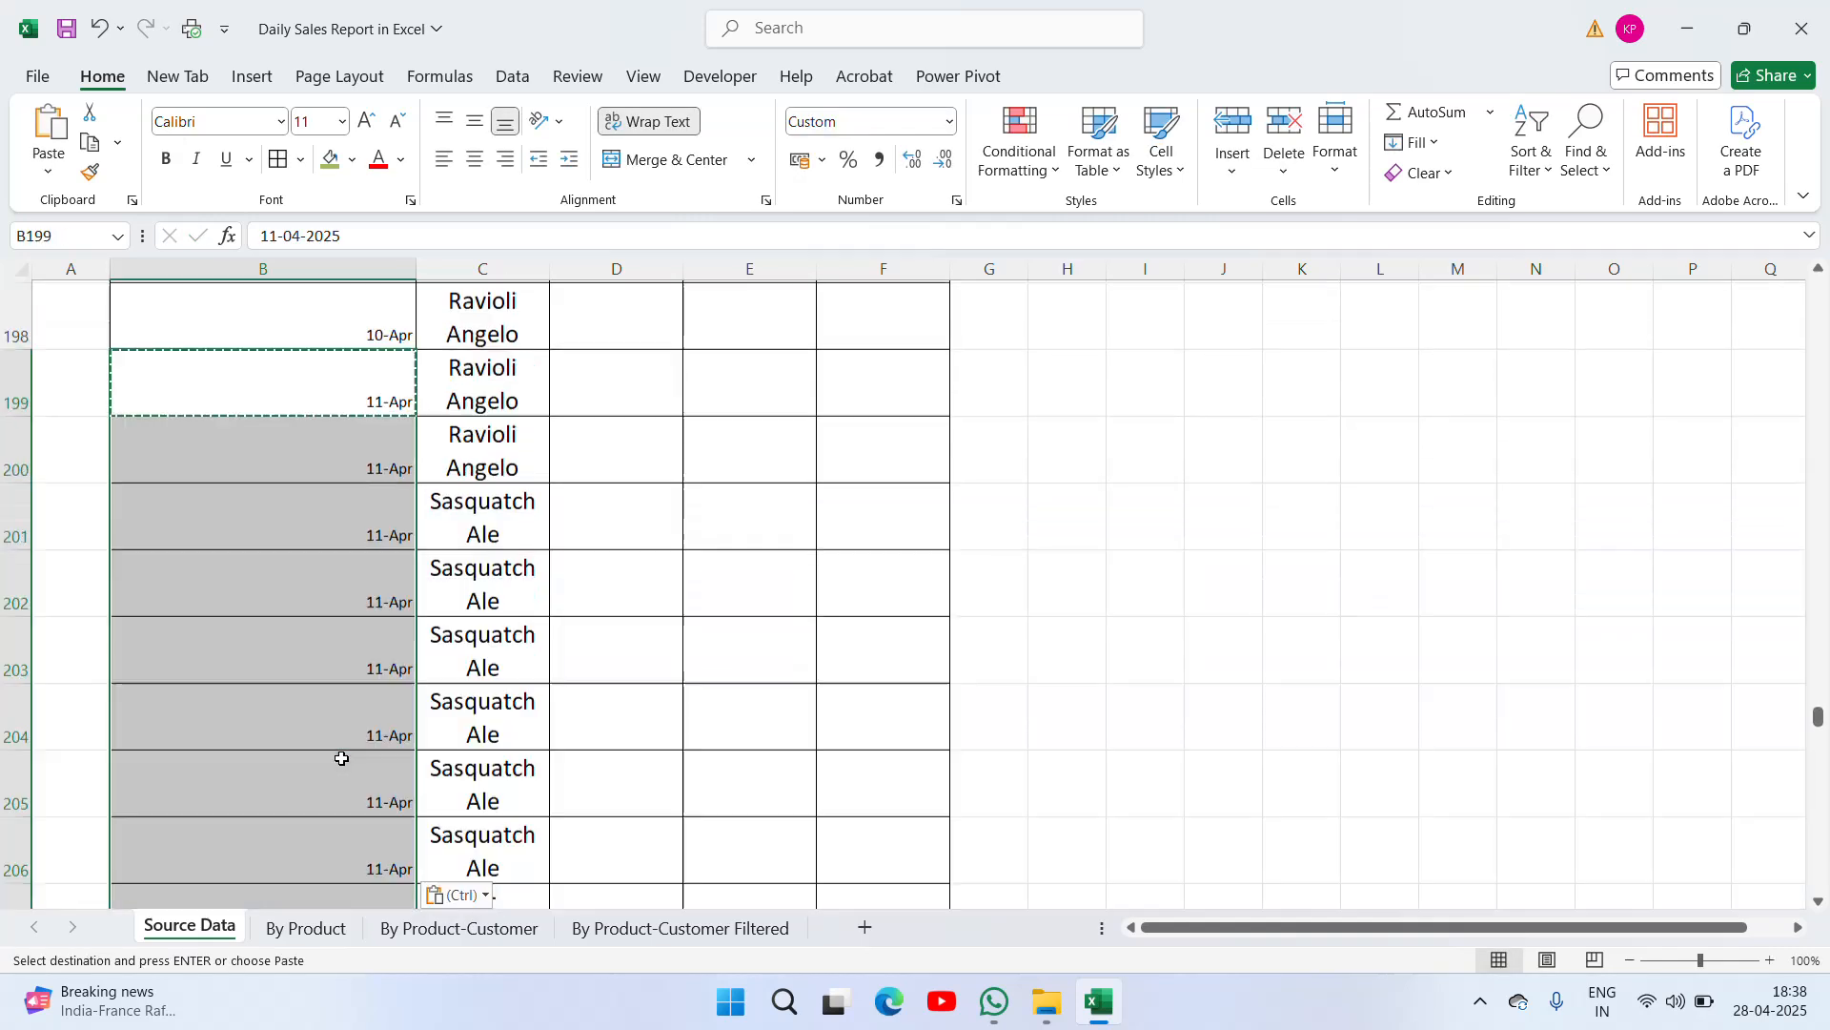
{"action": "key", "text": "Escape"}
Enter the date 12-Apr in B219, directly below the 11-Apr dates
{"action": "key", "text": "Down"}
{"action": "key", "text": "ctrl+Down"}
{"action": "key", "text": "Down"}
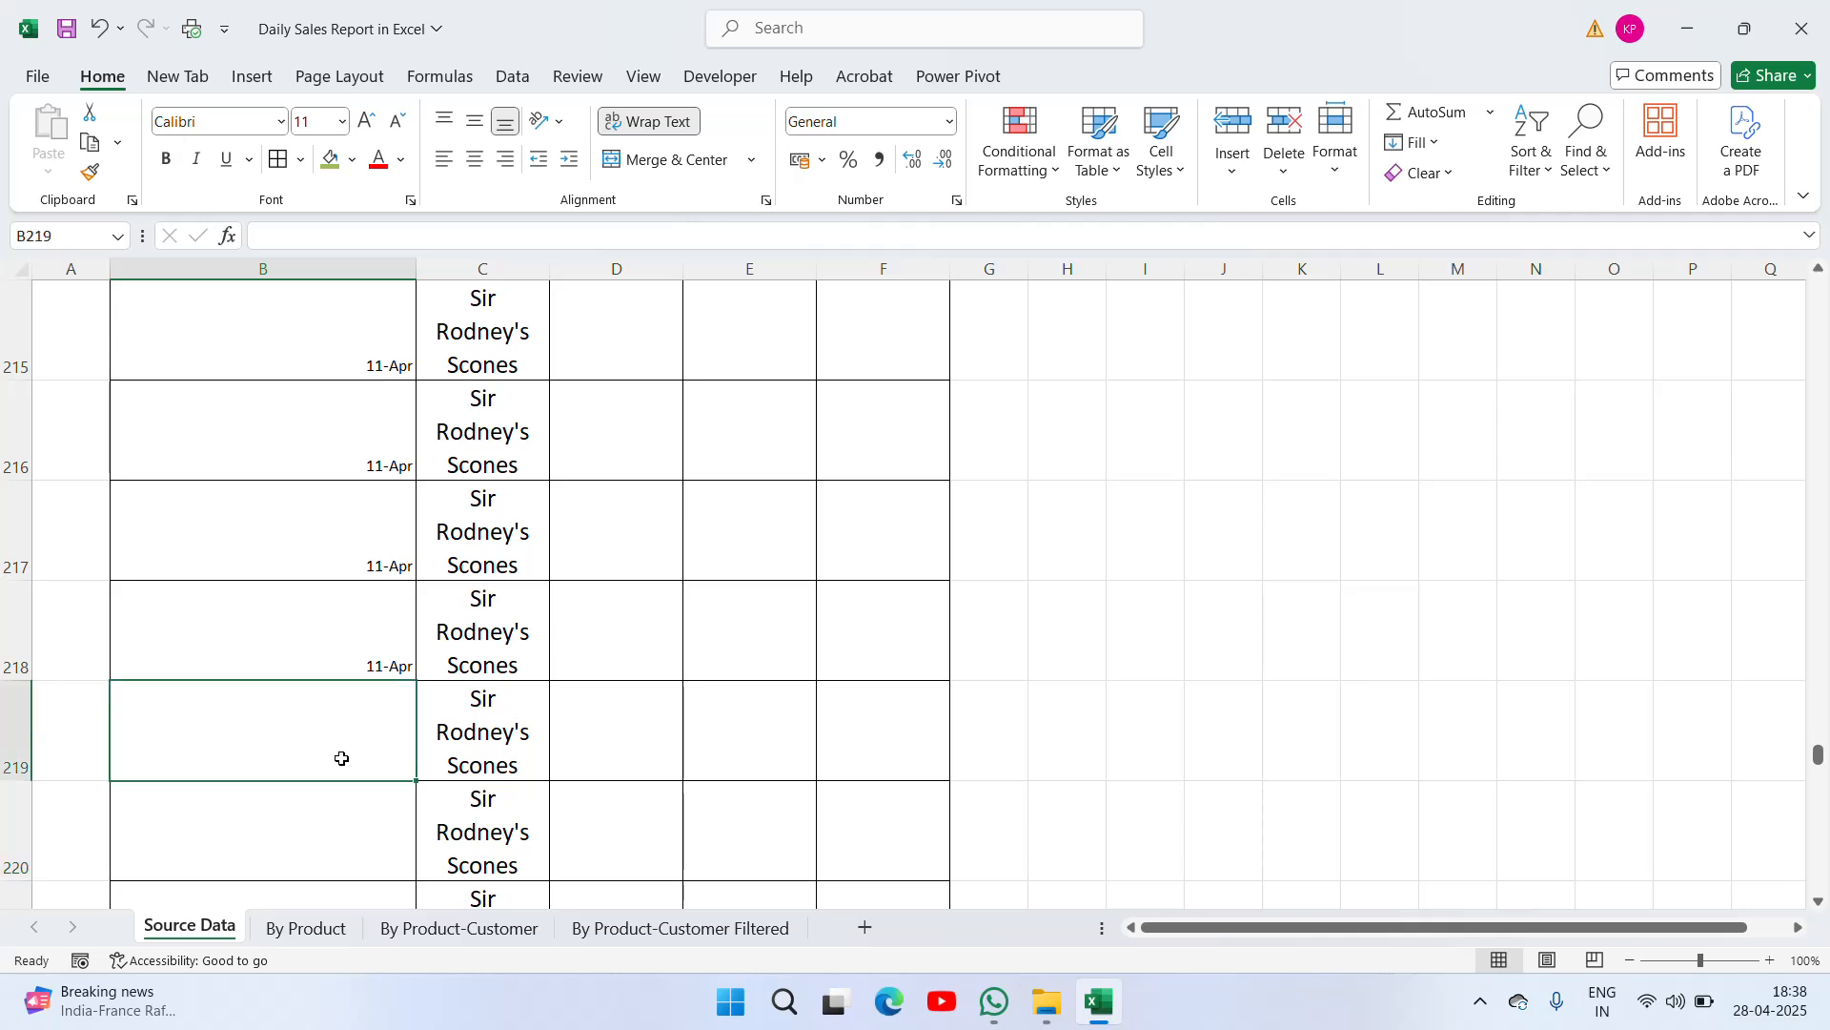
{"action": "type", "text": "12-A"}
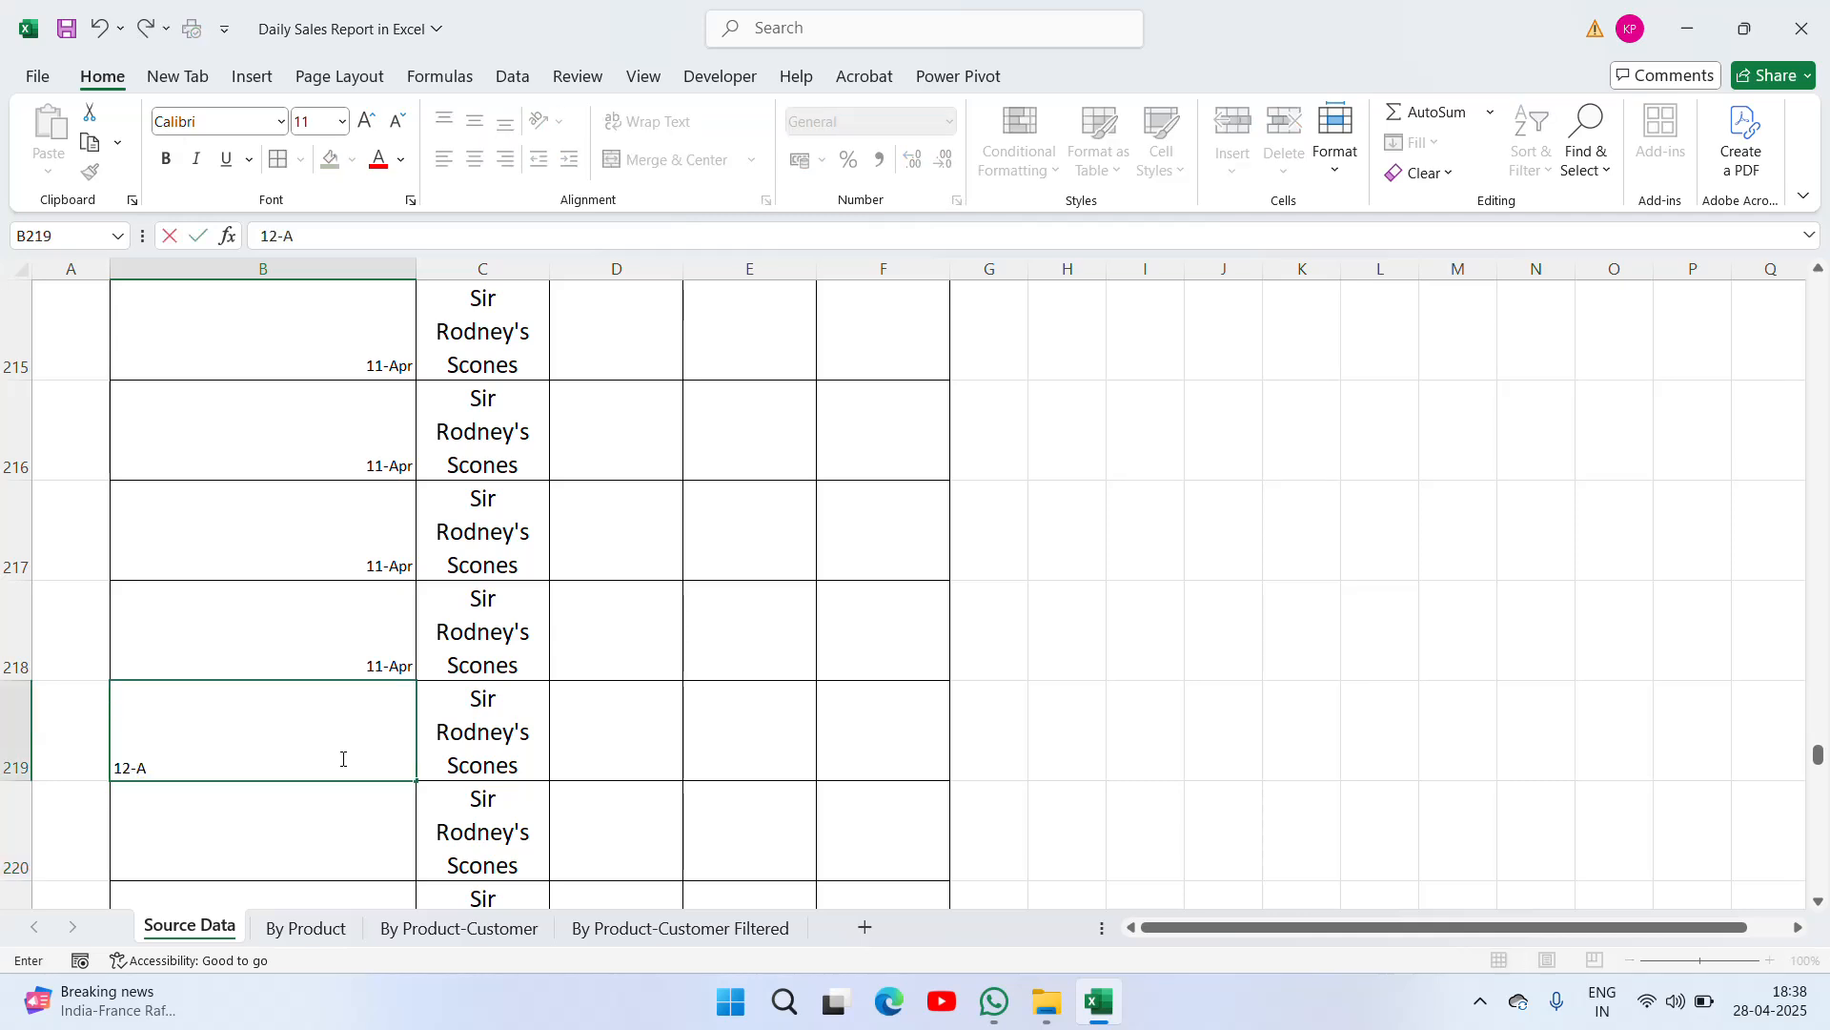
{"action": "type", "text": "pr"}
{"action": "key", "text": "ctrl+Return"}
Copy the 12-Apr date from B219 down the Date column through the last product row, B280
{"action": "key", "text": "ctrl+c"}
{"action": "key", "text": "ctrl+shift+Down"}
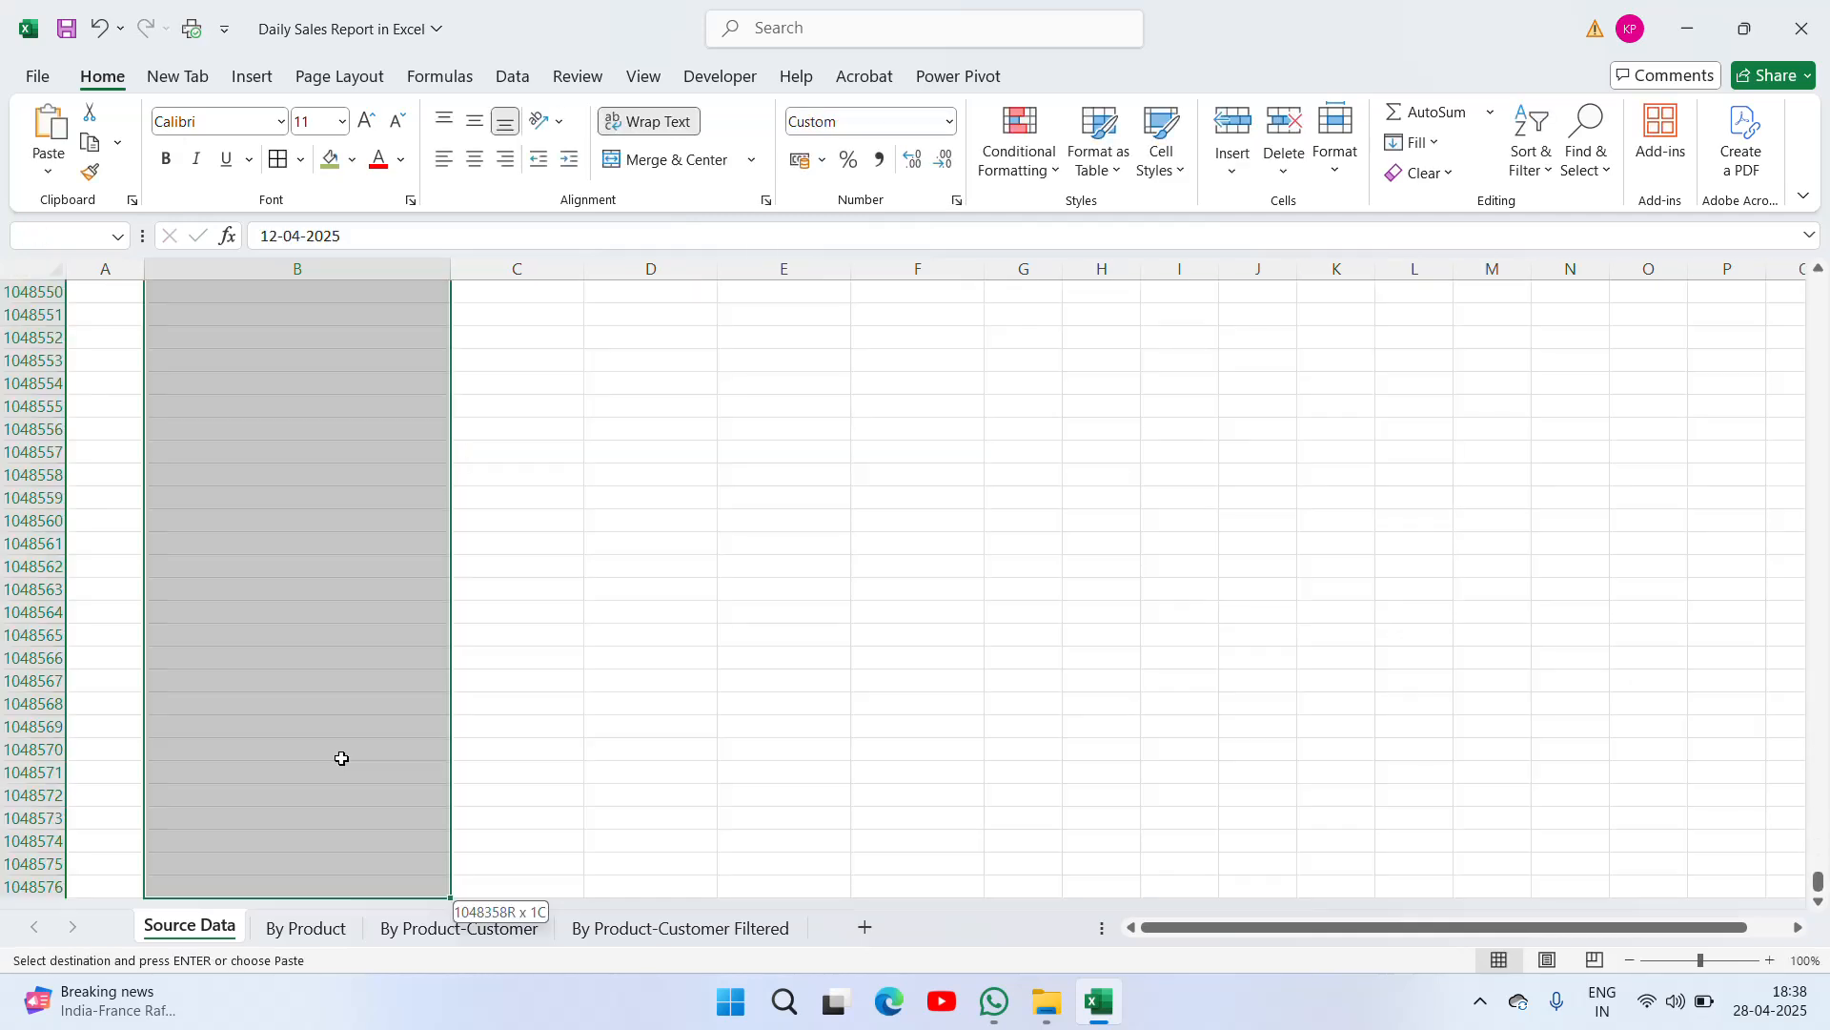
{"action": "key", "text": "ctrl+shift+Up"}
{"action": "key", "text": "shift+Down"}
{"action": "key", "text": "shift+Down"}
{"action": "key", "text": "shift+Down"}
{"action": "key", "text": "shift+Down"}
{"action": "key", "text": "shift+Down"}
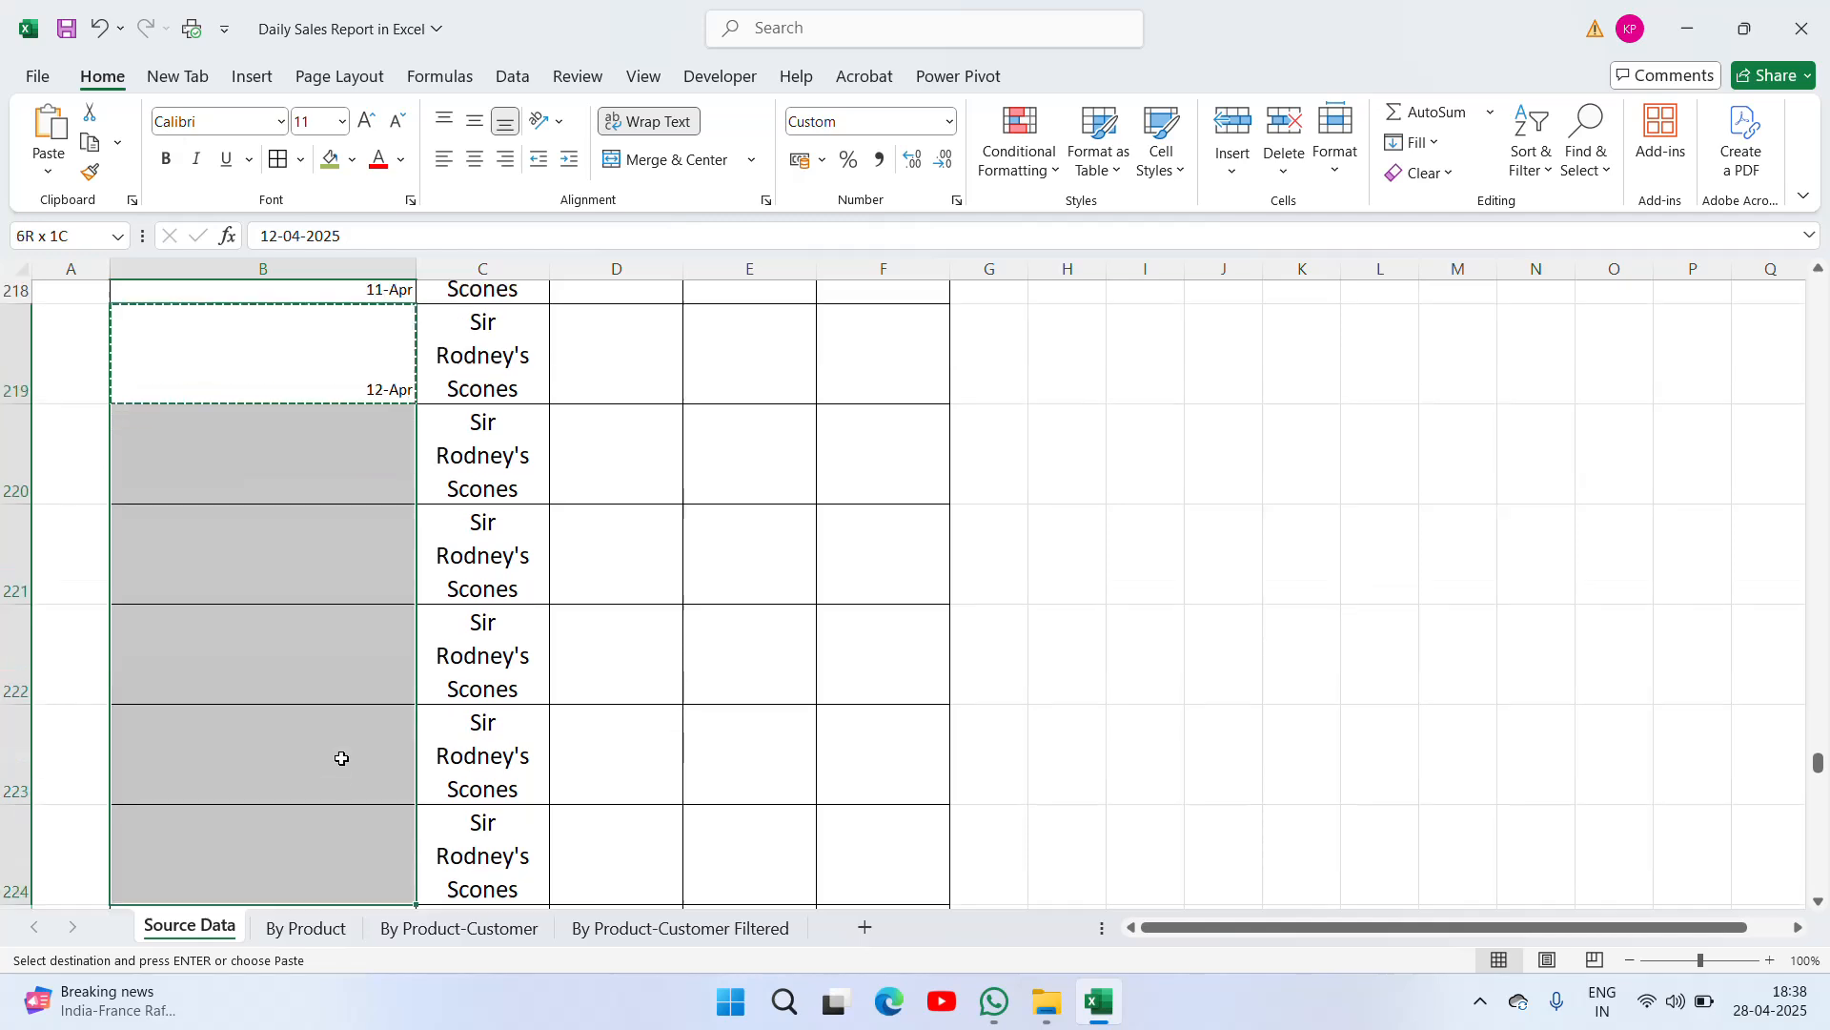
{"action": "key", "text": "shift+Down"}
{"action": "key", "text": "shift+Down"}
{"action": "key", "text": "shift+Down"}
{"action": "key", "text": "shift+Down"}
{"action": "key", "text": "shift+Down"}
{"action": "key", "text": "shift+Down"}
{"action": "key", "text": "shift+Down"}
{"action": "key", "text": "shift+Down"}
{"action": "key", "text": "shift+Down"}
{"action": "key", "text": "shift+Down"}
{"action": "key", "text": "shift+Down"}
{"action": "key", "text": "shift+Down"}
{"action": "key", "text": "shift+Down"}
{"action": "key", "text": "shift+Down"}
{"action": "key", "text": "shift+Down"}
{"action": "key", "text": "shift+Down"}
{"action": "key", "text": "shift+Down"}
{"action": "key", "text": "shift+Down"}
{"action": "key", "text": "shift+Down"}
{"action": "key", "text": "shift+Down"}
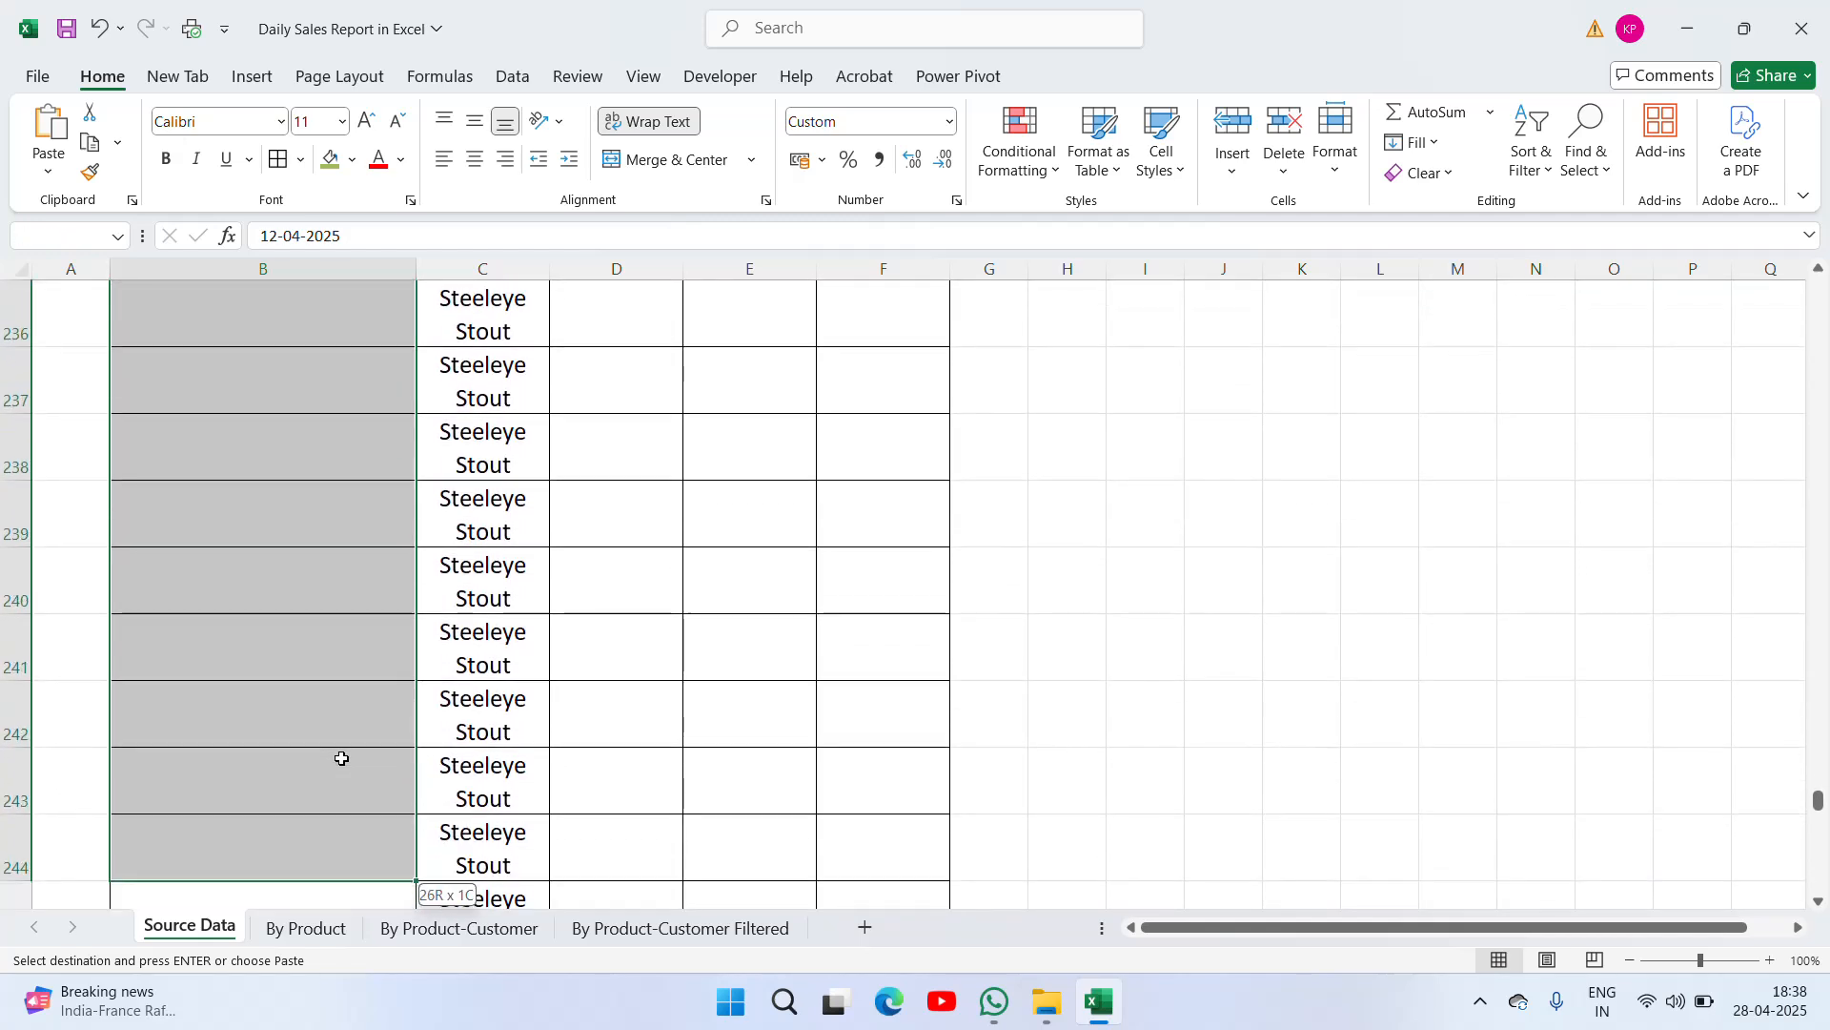
{"action": "key", "text": "shift+Down"}
{"action": "key", "text": "shift+Down"}
{"action": "key", "text": "shift+Down"}
{"action": "key", "text": "shift+Down"}
{"action": "key", "text": "shift+Down"}
{"action": "key", "text": "shift+Down"}
{"action": "key", "text": "shift+Down"}
{"action": "key", "text": "shift+Down"}
{"action": "key", "text": "shift+Down"}
{"action": "key", "text": "shift+Down"}
{"action": "key", "text": "shift+Down"}
{"action": "key", "text": "shift+Down"}
{"action": "key", "text": "shift+Down"}
{"action": "key", "text": "shift+Down"}
{"action": "key", "text": "shift+Down"}
{"action": "key", "text": "shift+Down"}
{"action": "key", "text": "shift+Down"}
{"action": "key", "text": "shift+Down"}
{"action": "key", "text": "shift+Down"}
{"action": "key", "text": "shift+Down"}
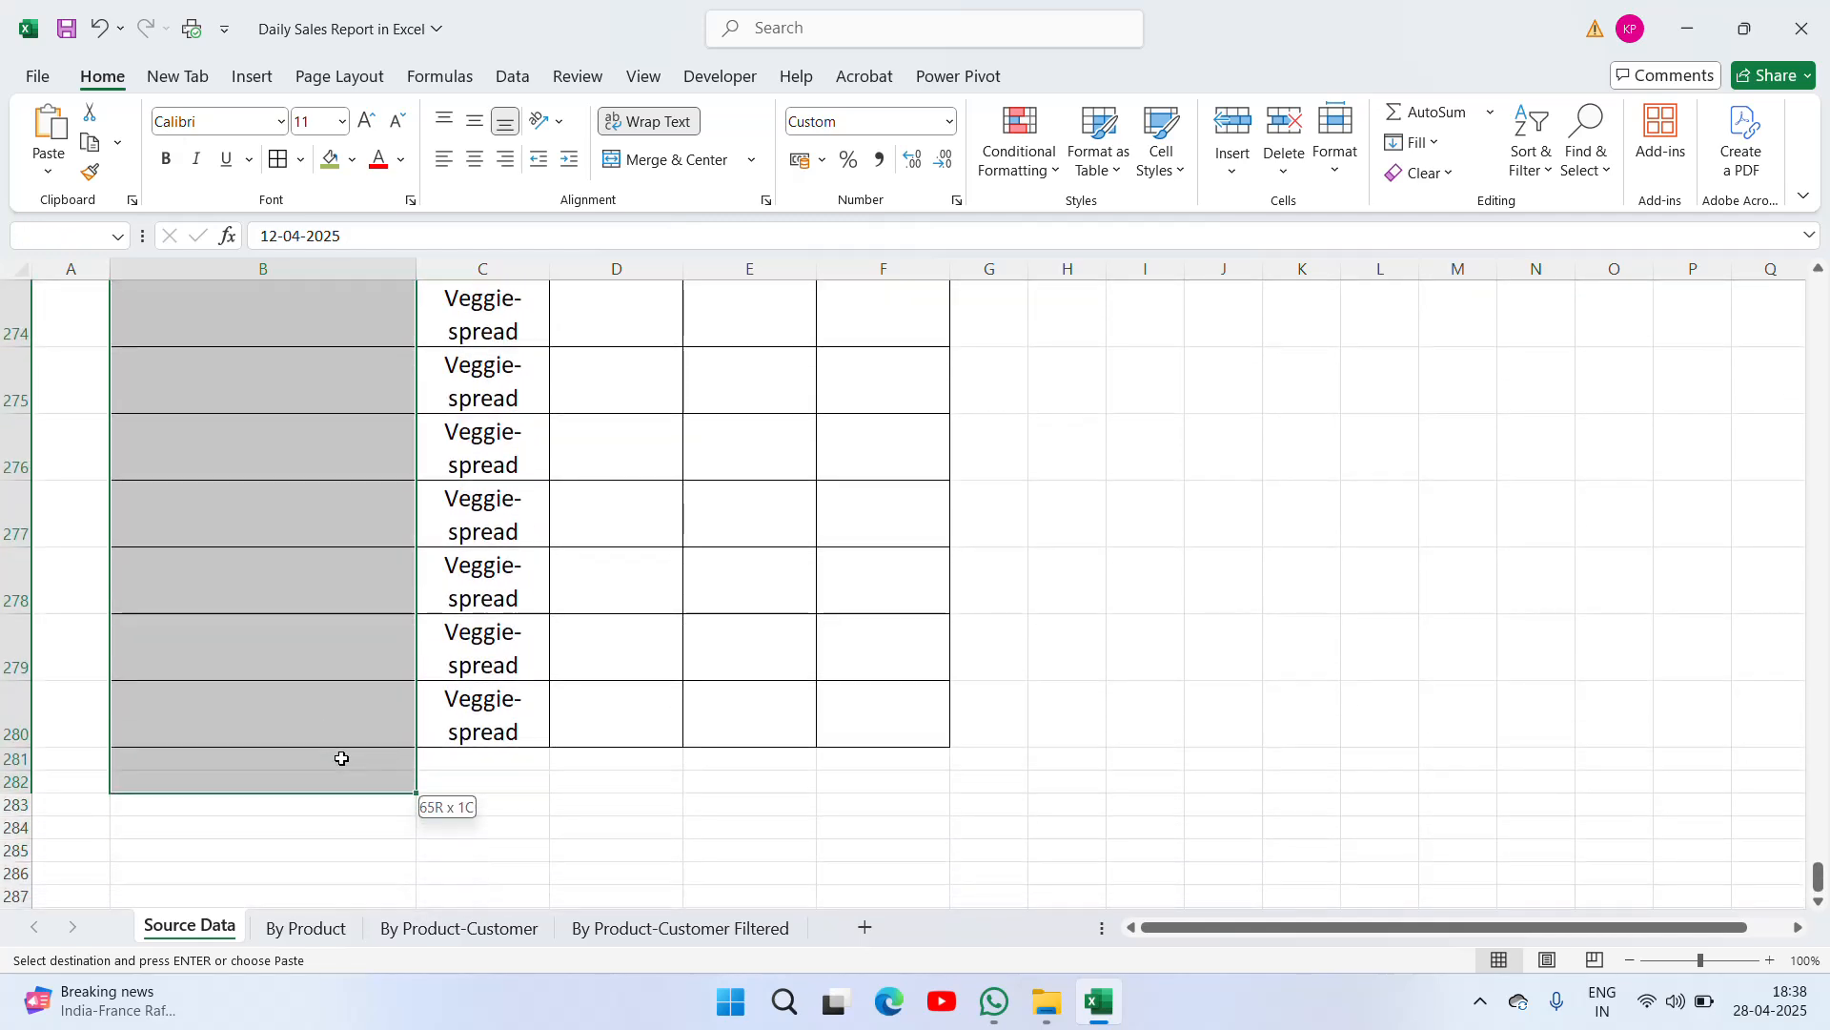
{"action": "key", "text": "shift+Up"}
{"action": "key", "text": "shift+Up"}
{"action": "key", "text": "ctrl+v"}
{"action": "key", "text": "Escape"}
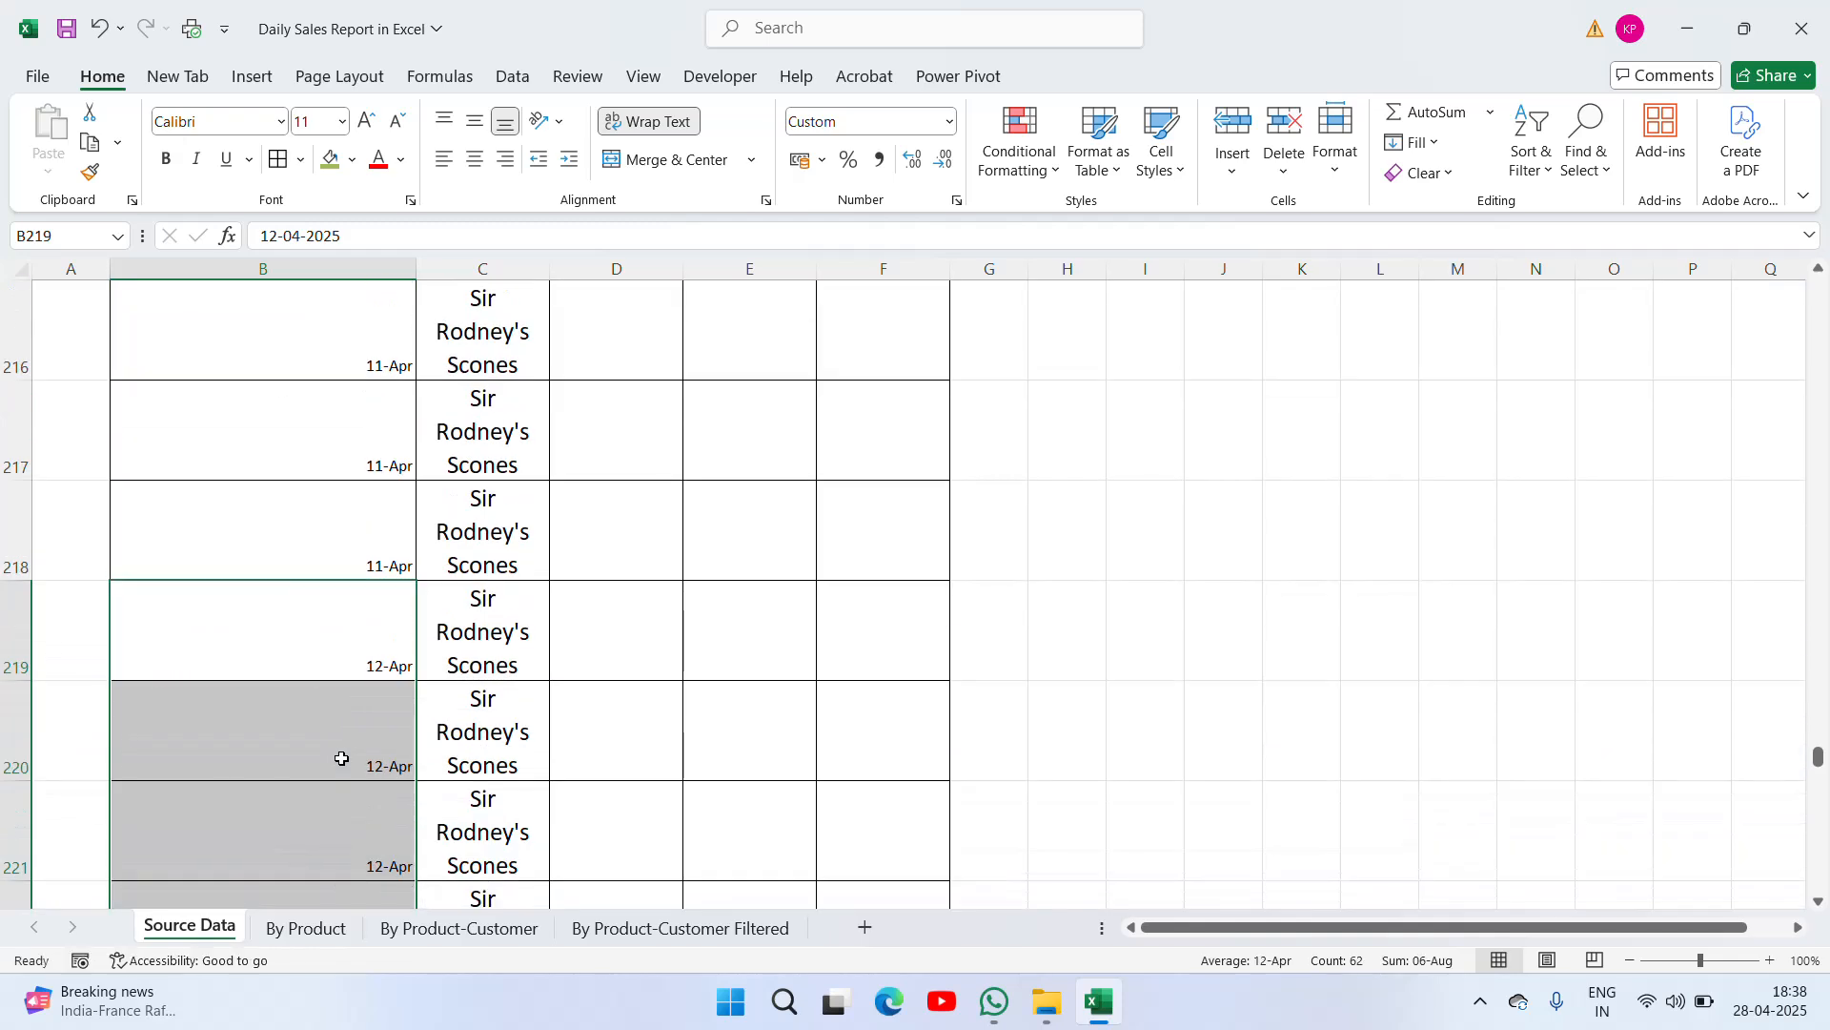
Set the font size of all dates in the Date column, B4:B280, to 16
{"action": "key", "text": "ctrl+Up"}
{"action": "key", "text": "Down"}
{"action": "key", "text": "ctrl+shift+Down"}
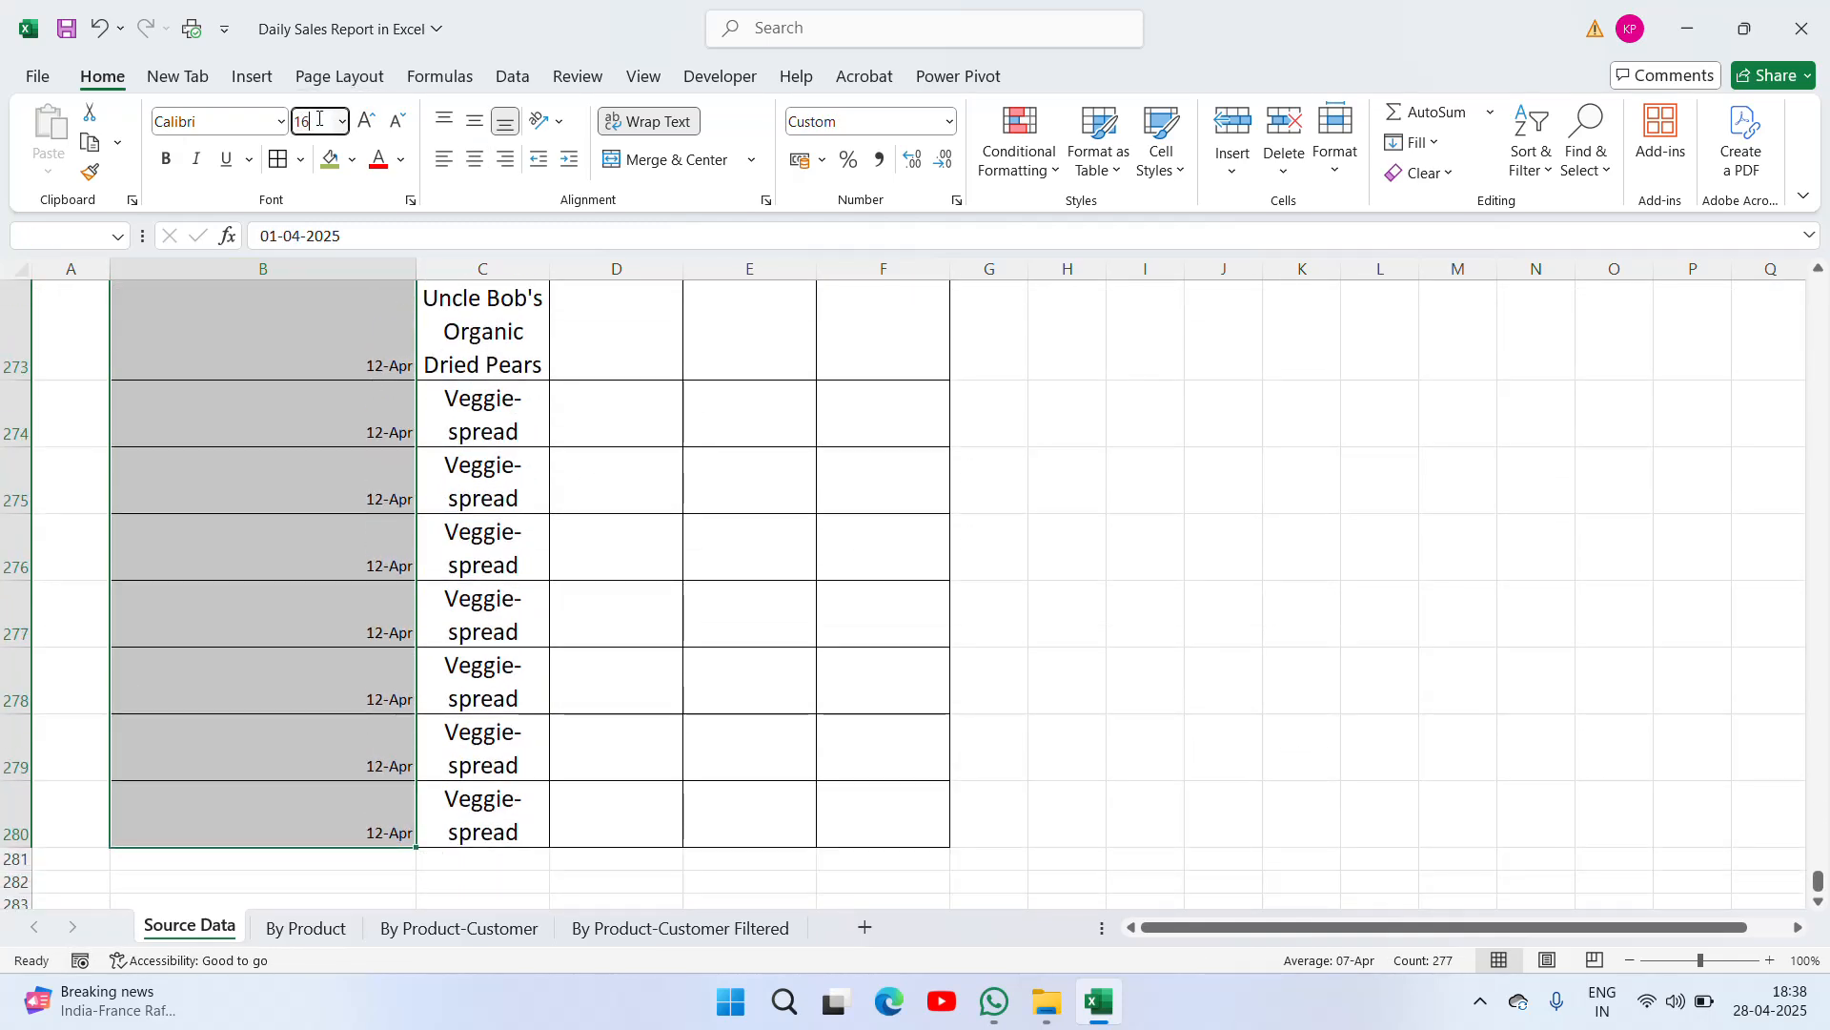
{"action": "key", "text": "Return"}
Enter the formula =RANDBETWEEN(3,5) in D4, the first cell of the Qty column
{"action": "key", "text": "Right"}
{"action": "key", "text": "Right"}
{"action": "key", "text": "Right"}
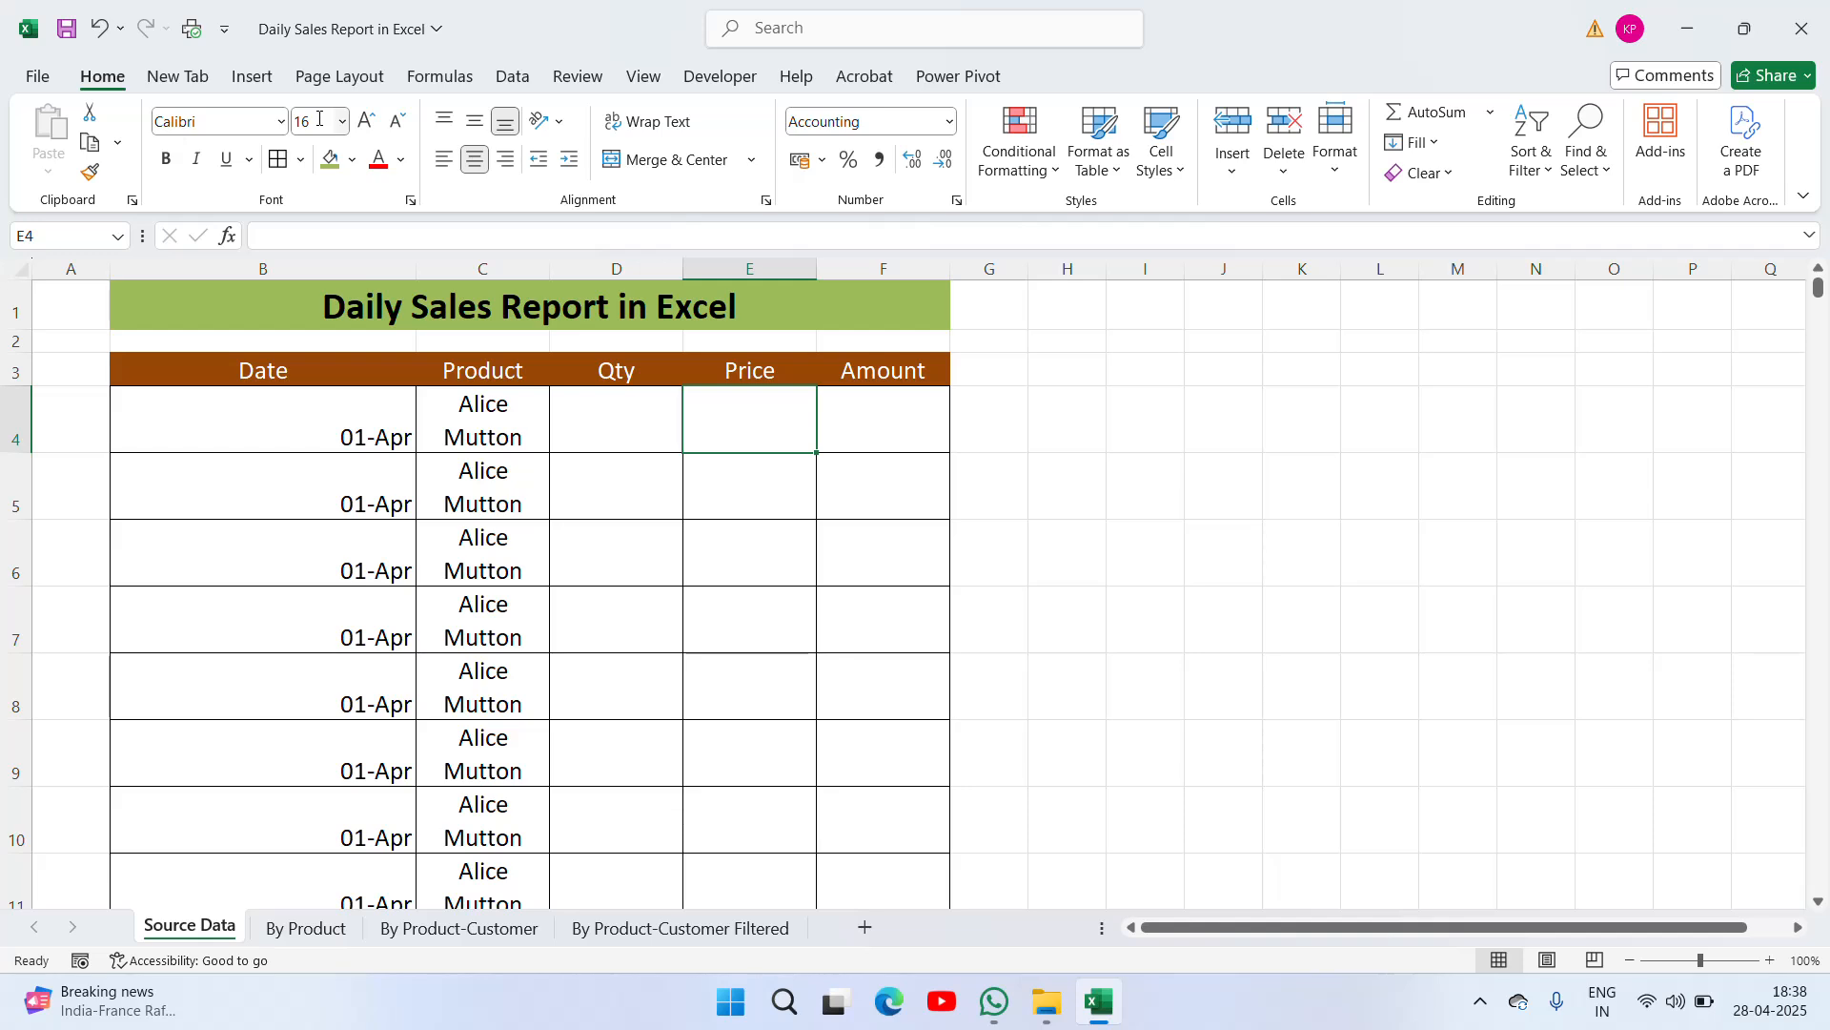
{"action": "key", "text": "Left"}
{"action": "type", "text": "="}
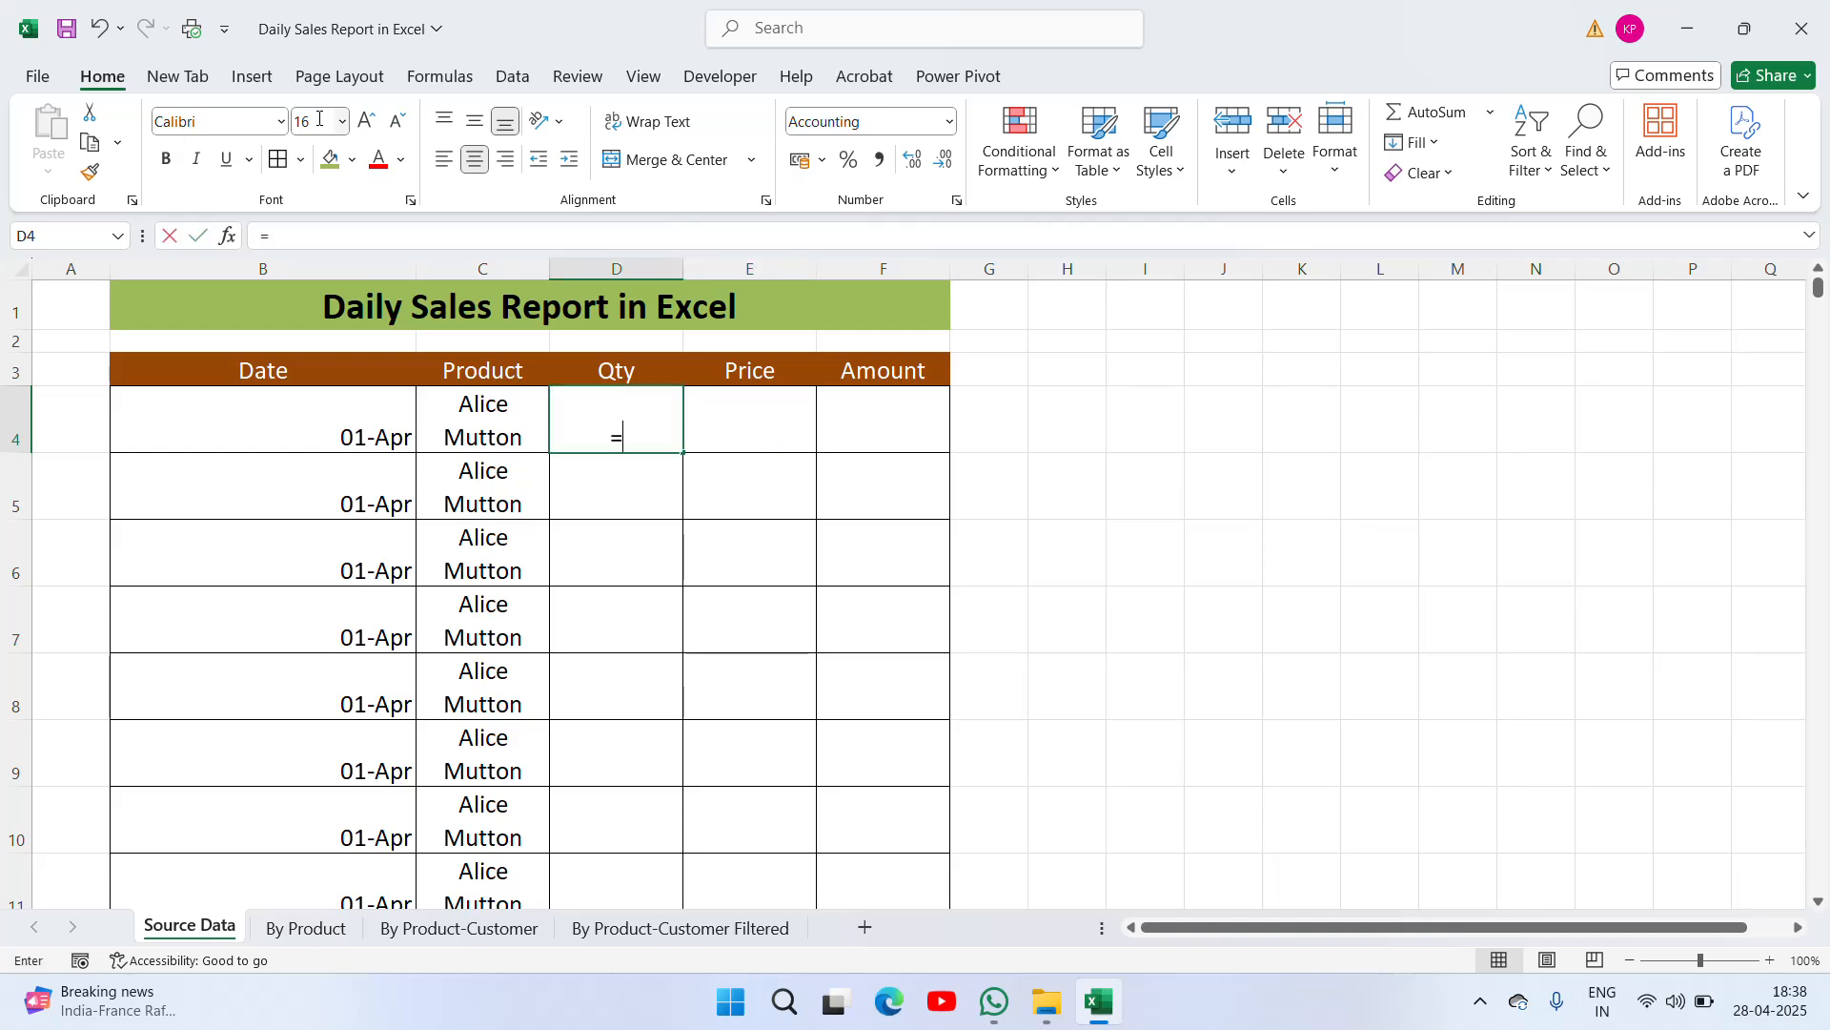
{"action": "type", "text": "rand"}
{"action": "key", "text": "Down"}
{"action": "key", "text": "Down"}
{"action": "key", "text": "Tab"}
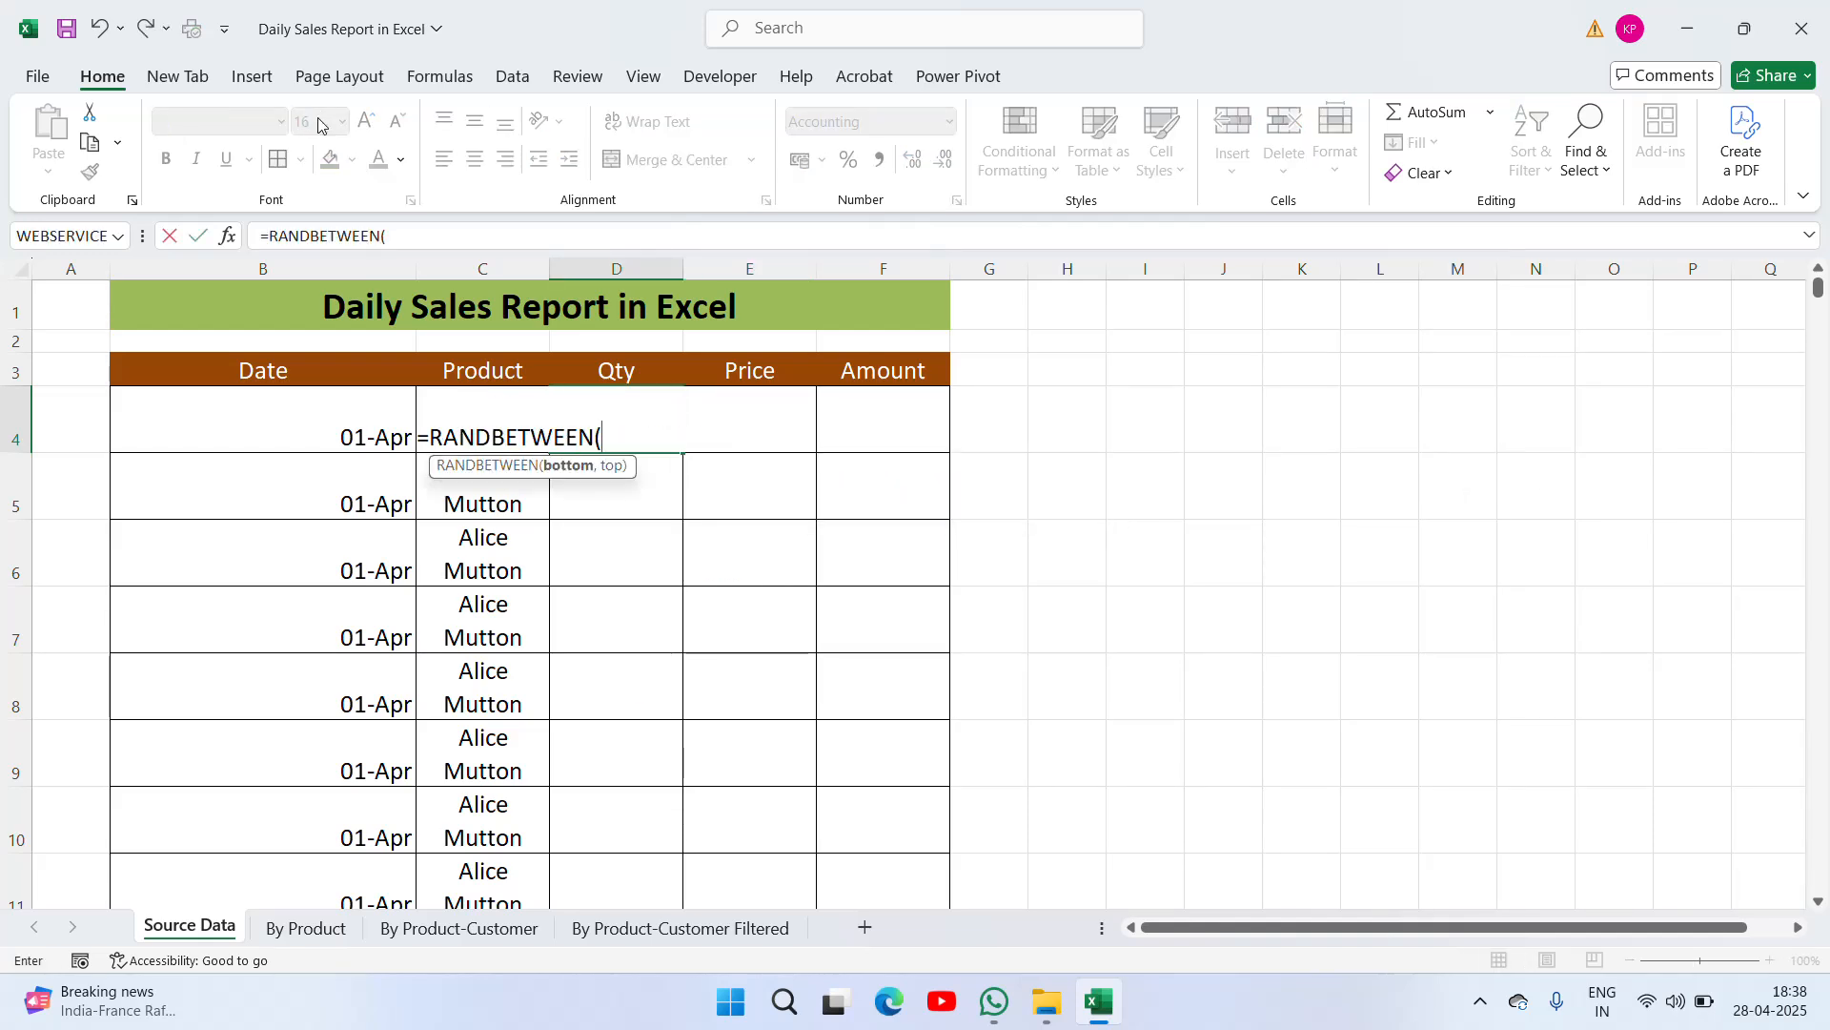
{"action": "type", "text": "3,5"}
{"action": "key", "text": "Return"}
Copy the random quantity formula from D4 down the Qty column through D280
{"action": "key", "text": "Up"}
{"action": "key", "text": "ctrl+c"}
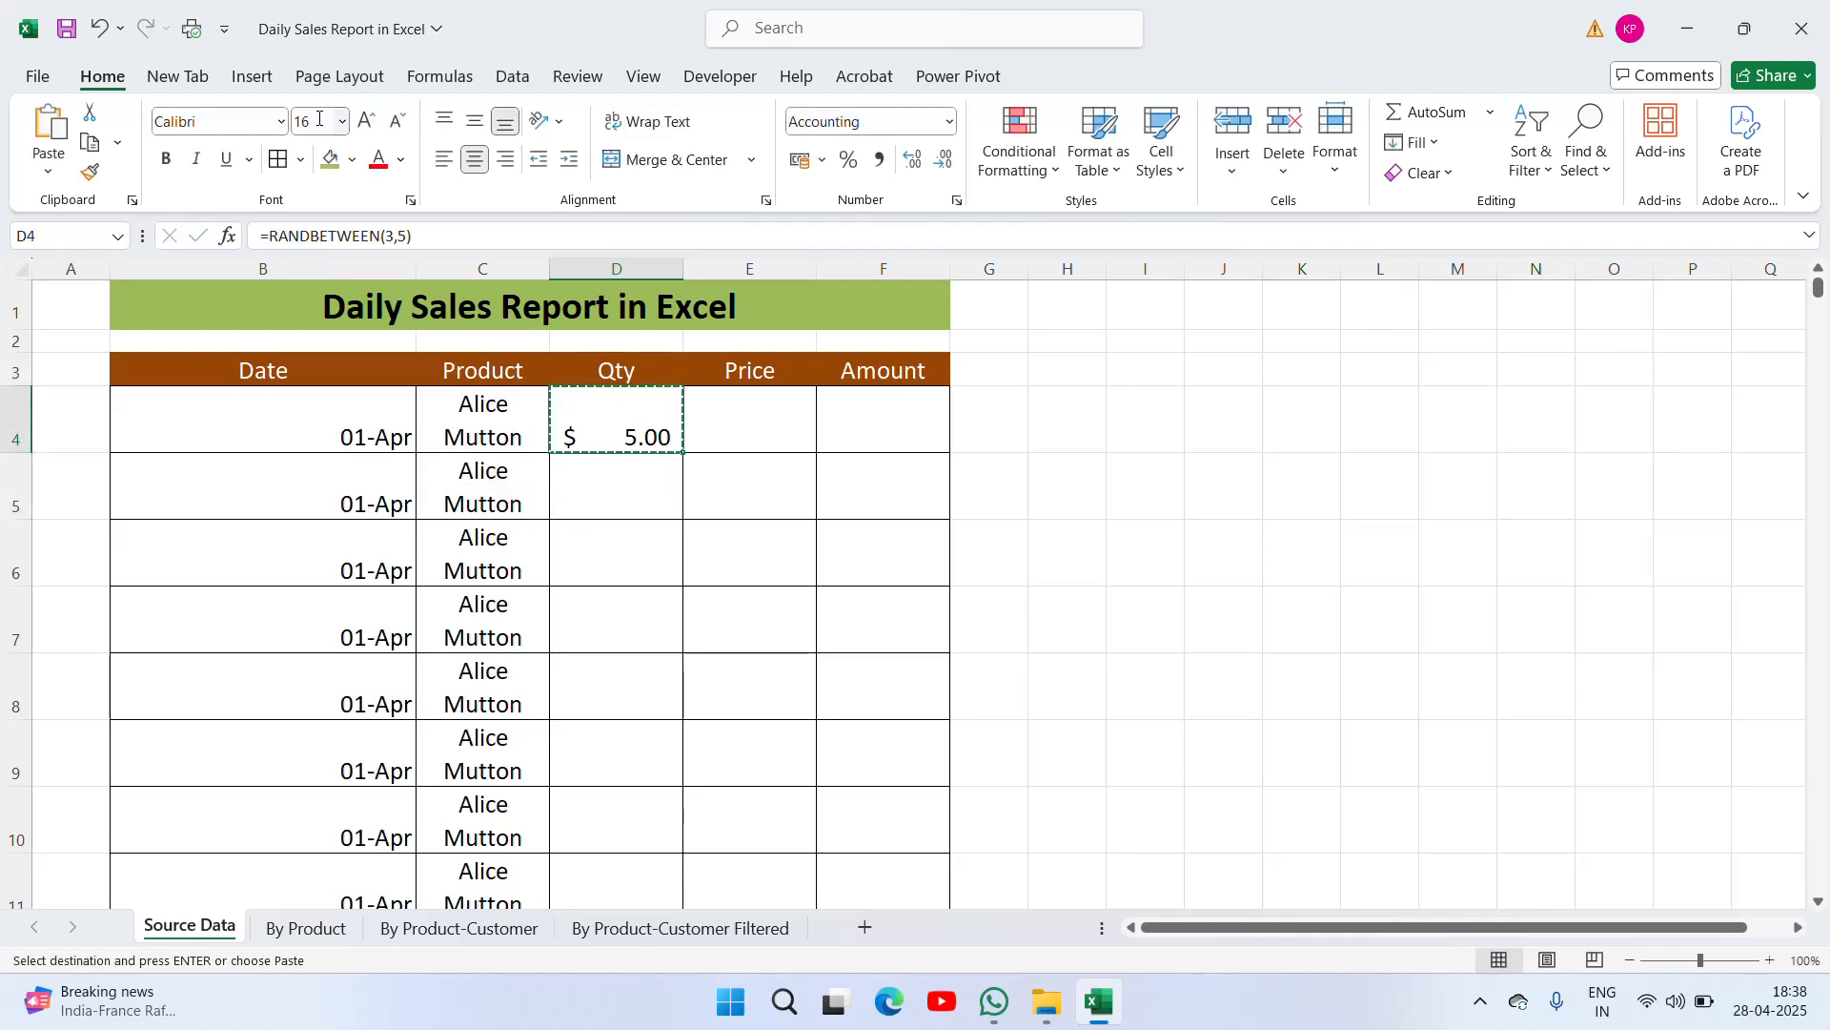
{"action": "key", "text": "Left"}
{"action": "key", "text": "ctrl+Down"}
{"action": "key", "text": "Right"}
{"action": "key", "text": "ctrl+shift+Up"}
{"action": "key", "text": "ctrl+v"}
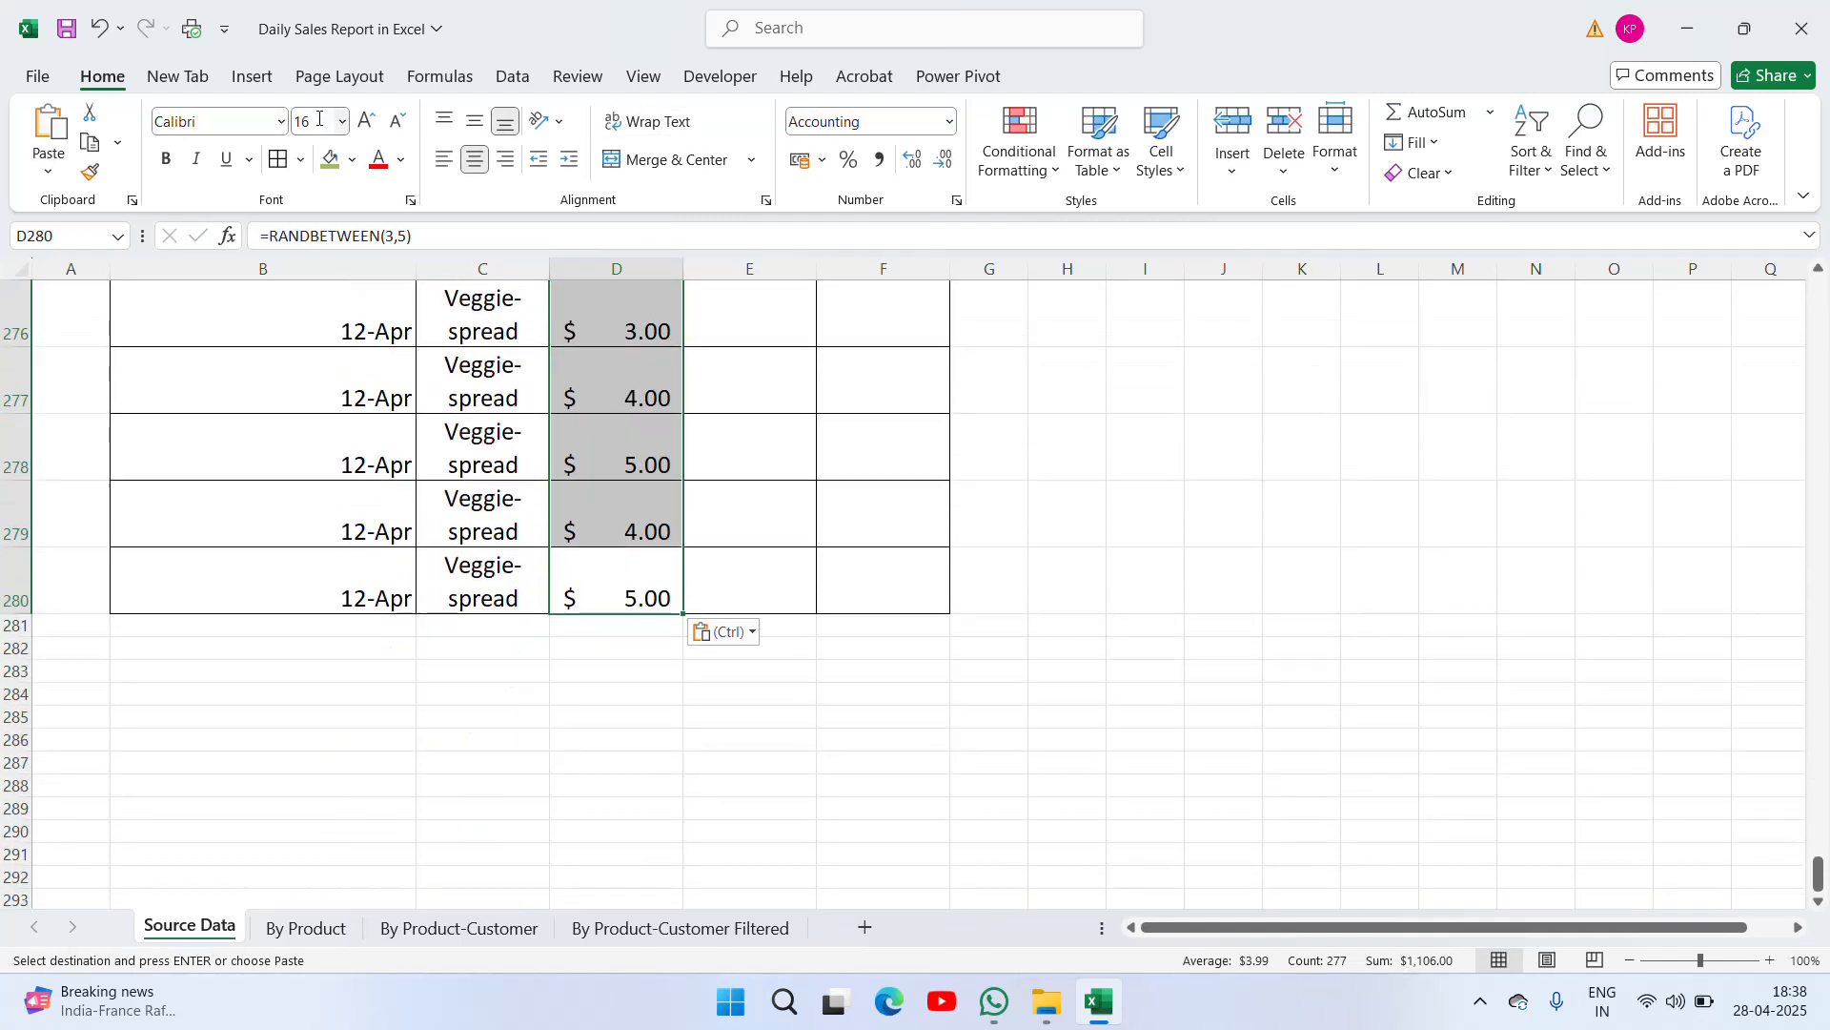
{"action": "key", "text": "Escape"}
Format the Qty values in D4:D280 as Number with no decimal places
{"action": "key", "text": "ctrl+Up"}
{"action": "key", "text": "Down"}
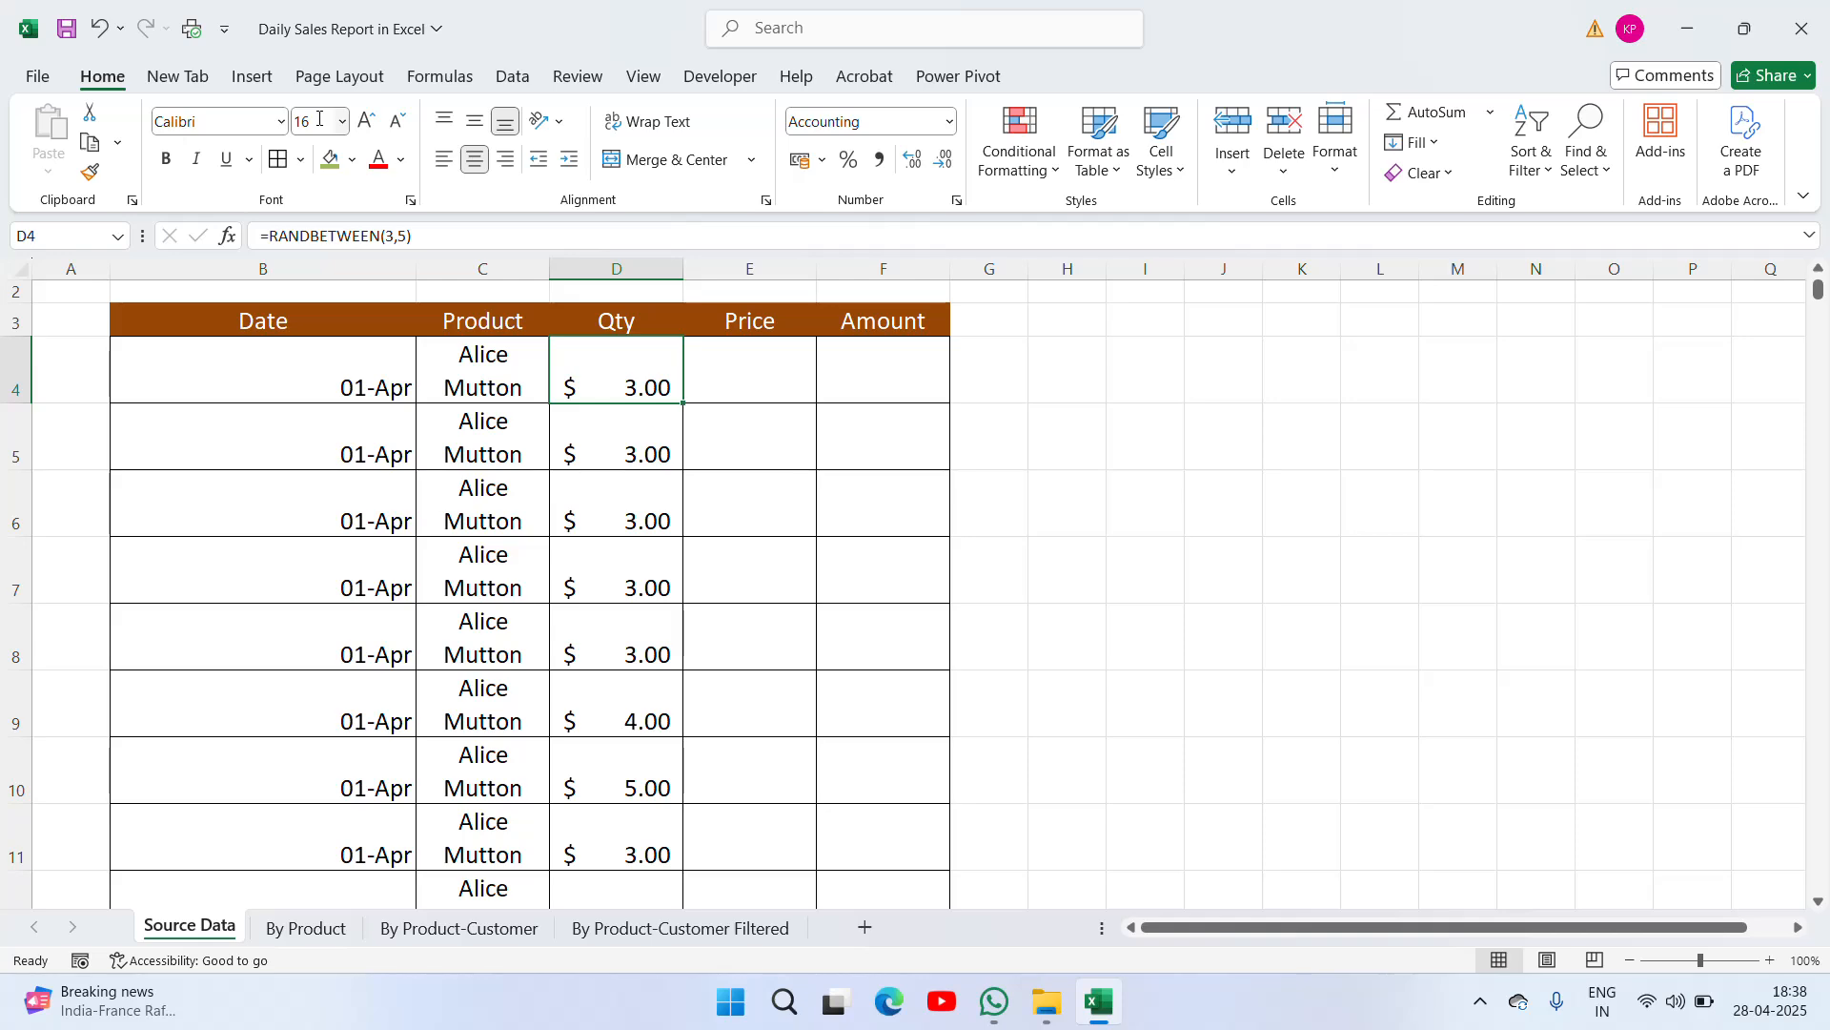
{"action": "key", "text": "ctrl+shift+Down"}
{"action": "key", "text": "ctrl+q"}
{"action": "key", "text": "Escape"}
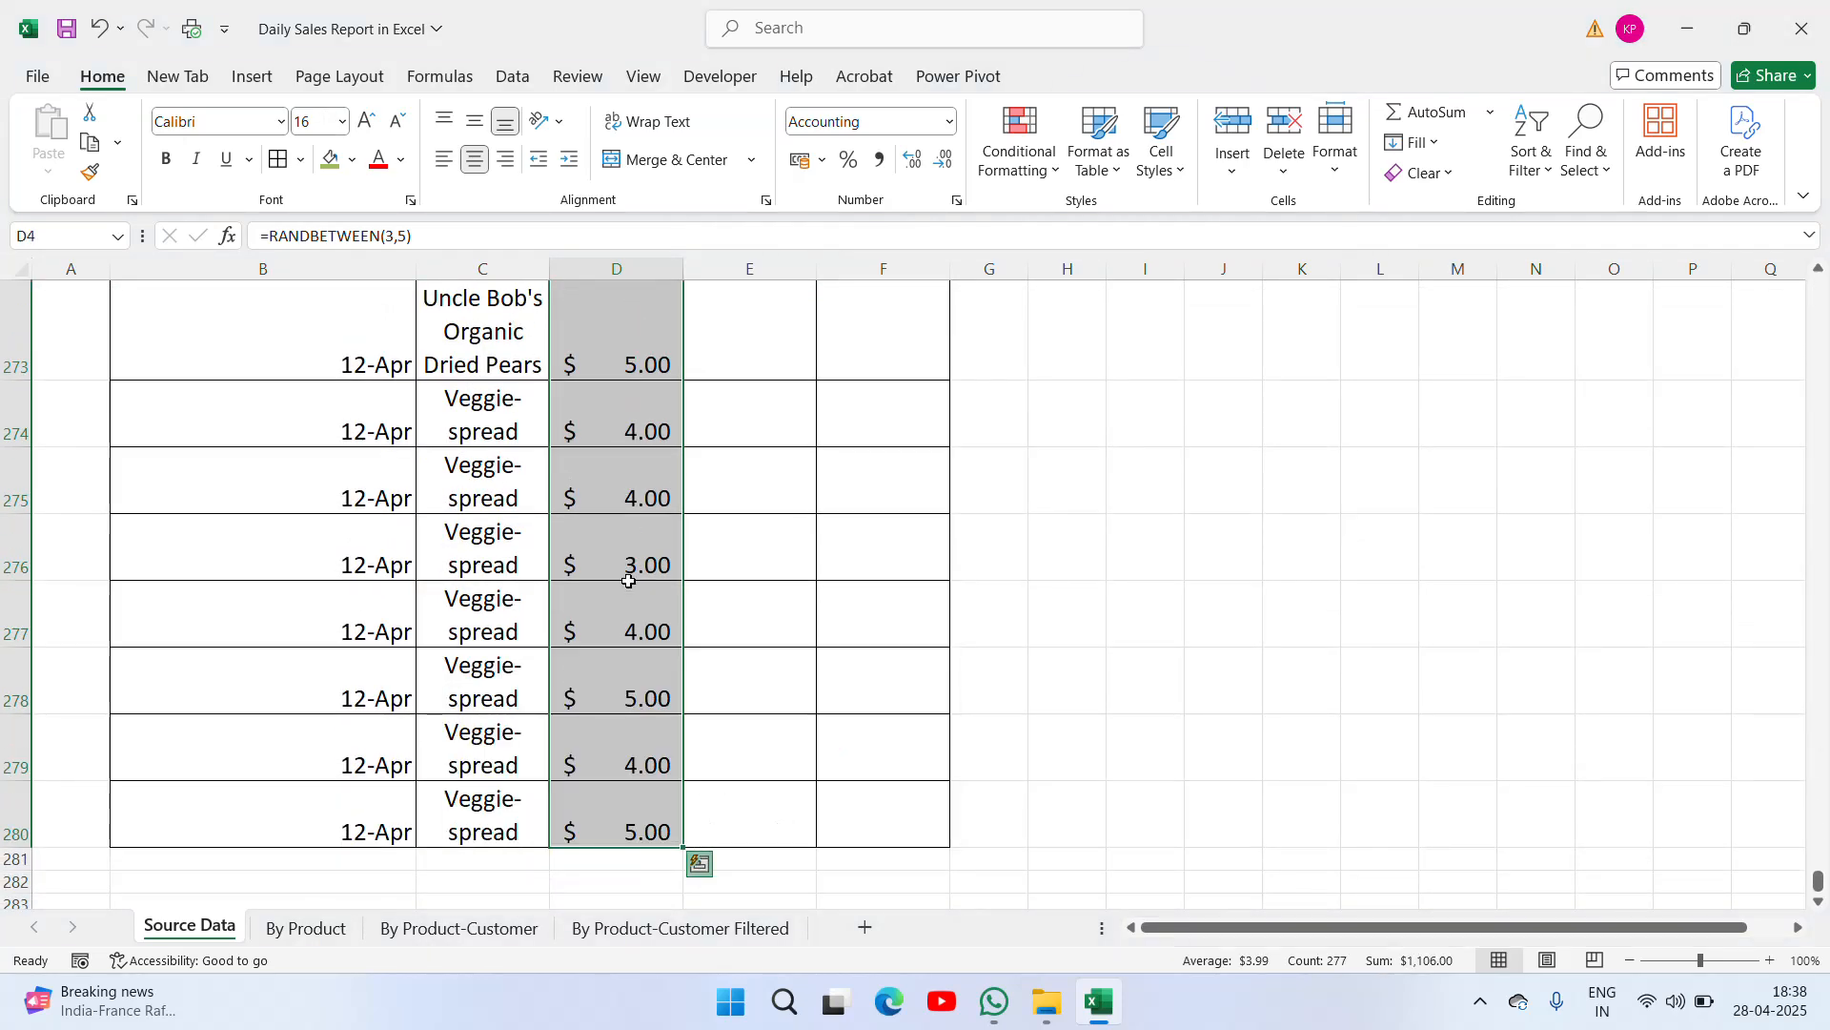
{"action": "right_click", "coordinate": [628, 580]}
{"action": "scroll", "coordinate": [796, 537], "scroll_direction": "up", "scroll_amount": 2}
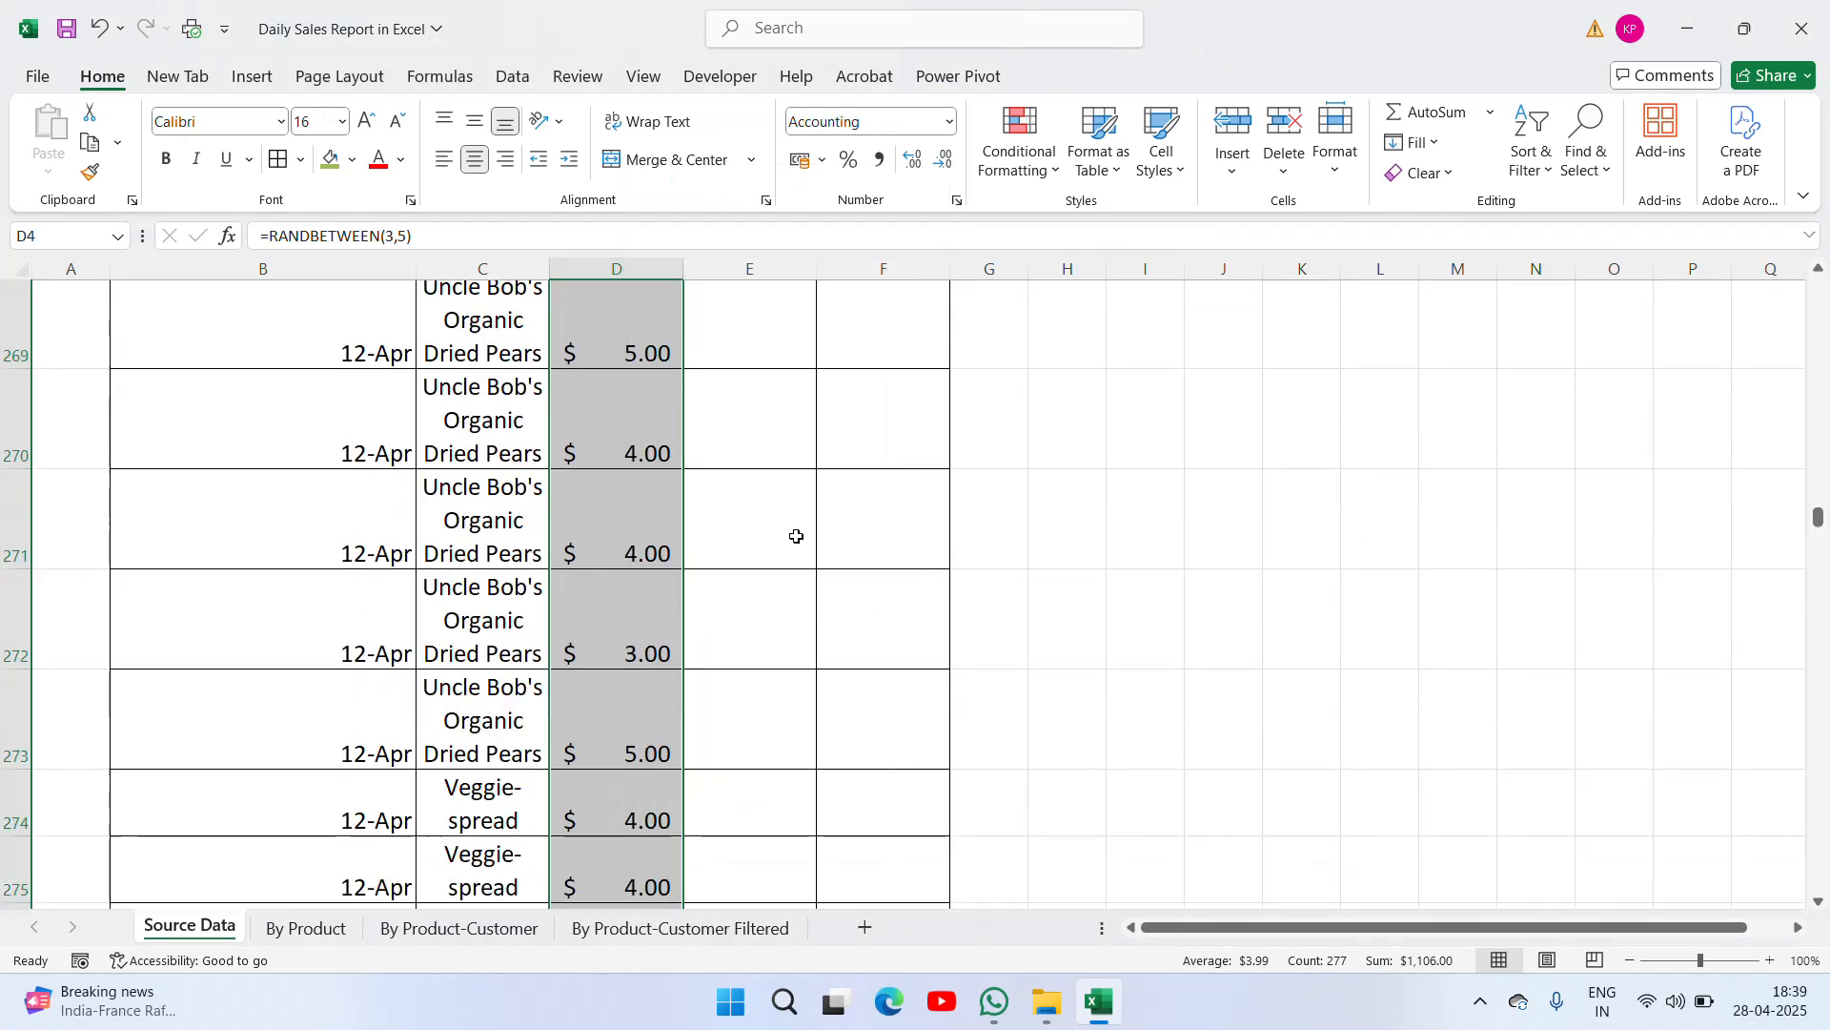
{"action": "left_click", "coordinate": [473, 496]}
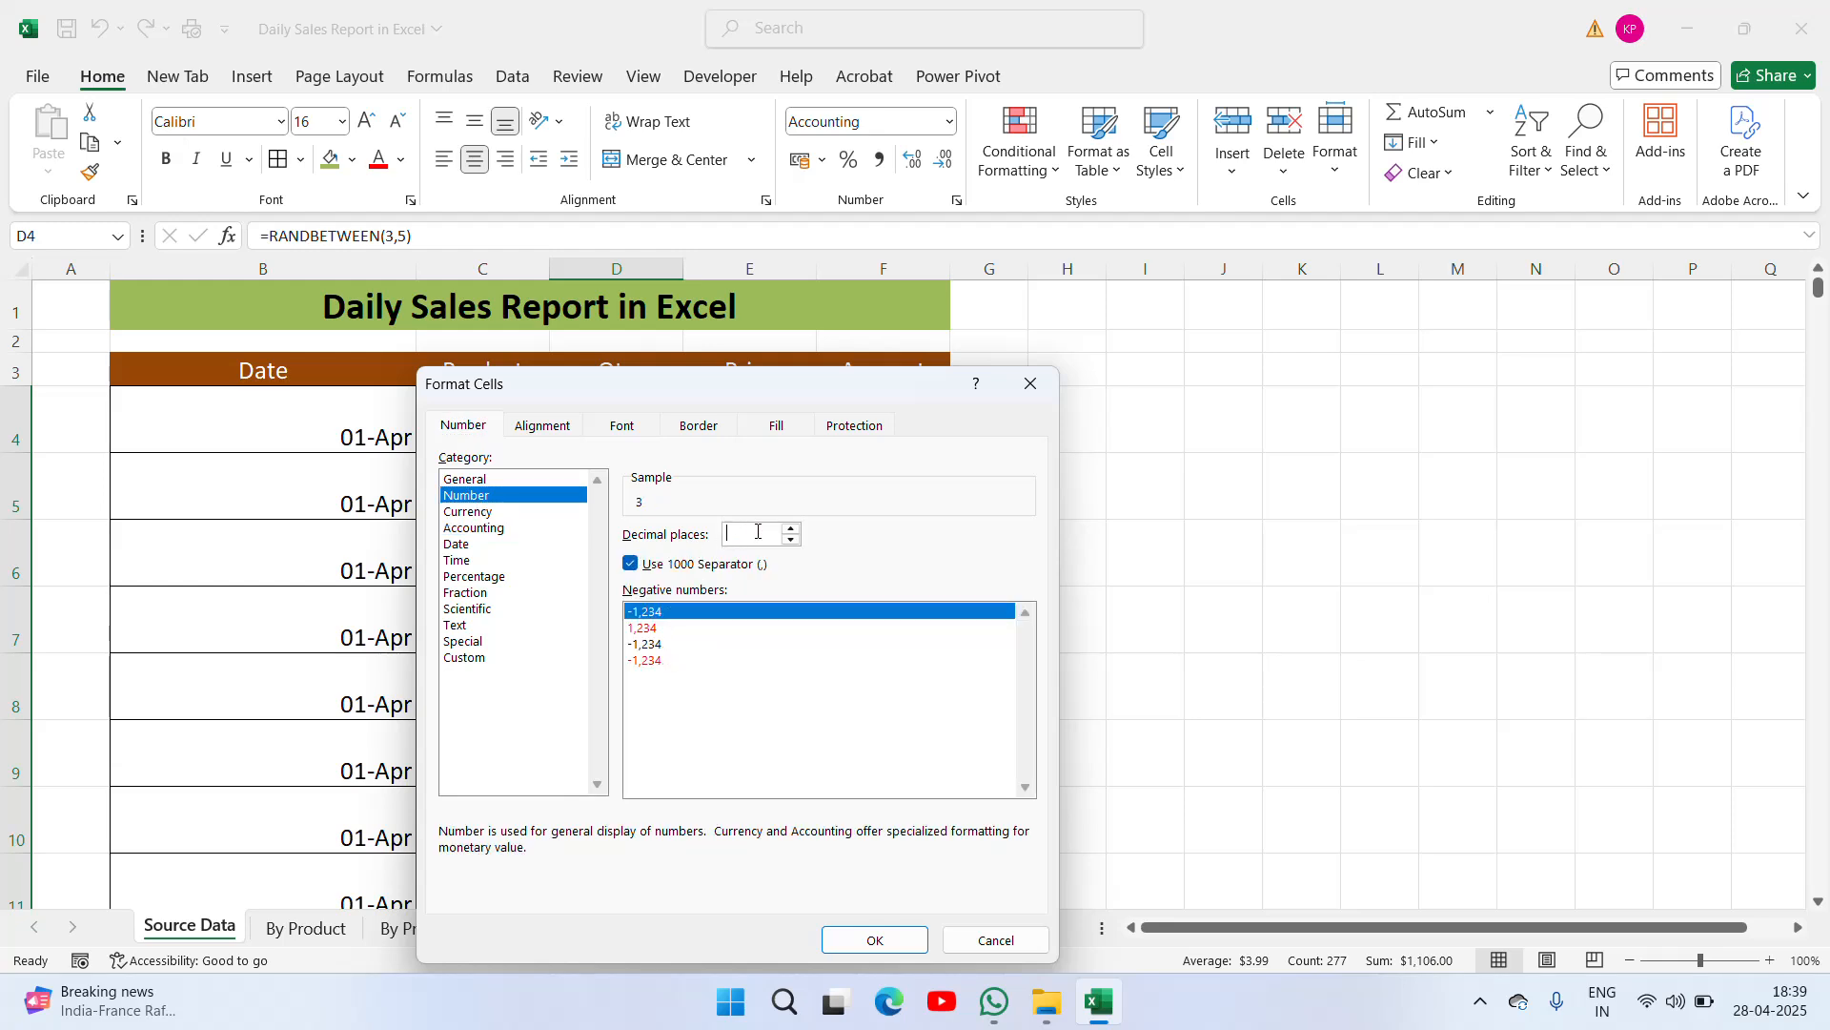
{"action": "left_click", "coordinate": [875, 941]}
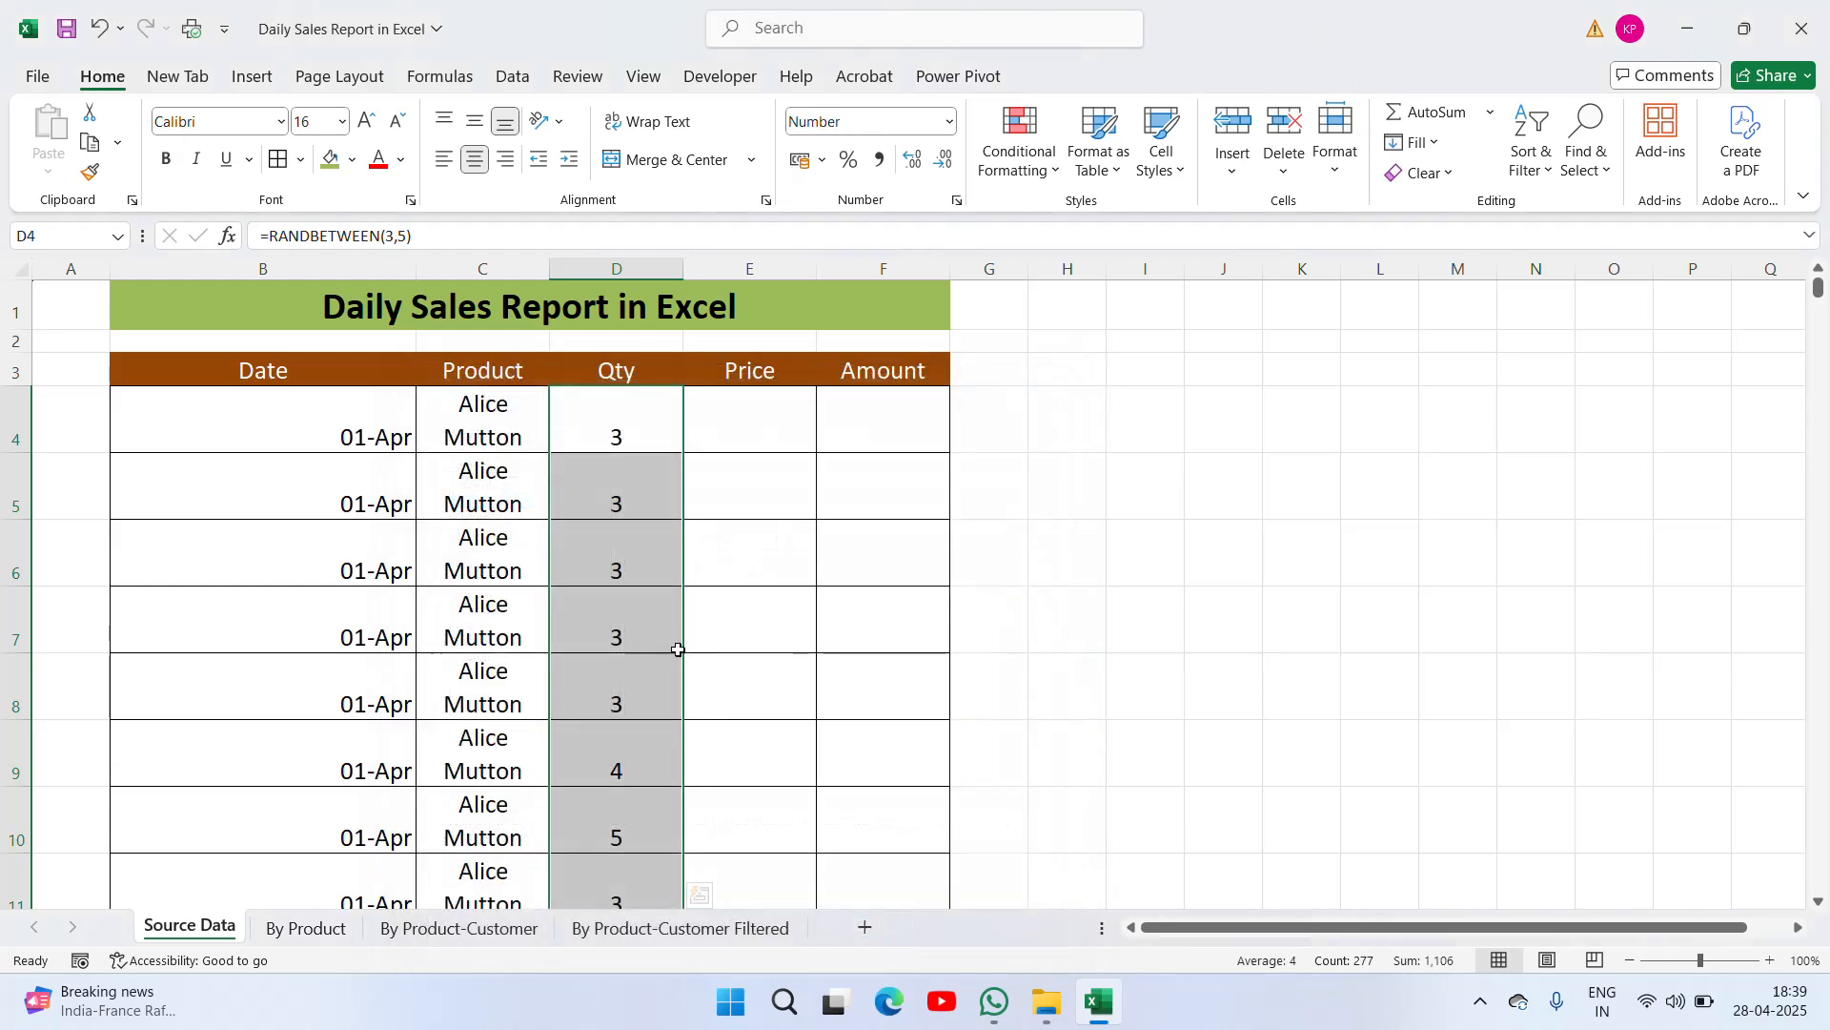
Enter the formula =RANDBETWEEN(1000,1500) in E4, the first cell of the Price column
{"action": "left_click", "coordinate": [634, 437]}
{"action": "key", "text": "Right"}
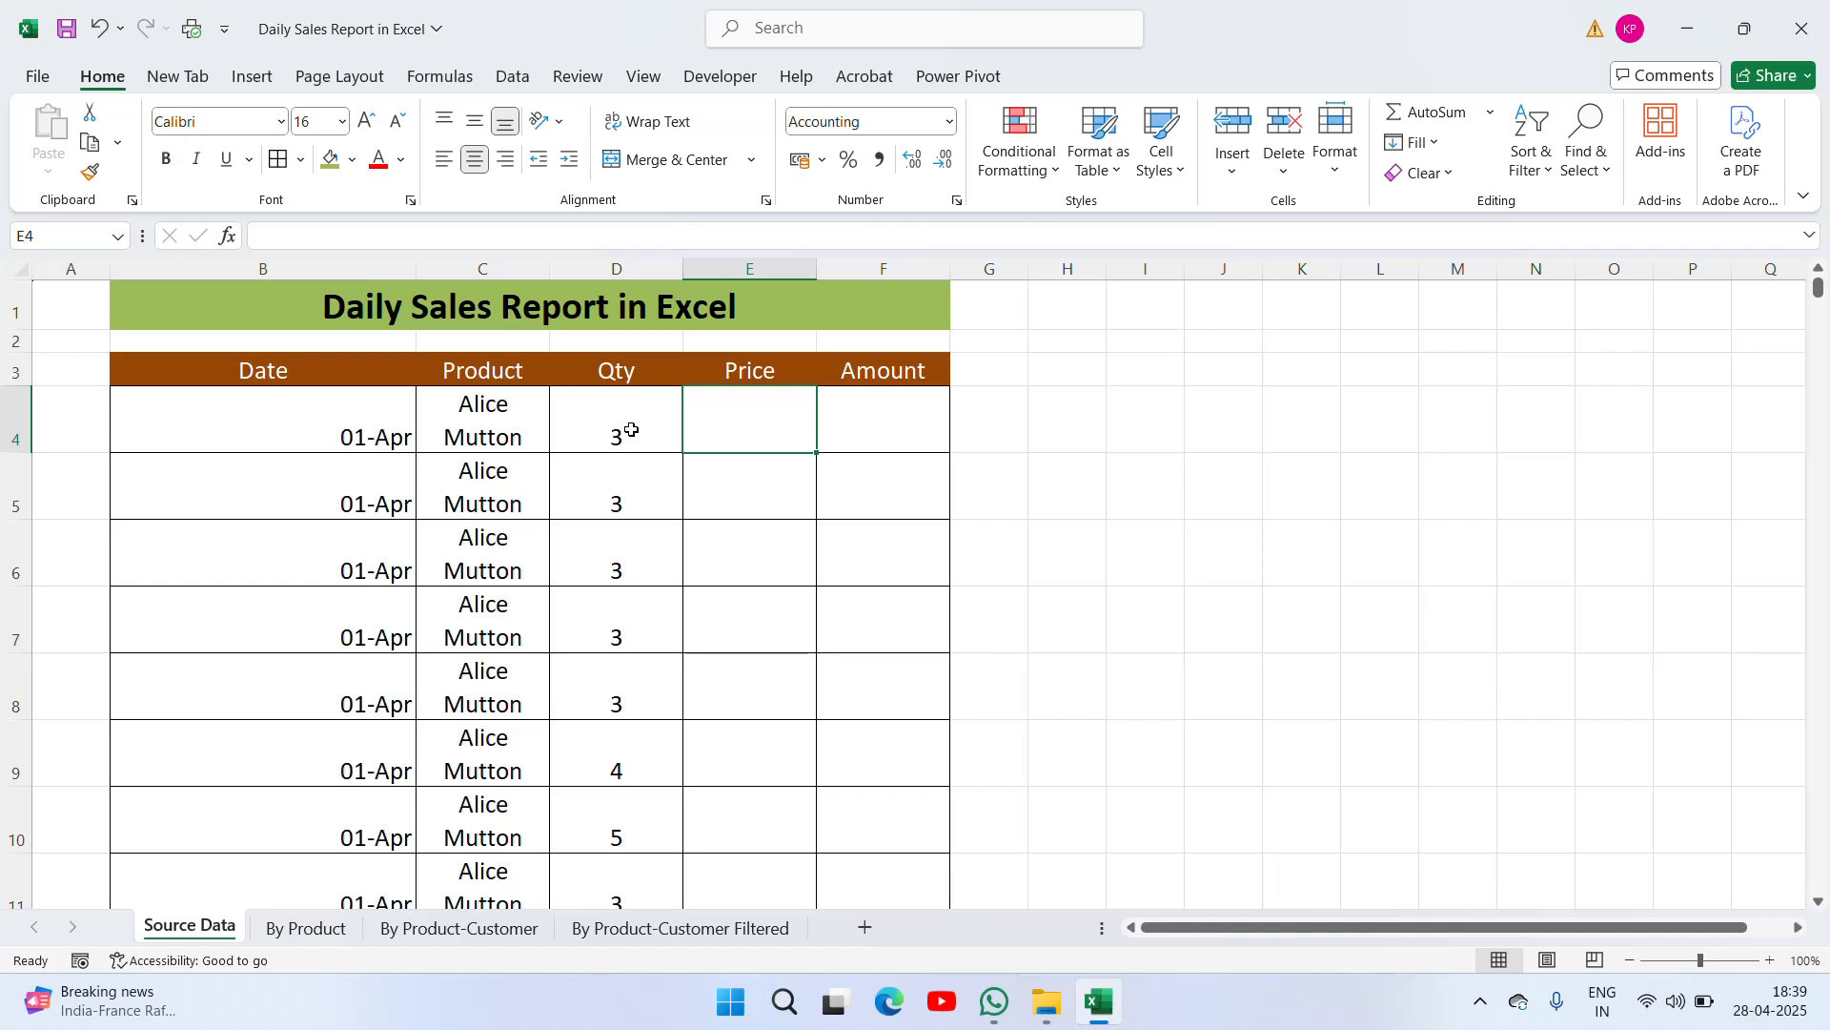
{"action": "type", "text": "="}
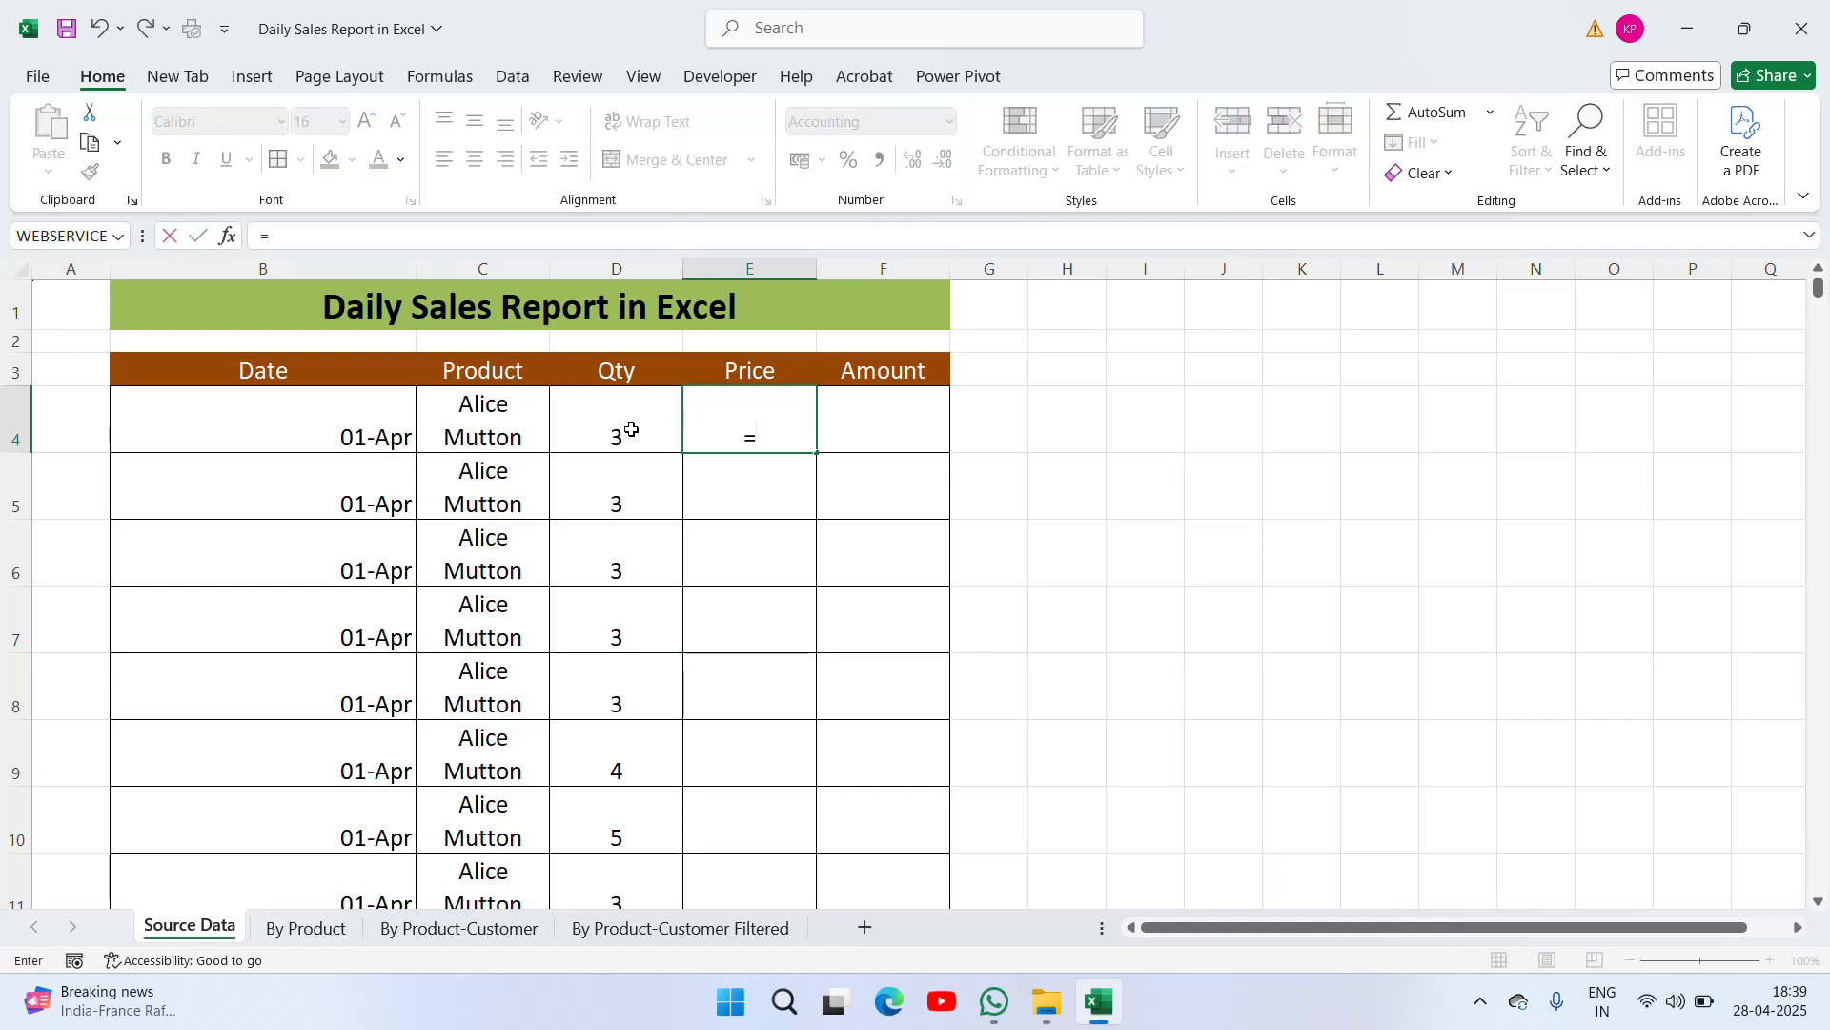
{"action": "type", "text": "rasnd"}
{"action": "key", "text": "BackSpace"}
{"action": "type", "text": "n"}
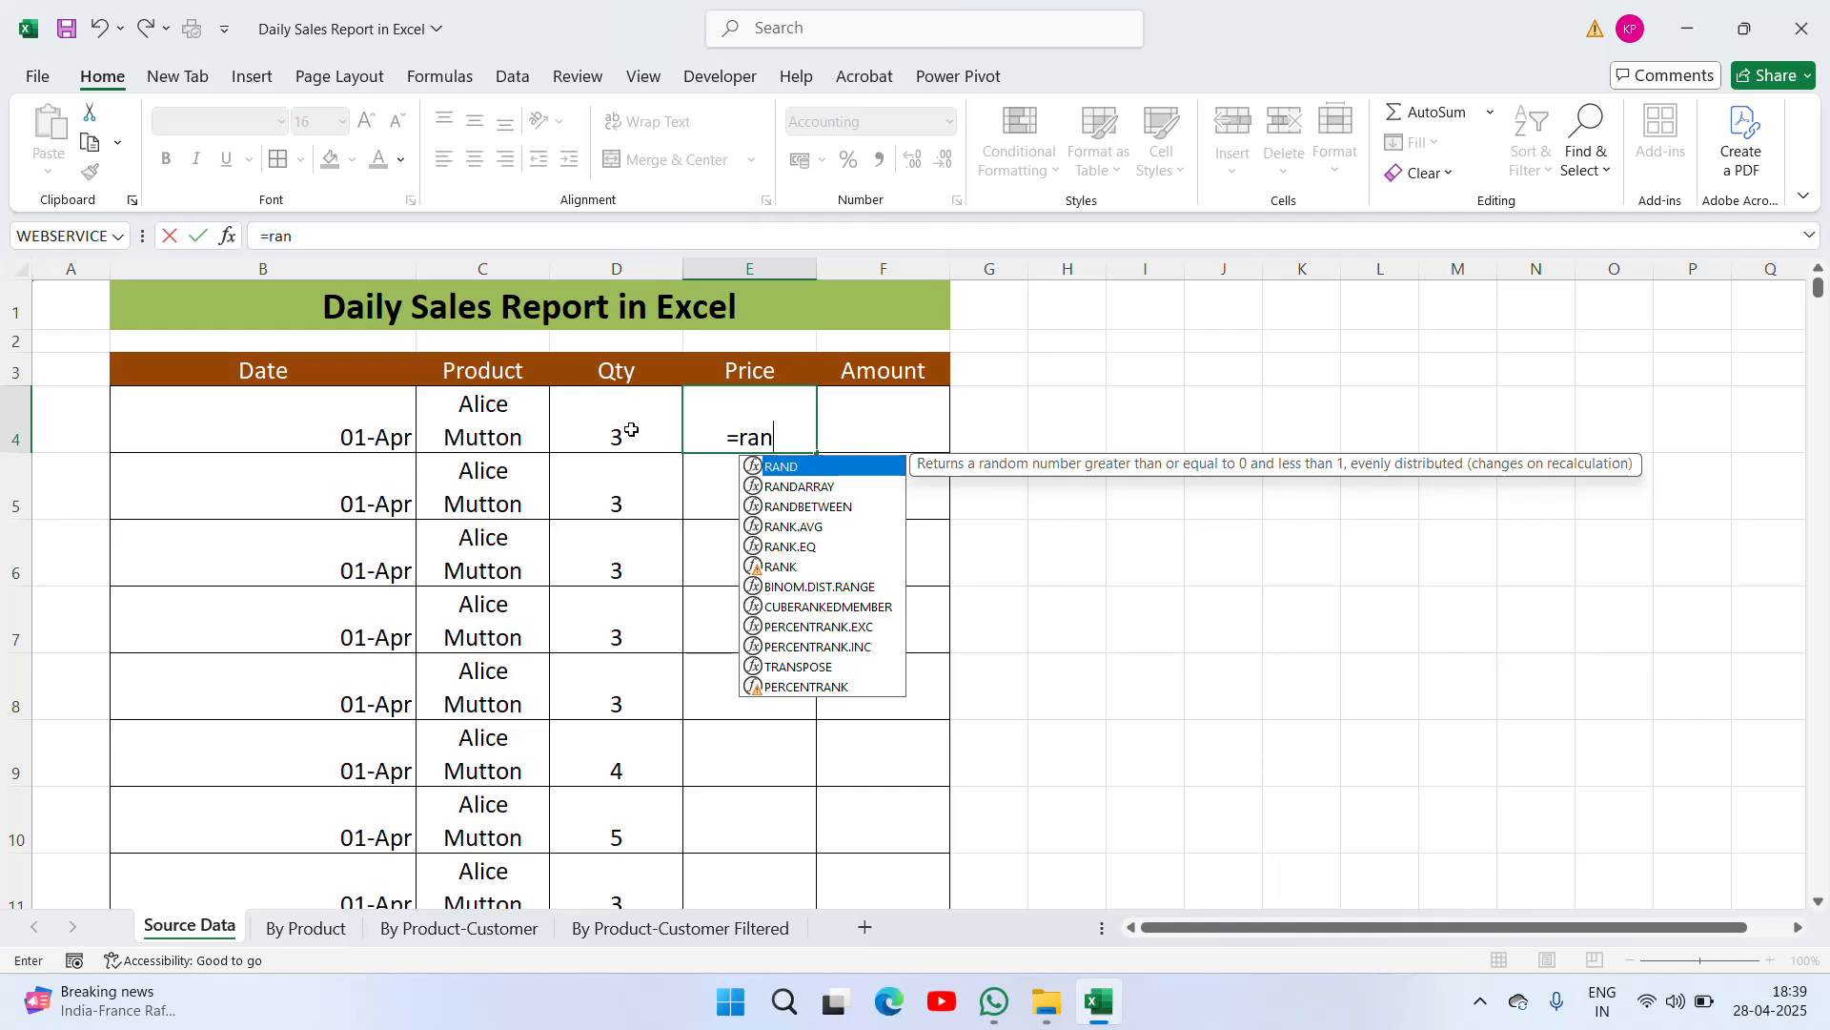
{"action": "key", "text": "Down"}
{"action": "key", "text": "Down"}
{"action": "key", "text": "Tab"}
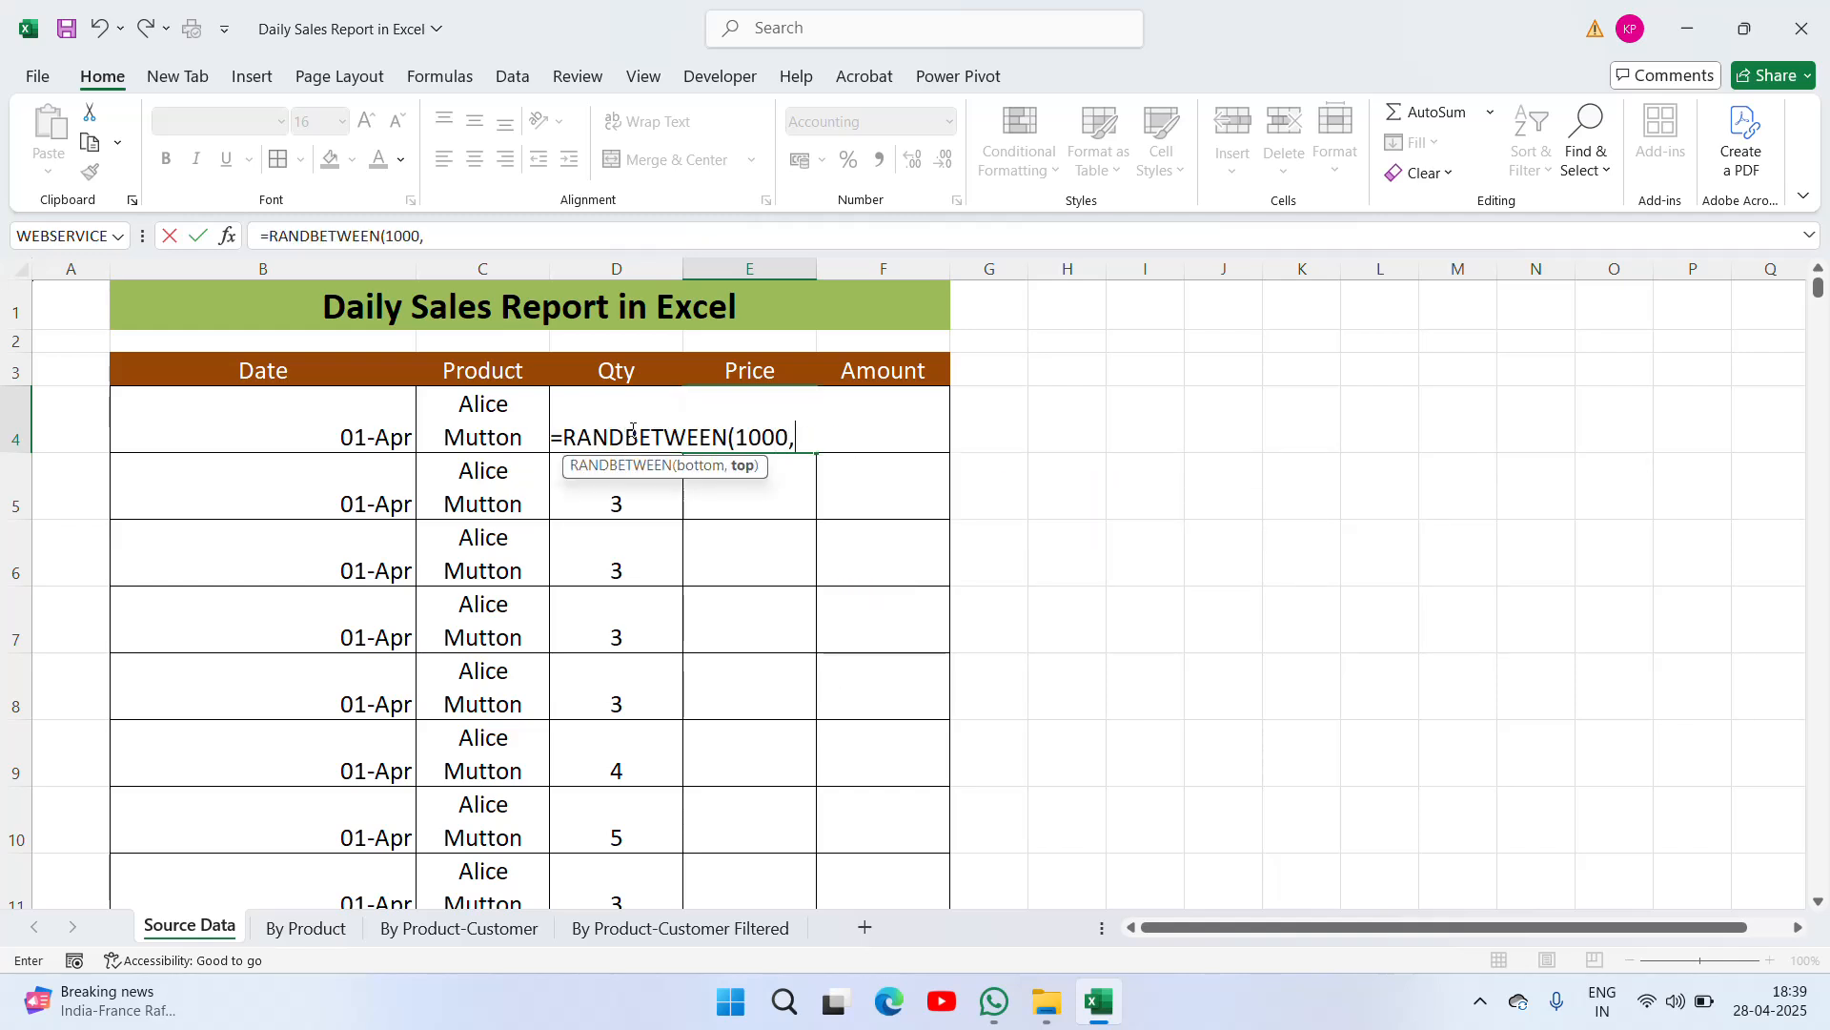
{"action": "type", "text": "1000,1500"}
{"action": "key", "text": "Return"}
Copy the random price formula from E4 down the Price column through E280
{"action": "key", "text": "Up"}
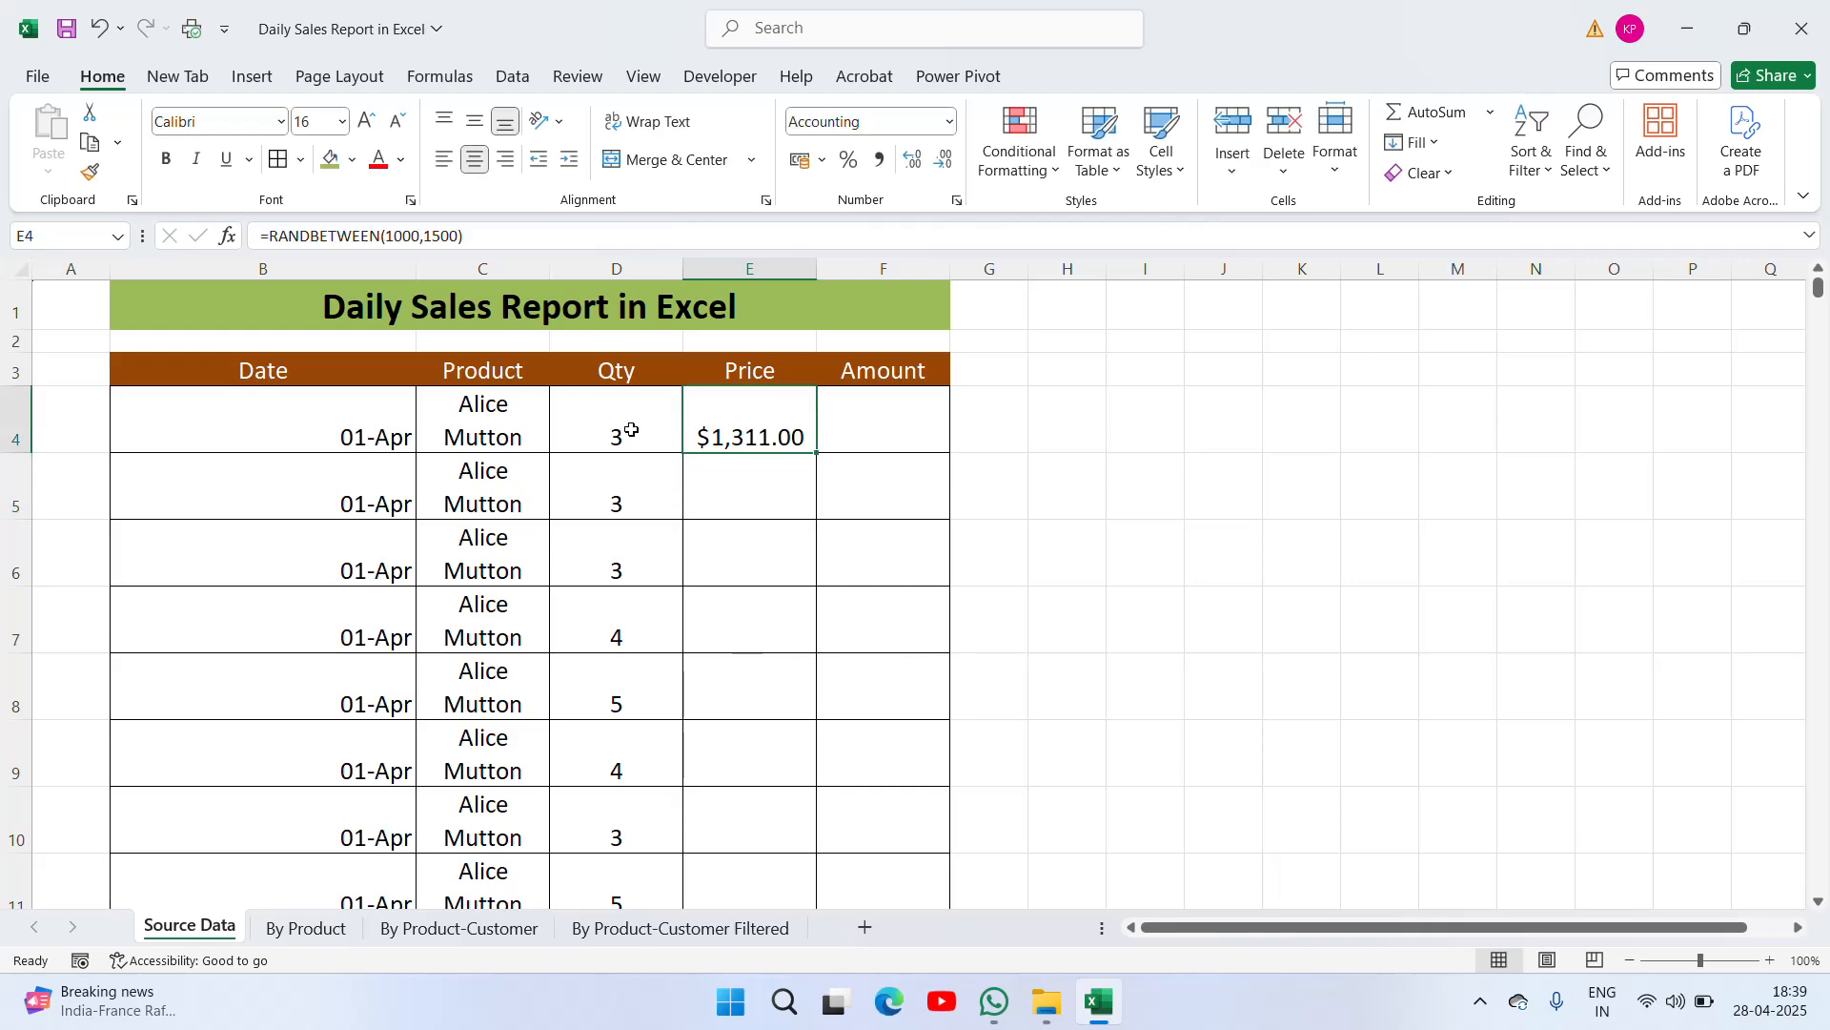
{"action": "key", "text": "ctrl+c"}
{"action": "key", "text": "Left"}
{"action": "key", "text": "ctrl+Down"}
{"action": "key", "text": "Right"}
{"action": "key", "text": "ctrl+shift+Up"}
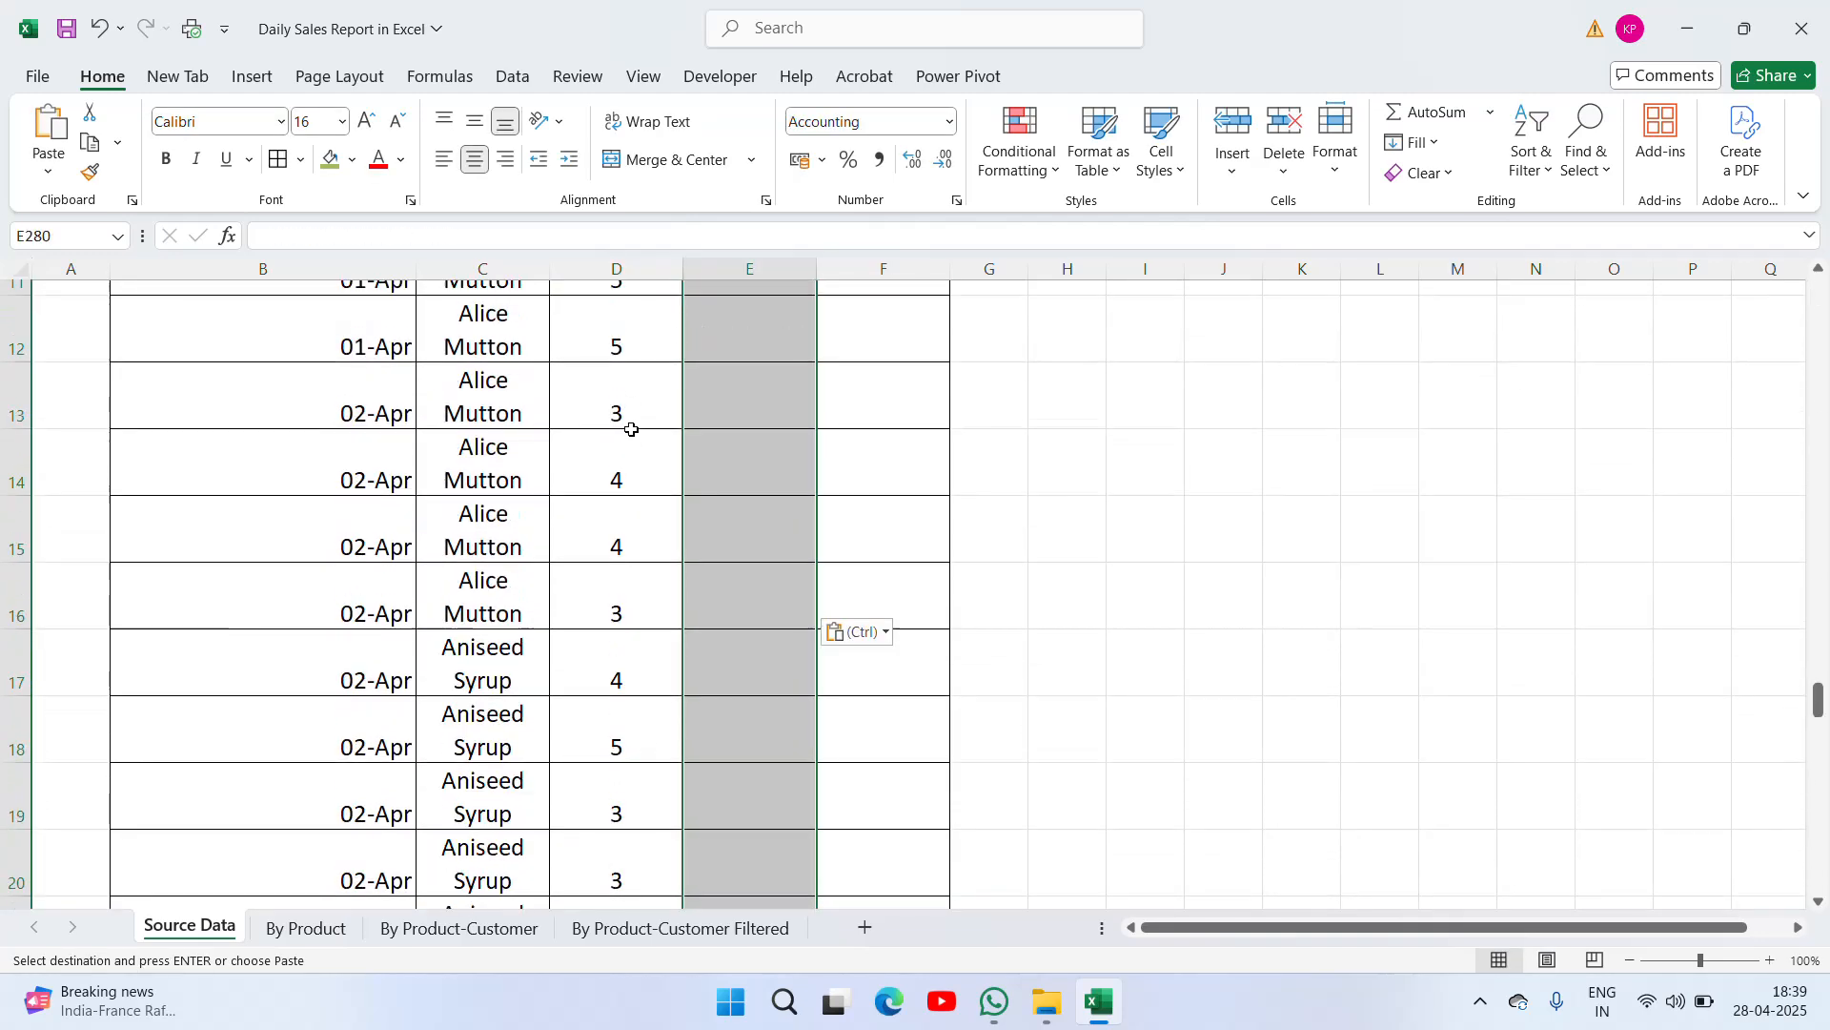
{"action": "key", "text": "Return"}
Replace the random formulas in the Price column, E4:E280, with fixed values by pasting them as values
{"action": "key", "text": "ctrl+Up"}
{"action": "key", "text": "Down"}
{"action": "key", "text": "Down"}
{"action": "key", "text": "ctrl+shift+Down"}
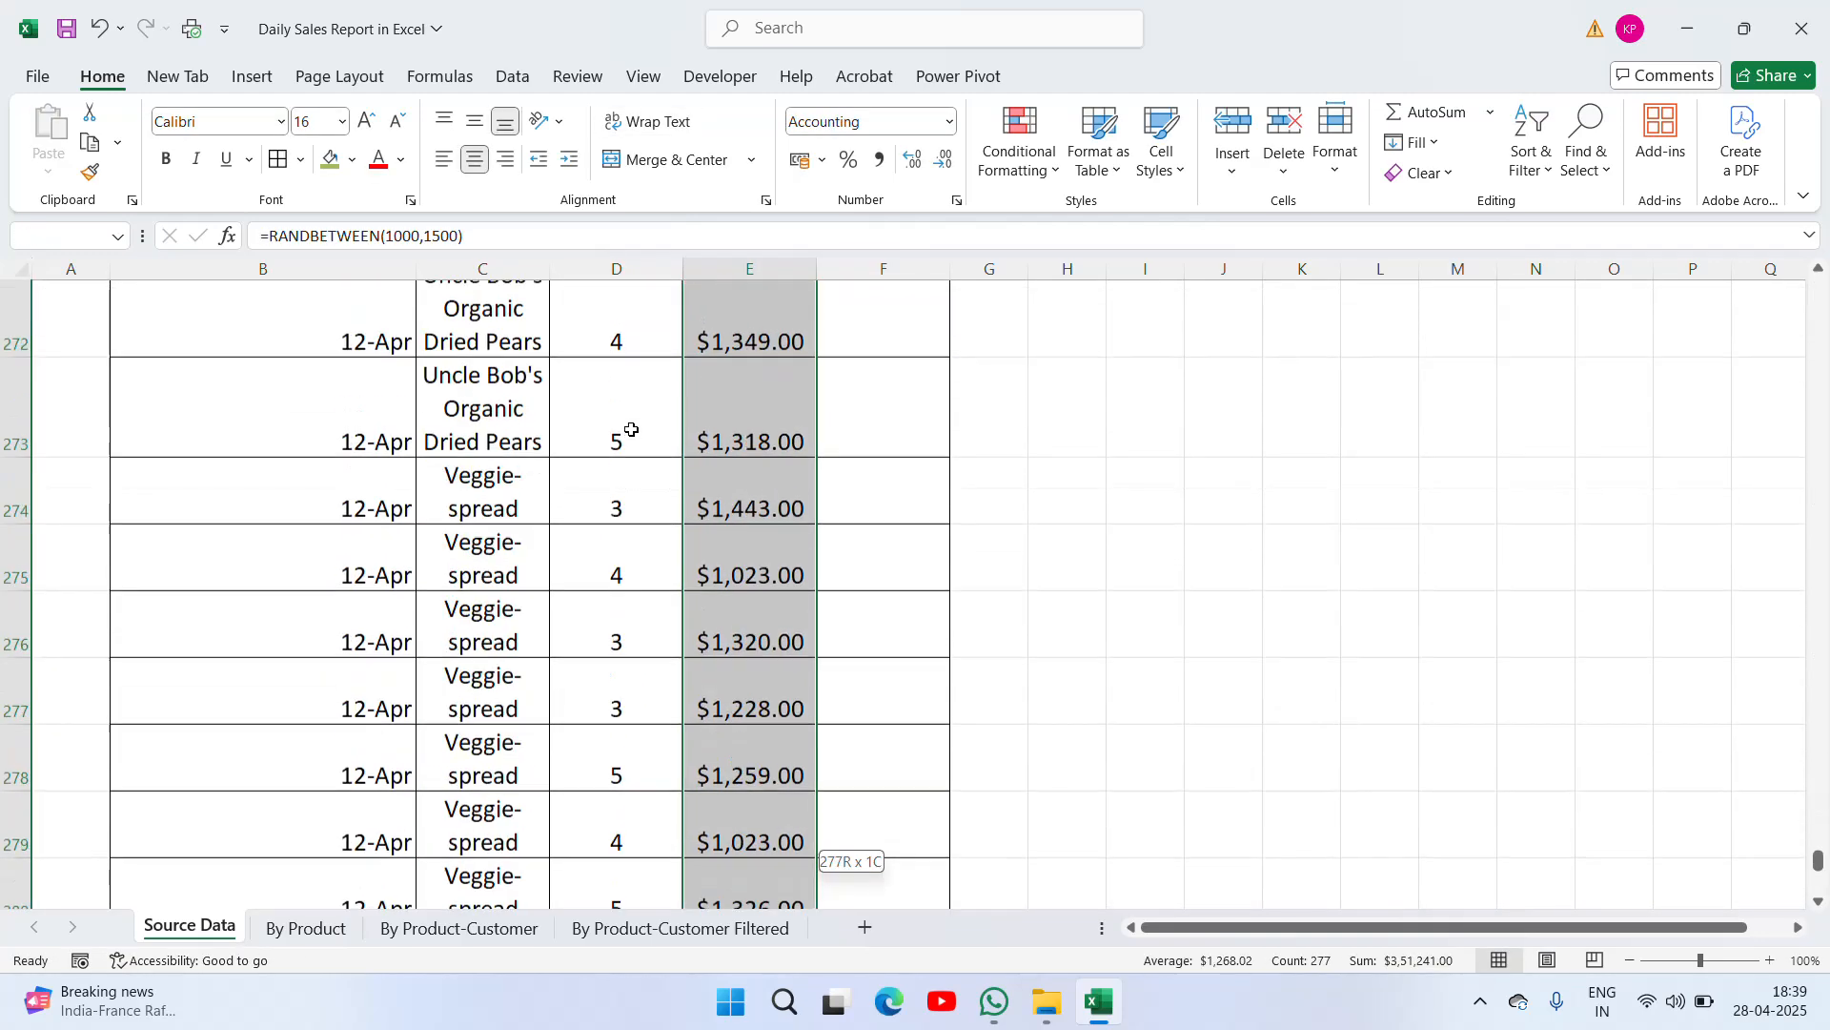
{"action": "key", "text": "ctrl+c"}
{"action": "key", "text": "ctrl+q"}
{"action": "scroll", "coordinate": [755, 586], "scroll_direction": "up", "scroll_amount": 20}
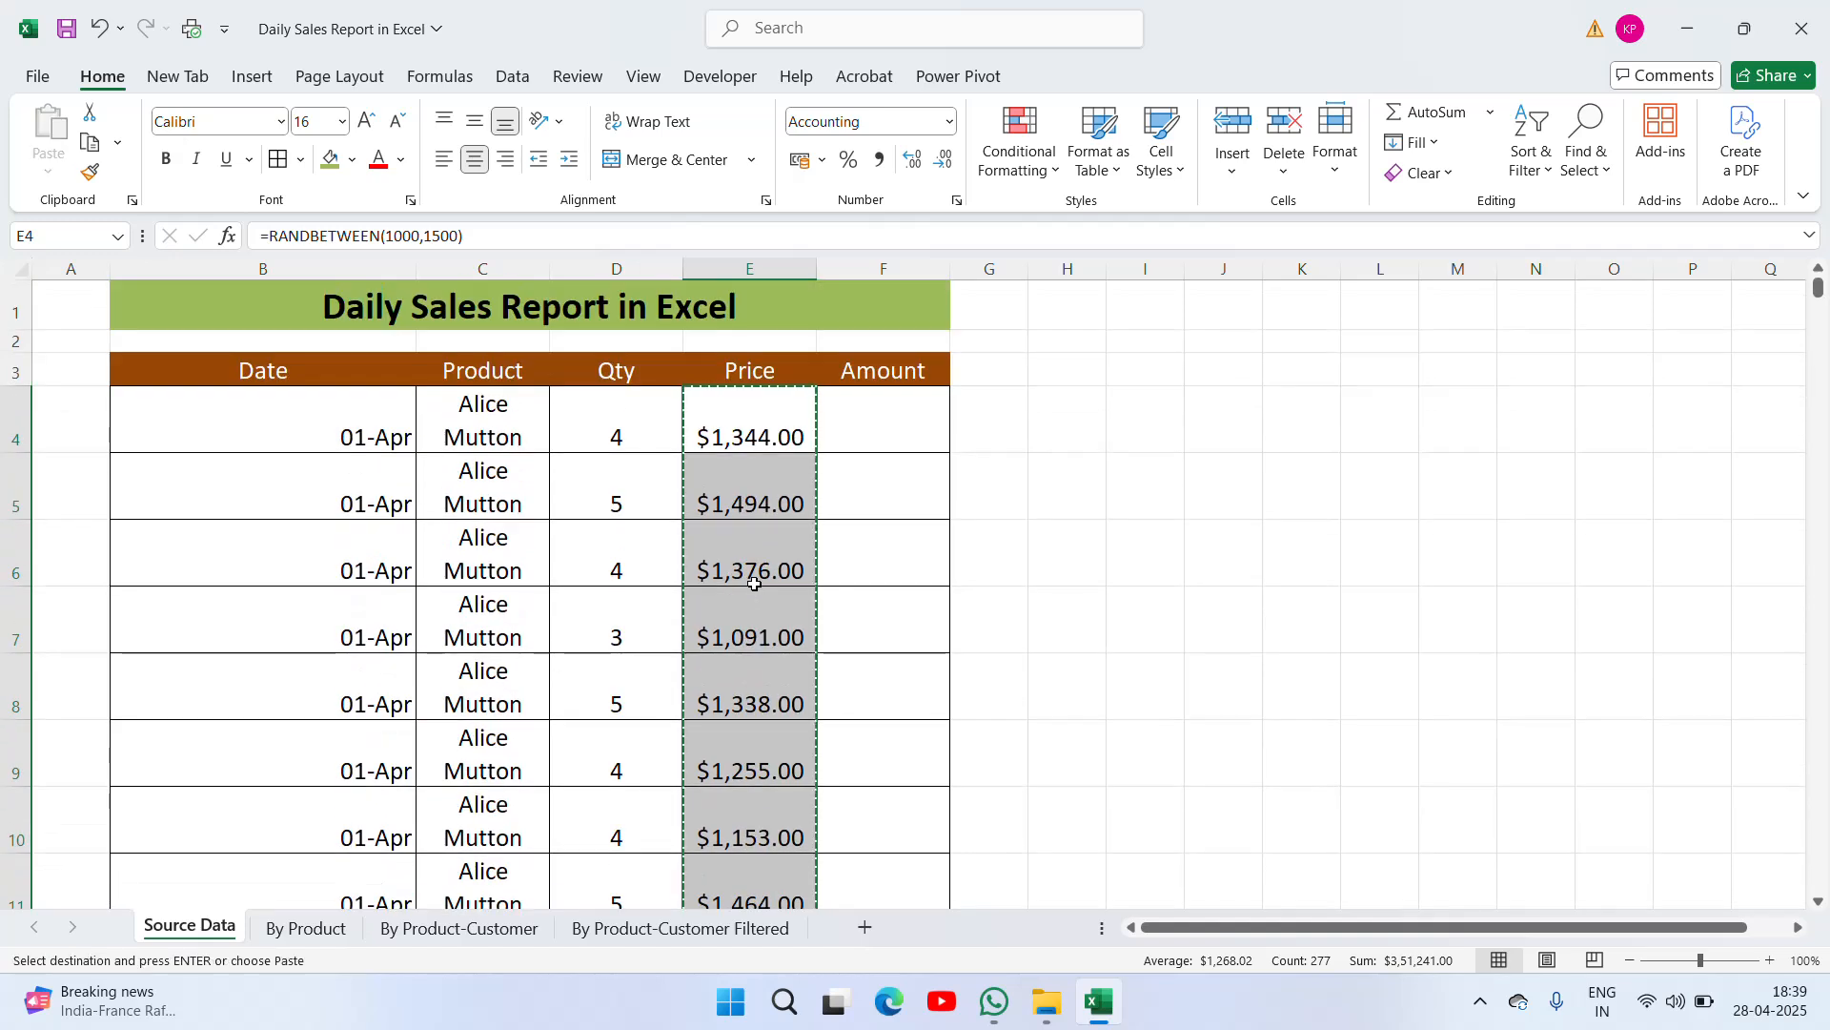
{"action": "right_click", "coordinate": [753, 575]}
{"action": "left_click", "coordinate": [849, 417]}
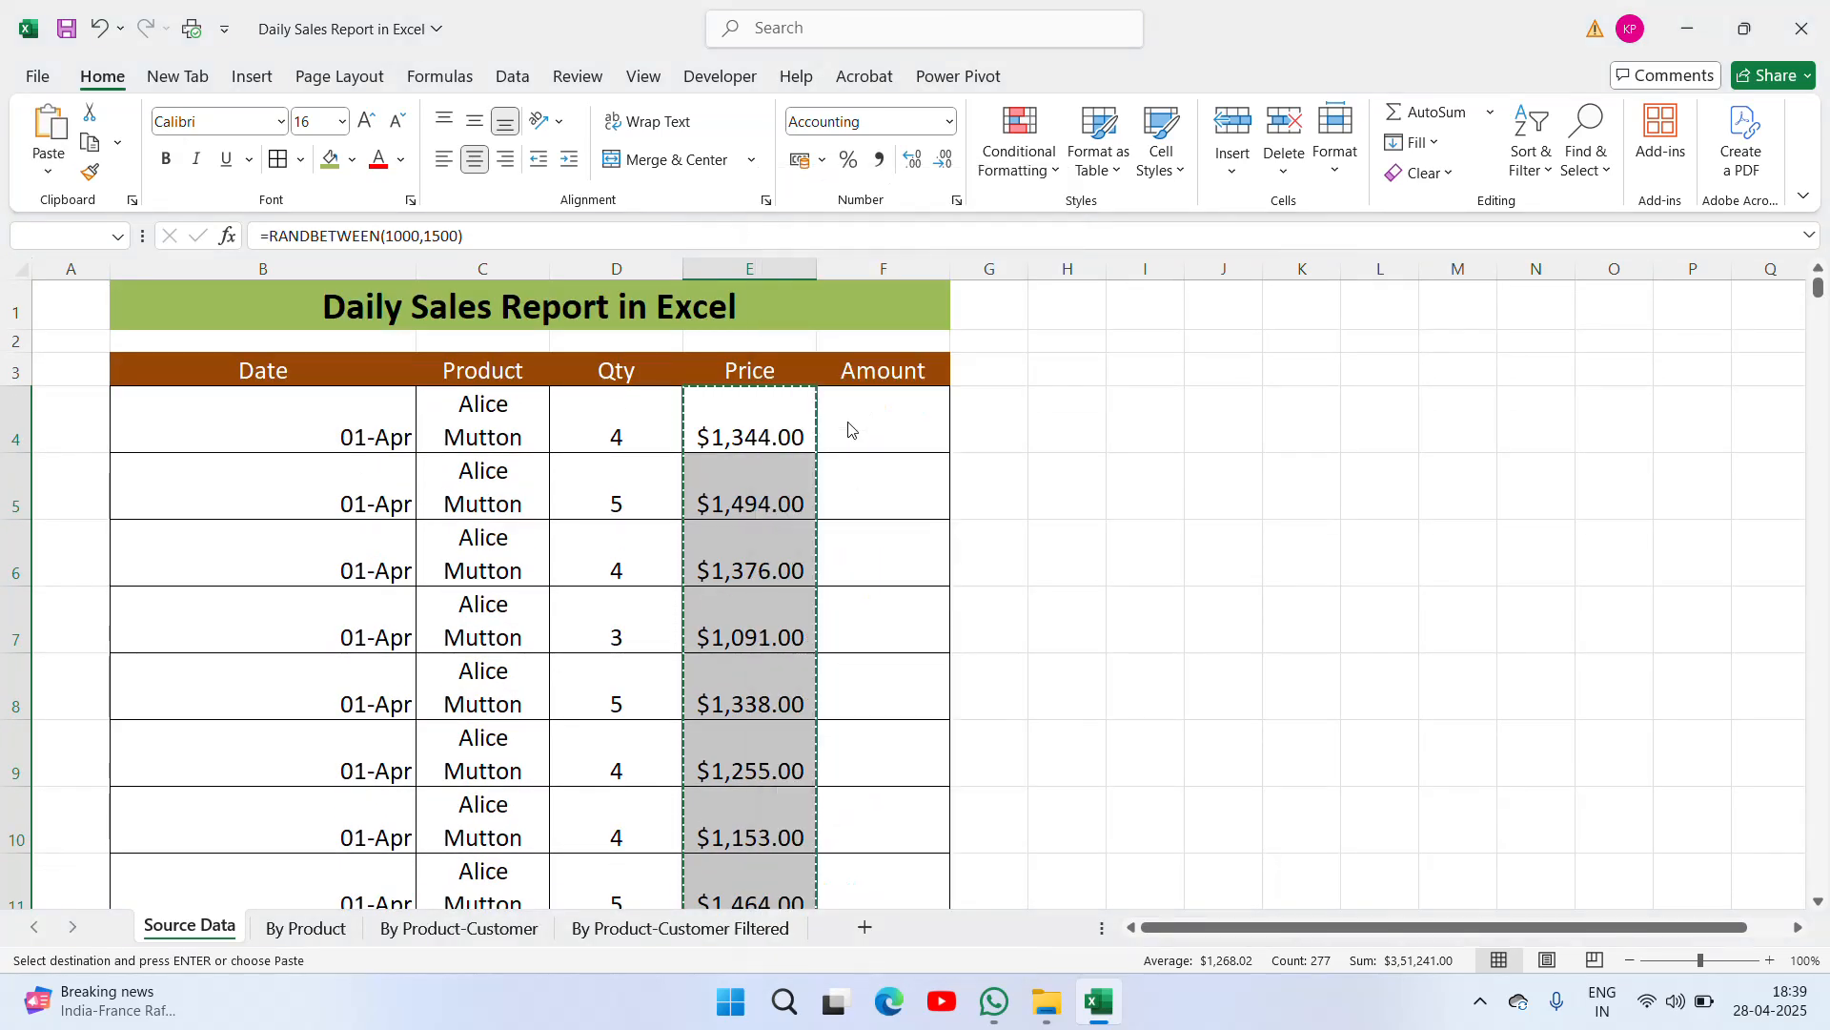
{"action": "key", "text": "Escape"}
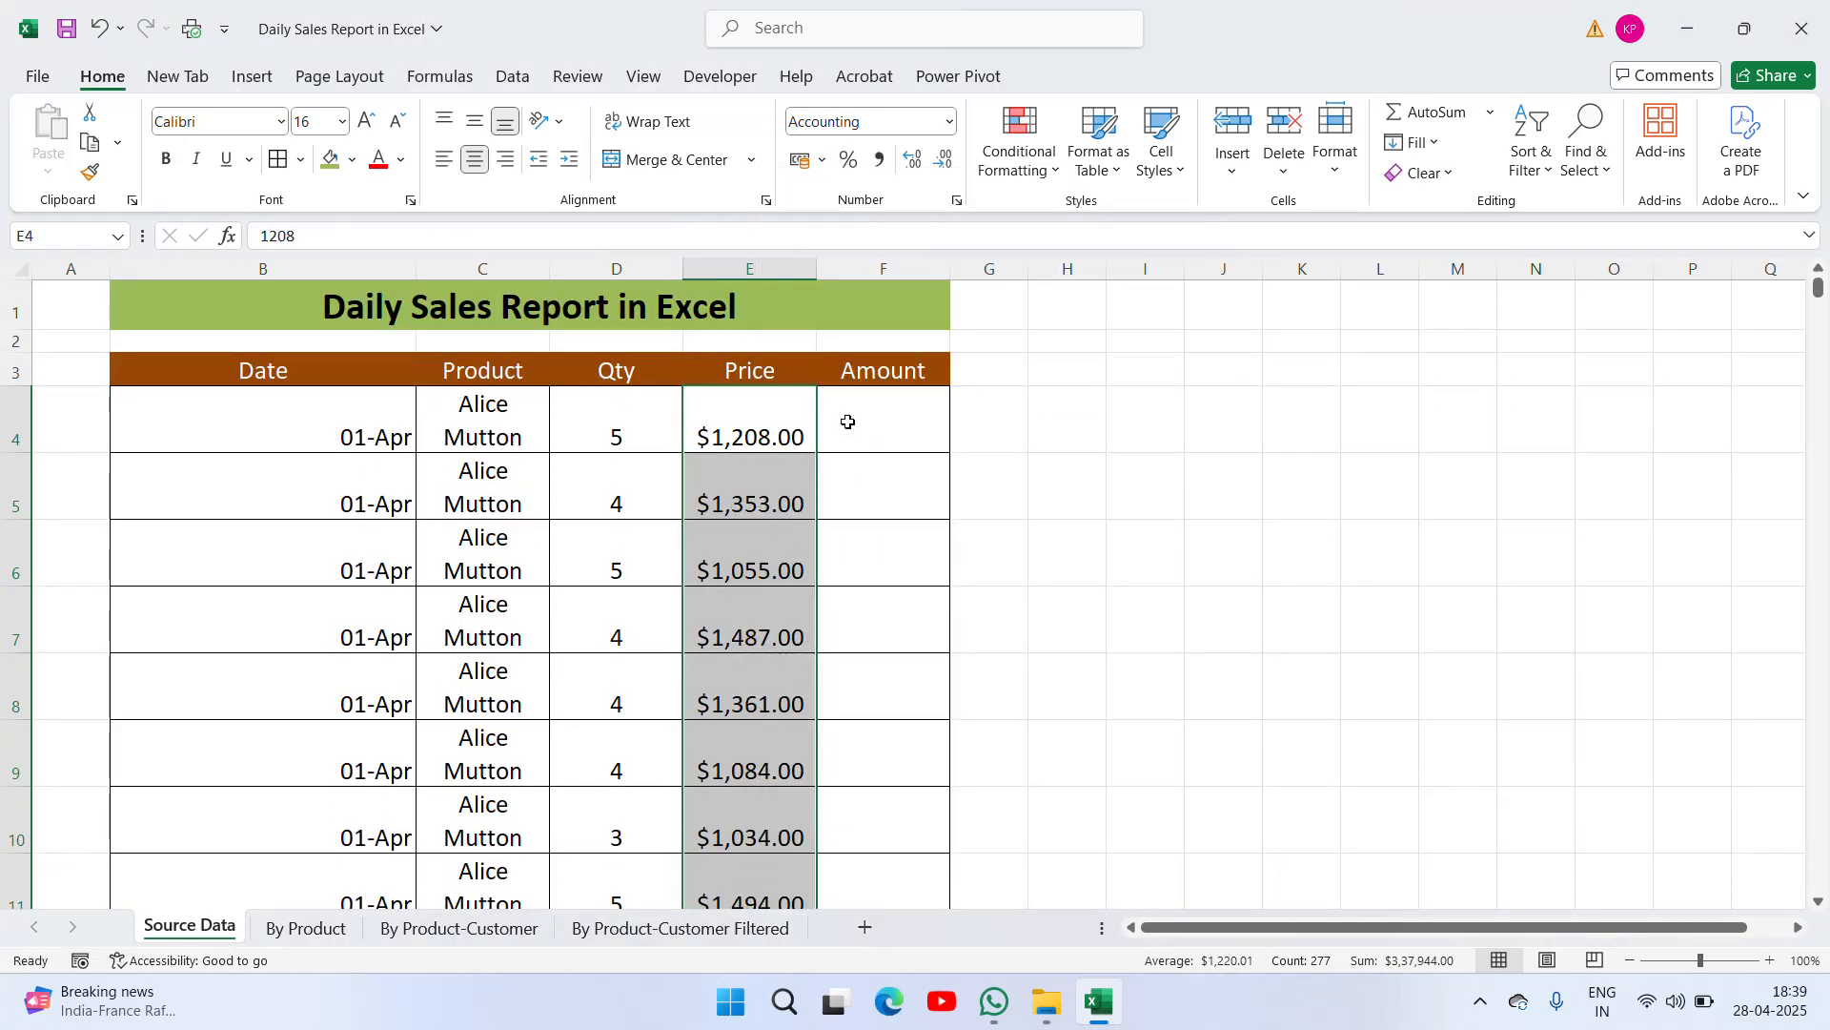
Format the Price values in E4:E280 as Number with 0 decimal places
{"action": "right_click", "coordinate": [715, 776]}
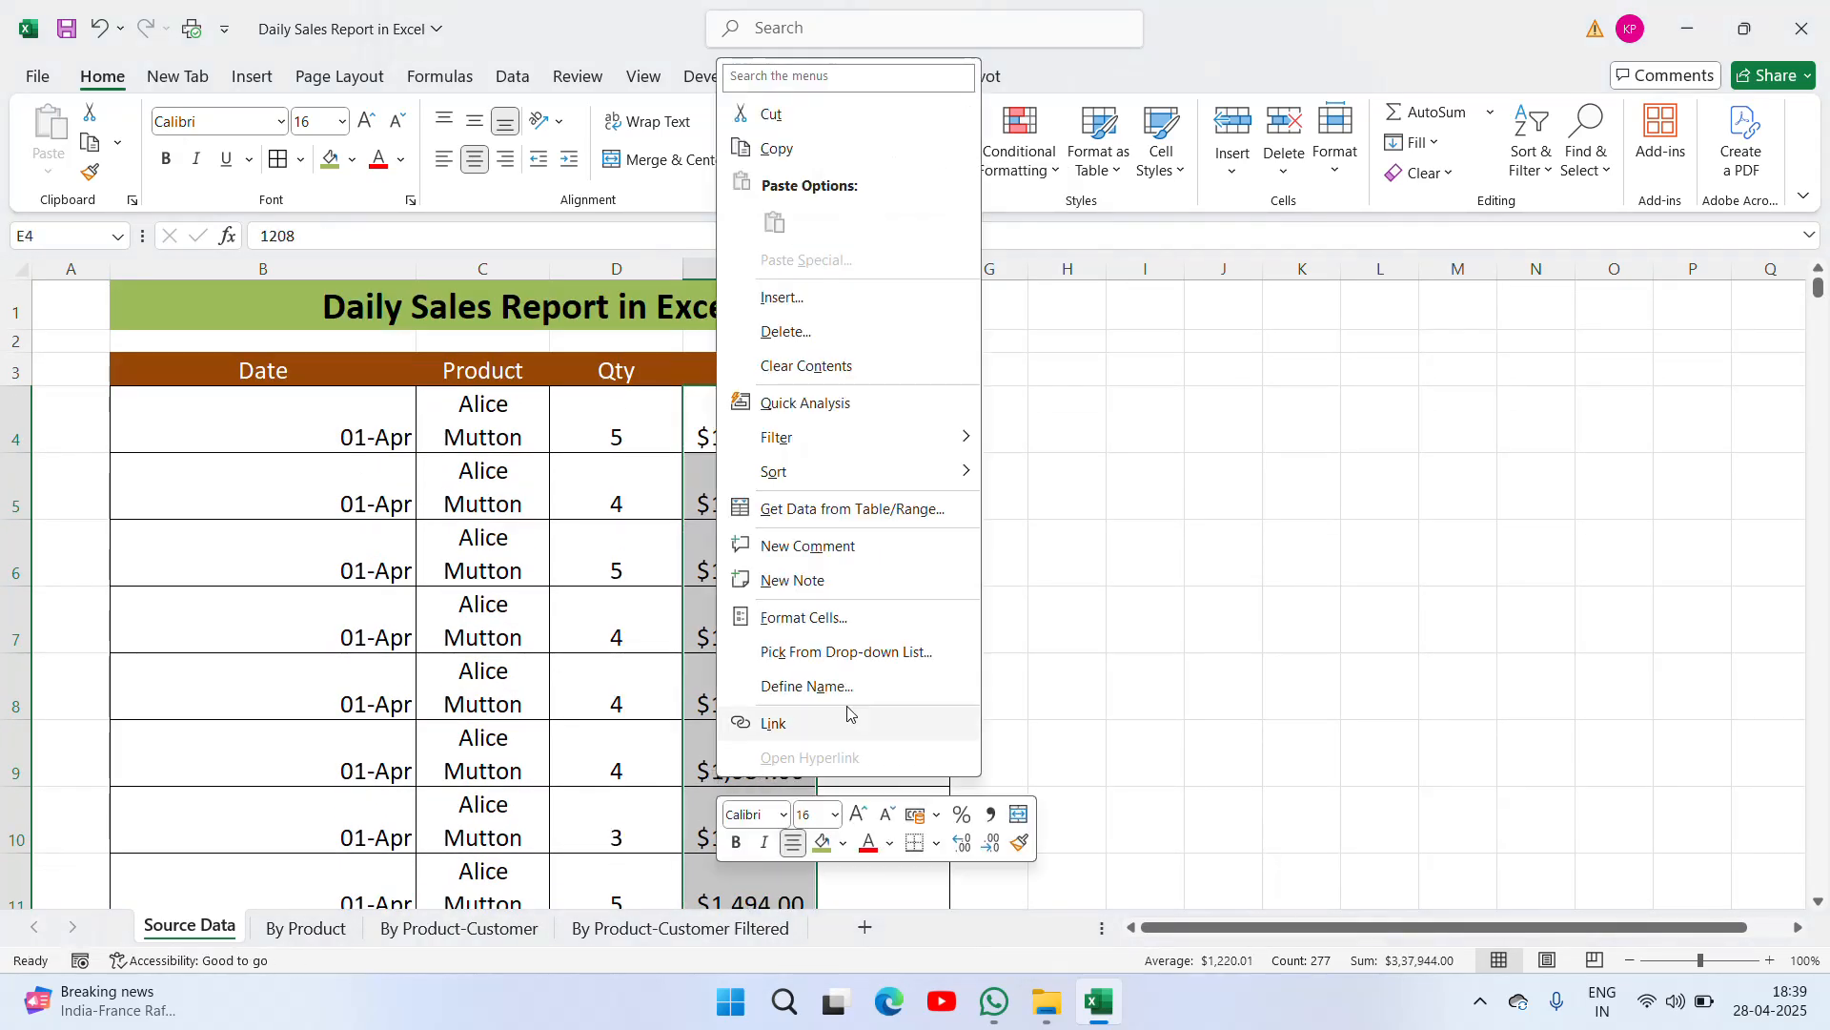
{"action": "left_click", "coordinate": [816, 620]}
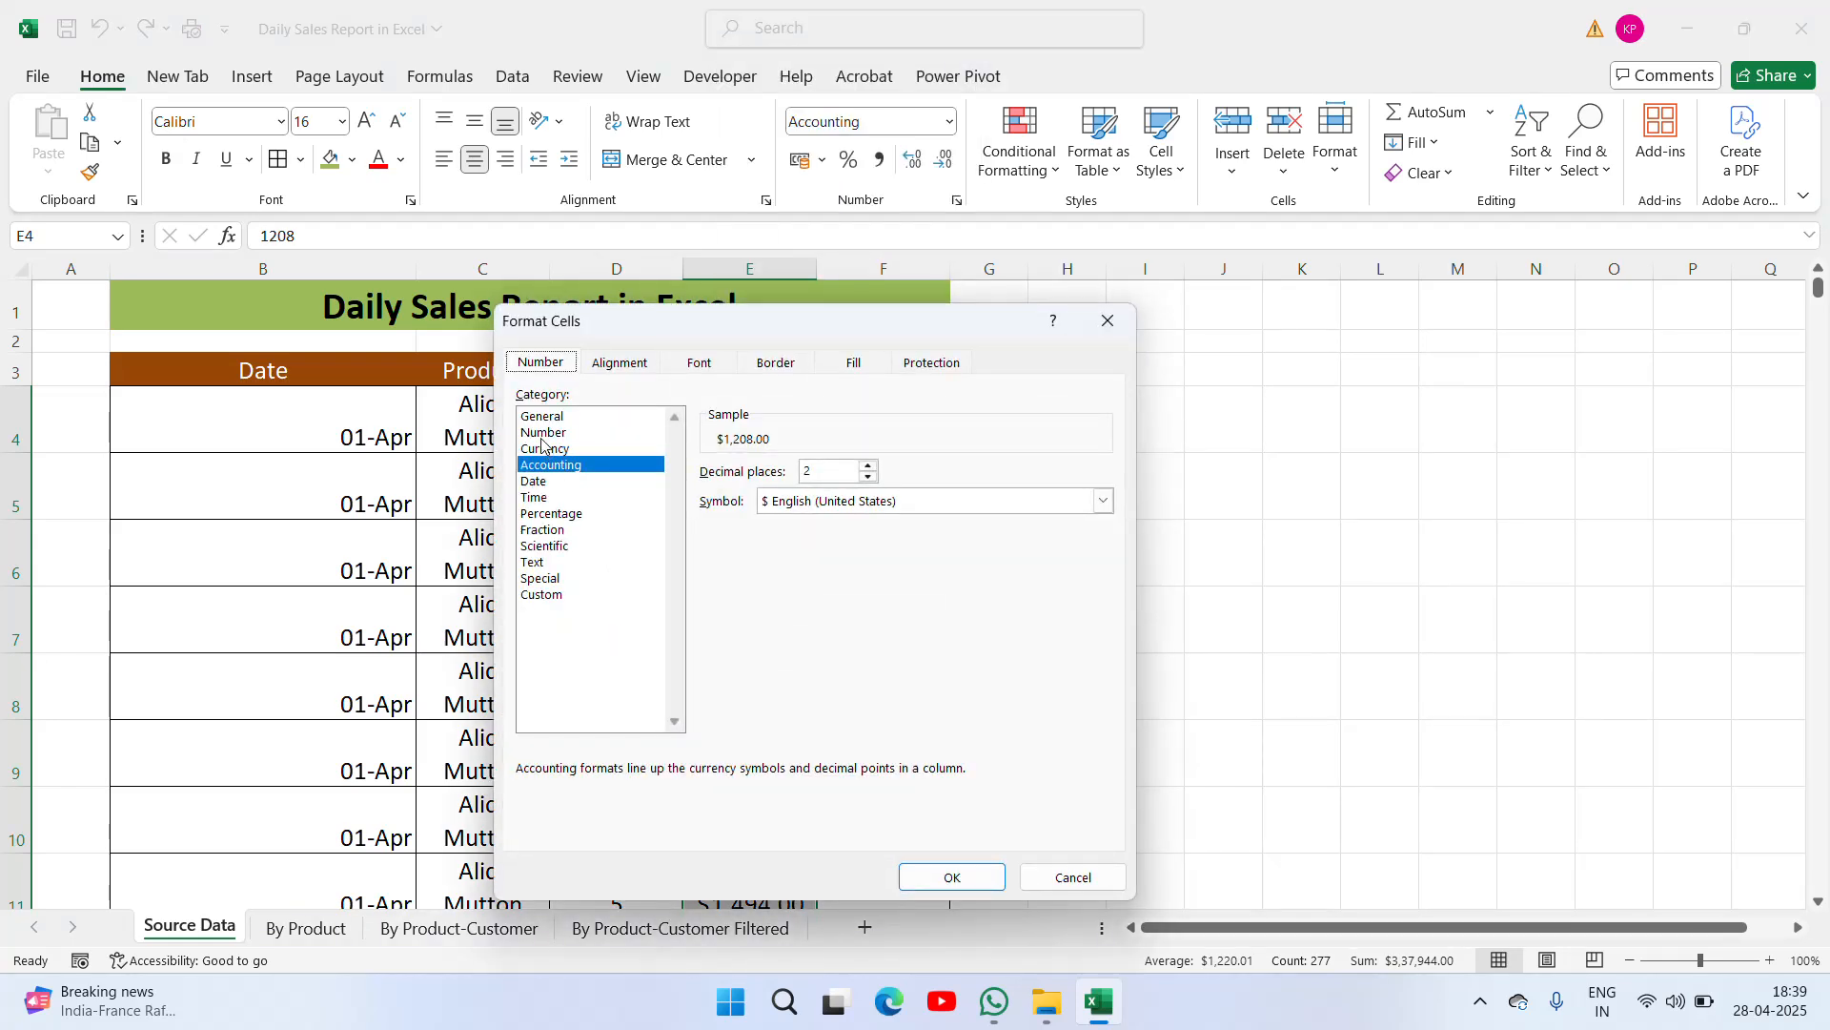
{"action": "left_click", "coordinate": [542, 436]}
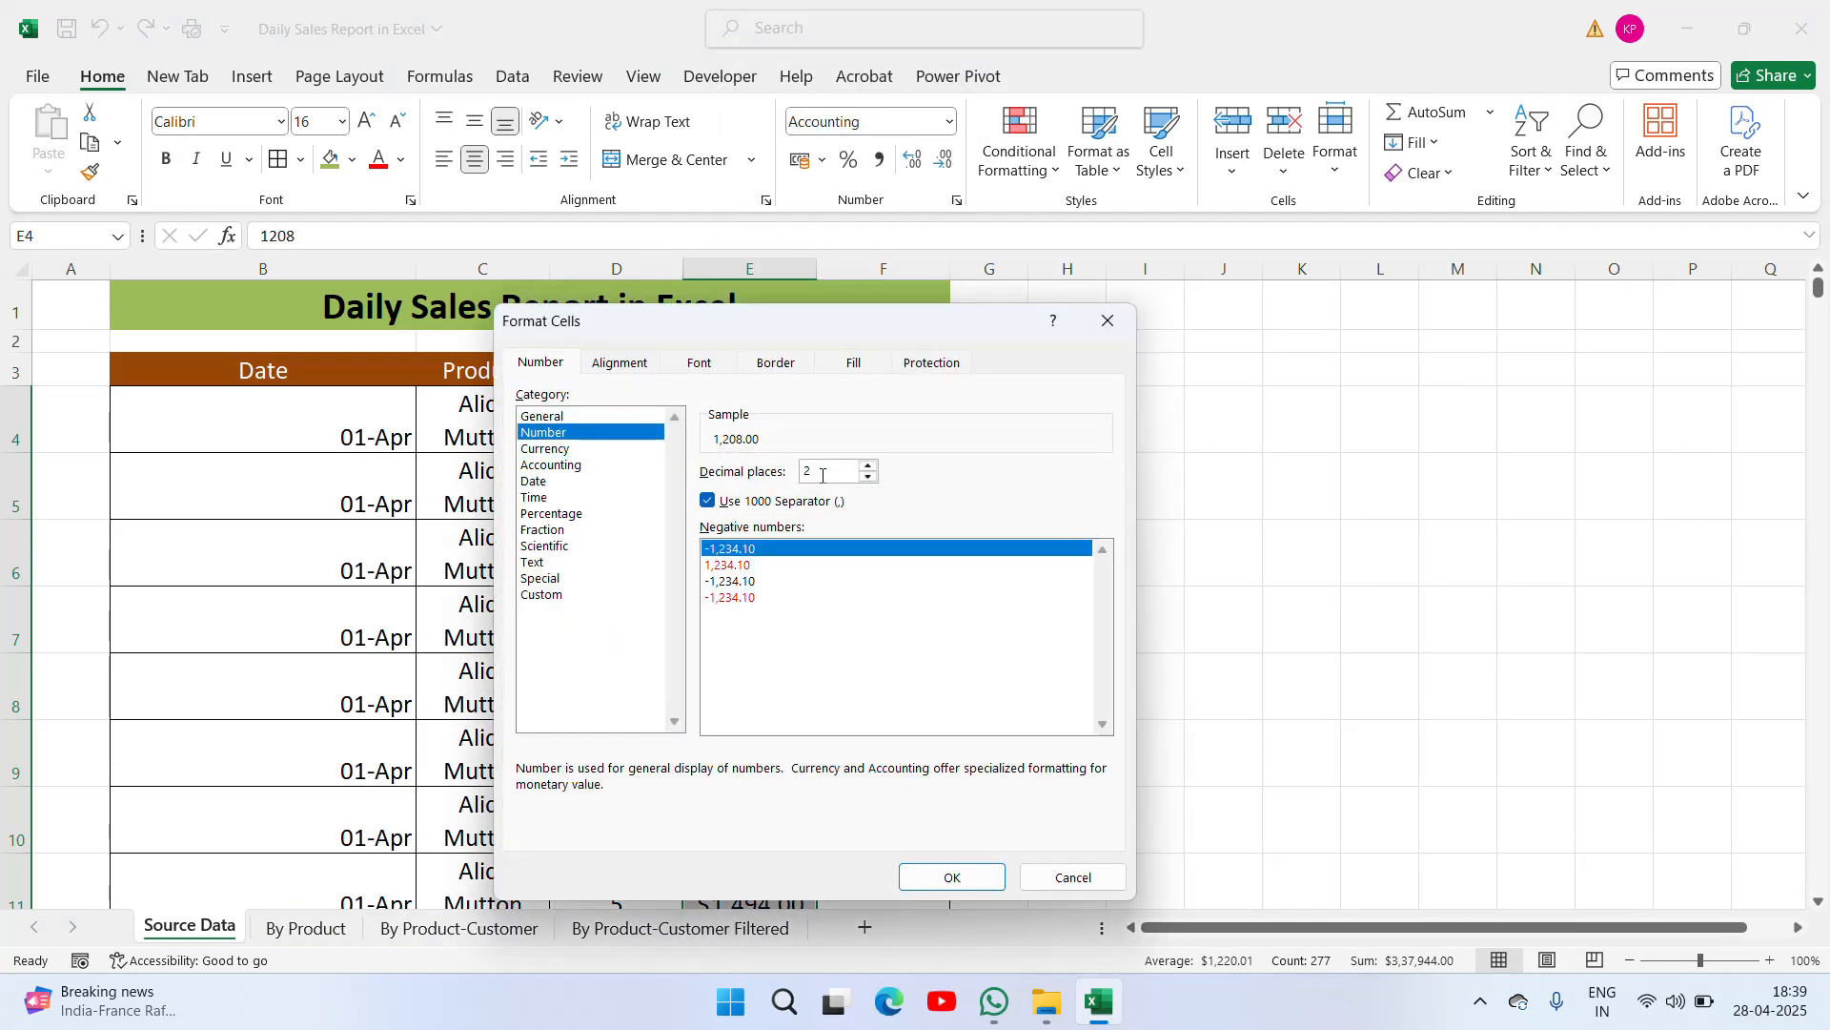
{"action": "type", "text": "0"}
{"action": "left_click", "coordinate": [982, 878]}
Enter the formula =E4*D4 in F4 to calculate the Amount from price and quantity
{"action": "left_click", "coordinate": [863, 433]}
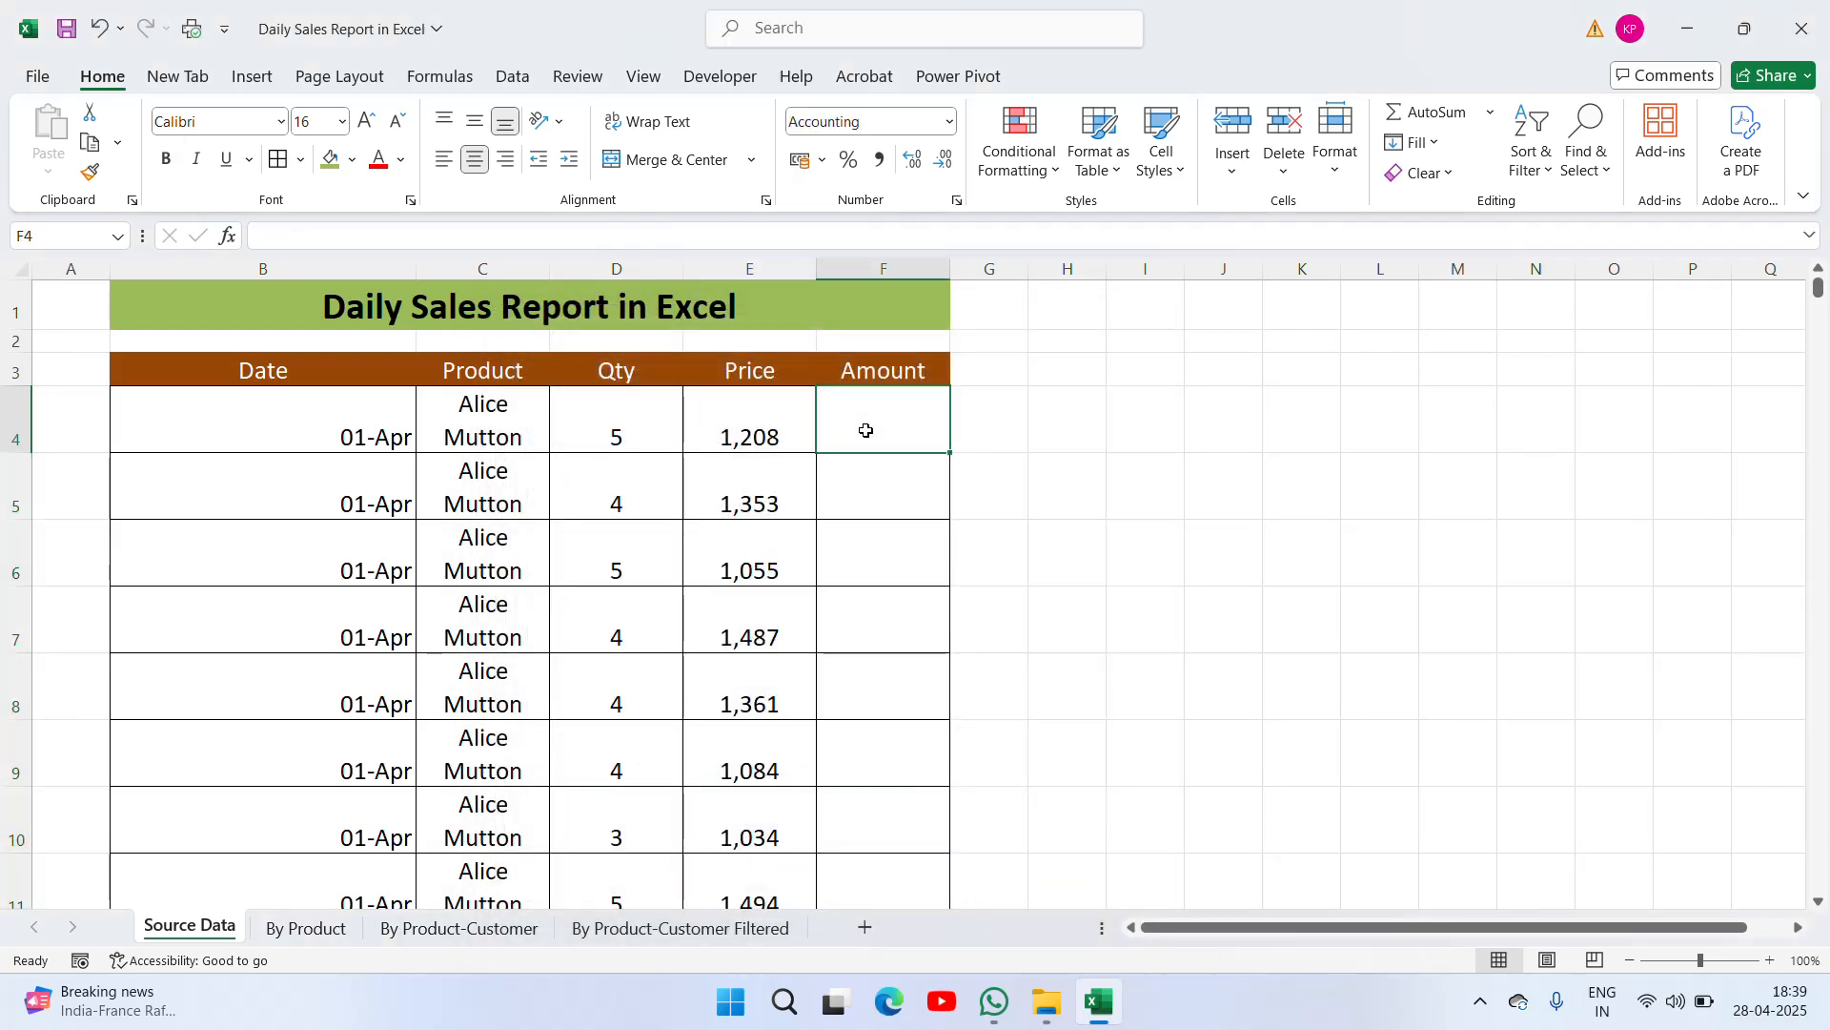
{"action": "key", "text": "Left"}
{"action": "key", "text": "Left"}
{"action": "key", "text": "Left"}
{"action": "key", "text": "Right"}
{"action": "key", "text": "Right"}
{"action": "key", "text": "Right"}
{"action": "type", "text": "="}
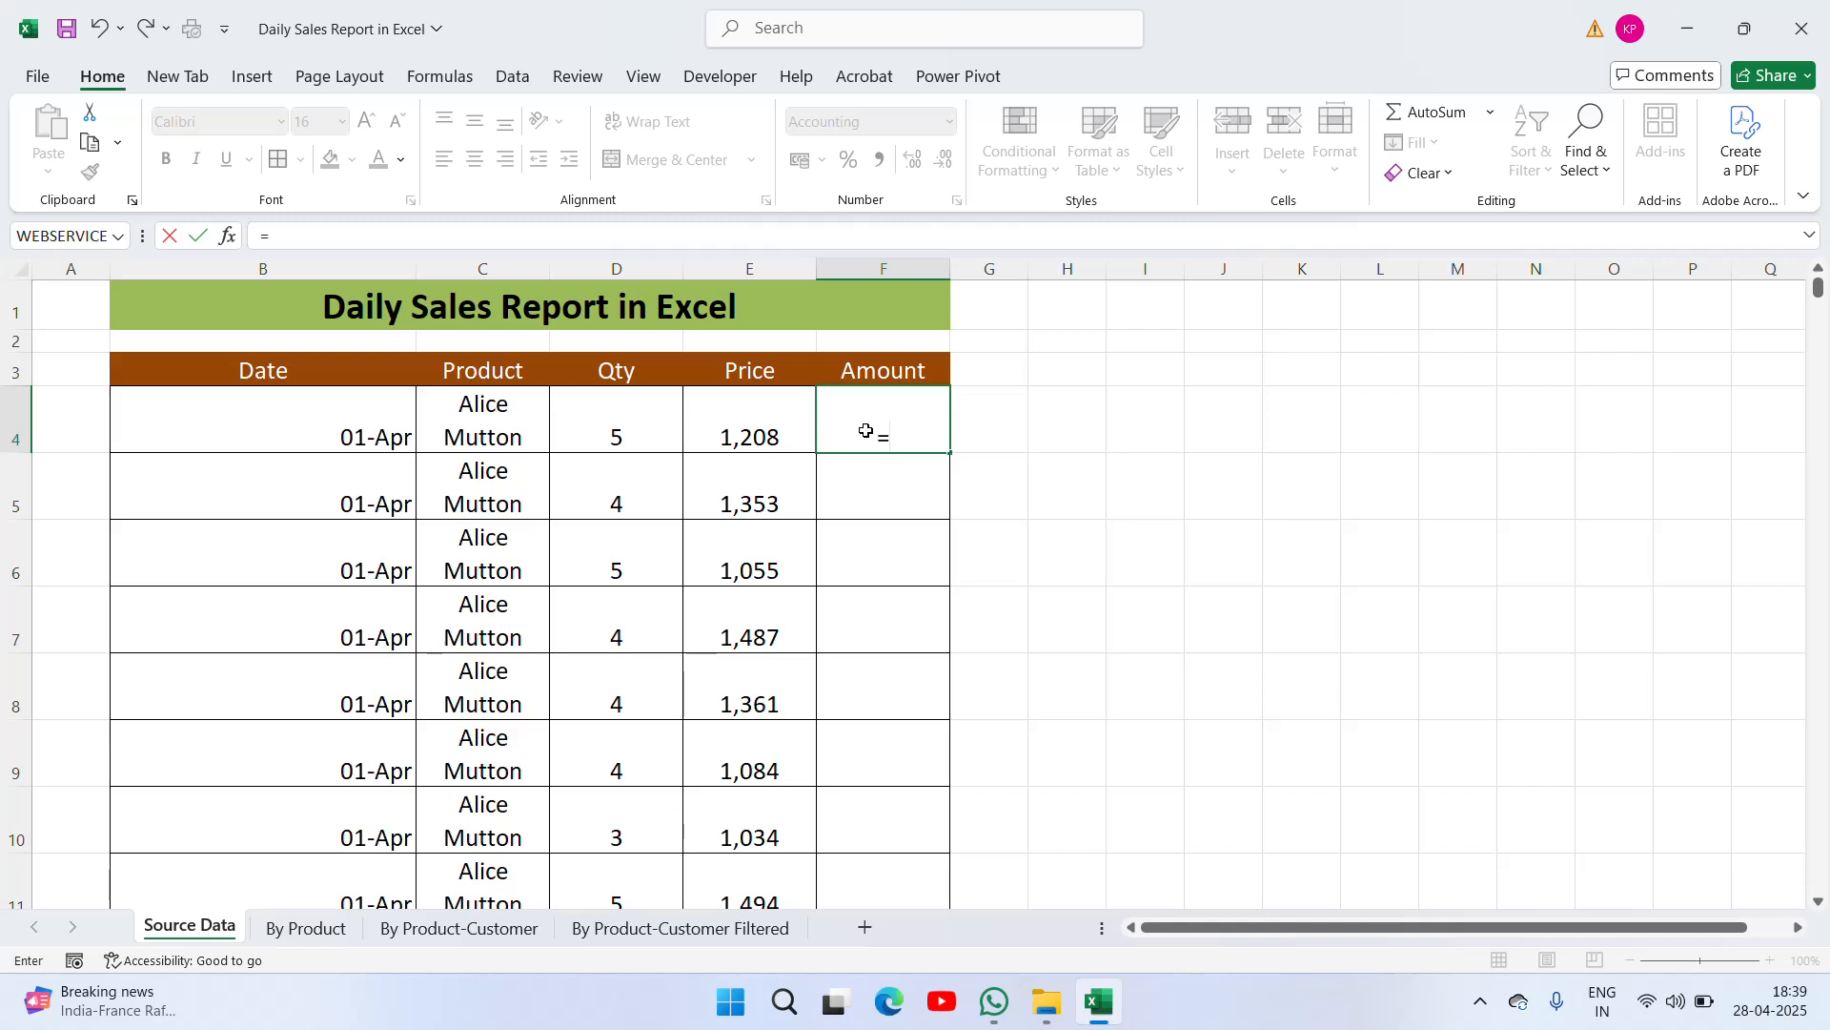
{"action": "key", "text": "Left"}
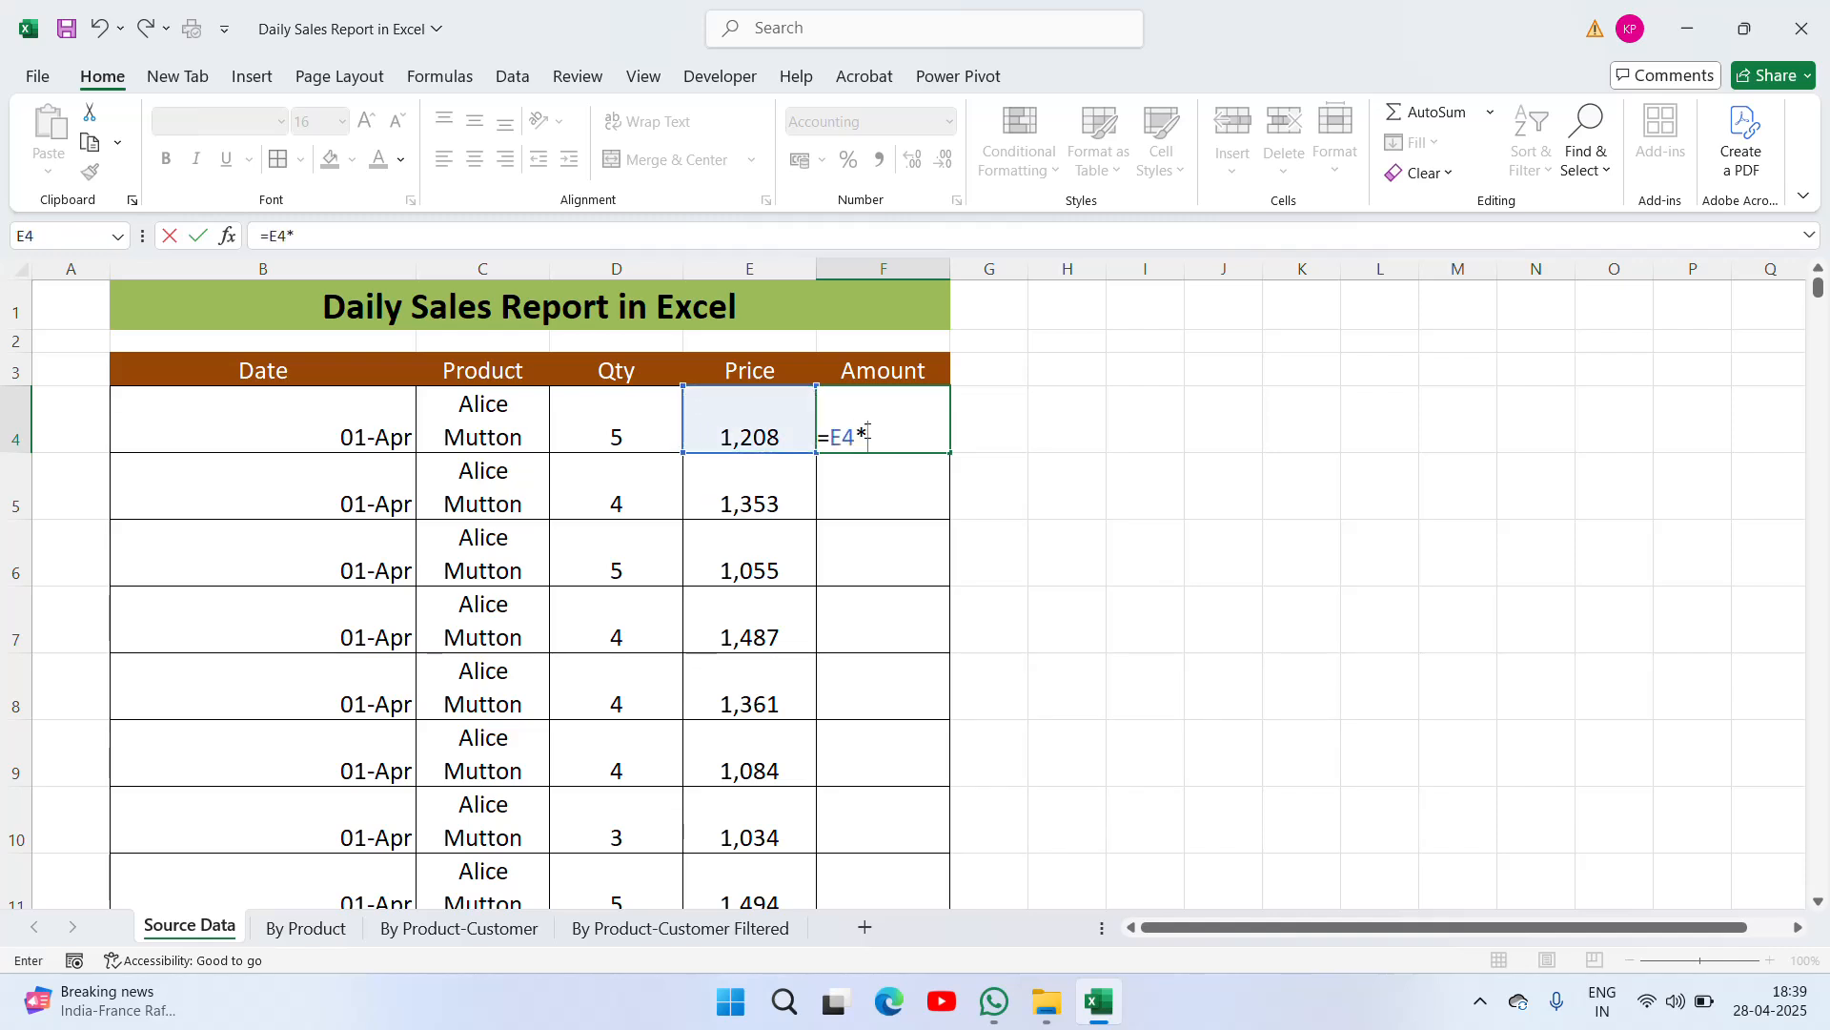
{"action": "type", "text": "*"}
{"action": "key", "text": "Left"}
{"action": "key", "text": "Left"}
{"action": "key", "text": "ctrl+Return"}
Copy the amount formula from F4 down the Amount column through F280
{"action": "key", "text": "ctrl+c"}
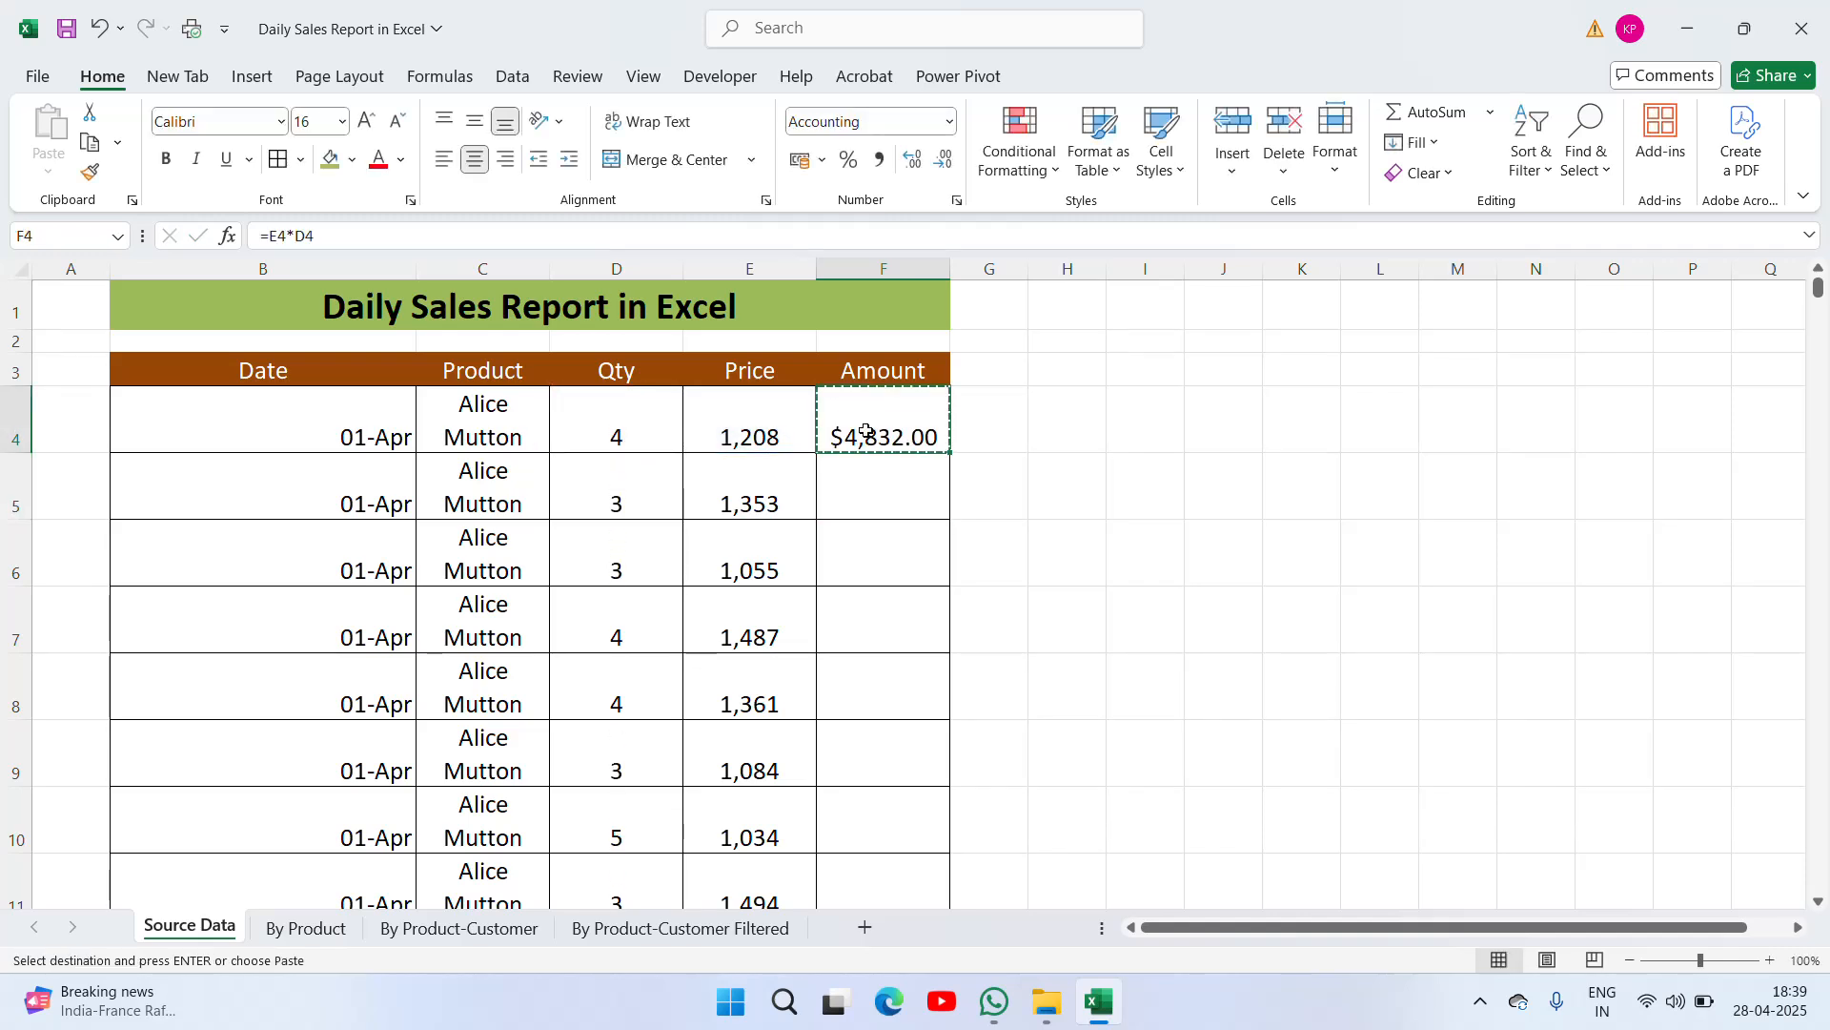
{"action": "key", "text": "Left"}
{"action": "key", "text": "ctrl+Down"}
{"action": "key", "text": "Right"}
{"action": "key", "text": "ctrl+shift+Up"}
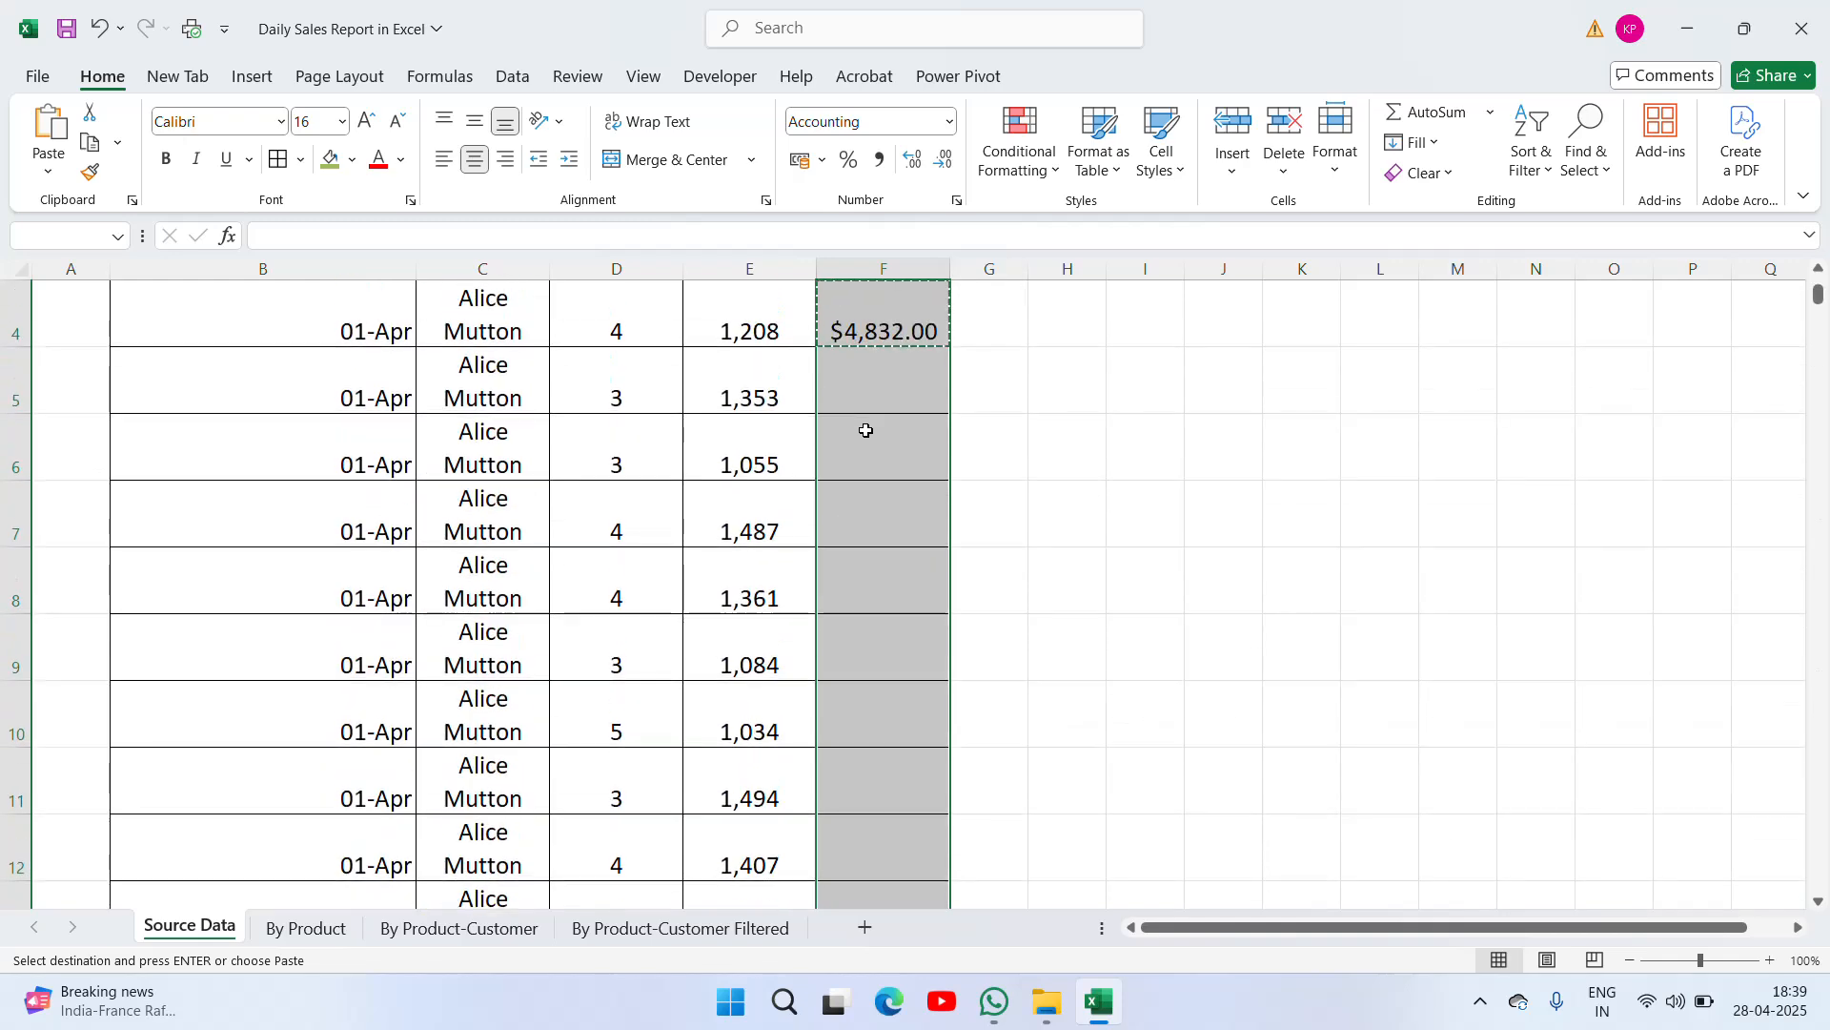
{"action": "key", "text": "ctrl+v"}
{"action": "key", "text": "Escape"}
{"action": "key", "text": "ctrl+Up"}
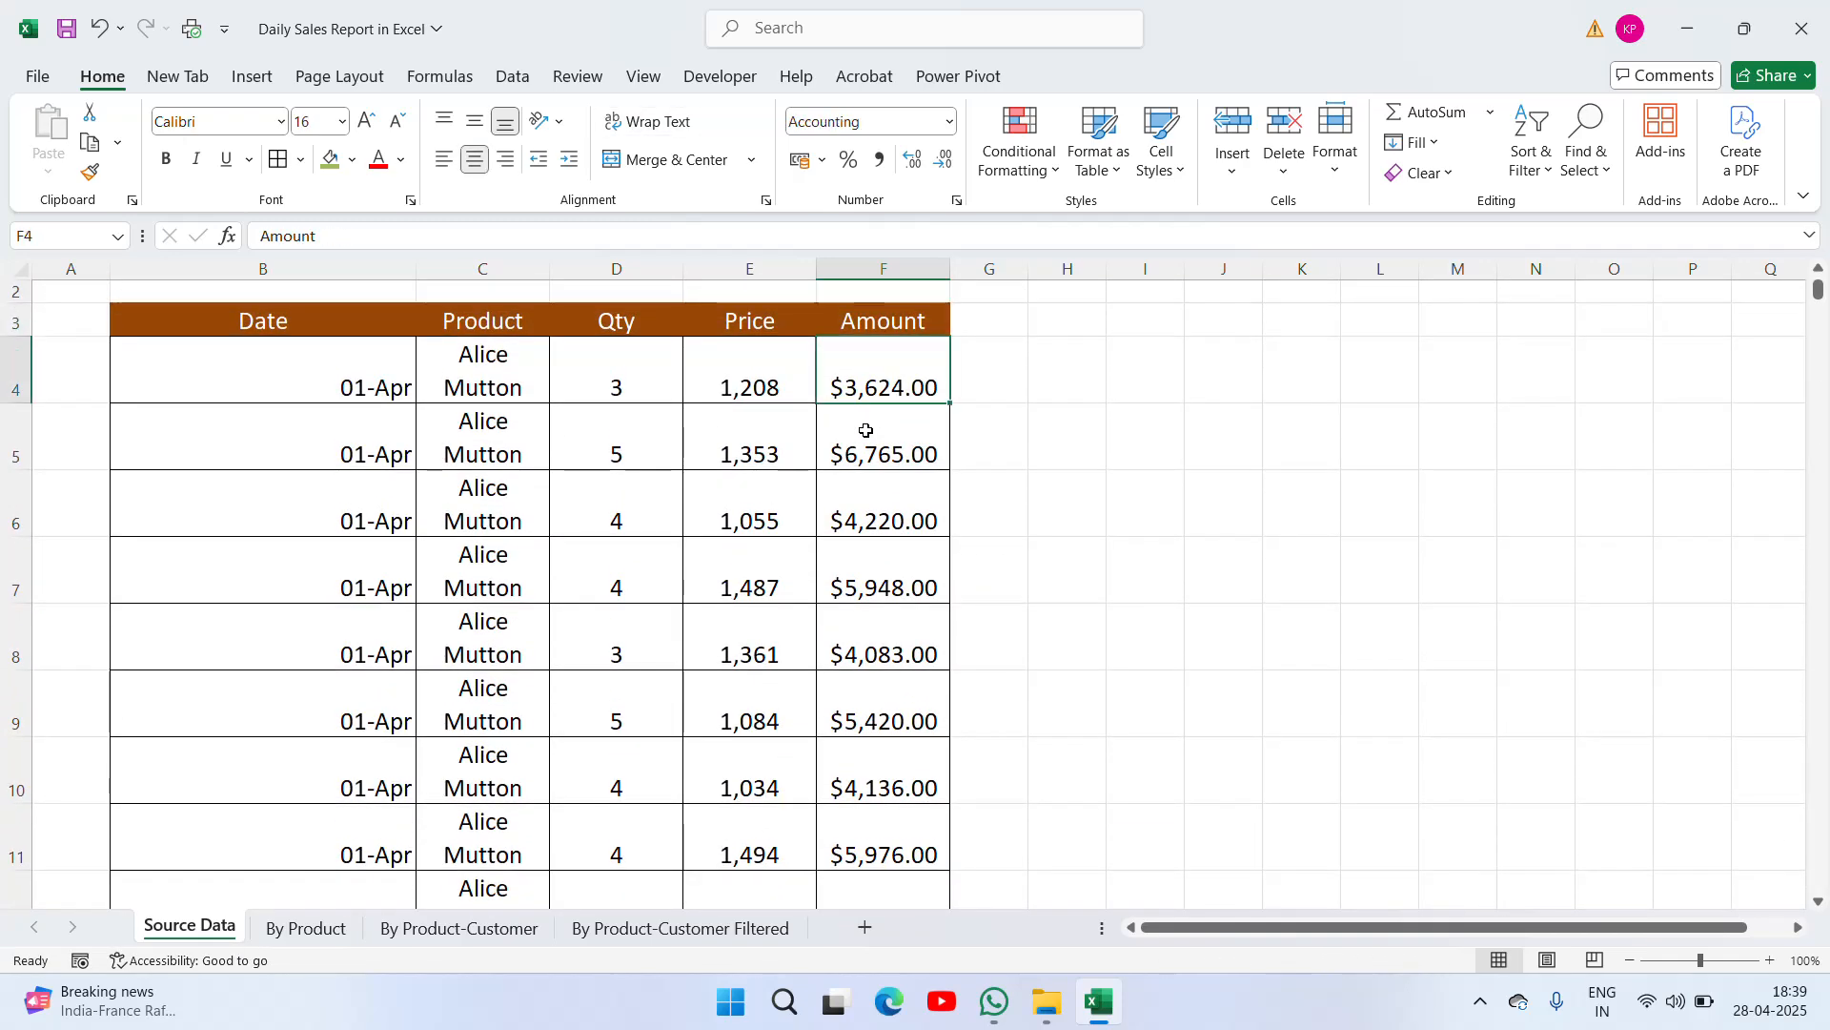
Format the Amount values in F4:F280 as Number with 0 decimal places and a thousands separator
{"action": "key", "text": "Down"}
{"action": "key", "text": "ctrl+shift+Down"}
{"action": "key", "text": "ctrl+c"}
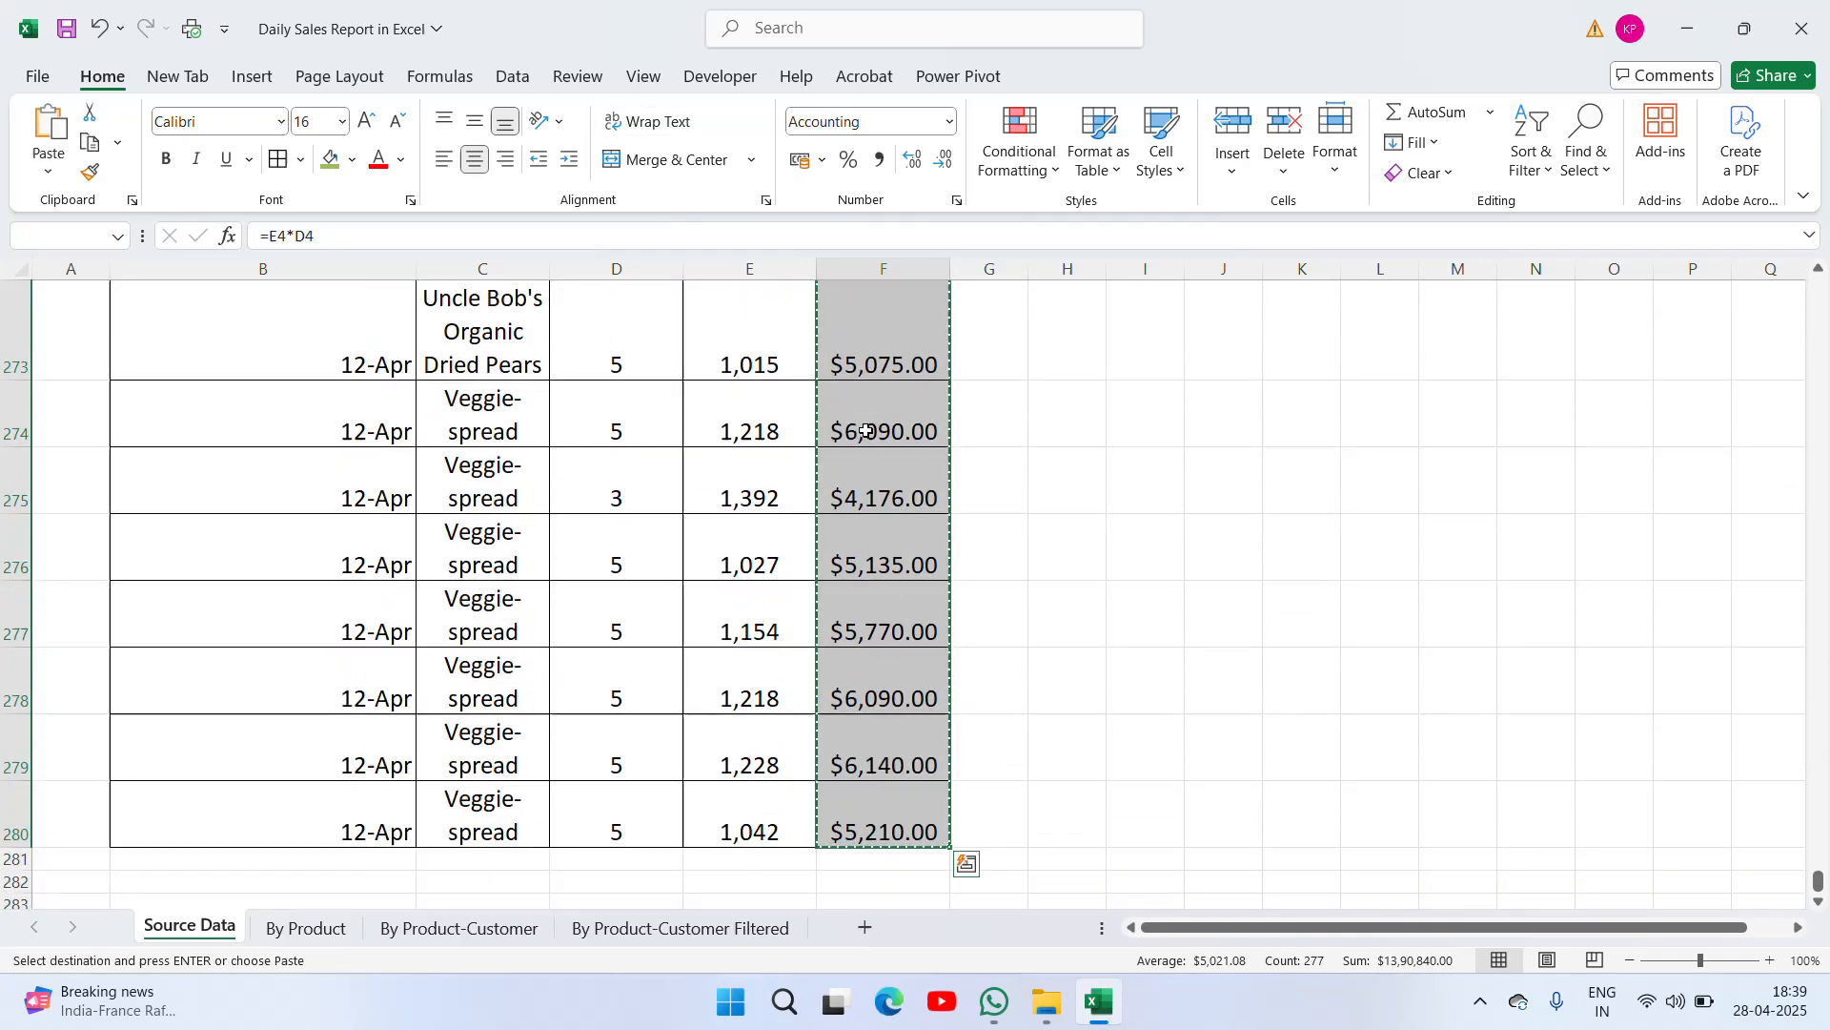
{"action": "right_click", "coordinate": [917, 713]}
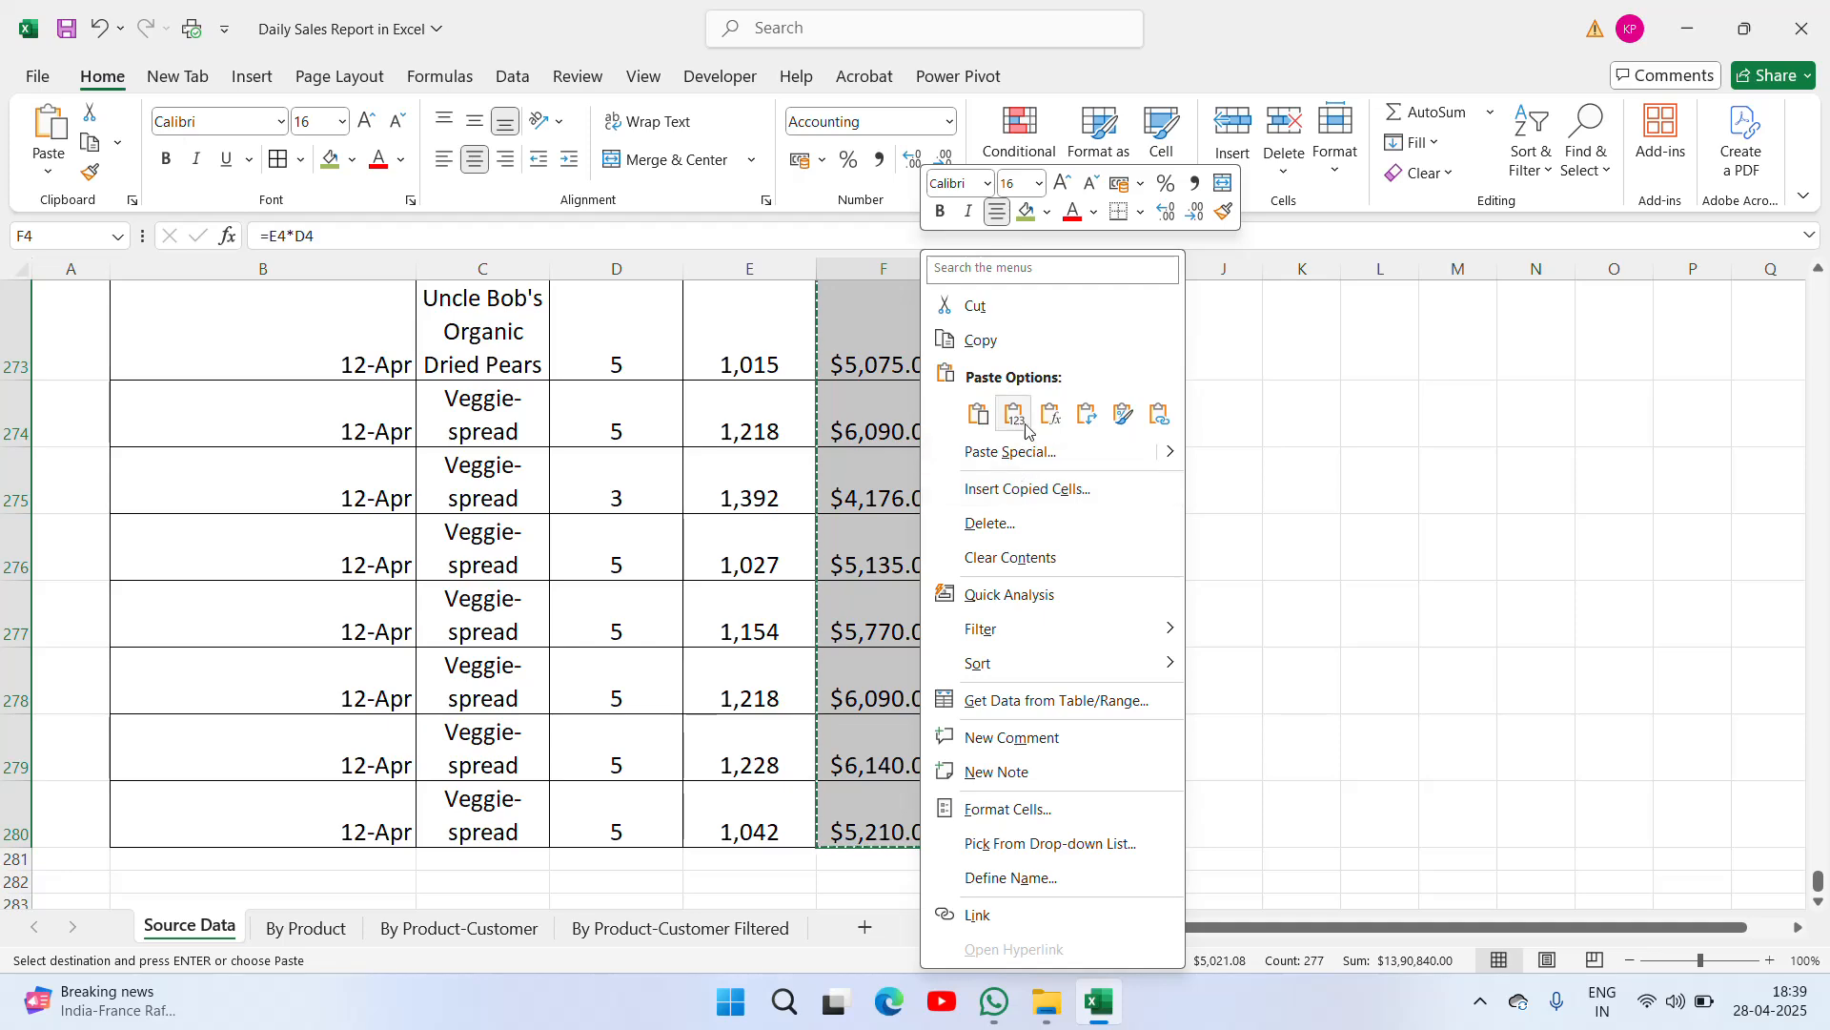
{"action": "left_click", "coordinate": [1020, 810]}
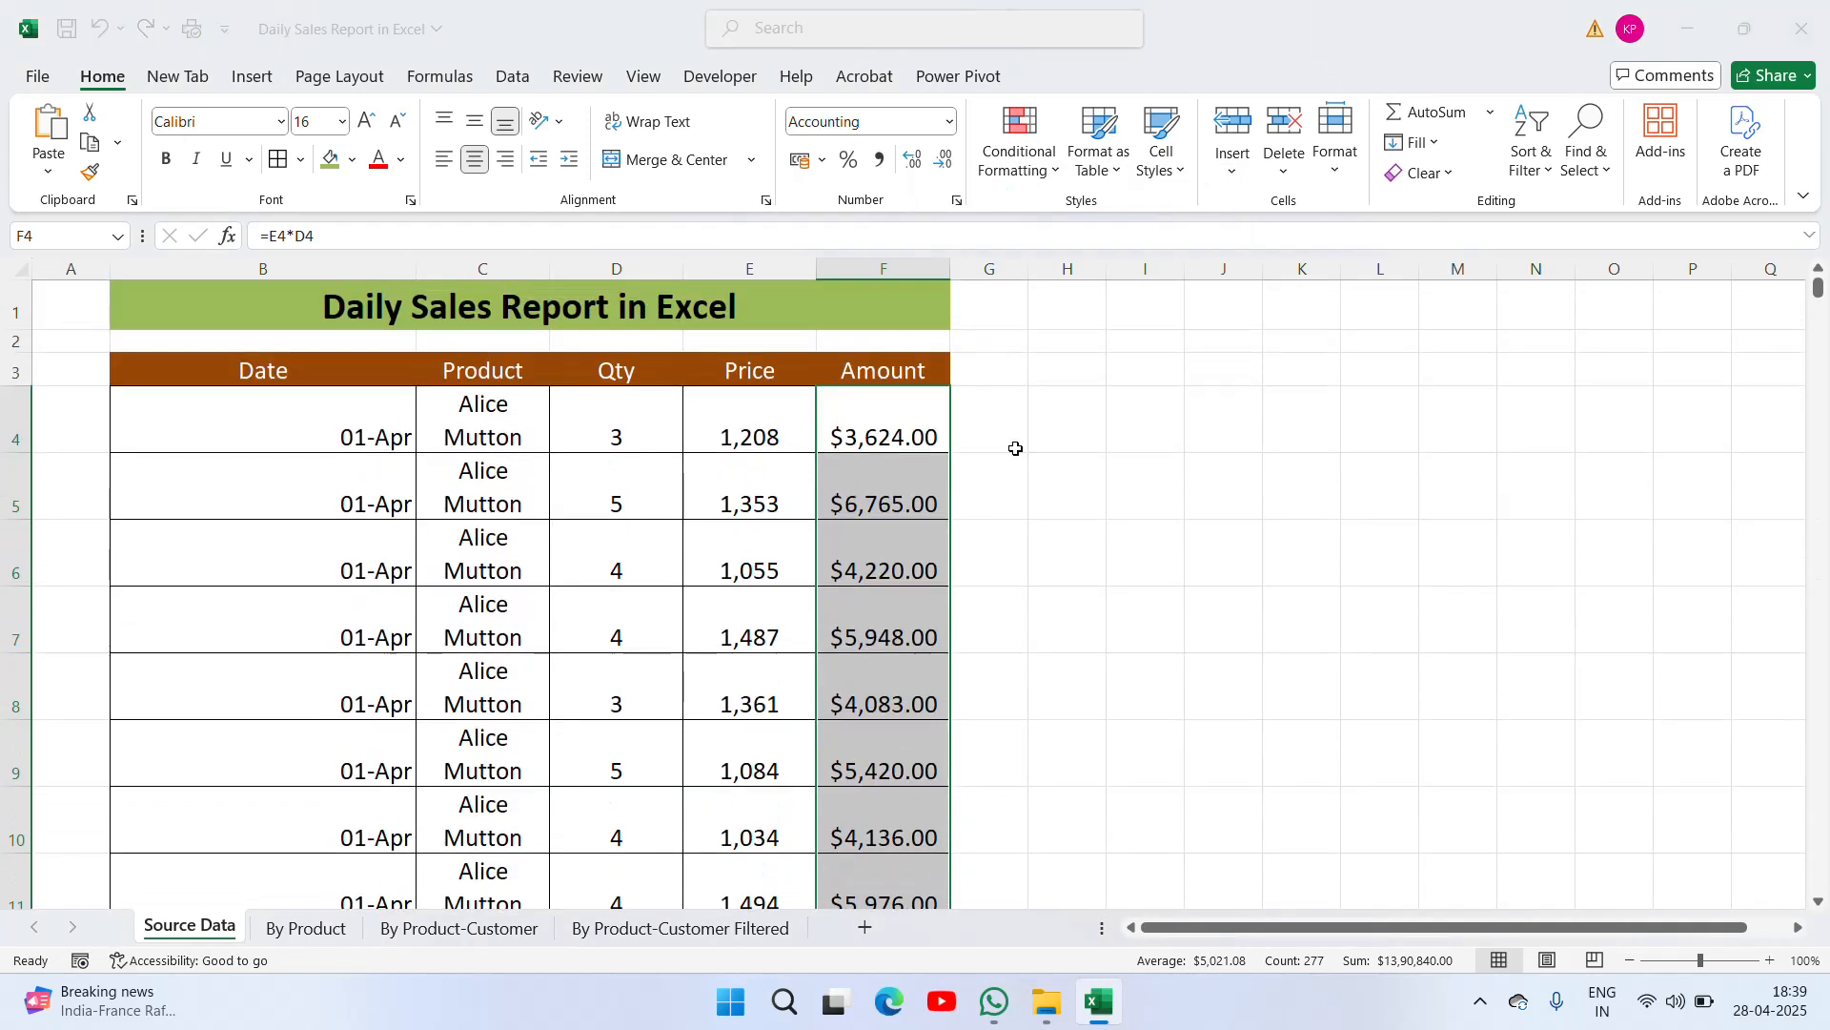
{"action": "left_click", "coordinate": [753, 496]}
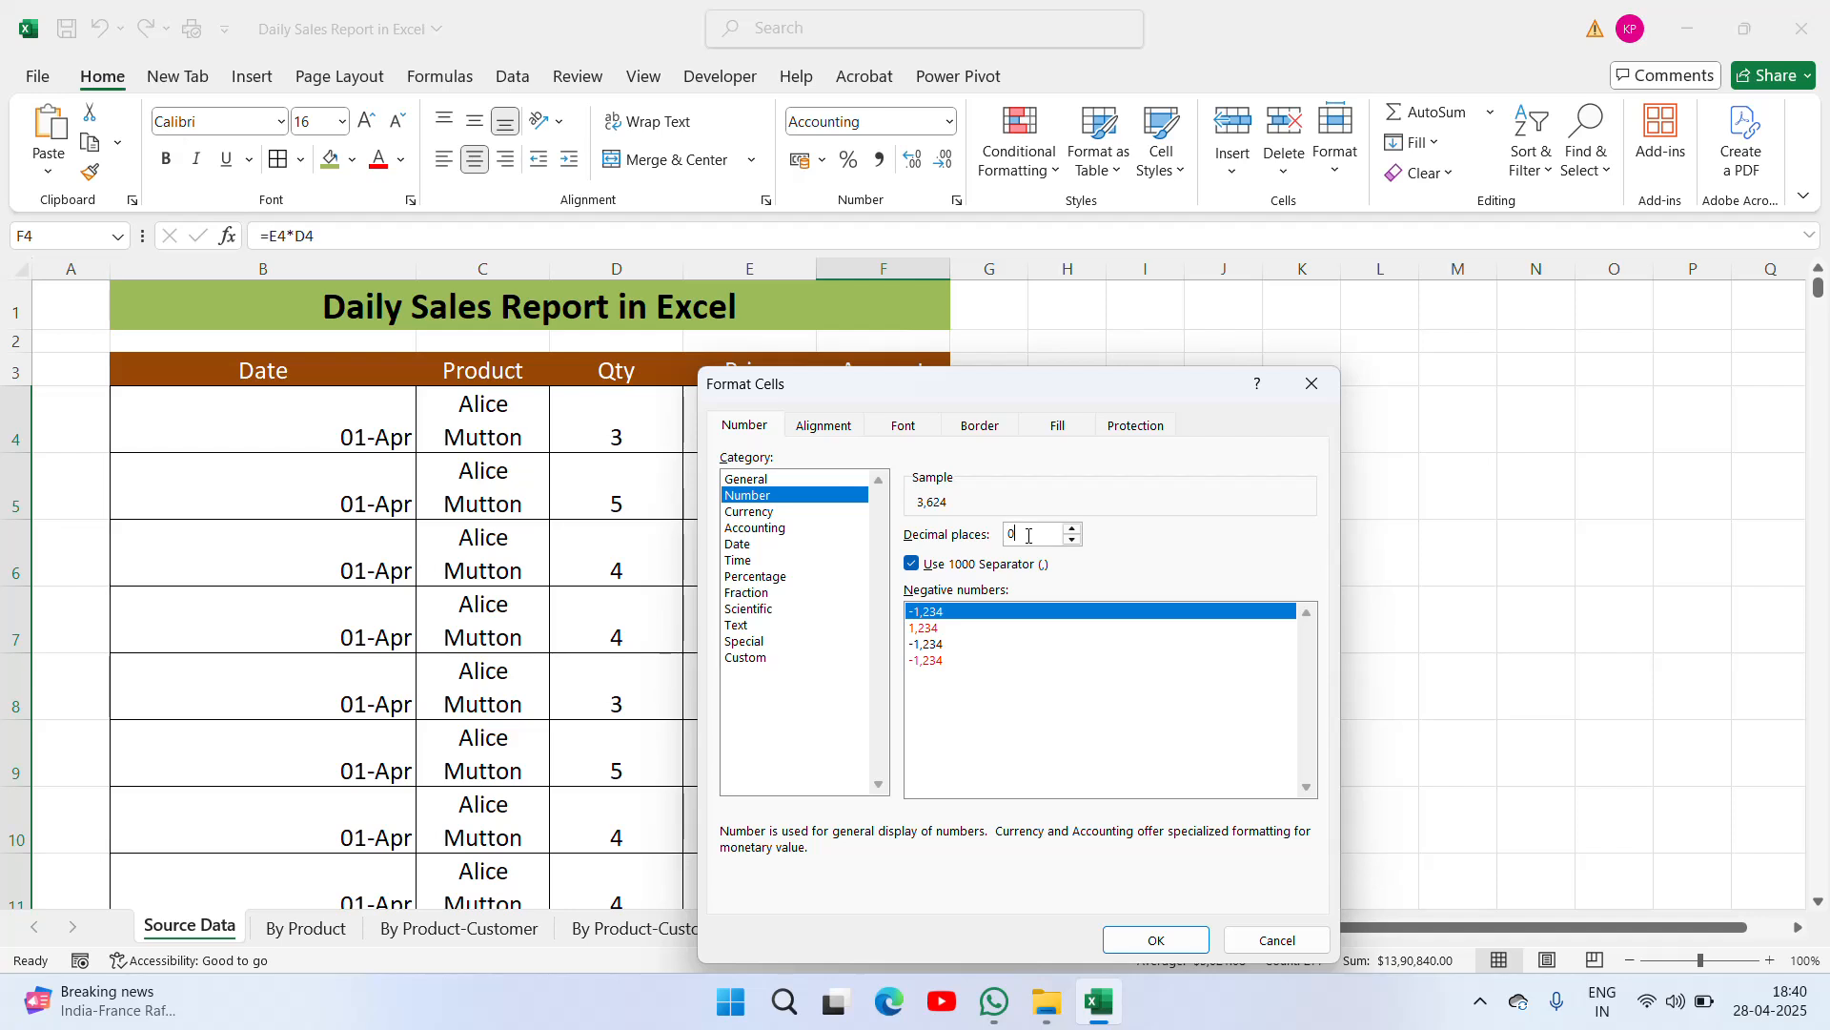
{"action": "left_click", "coordinate": [1152, 939]}
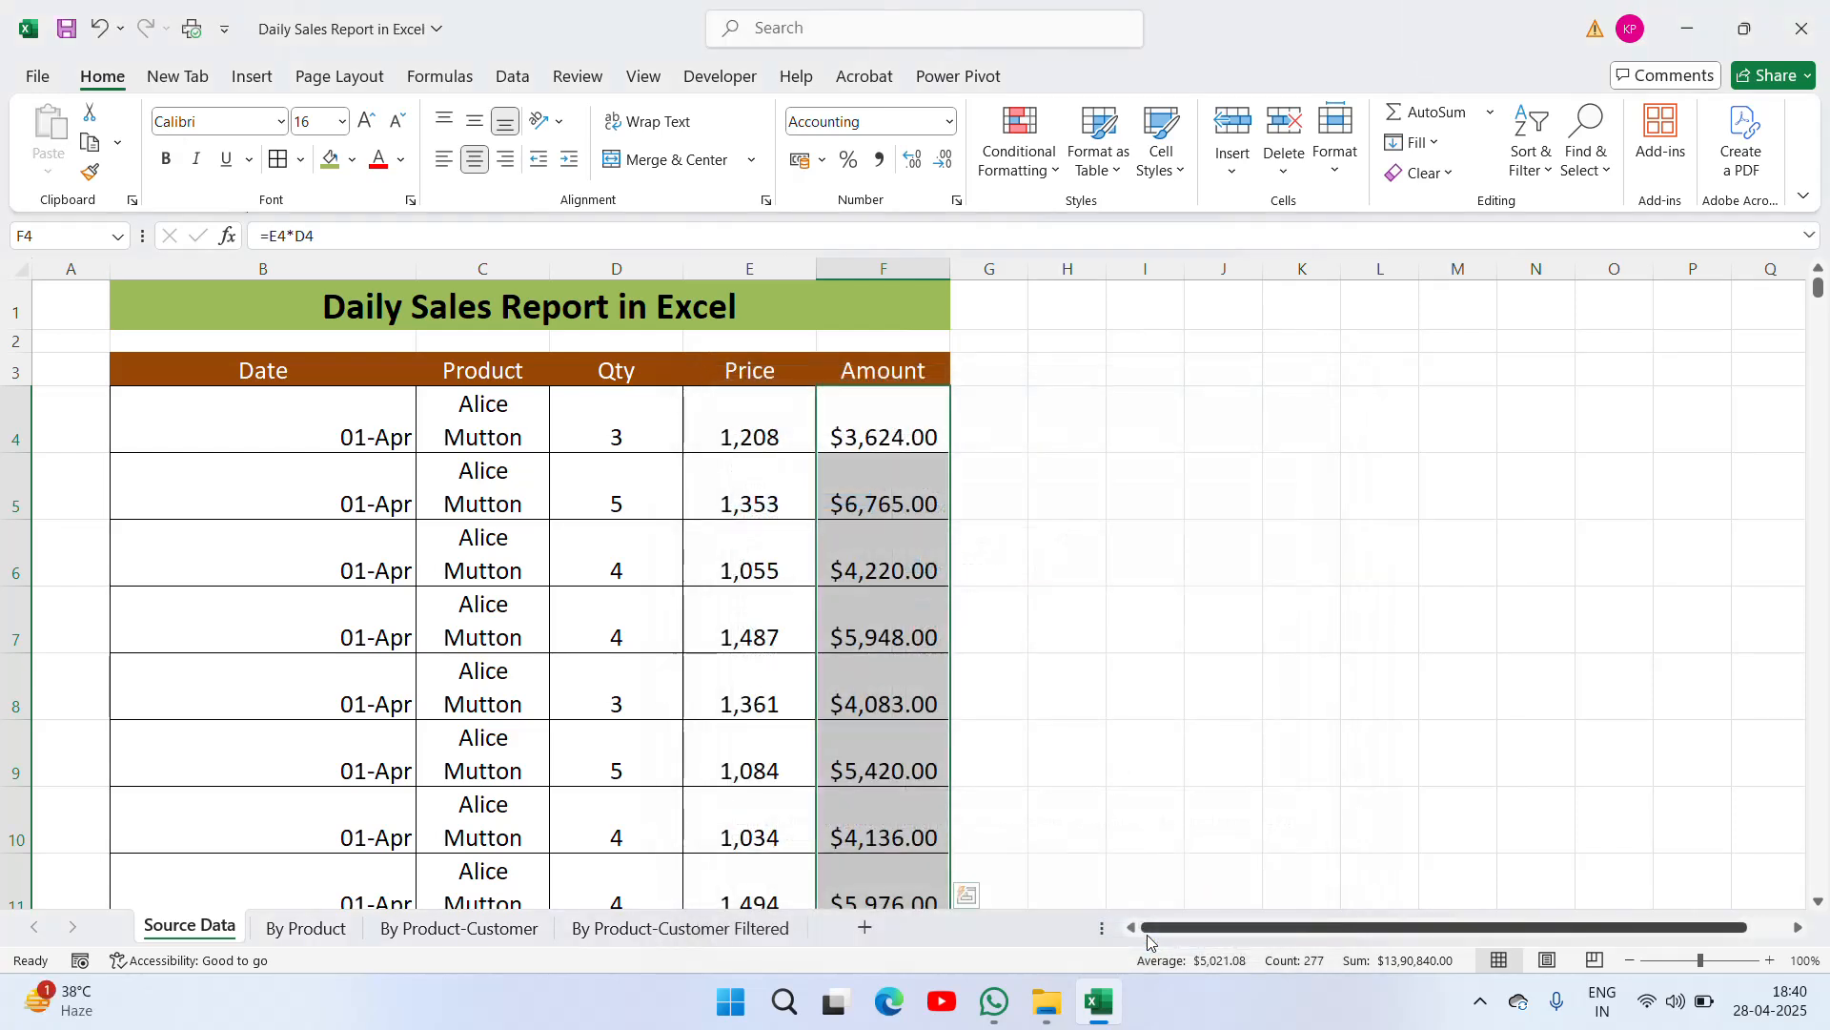
{"action": "right_click", "coordinate": [843, 608]}
{"action": "left_click", "coordinate": [931, 809]}
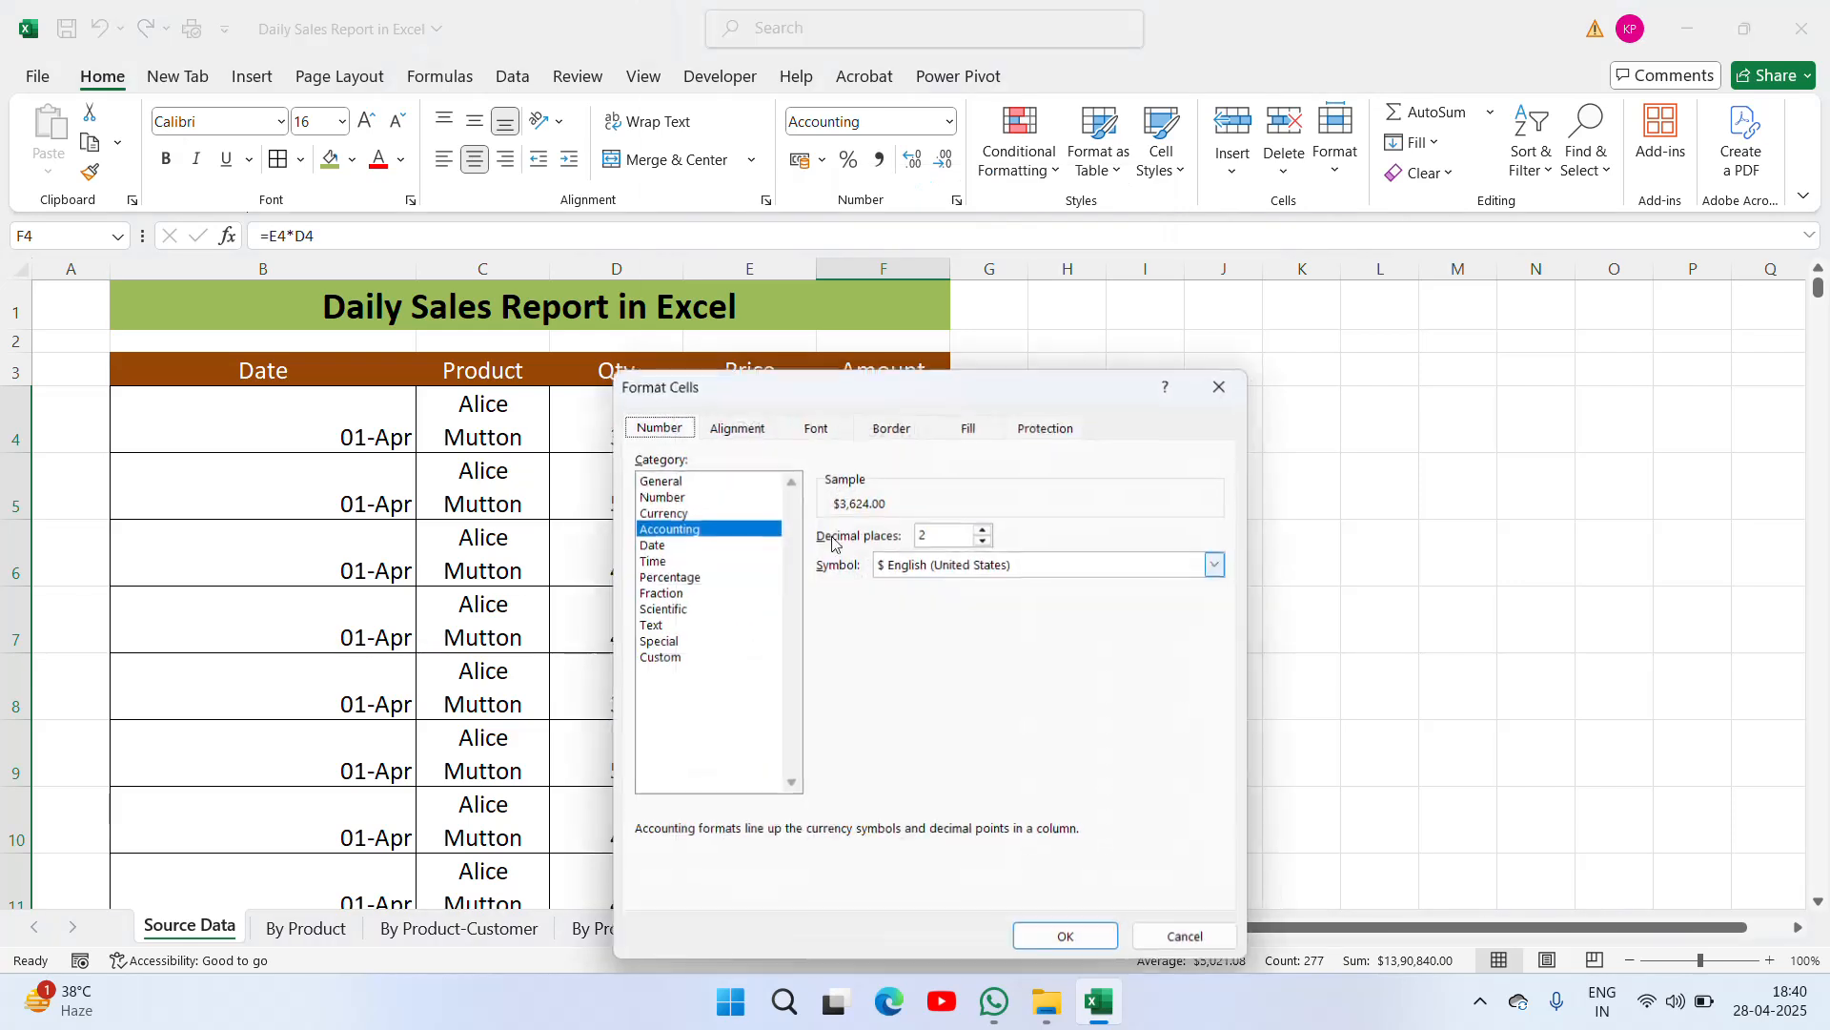
{"action": "left_click", "coordinate": [662, 496]}
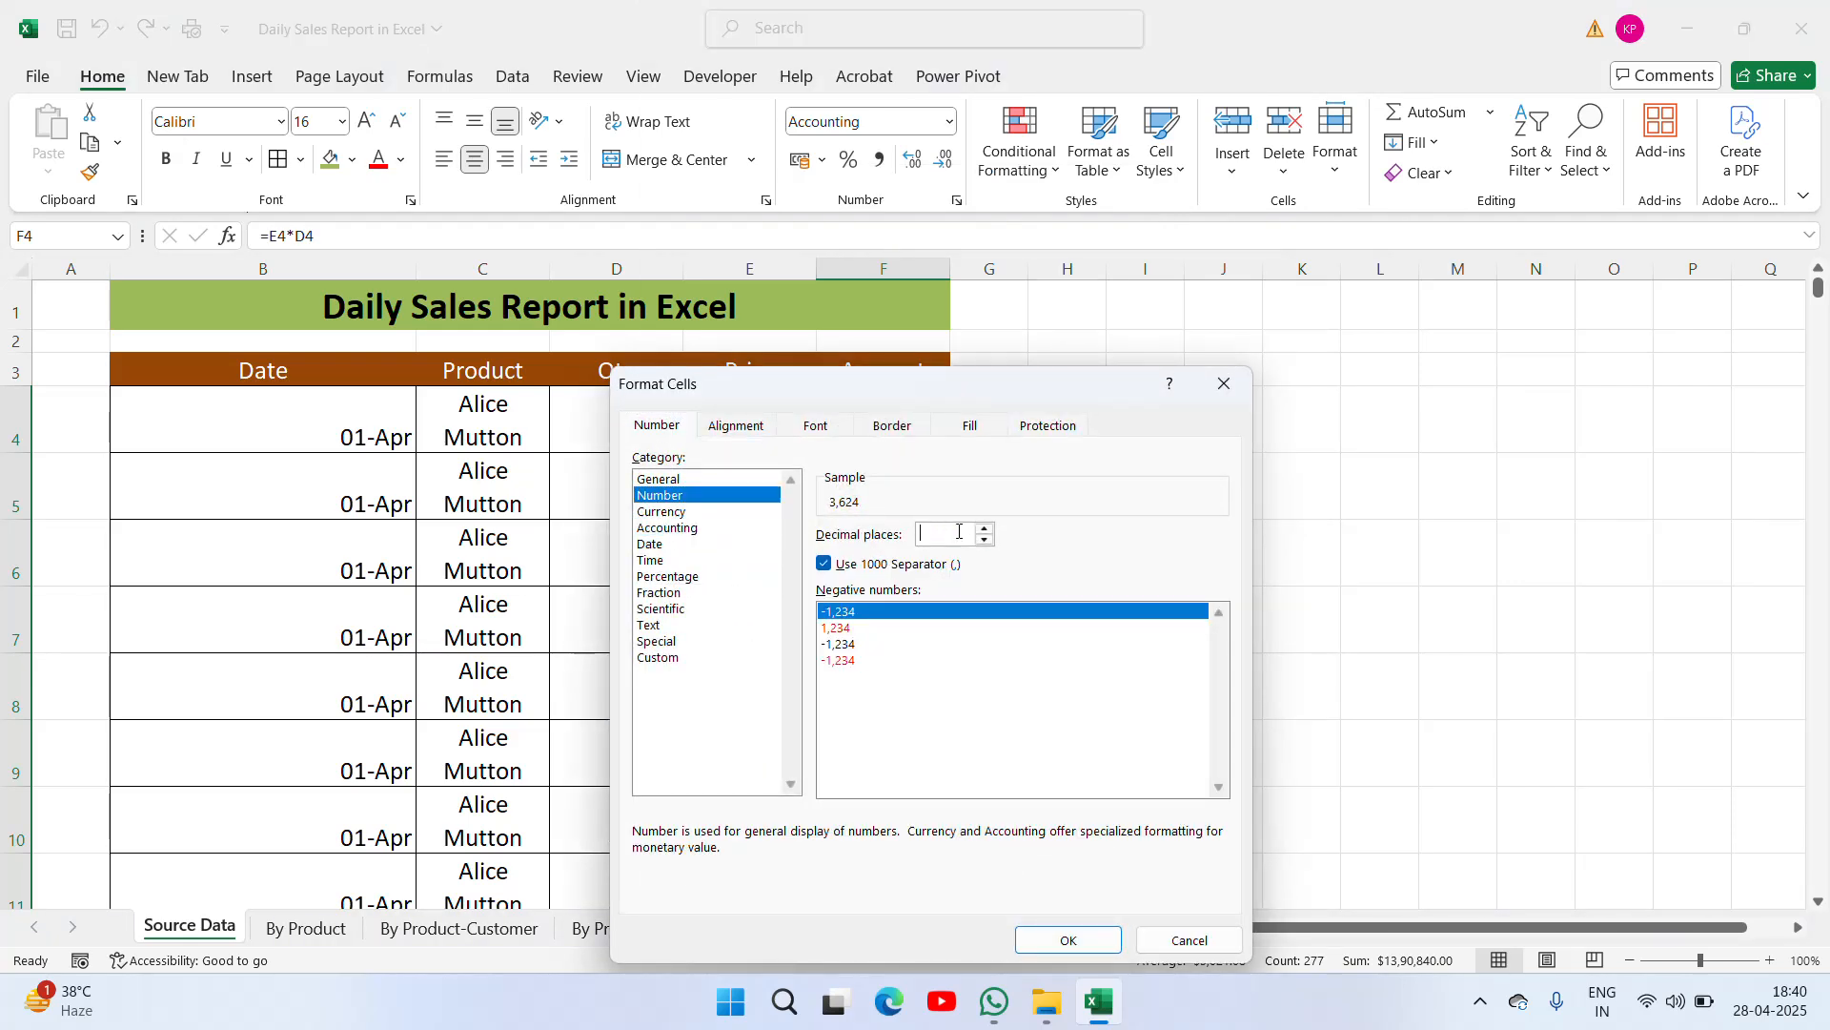
{"action": "left_click", "coordinate": [1061, 941]}
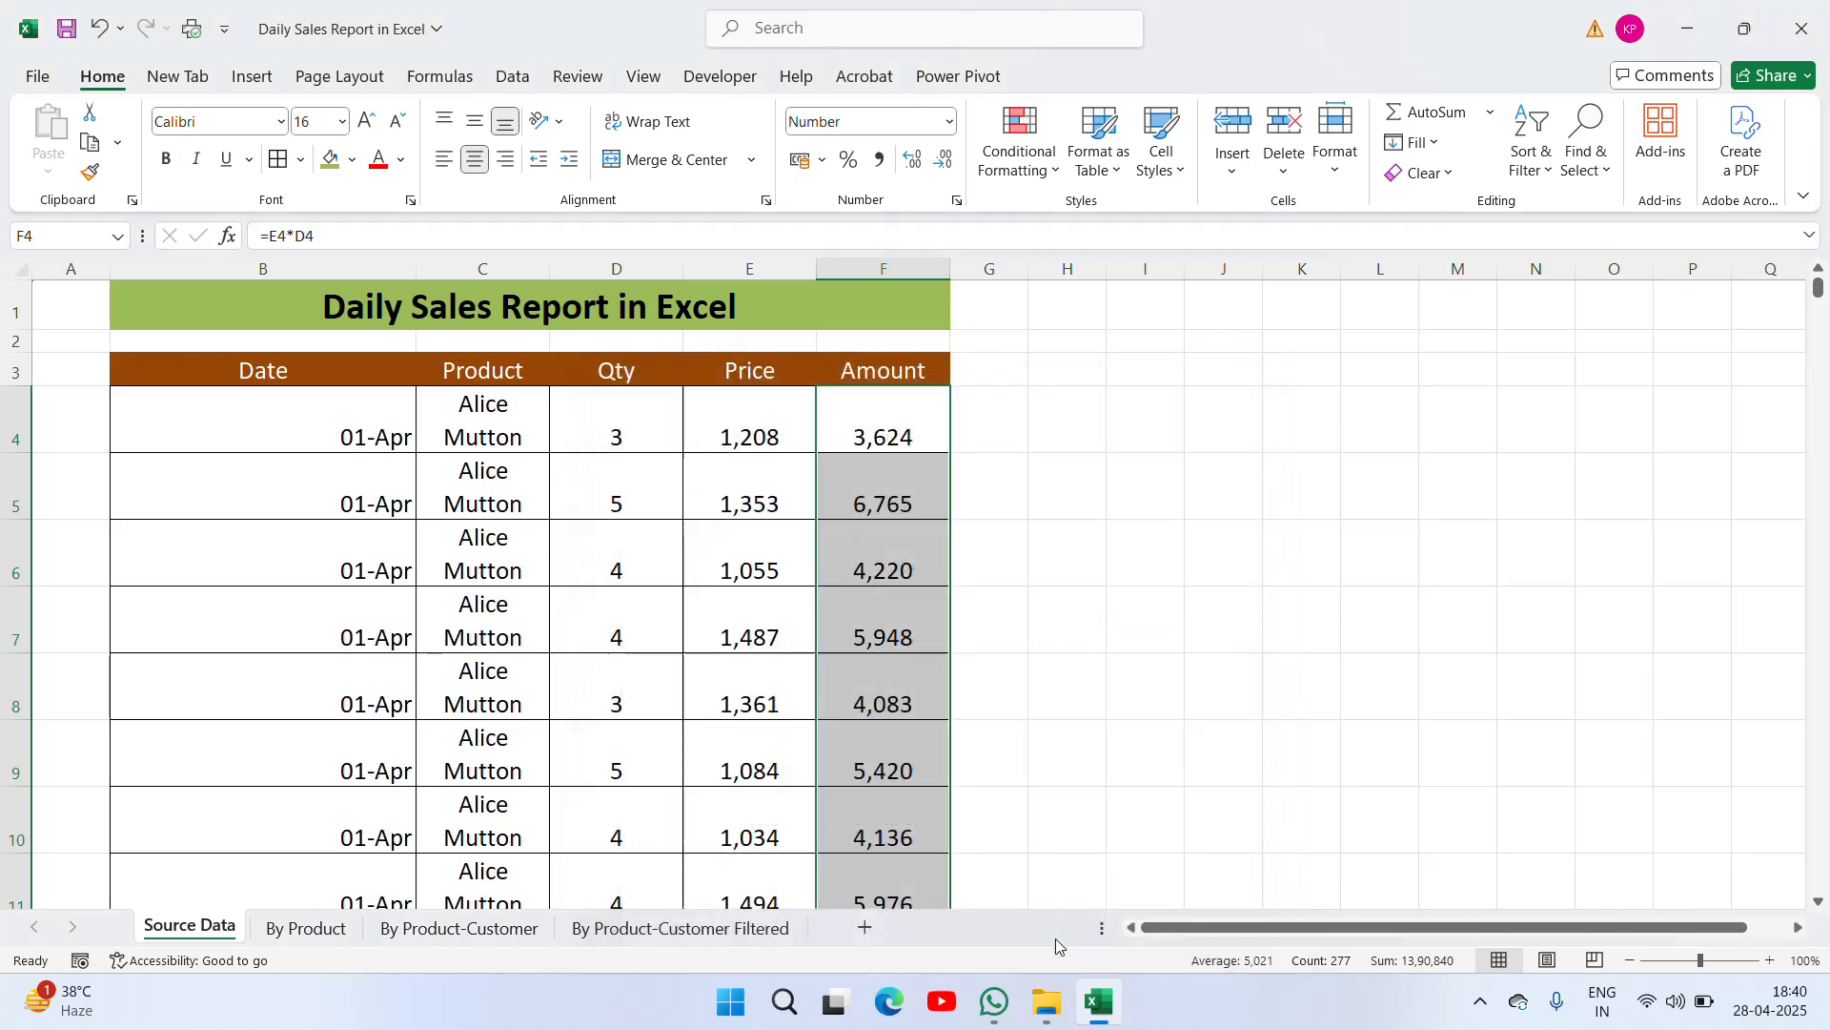
Replace the formulas in the Qty, Price and Amount columns, D4:F280, with fixed values by pasting them as values
{"action": "left_click", "coordinate": [661, 412]}
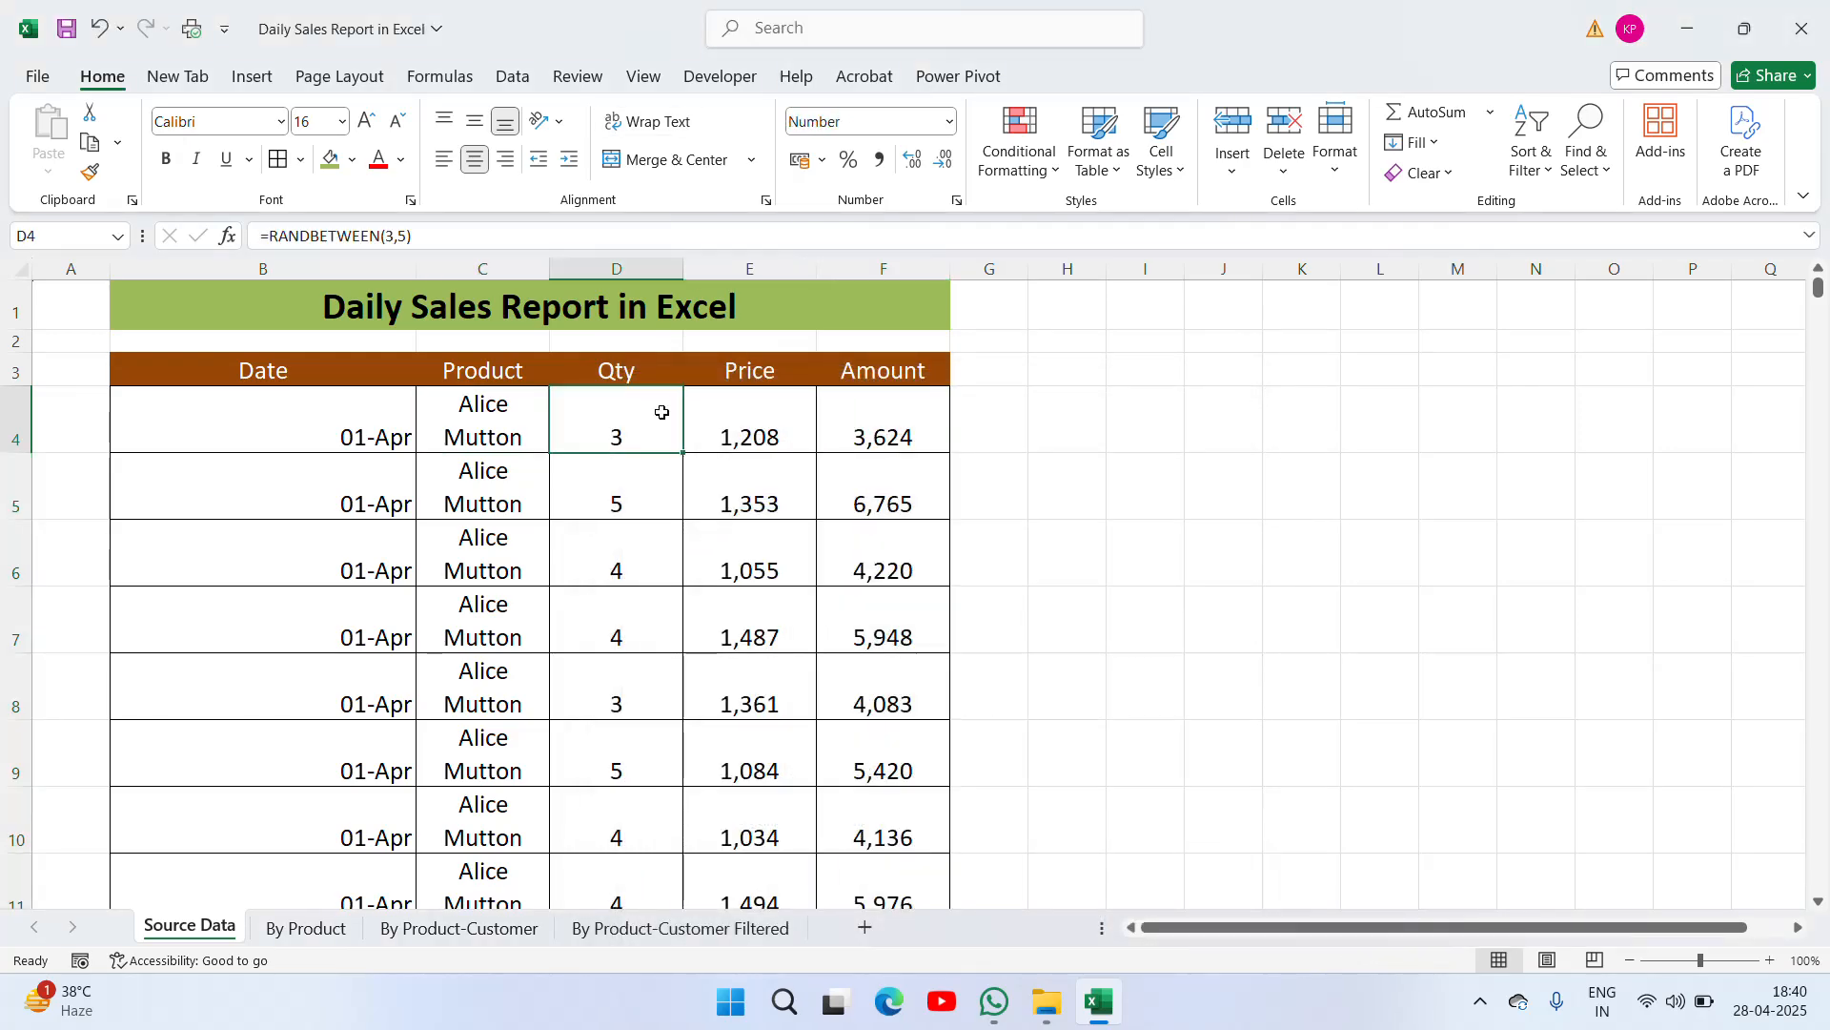
{"action": "key", "text": "shift+Right"}
{"action": "key", "text": "shift+Right"}
{"action": "key", "text": "ctrl+shift+Down"}
{"action": "key", "text": "ctrl+c"}
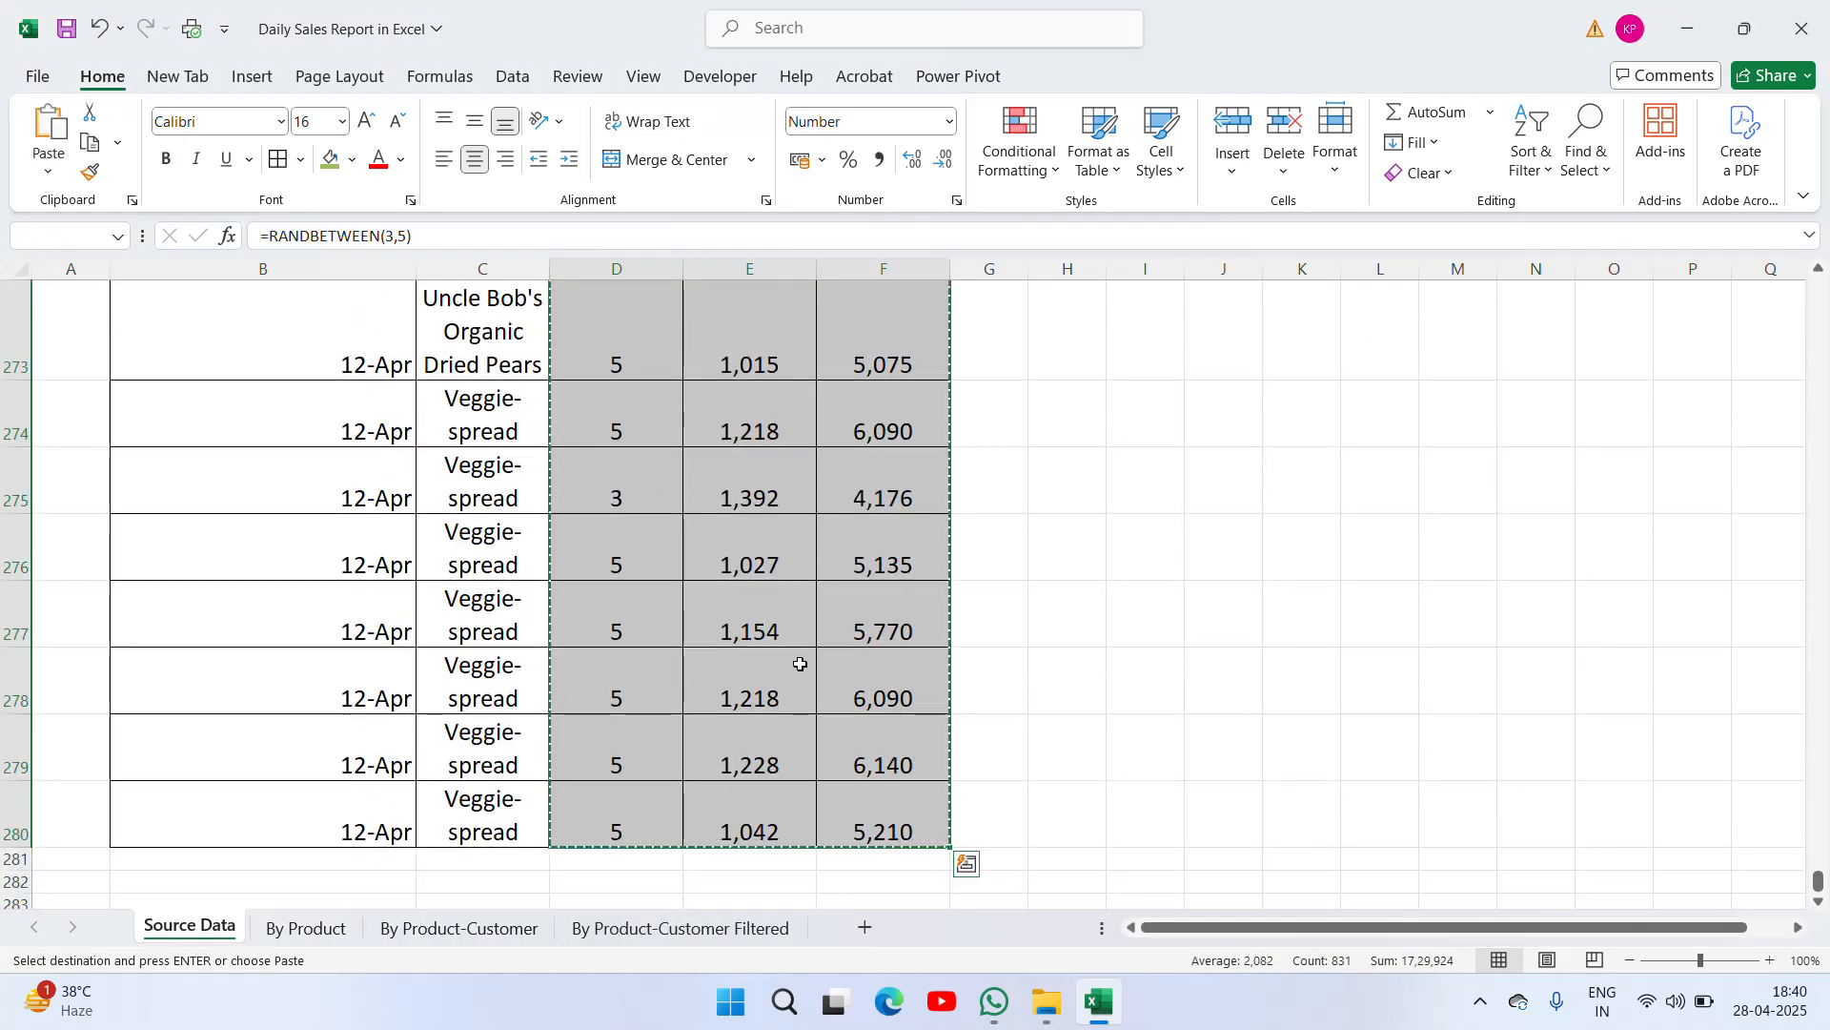
{"action": "right_click", "coordinate": [804, 714]}
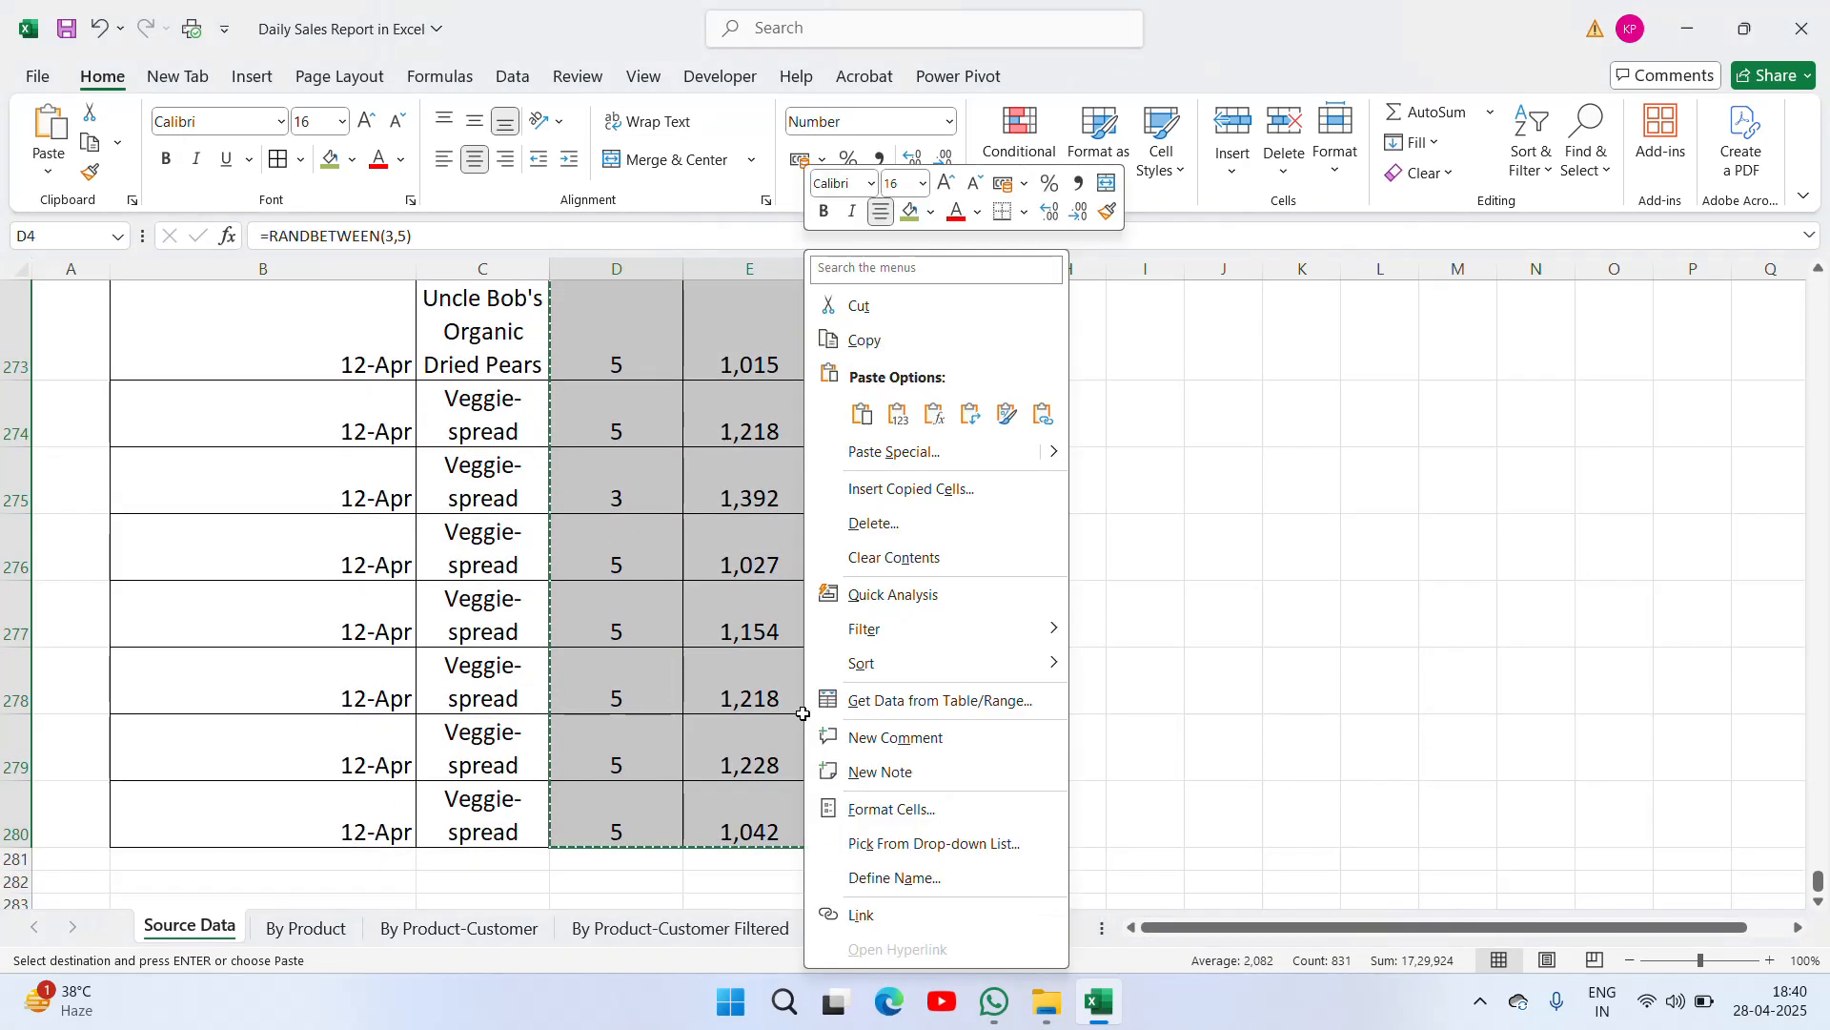
{"action": "left_click", "coordinate": [908, 415]}
{"action": "key", "text": "Escape"}
Auto-fit the Date column to its contents and widen the Product column so that Alice Mutton fits on one line
{"action": "left_click", "coordinate": [461, 476]}
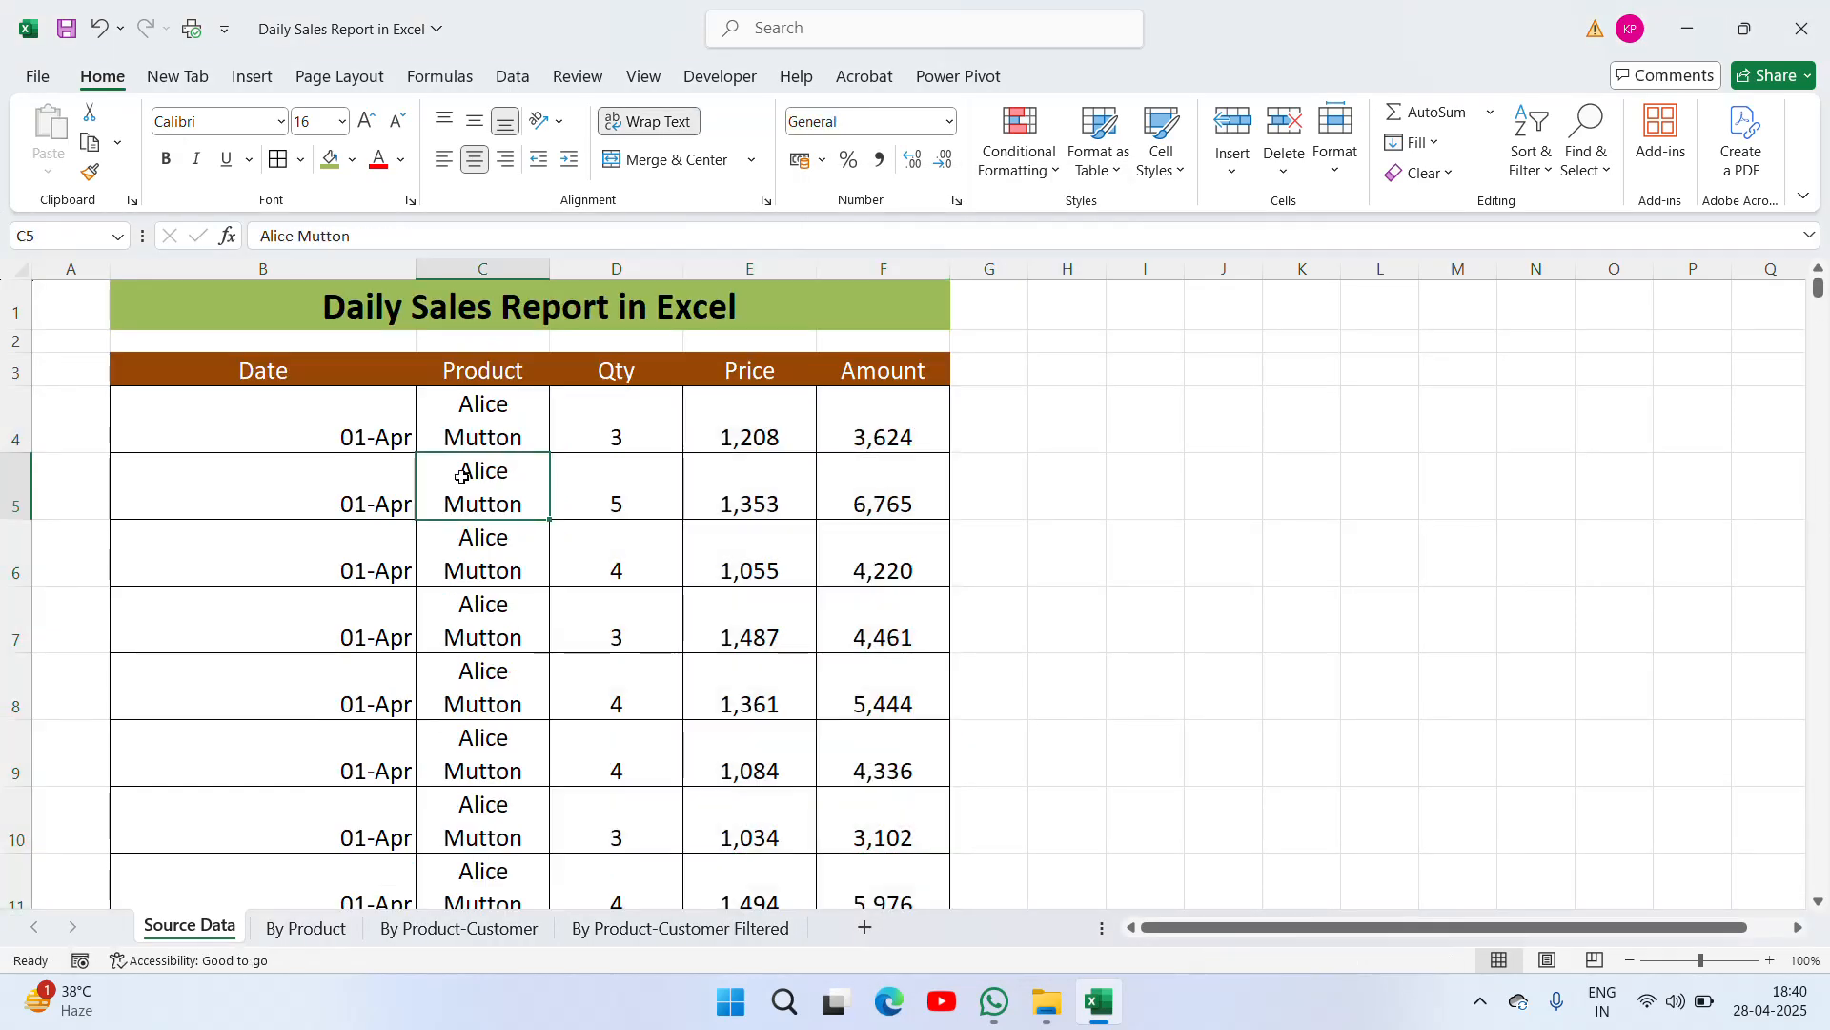
{"action": "key", "text": "Left"}
{"action": "key", "text": "Up"}
{"action": "key", "text": "Up"}
{"action": "key", "text": "Up"}
{"action": "key", "text": "Up"}
{"action": "key", "text": "Down"}
{"action": "key", "text": "Down"}
{"action": "key", "text": "Down"}
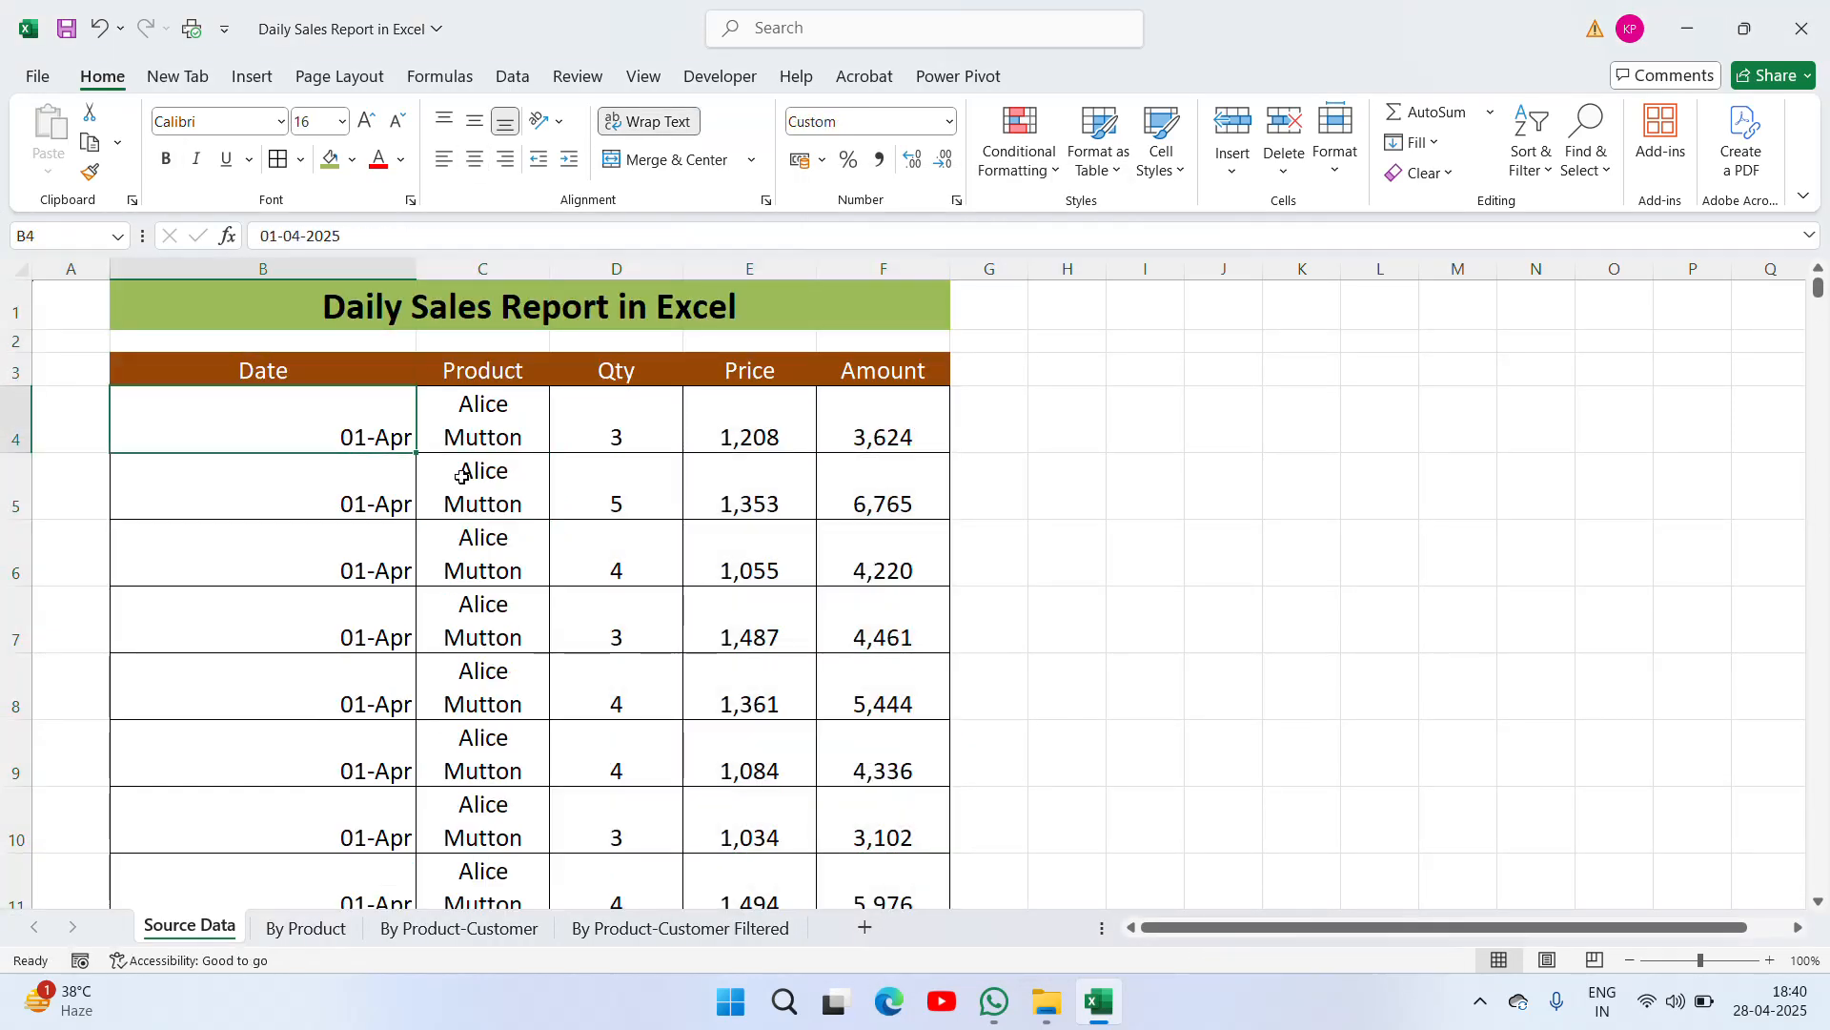
{"action": "double_click", "coordinate": [417, 268]}
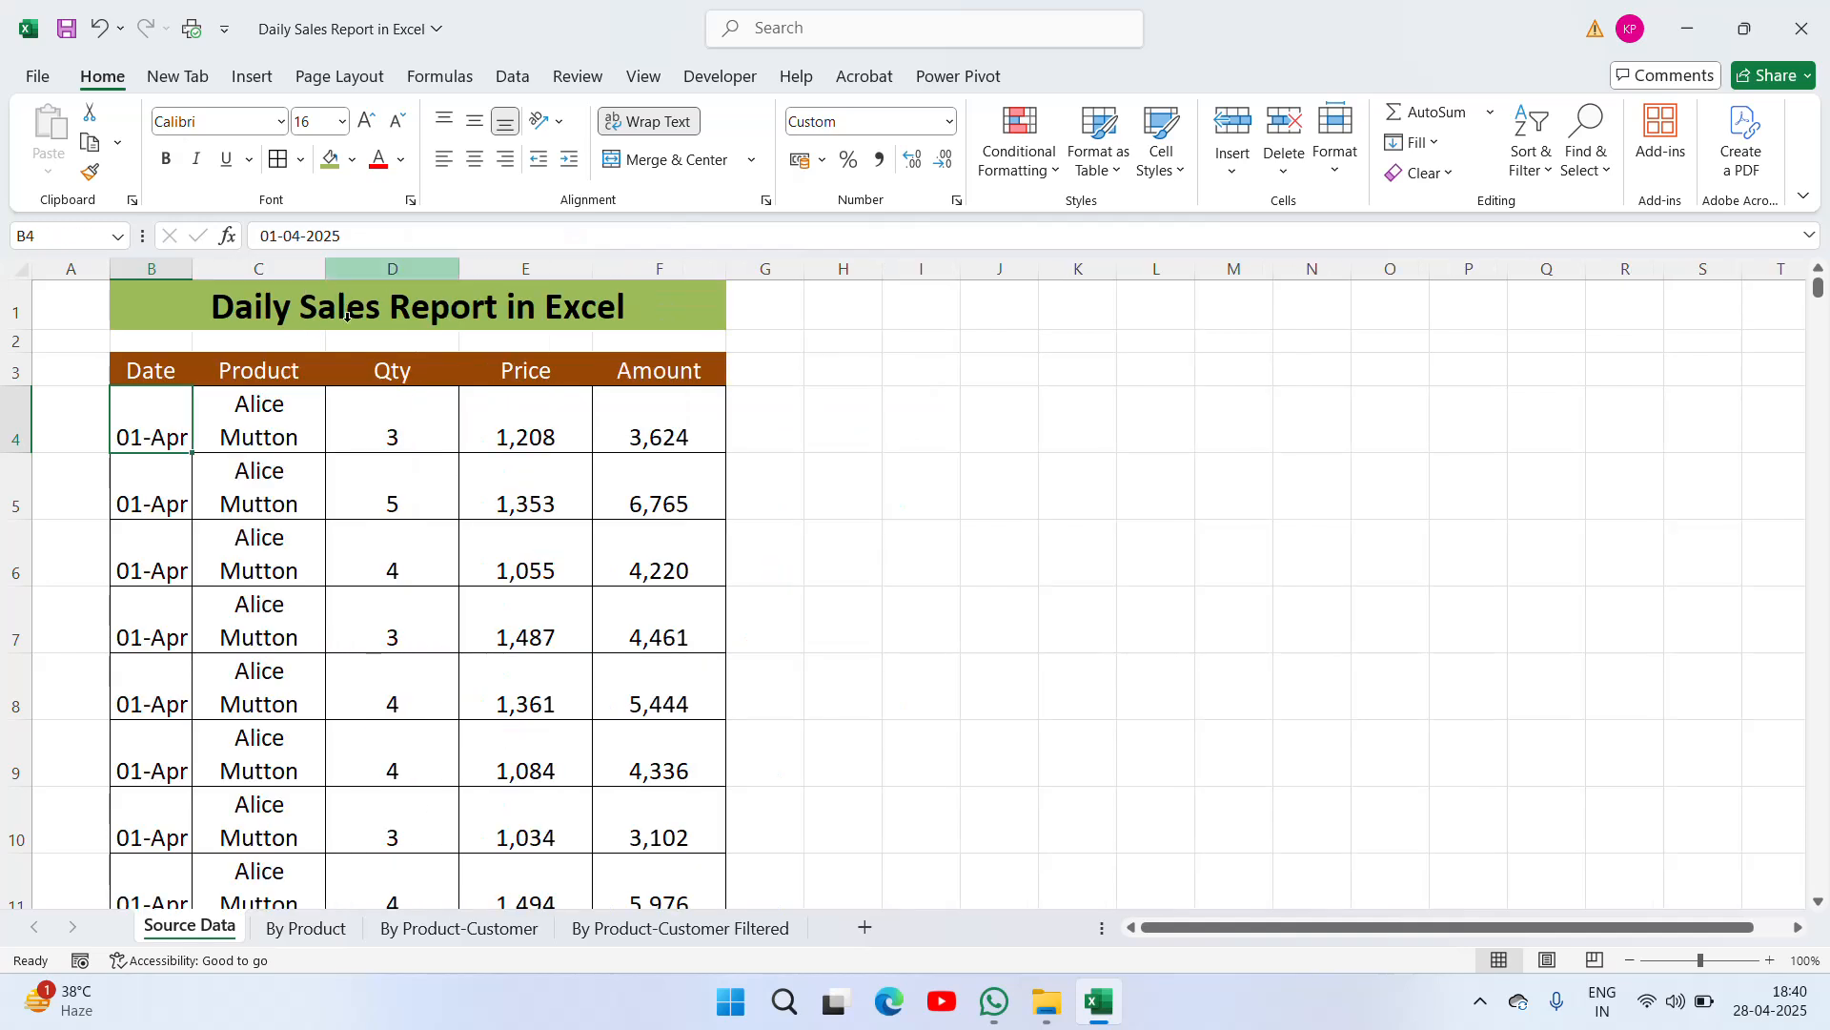
{"action": "left_click", "coordinate": [277, 373]}
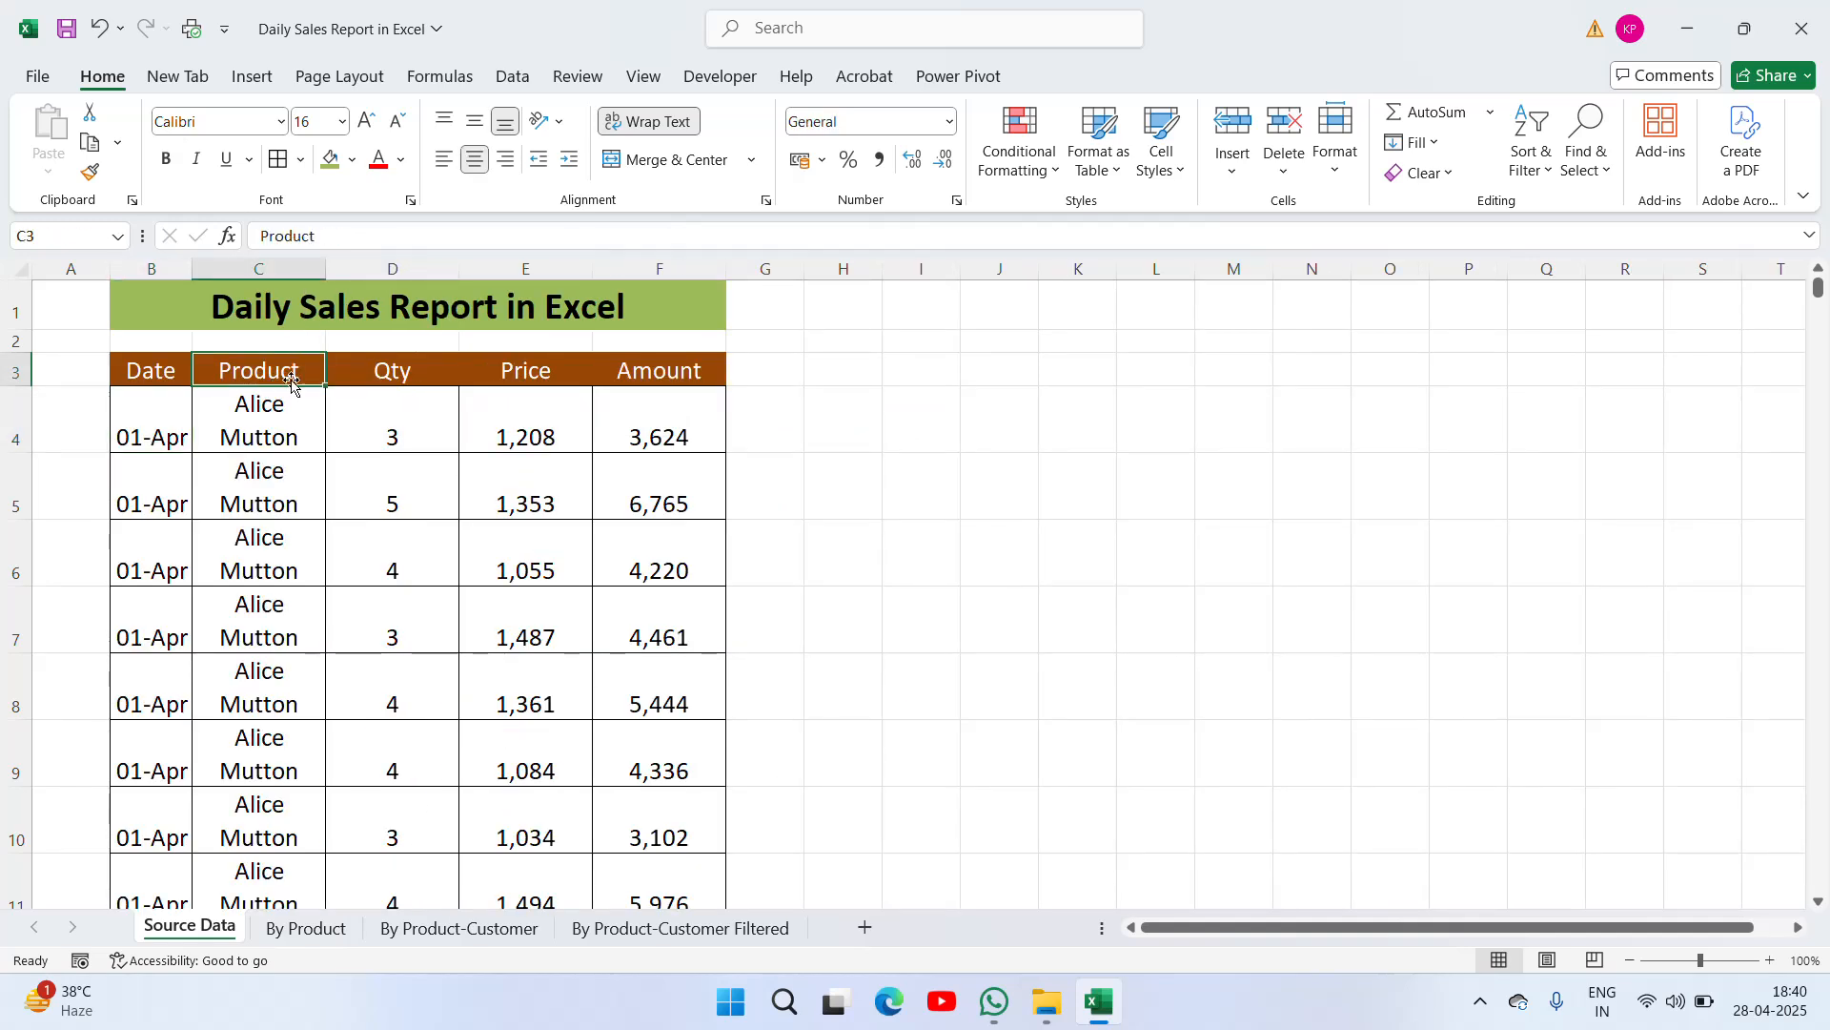
{"action": "left_click_drag", "start_coordinate": [327, 283], "coordinate": [358, 272]}
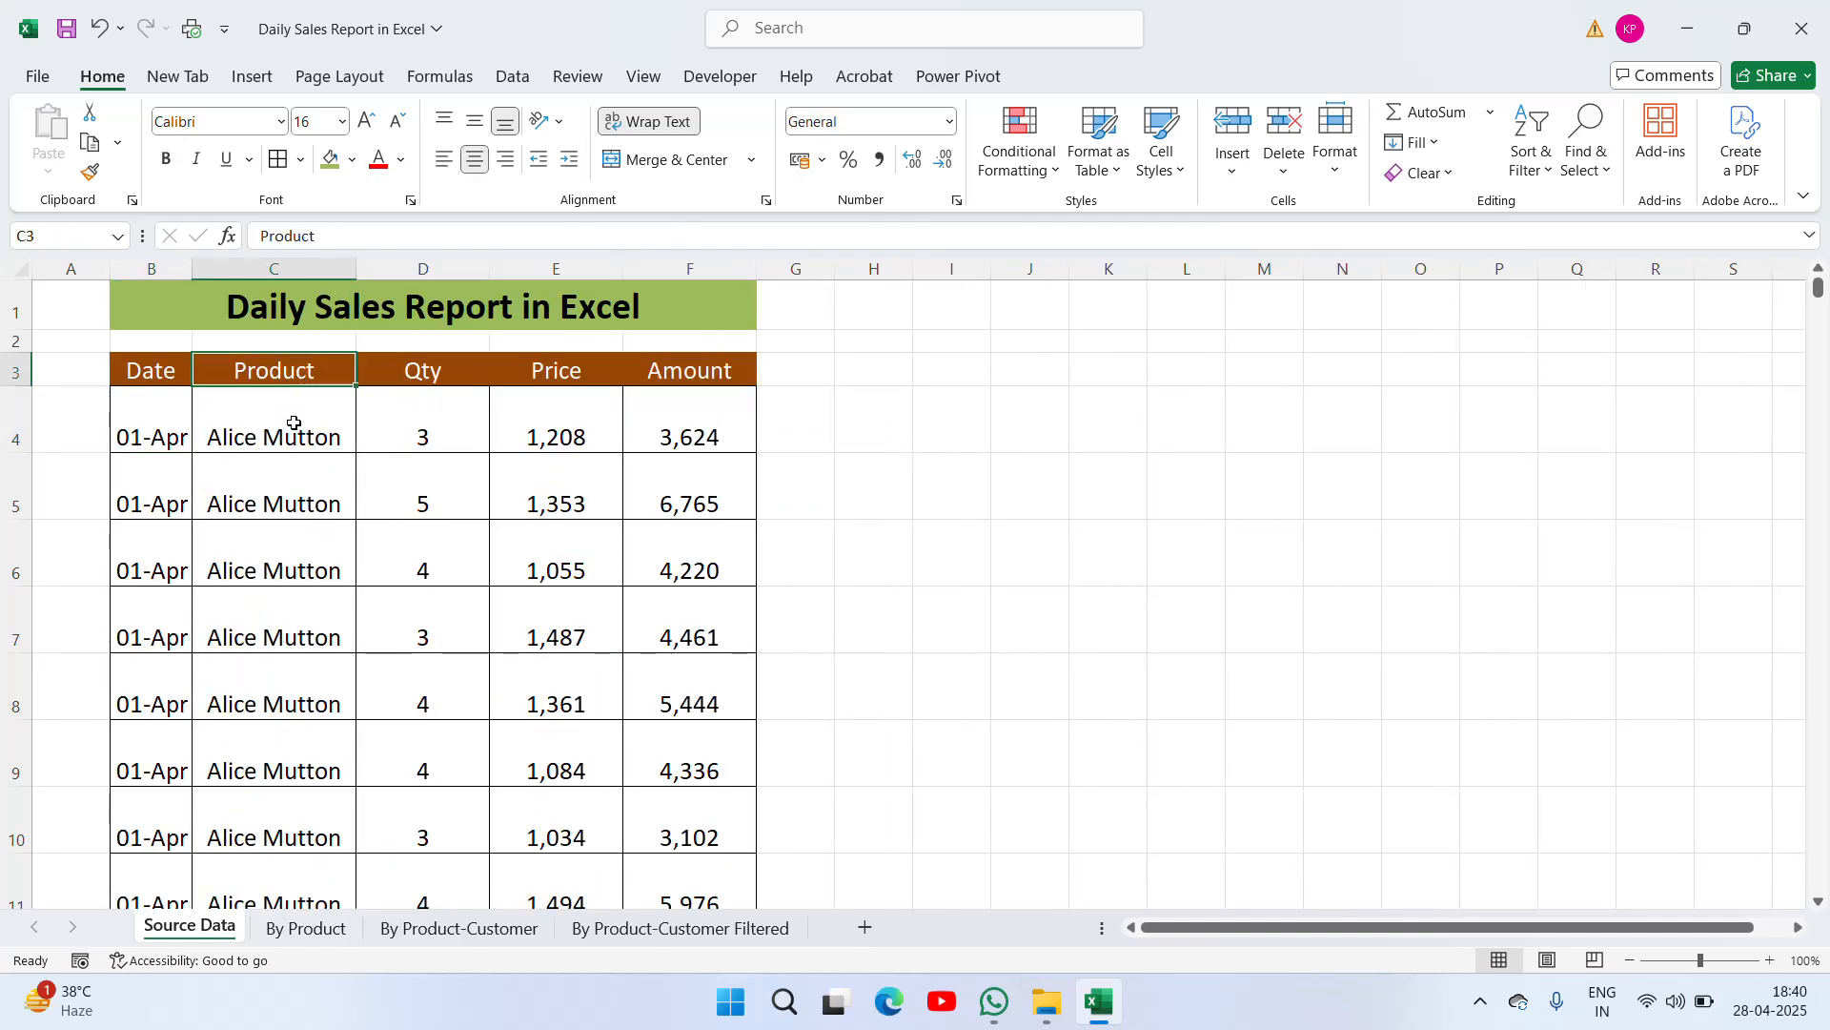
Middle-align the contents of the whole sales table, B3:F280, vertically
{"action": "key", "text": "Left"}
{"action": "key", "text": "Right"}
{"action": "key", "text": "Right"}
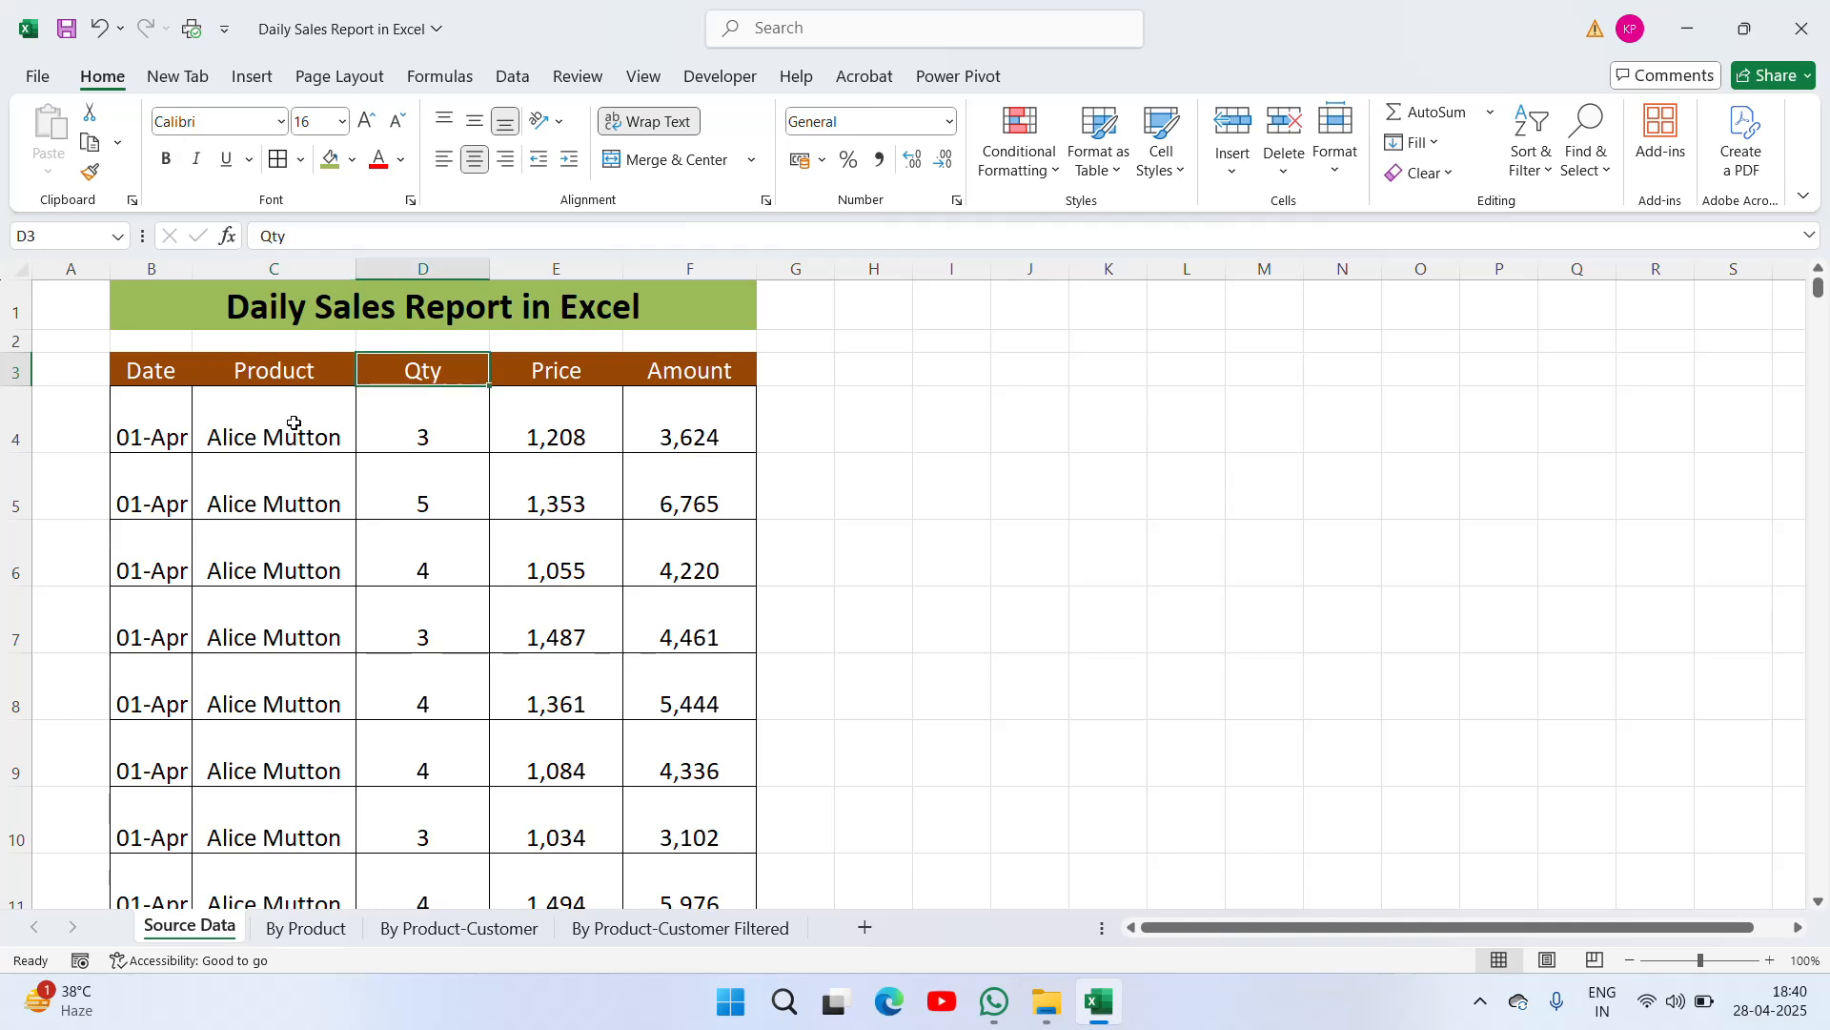
{"action": "key", "text": "Left"}
{"action": "key", "text": "Left"}
{"action": "key", "text": "Up"}
{"action": "key", "text": "Up"}
{"action": "key", "text": "Down"}
{"action": "key", "text": "Down"}
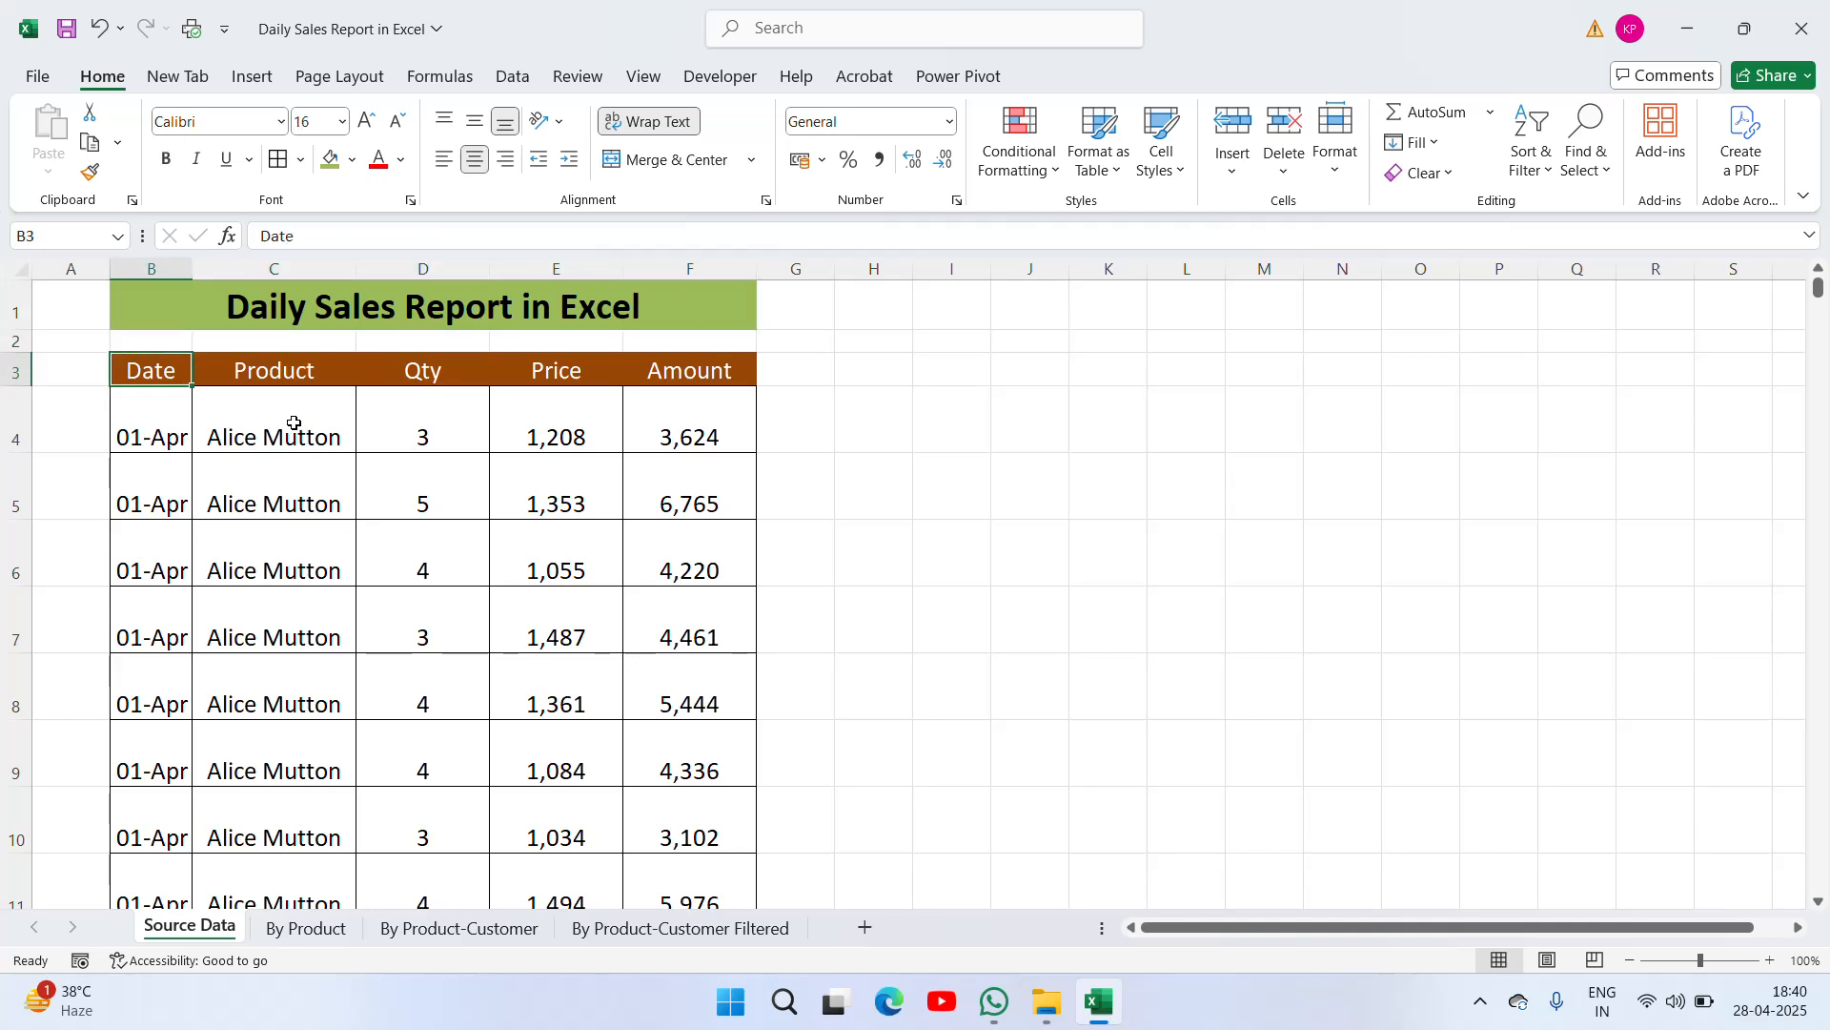
{"action": "key", "text": "Up"}
{"action": "key", "text": "Up"}
{"action": "key", "text": "Down"}
{"action": "key", "text": "Down"}
{"action": "key", "text": "ctrl+shift+Right"}
{"action": "key", "text": "ctrl+shift+Down"}
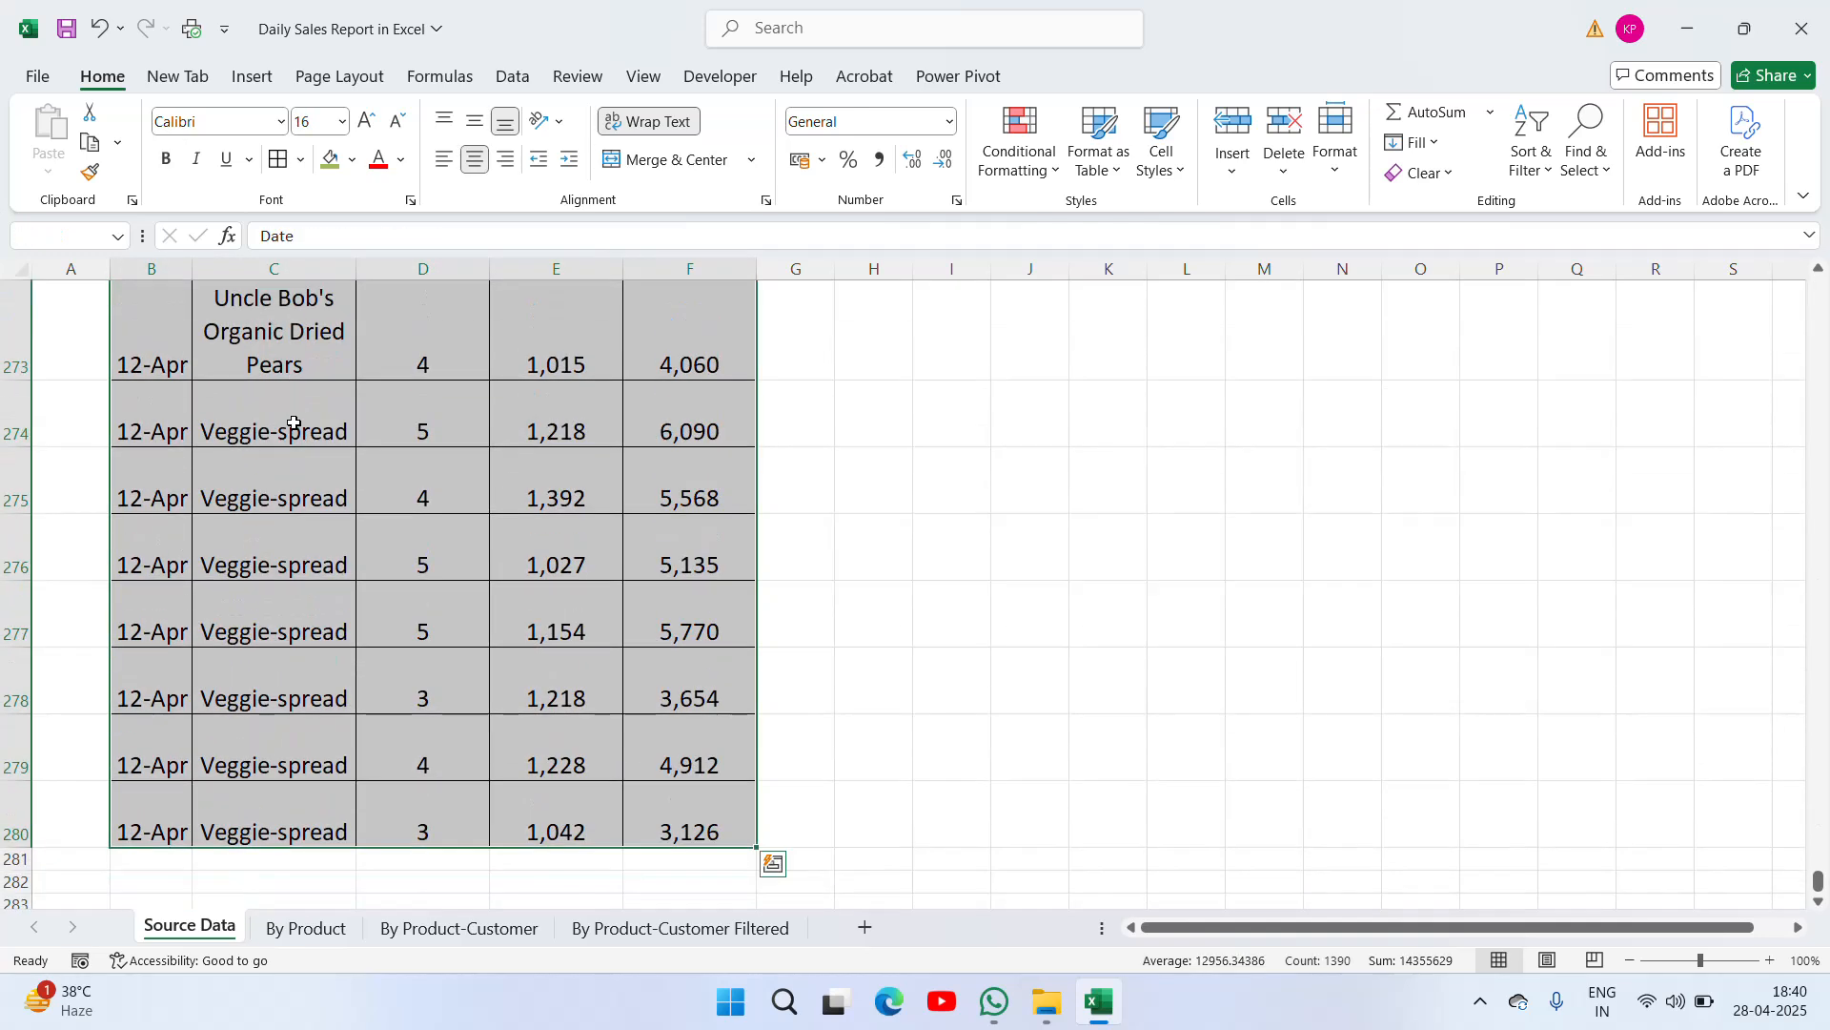
{"action": "left_click", "coordinate": [475, 123]}
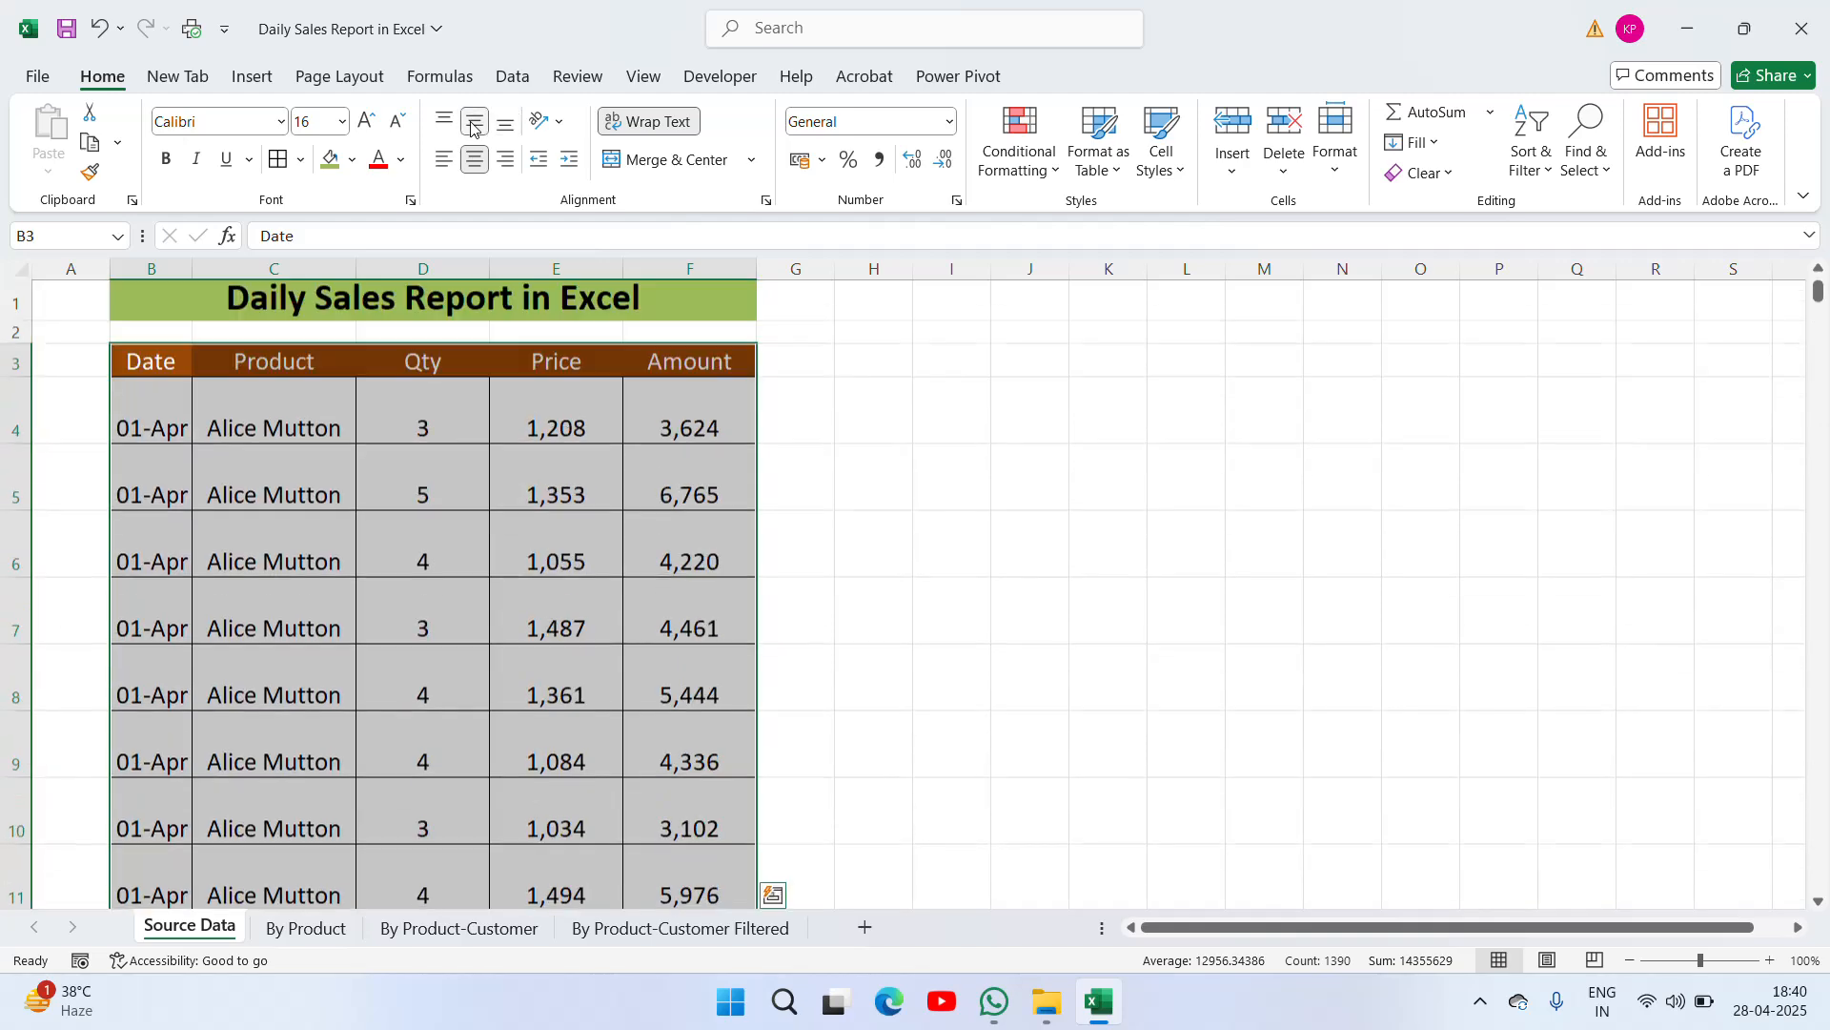
{"action": "left_click", "coordinate": [446, 468]}
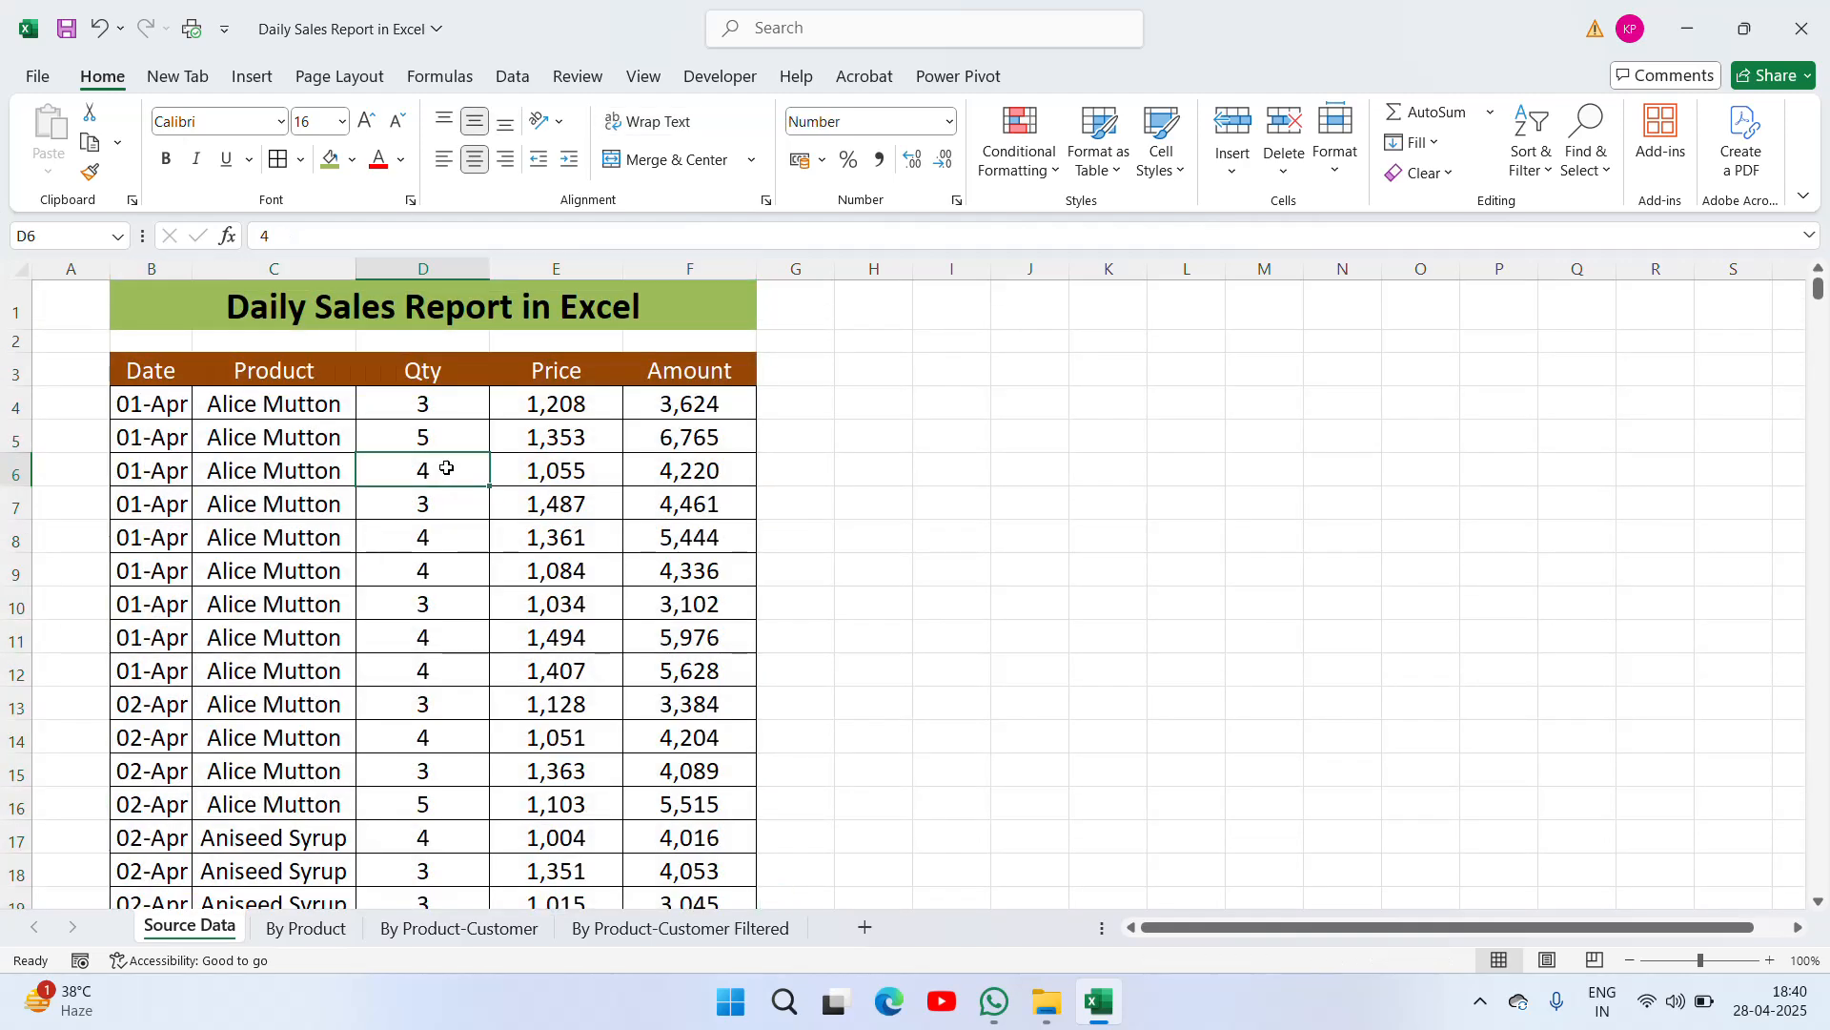
Review the Date, Product, Qty, Price and Amount entries in the first data row and the last rows of the table
{"action": "key", "text": "Up"}
{"action": "key", "text": "Up"}
{"action": "key", "text": "Left"}
{"action": "key", "text": "Left"}
{"action": "key", "text": "Up"}
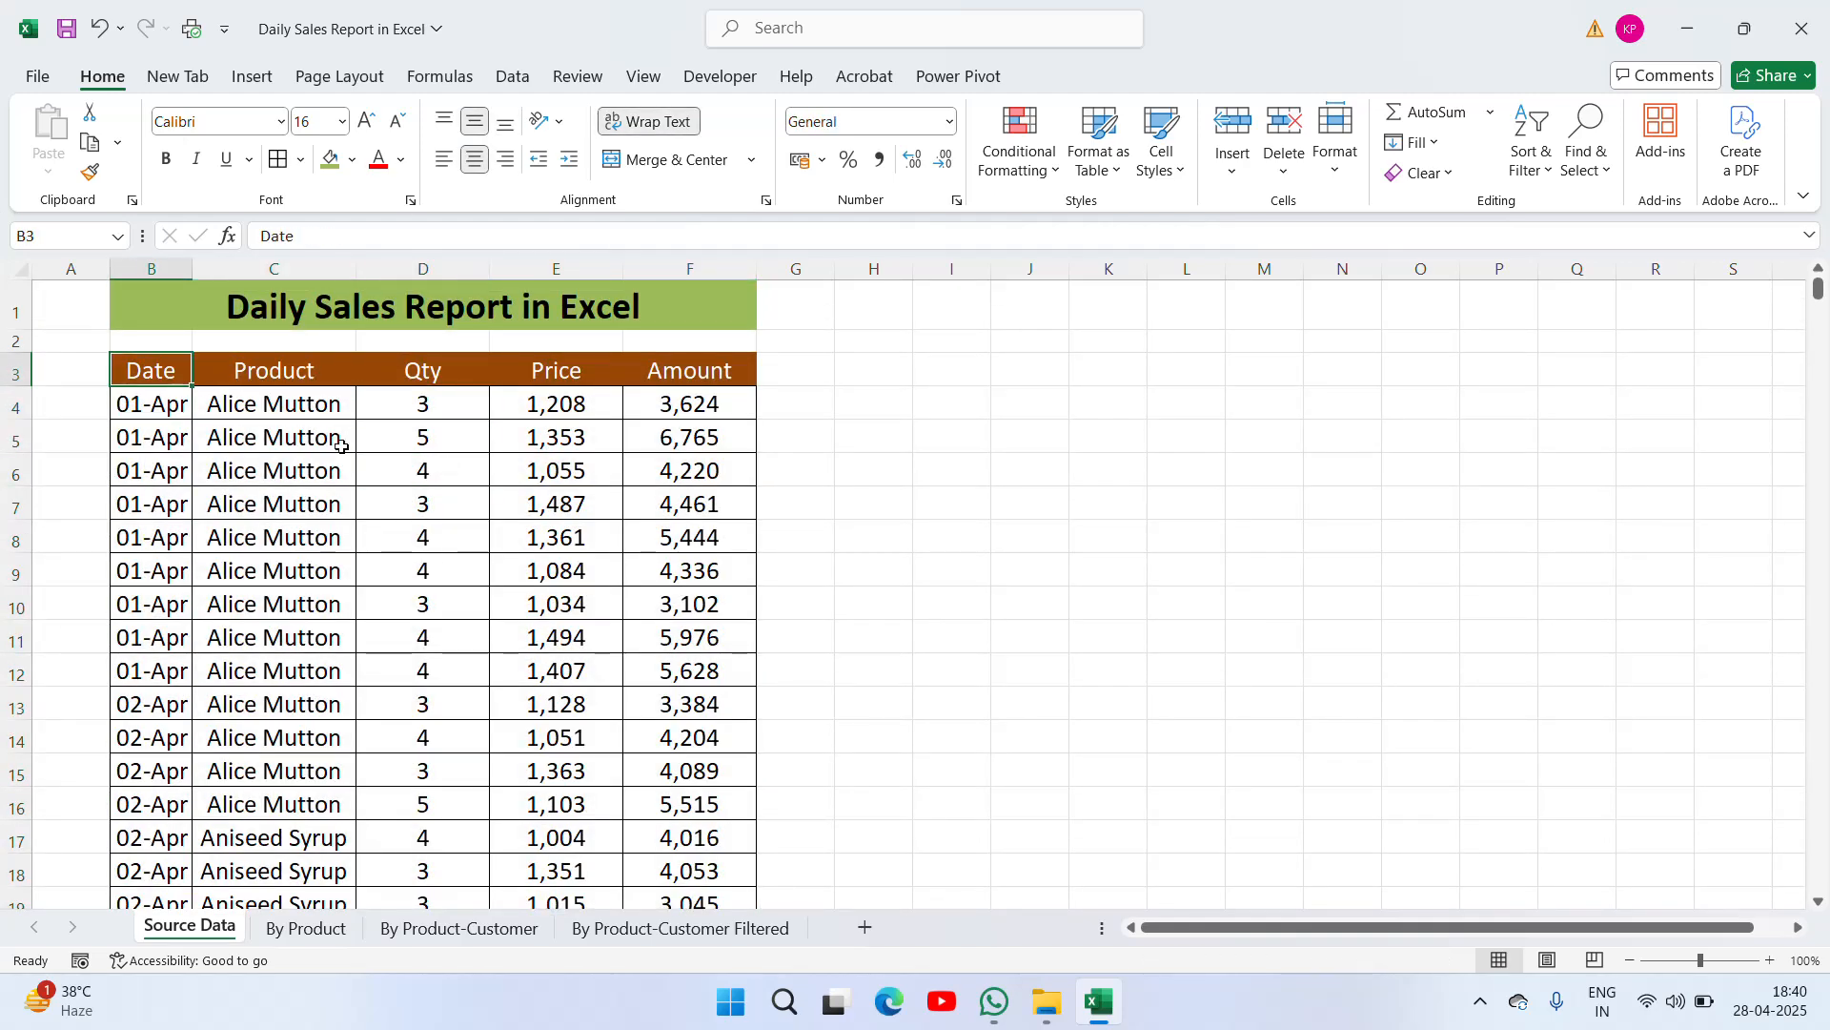
{"action": "left_click", "coordinate": [152, 407]}
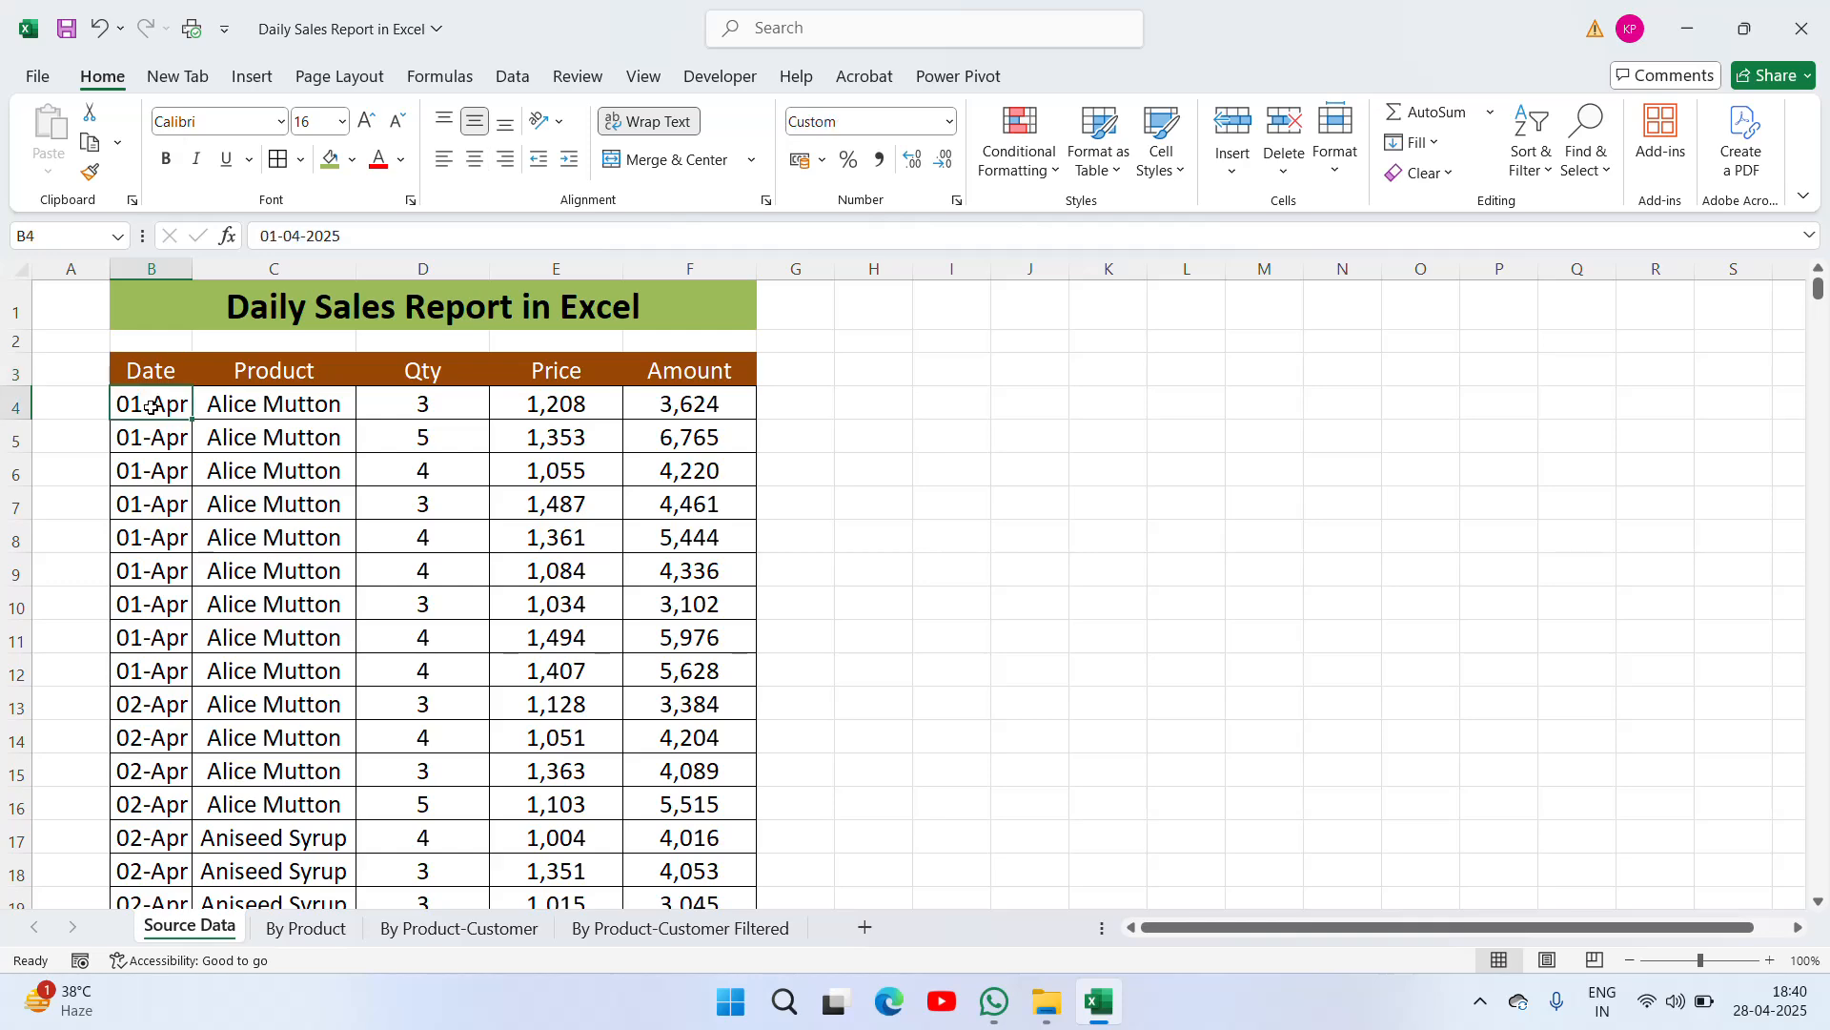
{"action": "left_click", "coordinate": [270, 404]}
{"action": "left_click", "coordinate": [429, 404]}
{"action": "left_click", "coordinate": [545, 405]}
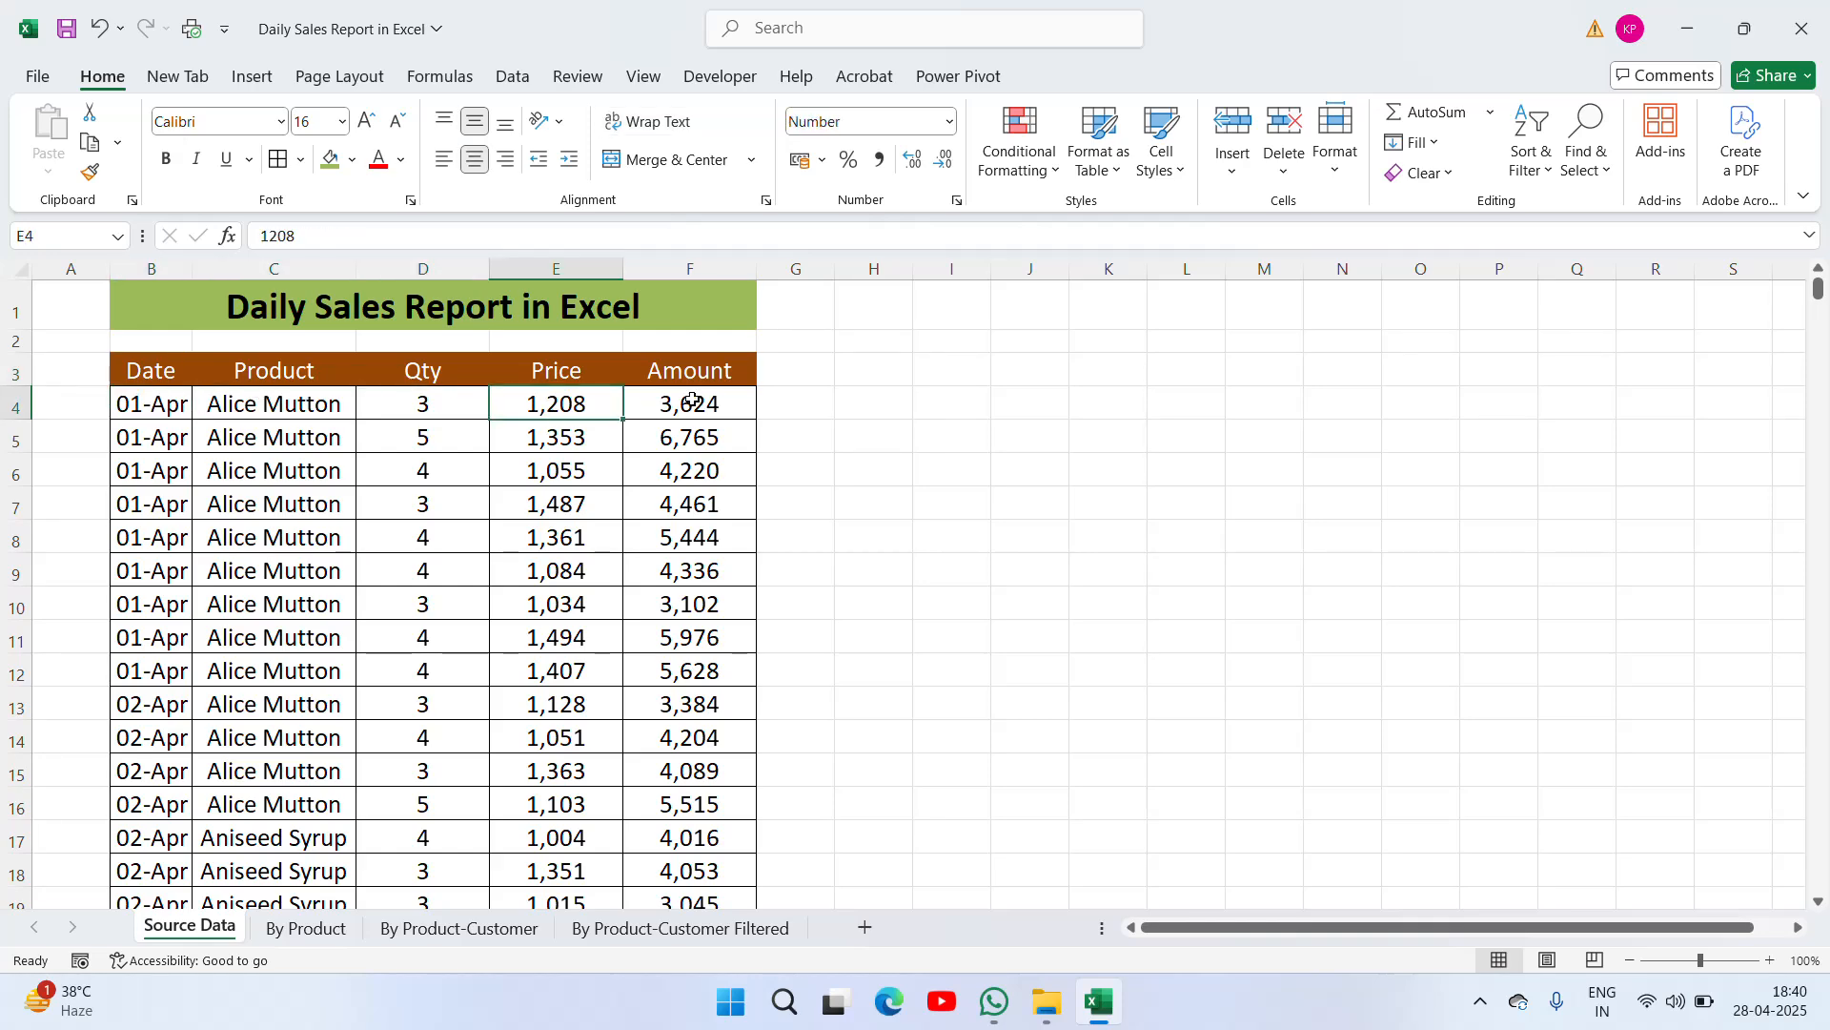
{"action": "left_click", "coordinate": [693, 402]}
{"action": "key", "text": "ctrl+Down"}
{"action": "key", "text": "Up"}
{"action": "key", "text": "Left"}
{"action": "key", "text": "Left"}
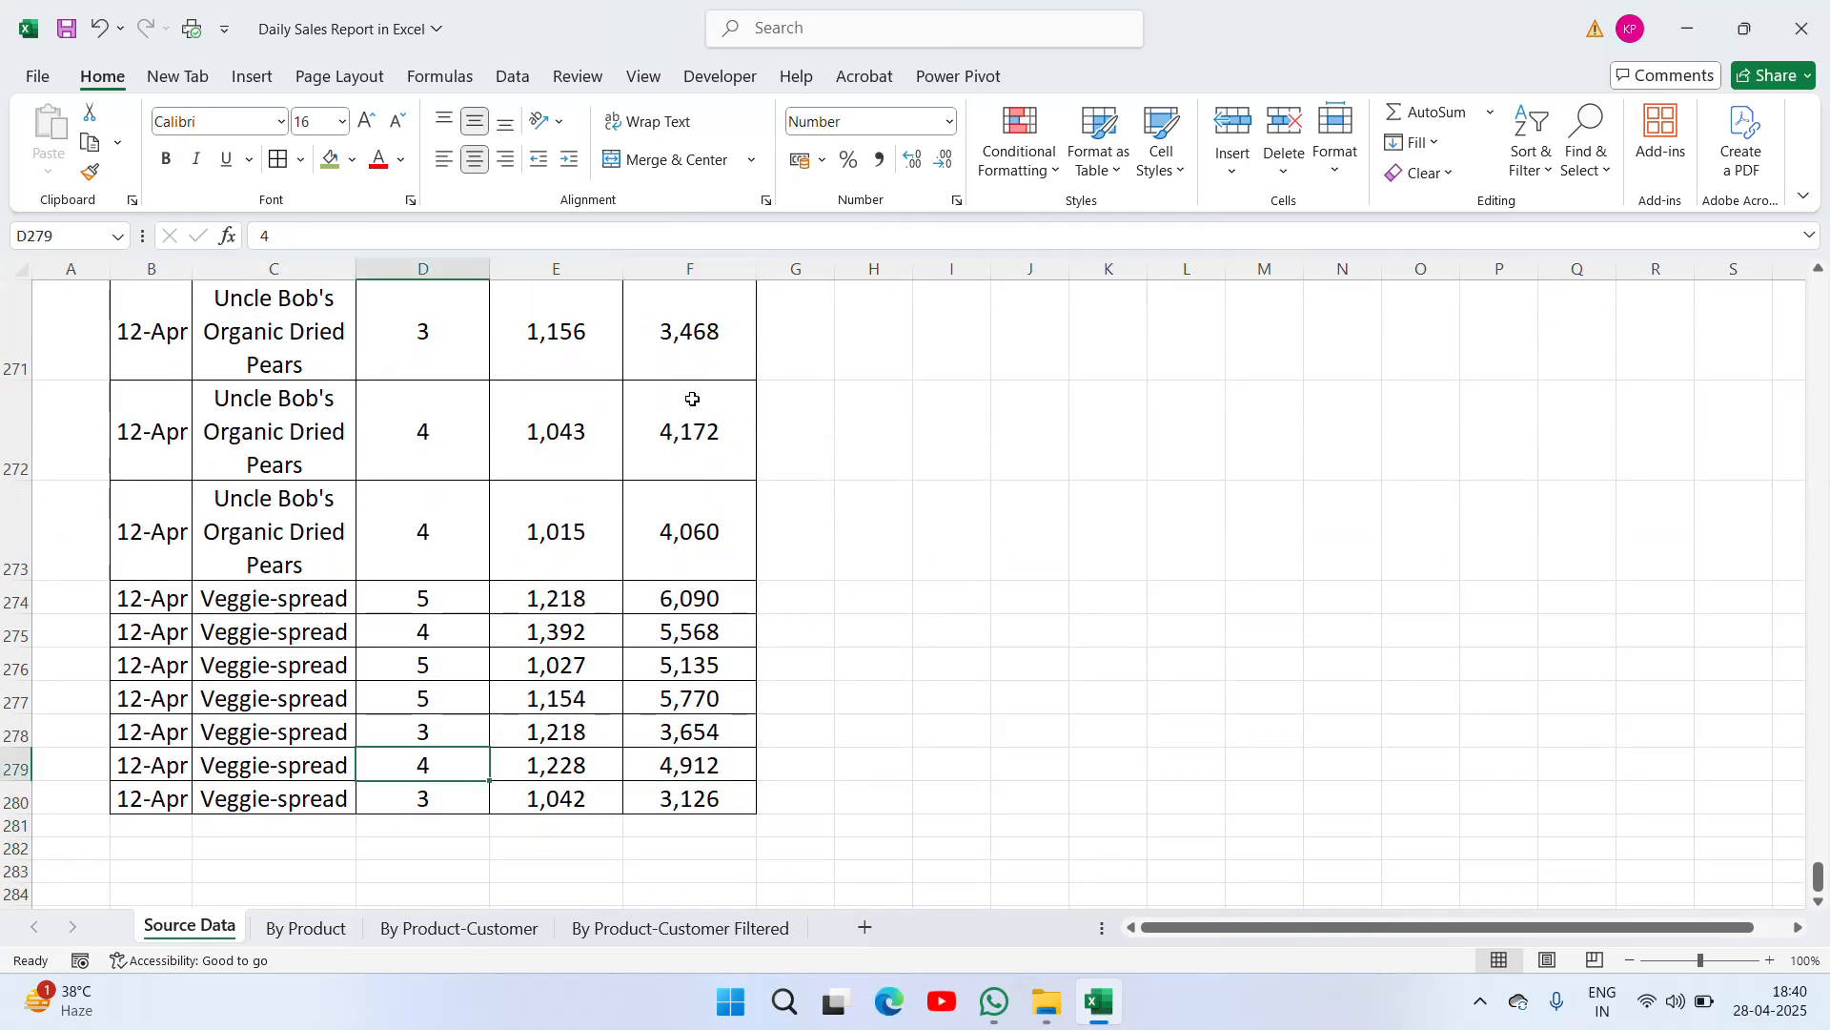
{"action": "key", "text": "Left"}
{"action": "key", "text": "Left"}
{"action": "key", "text": "ctrl+Up"}
{"action": "key", "text": "Up"}
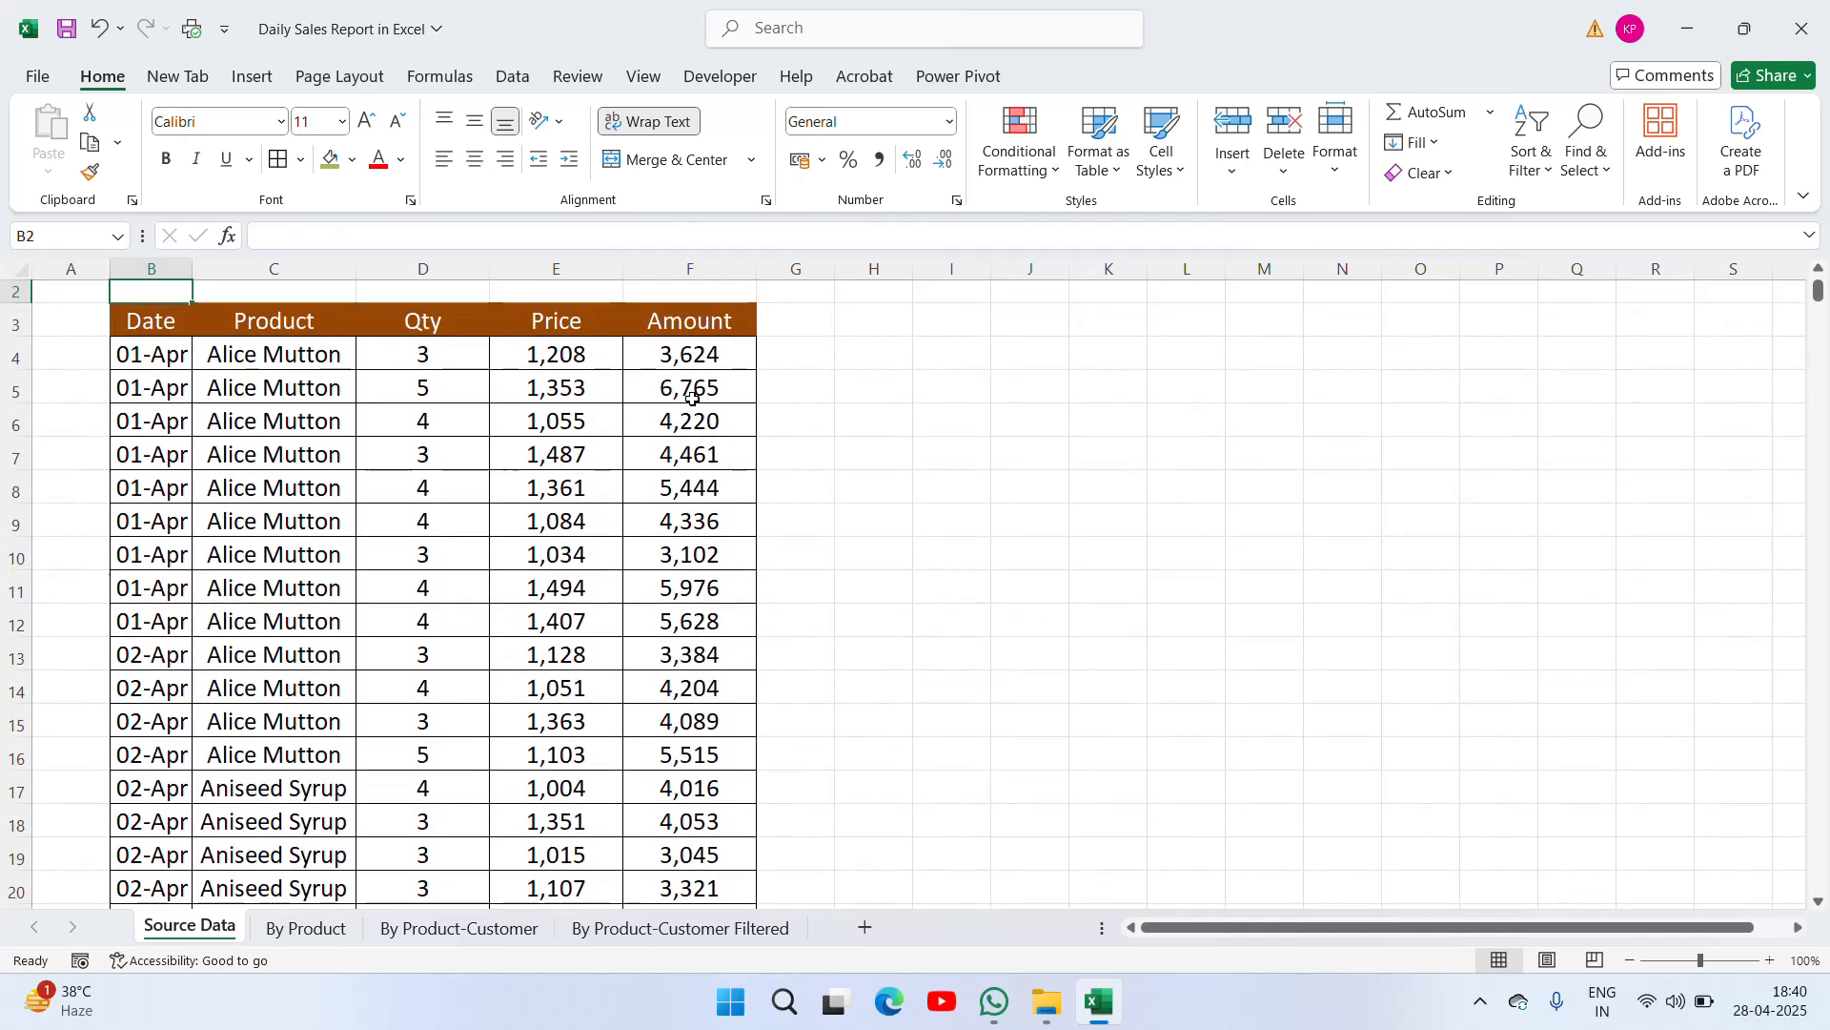
{"action": "key", "text": "Down"}
{"action": "key", "text": "ctrl+Up"}
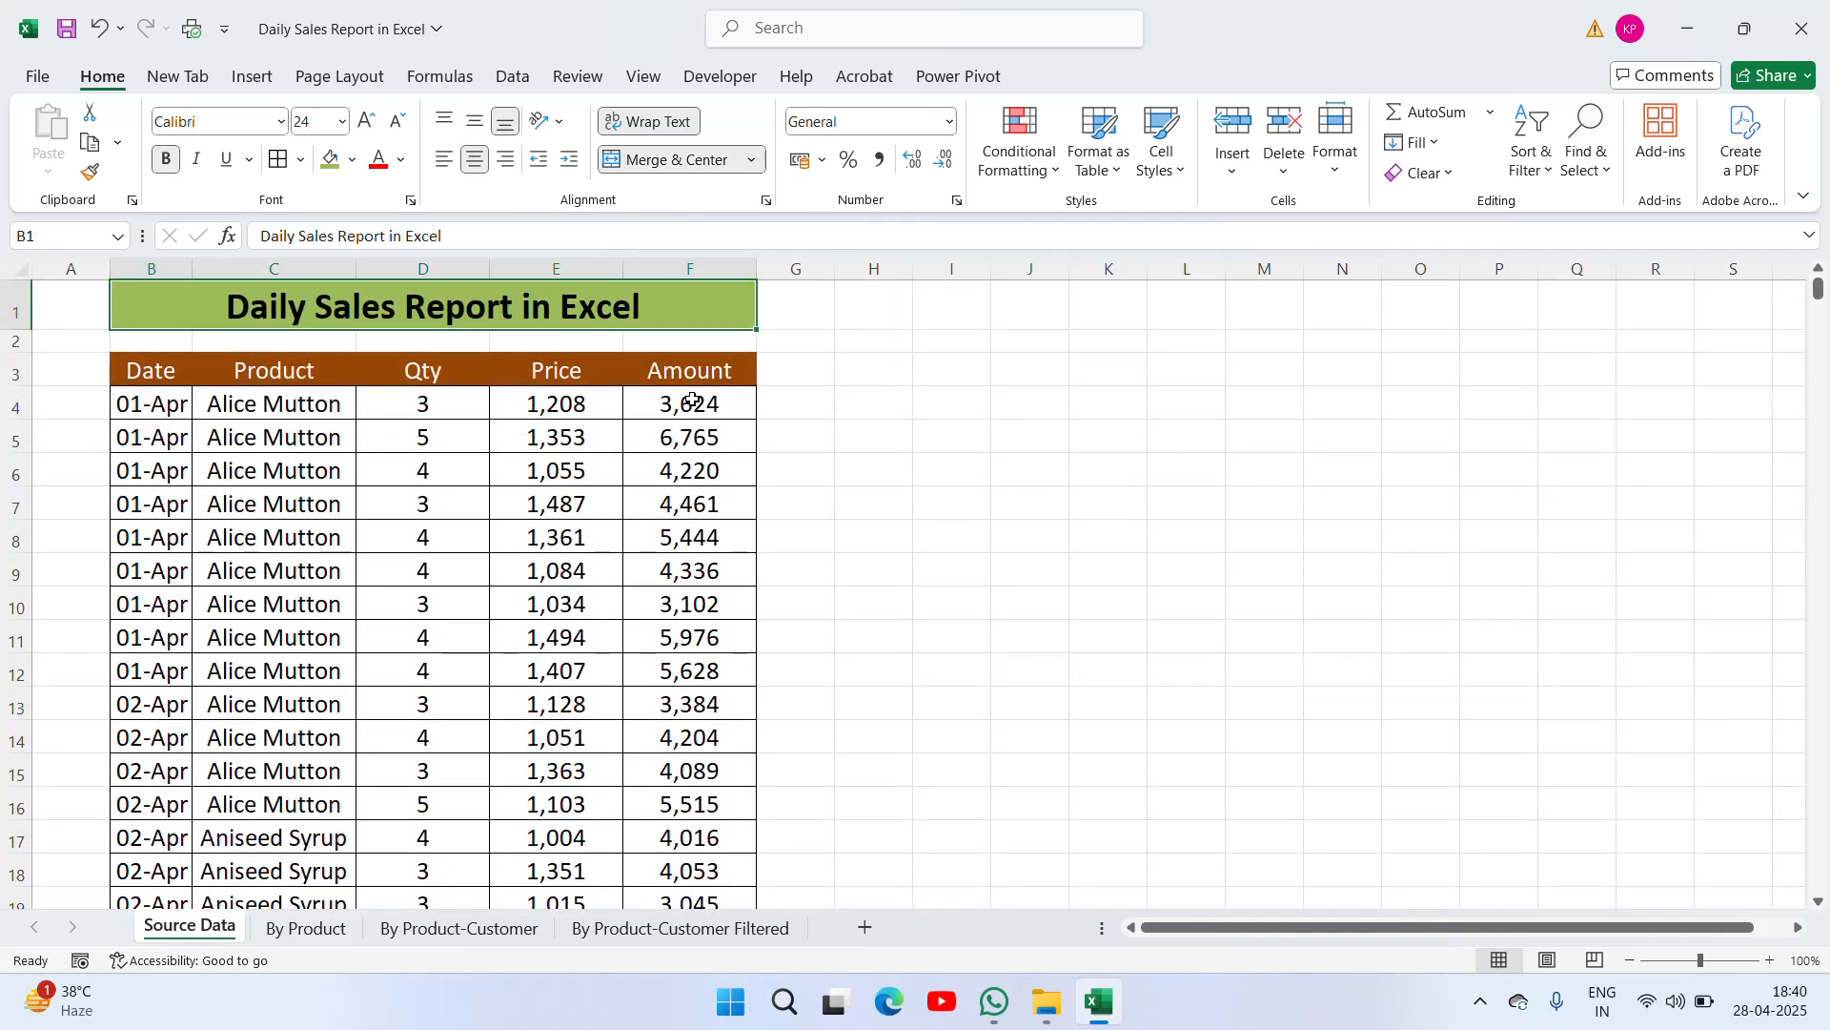
Insert a PivotTable on a new worksheet from the full sales table, Source Data B3:F280
{"action": "key", "text": "Down"}
{"action": "key", "text": "Down"}
{"action": "key", "text": "Down"}
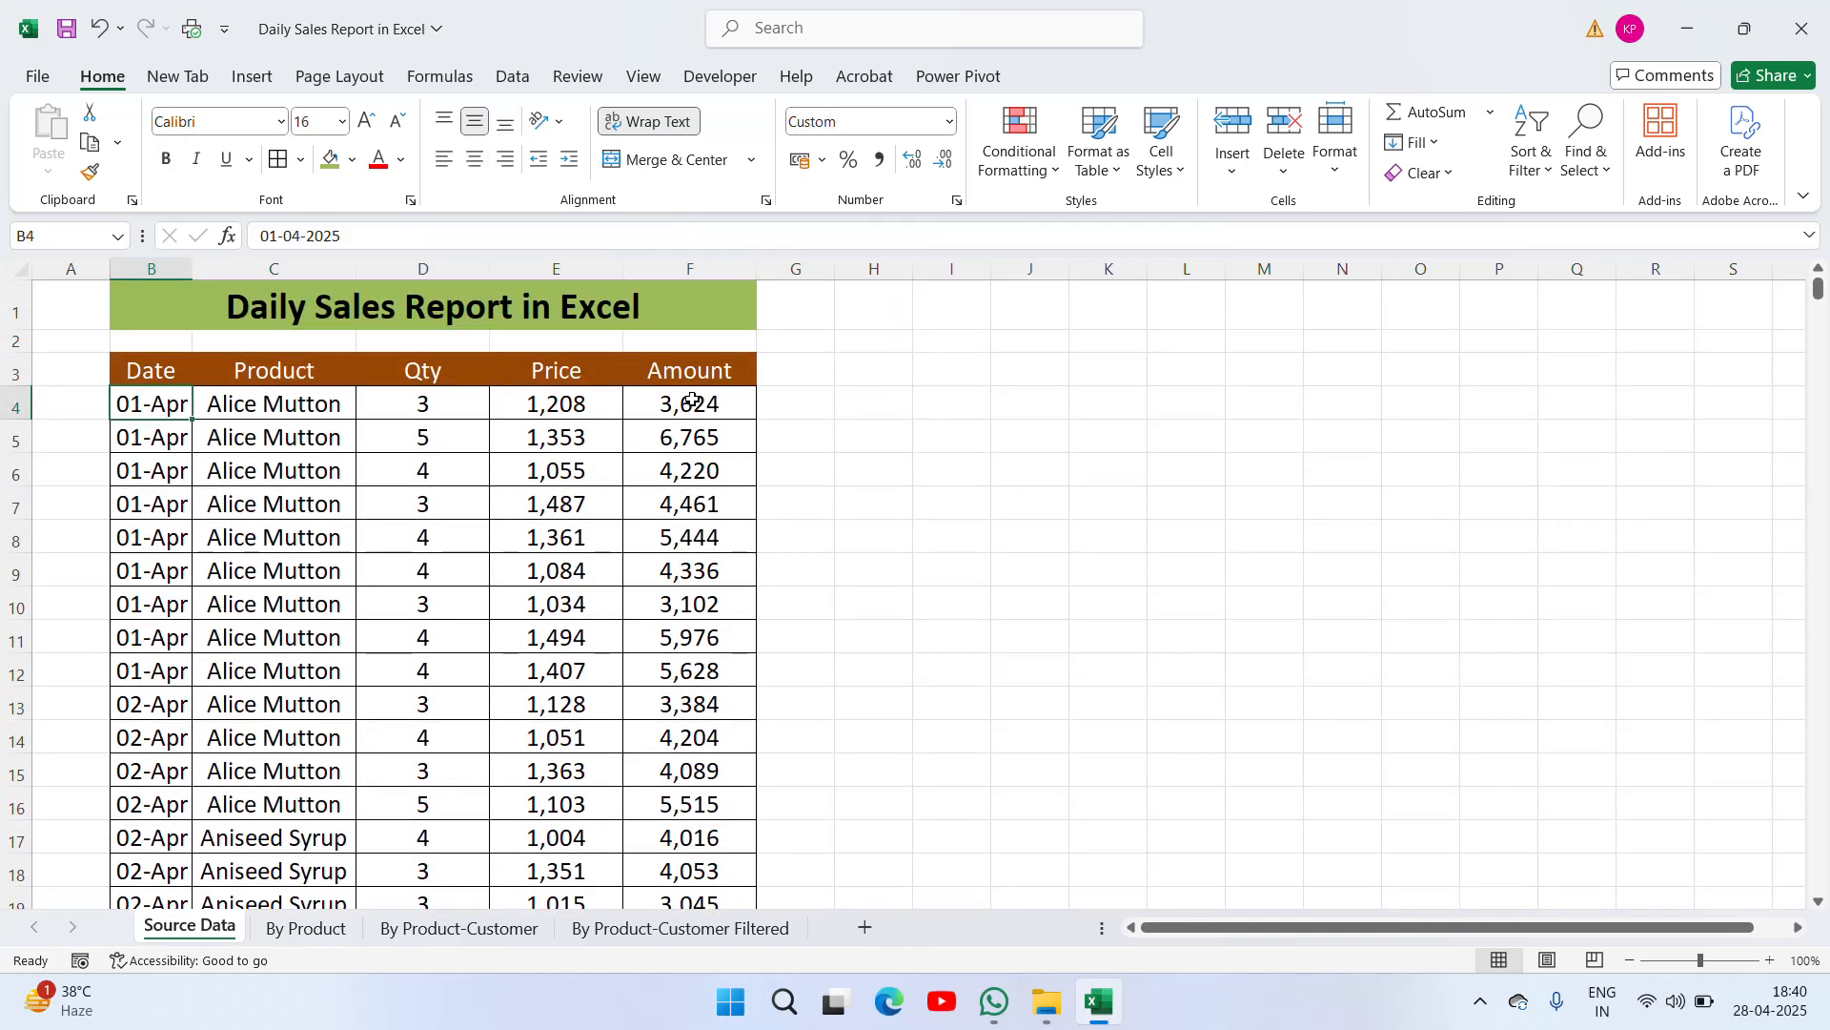
{"action": "key", "text": "Up"}
{"action": "key", "text": "ctrl+shift+Right"}
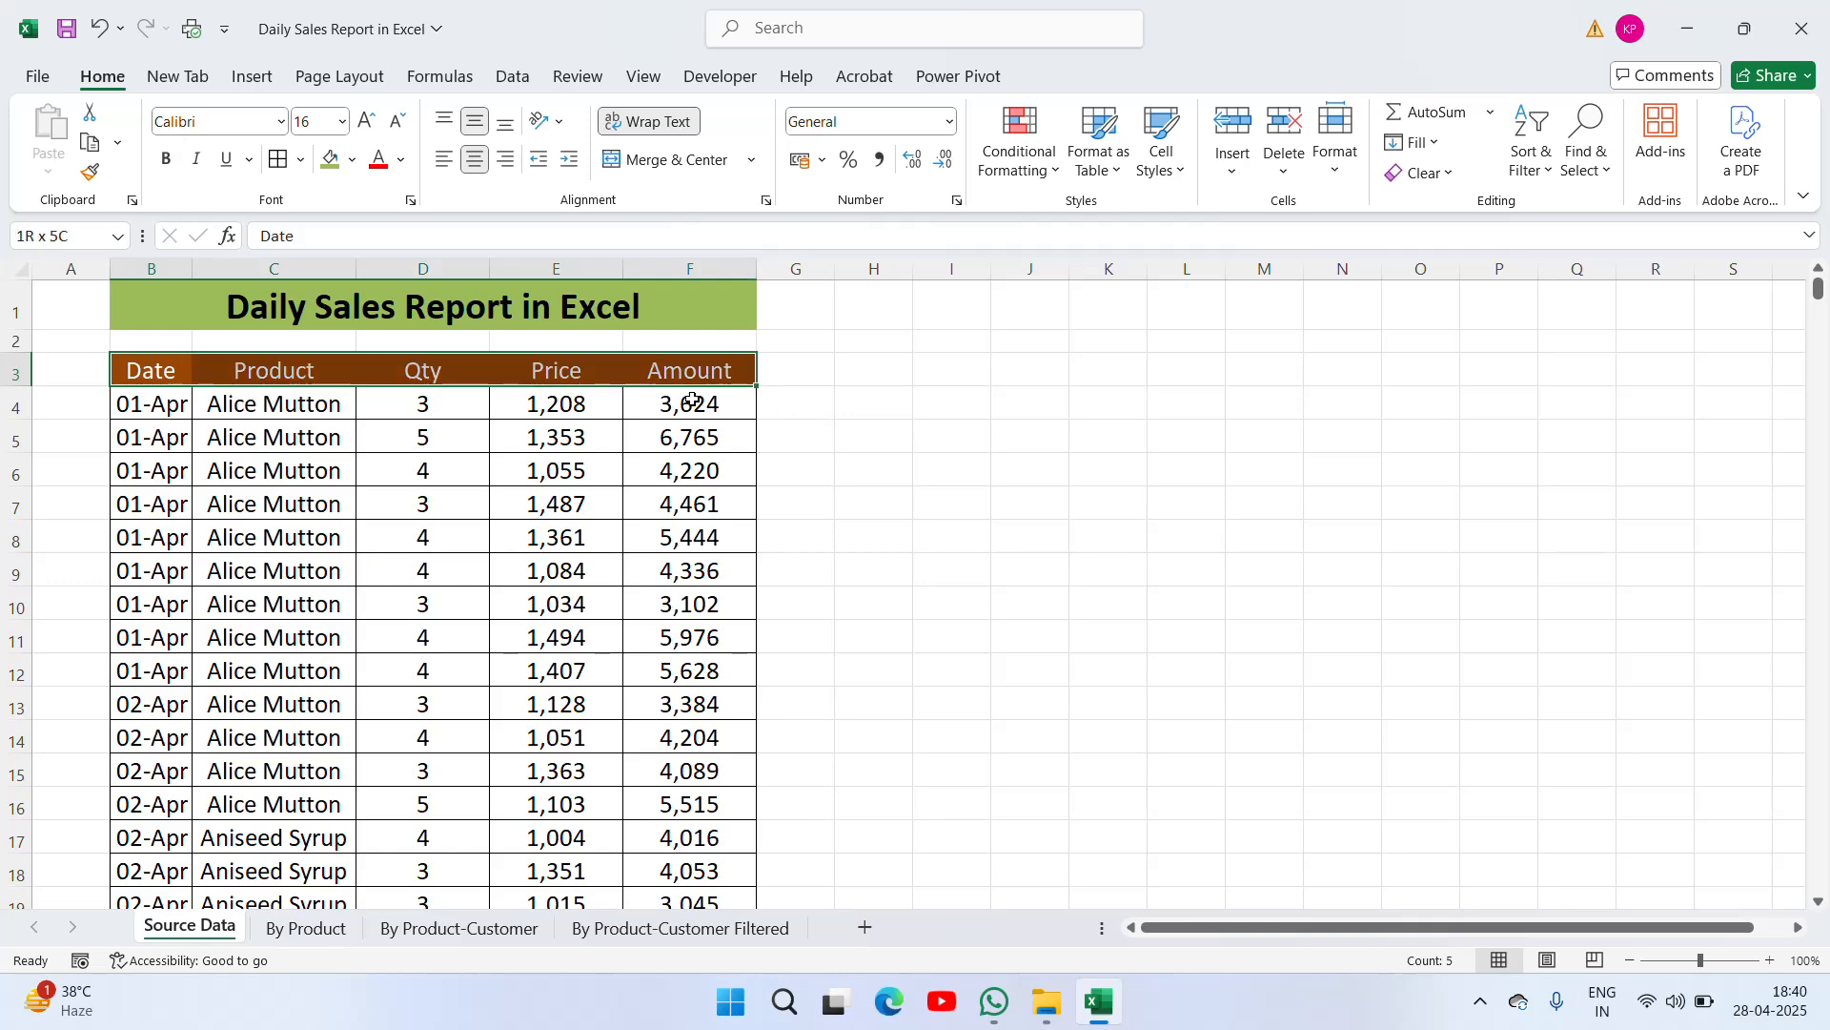
{"action": "key", "text": "ctrl+shift+Down"}
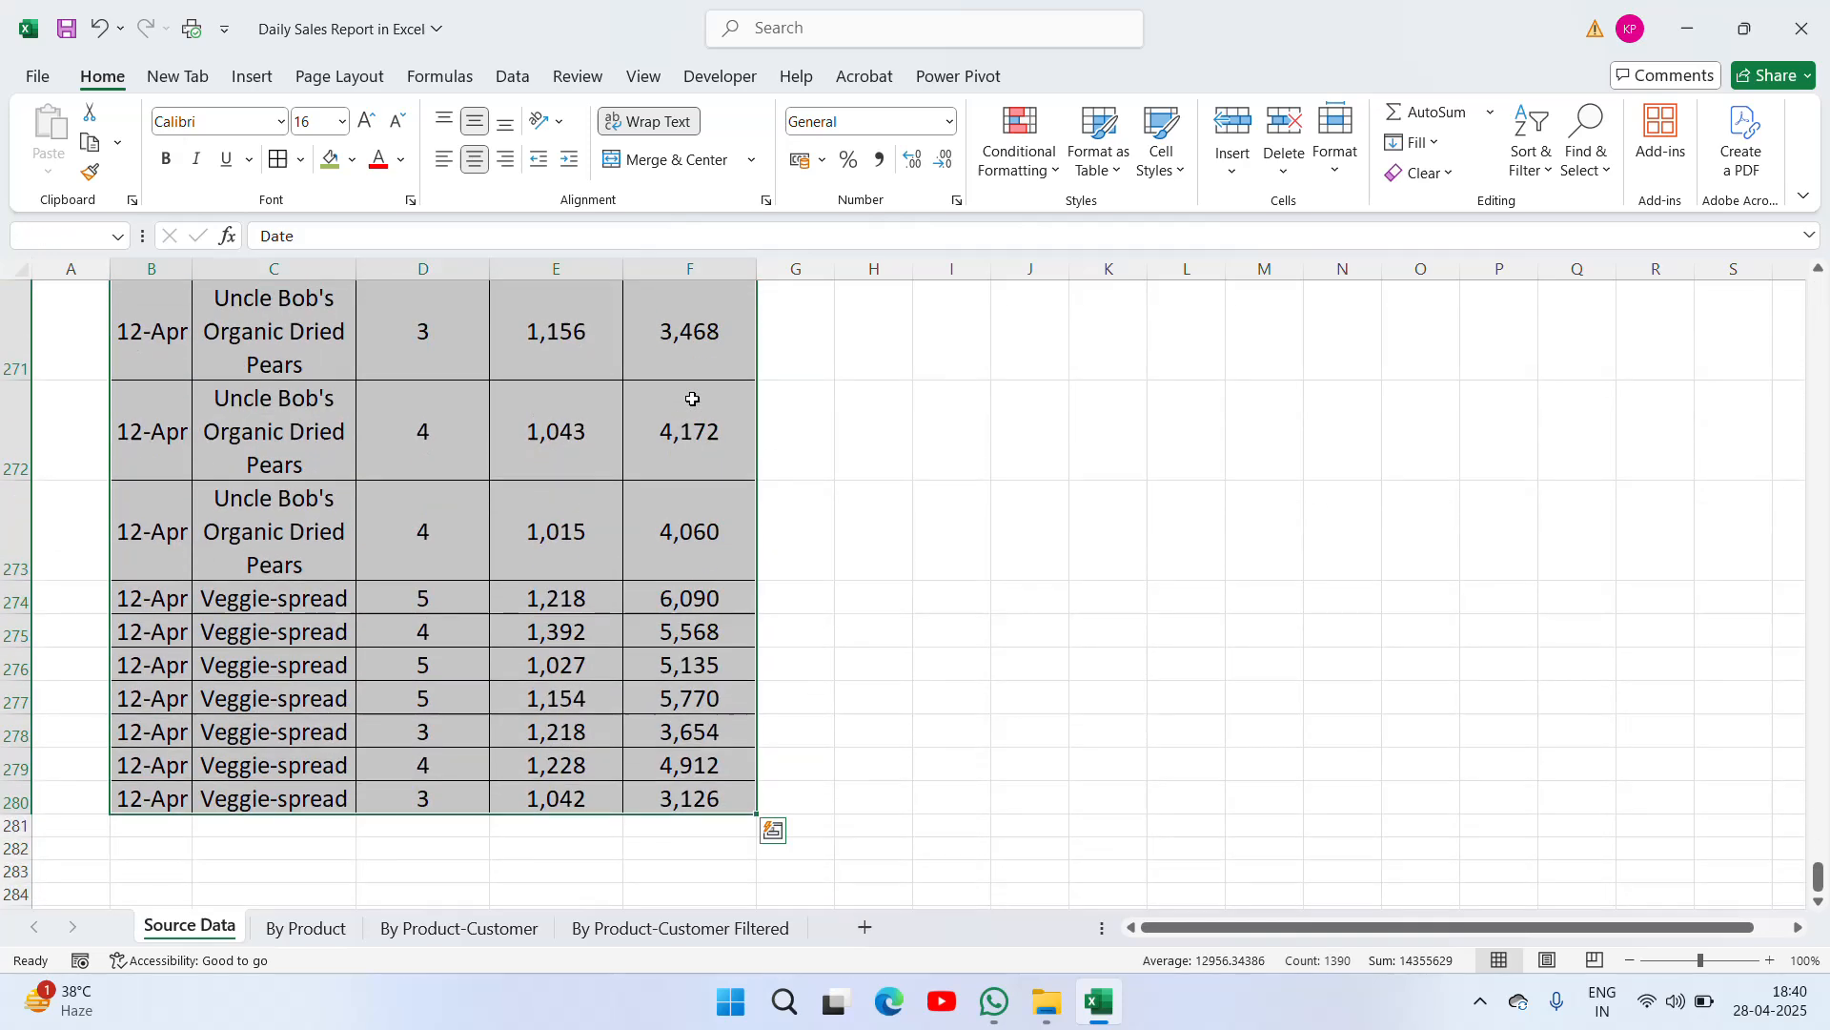
{"action": "left_click", "coordinate": [252, 77]}
{"action": "left_click", "coordinate": [57, 164]}
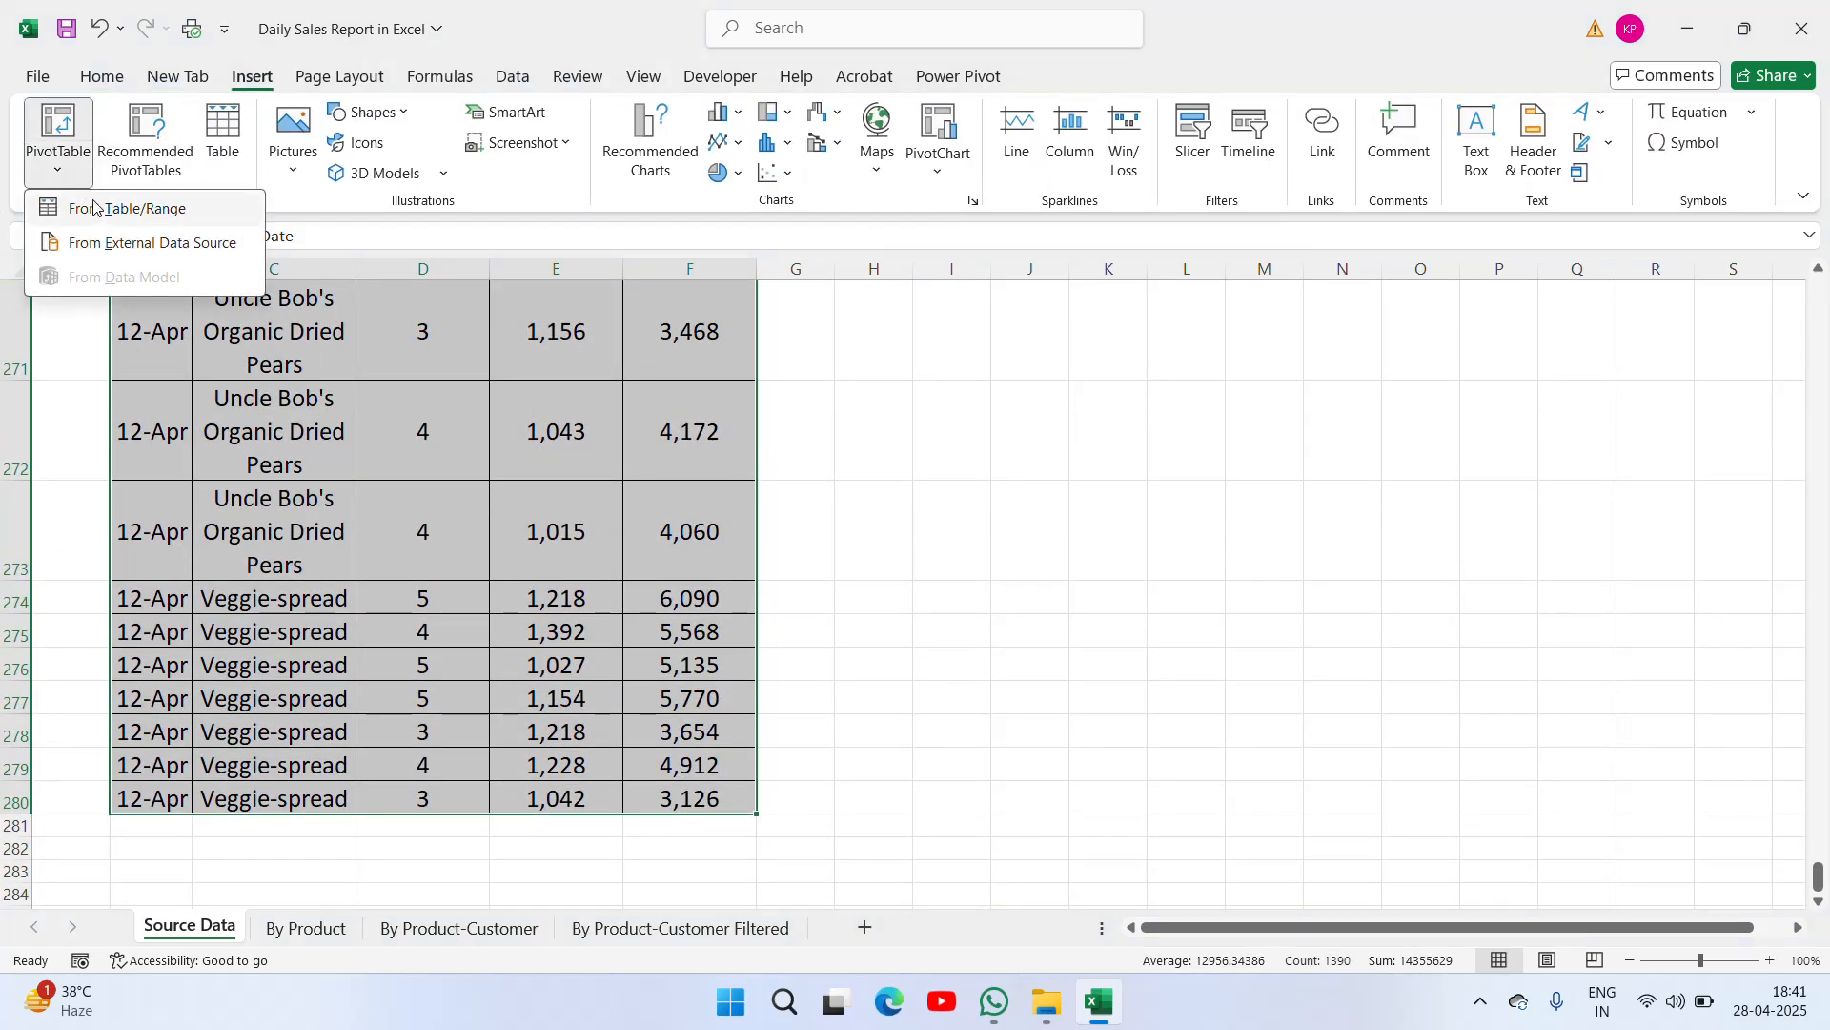
{"action": "left_click", "coordinate": [93, 207]}
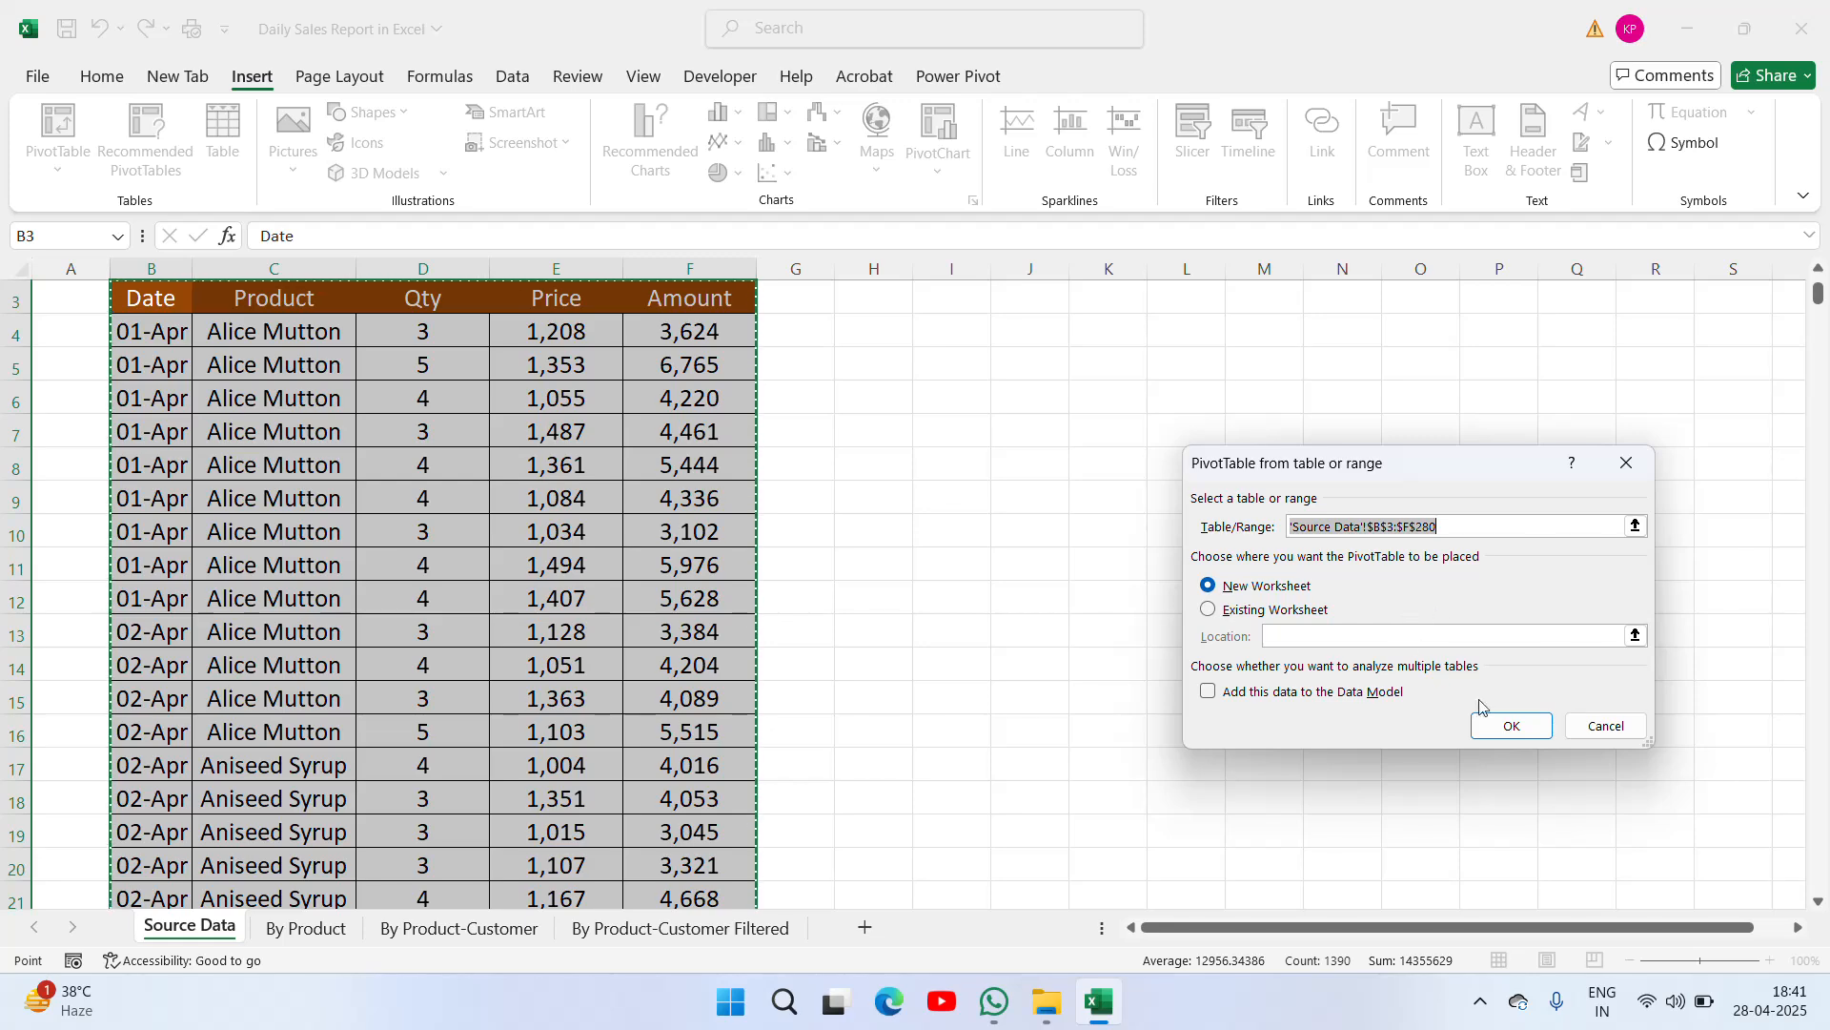
{"action": "left_click", "coordinate": [1504, 725]}
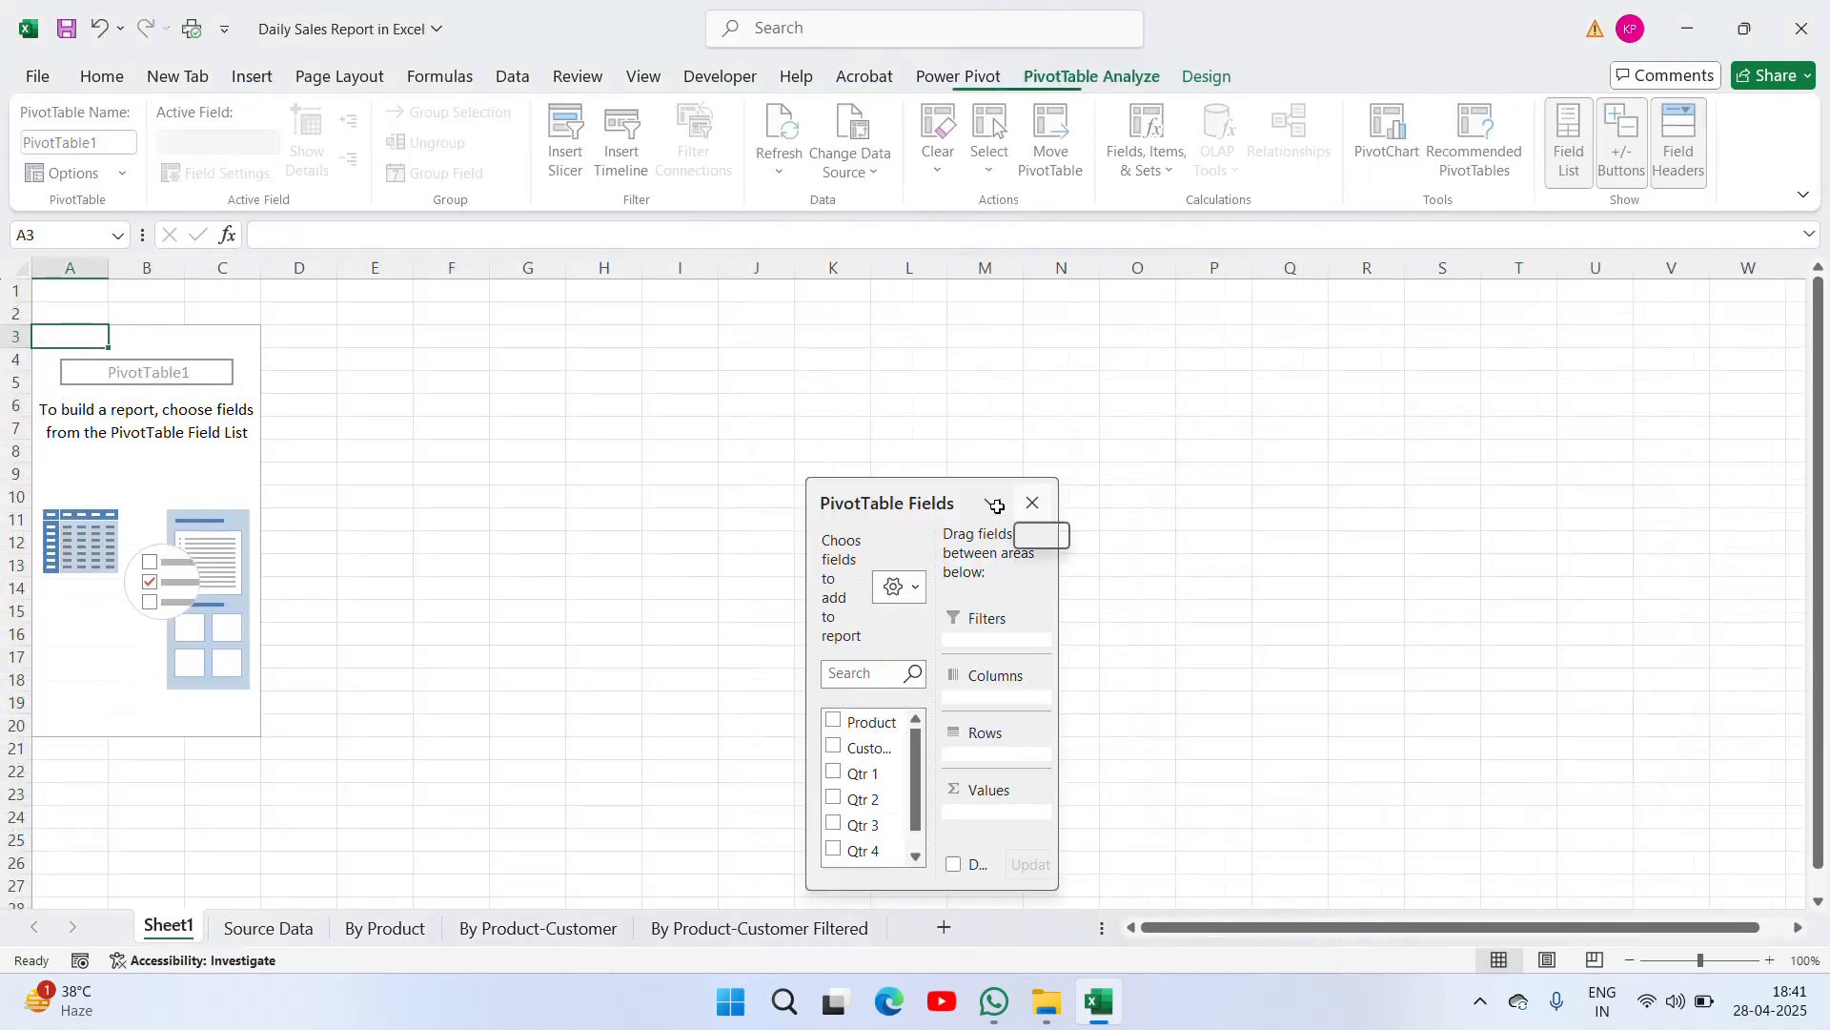
Reposition the PivotTable field list and add the Product field to the PivotTable's rows
{"action": "left_click_drag", "start_coordinate": [931, 492], "coordinate": [1370, 286]}
{"action": "left_click", "coordinate": [1274, 513]}
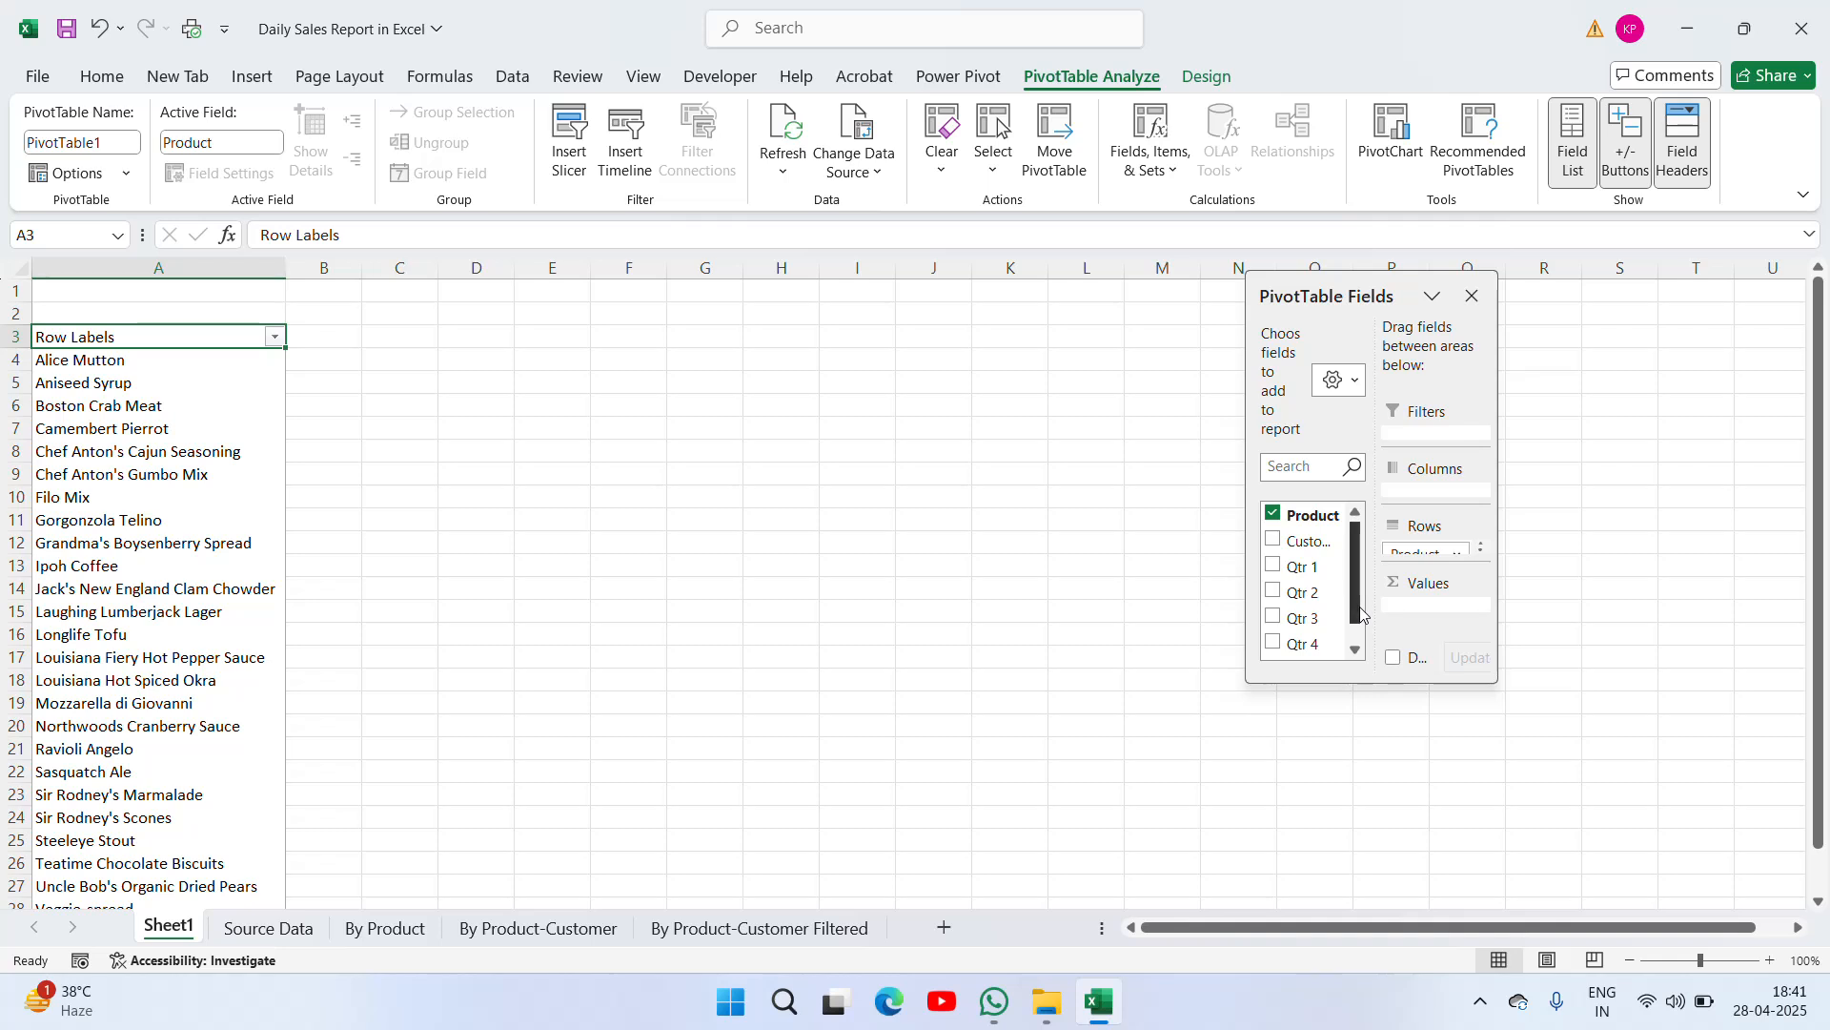
{"action": "left_click_drag", "start_coordinate": [1355, 593], "coordinate": [1356, 654]}
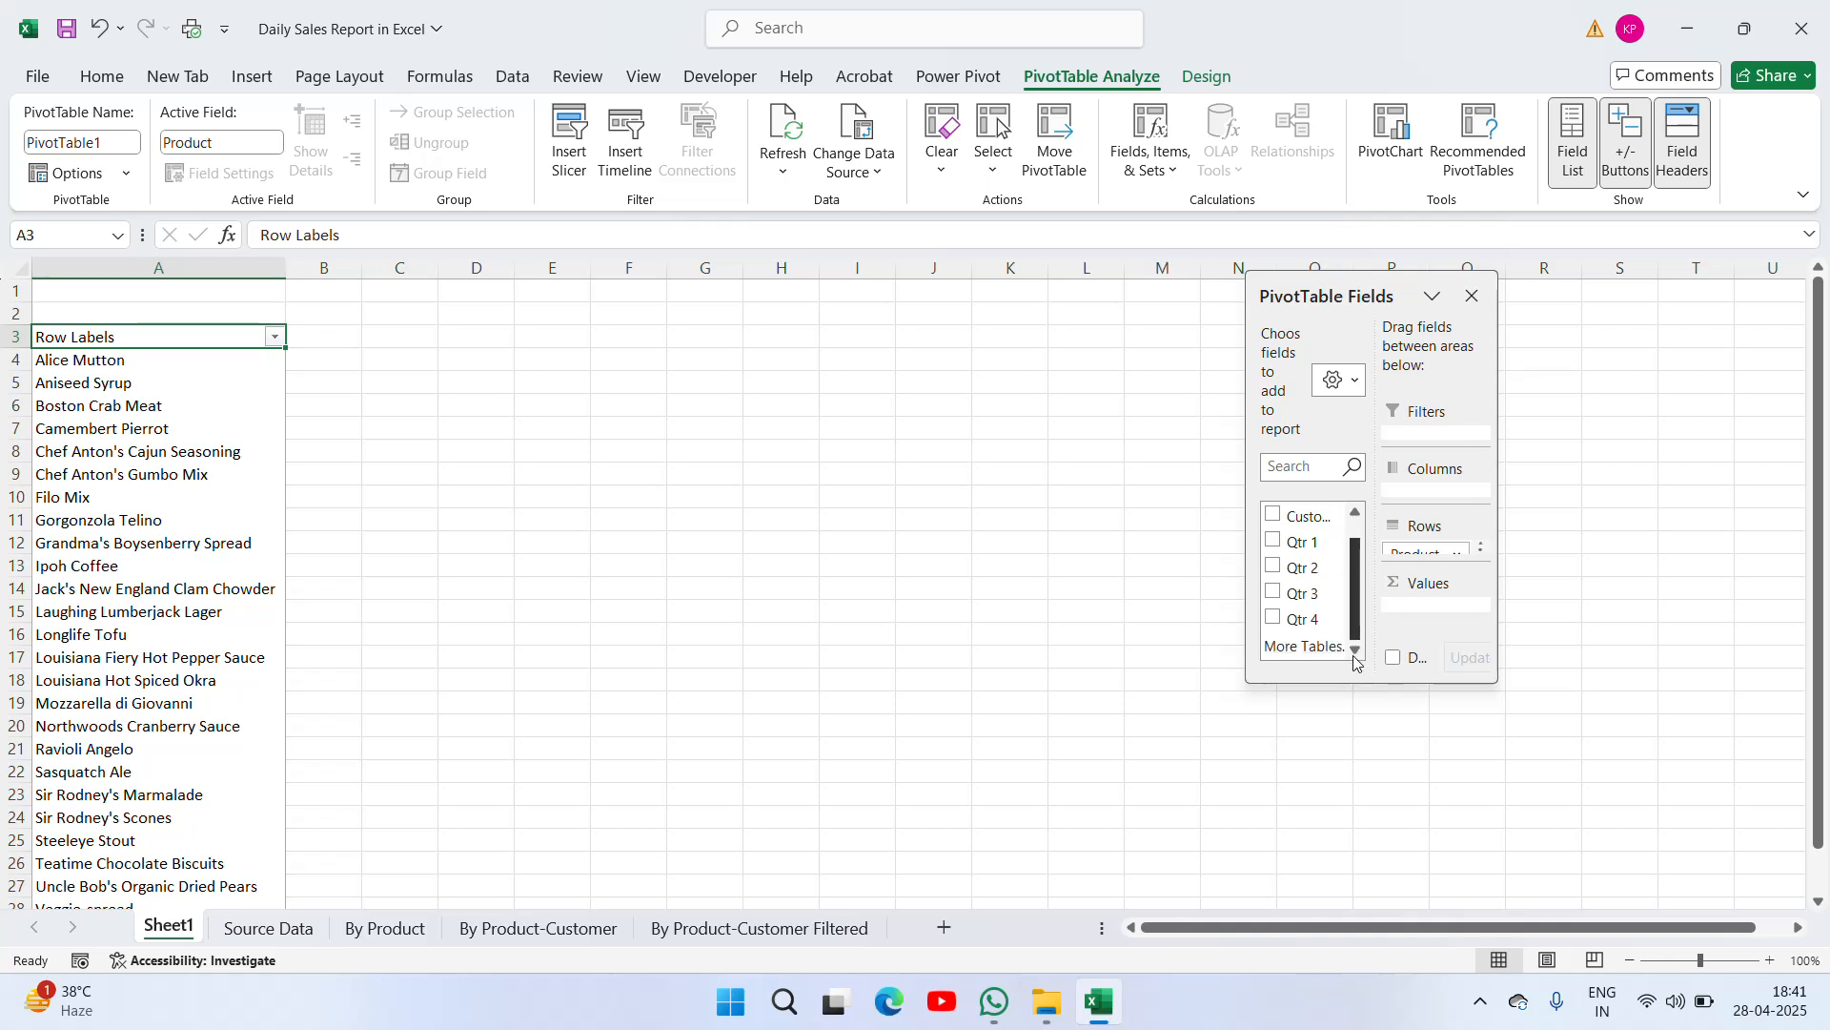
Close the PivotTable field list and permanently delete Sheet1, which holds the product PivotTable
{"action": "left_click", "coordinate": [1471, 295]}
{"action": "right_click", "coordinate": [186, 927]}
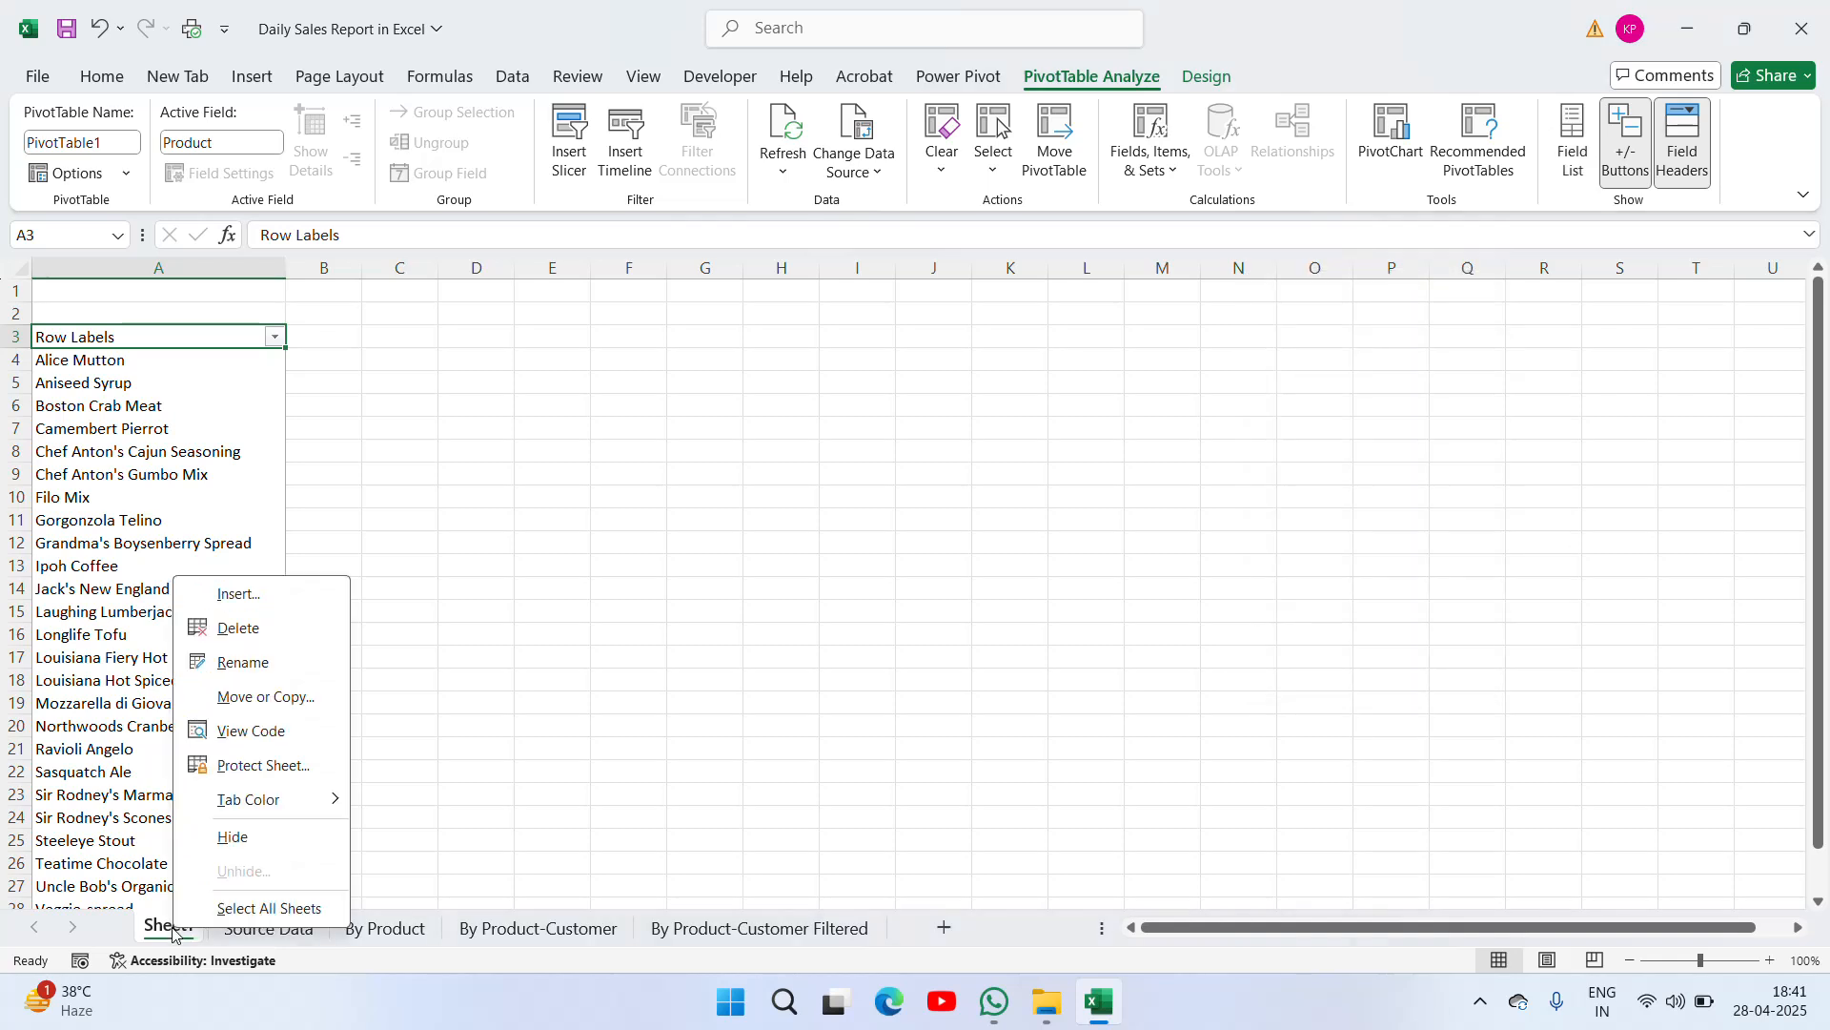
{"action": "left_click", "coordinate": [251, 625]}
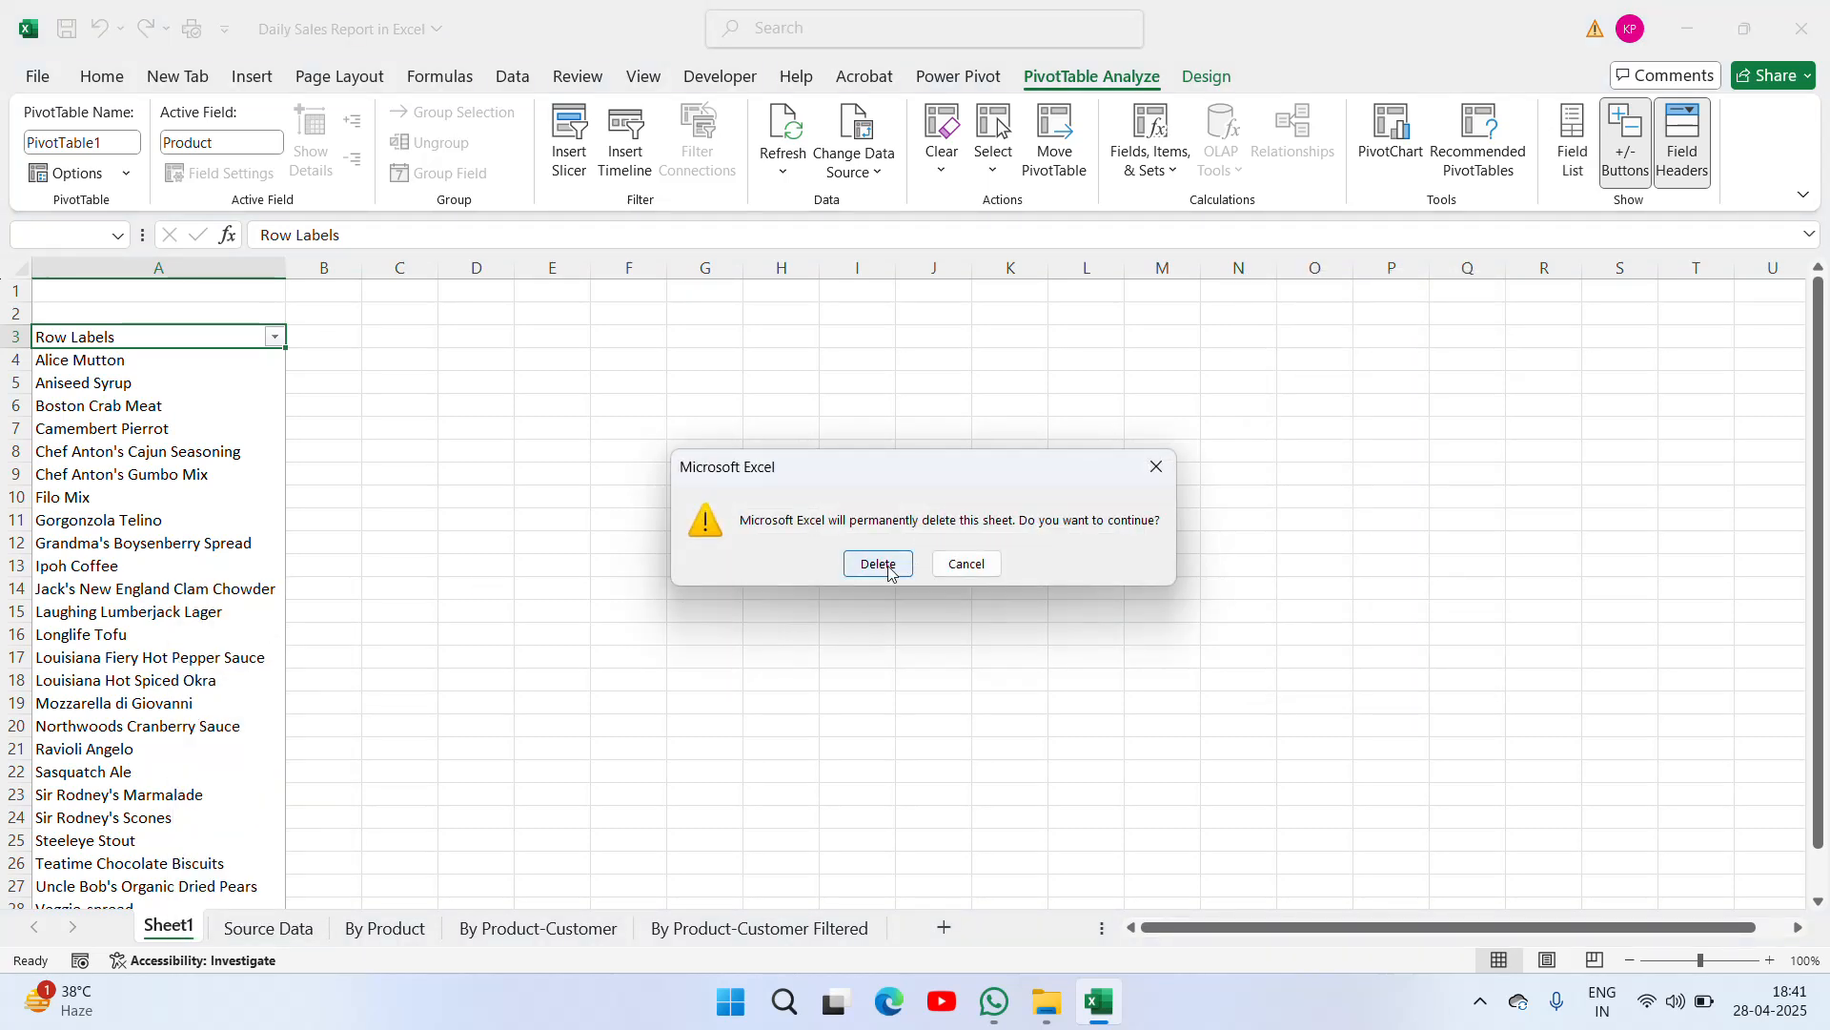
{"action": "left_click", "coordinate": [882, 563]}
Insert a PivotTable from the full sales table, B3:F280, on the existing Source Data worksheet at cell K3
{"action": "key", "text": "ctrl+Up"}
{"action": "key", "text": "ctrl+Up"}
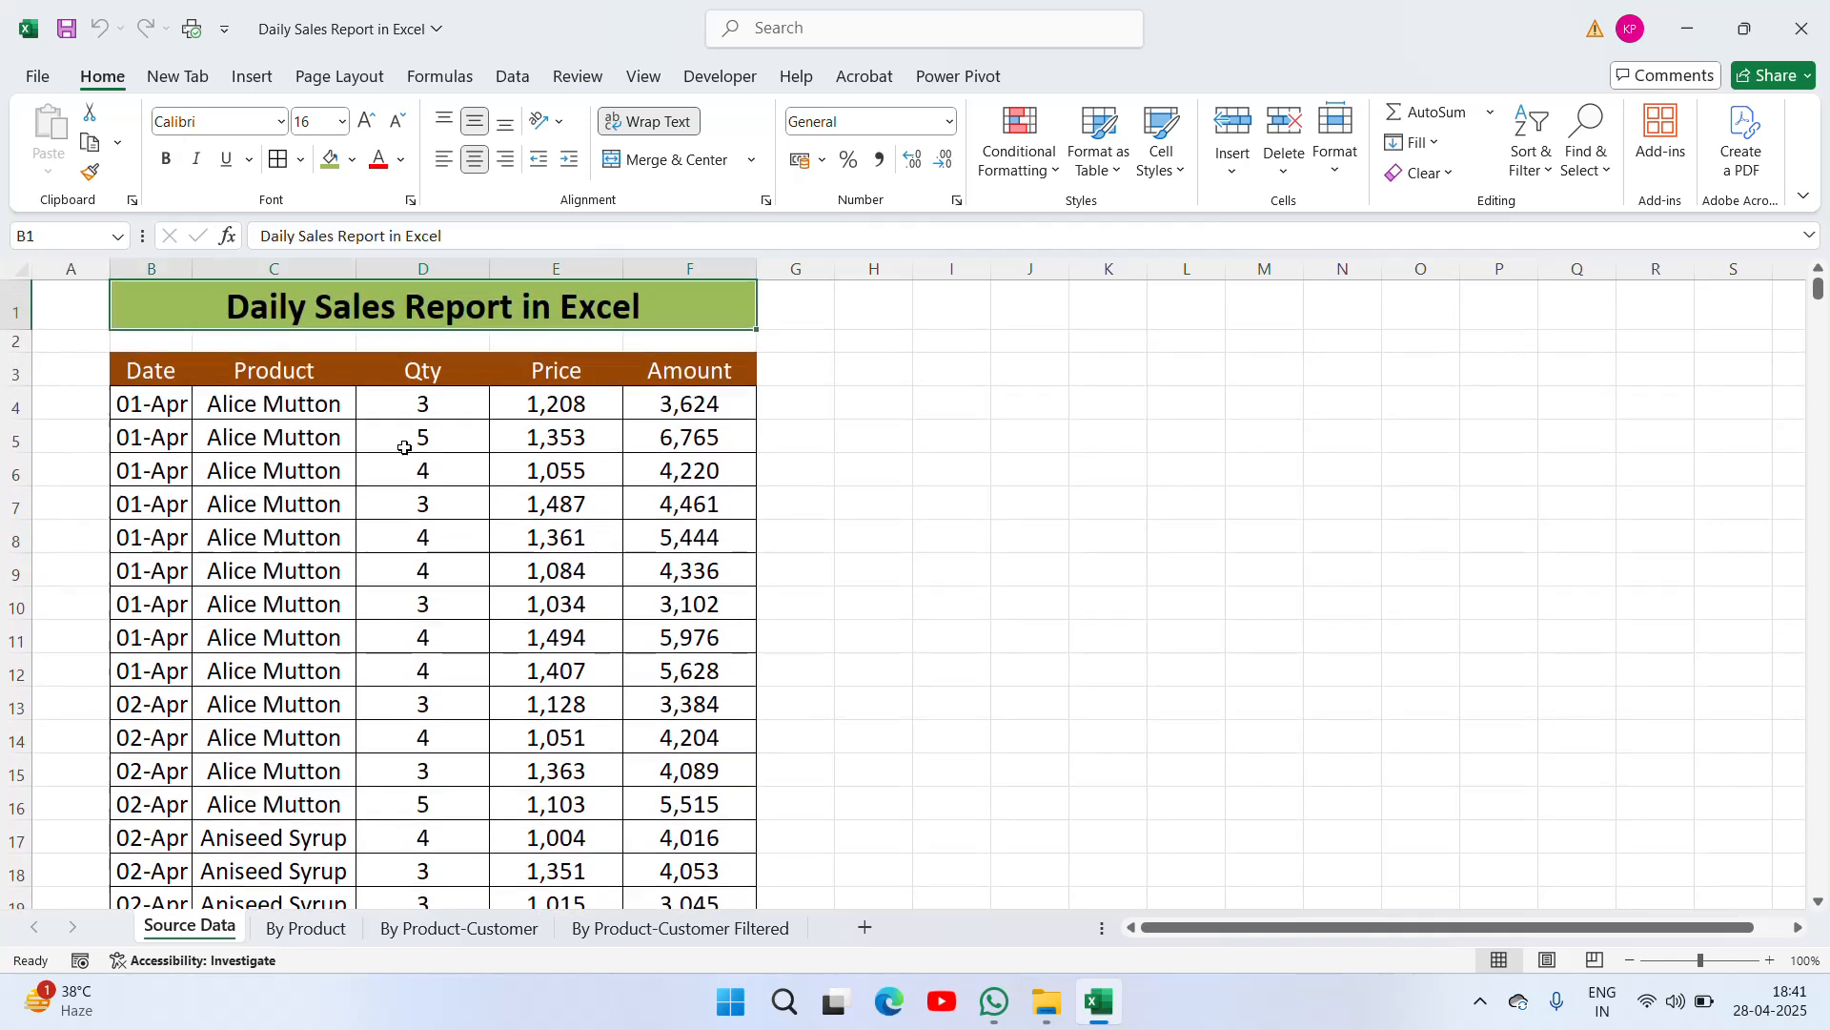
{"action": "key", "text": "ctrl+Down"}
{"action": "key", "text": "ctrl+Left"}
{"action": "key", "text": "ctrl+Right"}
{"action": "key", "text": "ctrl+shift+Right"}
{"action": "key", "text": "ctrl+shift+Down"}
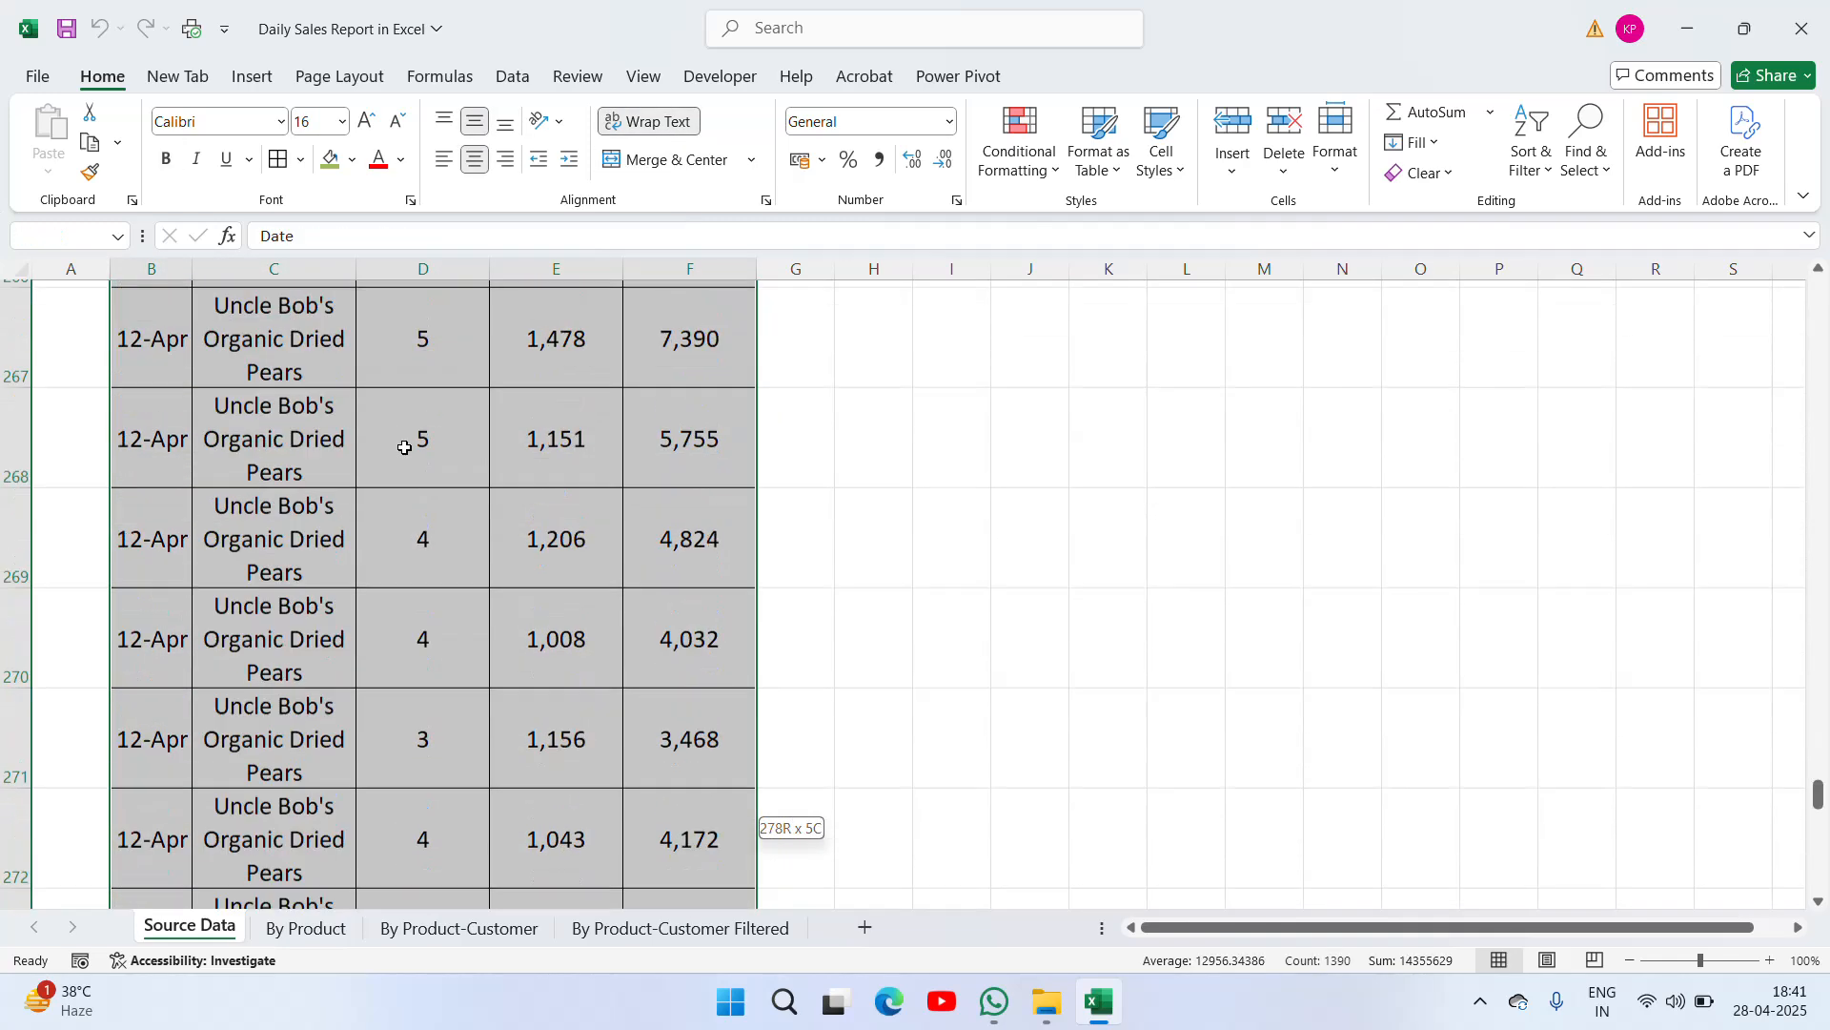
{"action": "key", "text": "ctrl+q"}
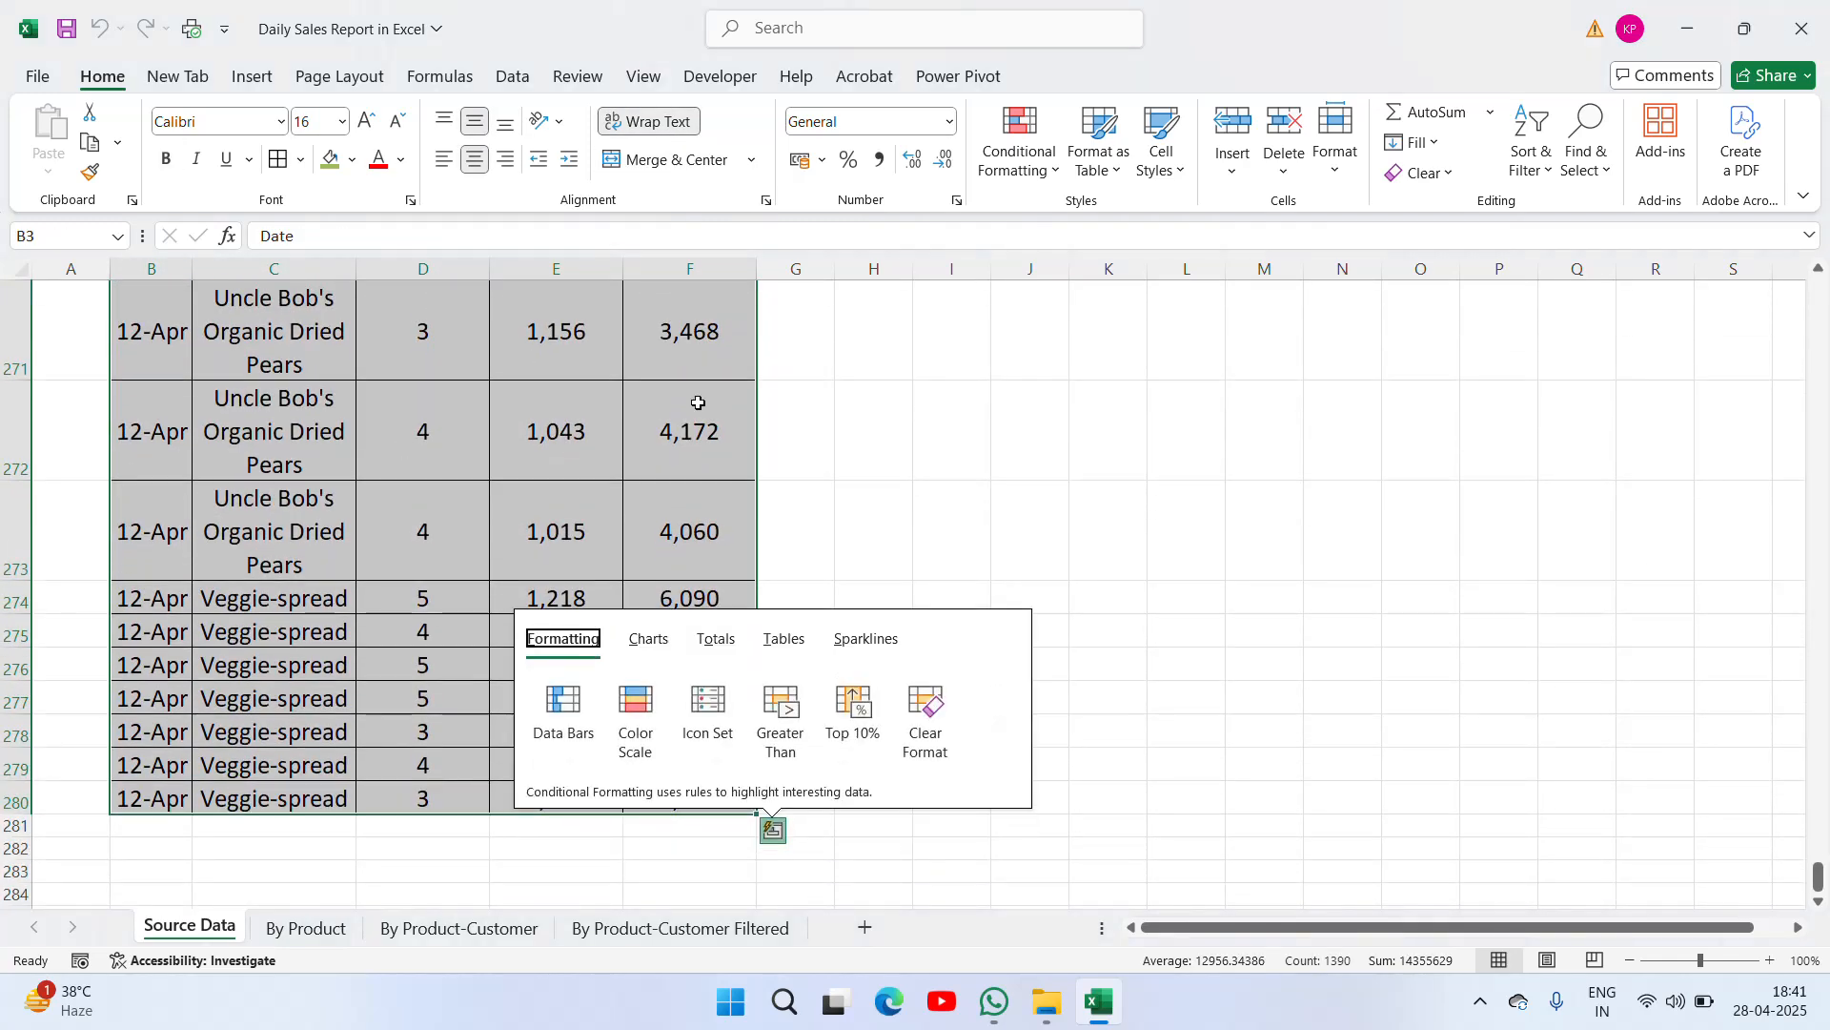
{"action": "key", "text": "Escape"}
{"action": "left_click", "coordinate": [252, 76]}
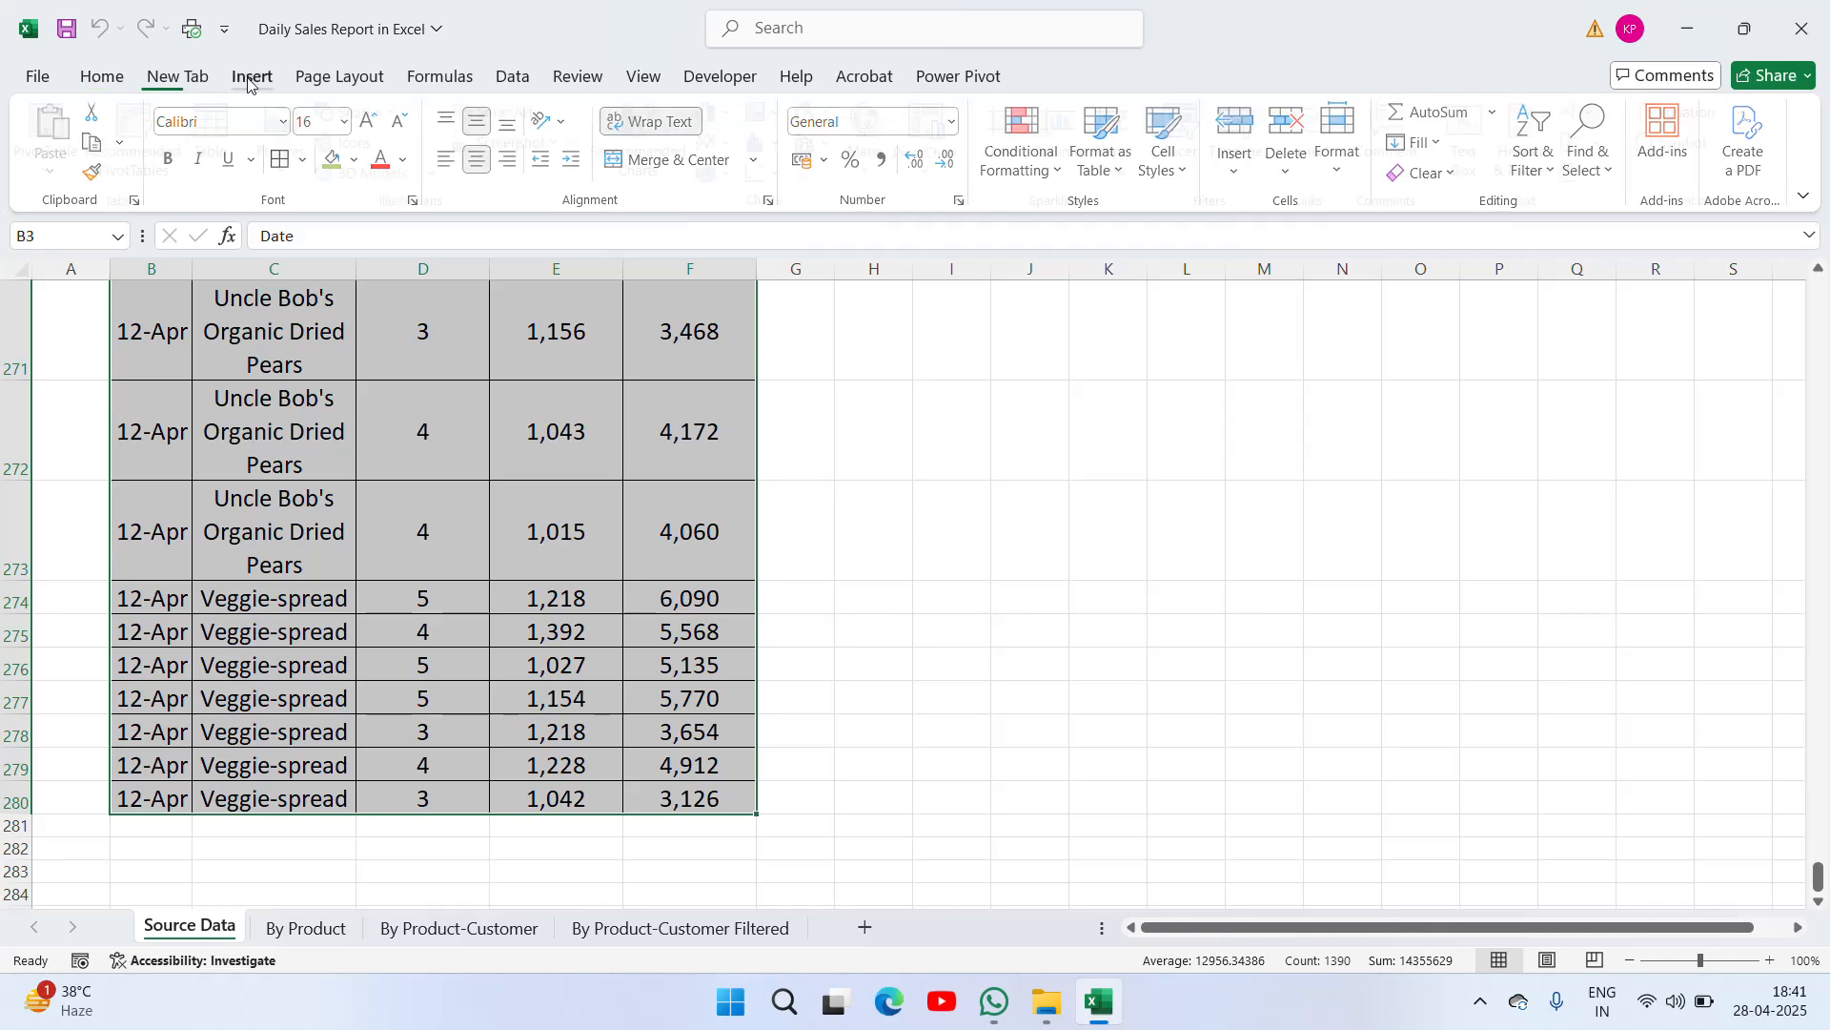
{"action": "left_click", "coordinate": [58, 171]}
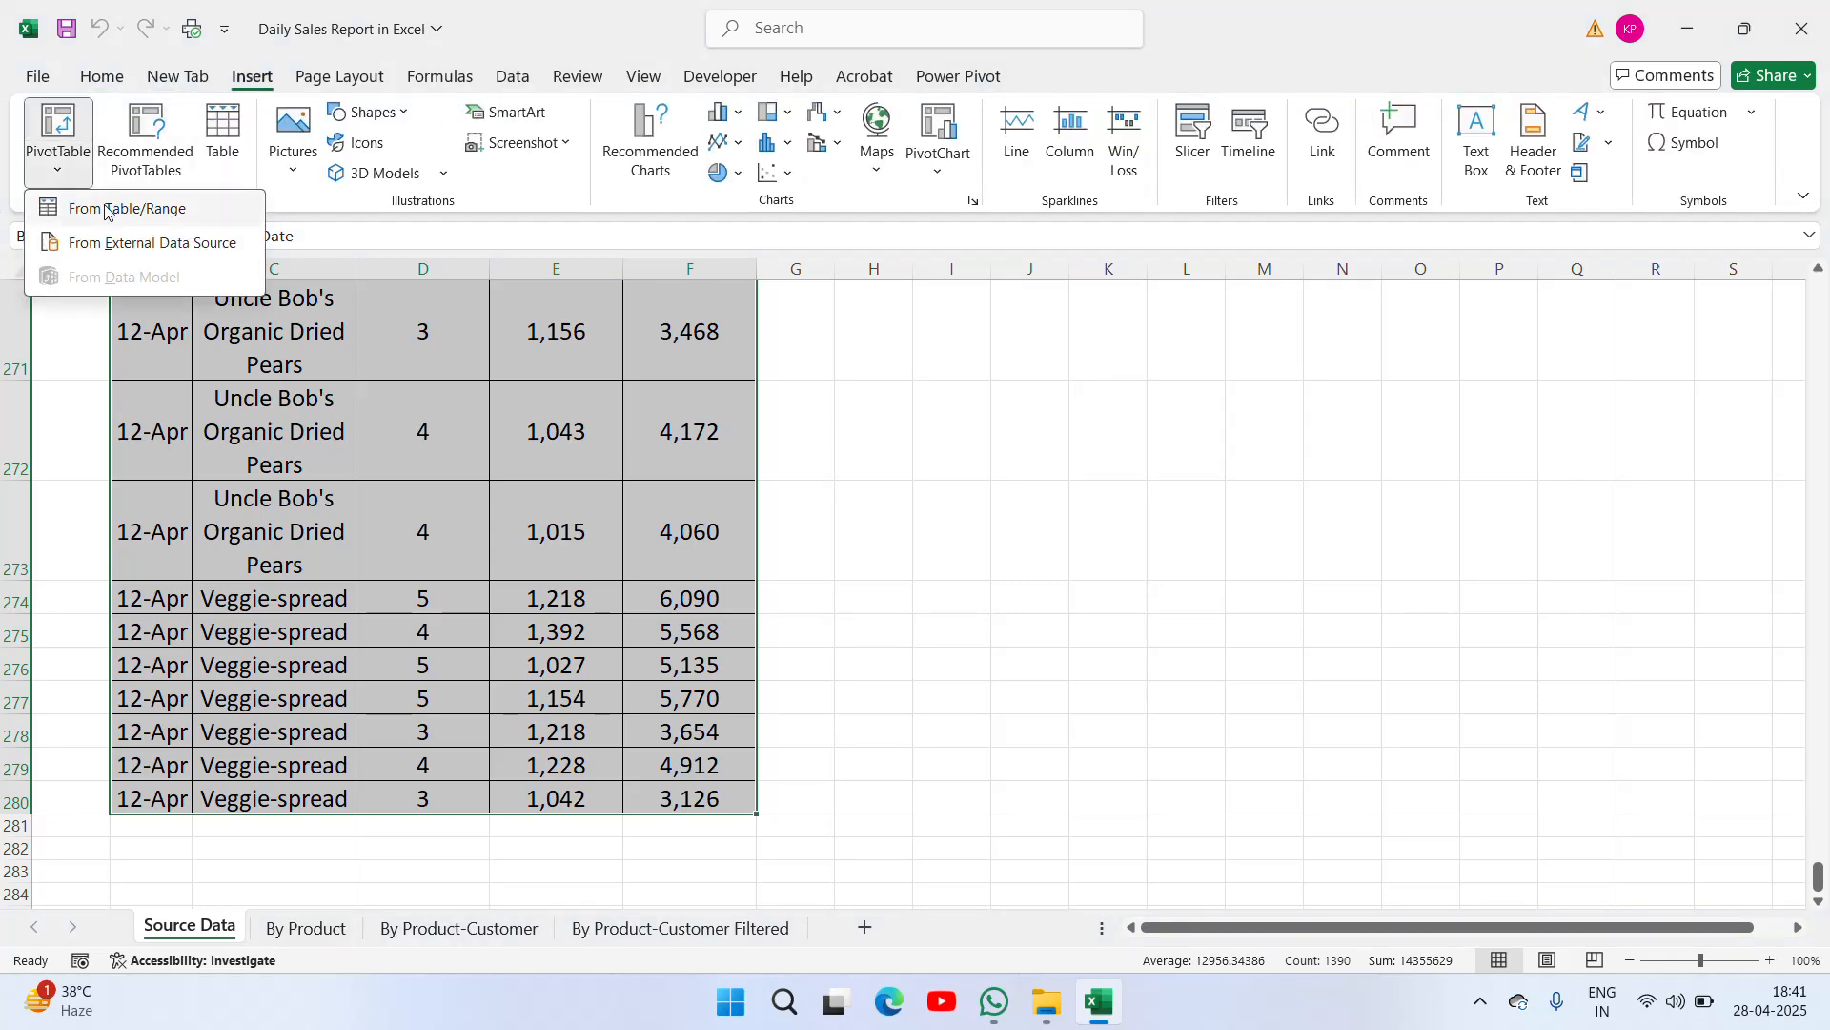
{"action": "left_click", "coordinate": [86, 208]}
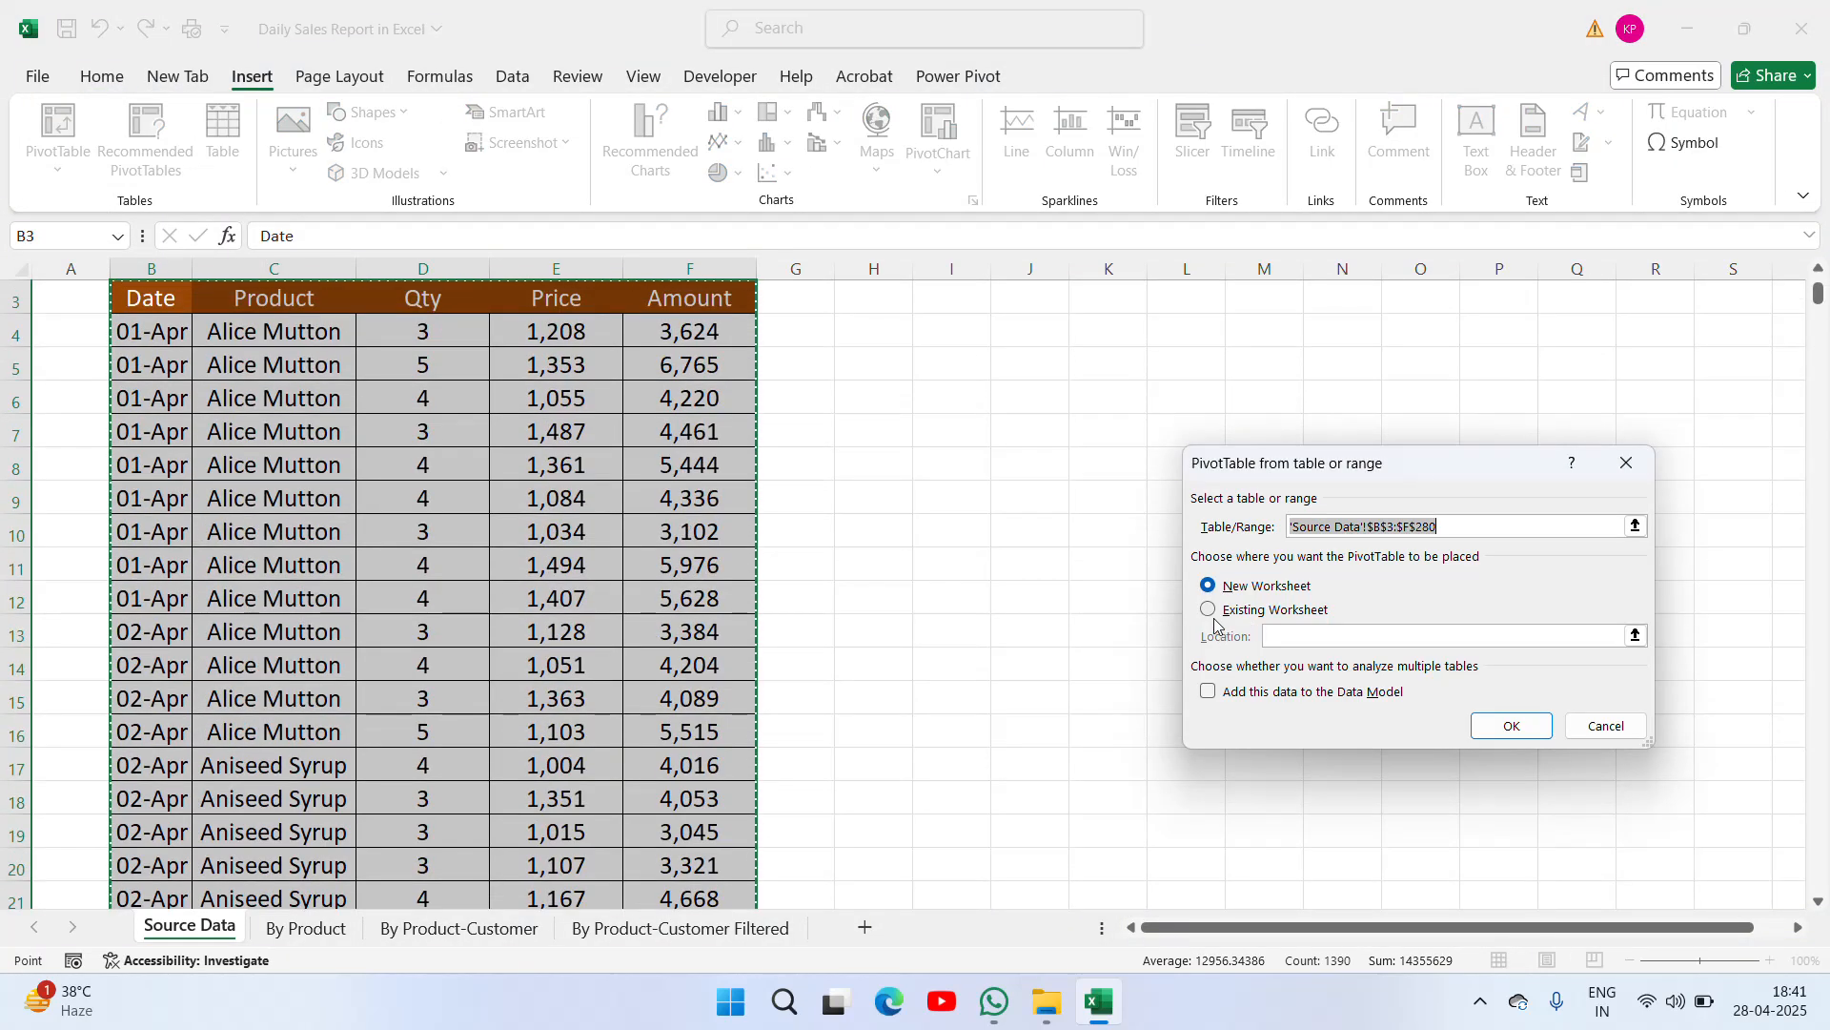
{"action": "left_click", "coordinate": [1212, 620]}
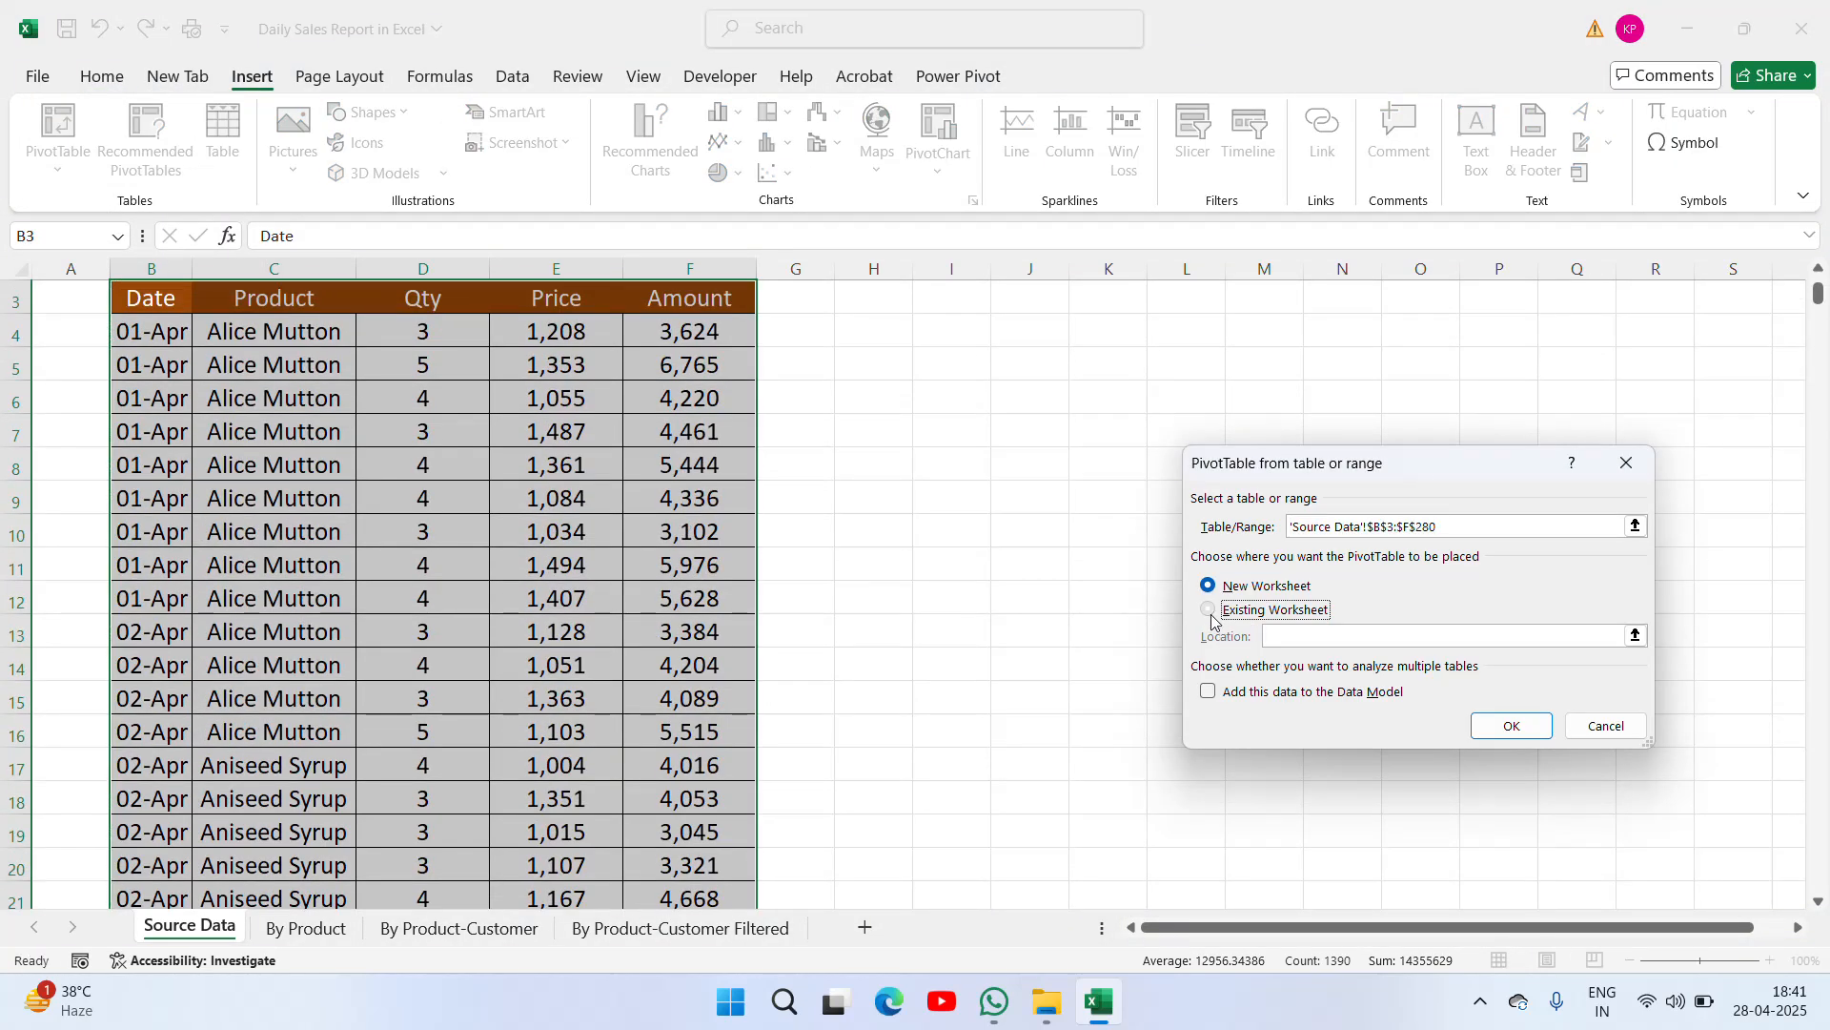
{"action": "left_click", "coordinate": [1113, 303]}
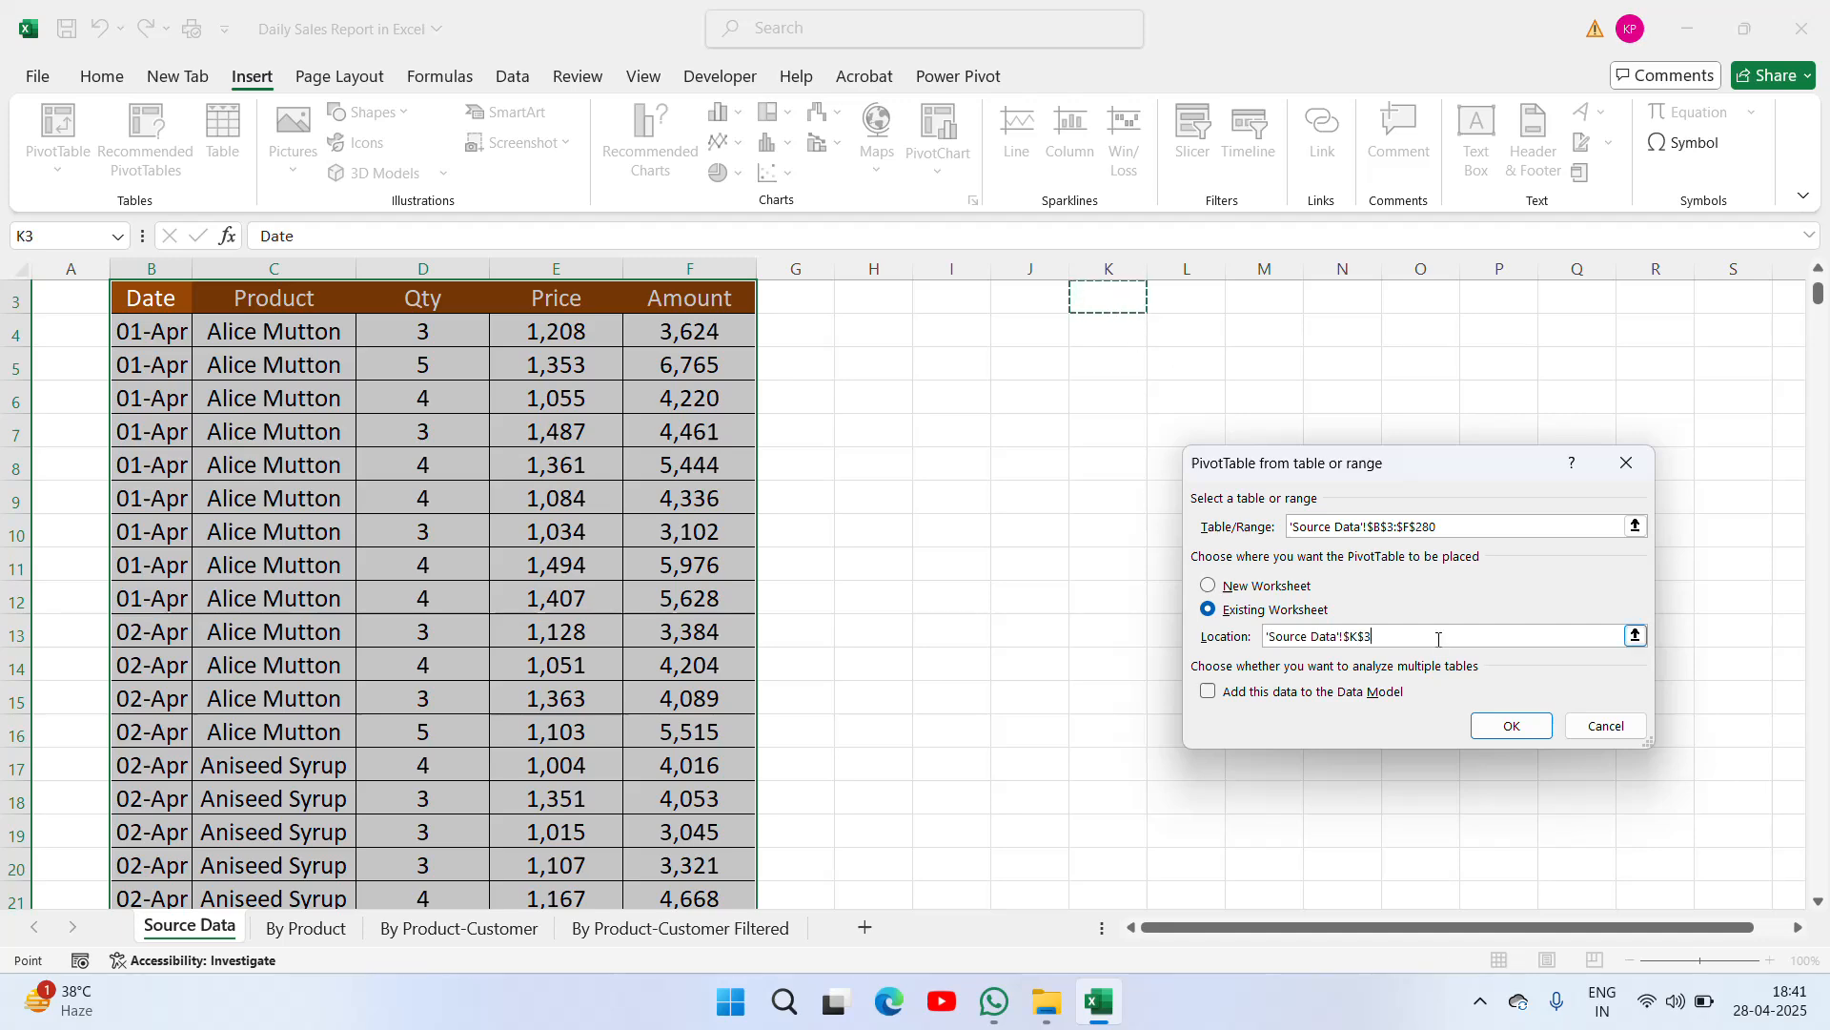
{"action": "left_click", "coordinate": [1503, 734]}
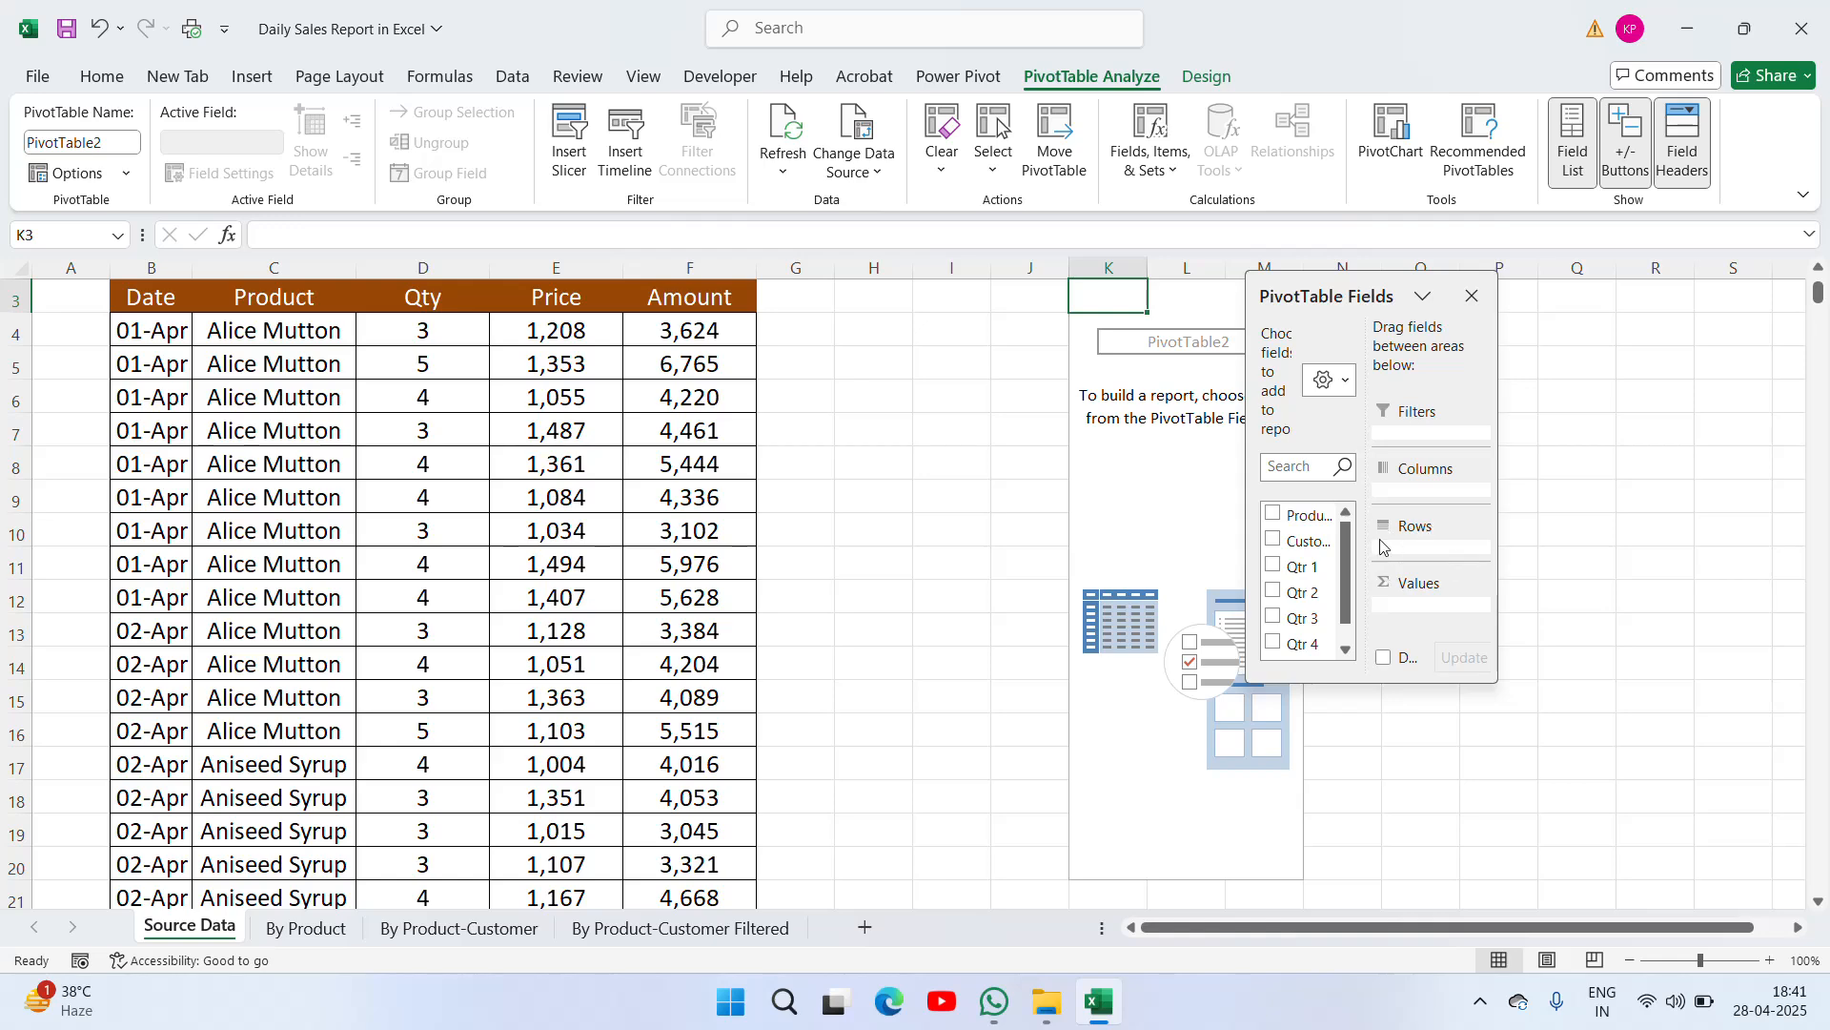
Use More Tables in the field list to create a new Data Model PivotTable
{"action": "left_click", "coordinate": [1345, 649]}
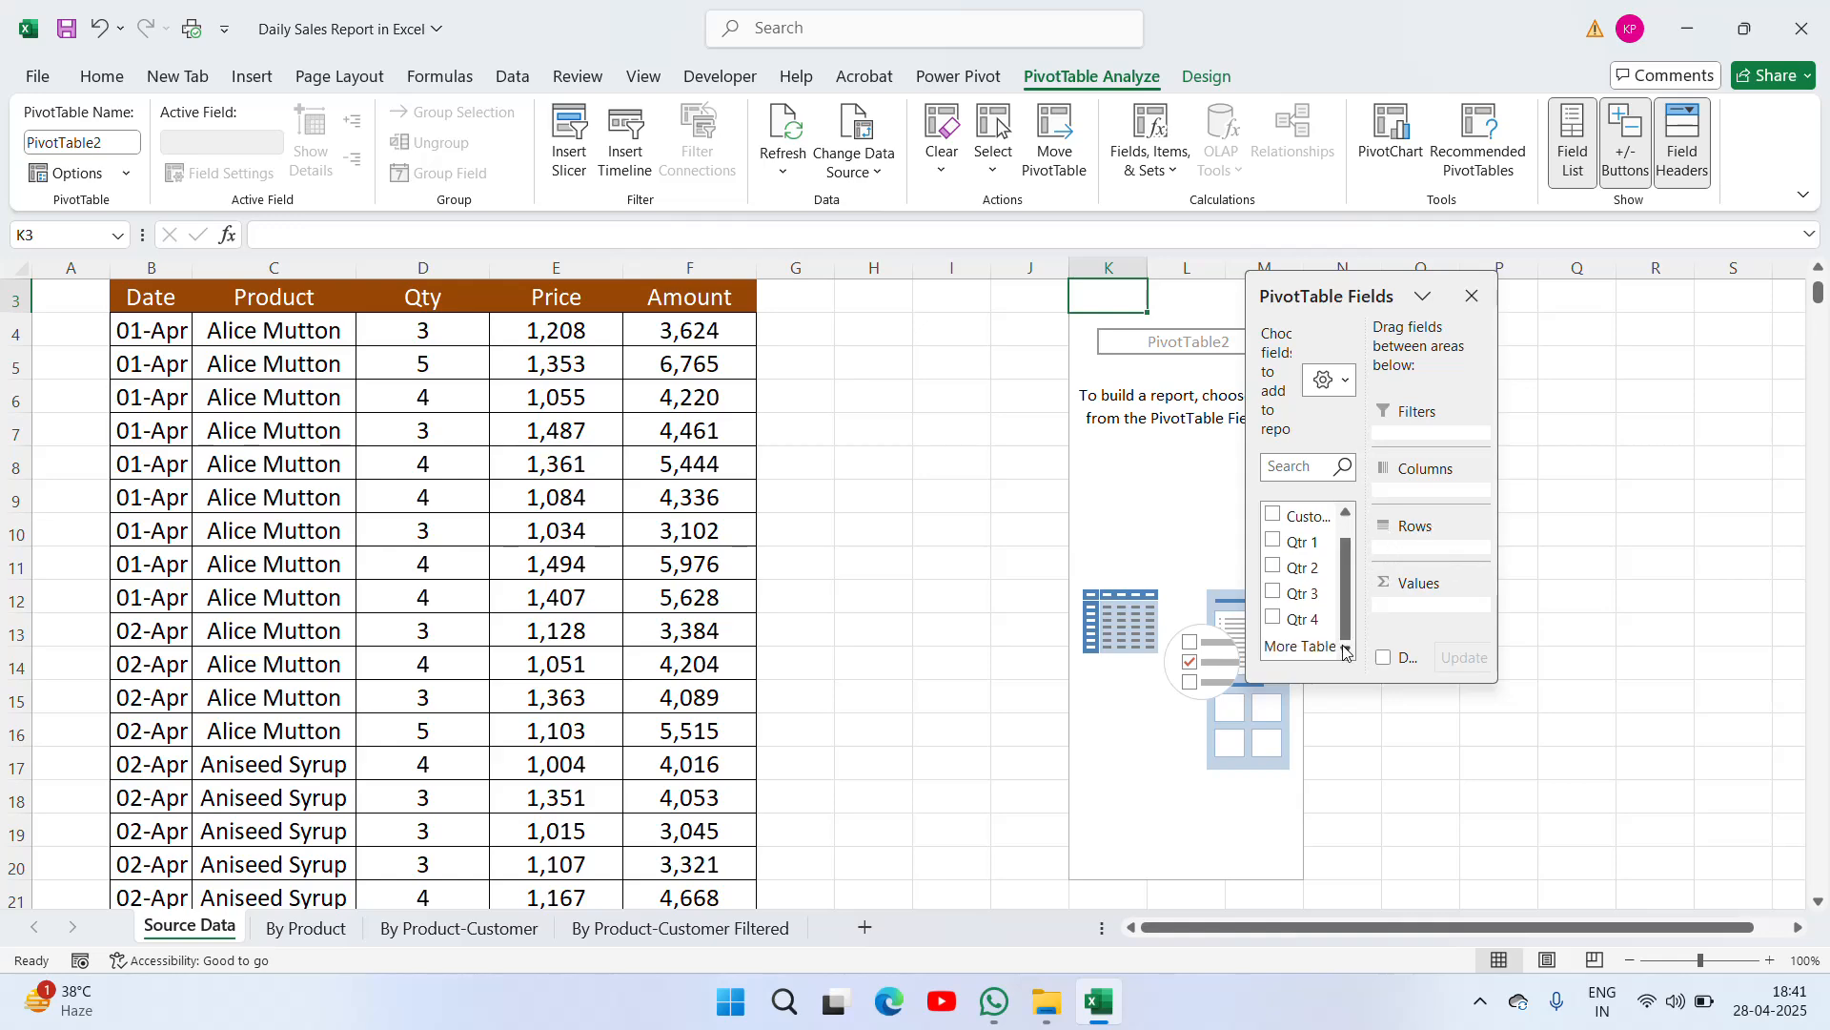
{"action": "left_click", "coordinate": [1301, 646]}
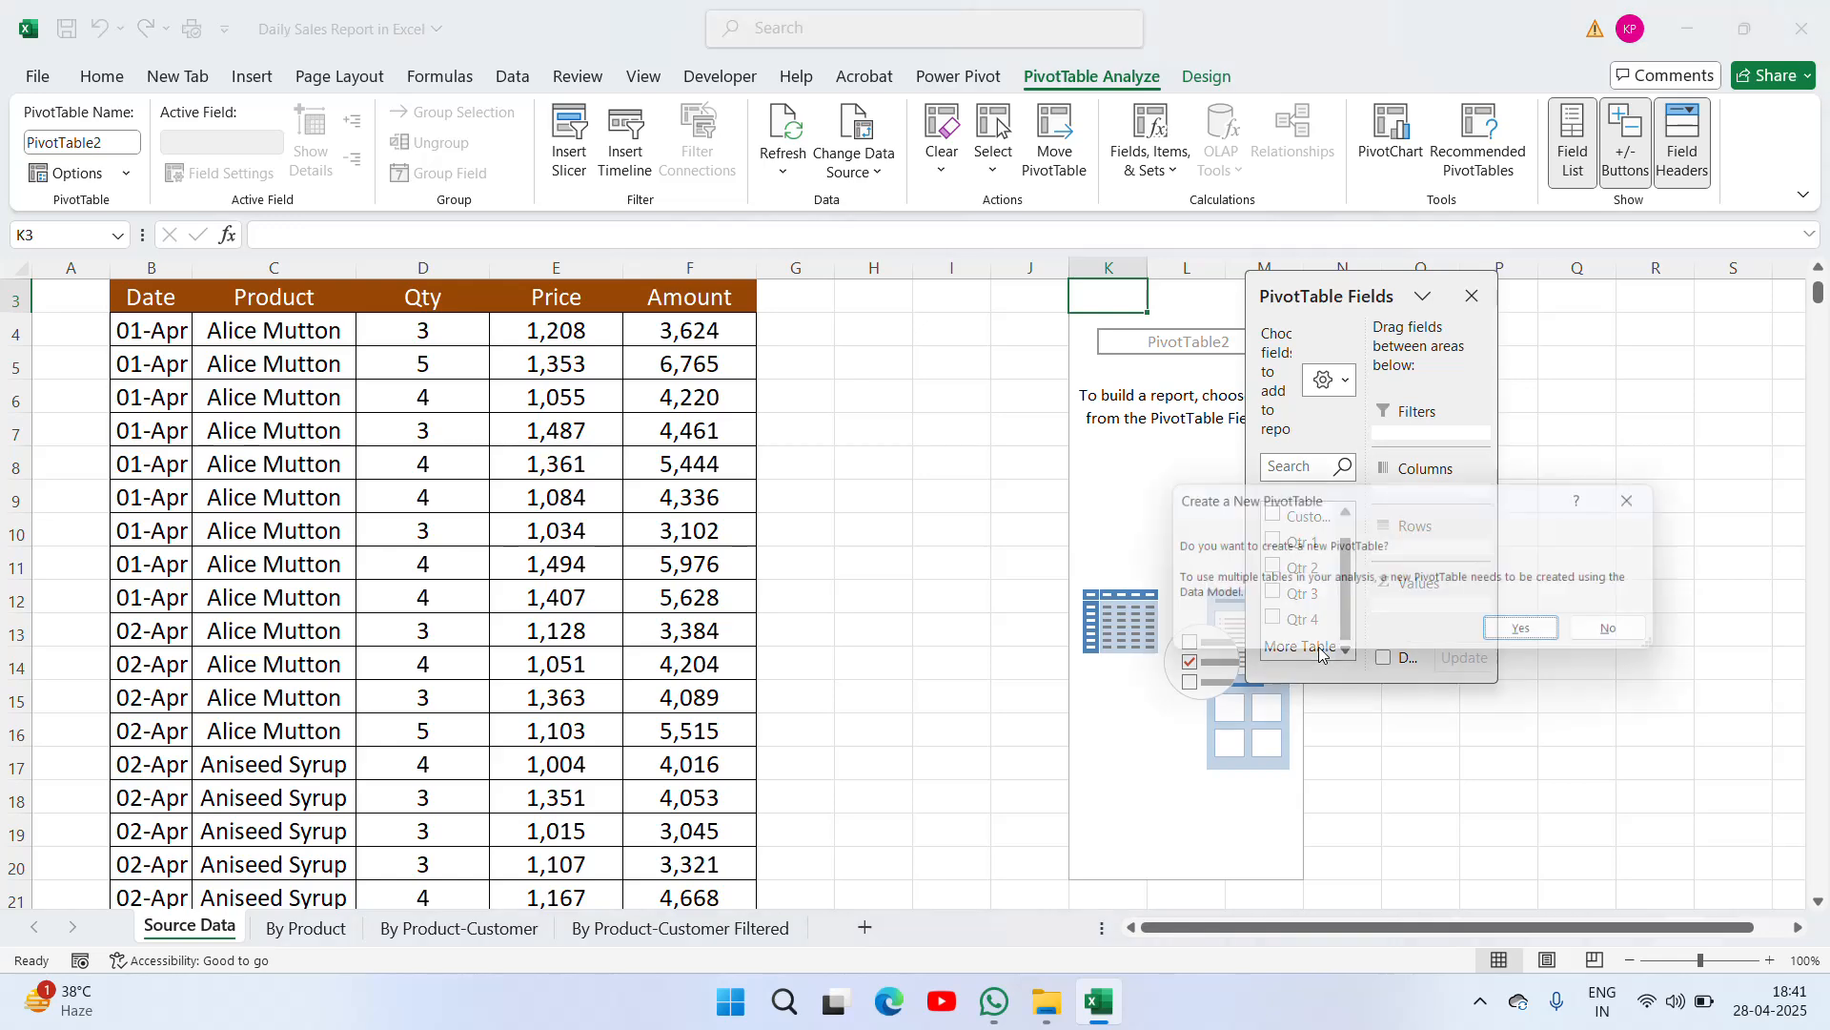
{"action": "left_click", "coordinate": [1536, 636]}
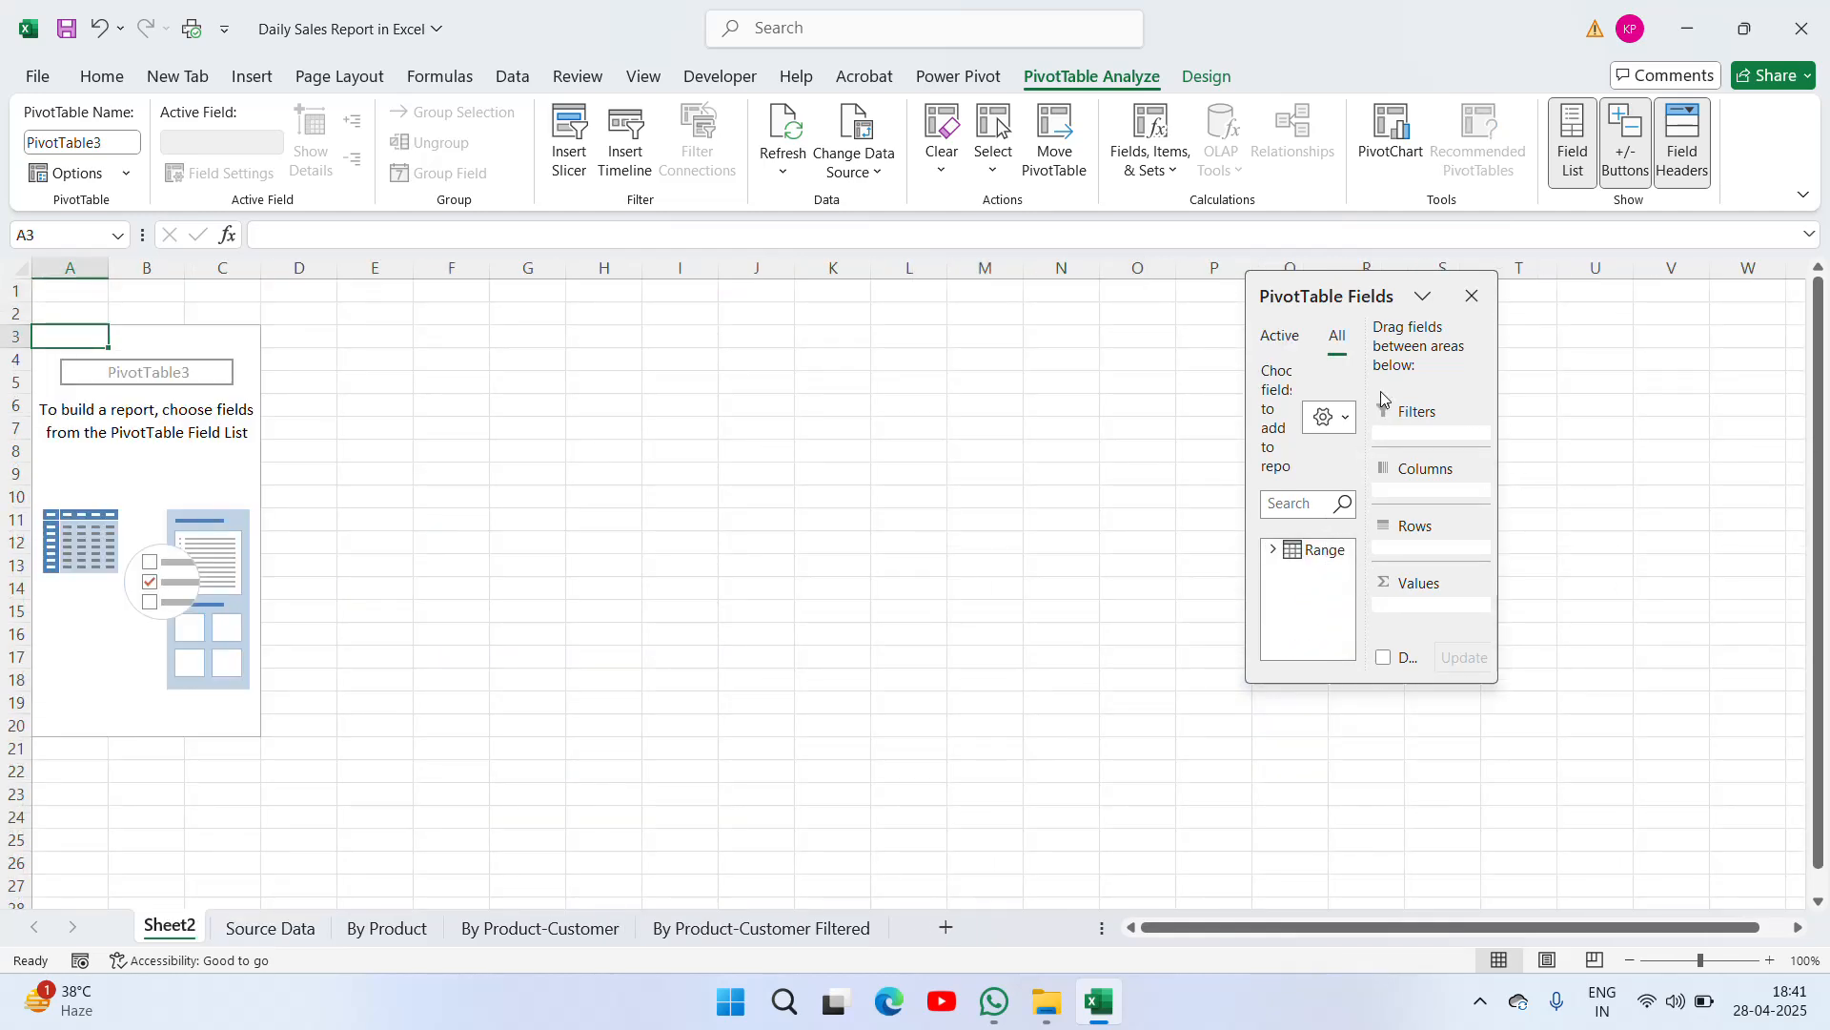
Close the field list and permanently delete Sheet2 with its empty Data Model PivotTable
{"action": "left_click", "coordinate": [1473, 297]}
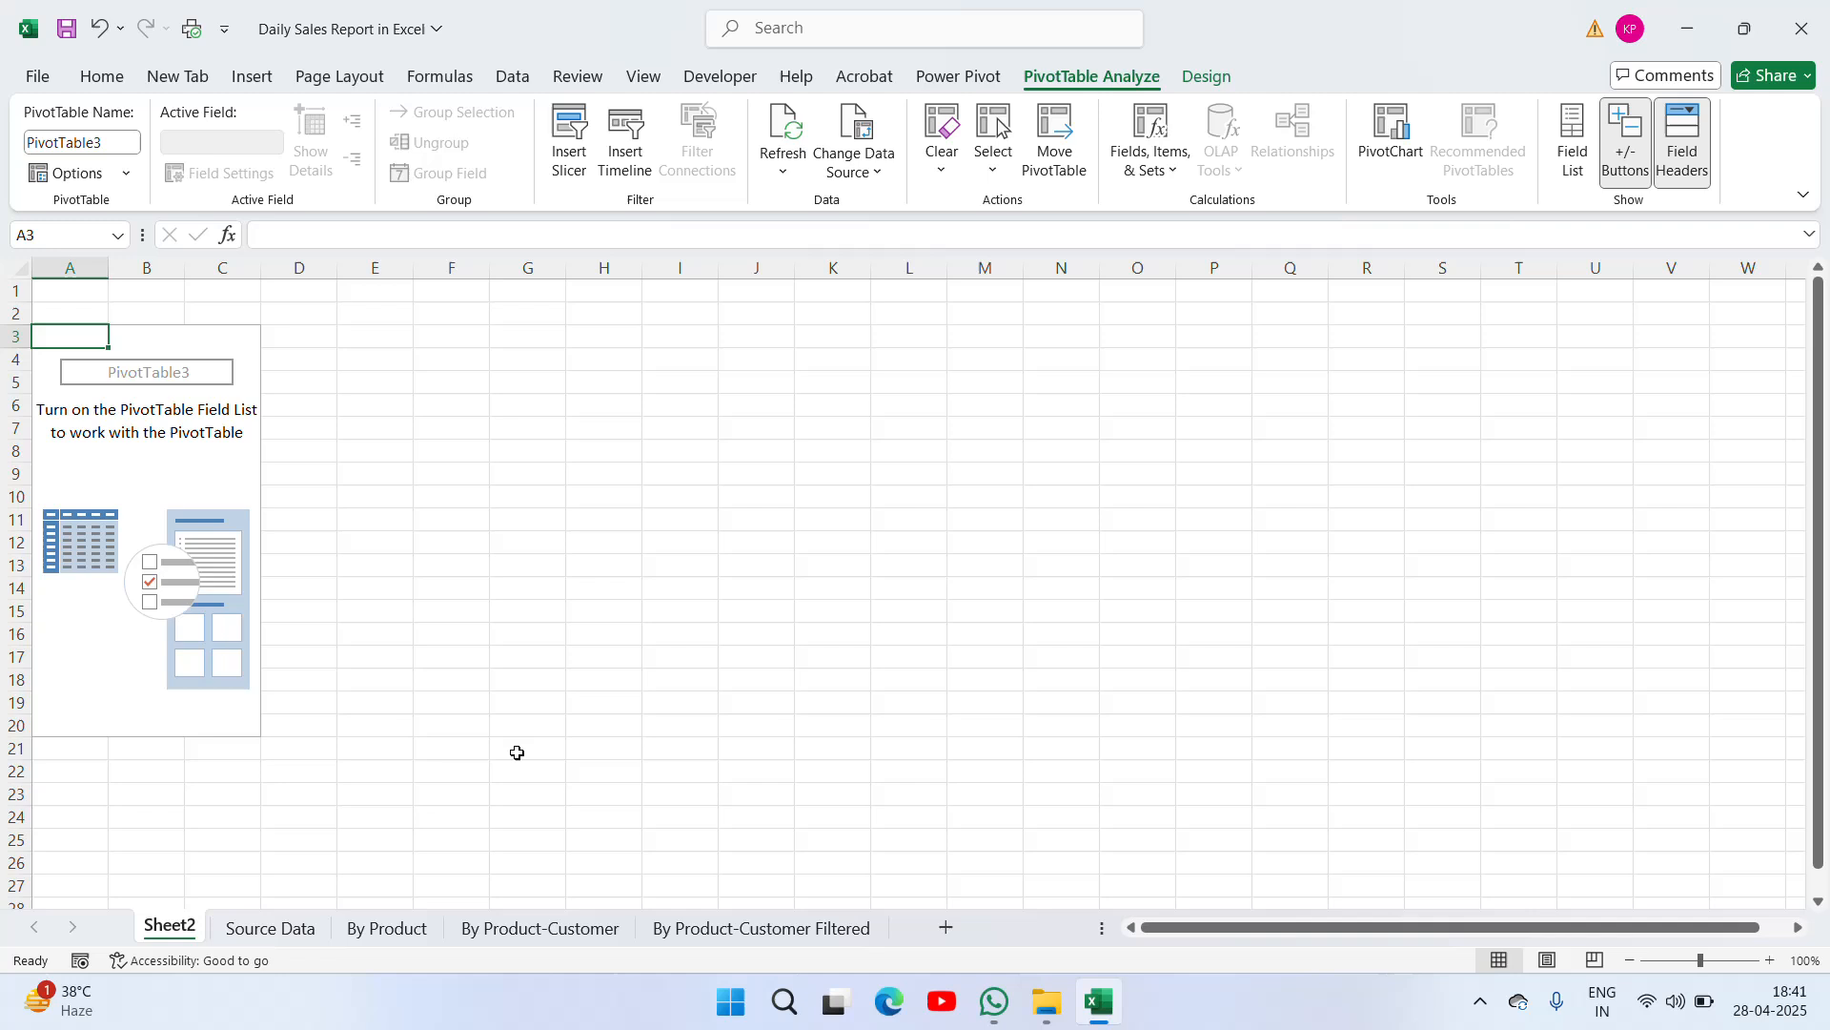
{"action": "right_click", "coordinate": [172, 936]}
{"action": "left_click", "coordinate": [272, 633]}
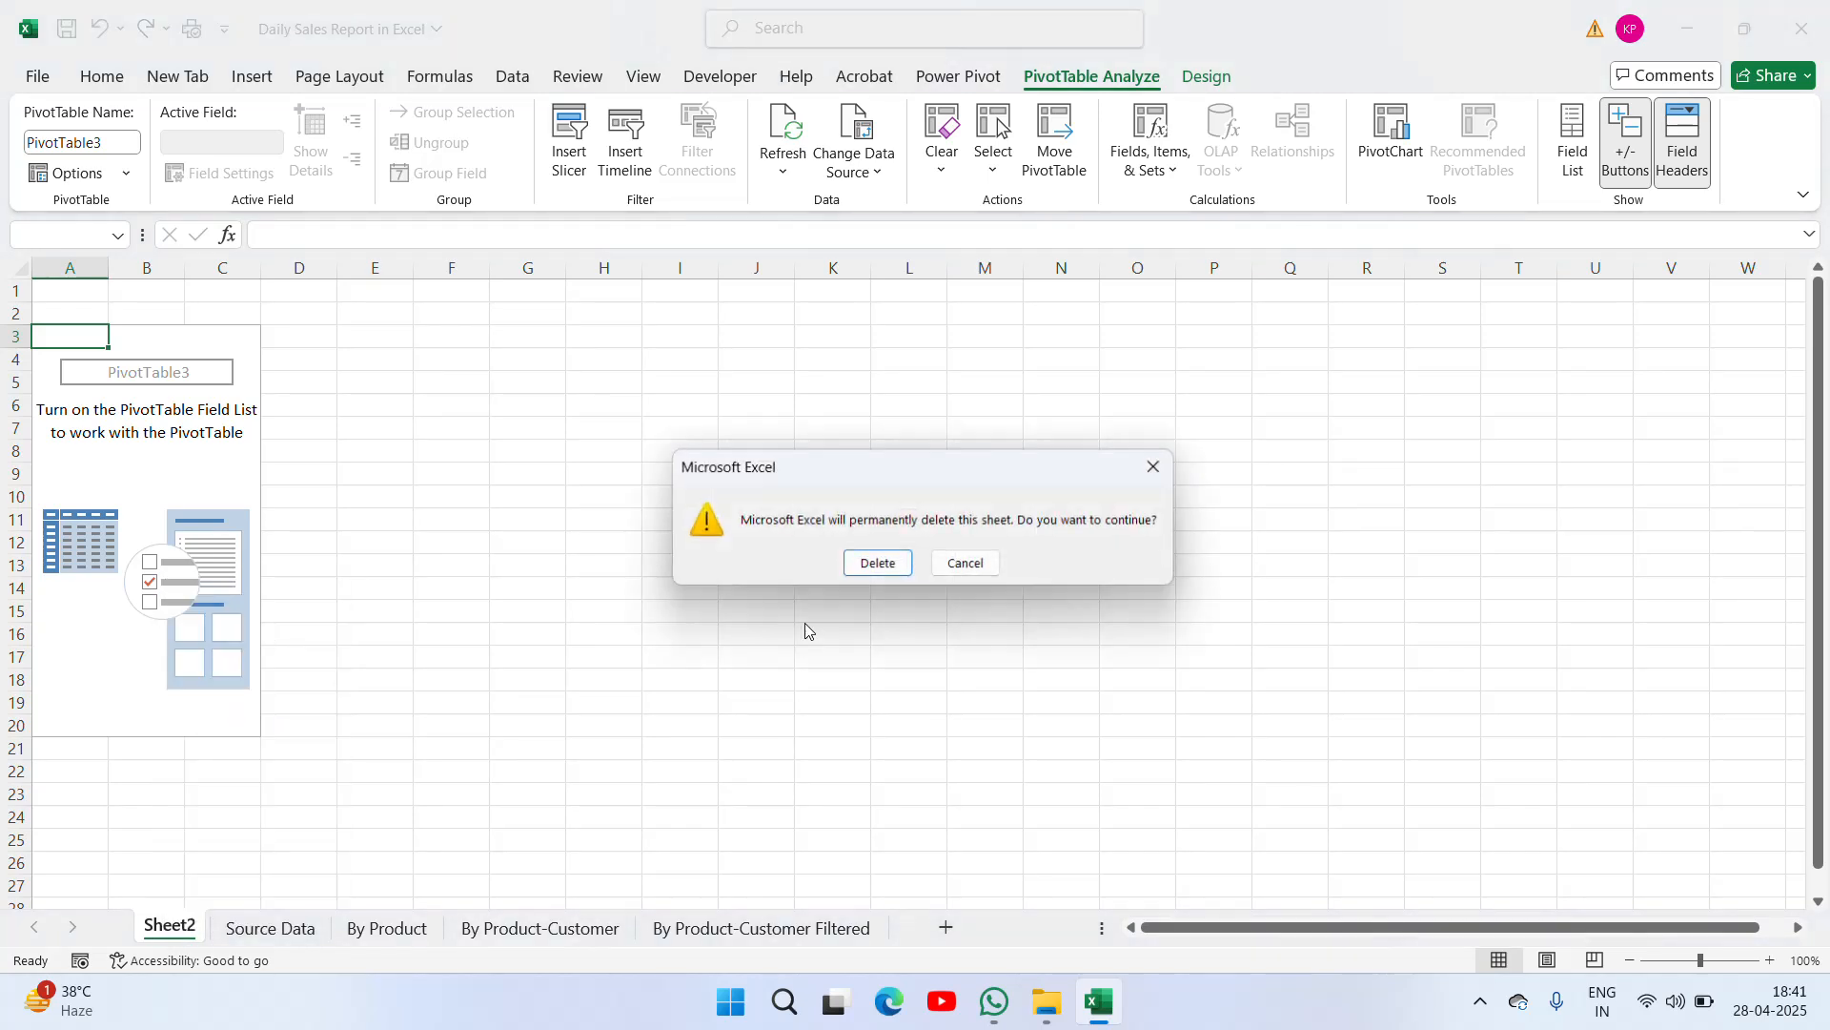
{"action": "left_click", "coordinate": [877, 563]}
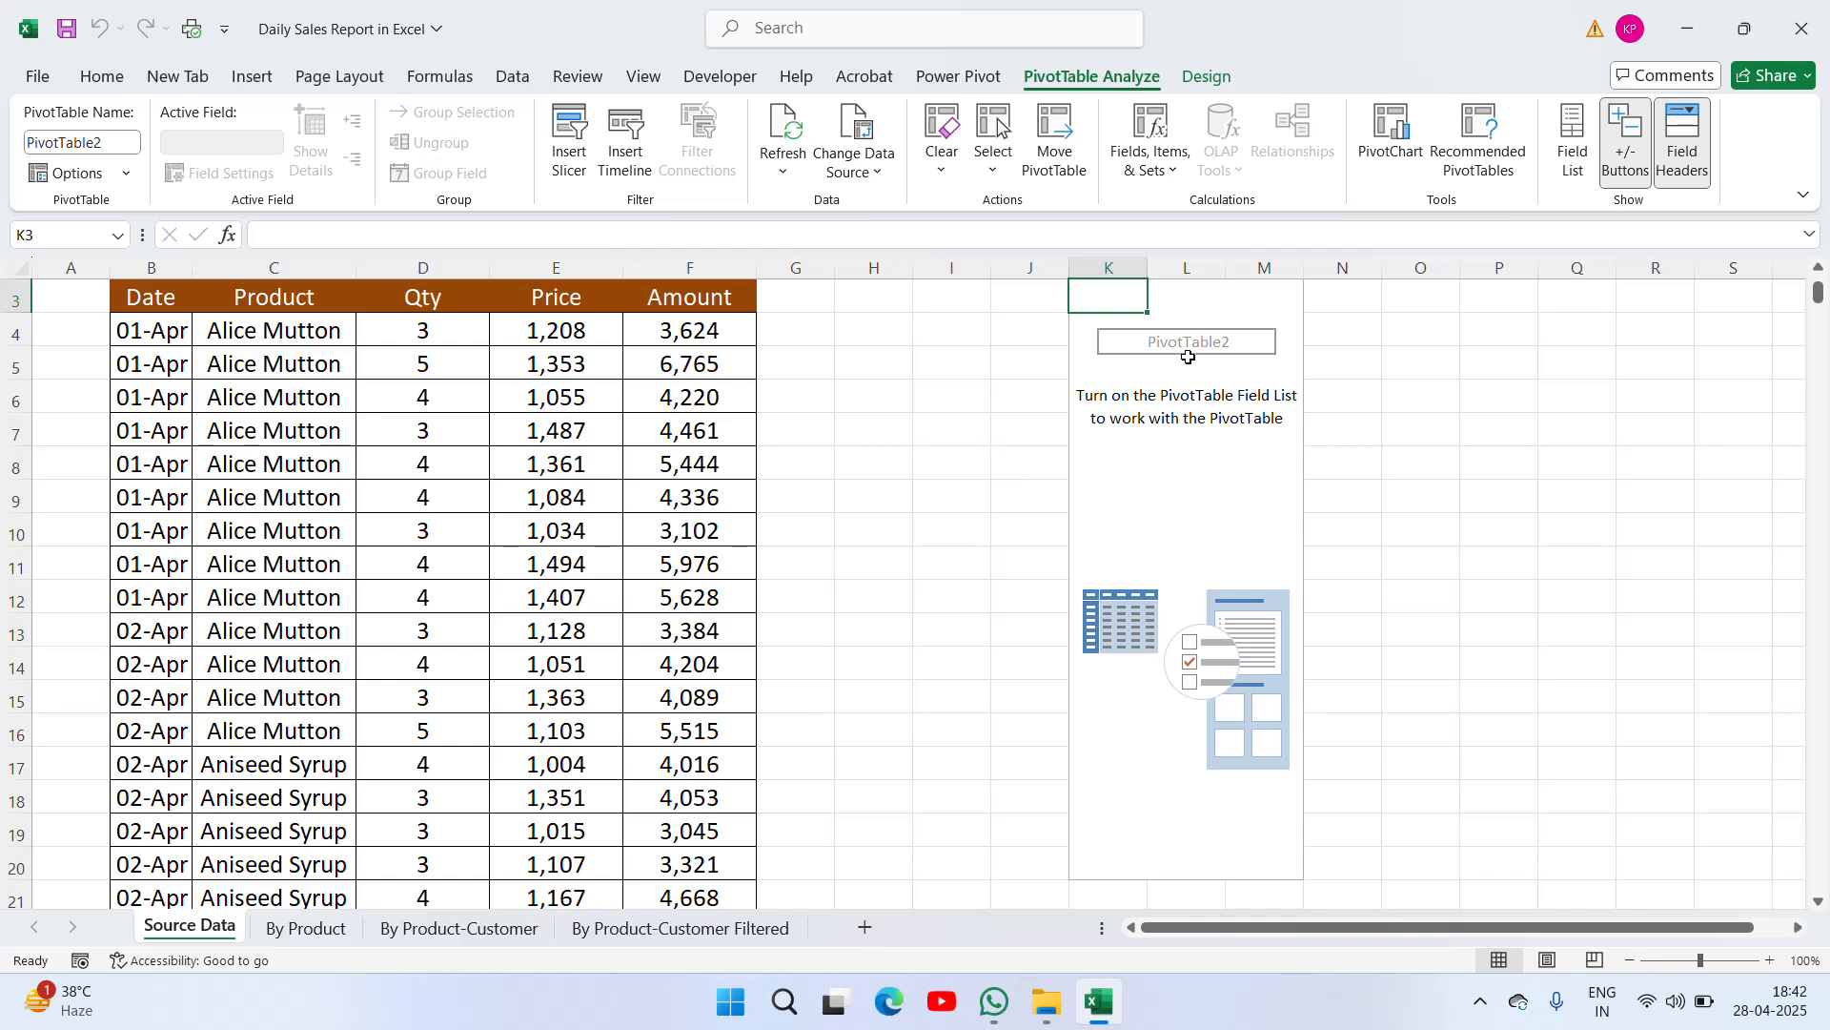
Delete the empty PivotTable in columns K to M of the Source Data sheet
{"action": "left_click", "coordinate": [1155, 400]}
{"action": "left_click", "coordinate": [1149, 613]}
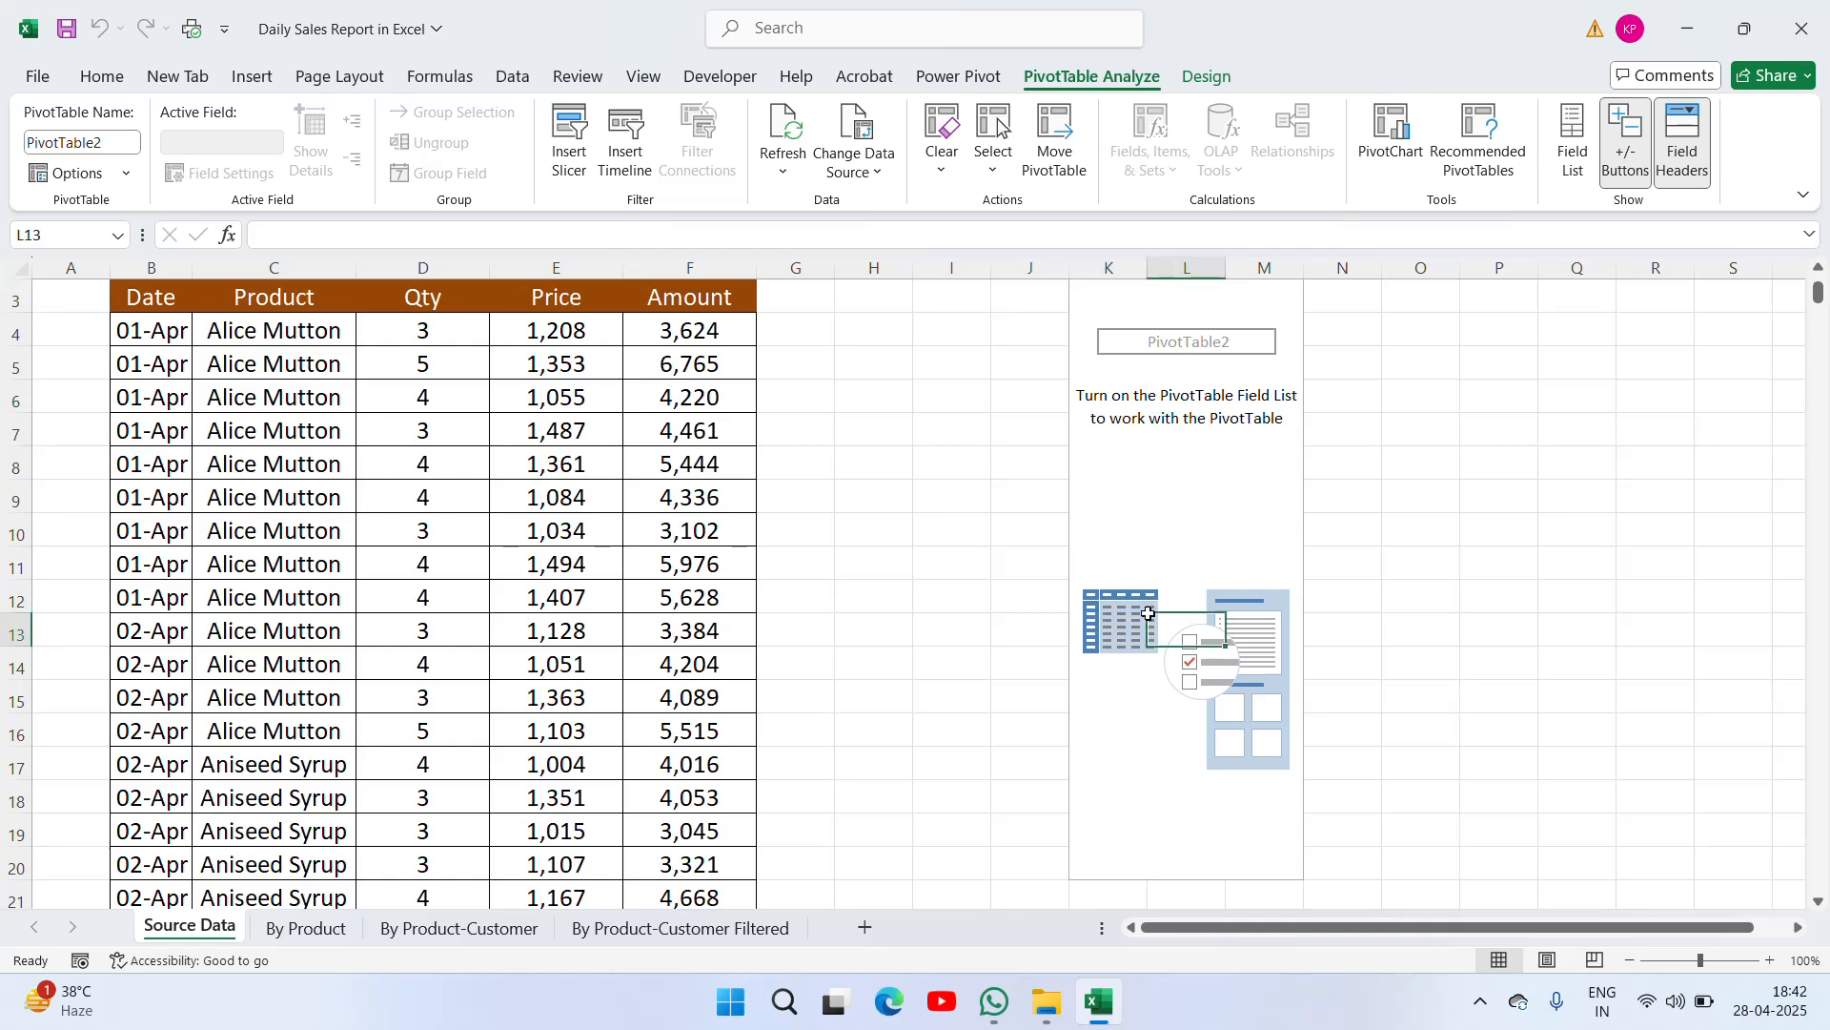
{"action": "left_click_drag", "start_coordinate": [1102, 268], "coordinate": [1267, 268]}
{"action": "key", "text": "Delete"}
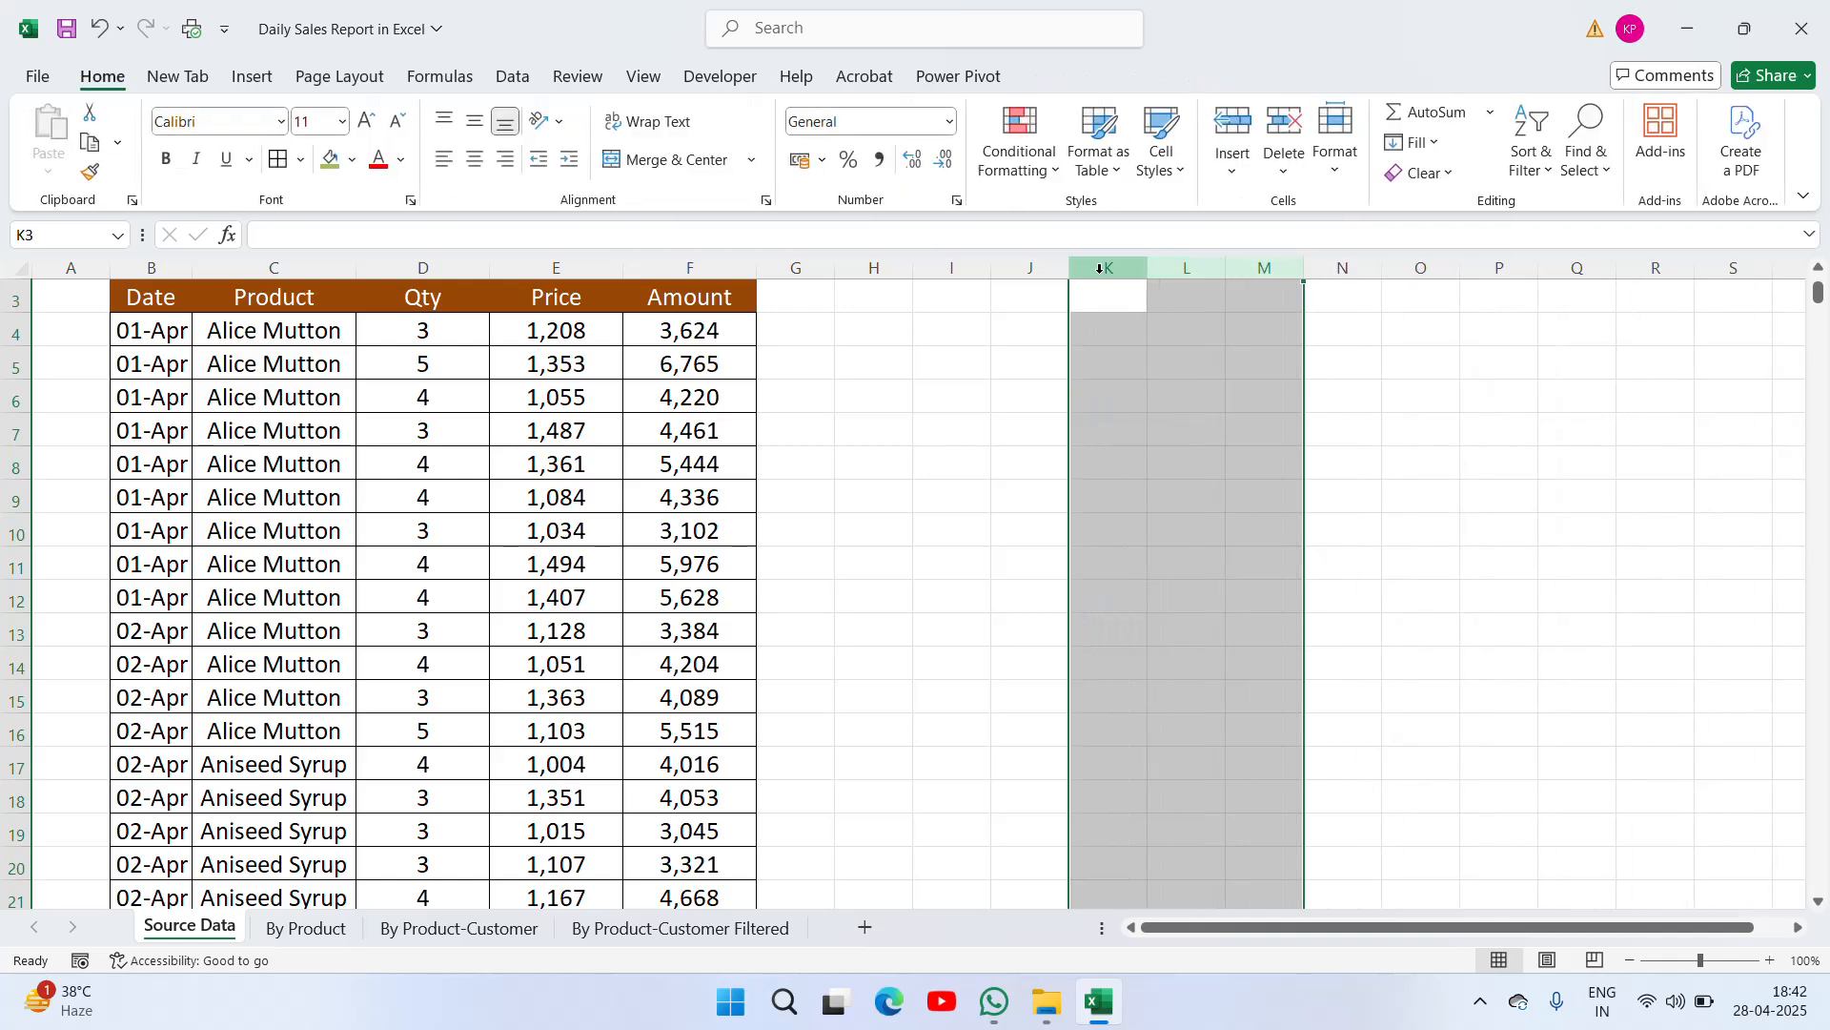
Insert a PivotTable from Source Data B3:F280 on the existing worksheet, placed at cell L3
{"action": "left_click", "coordinate": [605, 300]}
{"action": "key", "text": "Up"}
{"action": "key", "text": "Down"}
{"action": "key", "text": "Left"}
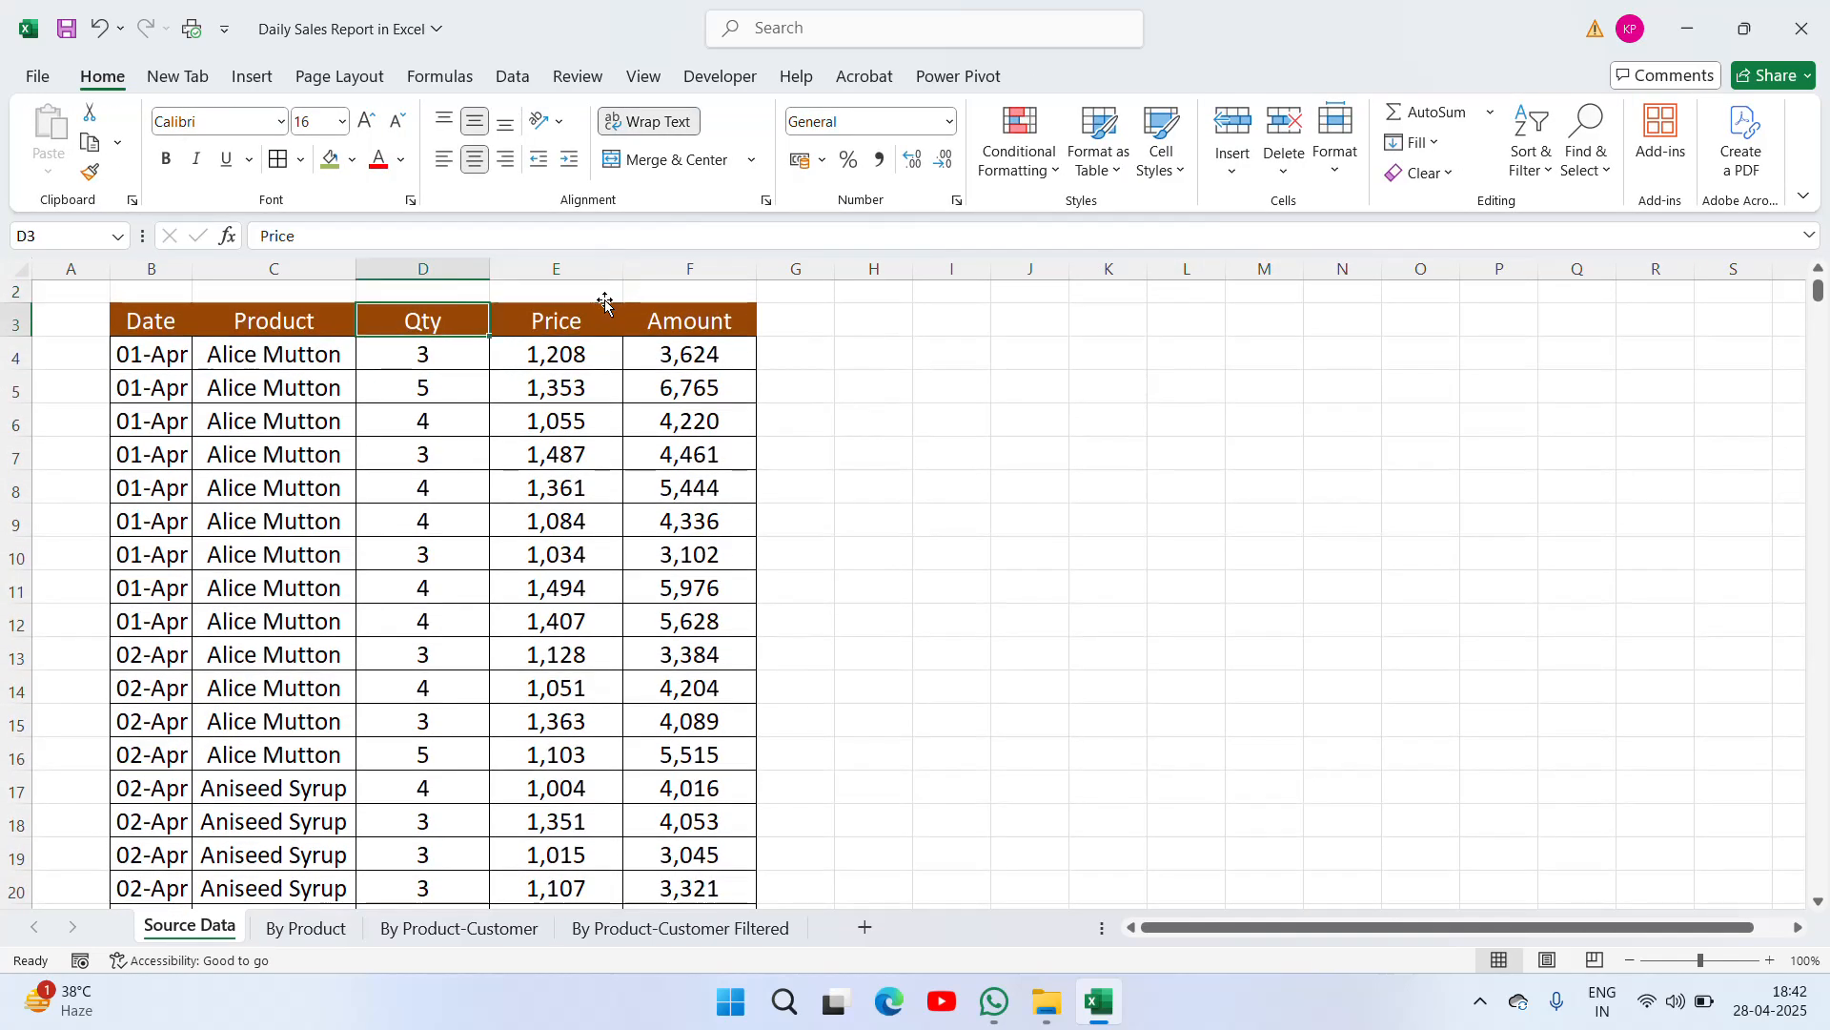
{"action": "key", "text": "Left"}
{"action": "key", "text": "Left"}
{"action": "key", "text": "ctrl+shift+Right"}
{"action": "key", "text": "ctrl+shift+Down"}
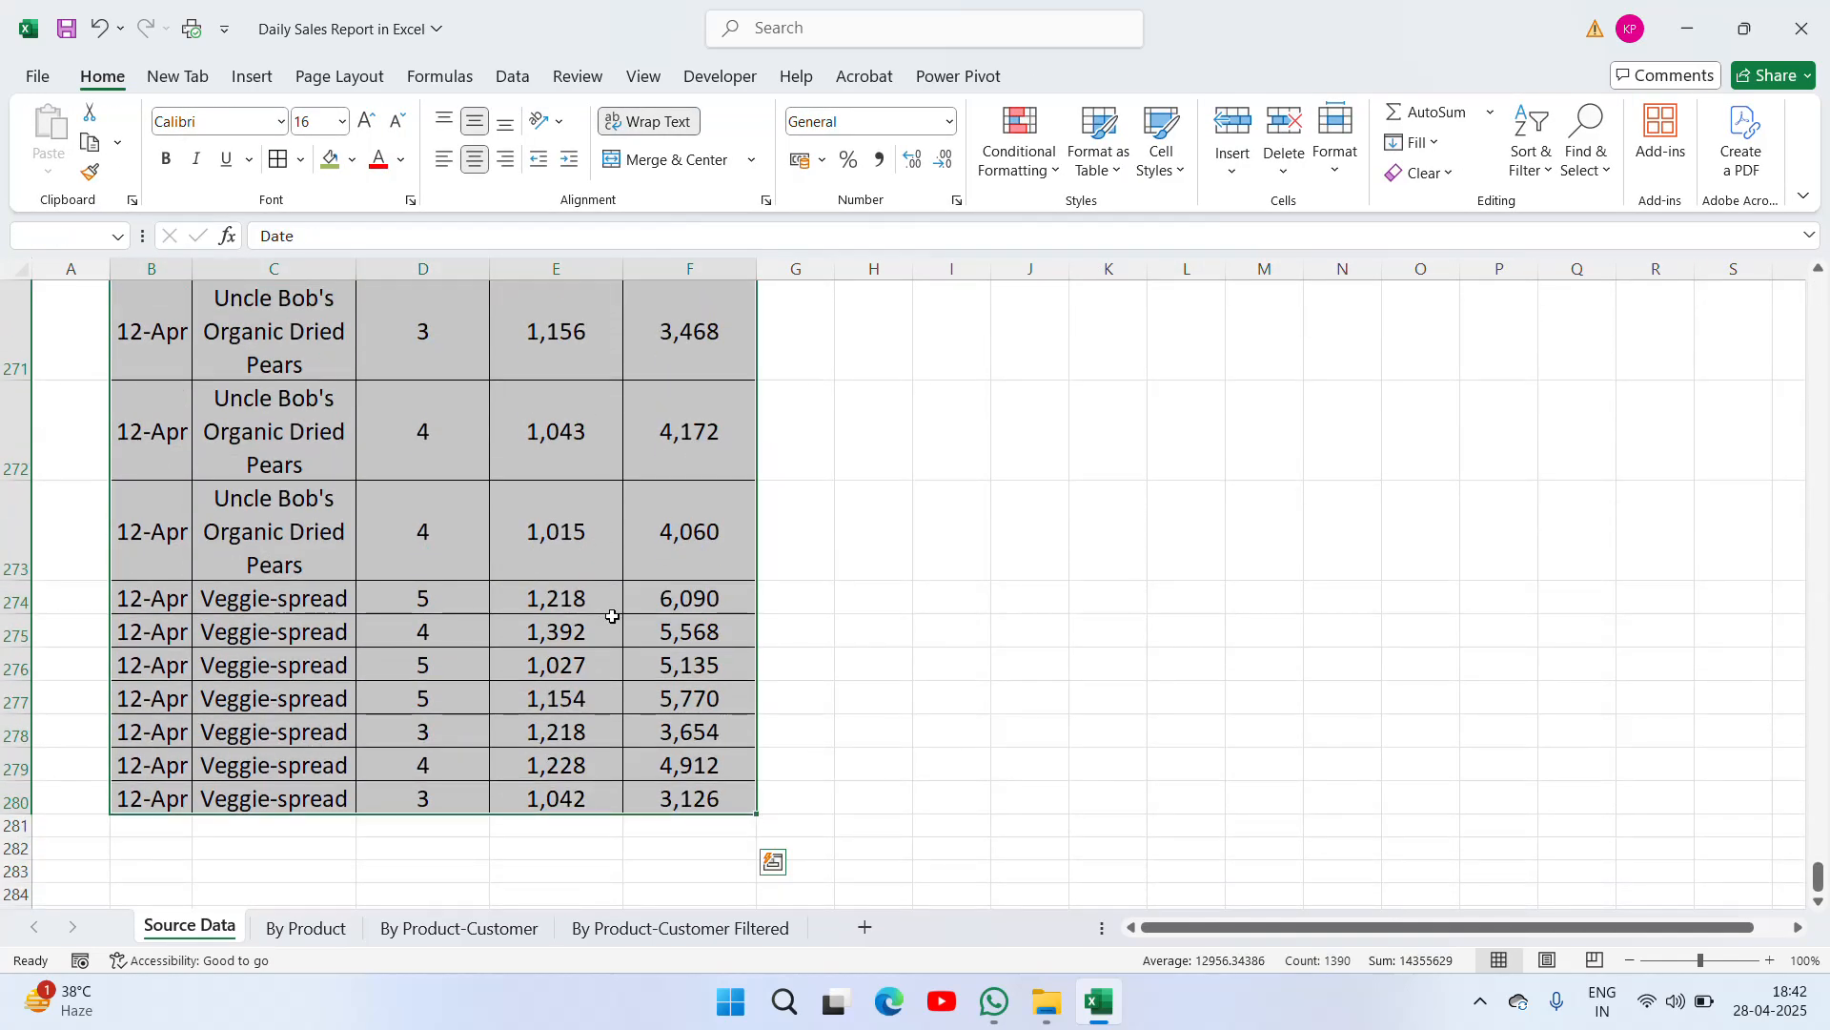
{"action": "left_click", "coordinate": [250, 77]}
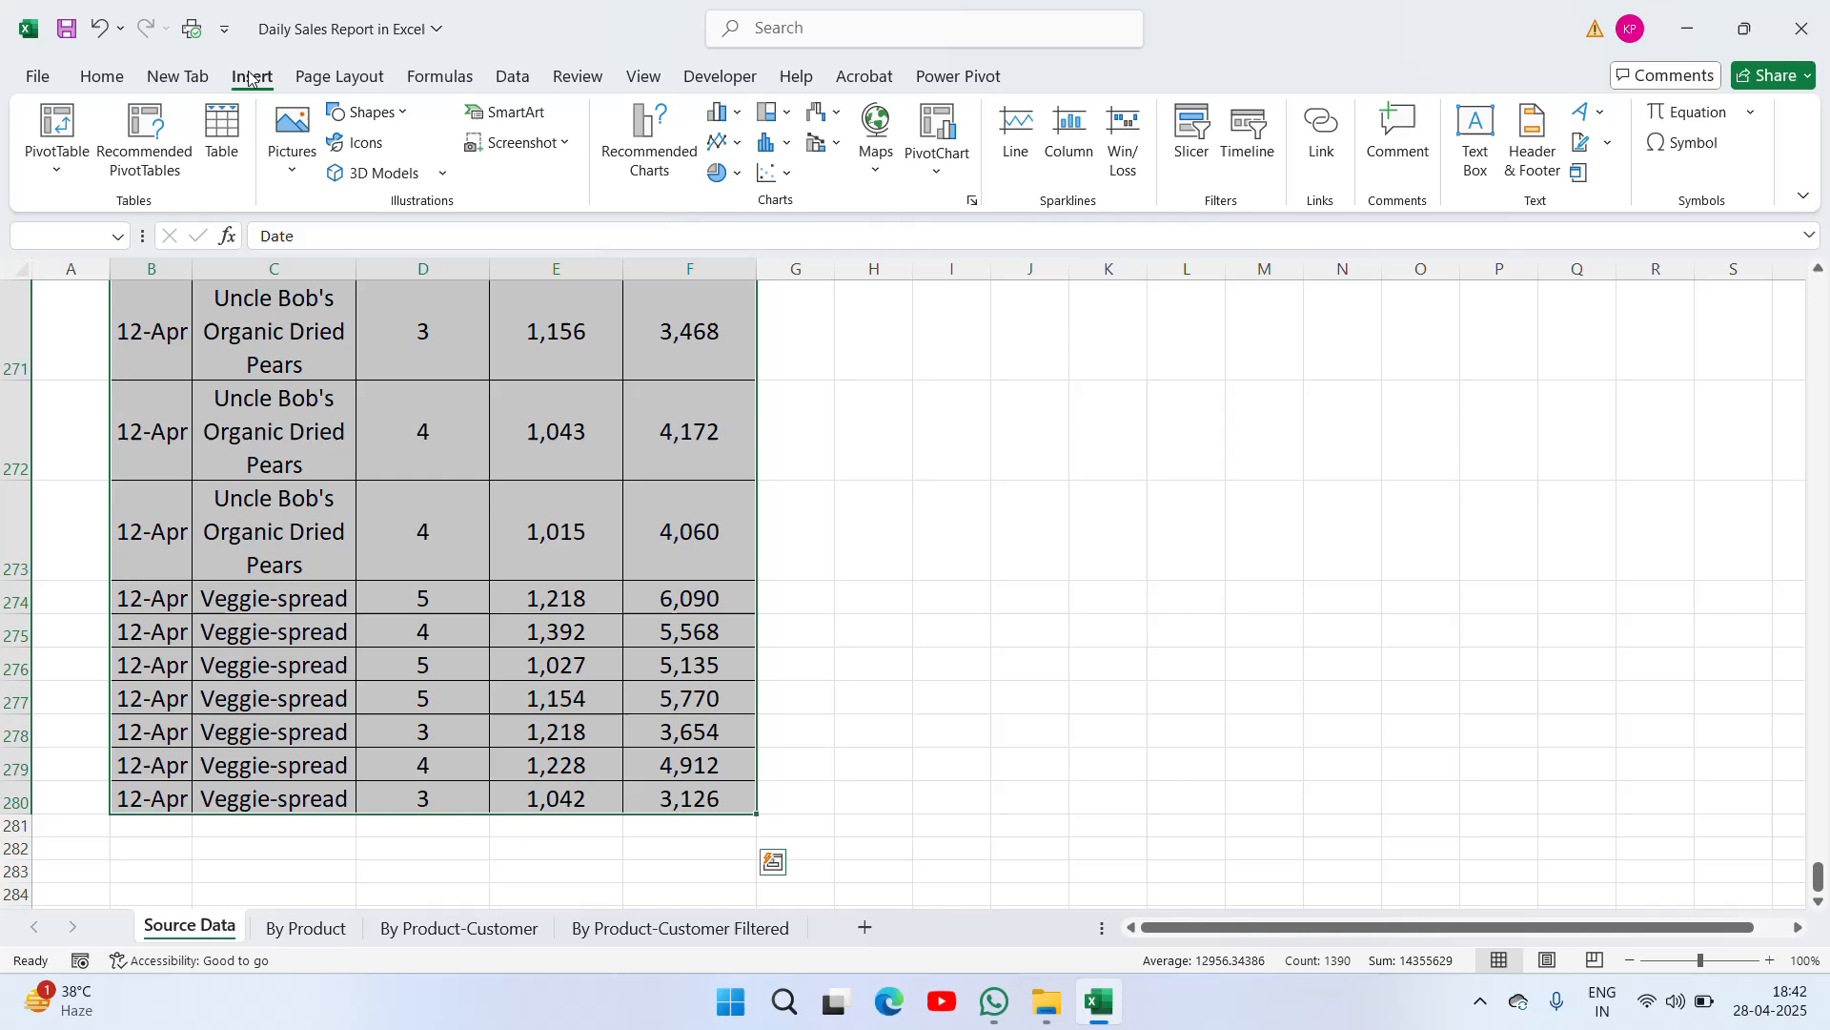
{"action": "left_click", "coordinate": [59, 167]}
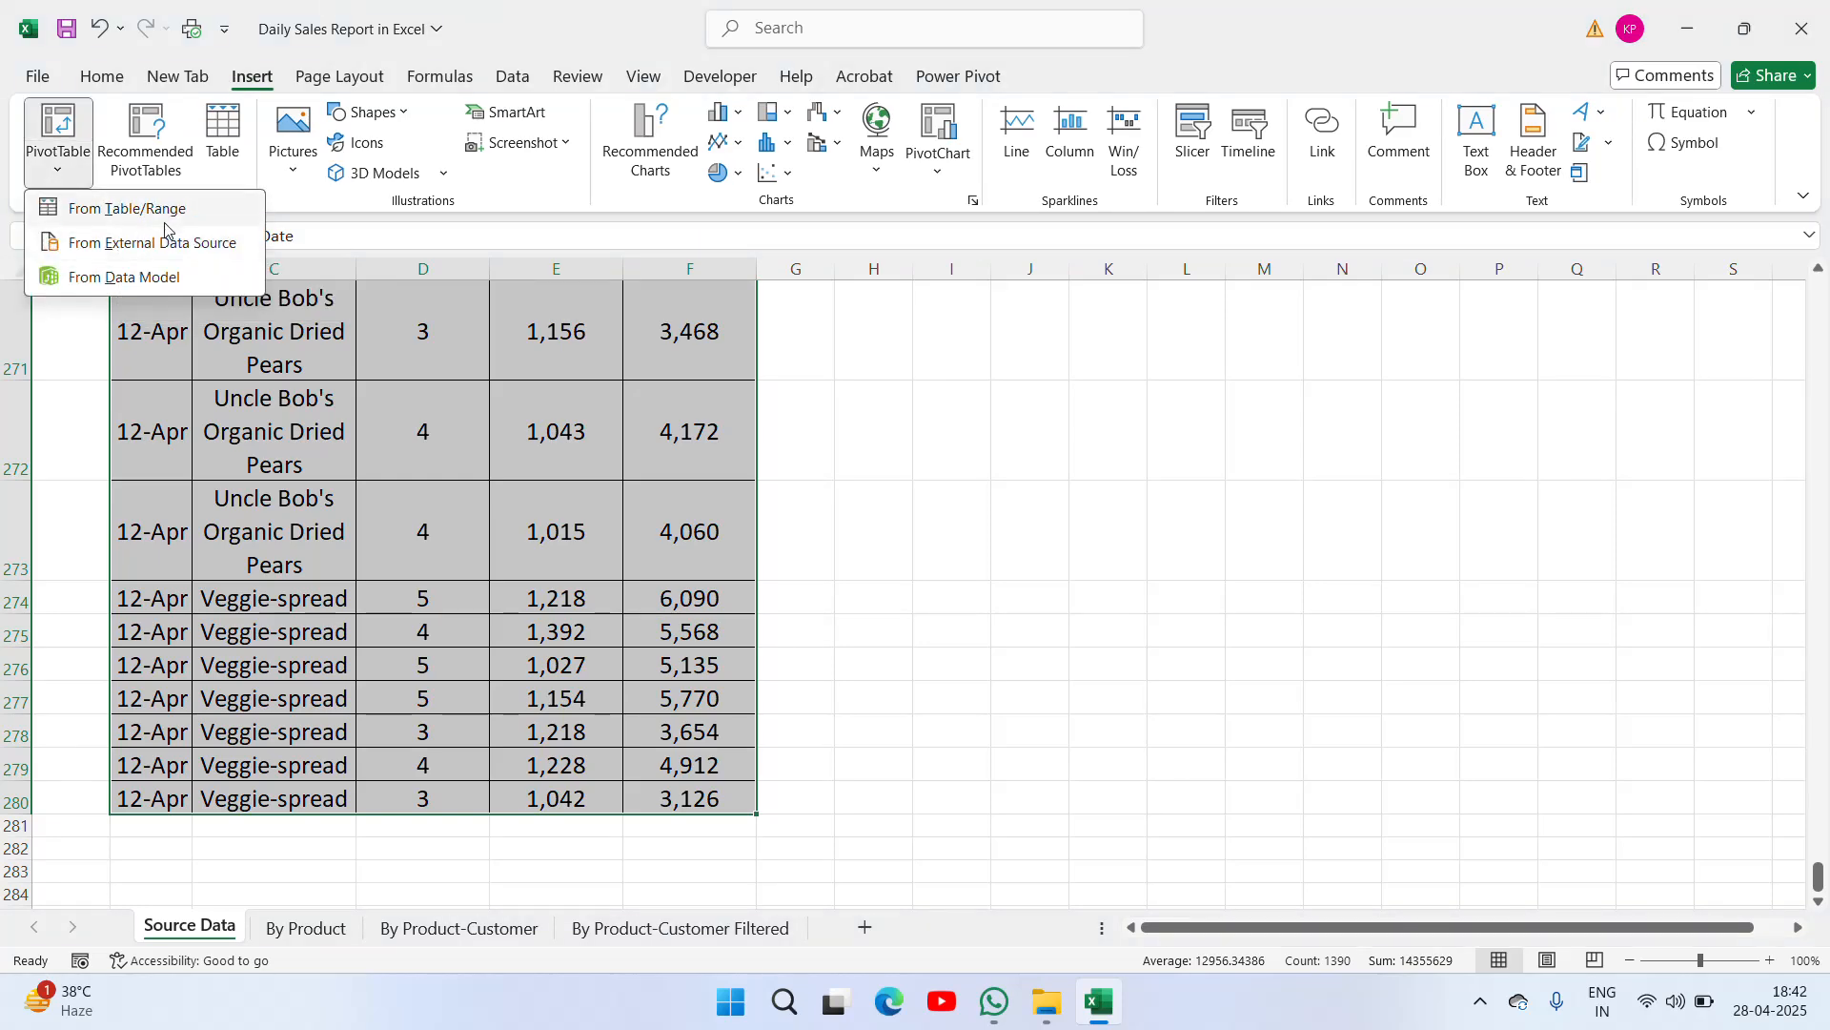
{"action": "left_click", "coordinate": [127, 208]}
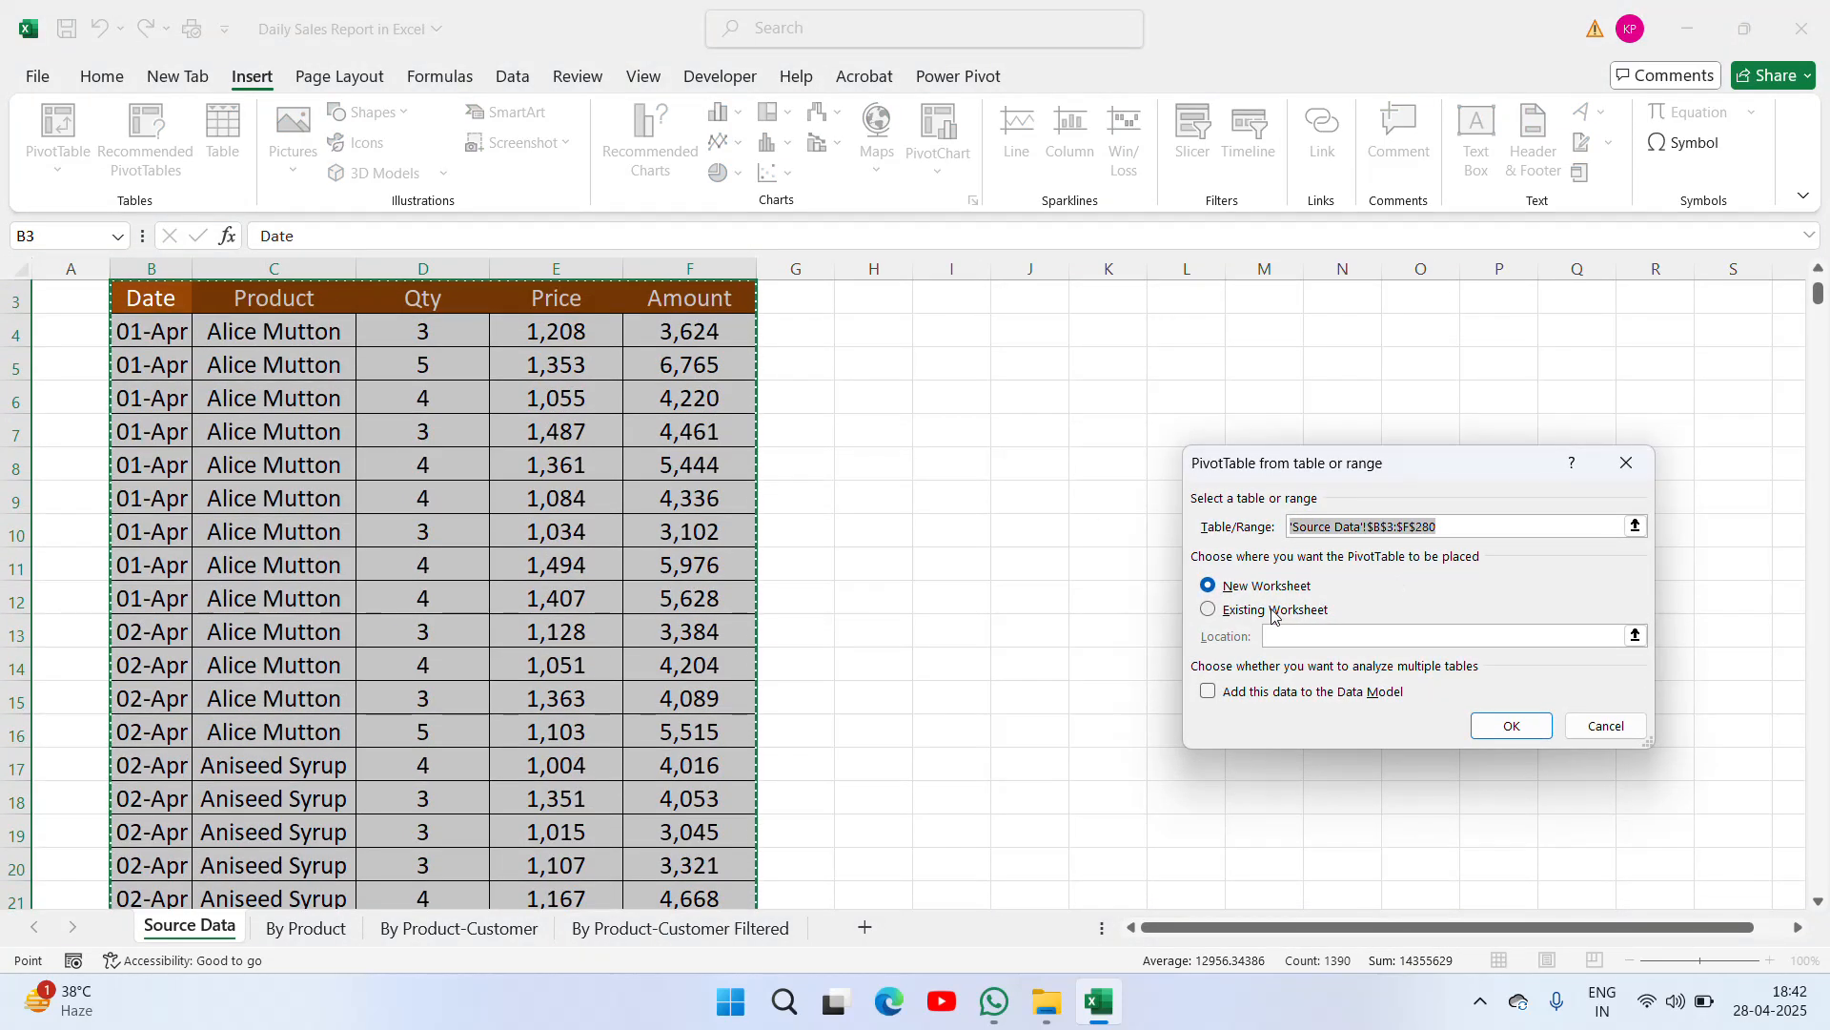
{"action": "left_click", "coordinate": [1209, 610]}
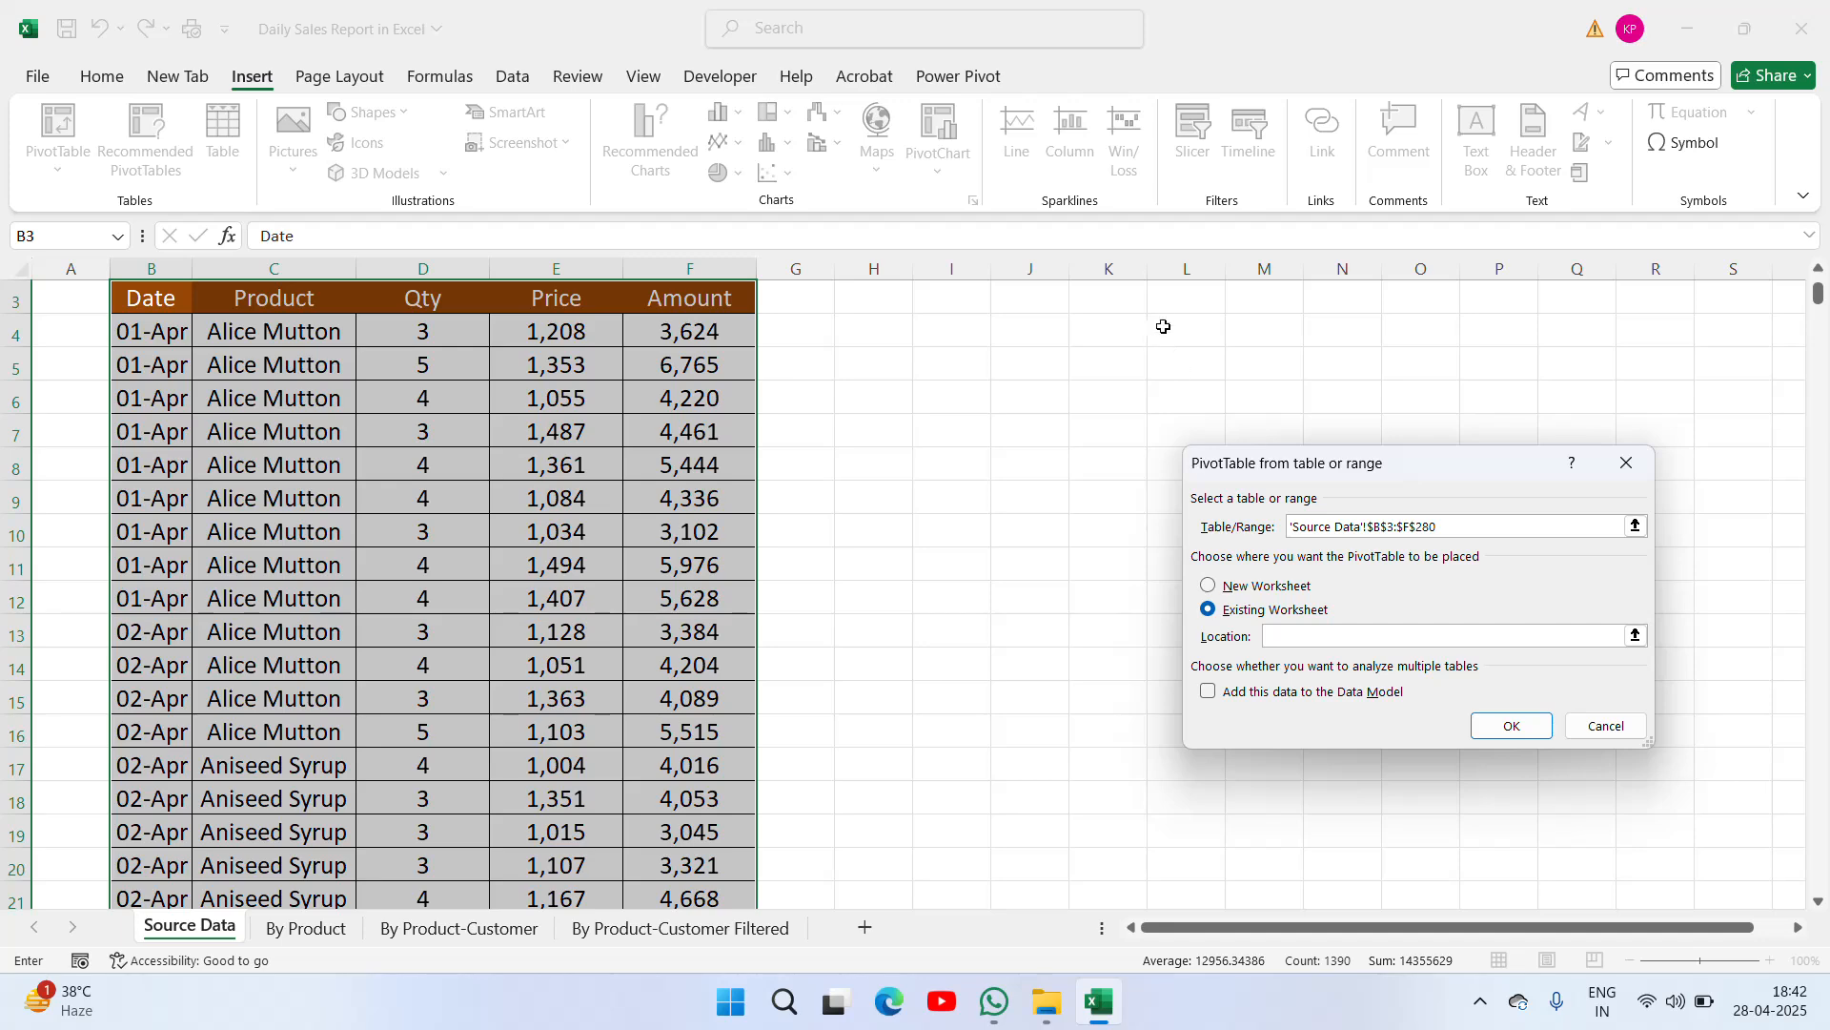
{"action": "left_click", "coordinate": [1176, 297]}
{"action": "left_click", "coordinate": [1512, 726]}
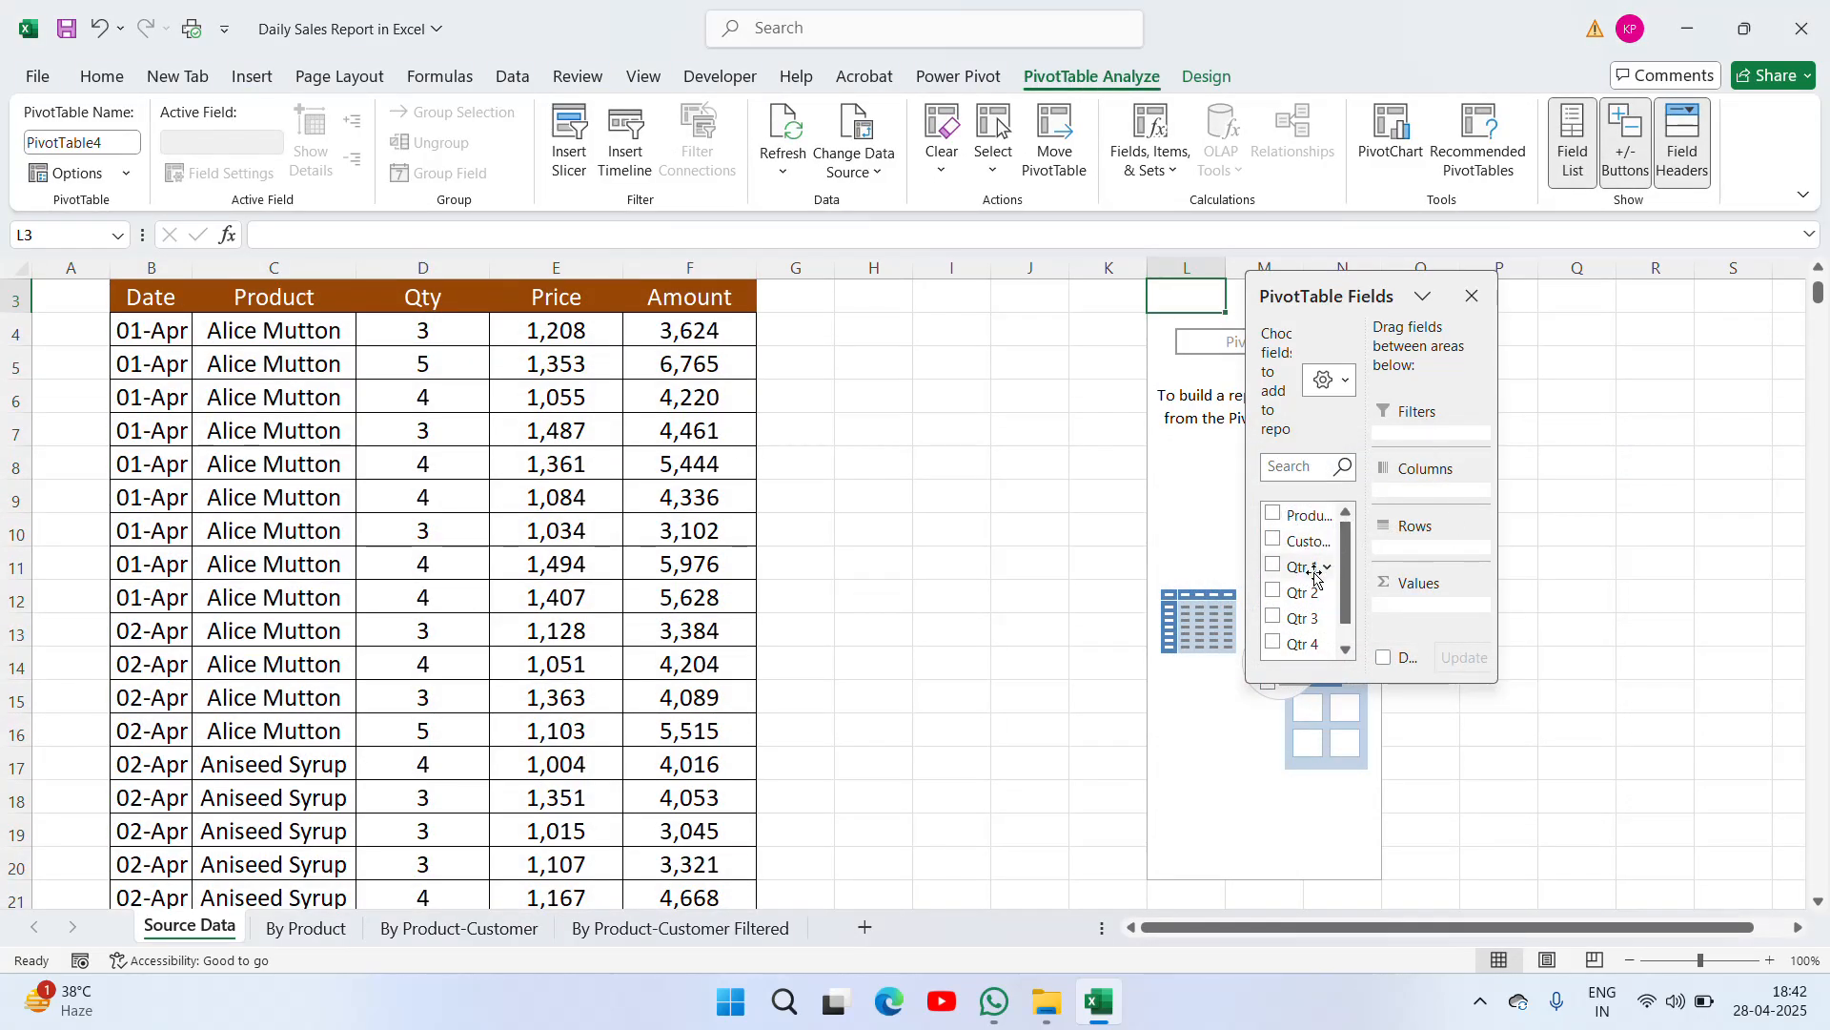
Add the Product field to the PivotTable's rows and search the field list for "amoun"
{"action": "left_click", "coordinate": [1272, 515]}
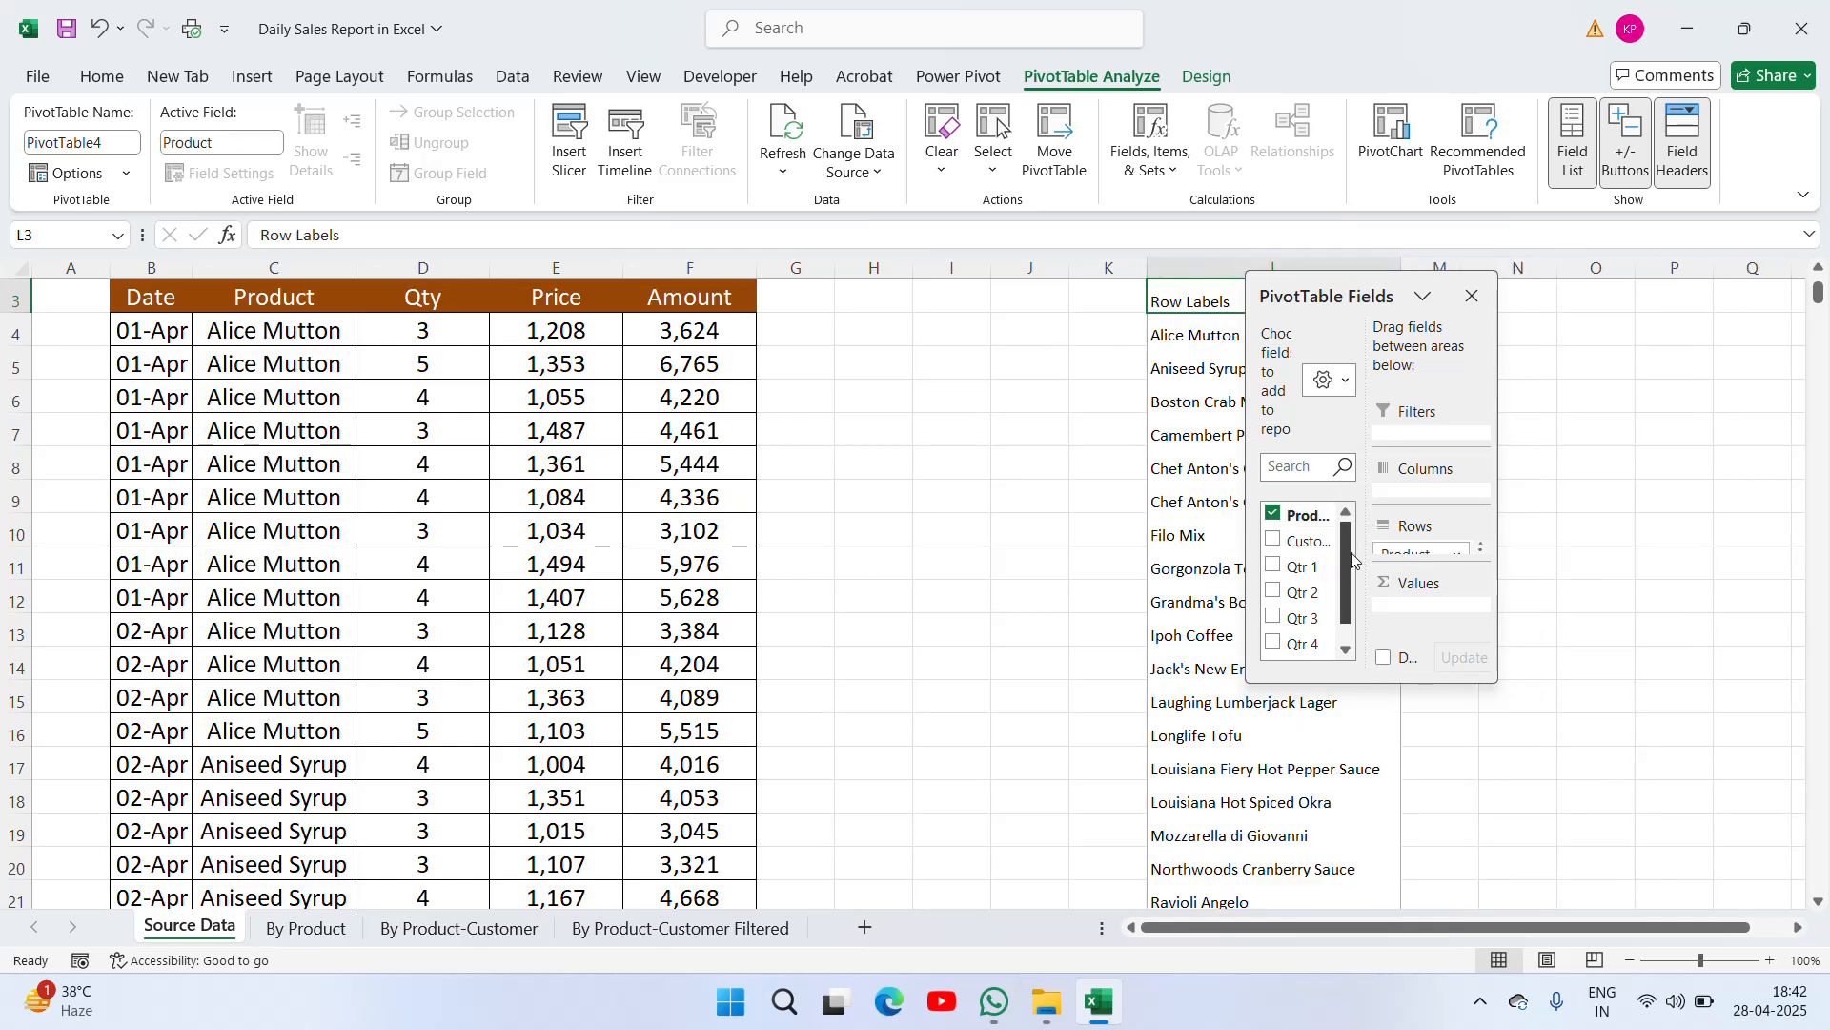
{"action": "scroll", "coordinate": [1352, 575], "scroll_direction": "down", "scroll_amount": 1}
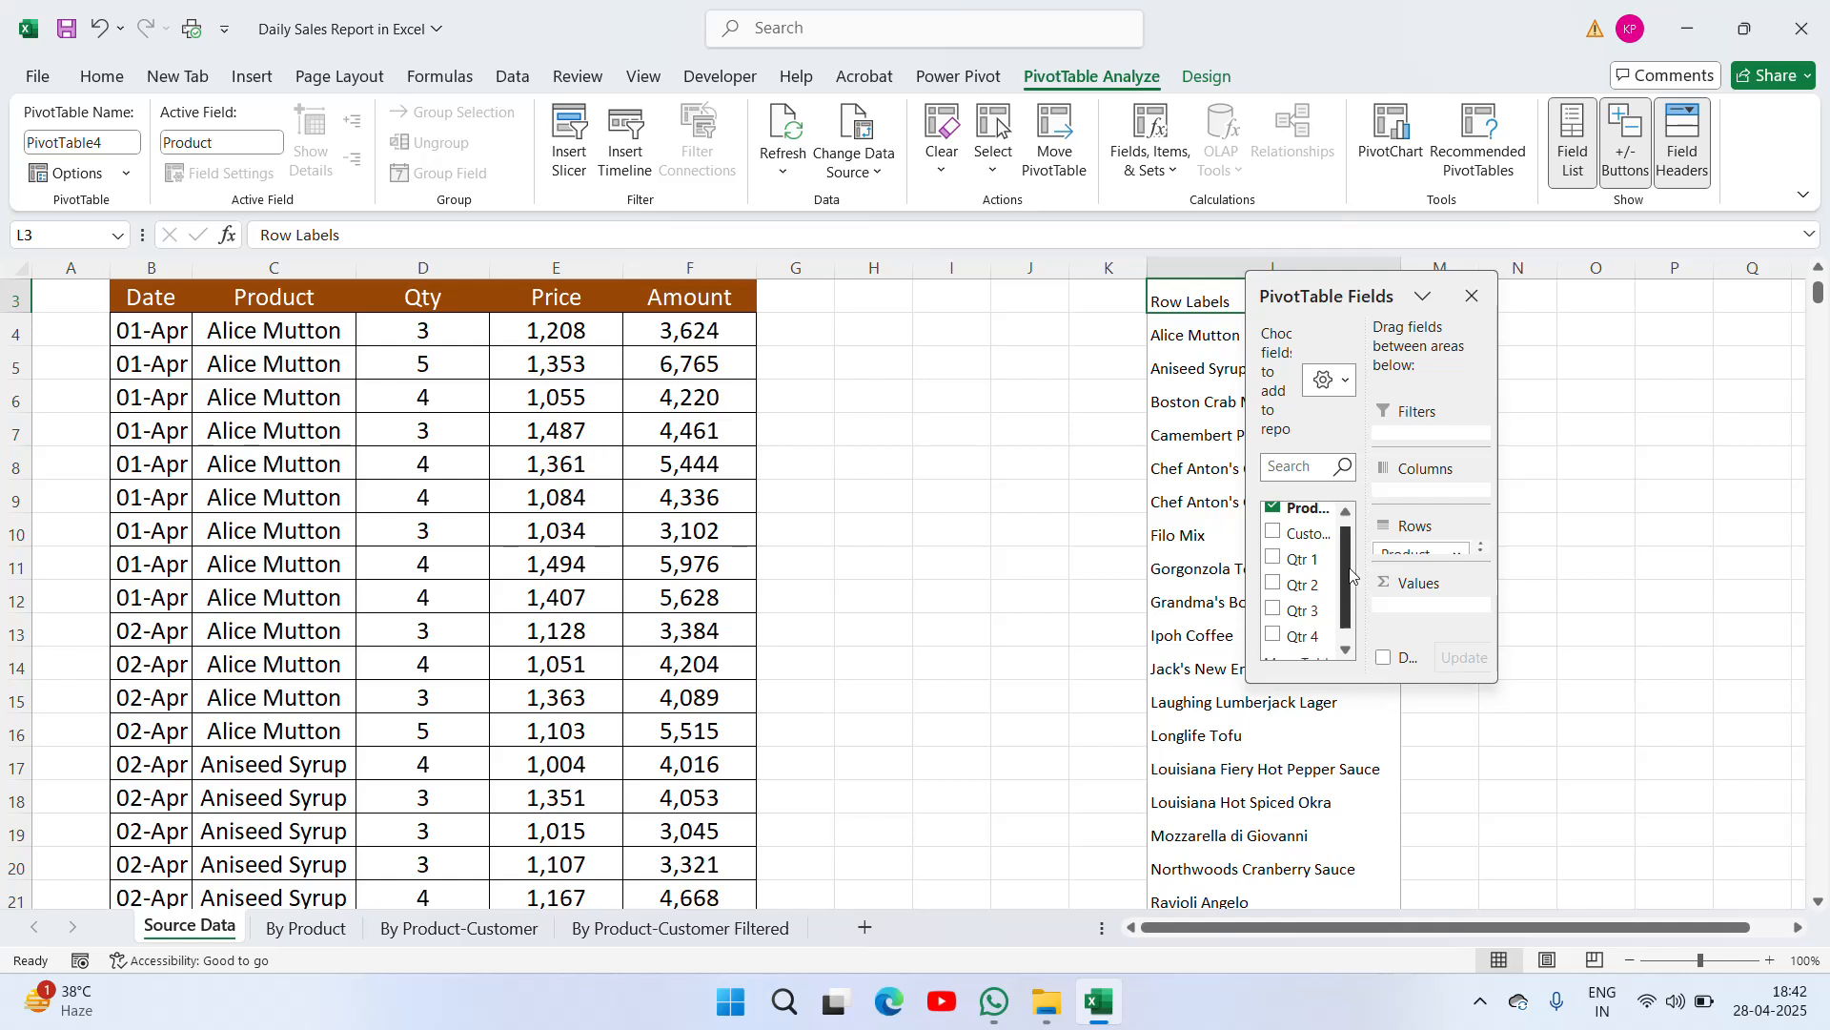
{"action": "scroll", "coordinate": [1352, 575], "scroll_direction": "down", "scroll_amount": 1}
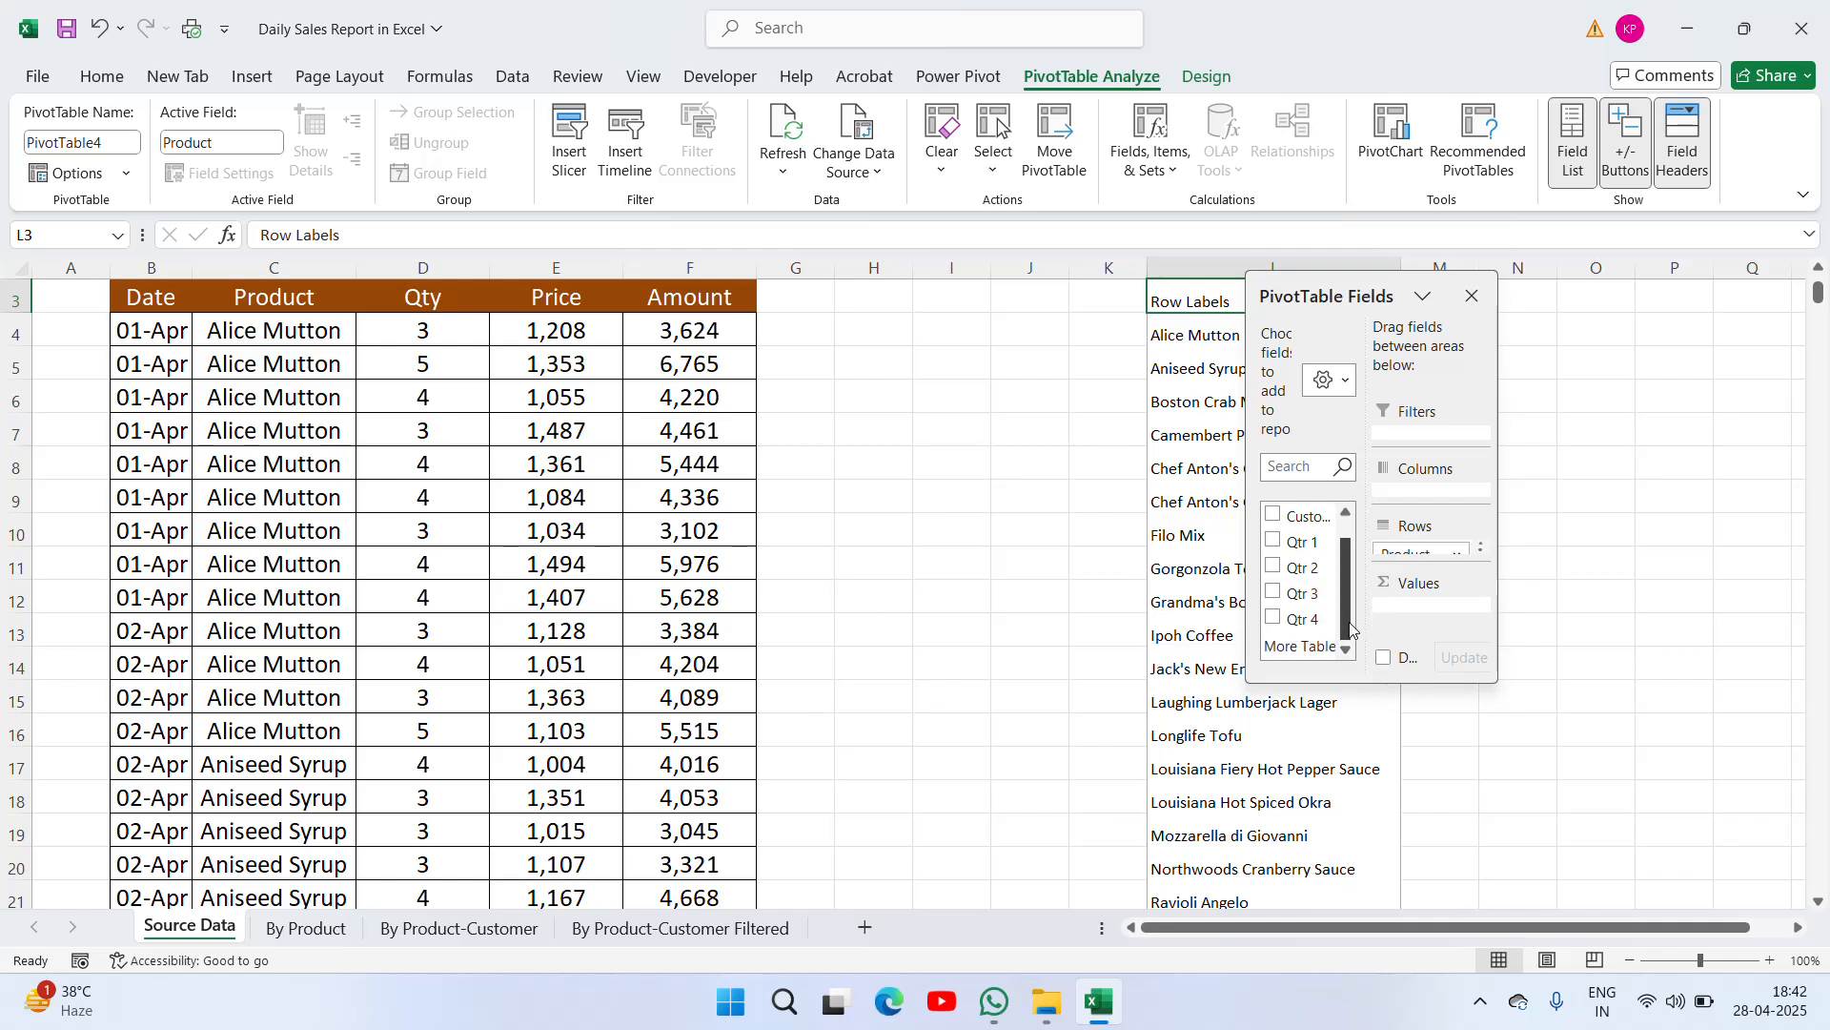
{"action": "scroll", "coordinate": [1352, 610], "scroll_direction": "up", "scroll_amount": 1}
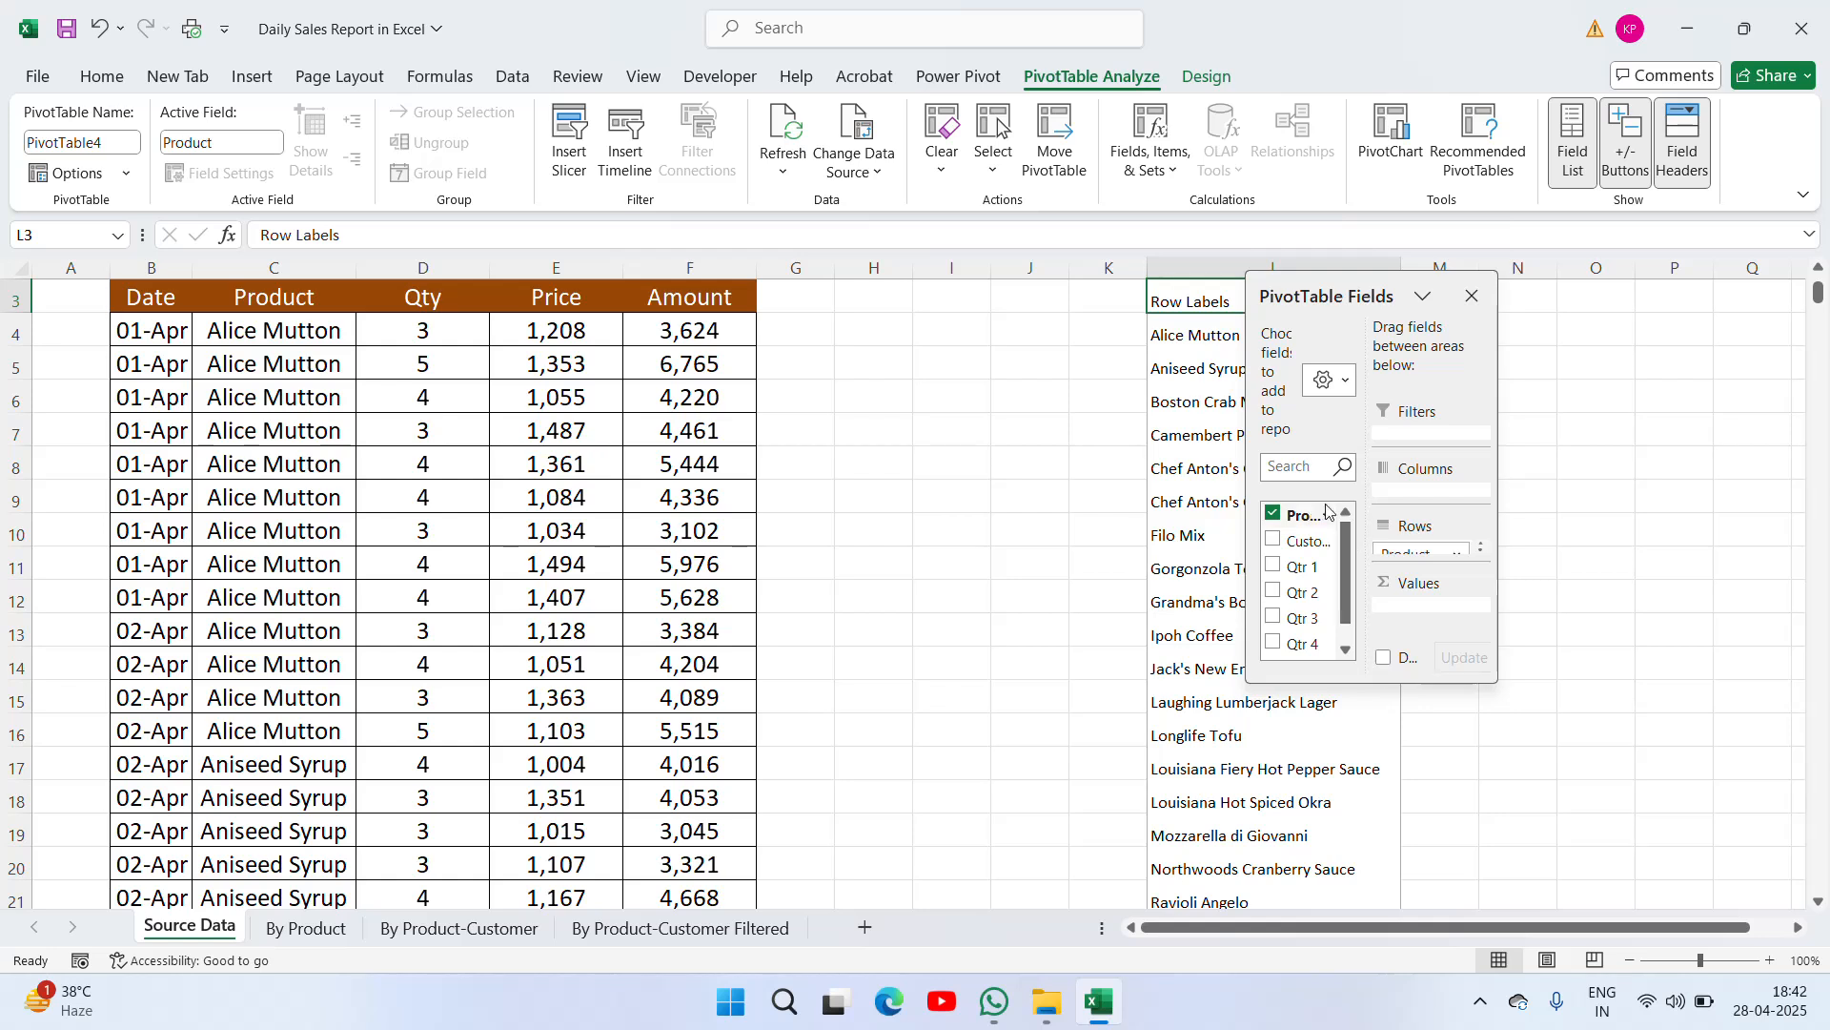
{"action": "left_click", "coordinate": [1308, 466]}
{"action": "type", "text": "amoun"}
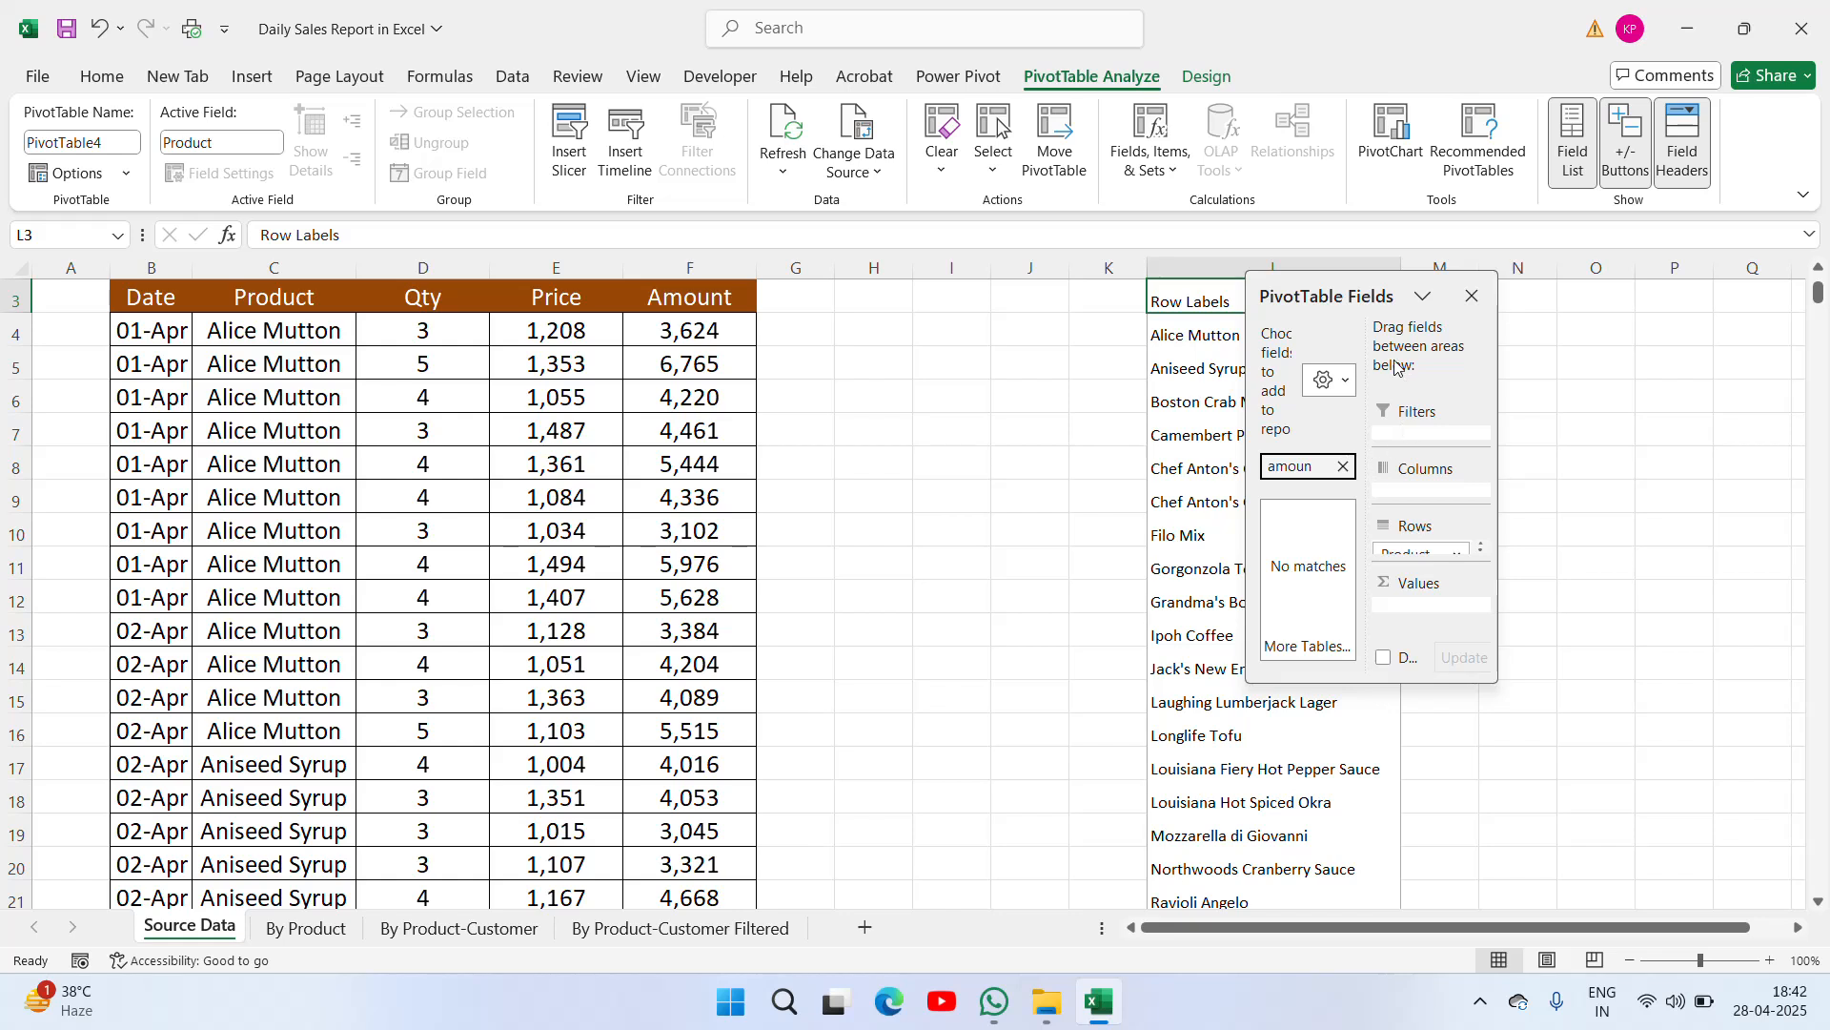
Choose to move the field list, turn on deferred layout updating and update the PivotTable
{"action": "left_click", "coordinate": [1422, 304]}
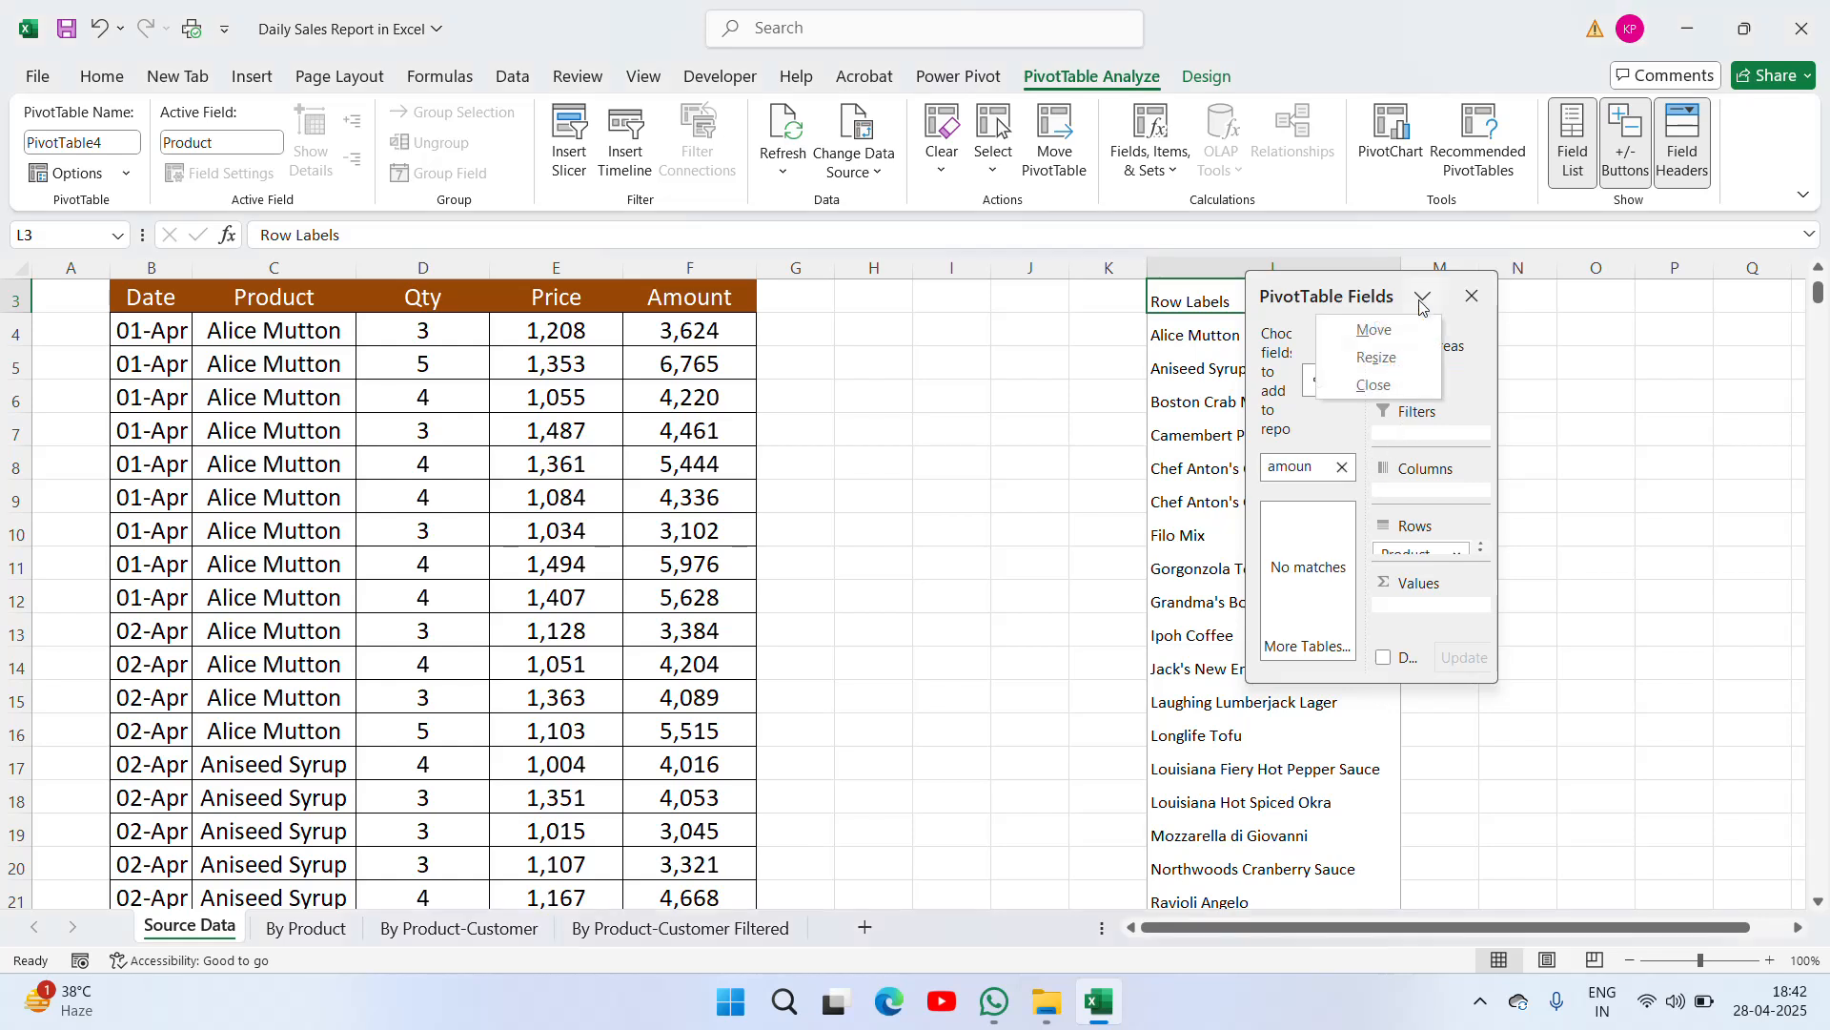
{"action": "left_click", "coordinate": [1390, 331]}
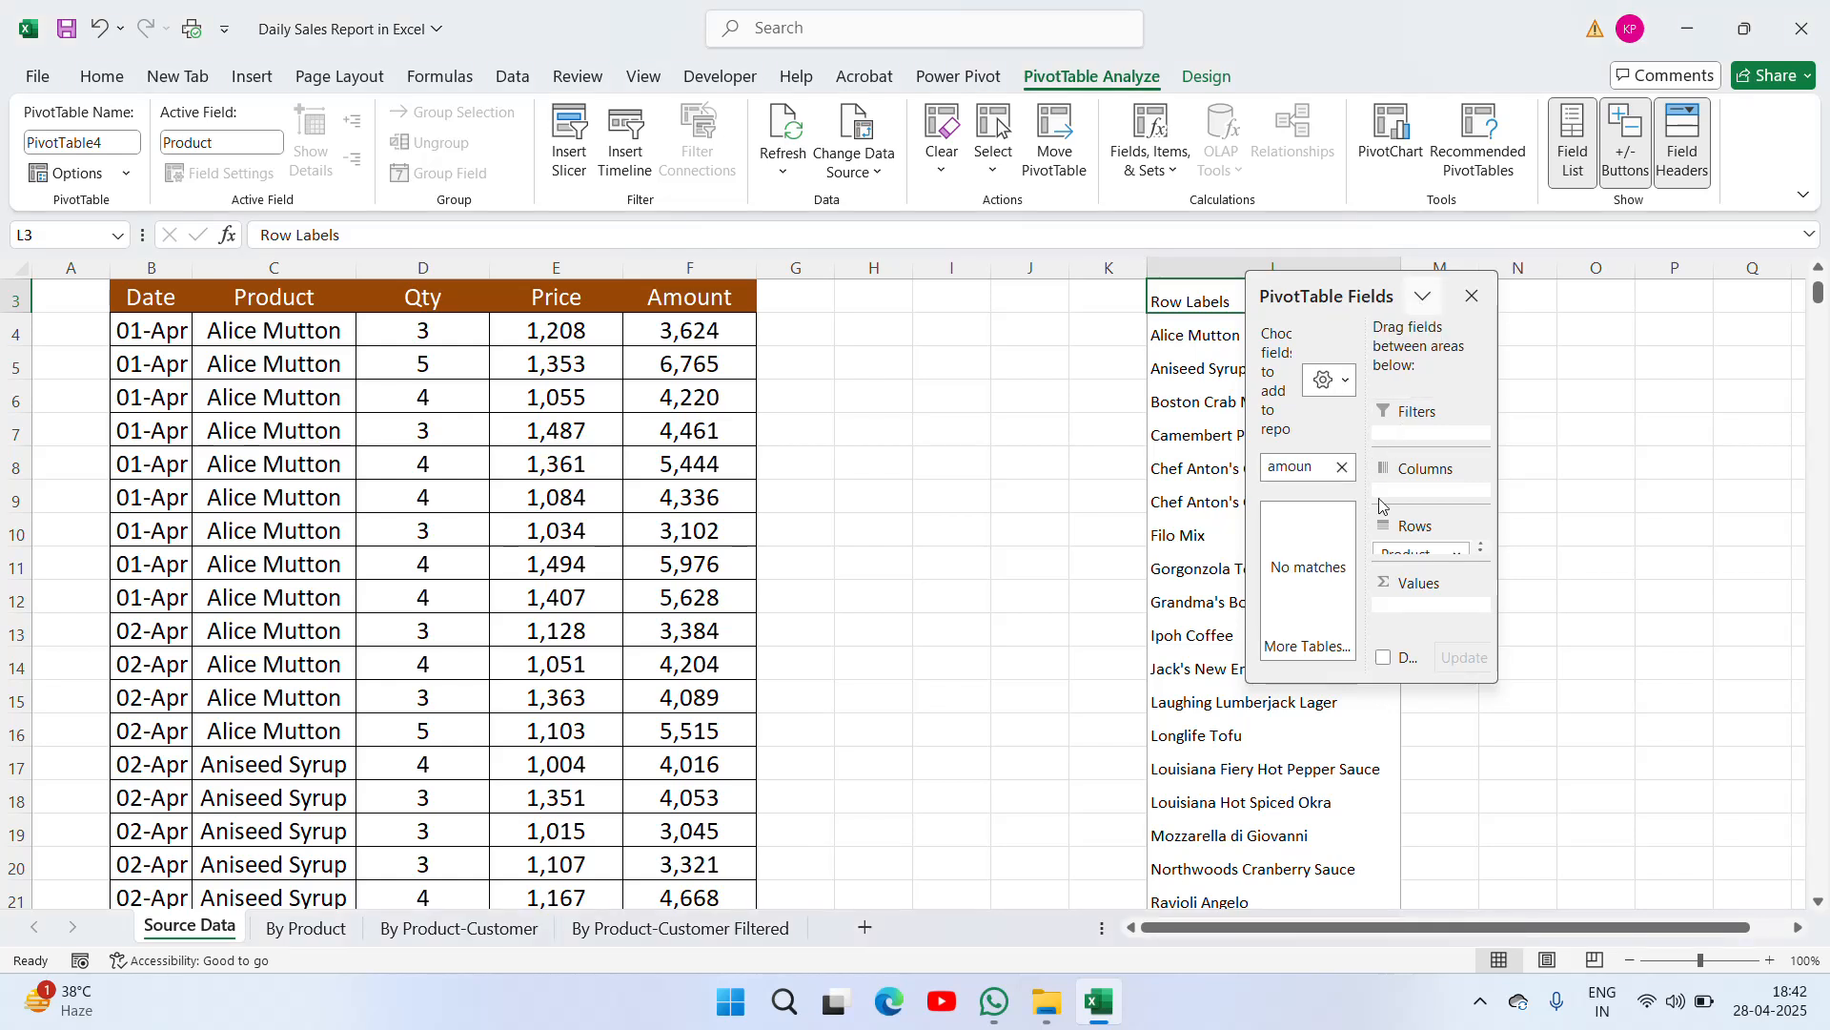
{"action": "left_click", "coordinate": [1383, 658]}
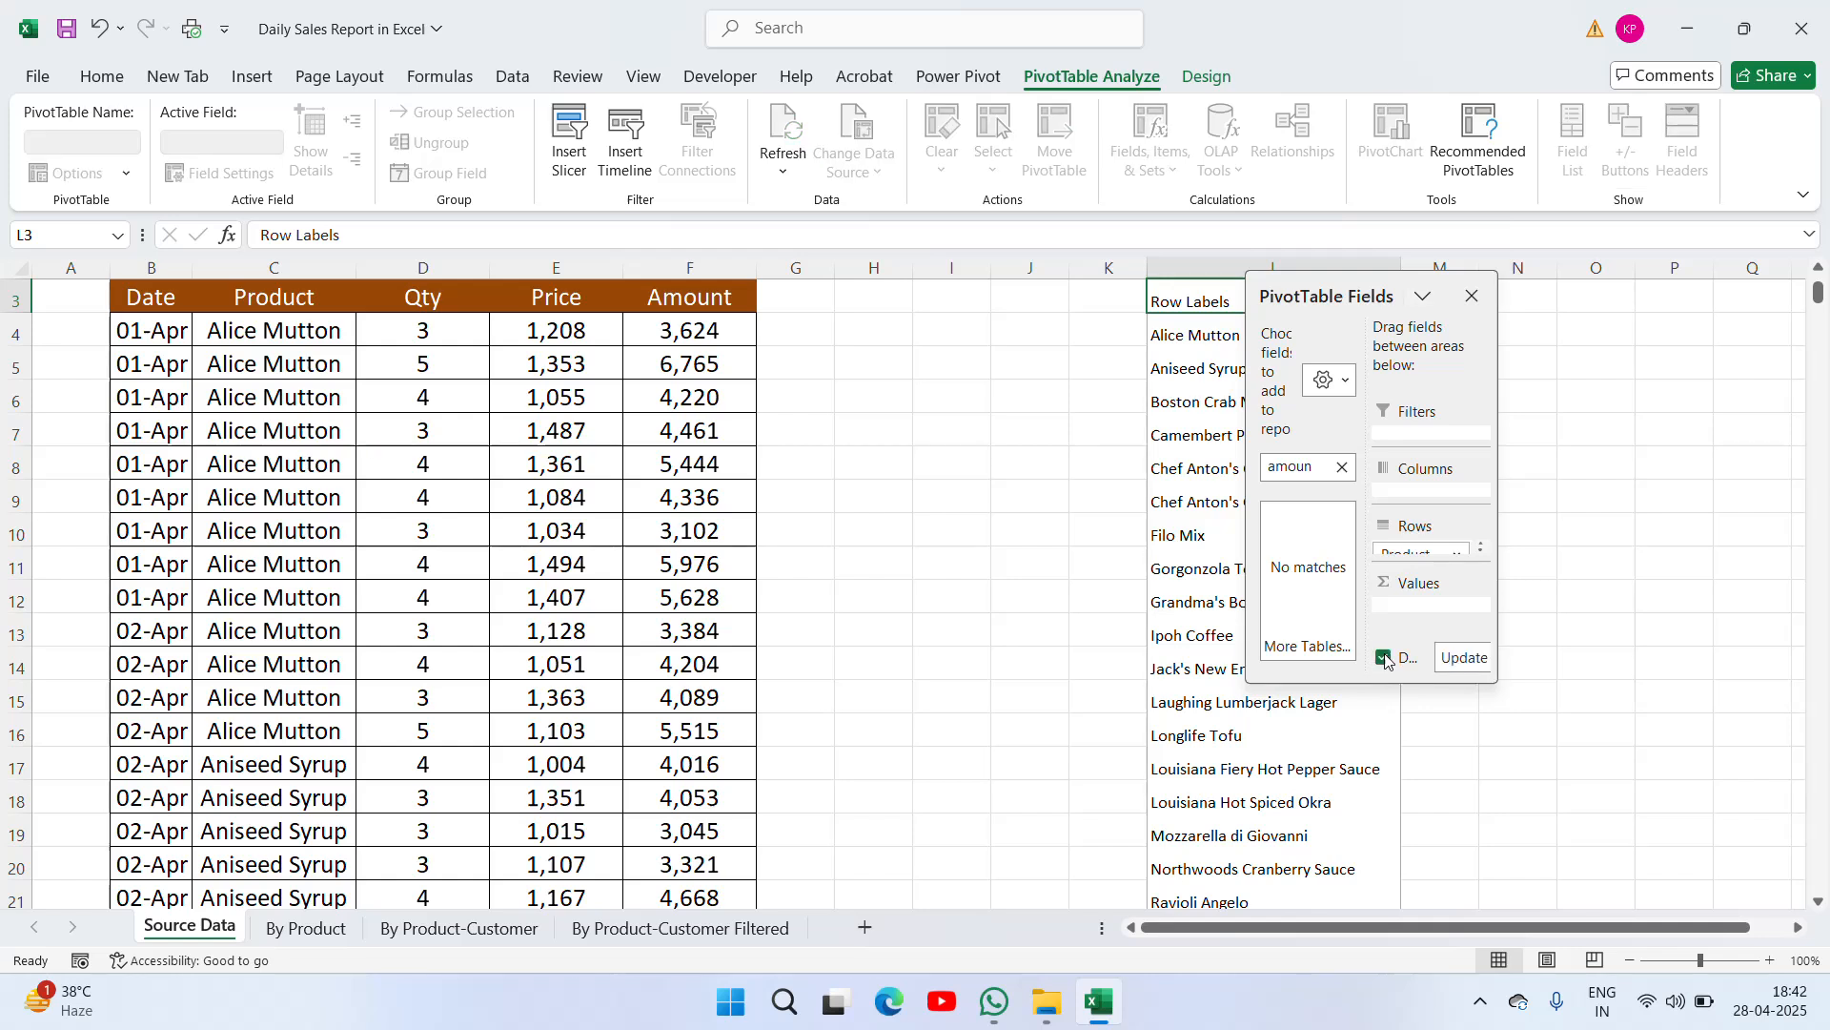
{"action": "left_click", "coordinate": [1449, 658]}
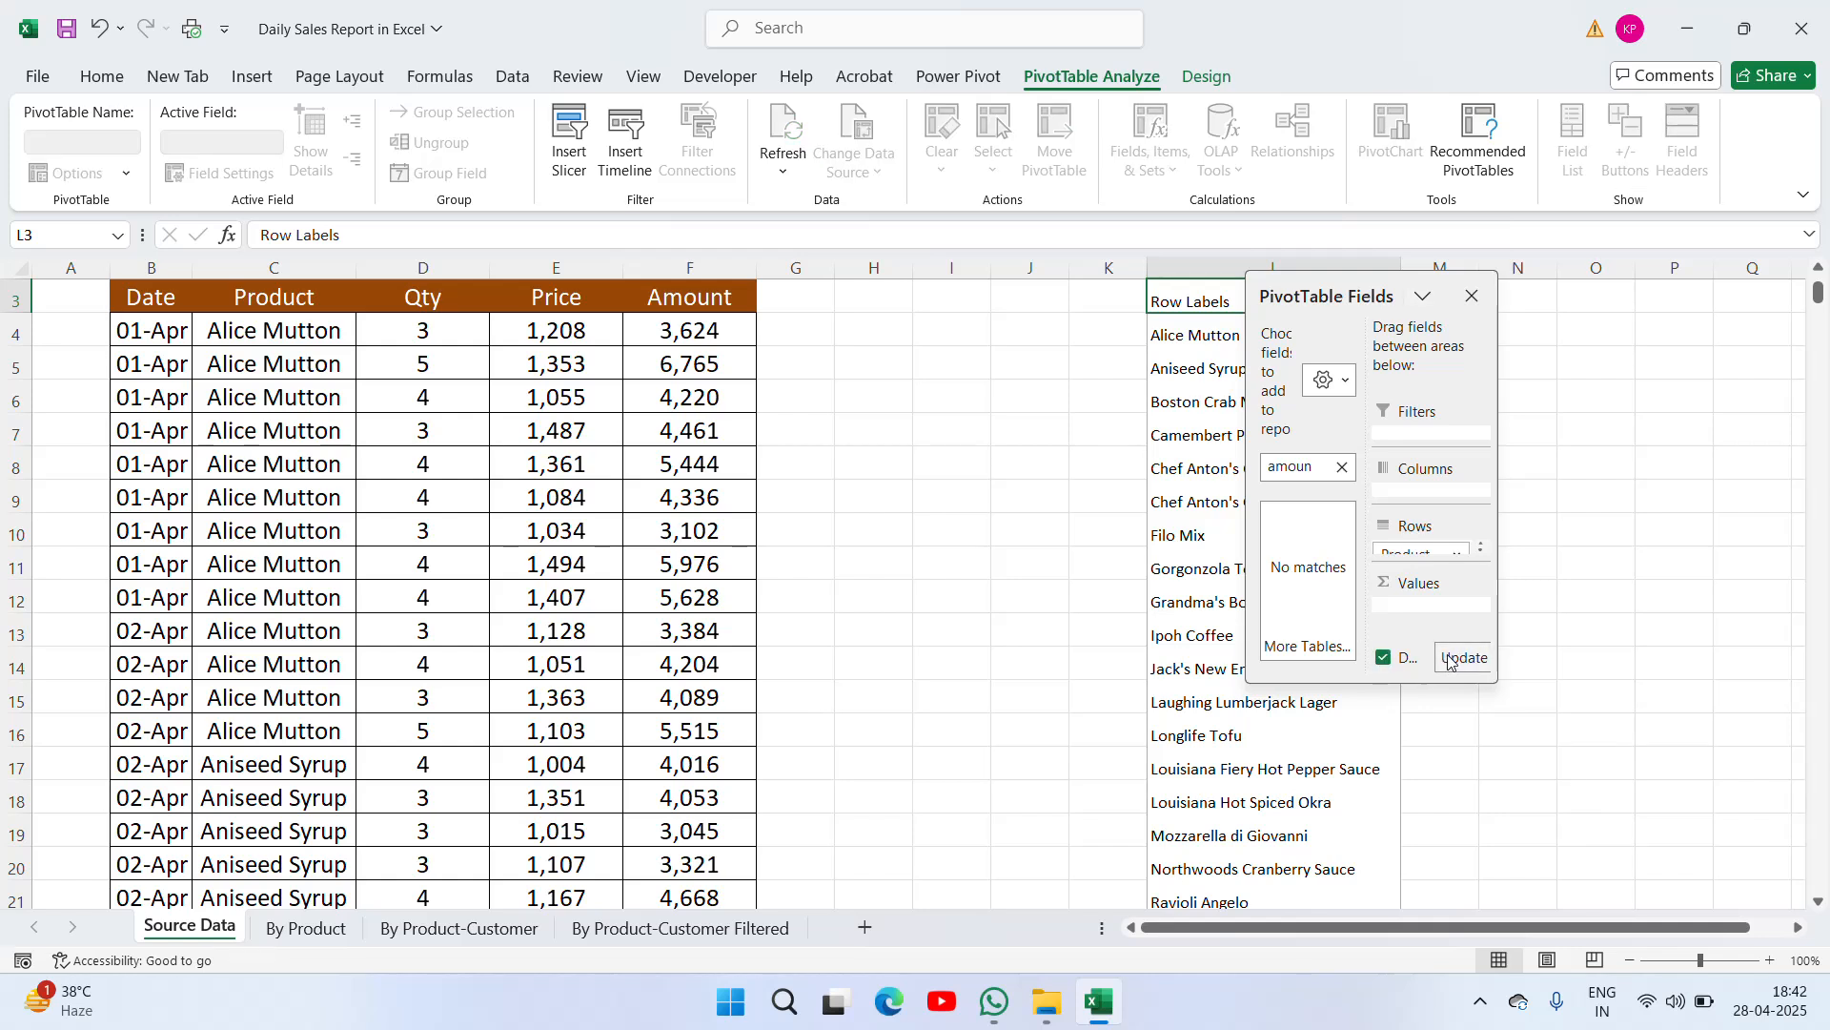
Refresh all PivotTables in the workbook and reopen the field list of the product PivotTable
{"action": "left_click", "coordinate": [1472, 296]}
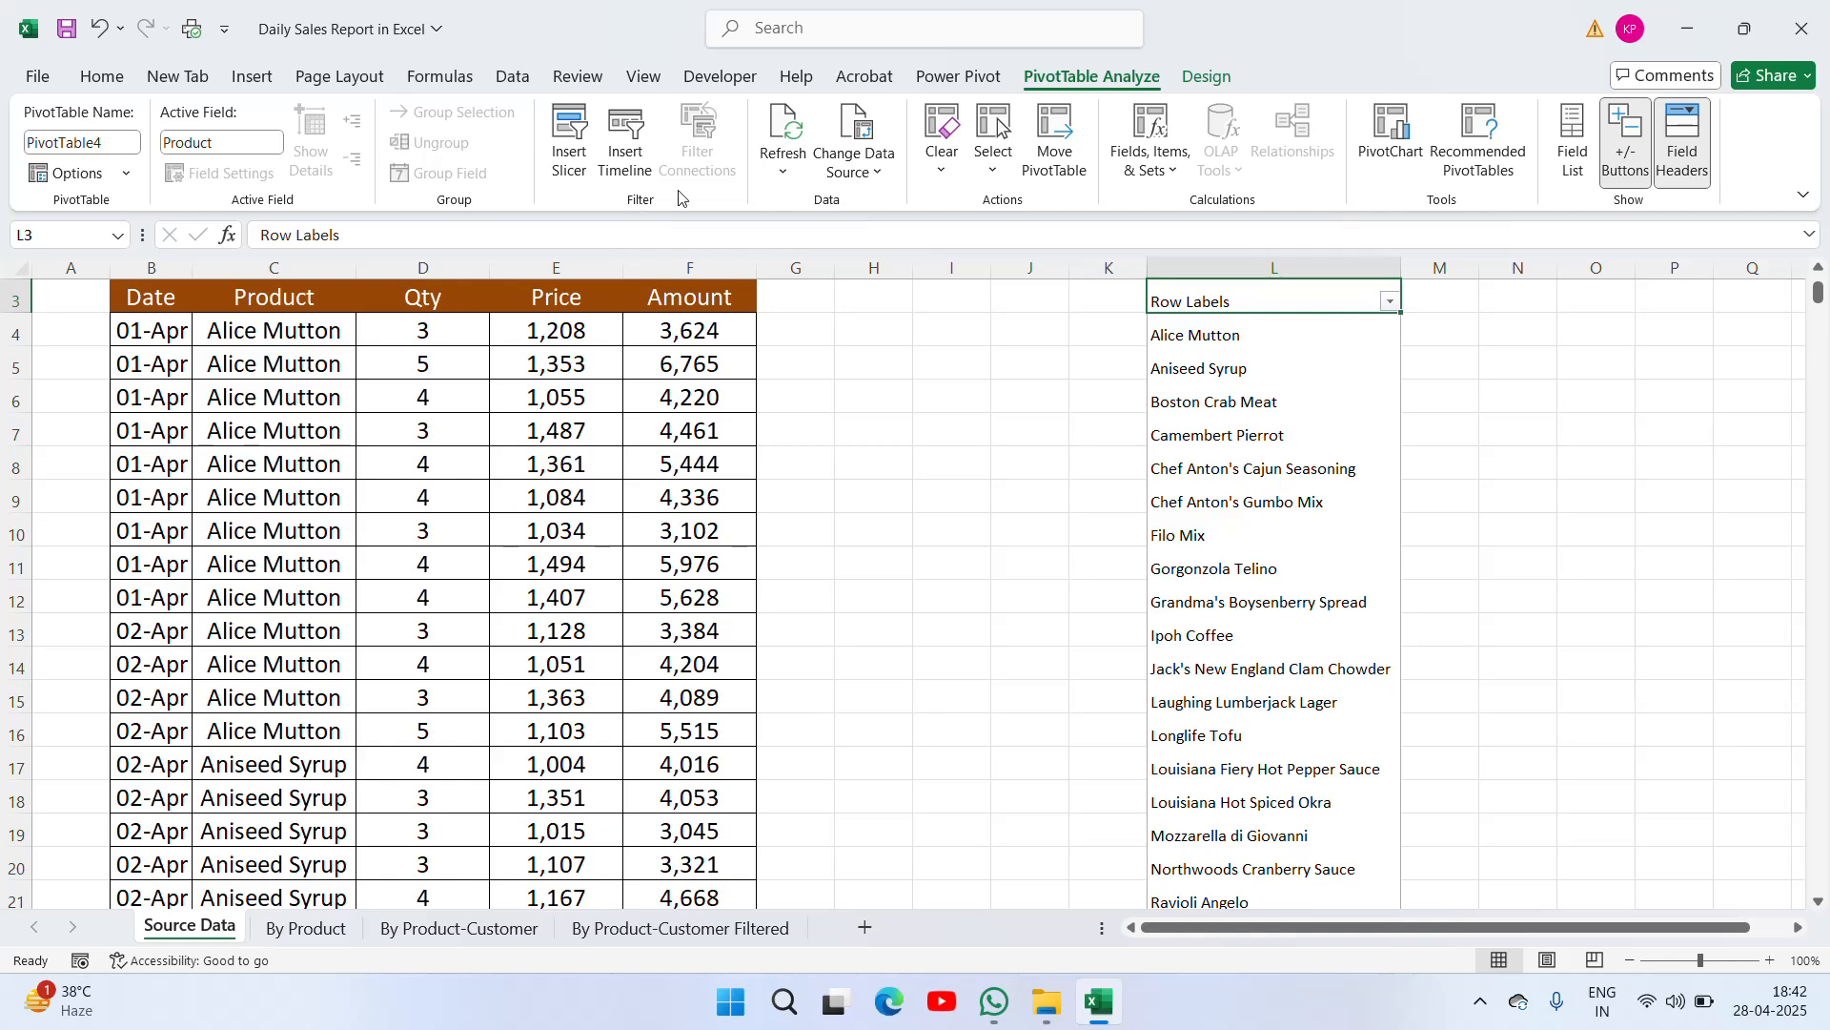
{"action": "left_click", "coordinate": [812, 168]}
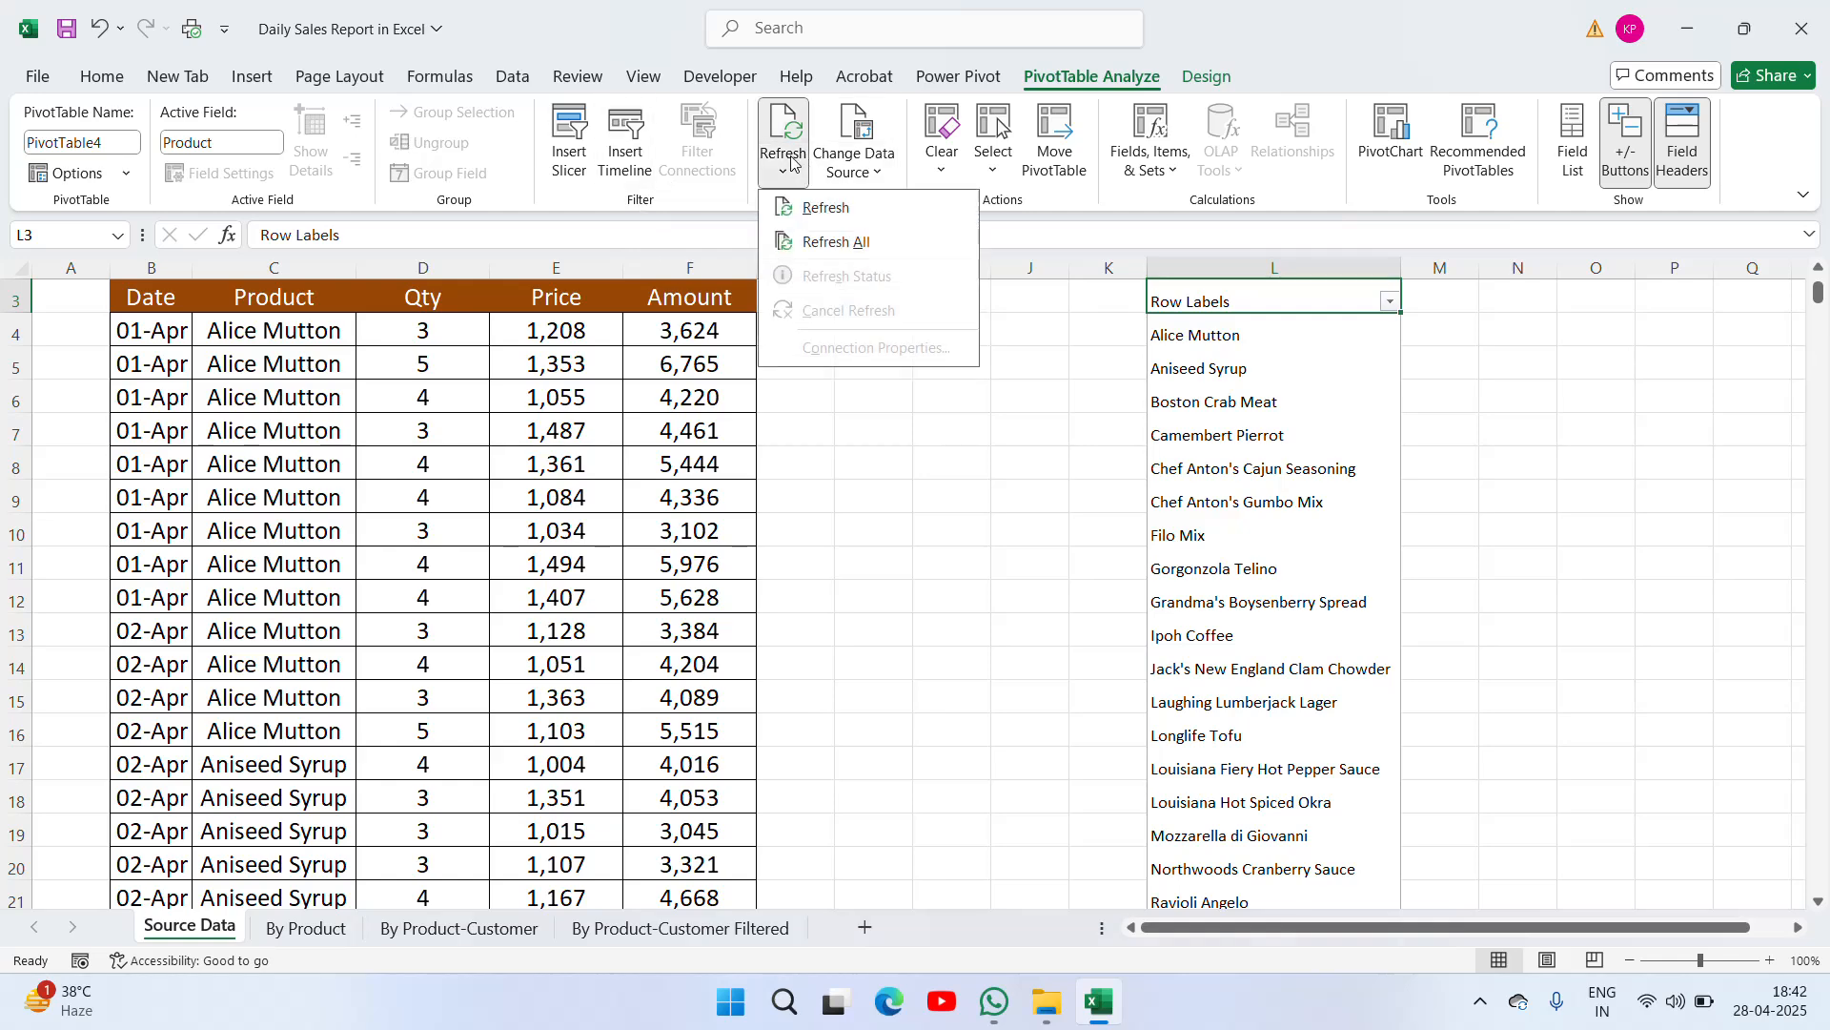
{"action": "left_click", "coordinate": [835, 241]}
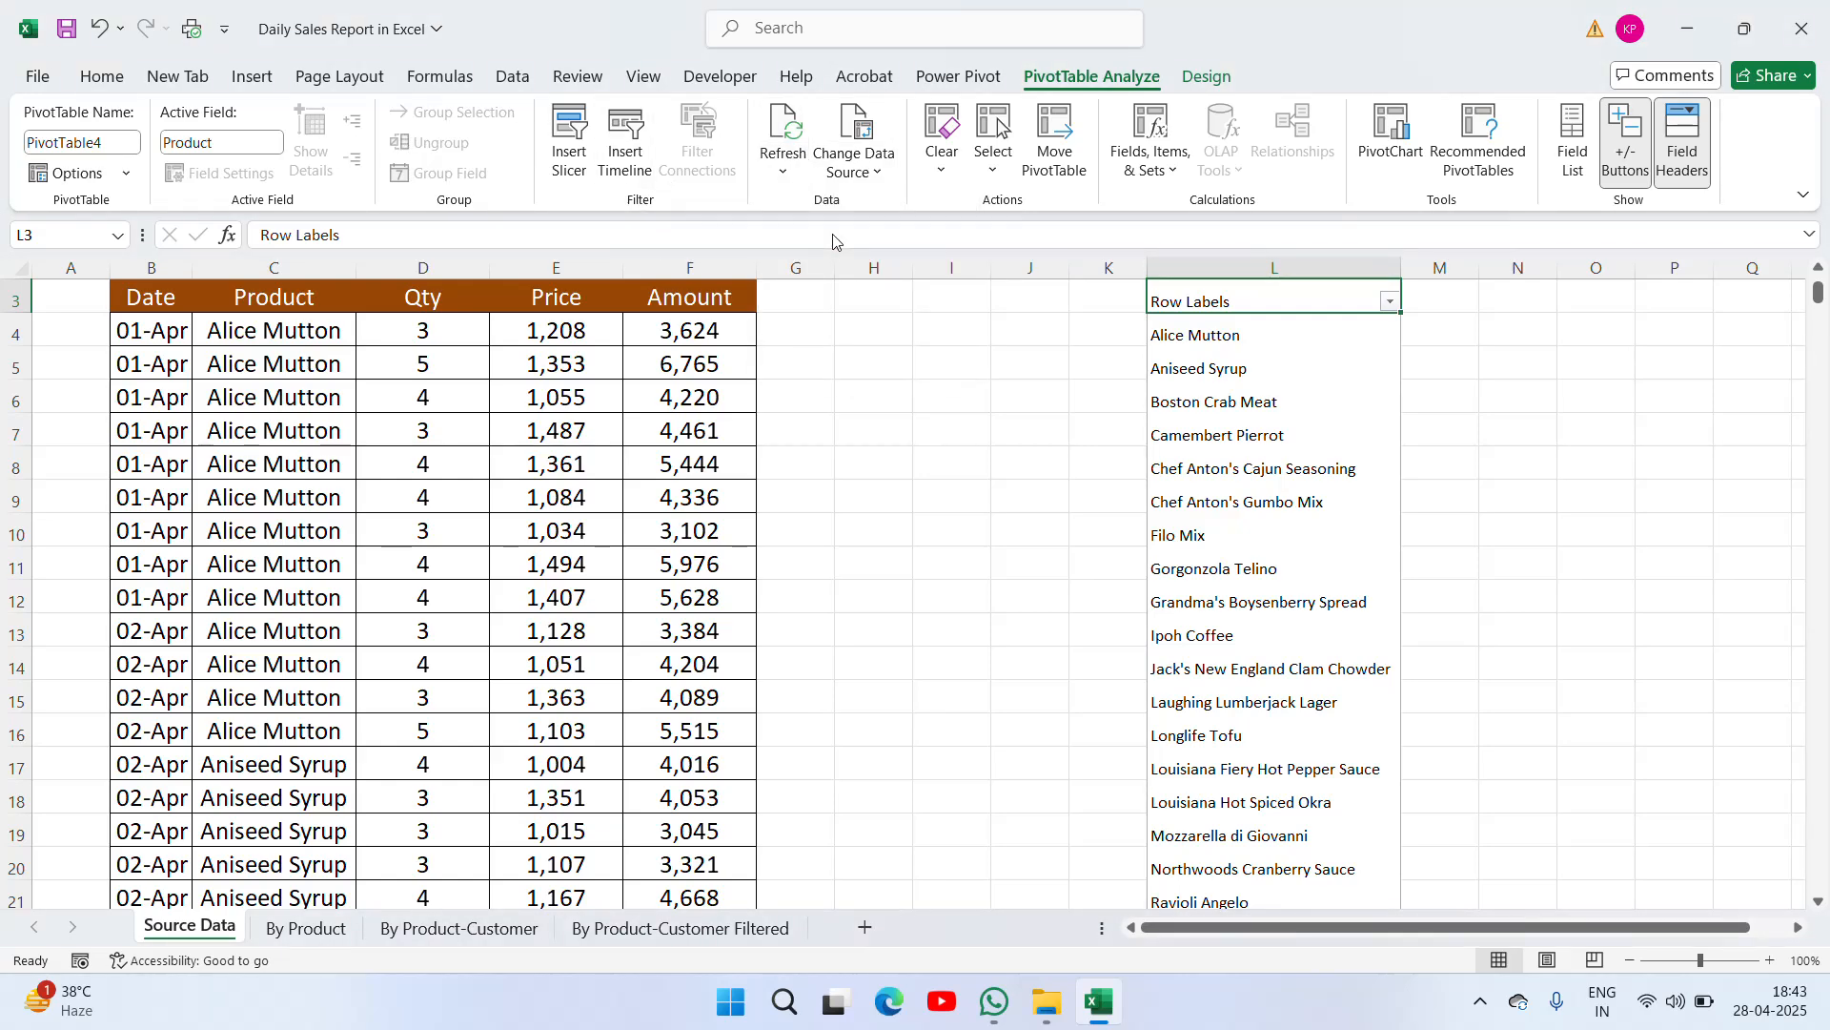
{"action": "right_click", "coordinate": [1292, 633]}
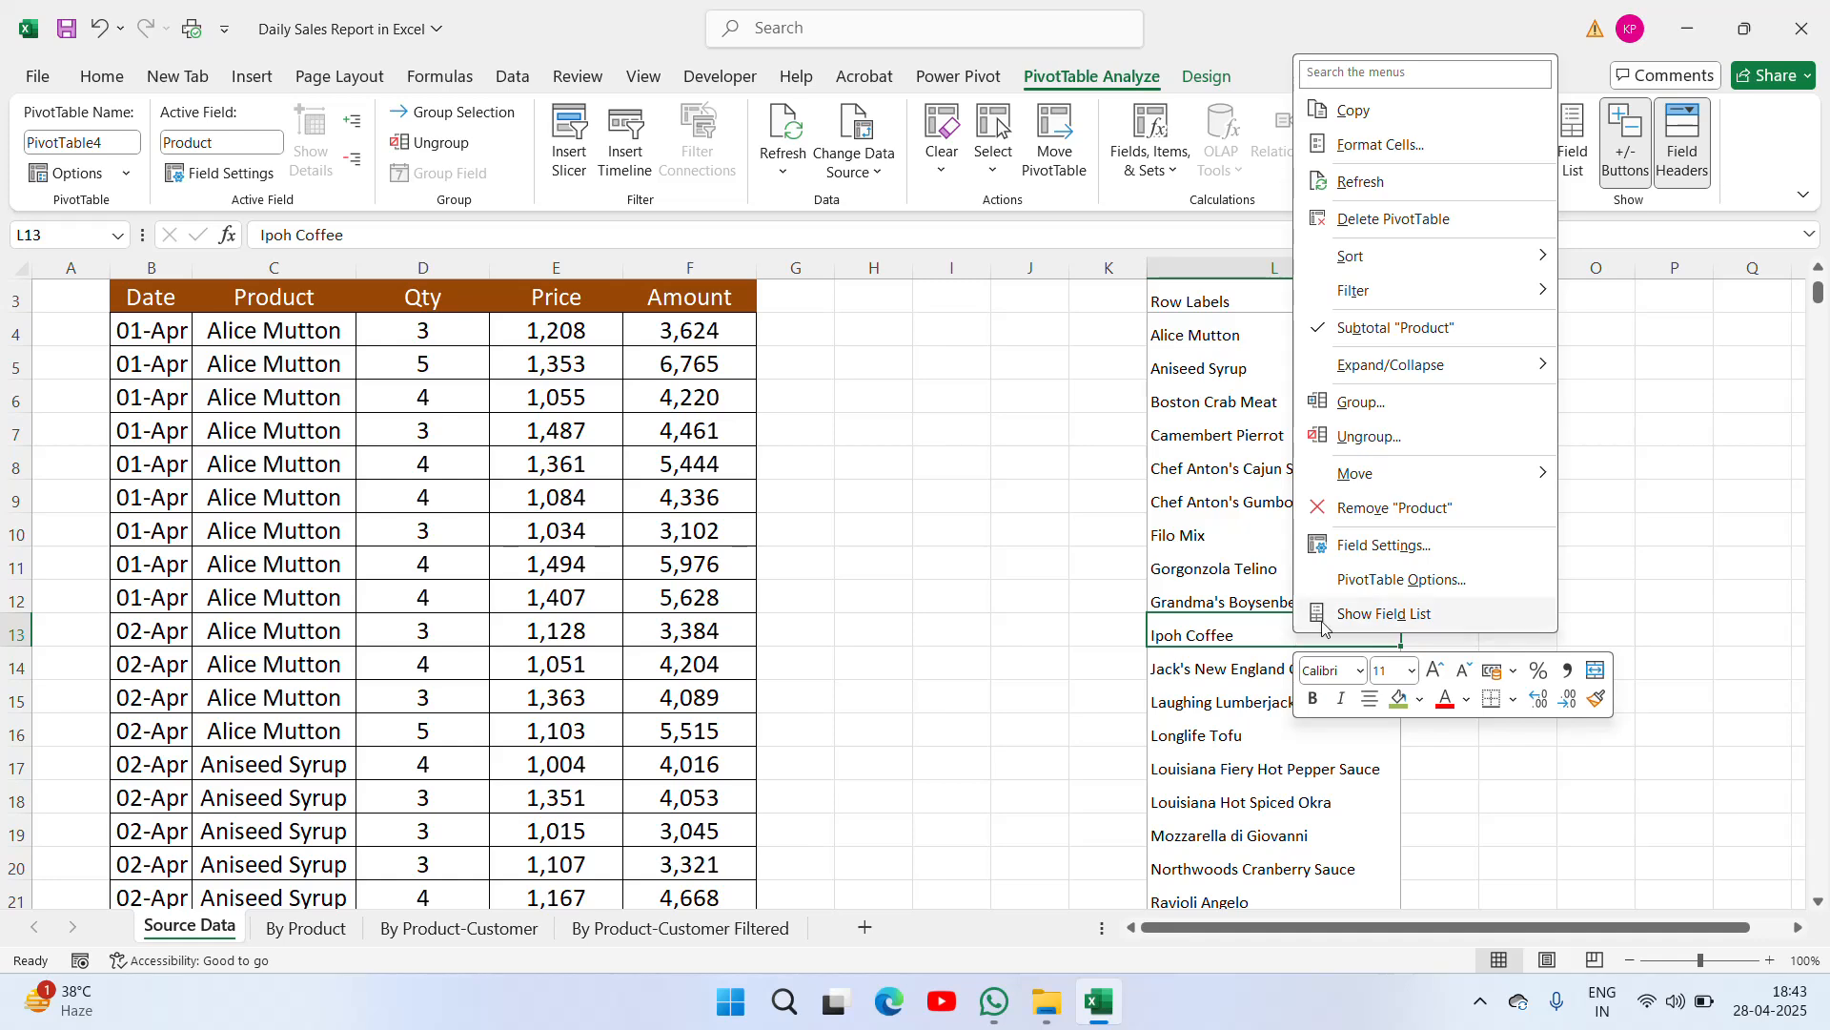
{"action": "left_click", "coordinate": [1358, 615]}
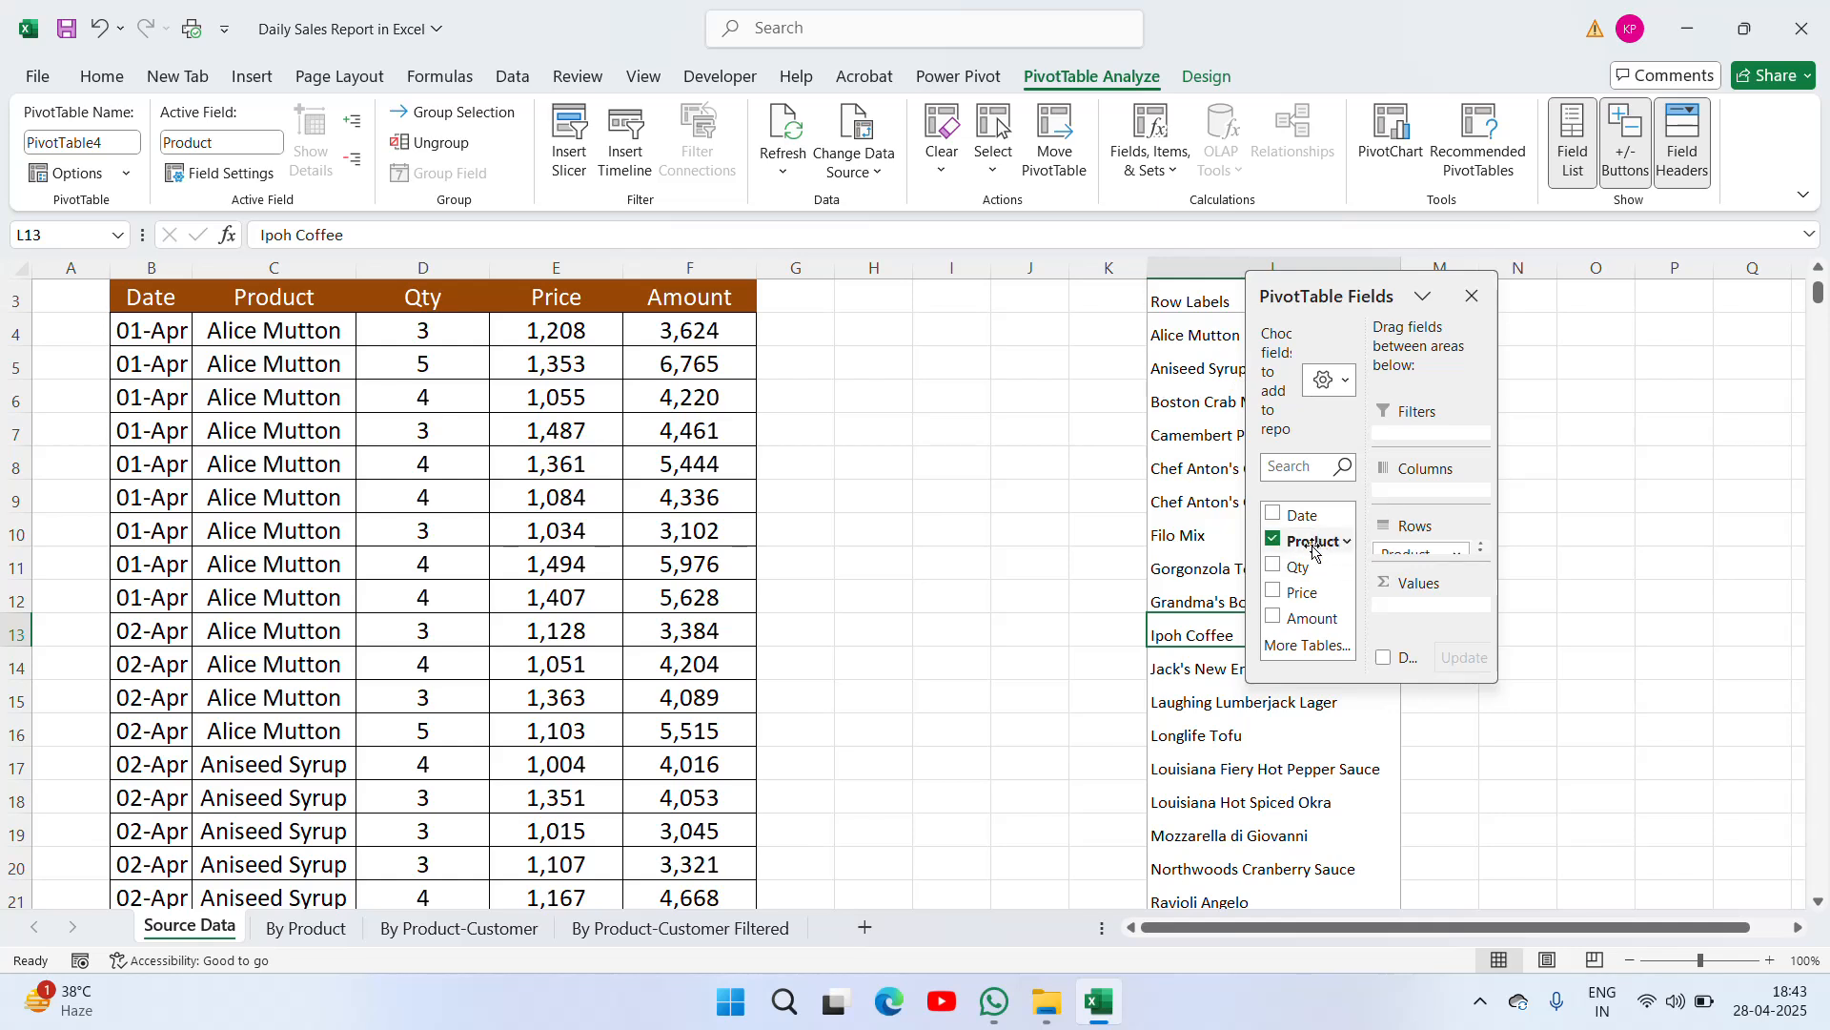
Rebuild the PivotTable with Date and Product as rows and Amount as summed values, and close the field list
{"action": "left_click", "coordinate": [1273, 539]}
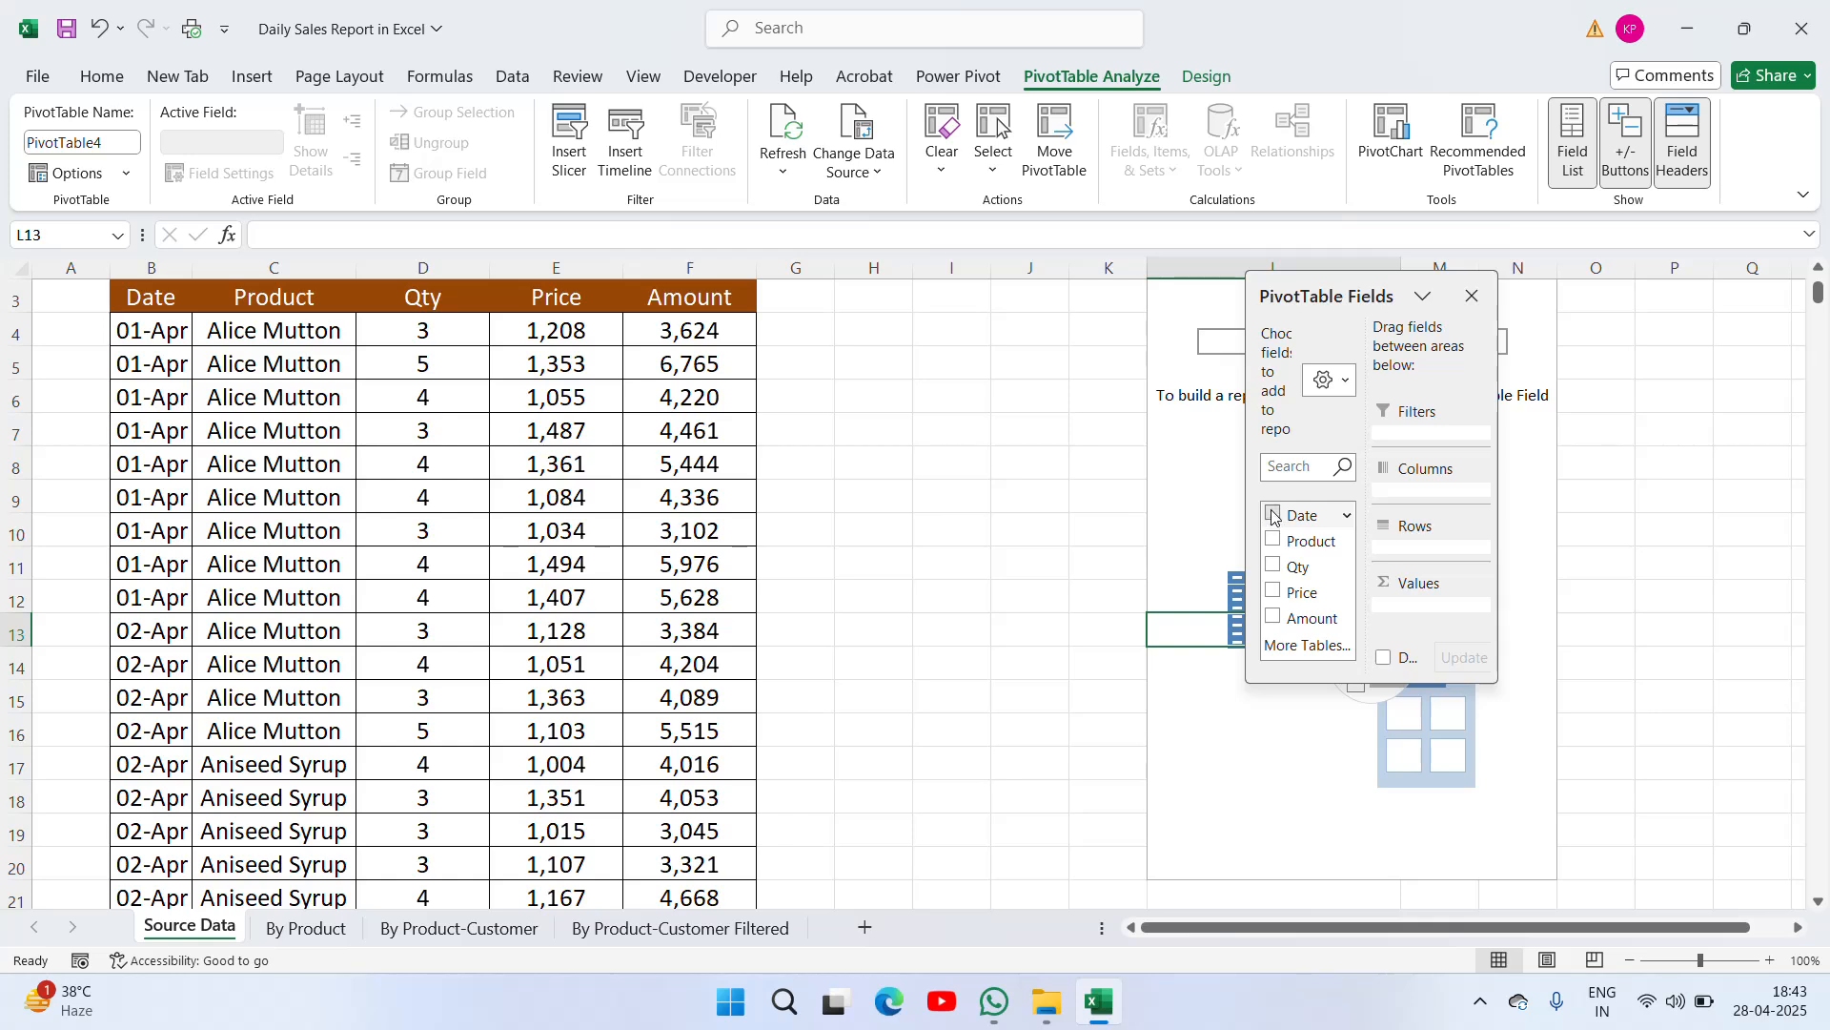
{"action": "left_click", "coordinate": [1272, 516]}
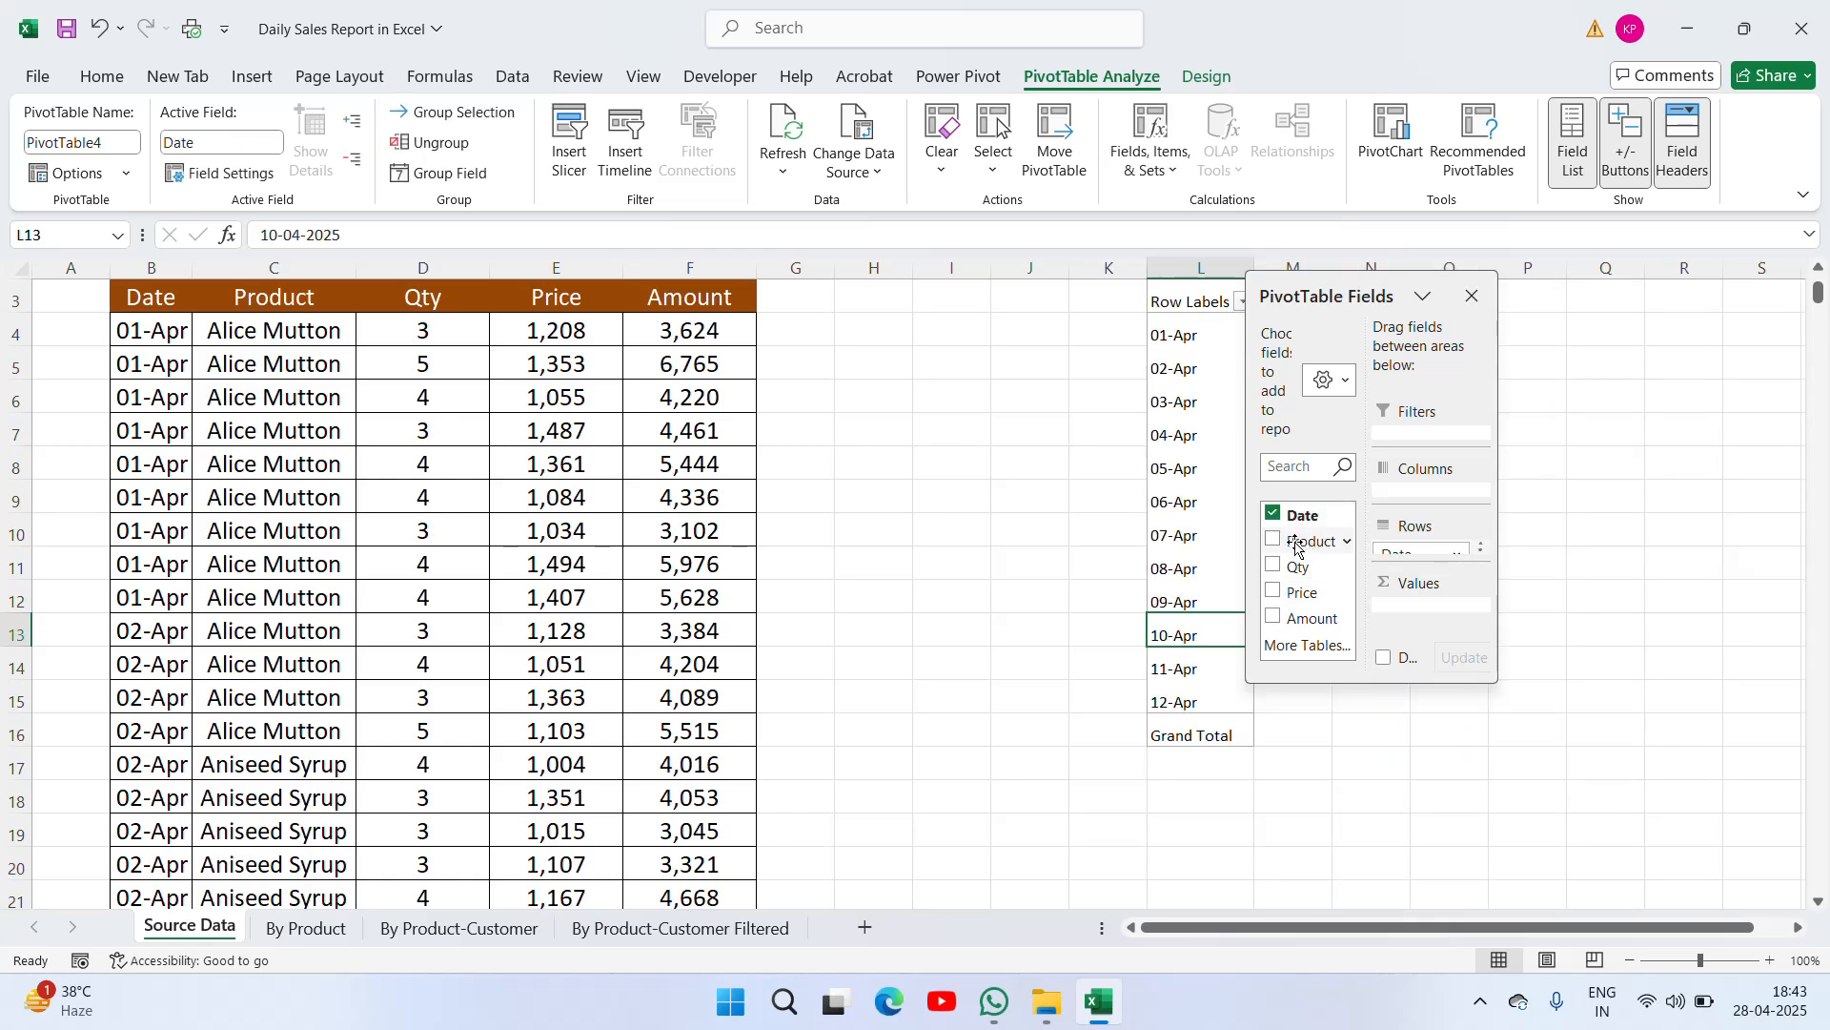
{"action": "left_click", "coordinate": [1273, 539]}
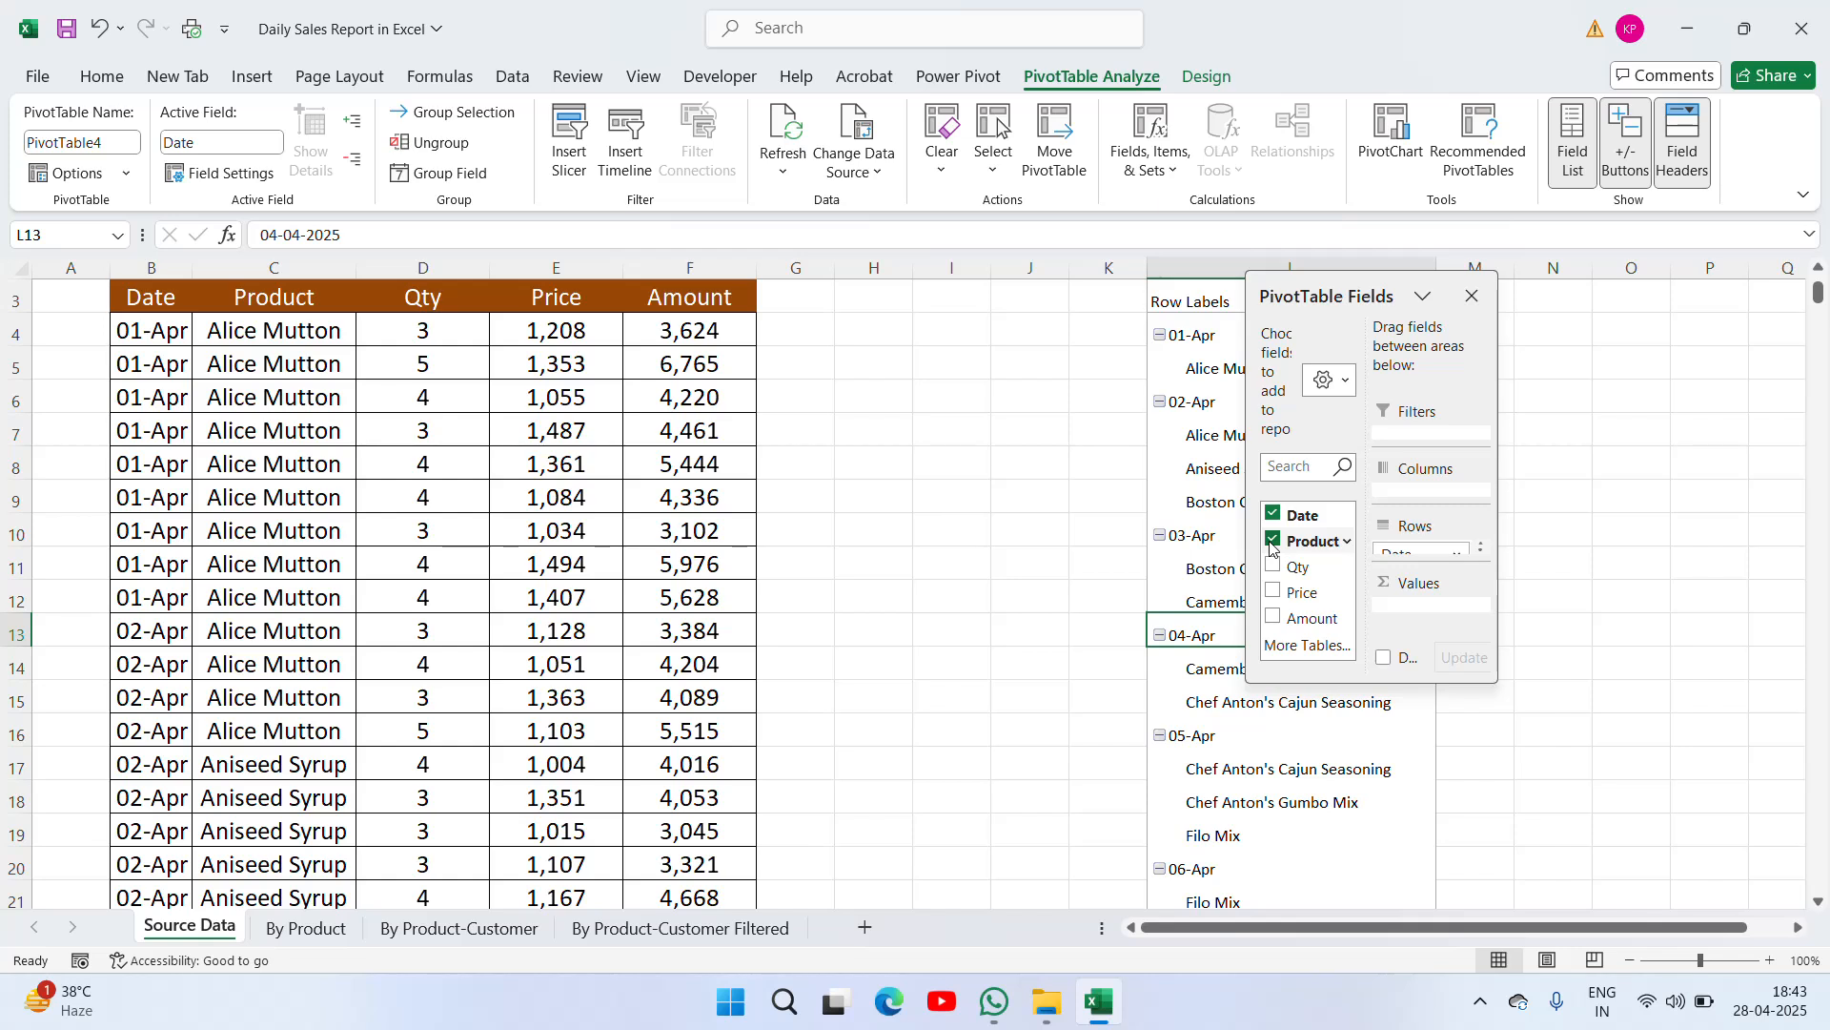
{"action": "left_click", "coordinate": [1275, 615]}
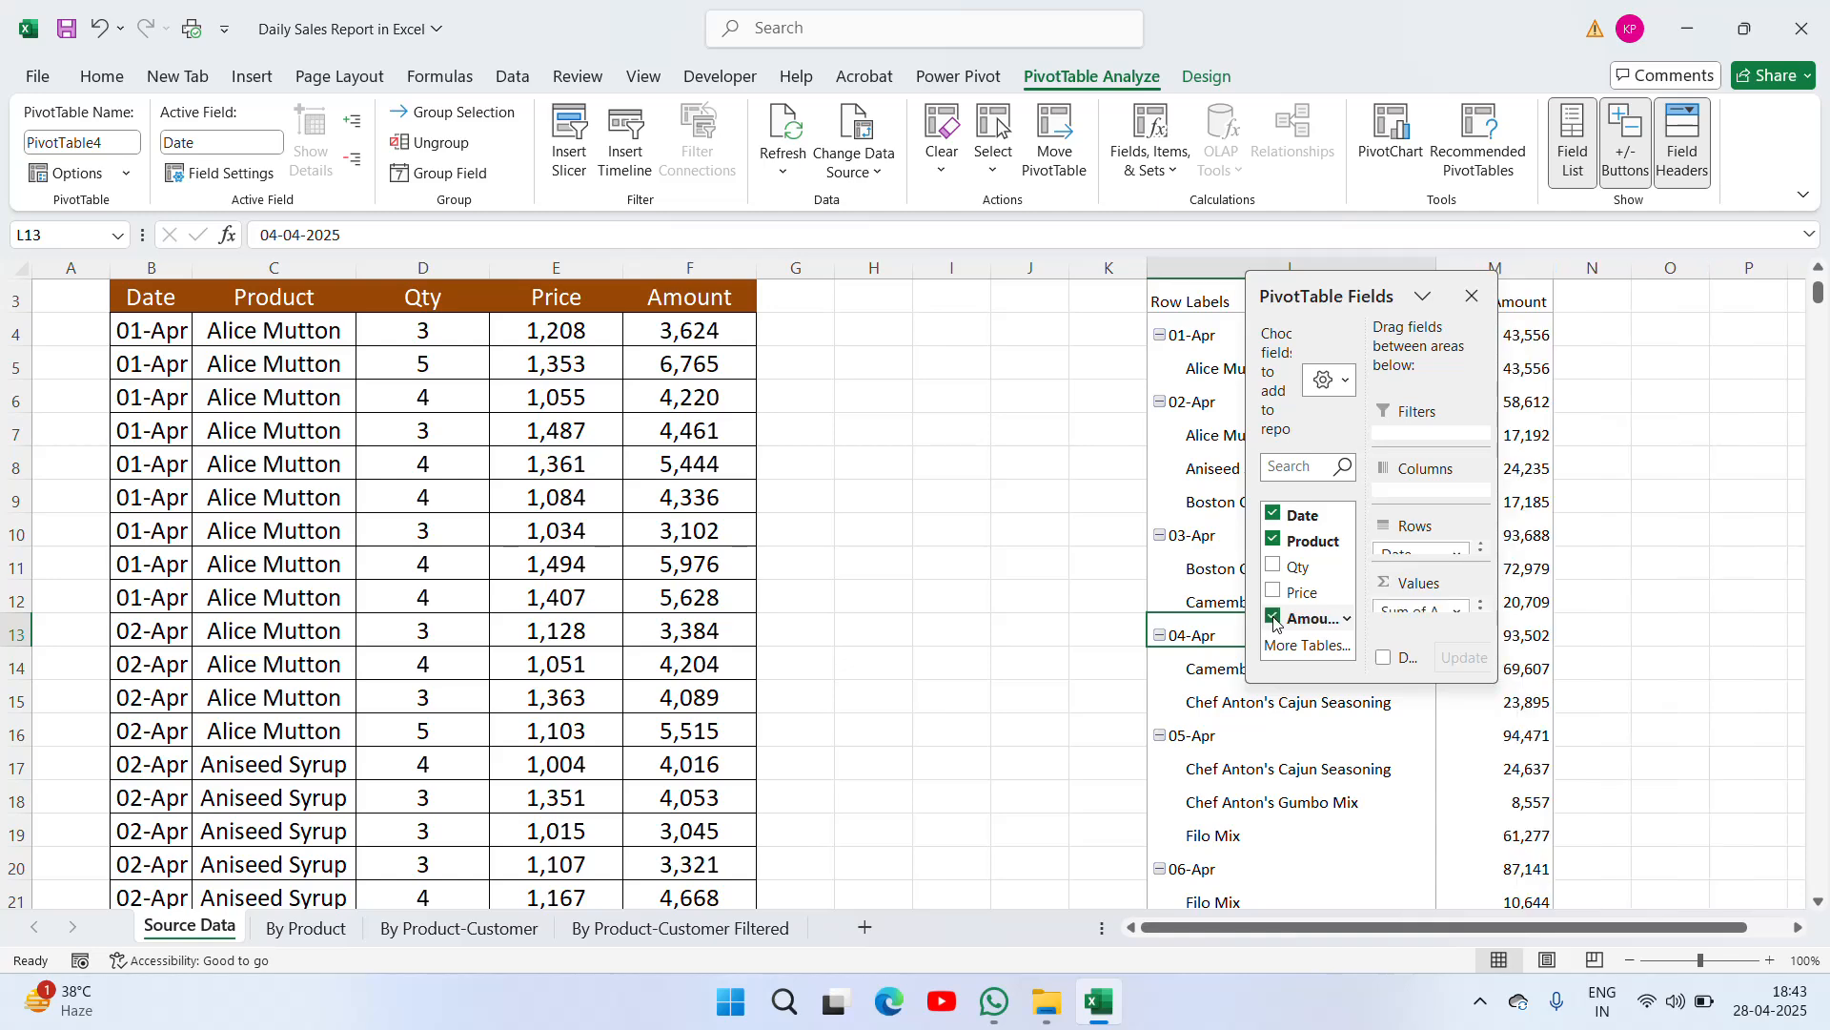
{"action": "left_click", "coordinate": [1472, 296]}
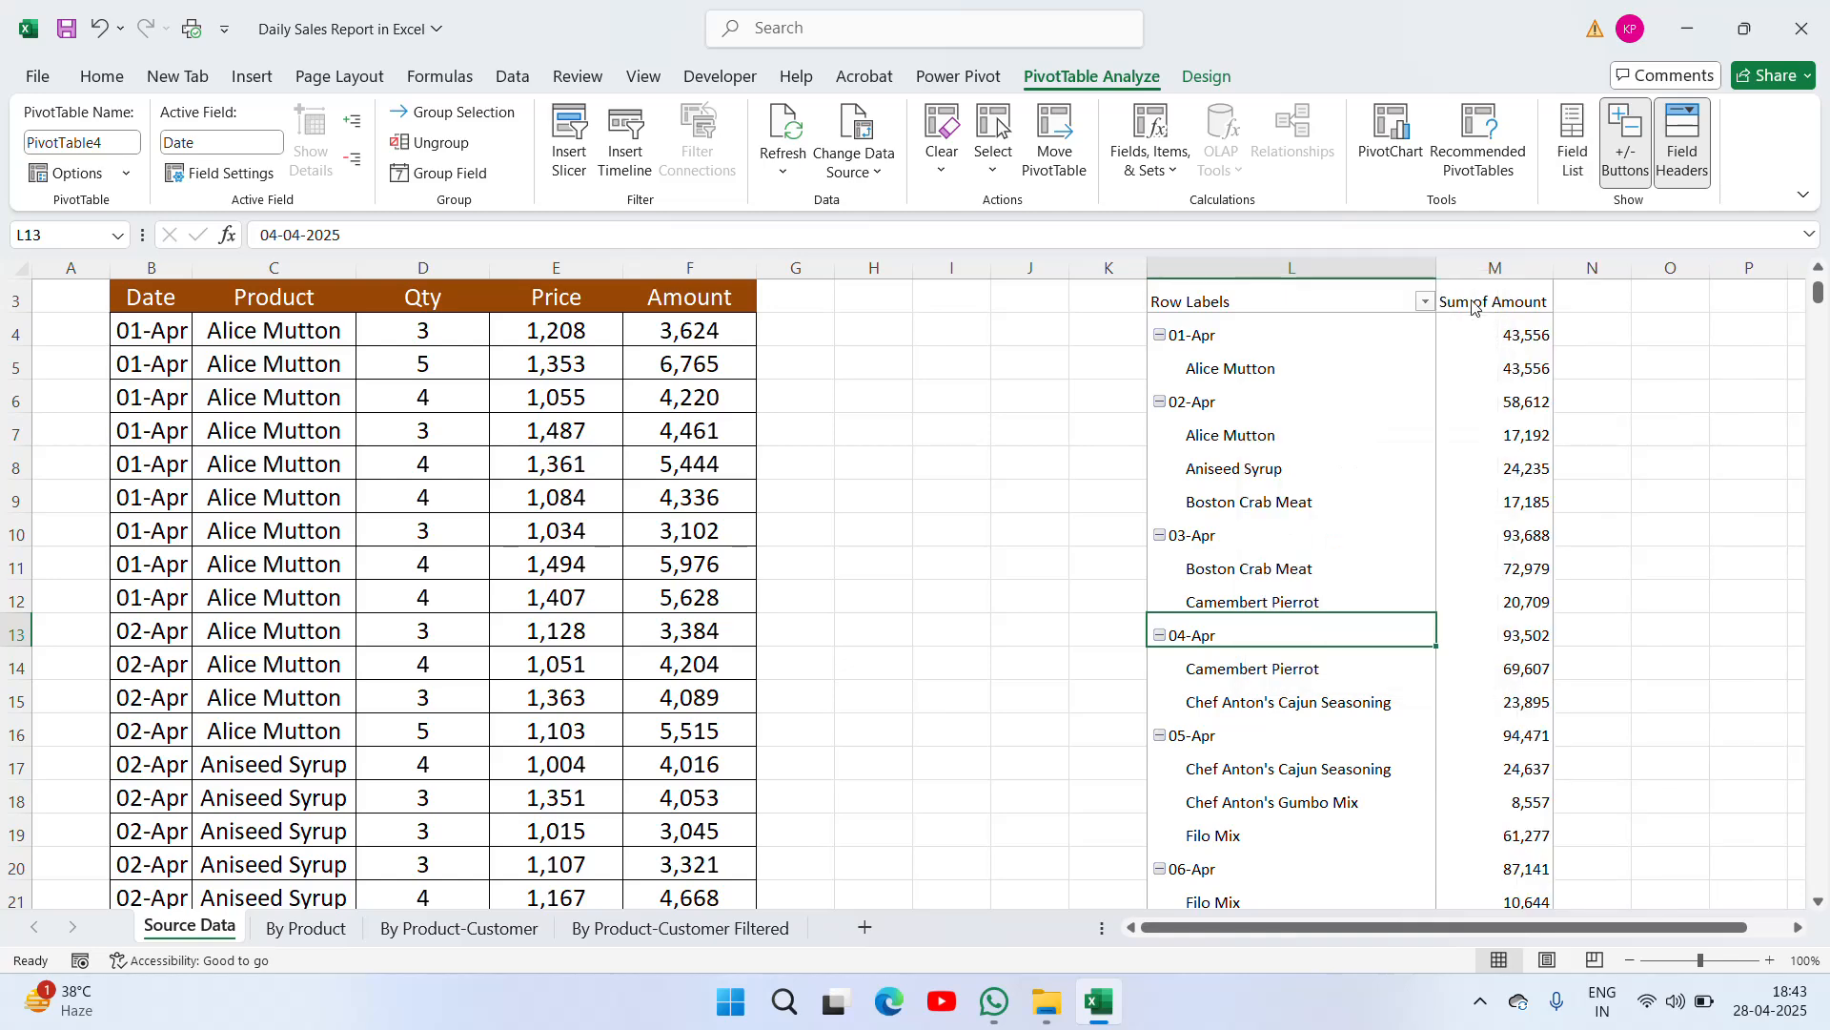
Examine the upper part of the PivotTable that groups product amounts under each date
{"action": "left_click", "coordinate": [1331, 370]}
{"action": "key", "text": "Up"}
{"action": "key", "text": "Up"}
{"action": "key", "text": "Up"}
{"action": "key", "text": "Up"}
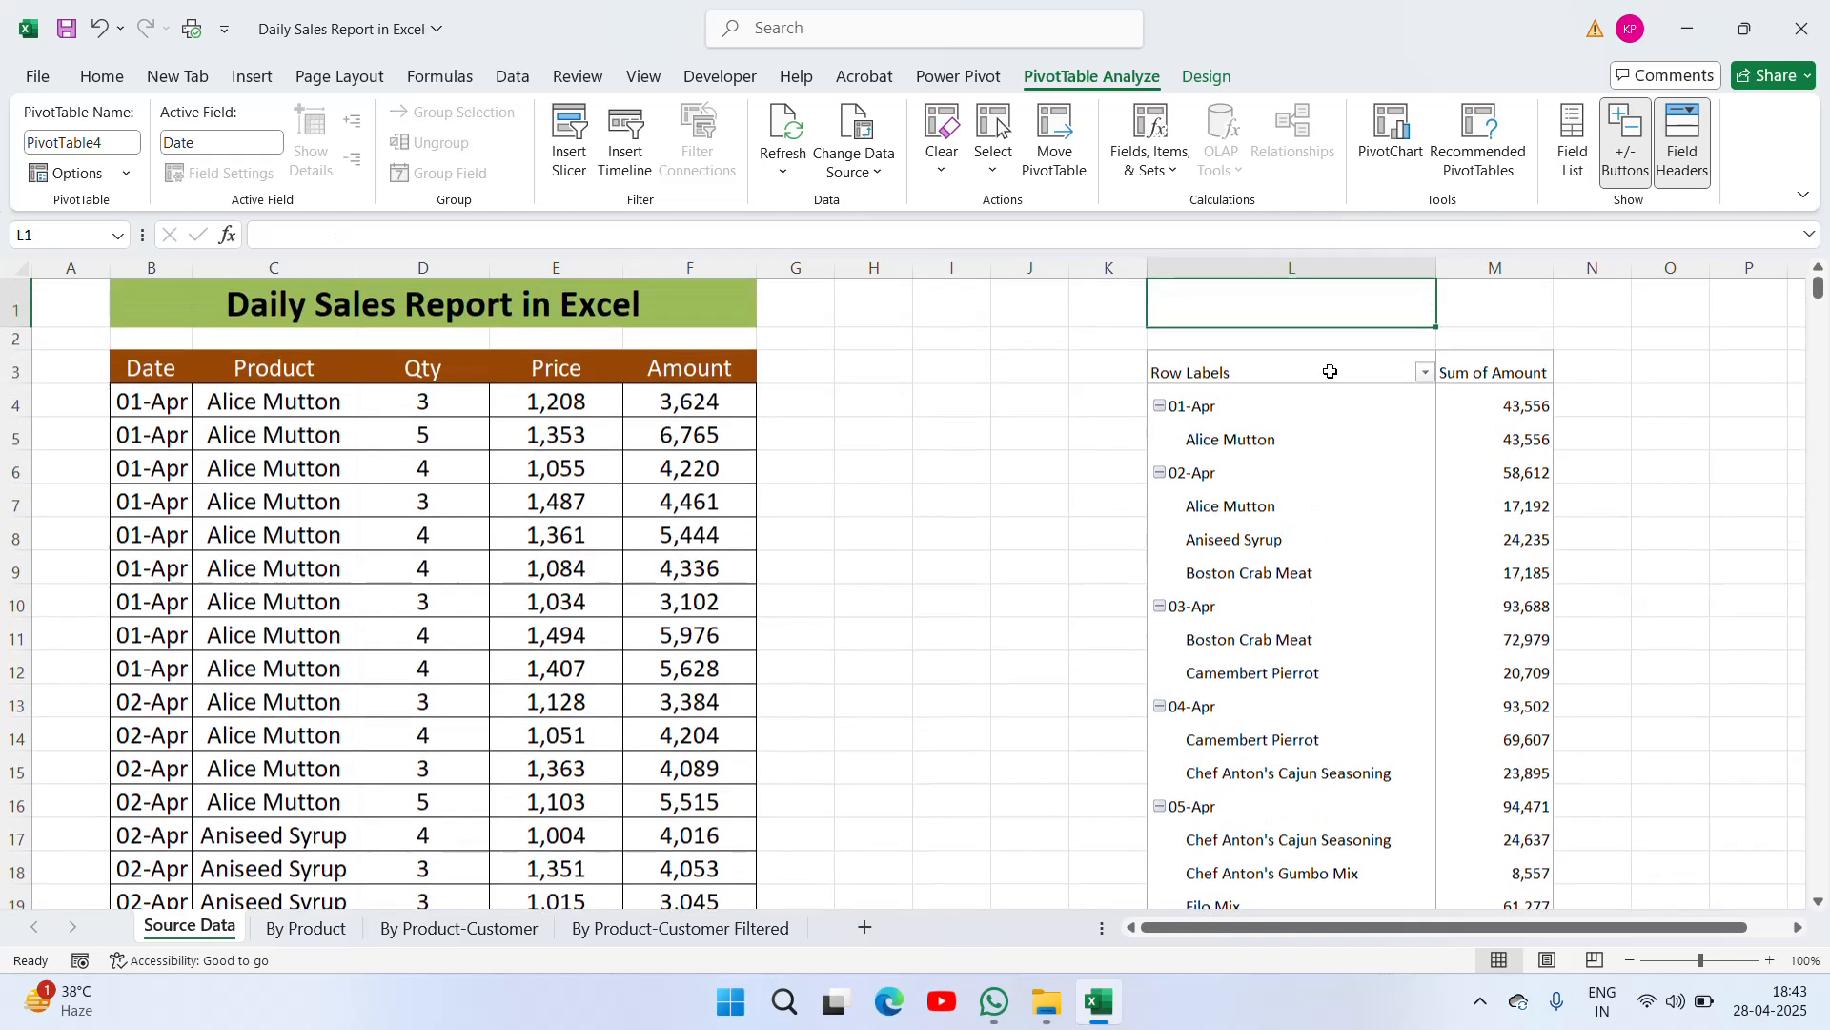
{"action": "key", "text": "Down"}
{"action": "key", "text": "Down"}
{"action": "key", "text": "Down"}
{"action": "key", "text": "Down"}
Move the Date field from the PivotTable's rows to its columns and close the field list
{"action": "right_click", "coordinate": [1259, 642]}
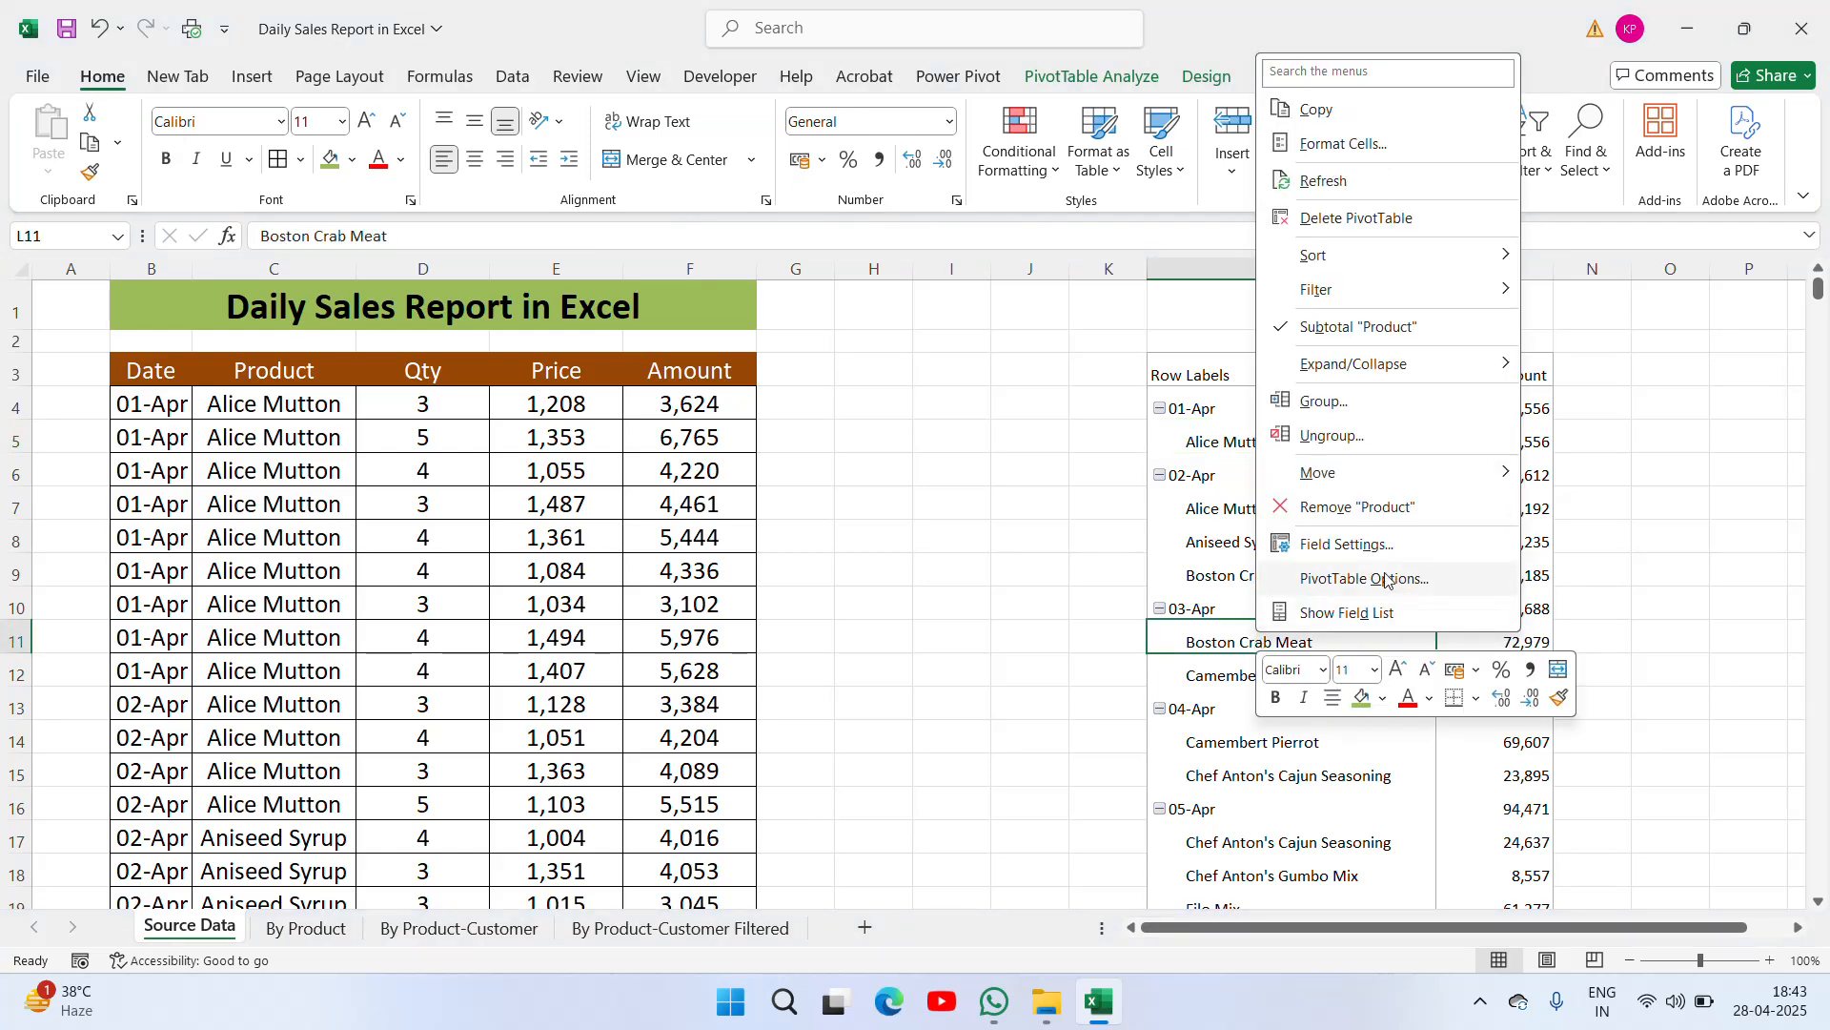
{"action": "left_click", "coordinate": [1344, 615]}
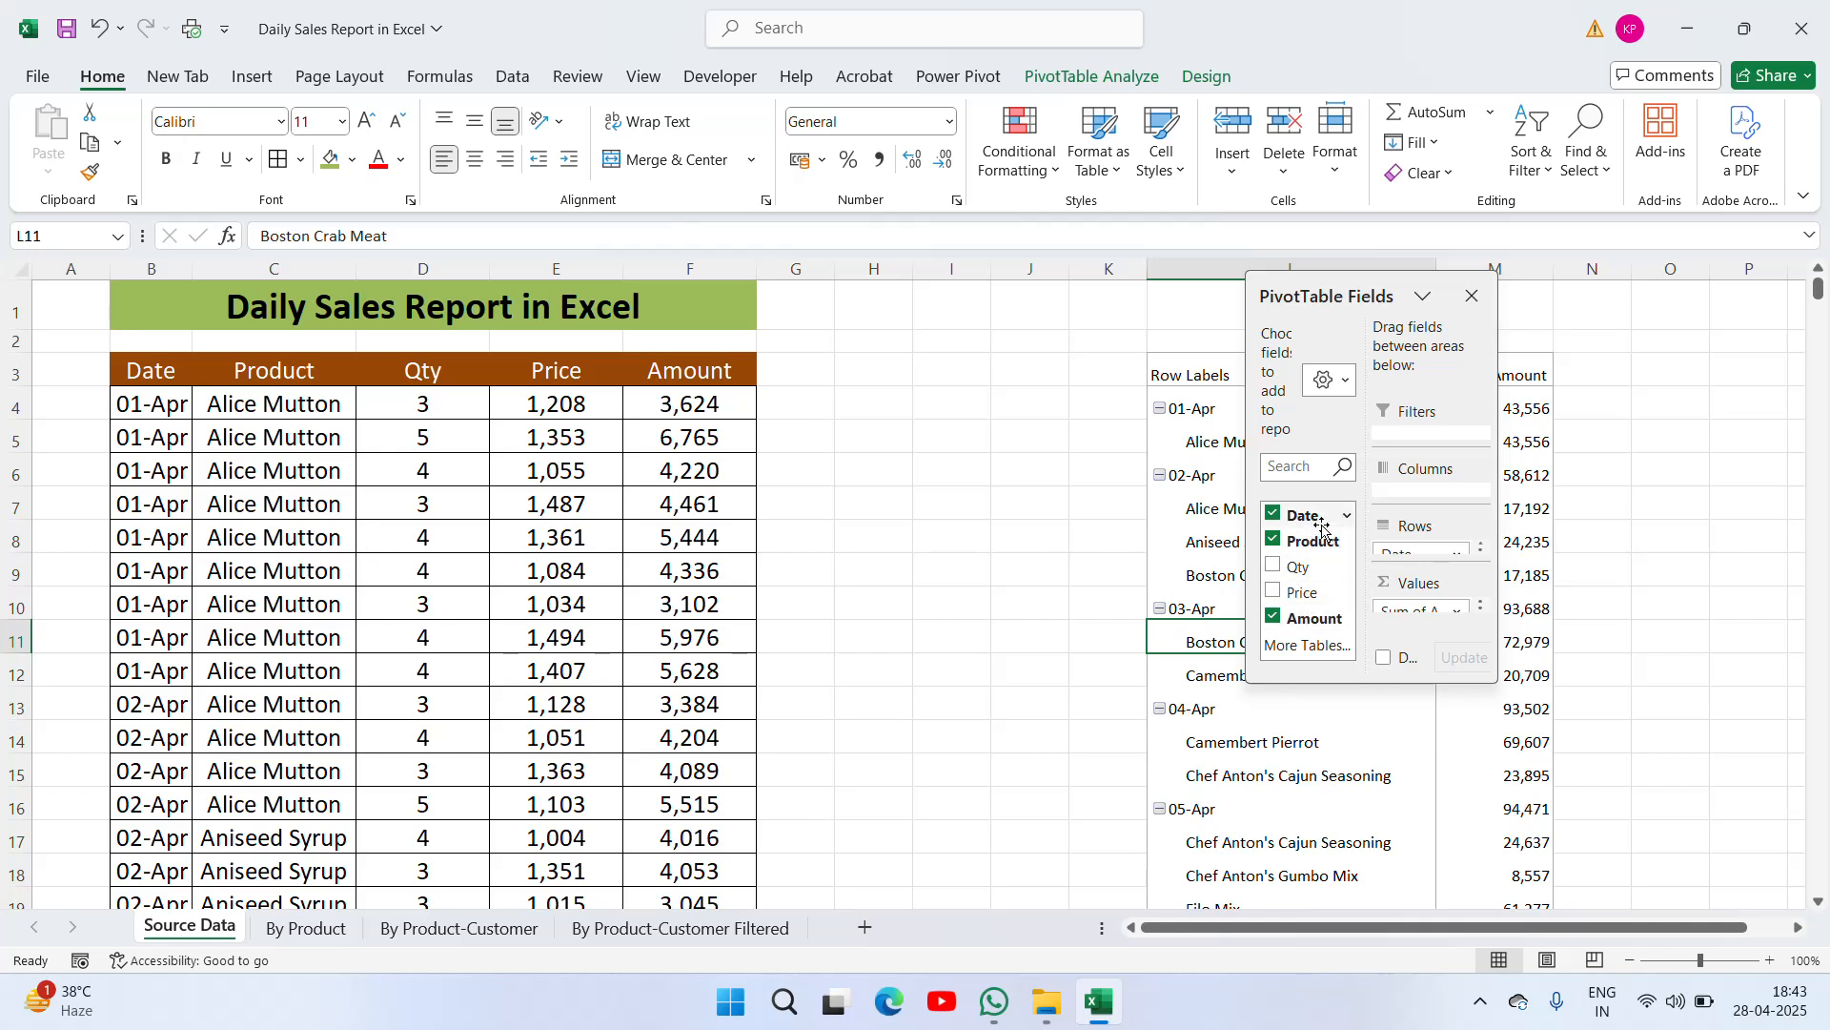
{"action": "left_click", "coordinate": [1275, 516]}
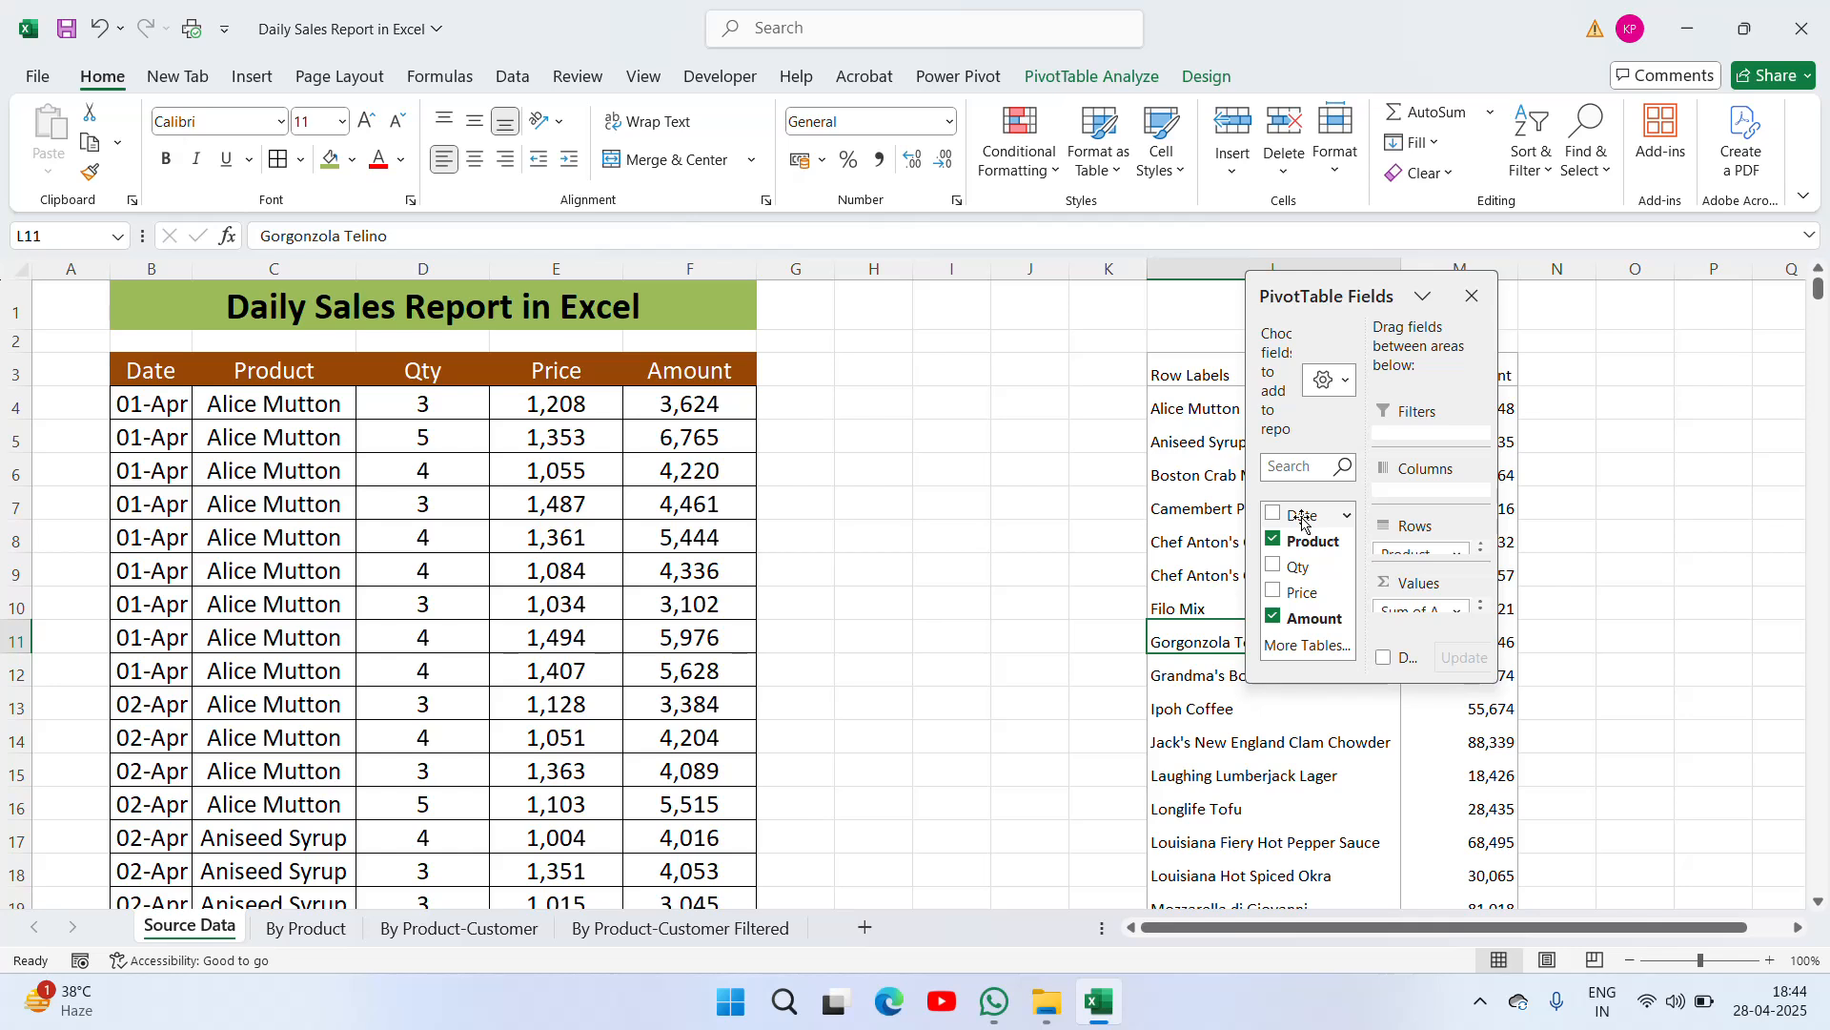
{"action": "left_click_drag", "start_coordinate": [1302, 521], "coordinate": [1430, 497]}
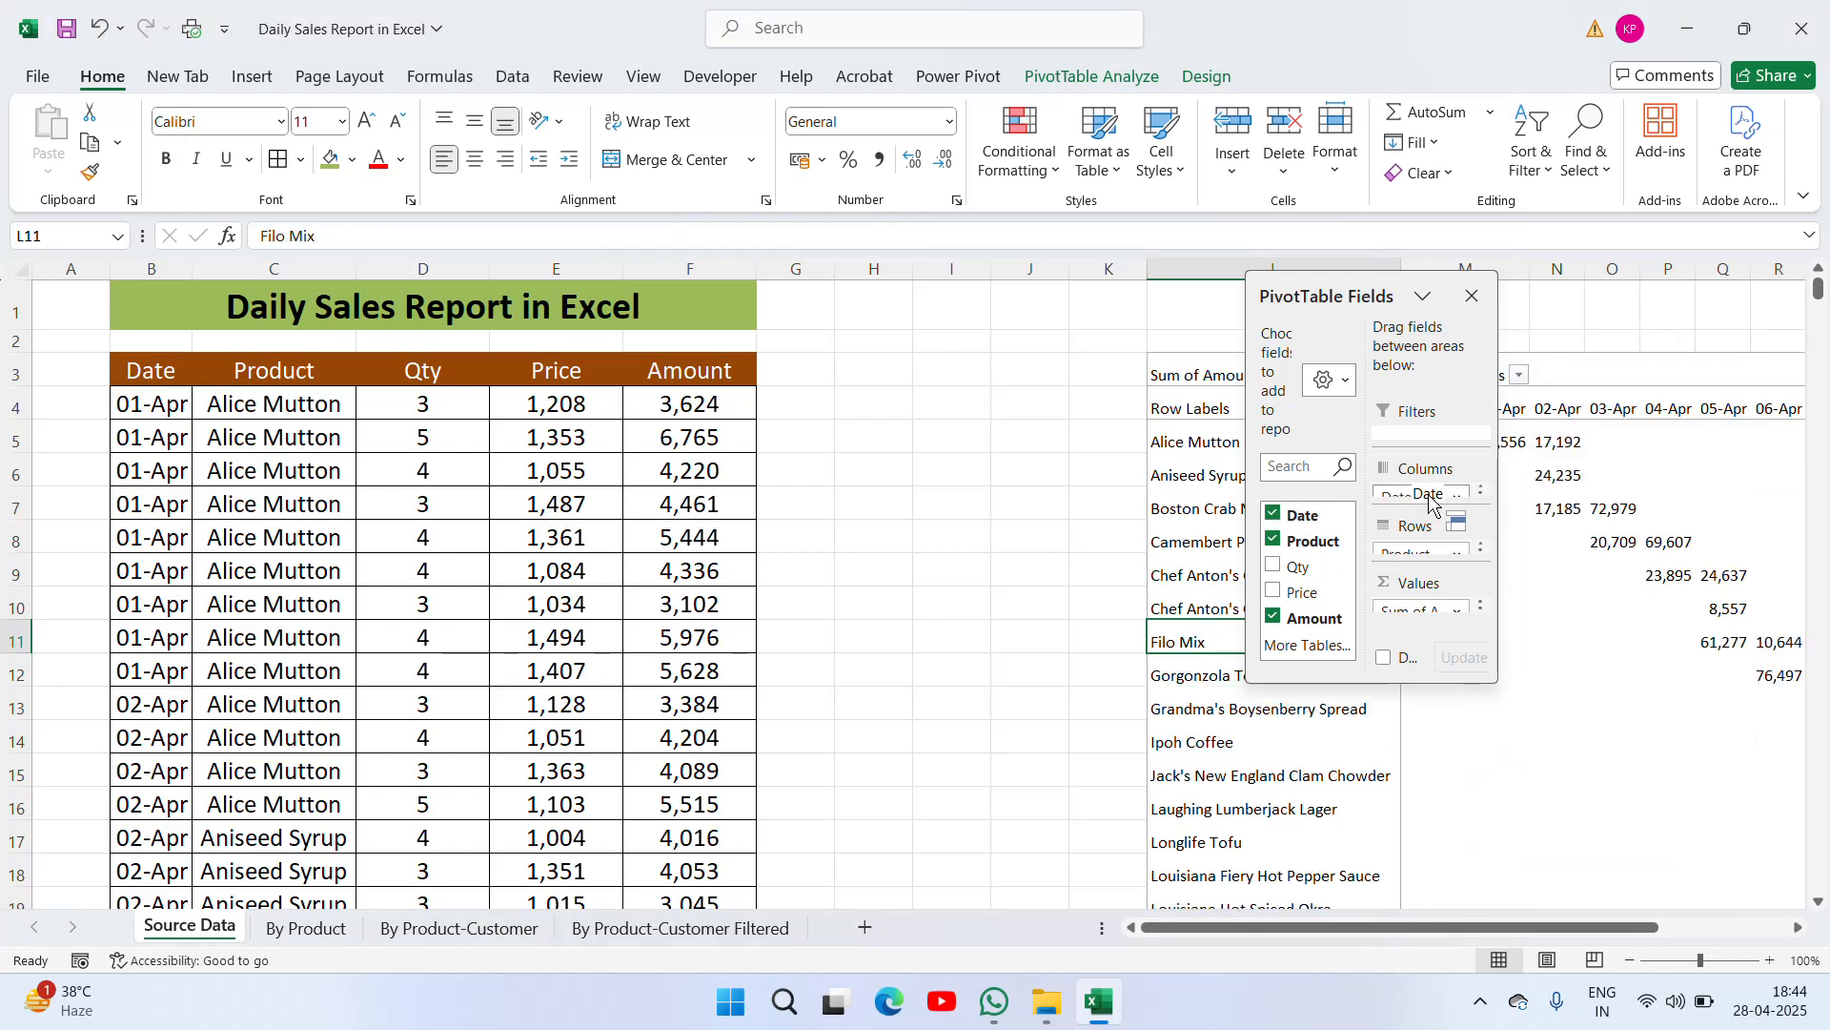
{"action": "left_click", "coordinate": [1472, 297]}
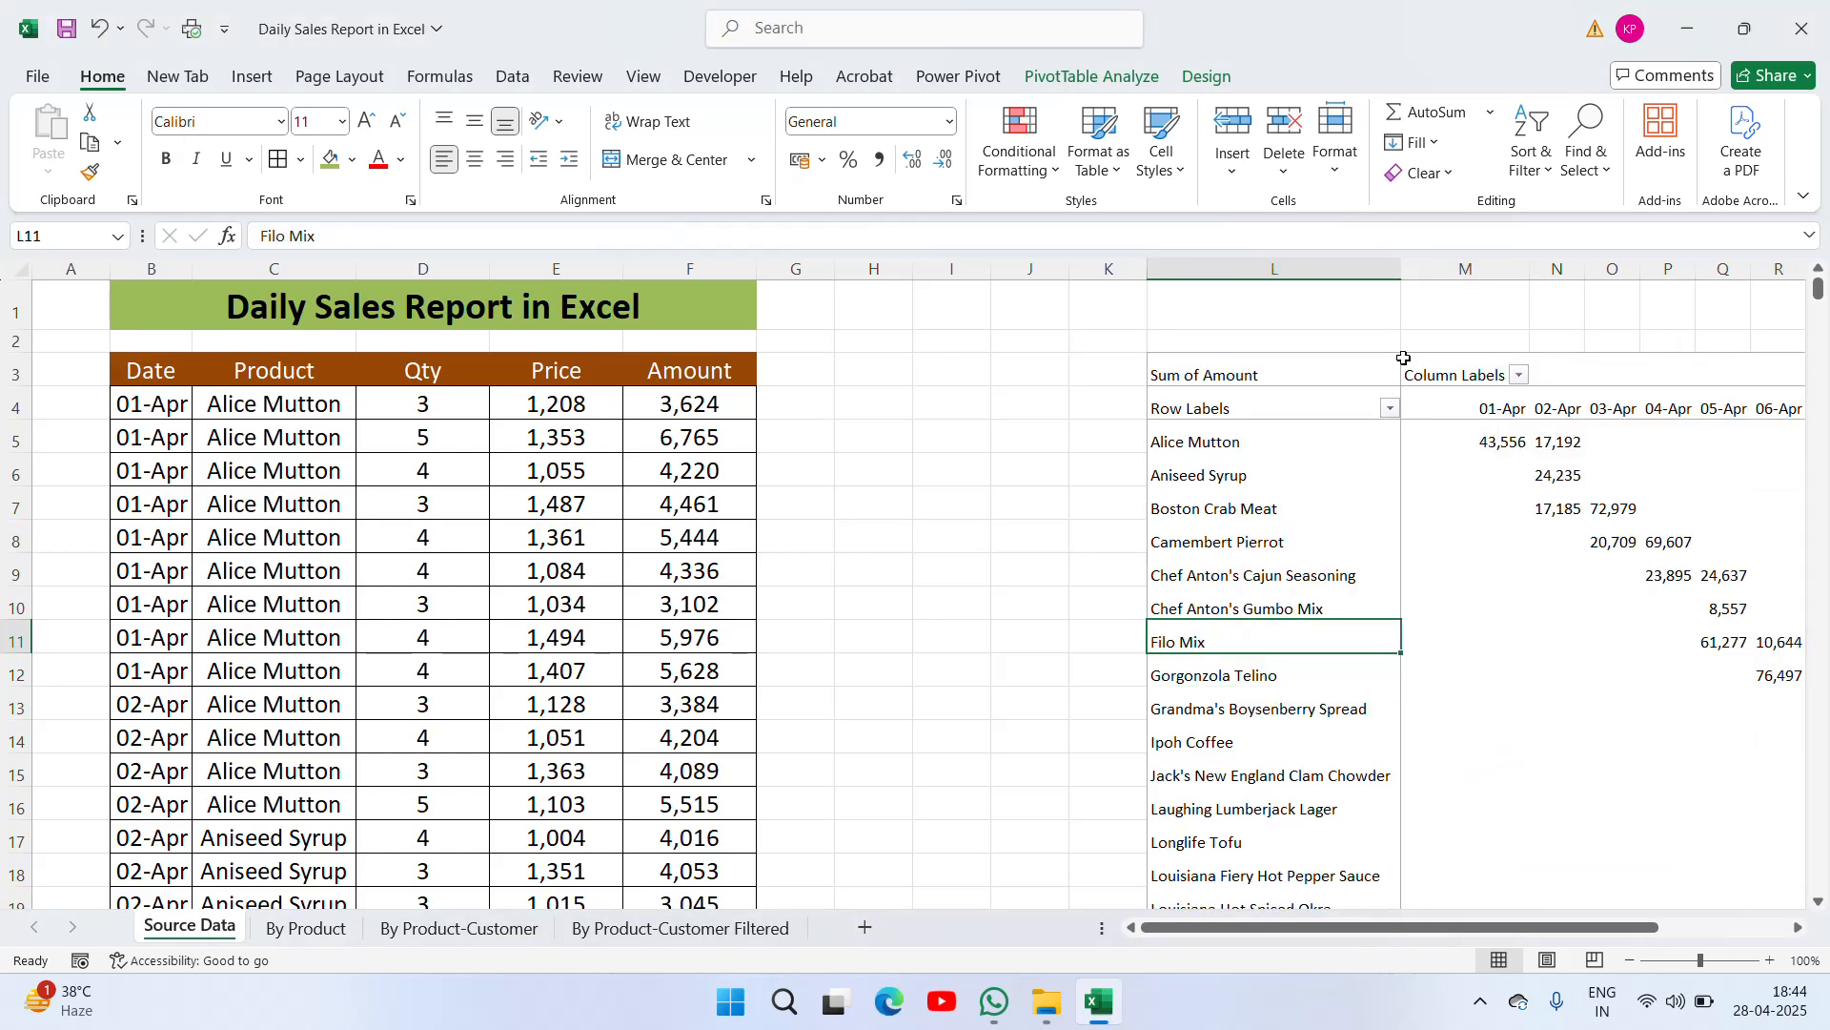
Examine the PivotTable's date headers from the row labels across to the grand total column
{"action": "left_click", "coordinate": [1316, 436]}
{"action": "key", "text": "Up"}
{"action": "key", "text": "Right"}
{"action": "key", "text": "Right"}
{"action": "key", "text": "Right"}
{"action": "key", "text": "Right"}
{"action": "key", "text": "Right"}
{"action": "key", "text": "Right"}
{"action": "key", "text": "Right"}
{"action": "key", "text": "Right"}
{"action": "key", "text": "Right"}
{"action": "key", "text": "Right"}
{"action": "key", "text": "Right"}
{"action": "key", "text": "Right"}
{"action": "key", "text": "Right"}
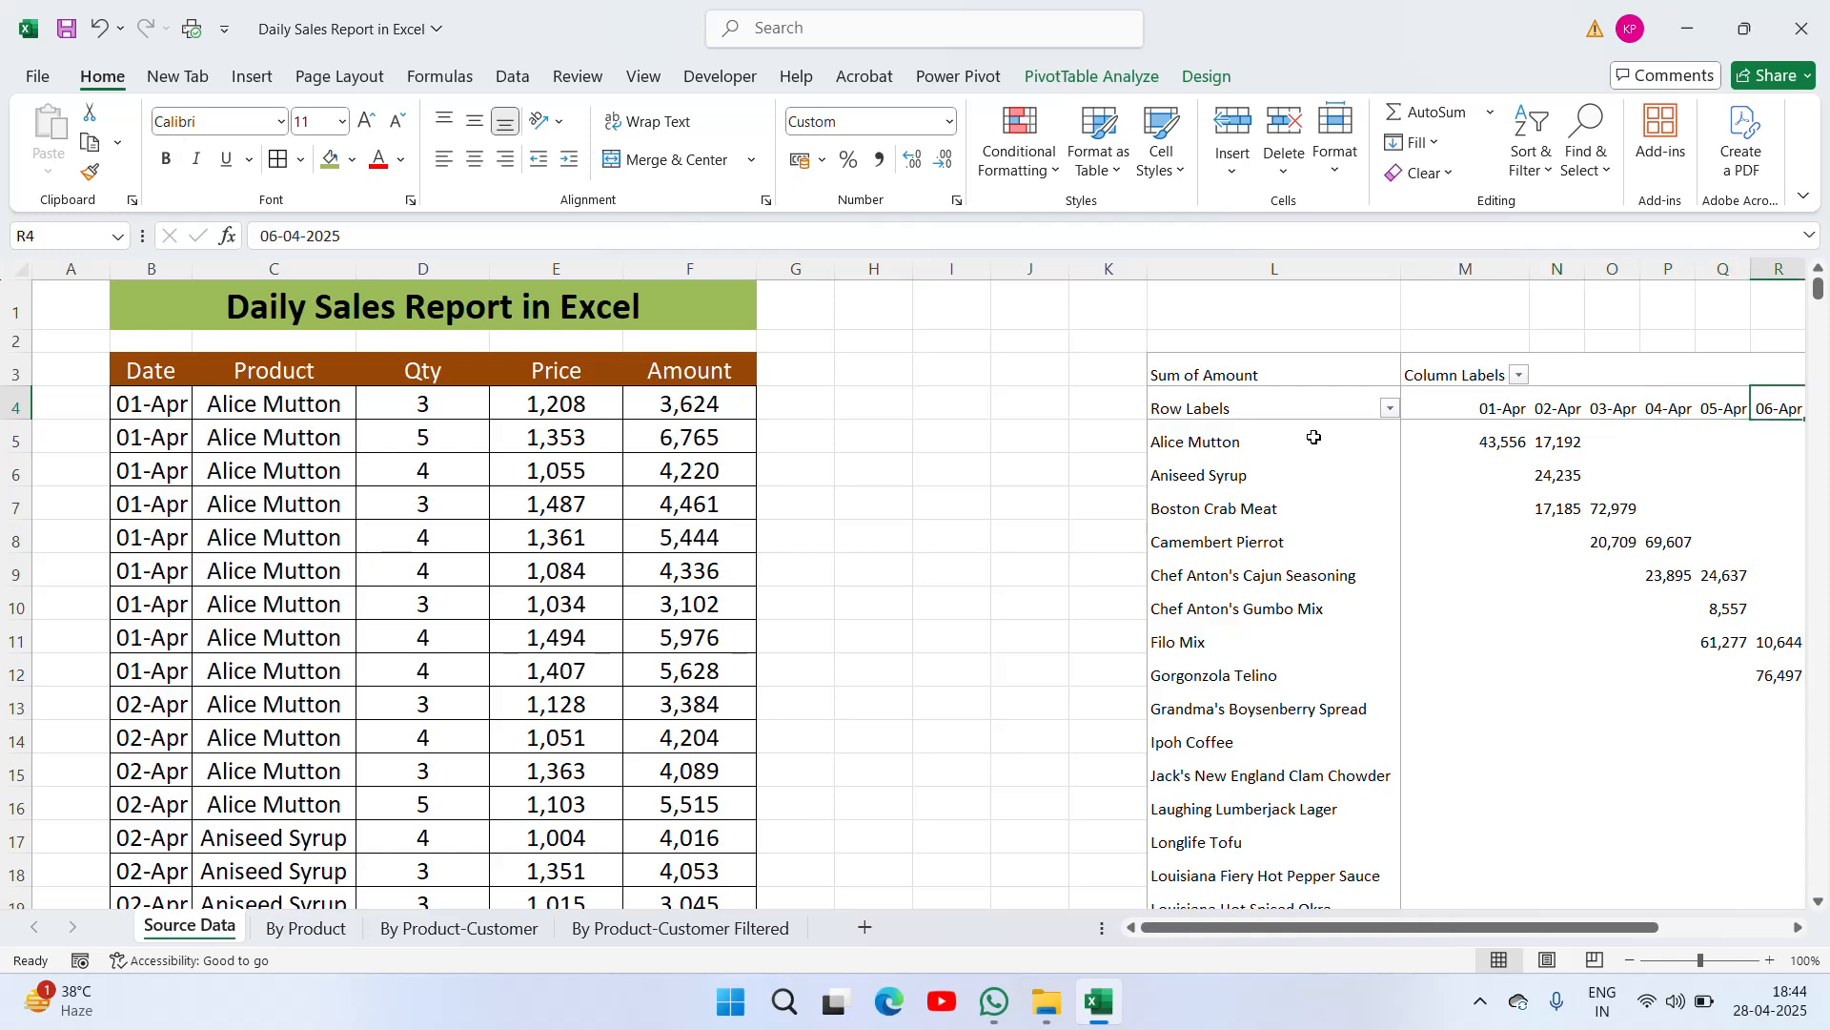
{"action": "key", "text": "Left"}
{"action": "key", "text": "Left"}
{"action": "key", "text": "Left"}
{"action": "key", "text": "Left"}
{"action": "key", "text": "Left"}
{"action": "key", "text": "Left"}
{"action": "key", "text": "Left"}
{"action": "key", "text": "Left"}
{"action": "key", "text": "Left"}
{"action": "key", "text": "Left"}
{"action": "key", "text": "Left"}
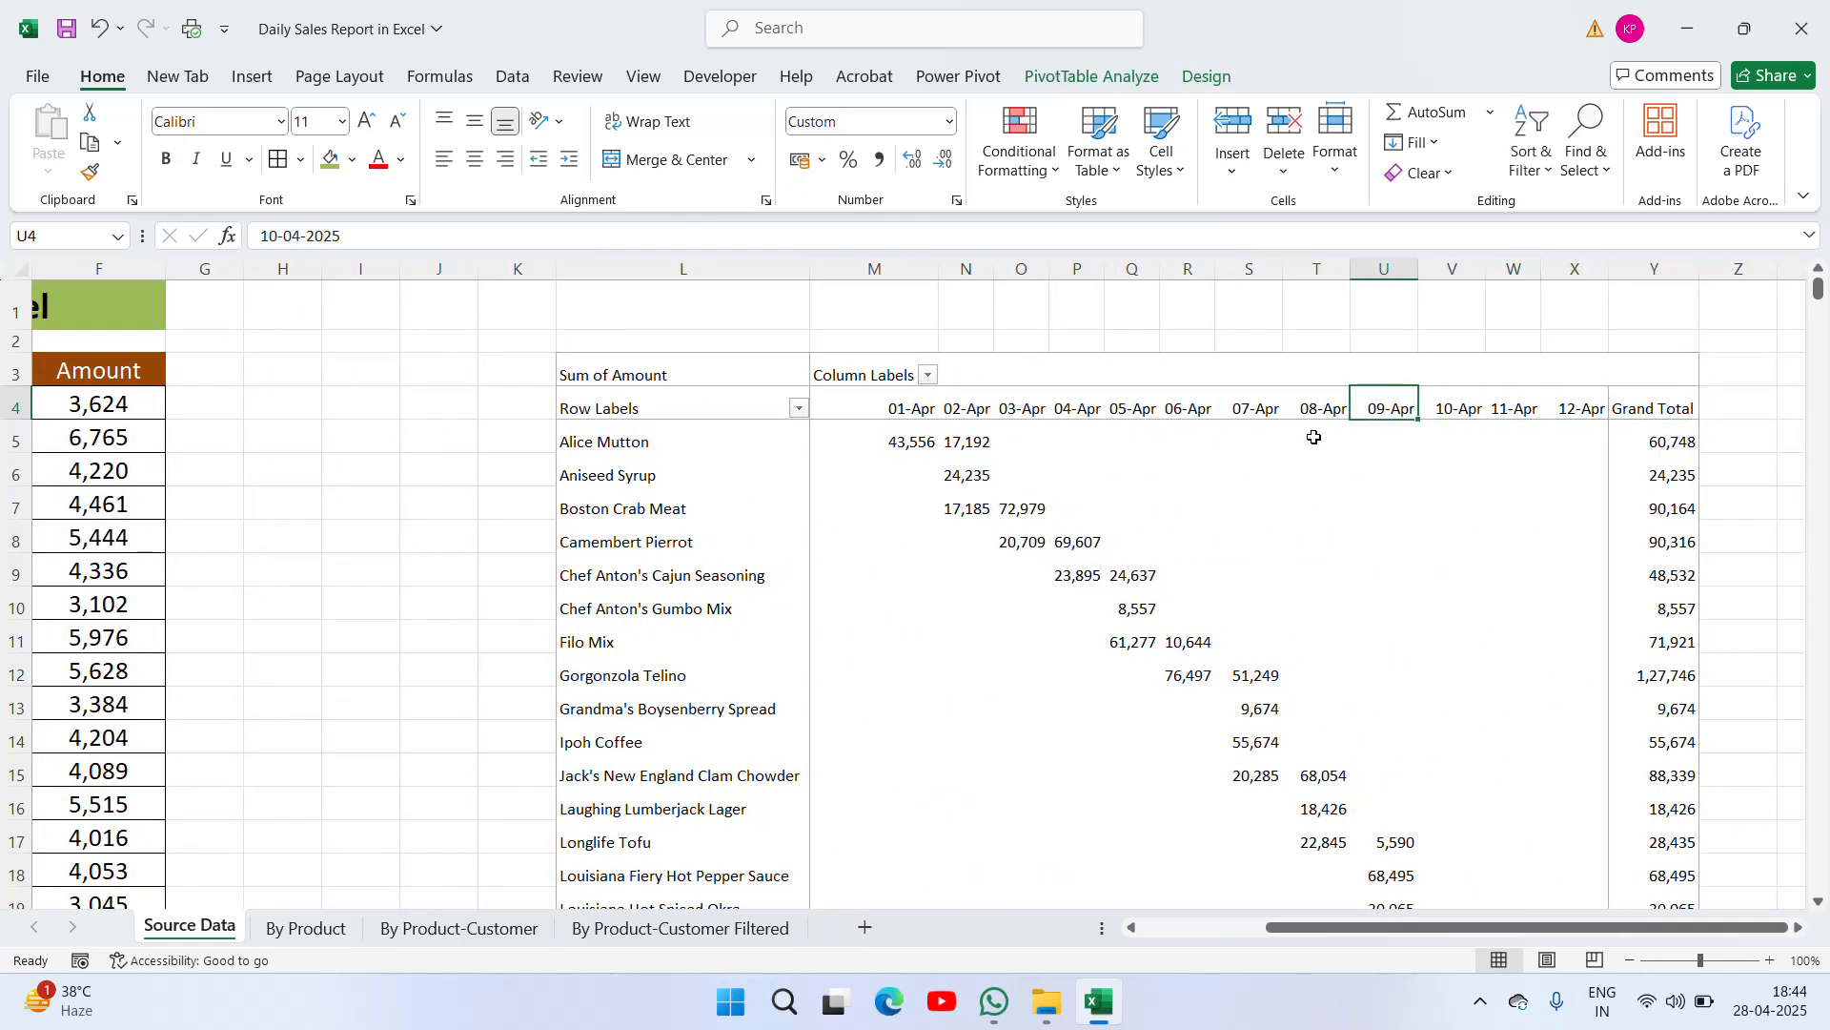
{"action": "key", "text": "Left"}
{"action": "key", "text": "Left"}
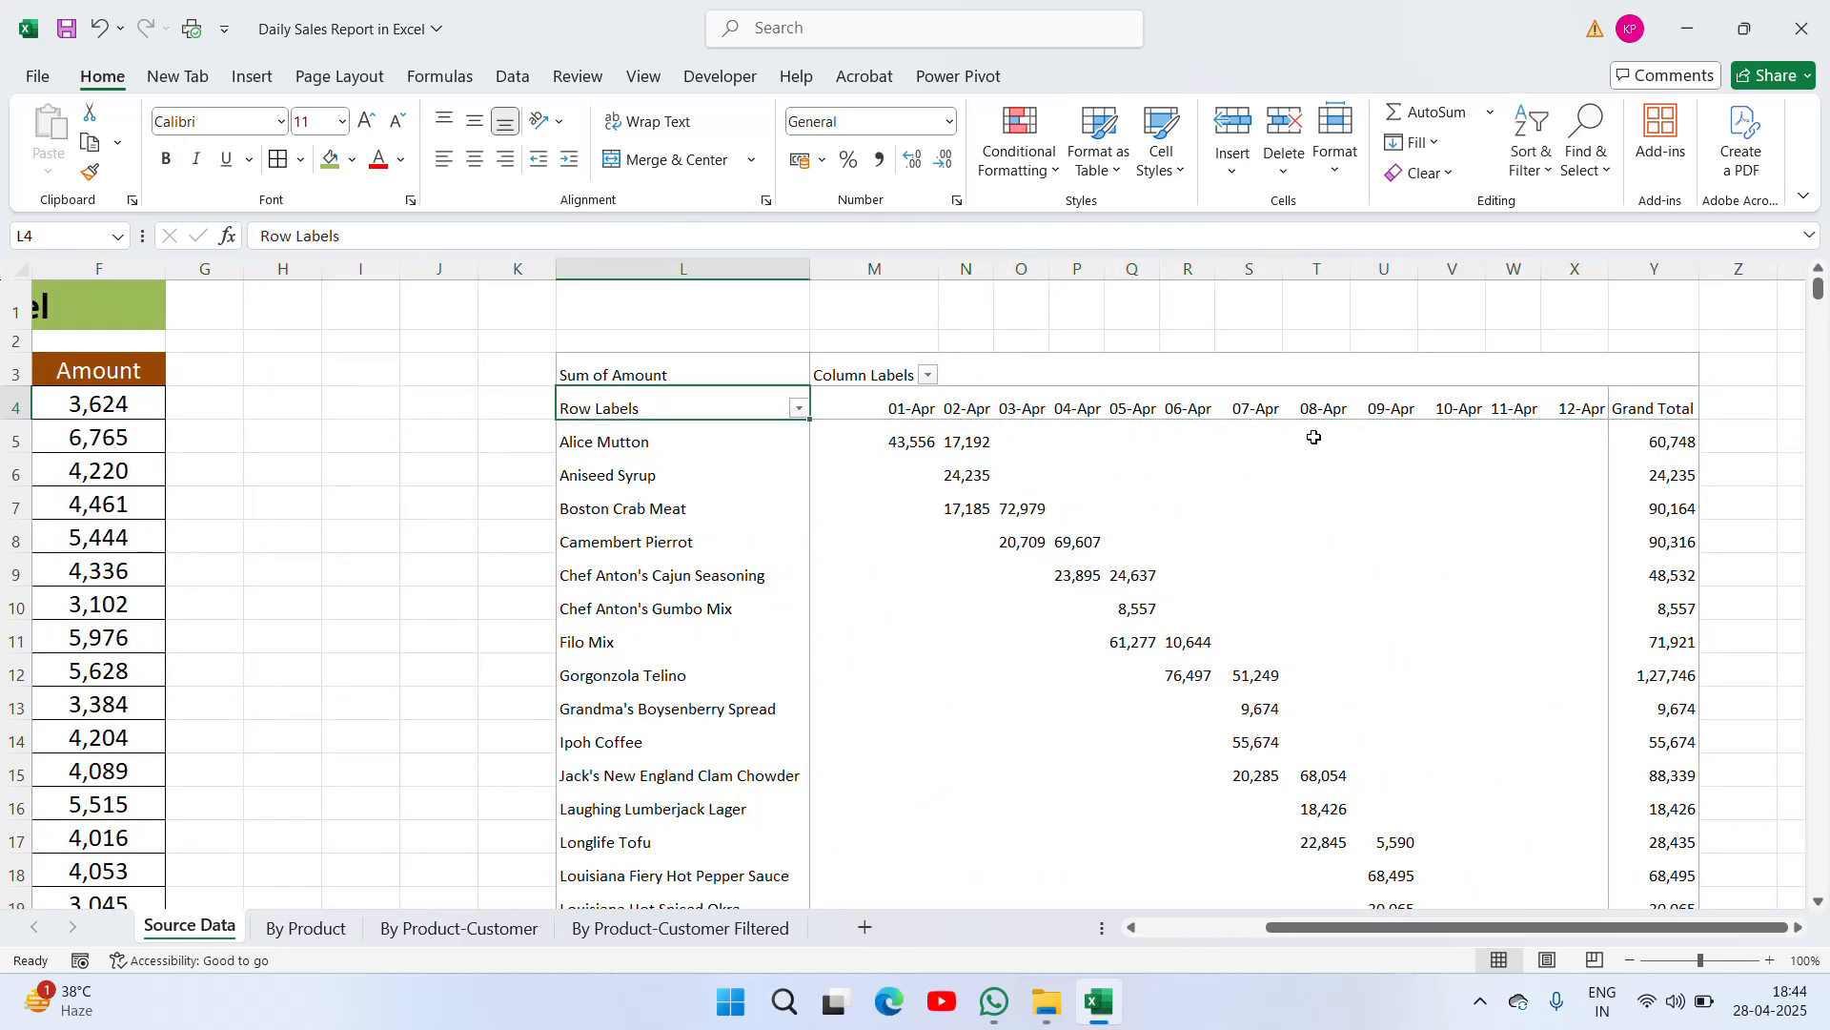
Copy PivotTable range L4:Y30 and paste it into a new worksheet starting at cell K2
{"action": "key", "text": "ctrl+shift+Right"}
{"action": "key", "text": "ctrl+shift+Down"}
{"action": "key", "text": "shift+Down"}
{"action": "key", "text": "shift+Up"}
{"action": "key", "text": "ctrl+c"}
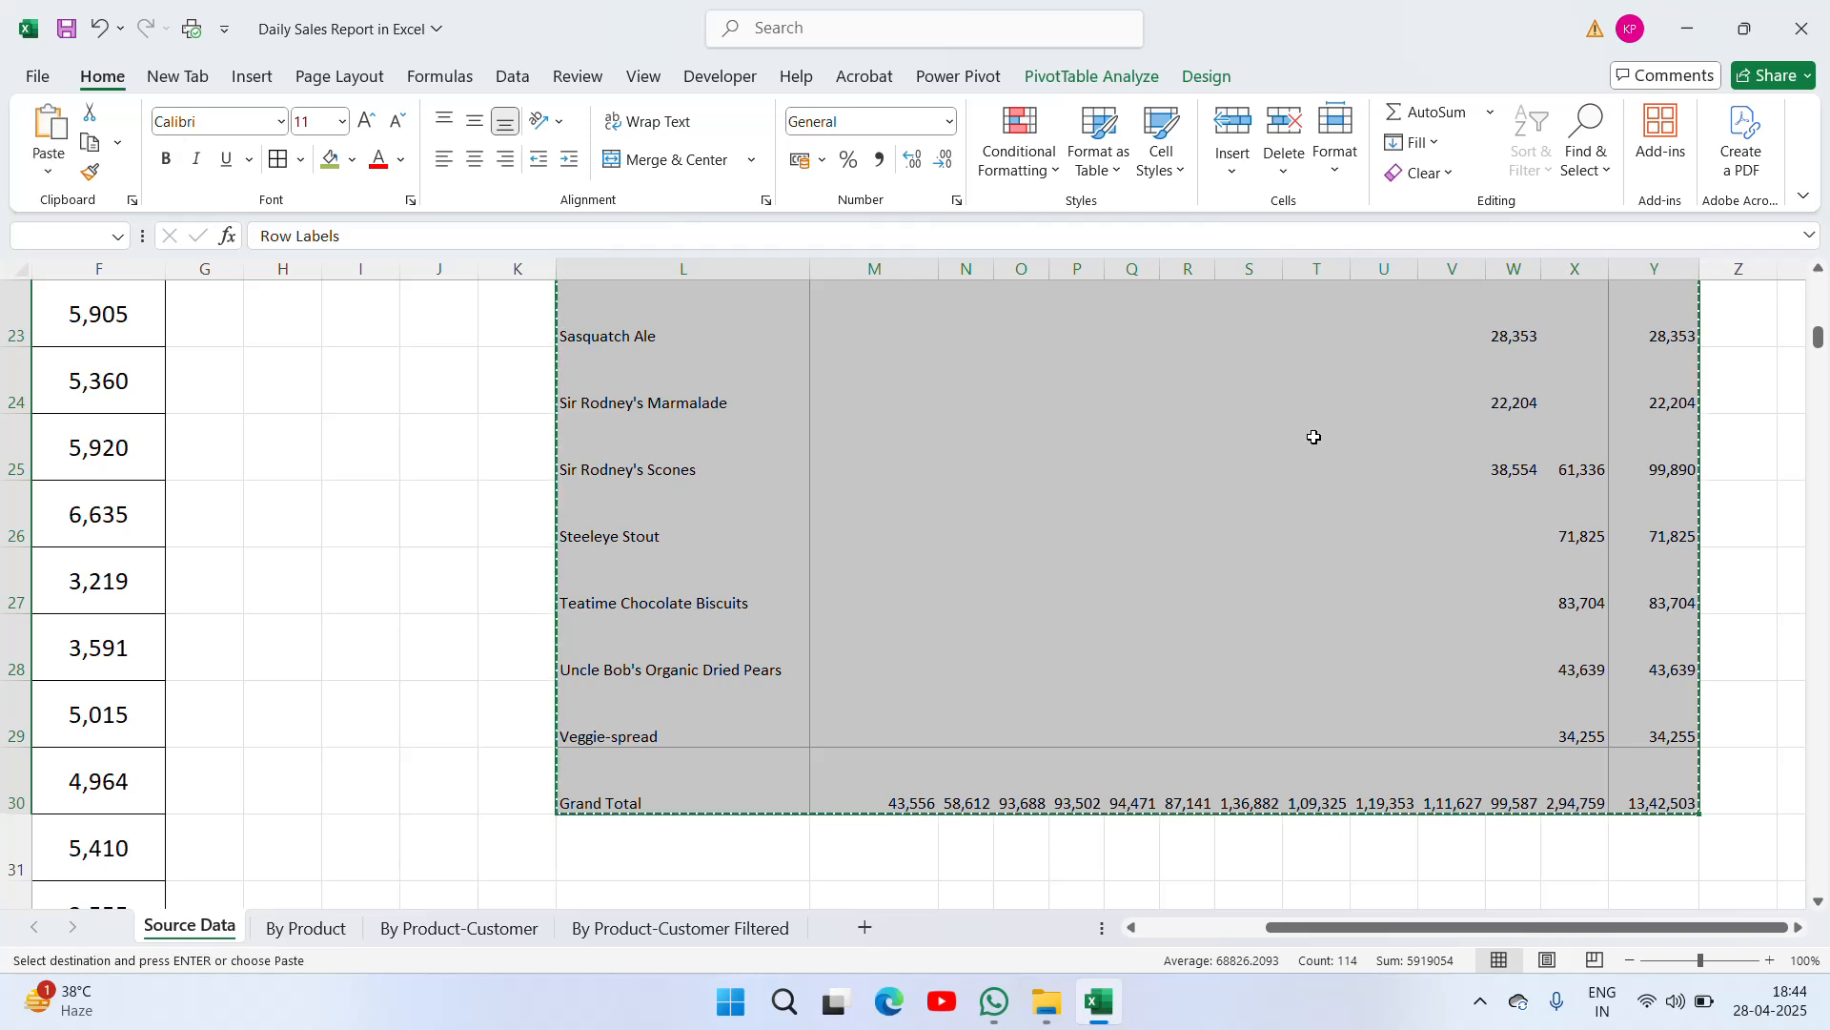
{"action": "left_click", "coordinate": [864, 926]}
{"action": "left_click", "coordinate": [812, 313]}
{"action": "key", "text": "ctrl+v"}
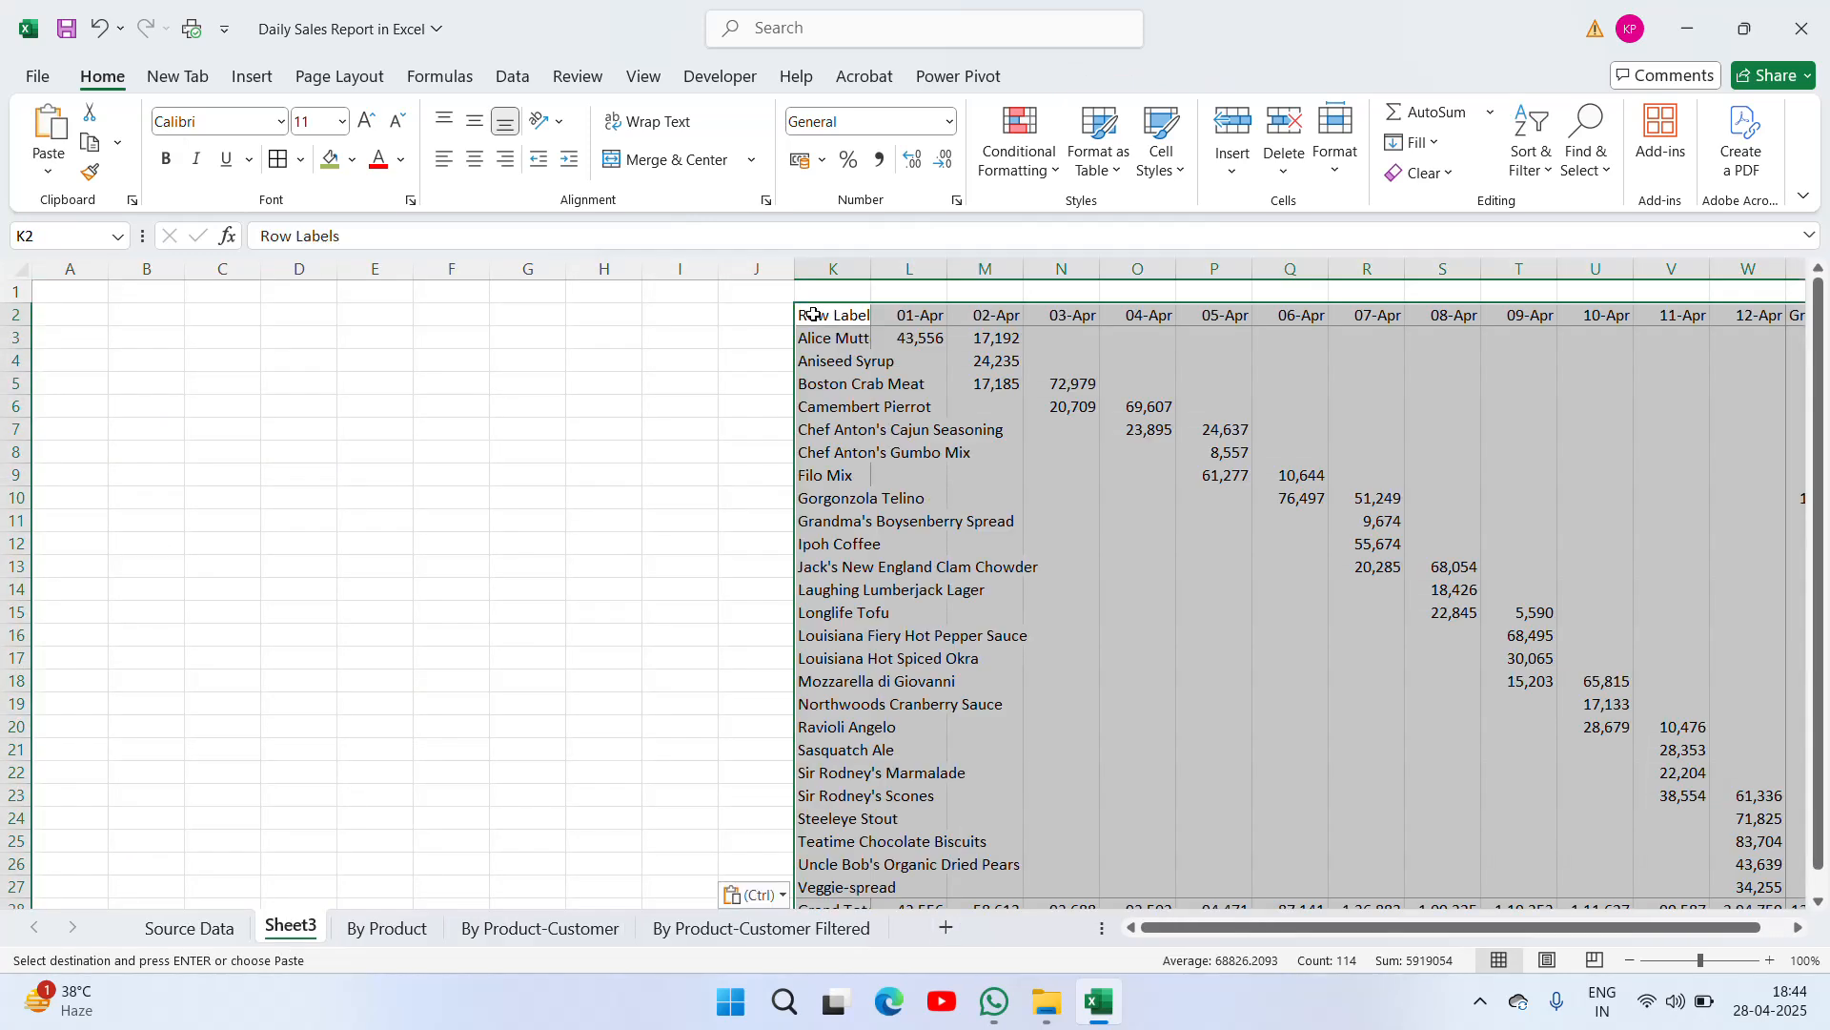
Change the "Row Labels" header in cell K2 of the pasted table to "Product"
{"action": "key", "text": "Escape"}
{"action": "left_click", "coordinate": [835, 318]}
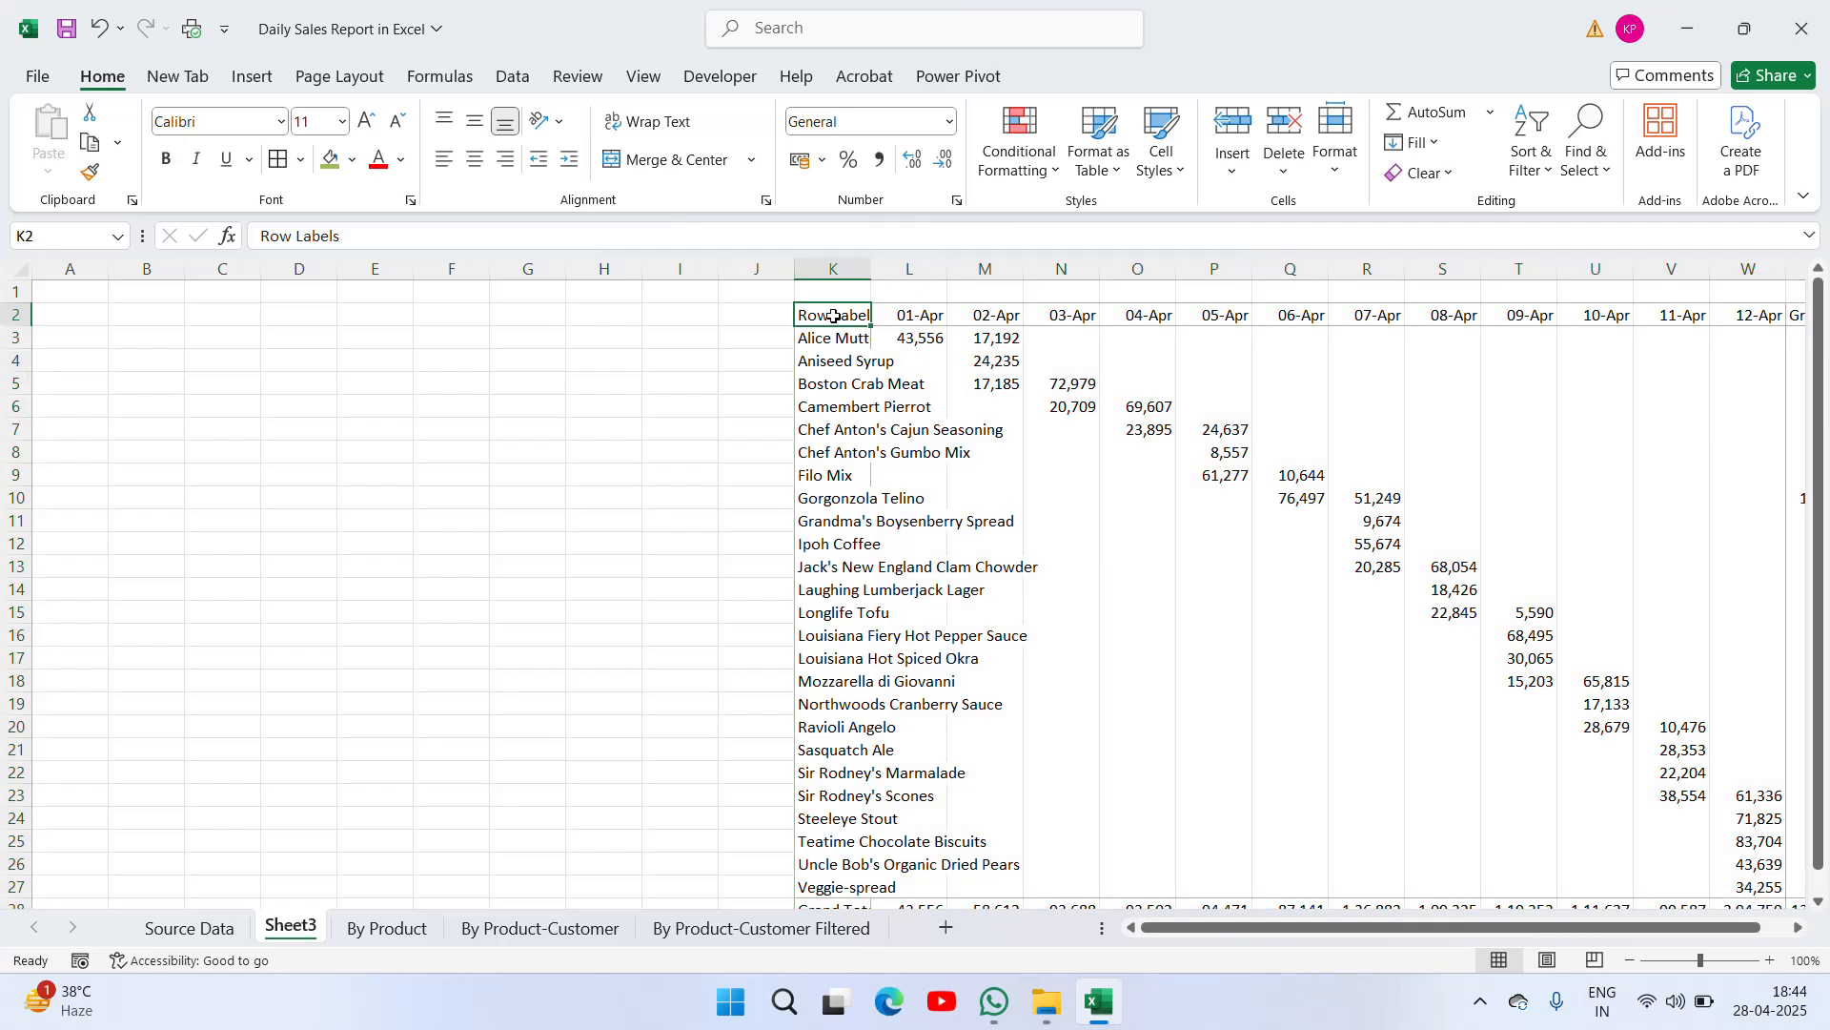
{"action": "type", "text": "pr"}
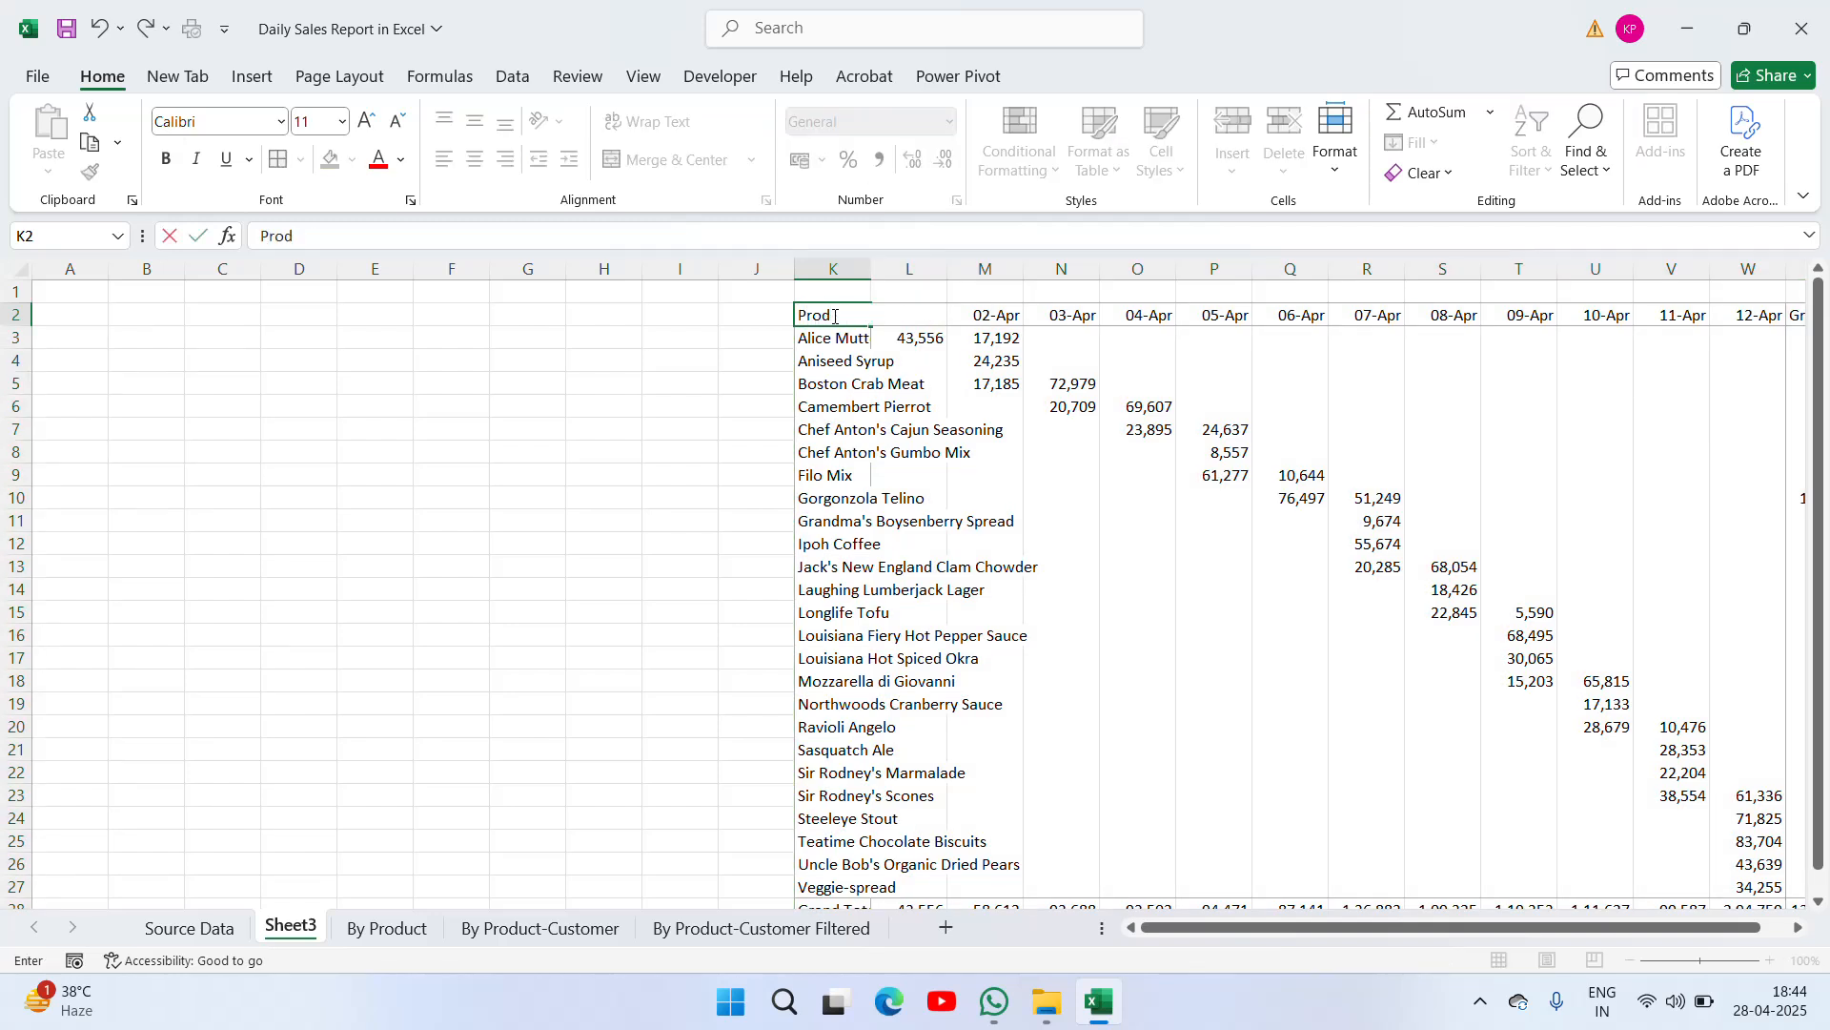
{"action": "key", "text": "ctrl+Return"}
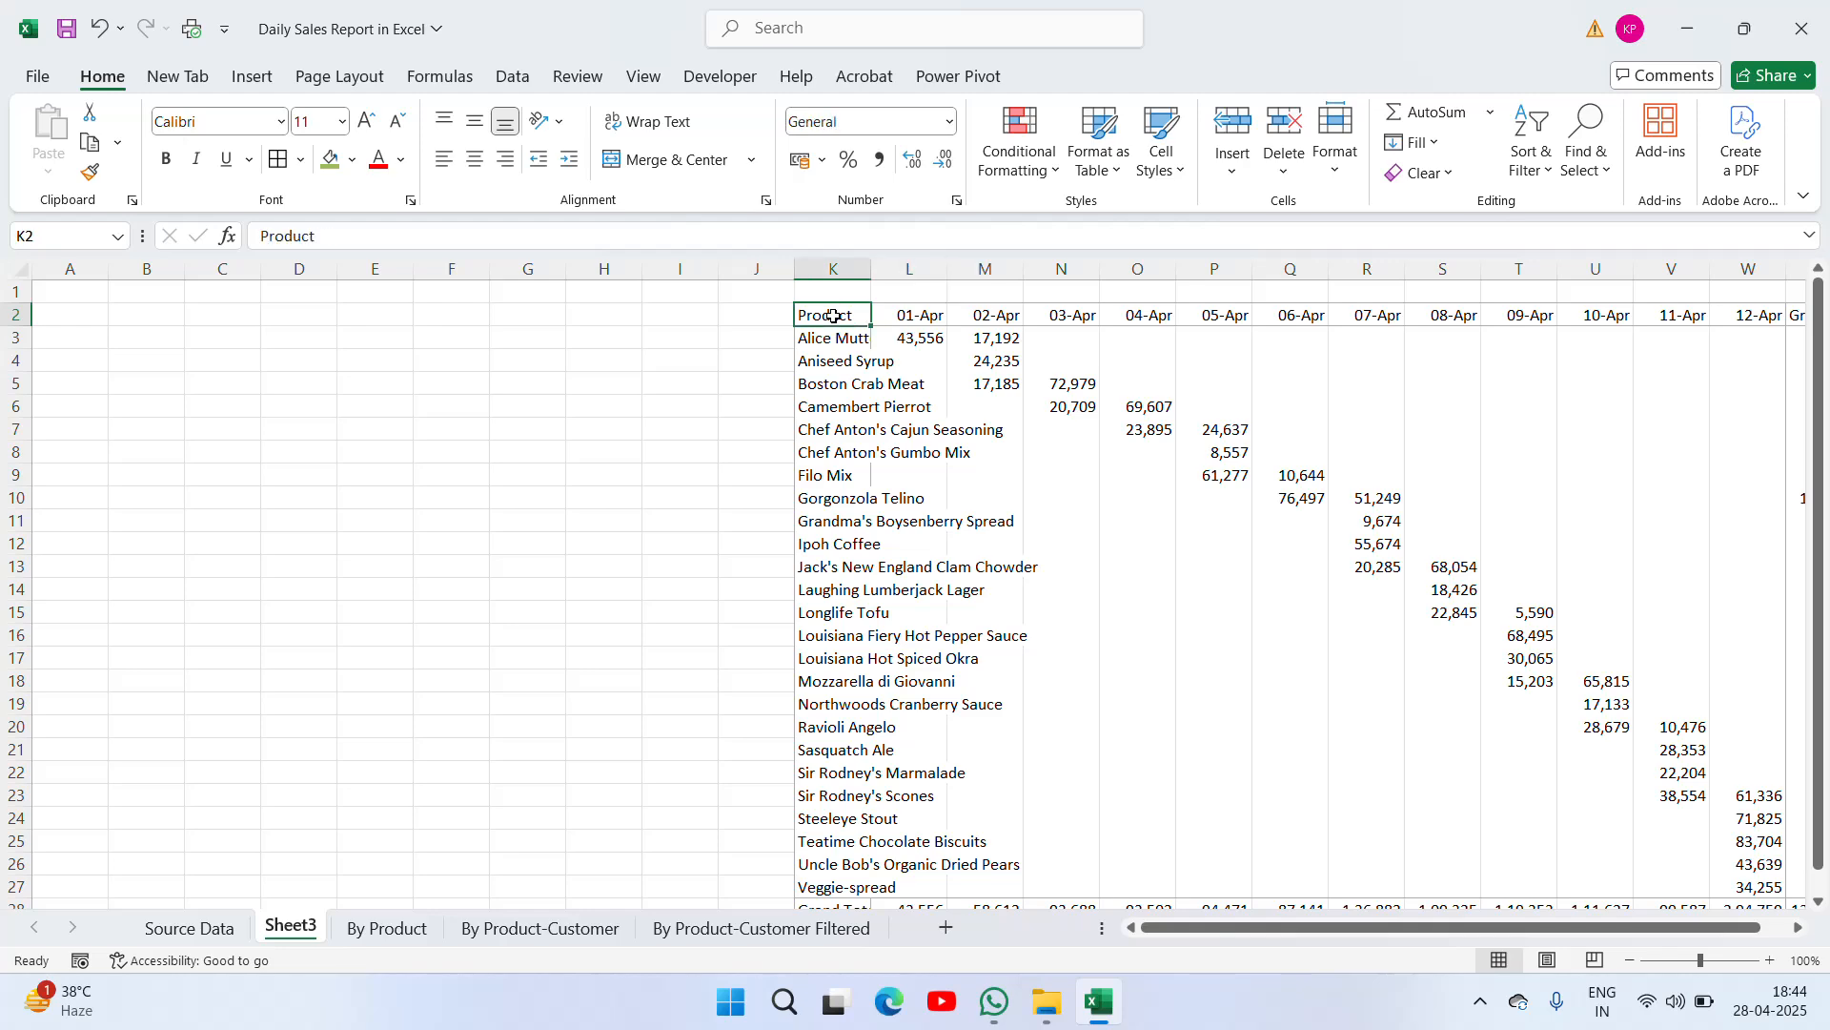
Centre the pasted table's contents with borders around all its cells, and autofit the width of column K
{"action": "key", "text": "ctrl+shift+End"}
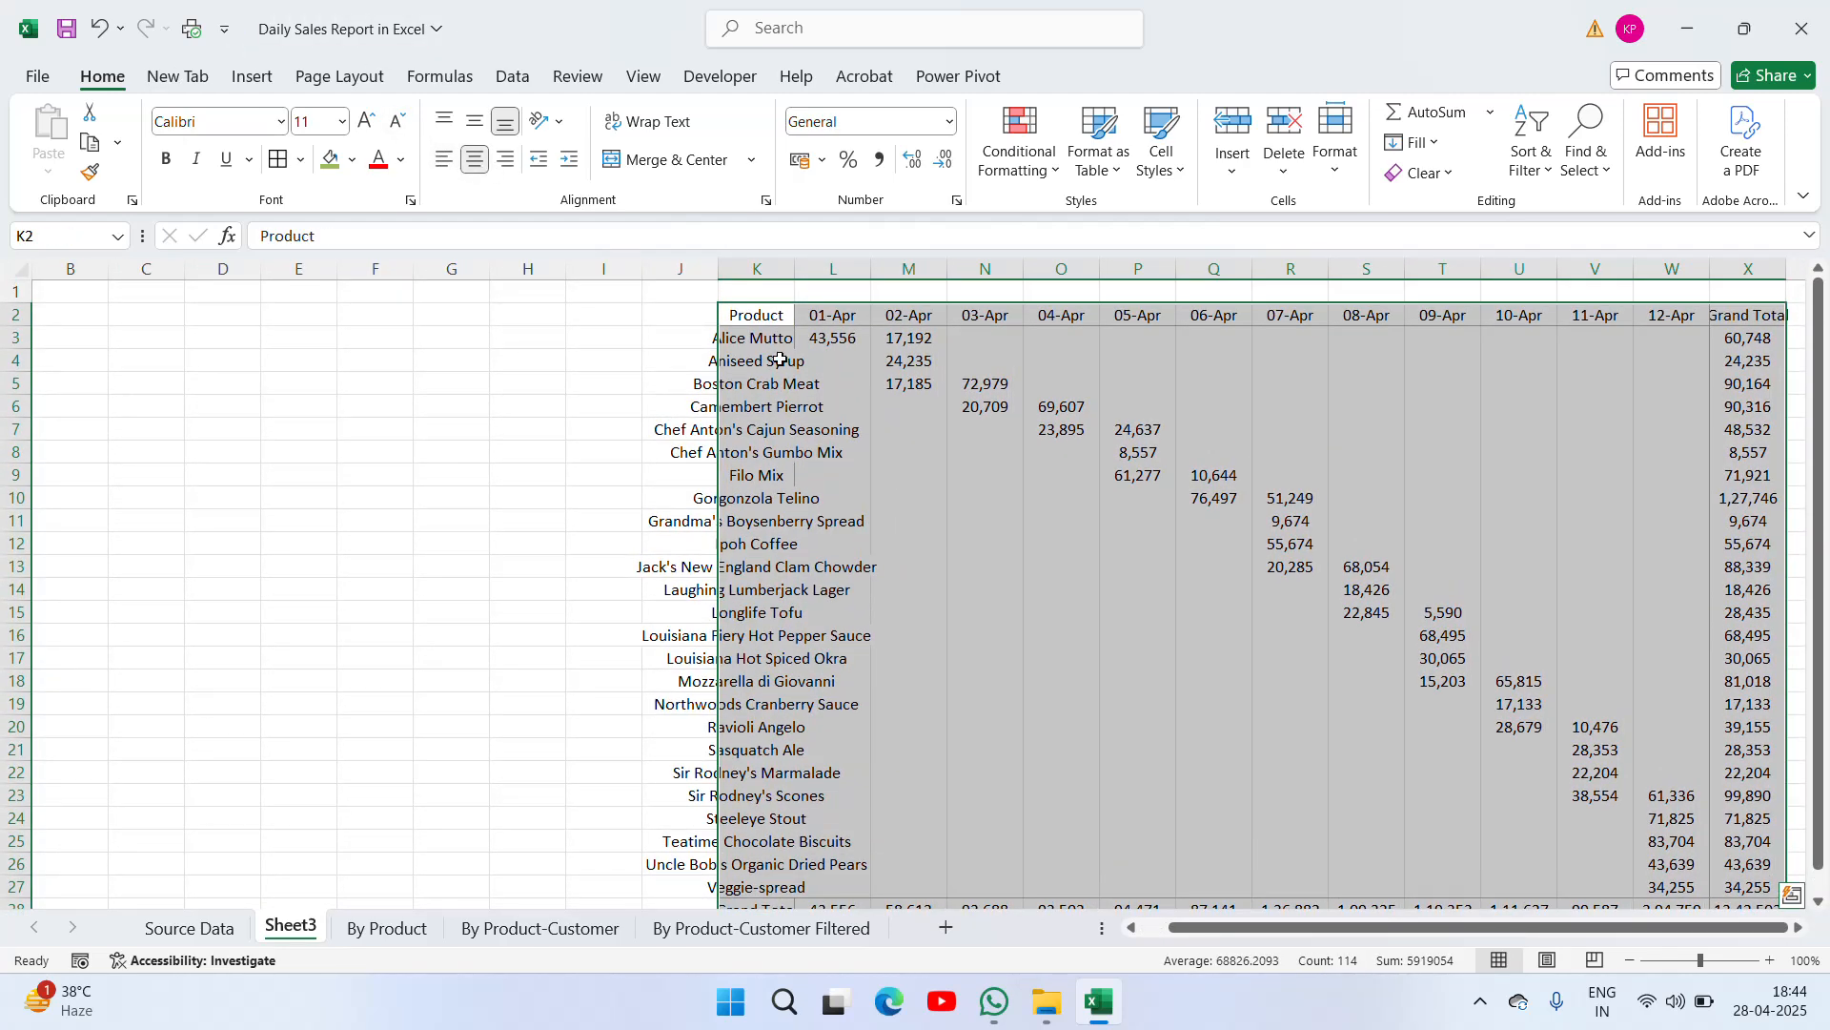
{"action": "double_click", "coordinate": [793, 269]}
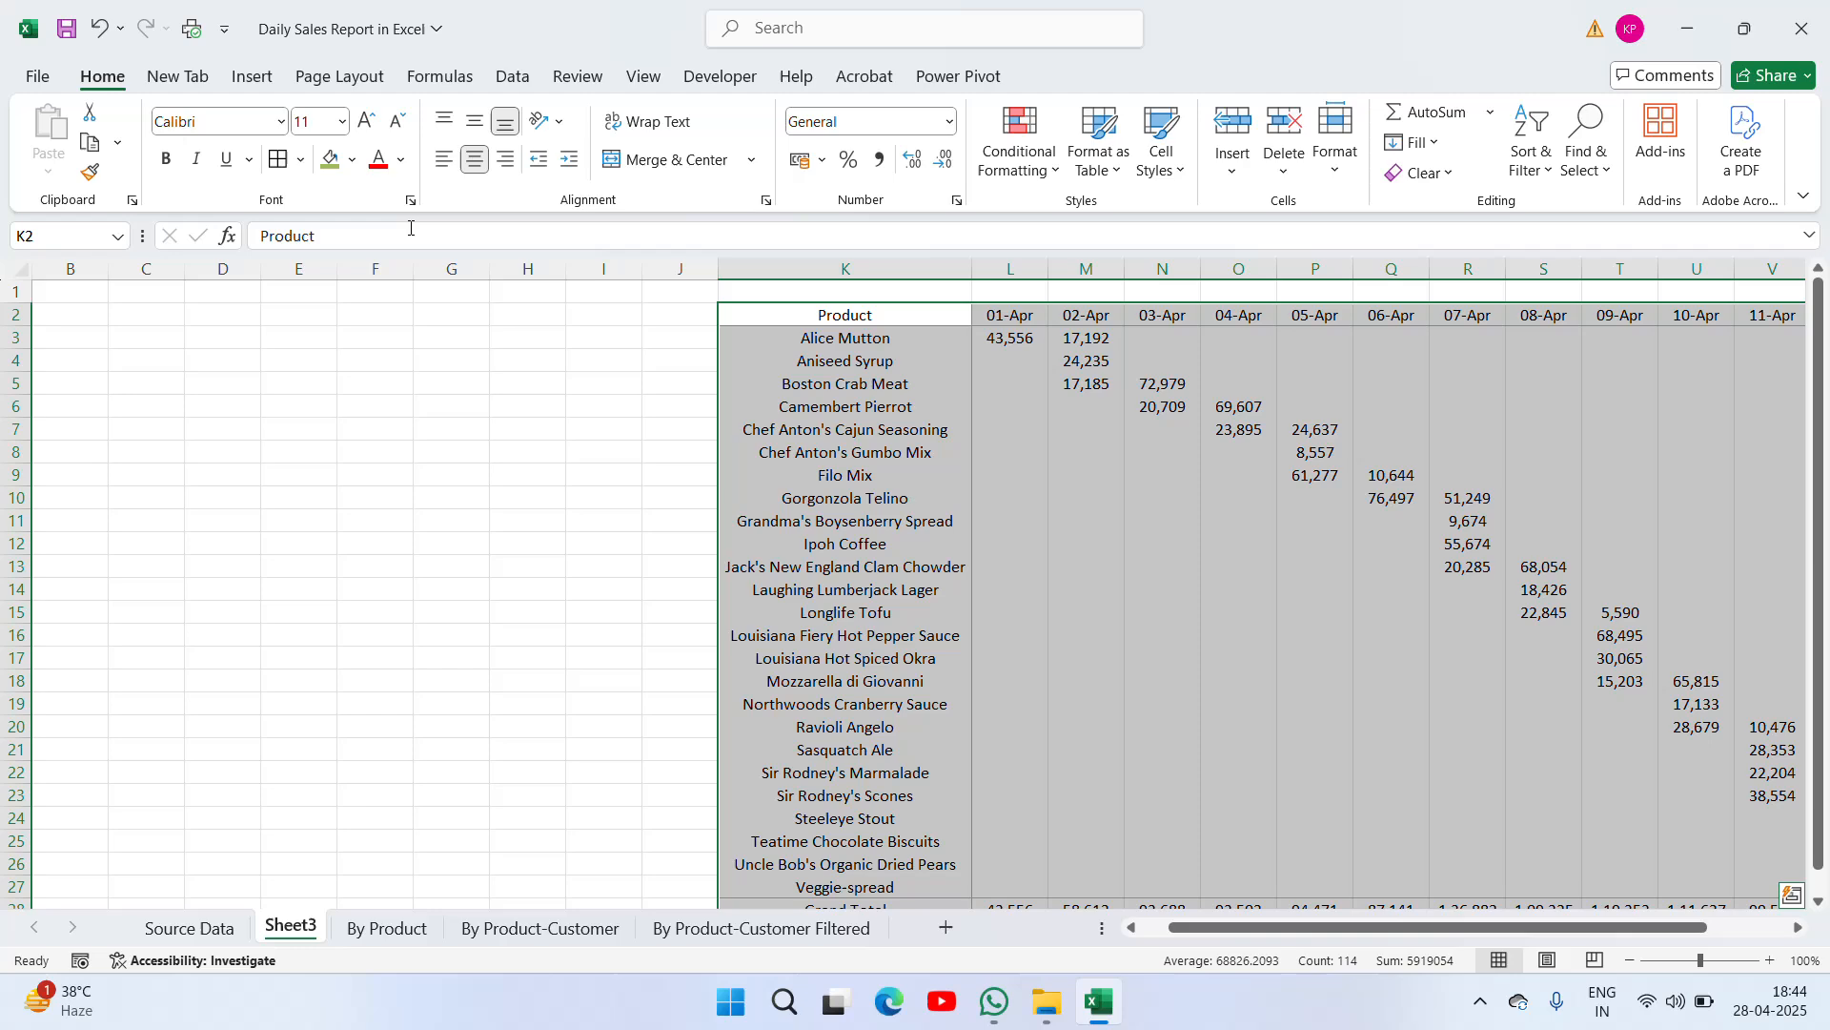
{"action": "left_click", "coordinate": [279, 159]}
Make the pasted table's header row bold with font size 16
{"action": "left_click", "coordinate": [915, 306]}
{"action": "key", "text": "ctrl+shift+Right"}
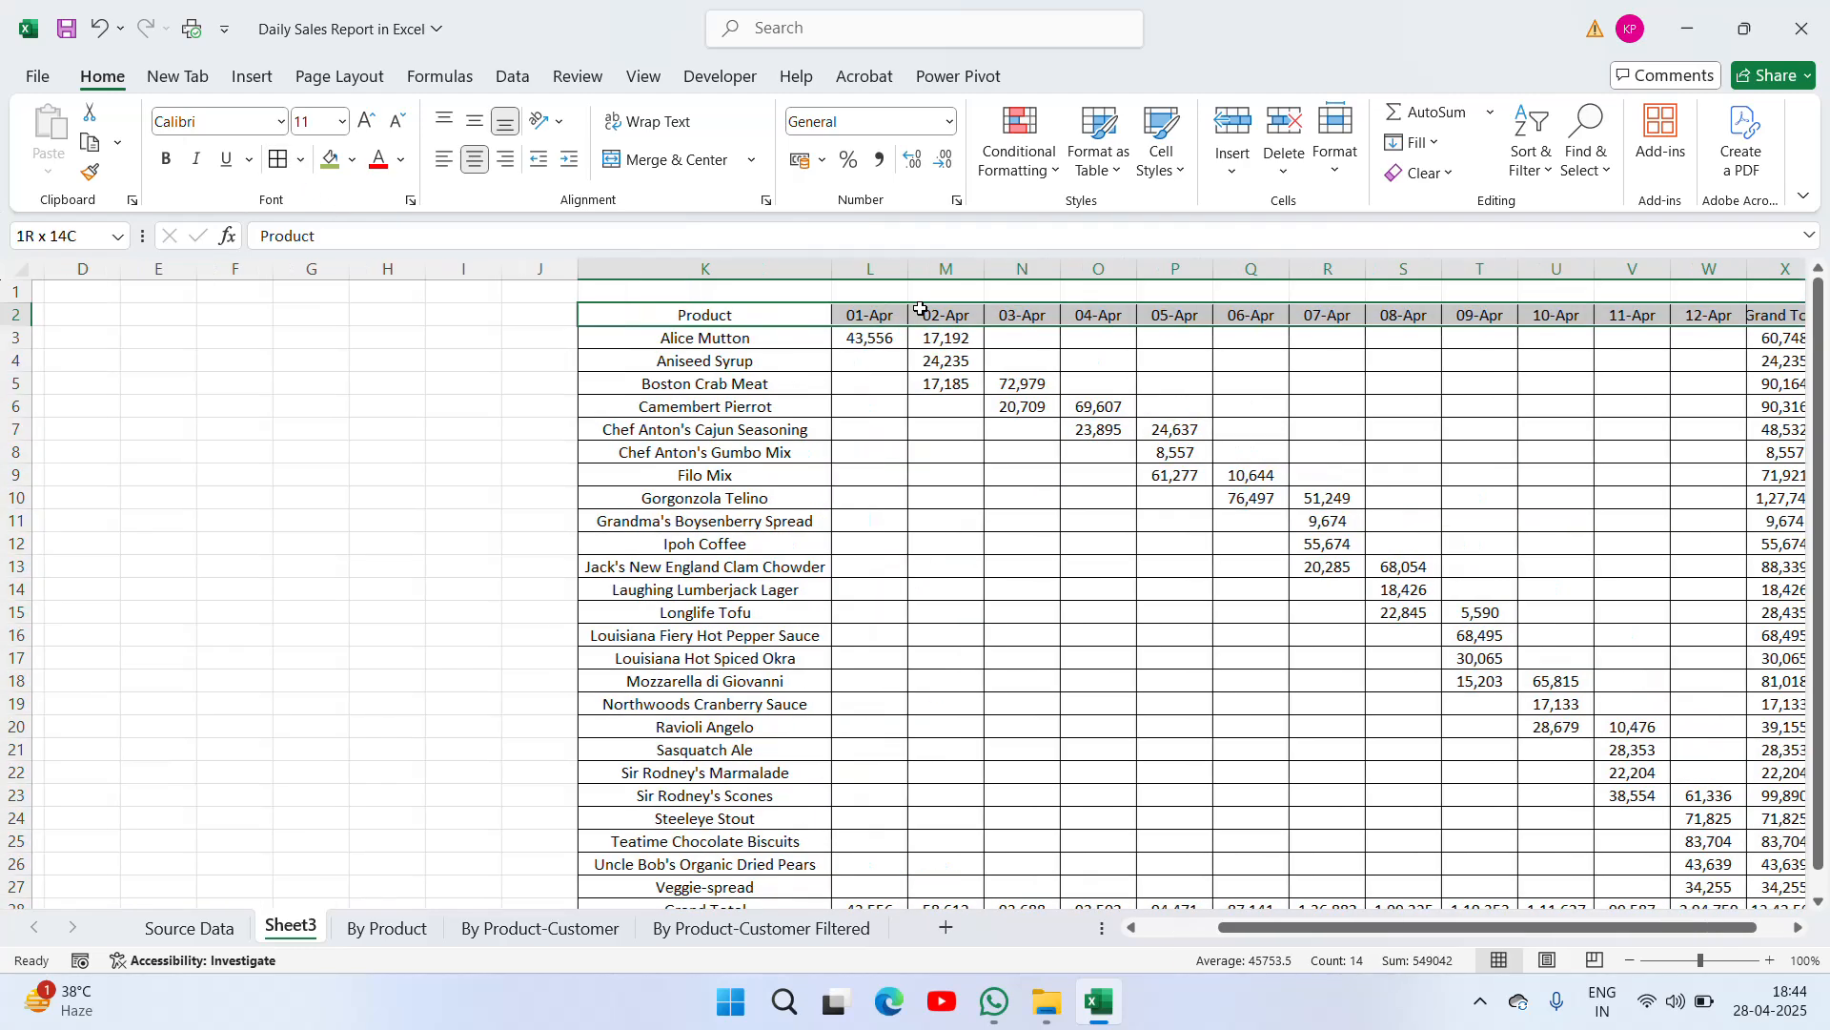
{"action": "left_click", "coordinate": [168, 162]}
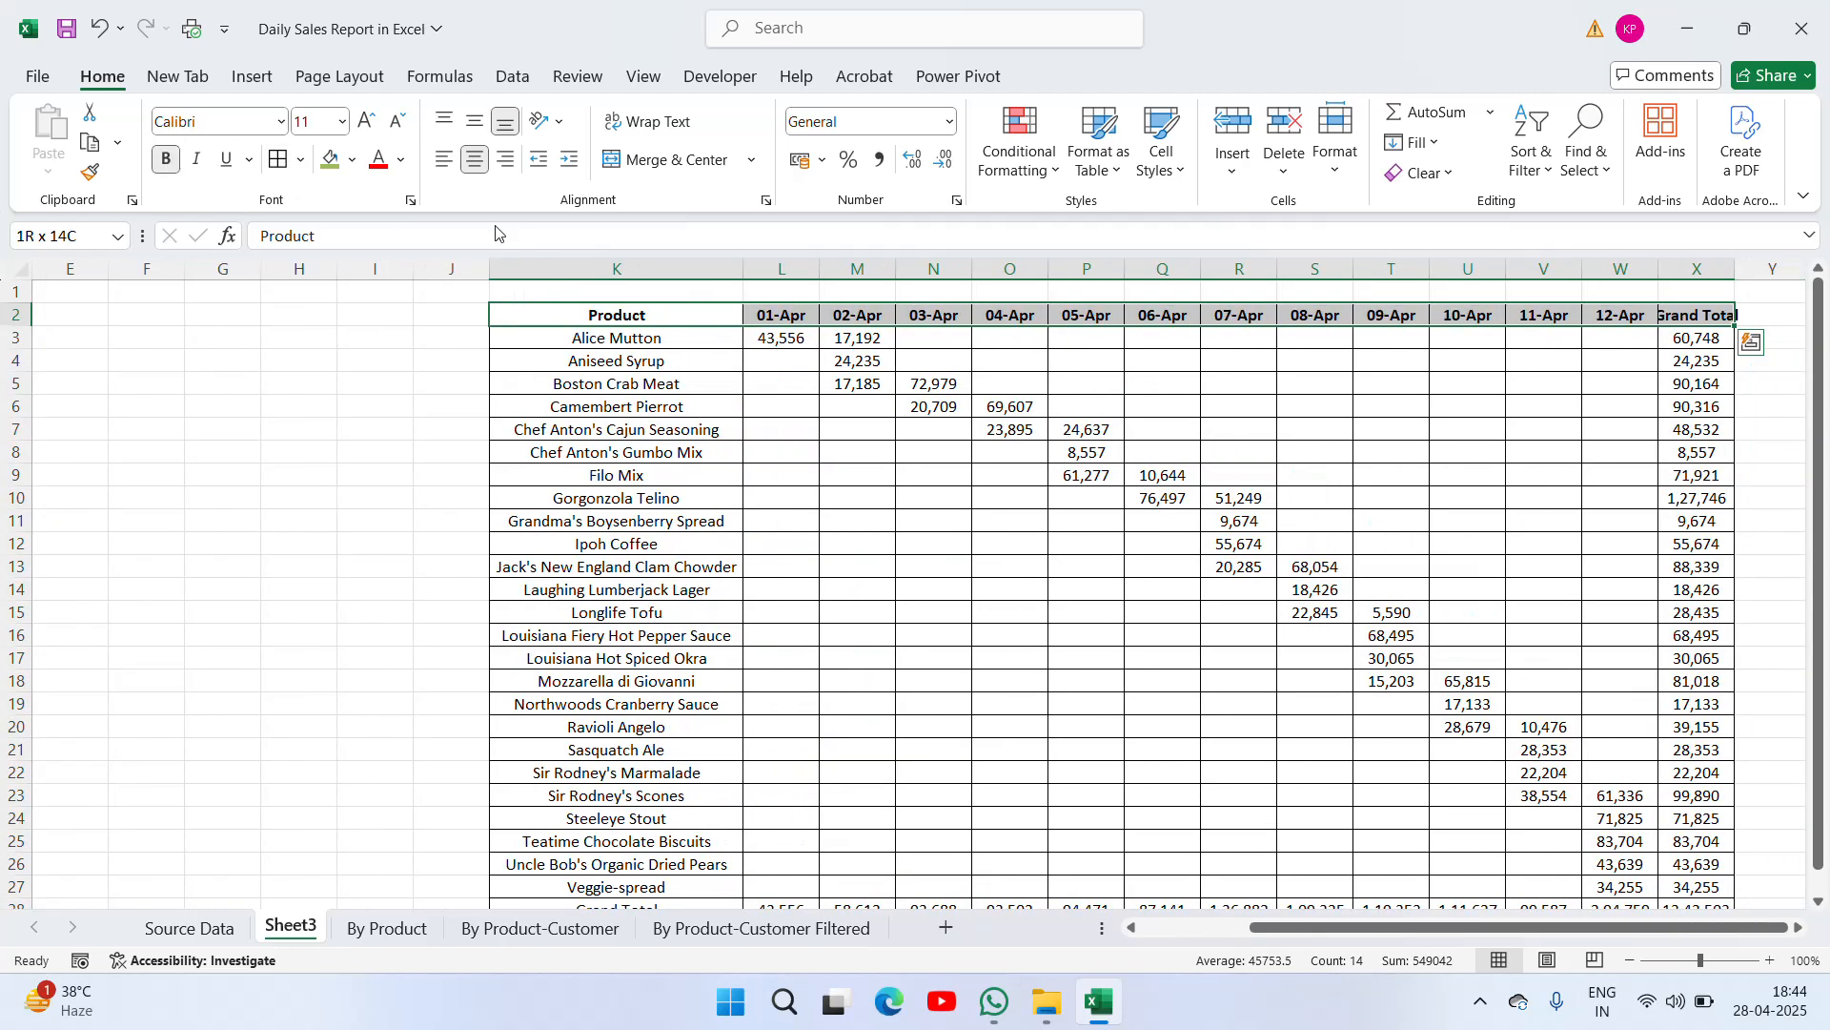
{"action": "left_click", "coordinate": [321, 124]}
{"action": "key", "text": "Return"}
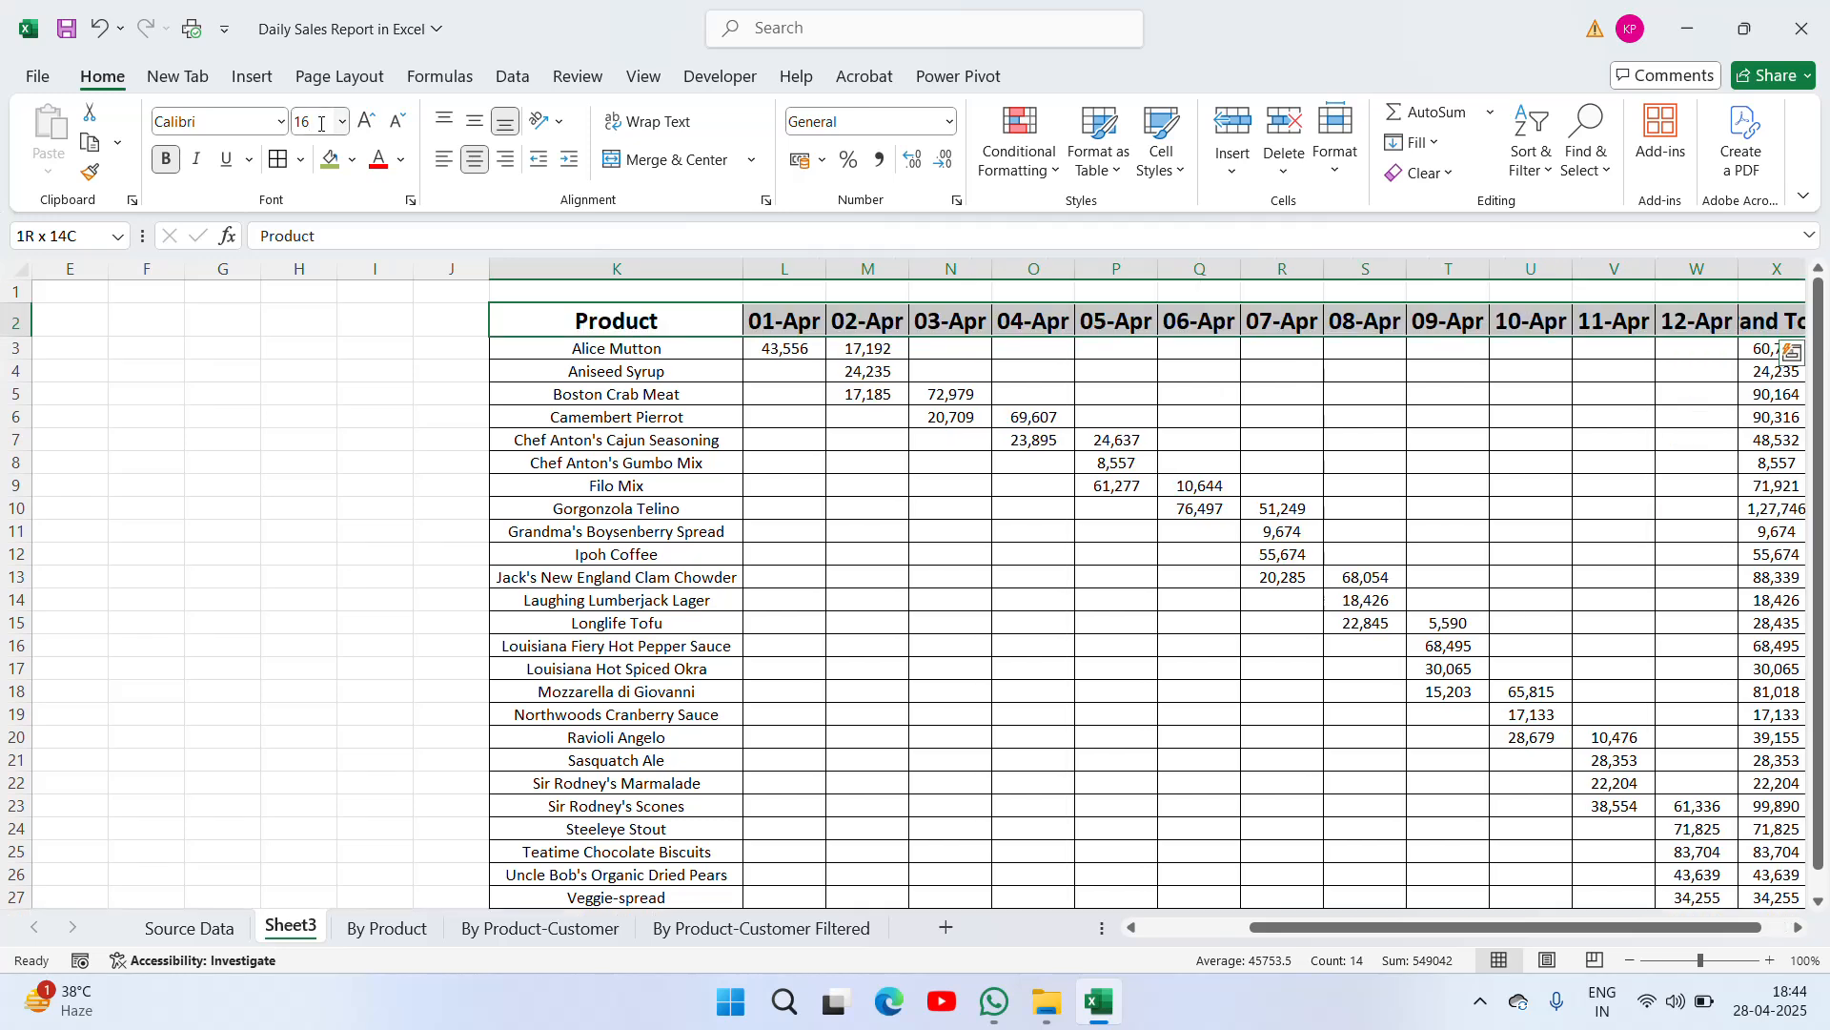
{"action": "left_click", "coordinate": [670, 380]}
{"action": "key", "text": "Up"}
{"action": "key", "text": "Up"}
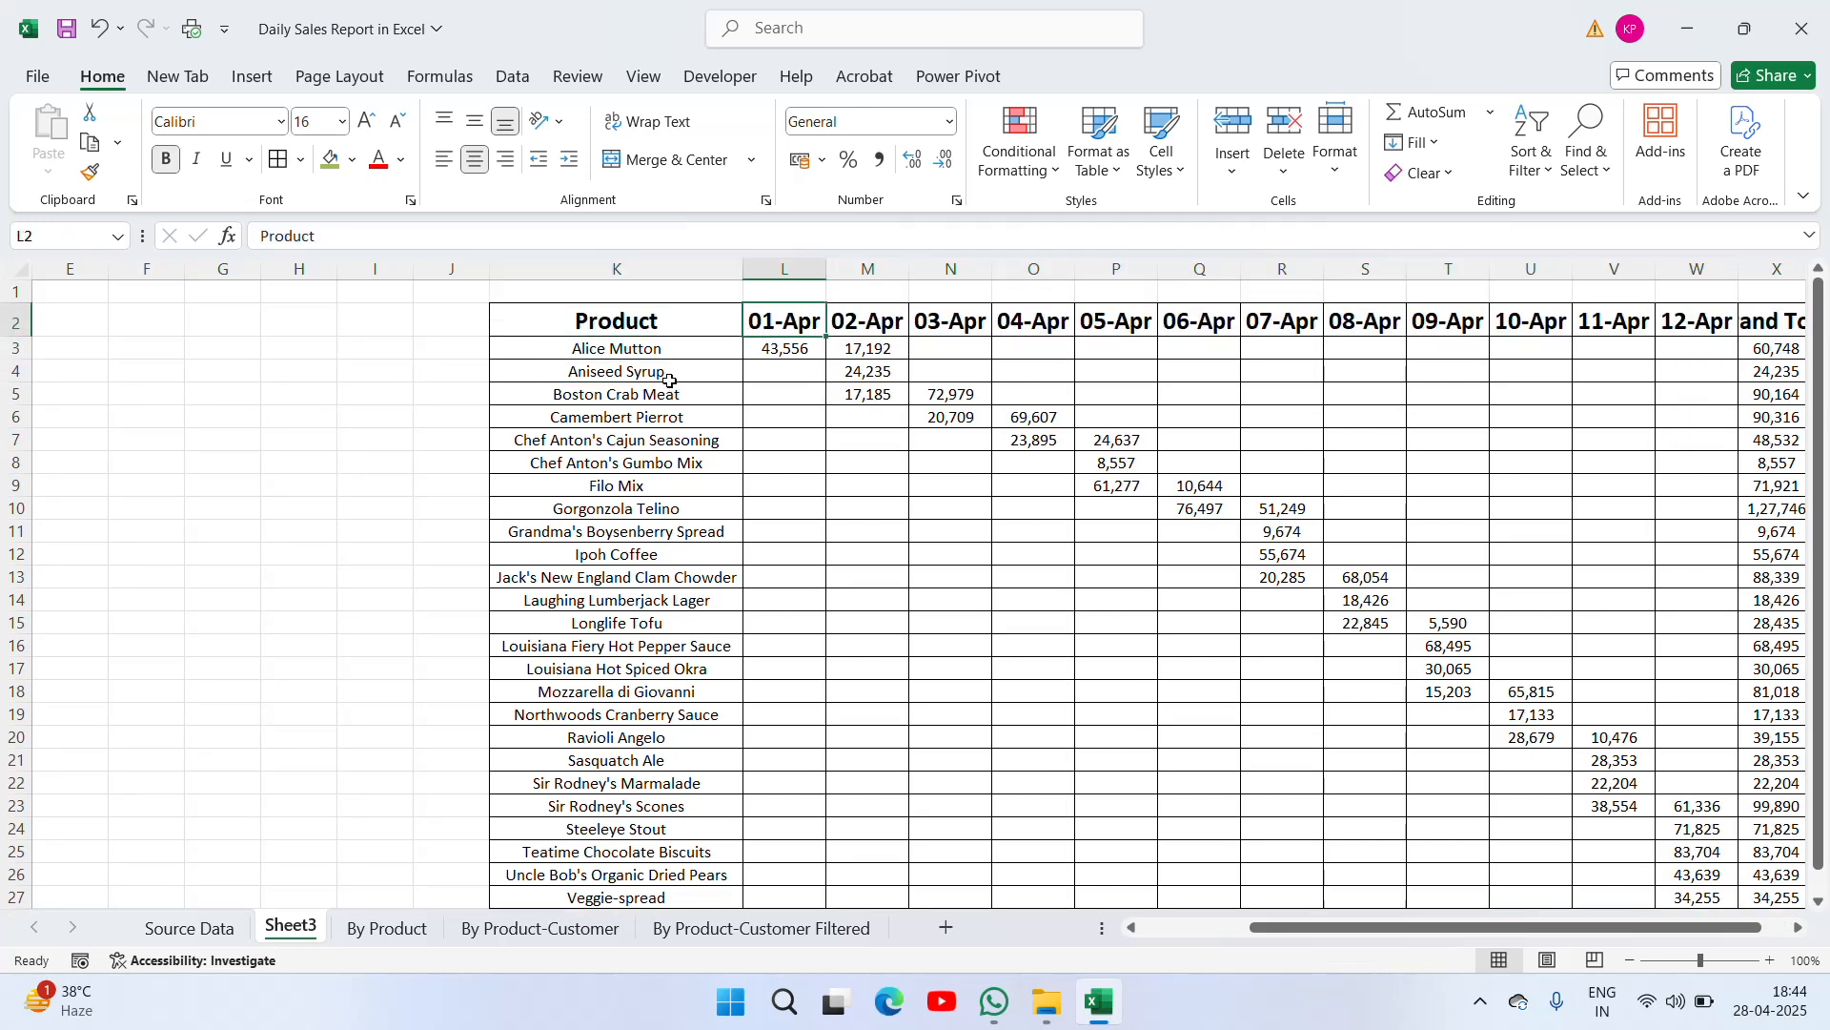
{"action": "key", "text": "Right"}
{"action": "key", "text": "Right"}
{"action": "key", "text": "Left"}
{"action": "key", "text": "Left"}
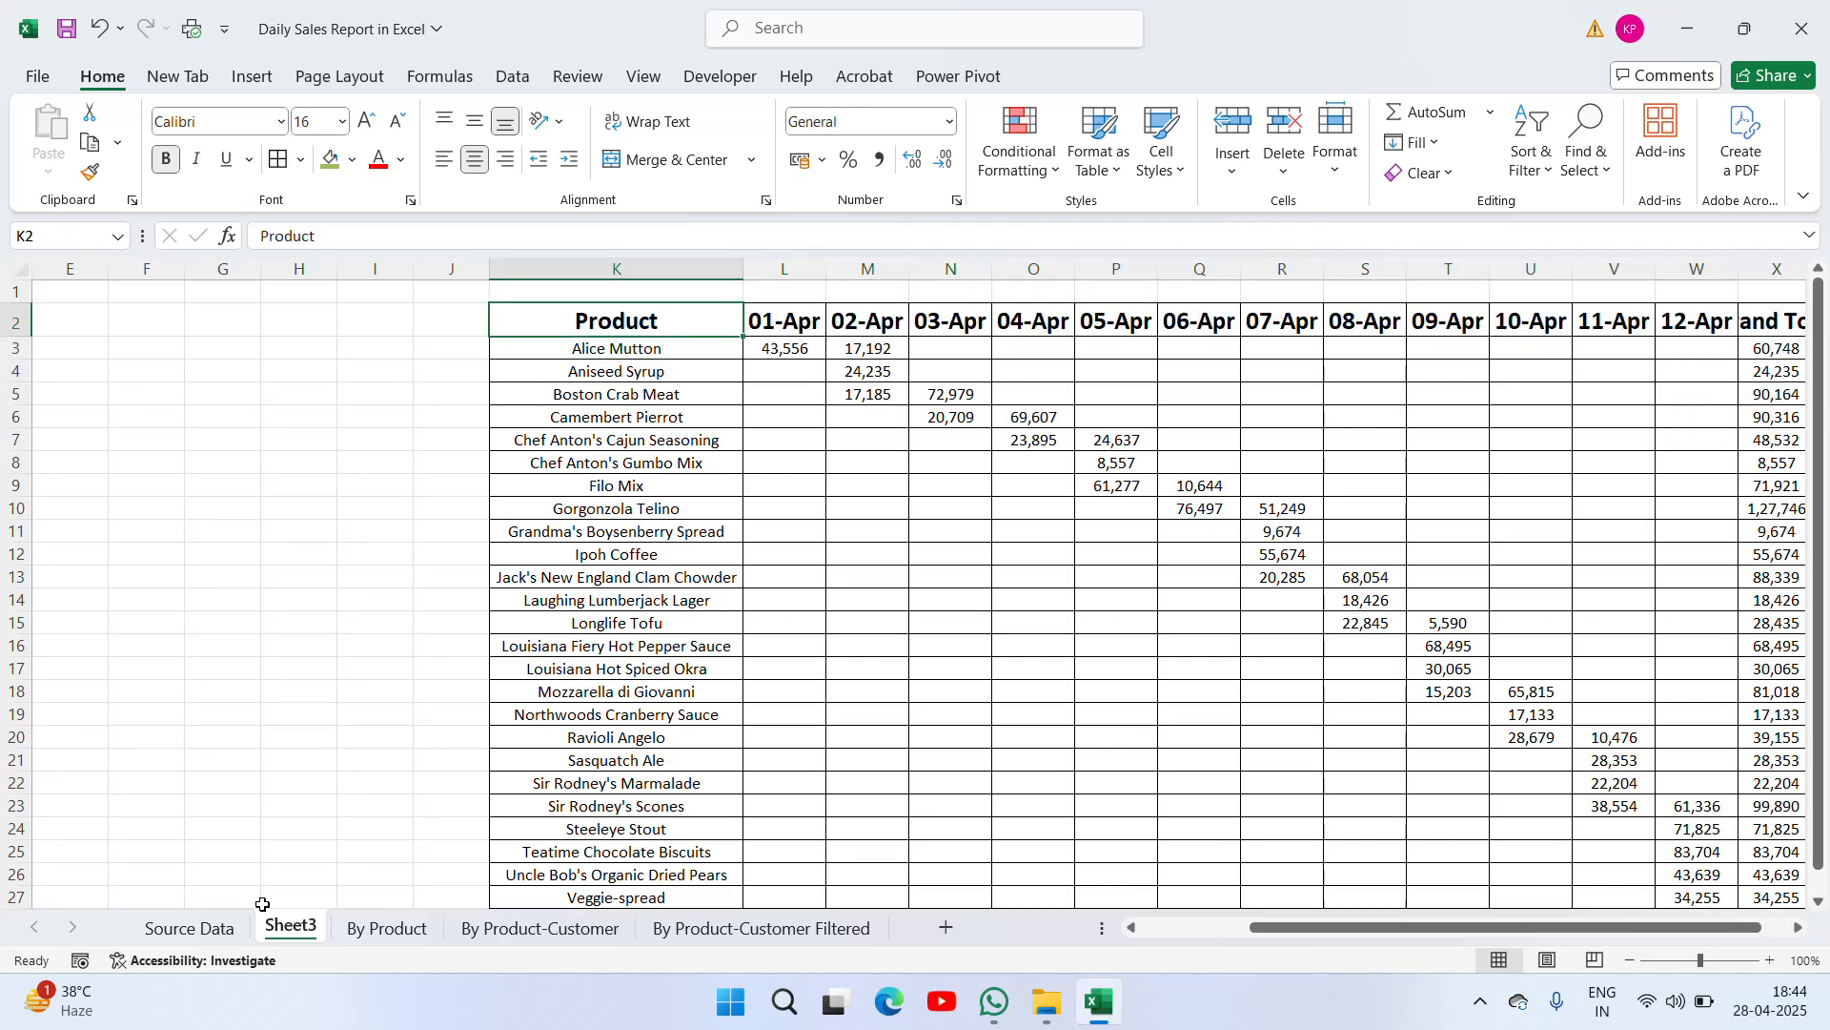
Delete the PivotTable's columns L to Y from the Source Data sheet
{"action": "left_click", "coordinate": [187, 943]}
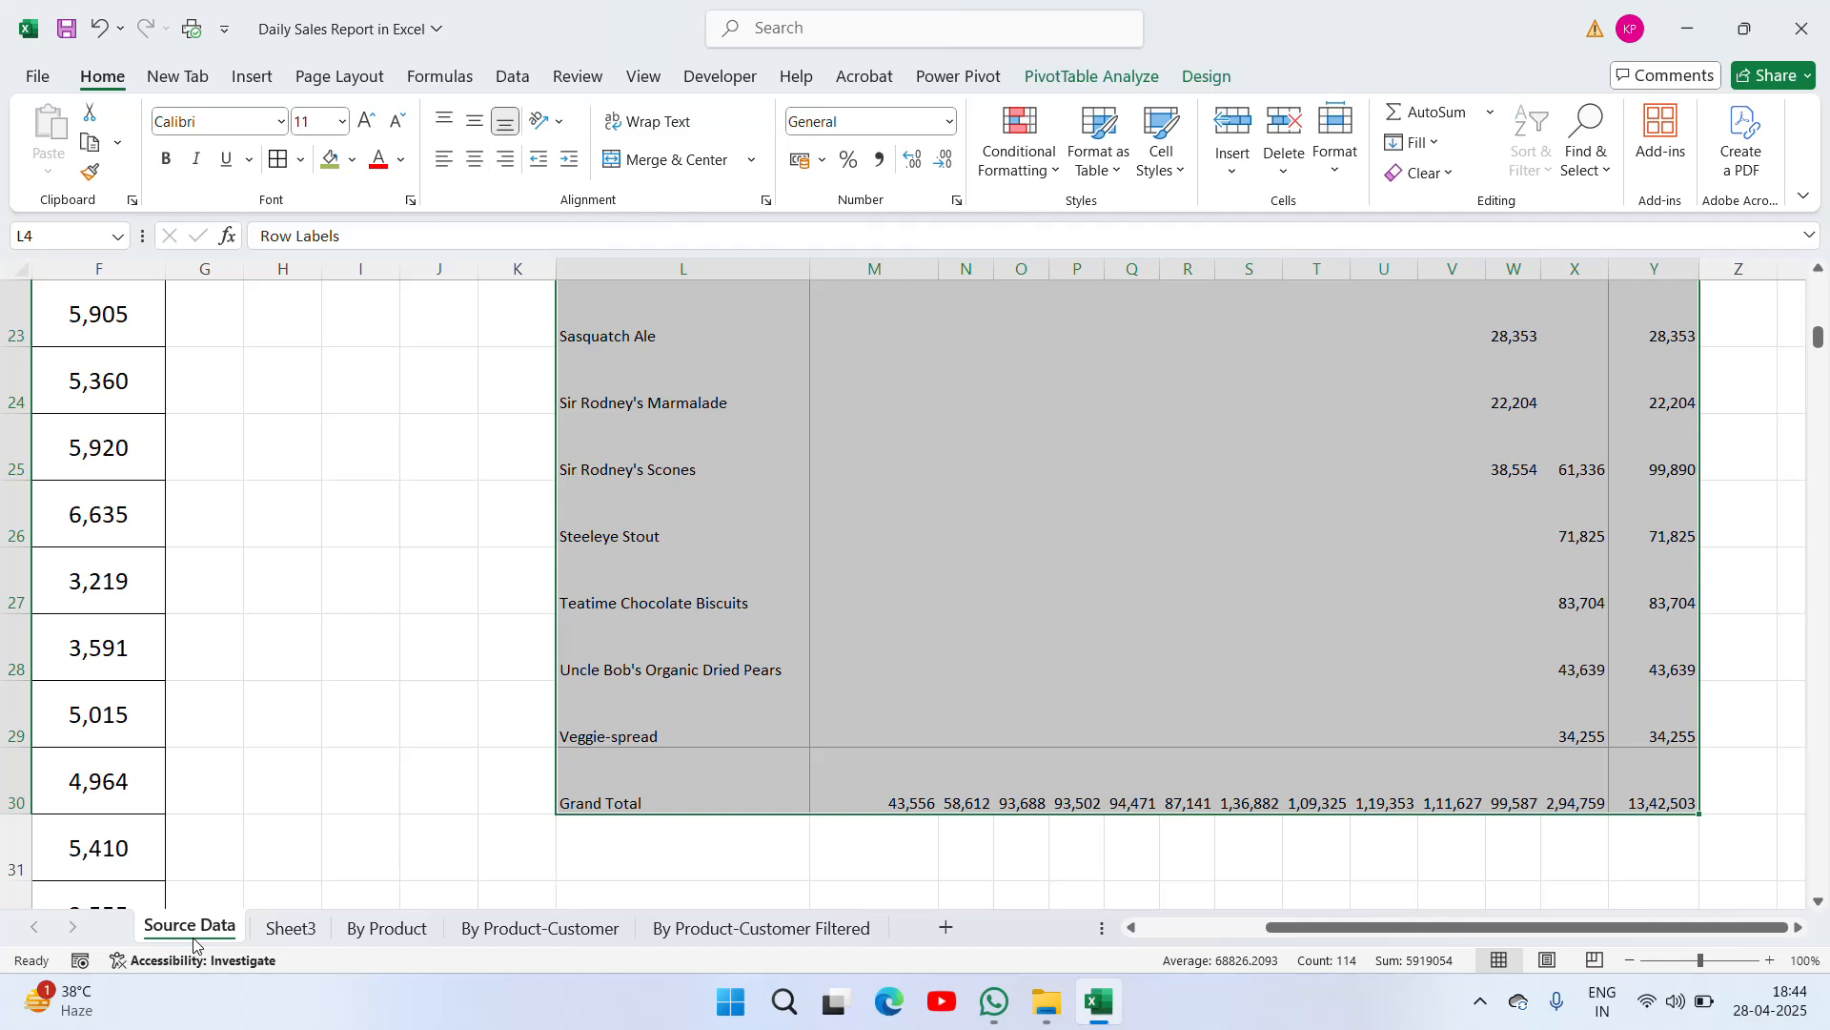
{"action": "left_click", "coordinate": [496, 711]}
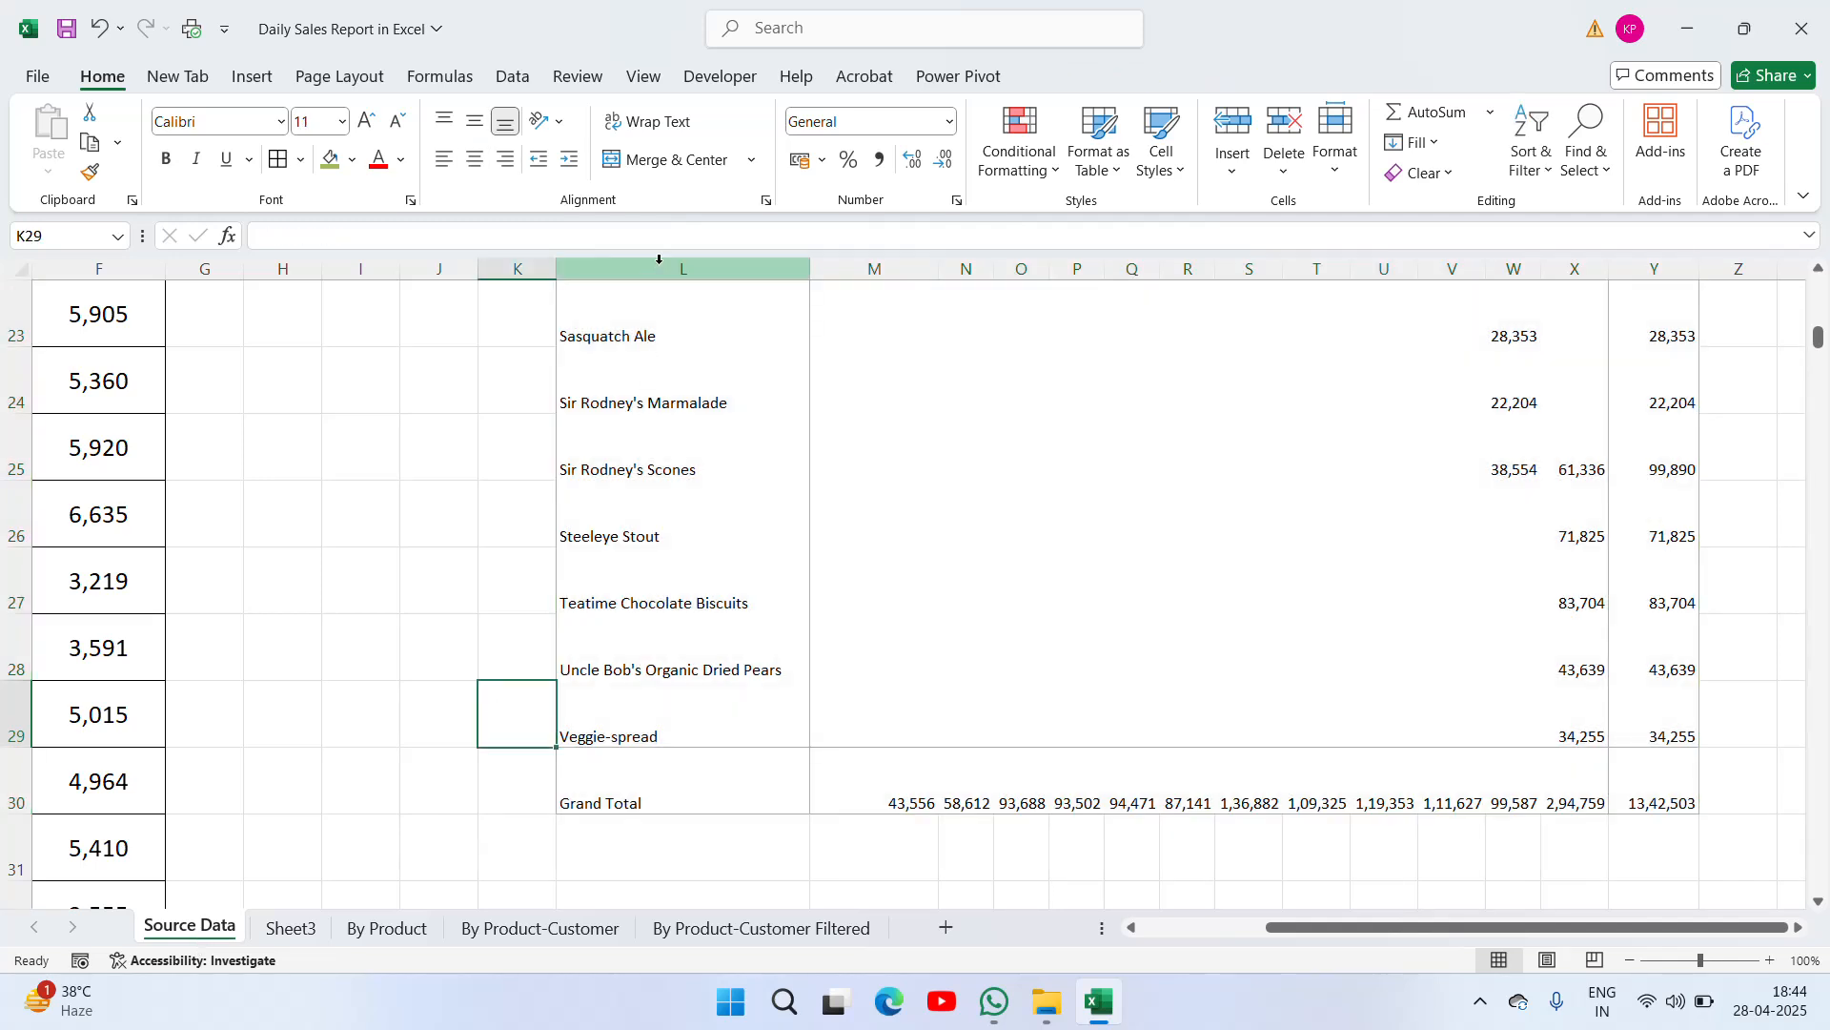
{"action": "left_click_drag", "start_coordinate": [668, 268], "coordinate": [1575, 268]}
{"action": "key", "text": "shift+Right"}
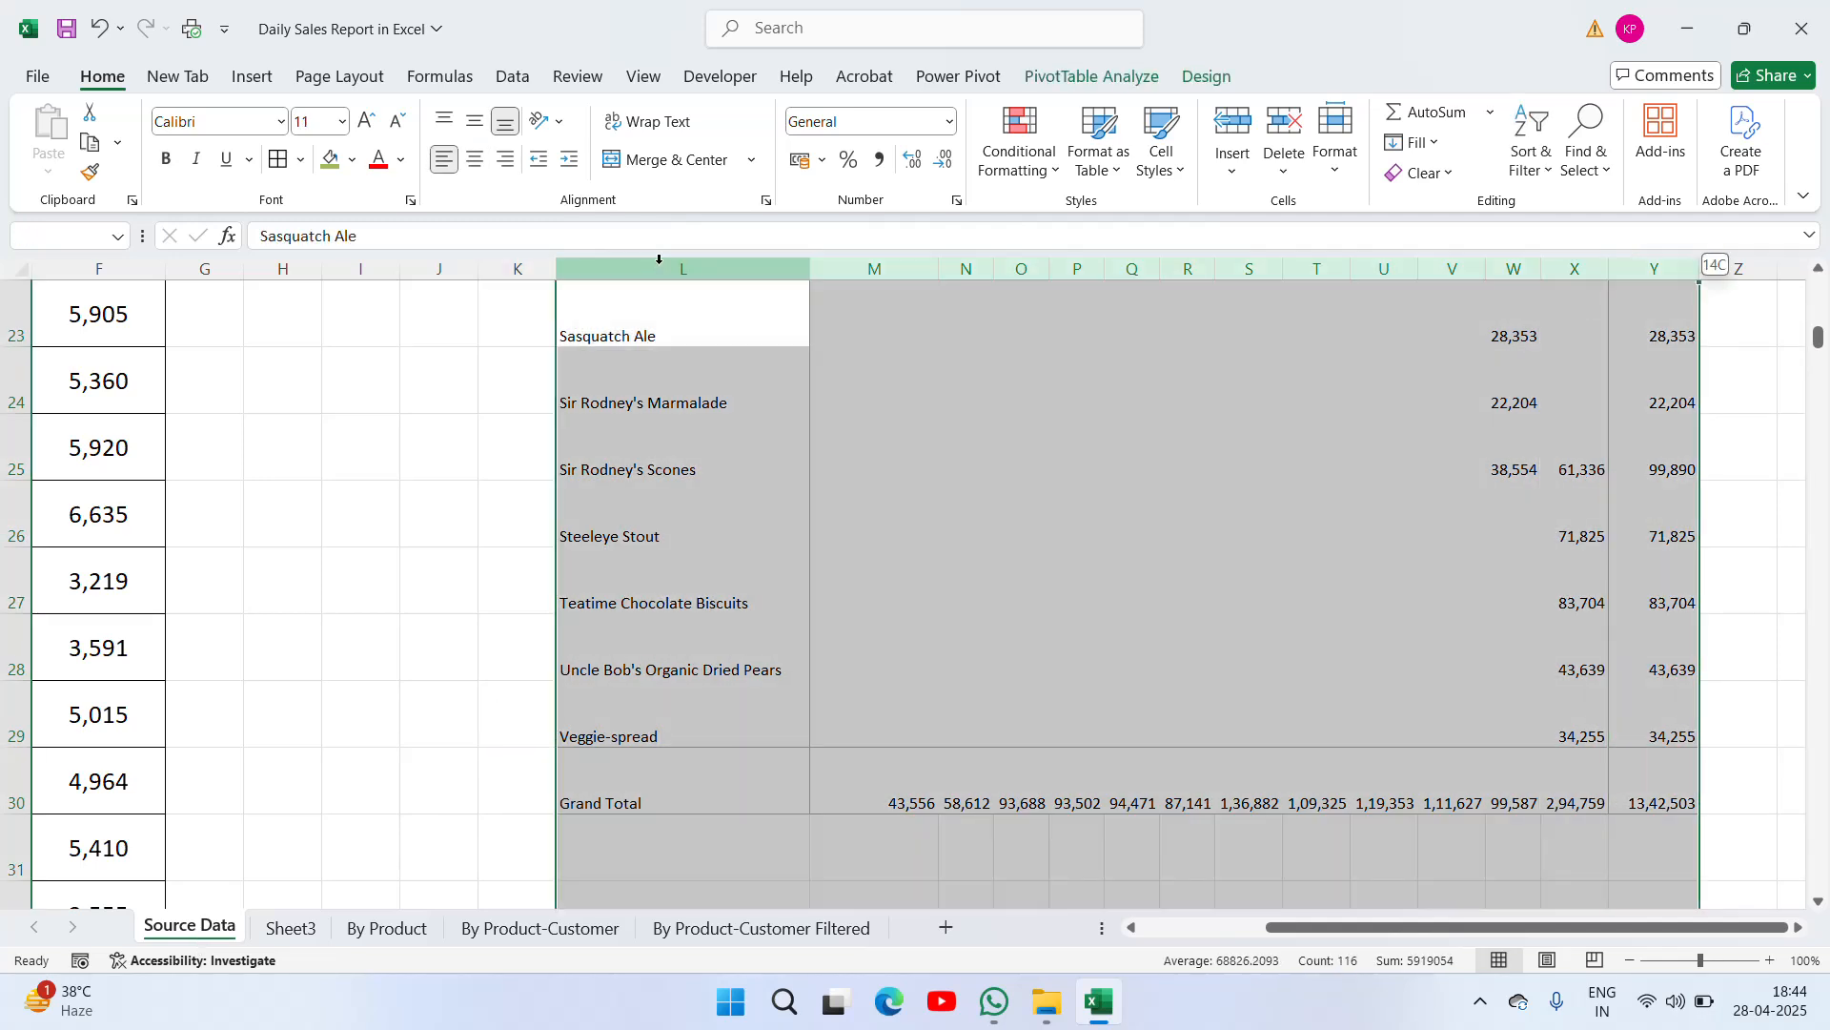
{"action": "key", "text": "ctrl+shift+Right"}
{"action": "key", "text": "ctrl+minus"}
{"action": "key", "text": "ctrl+Left"}
{"action": "key", "text": "ctrl+Left"}
{"action": "key", "text": "ctrl+Left"}
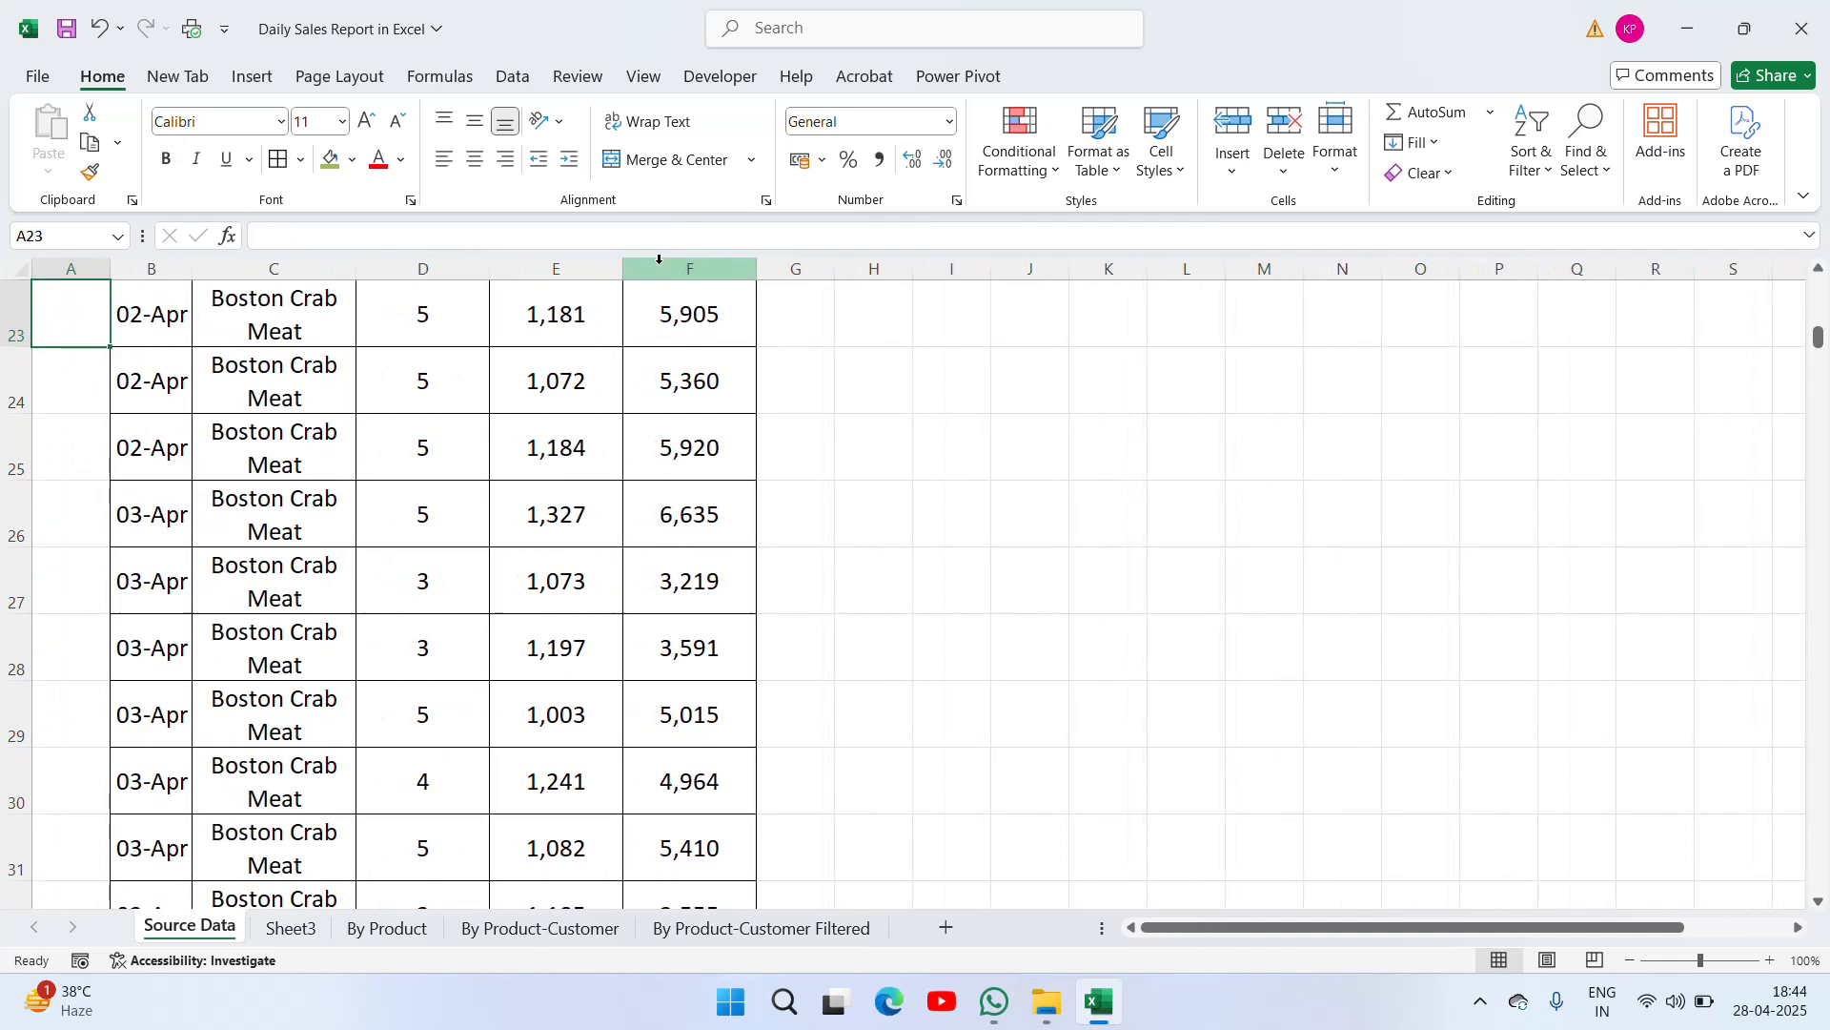
Review the source table's header fields and the first Alice Mutton record on the Source Data sheet
{"action": "key", "text": "ctrl+Up"}
{"action": "key", "text": "Down"}
{"action": "key", "text": "Down"}
{"action": "key", "text": "Right"}
{"action": "key", "text": "Right"}
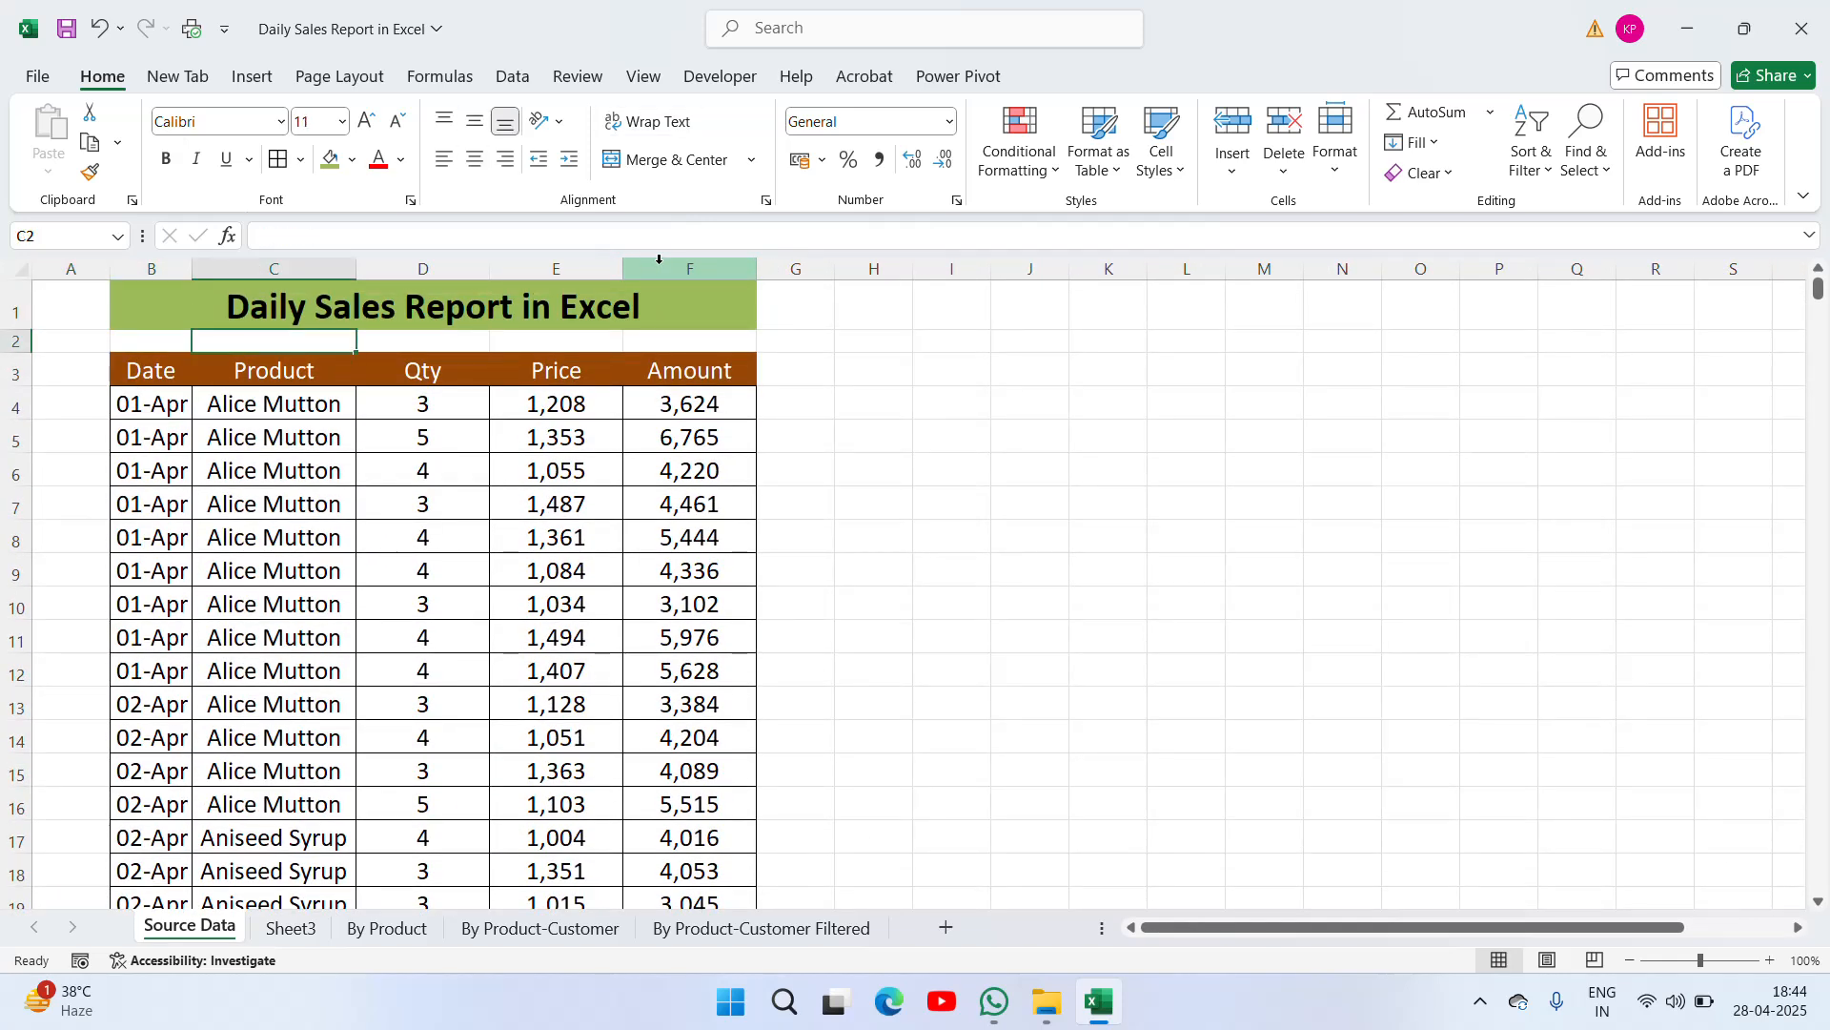
{"action": "key", "text": "Up"}
{"action": "key", "text": "Up"}
{"action": "key", "text": "Down"}
{"action": "key", "text": "Down"}
{"action": "key", "text": "Down"}
{"action": "key", "text": "Up"}
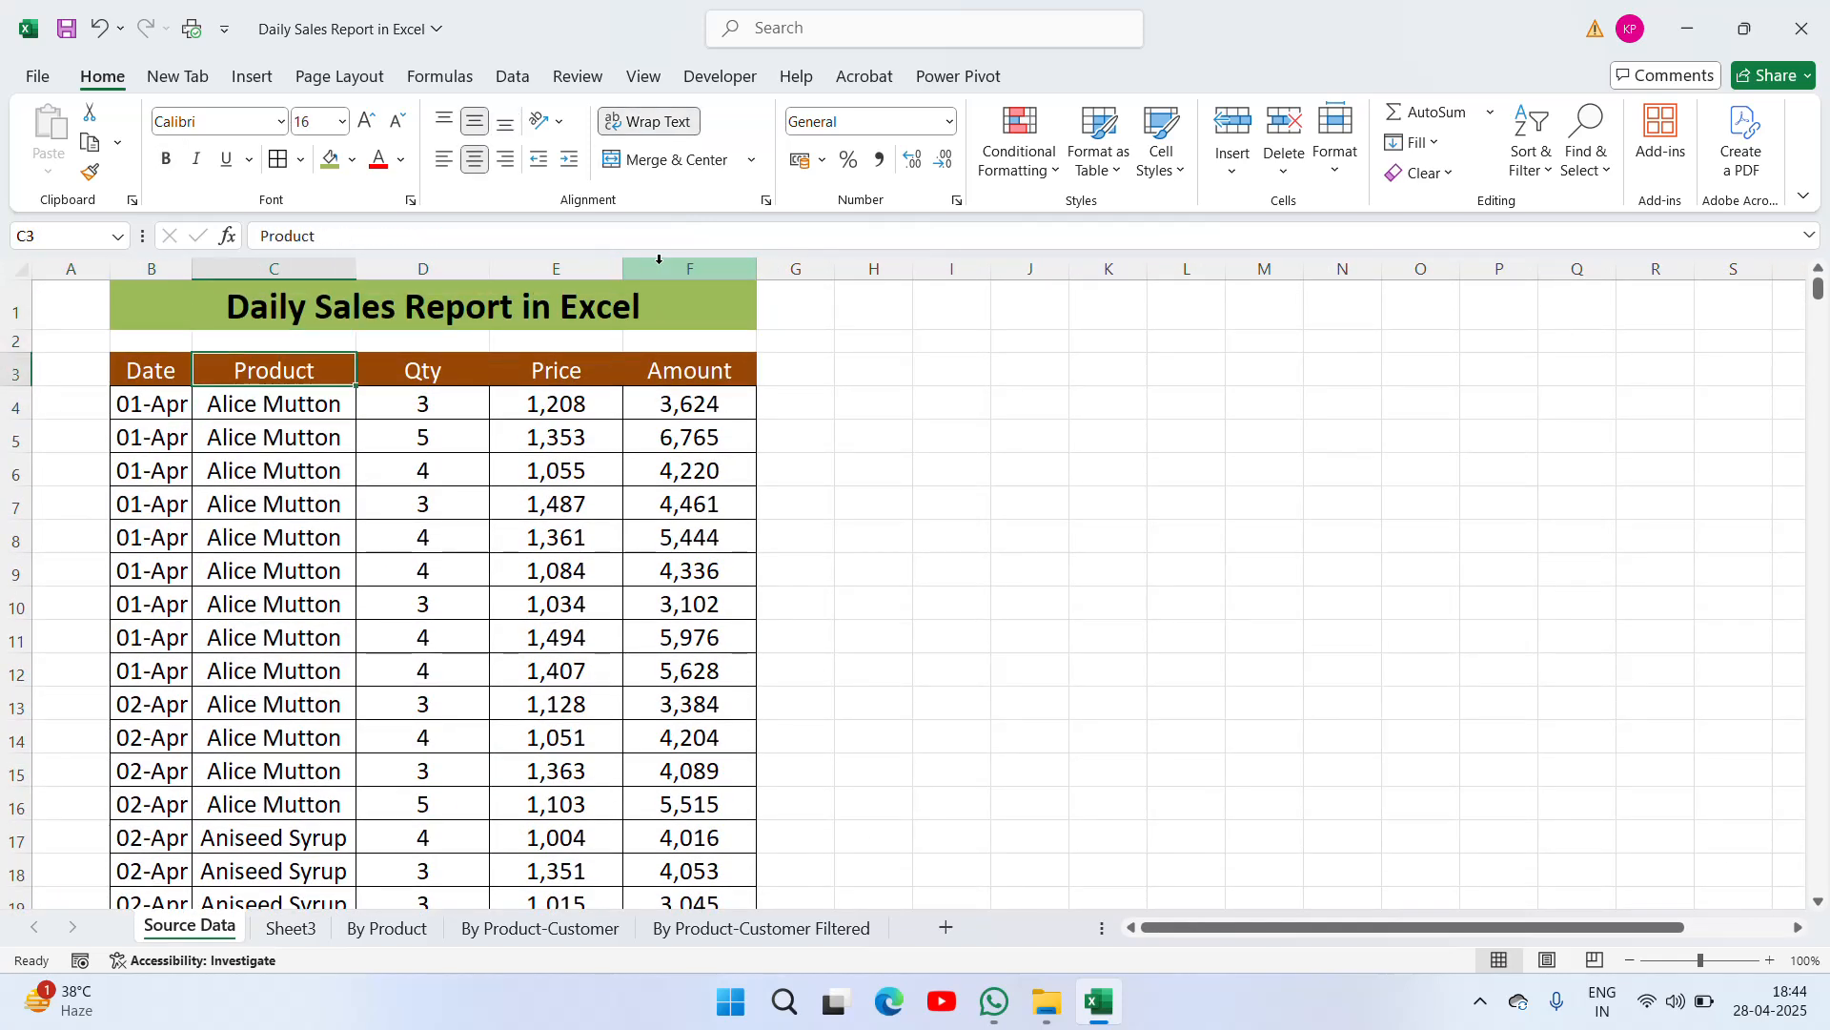
{"action": "key", "text": "Left"}
{"action": "key", "text": "Right"}
{"action": "key", "text": "Down"}
{"action": "key", "text": "Right"}
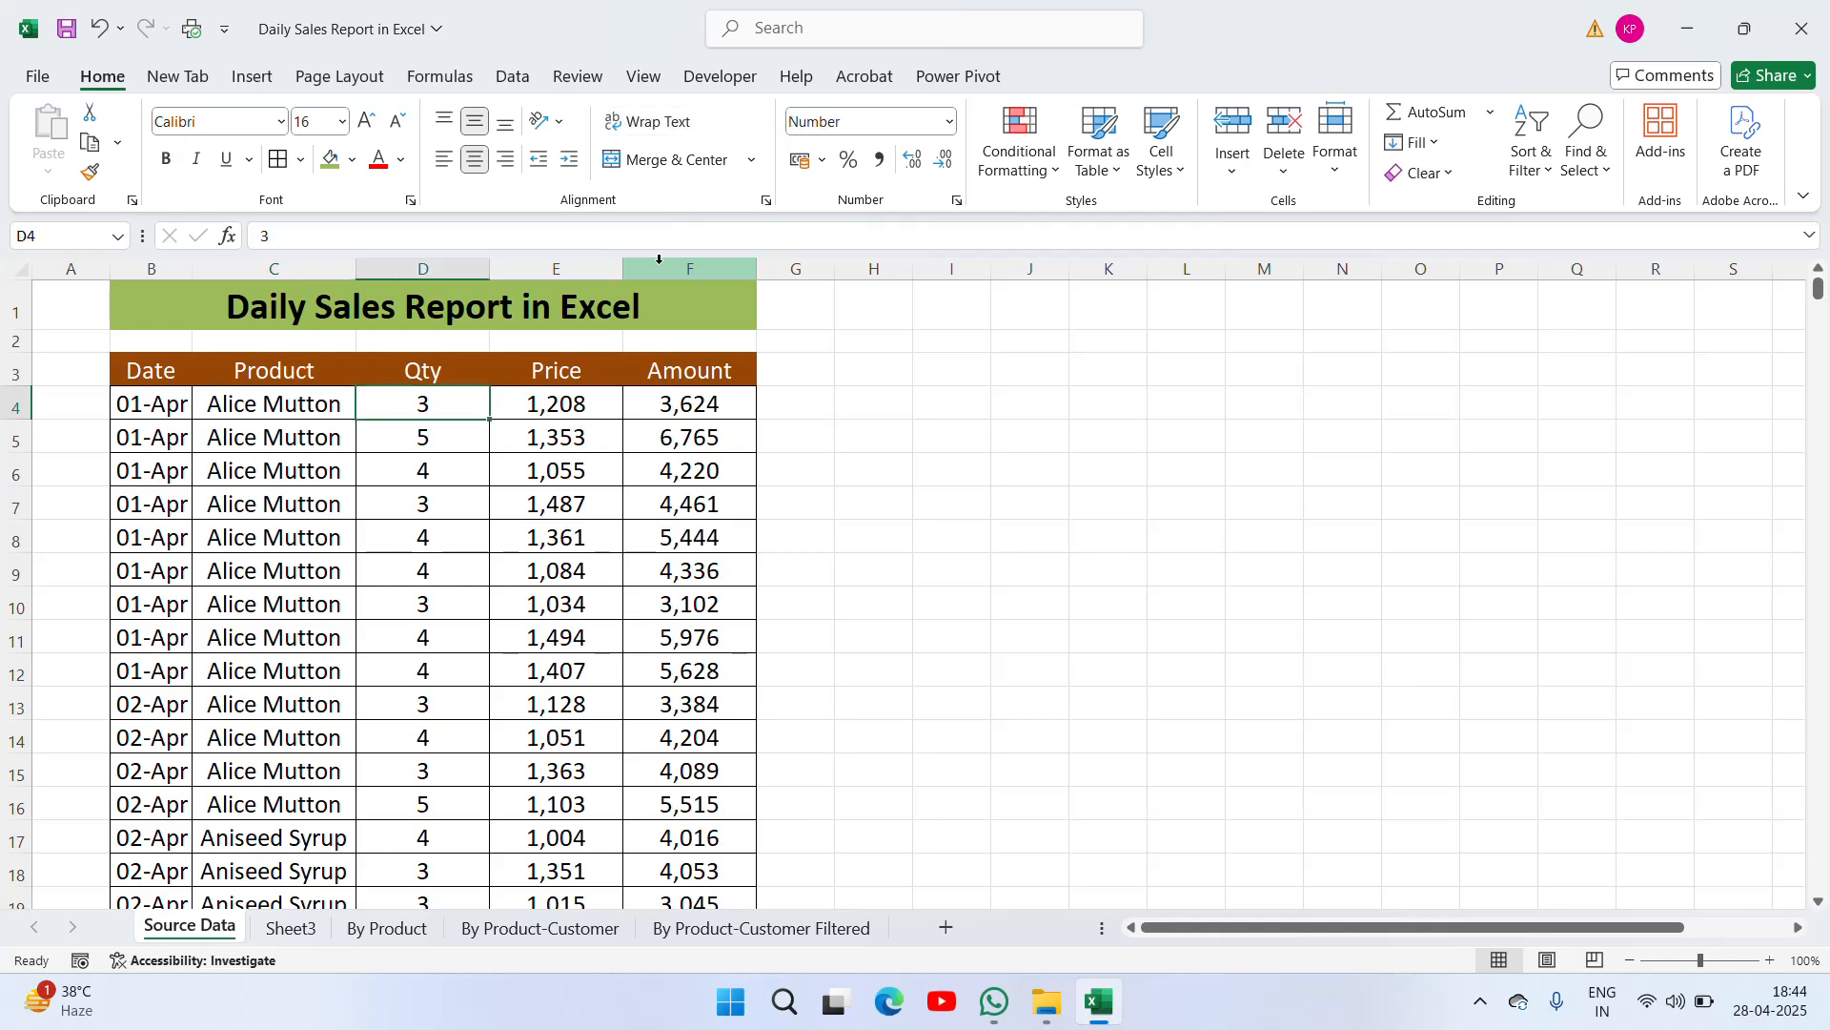
{"action": "key", "text": "Right"}
{"action": "key", "text": "Right"}
{"action": "key", "text": "Left"}
{"action": "key", "text": "Left"}
{"action": "key", "text": "Left"}
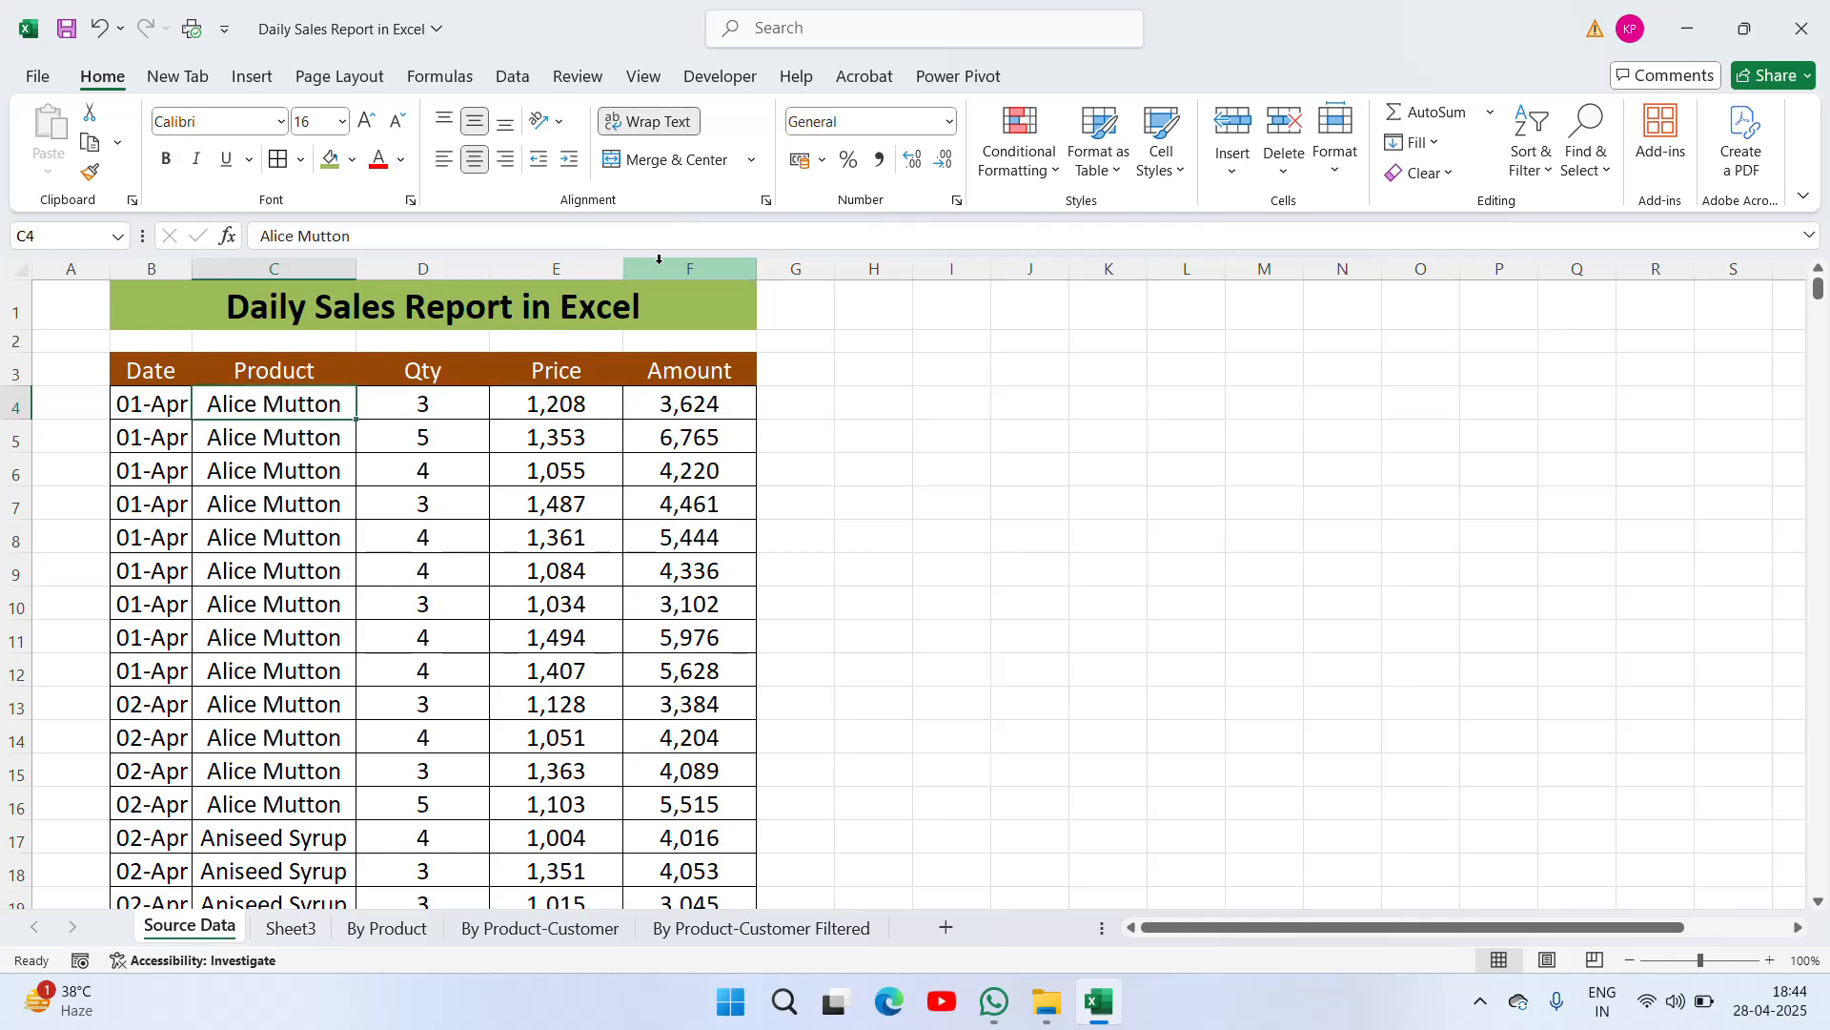
Inspect the source table's Product column down to its last record and return to the first row
{"action": "key", "text": "Down"}
{"action": "key", "text": "Down"}
{"action": "key", "text": "ctrl+Down"}
{"action": "key", "text": "Down"}
{"action": "key", "text": "Down"}
{"action": "key", "text": "Up"}
{"action": "key", "text": "Up"}
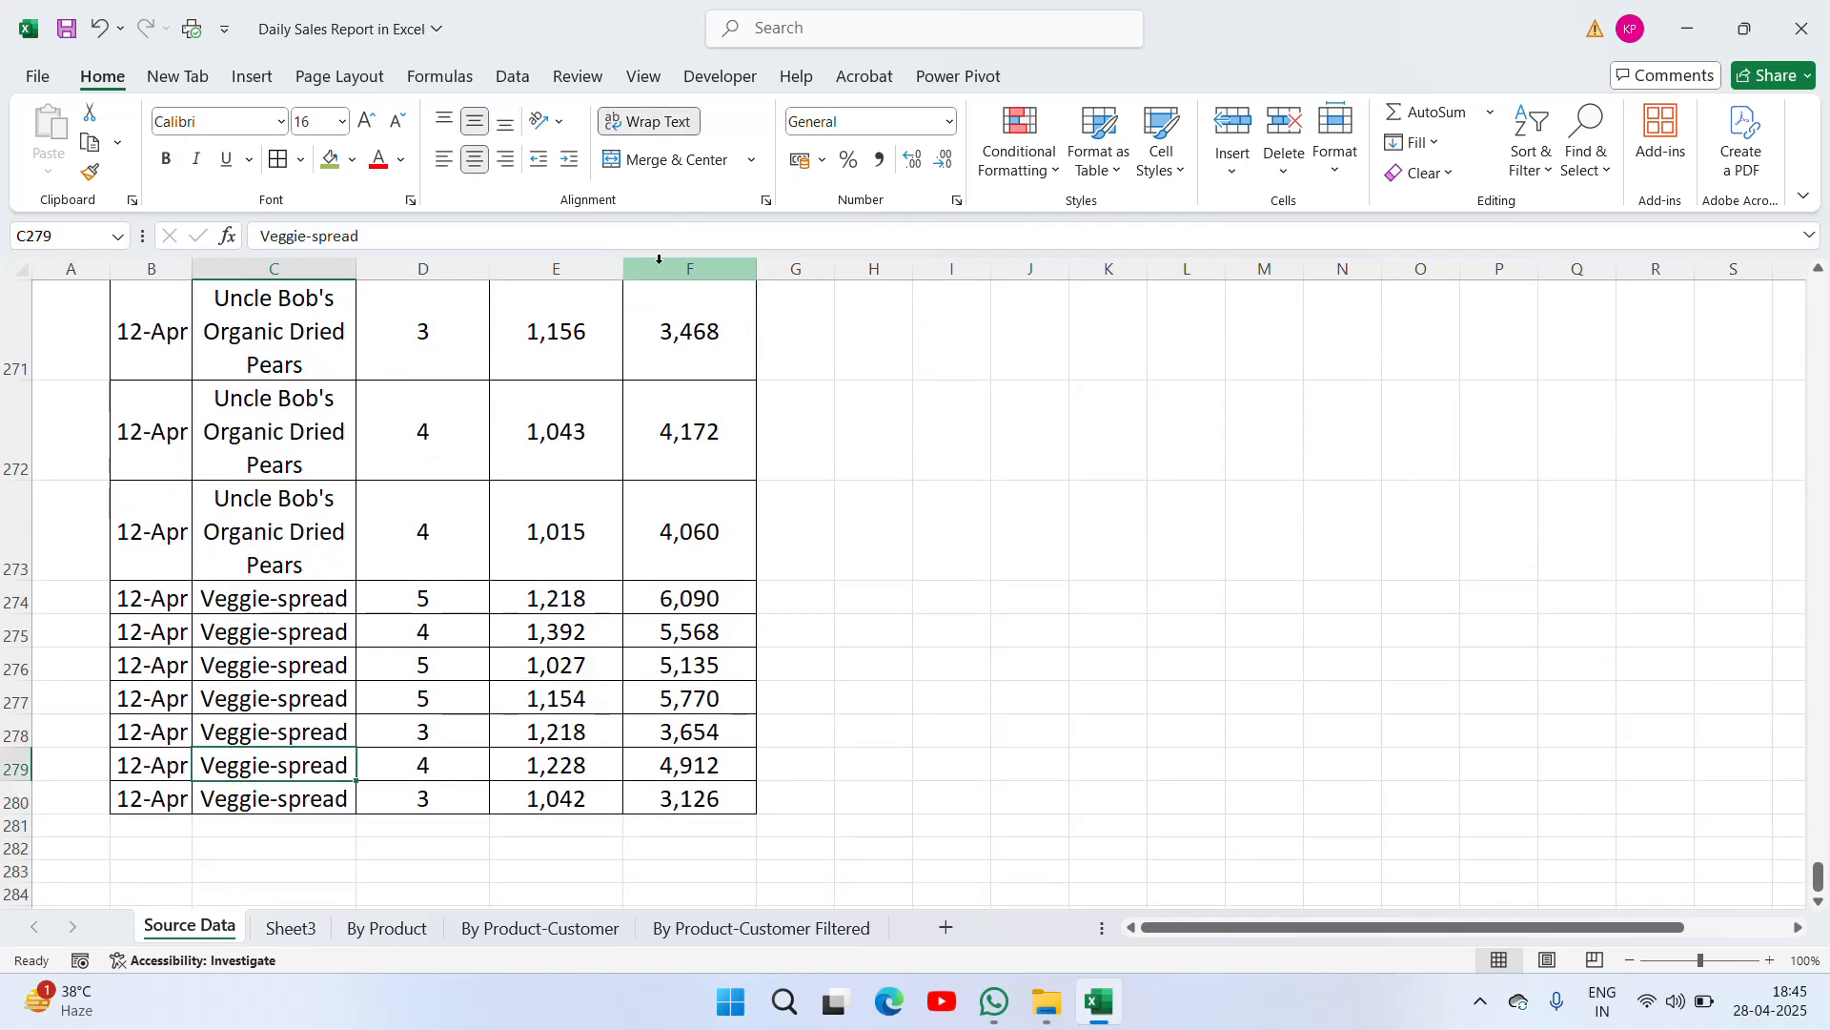
{"action": "key", "text": "ctrl+Up"}
{"action": "key", "text": "Down"}
{"action": "key", "text": "Down"}
{"action": "key", "text": "Down"}
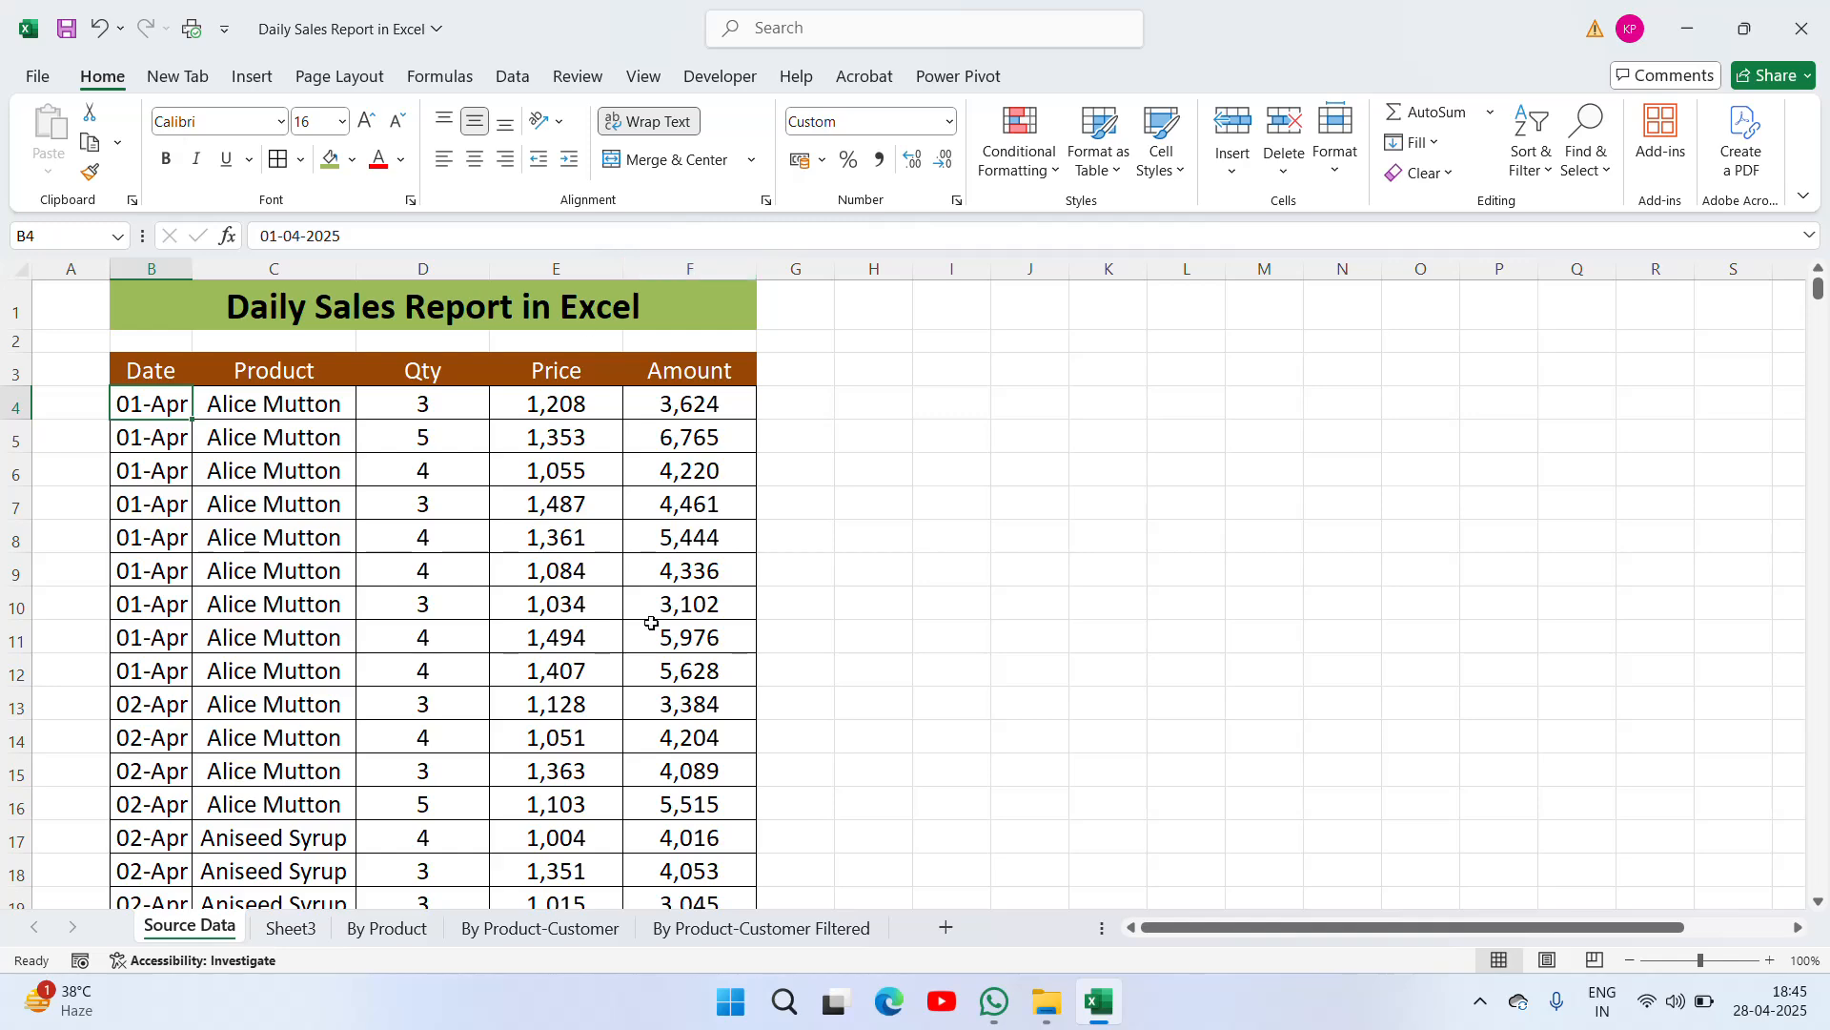
Review the product list in column K of Sheet3 from Alice Mutton to Veggie-spread
{"action": "left_click", "coordinate": [291, 929]}
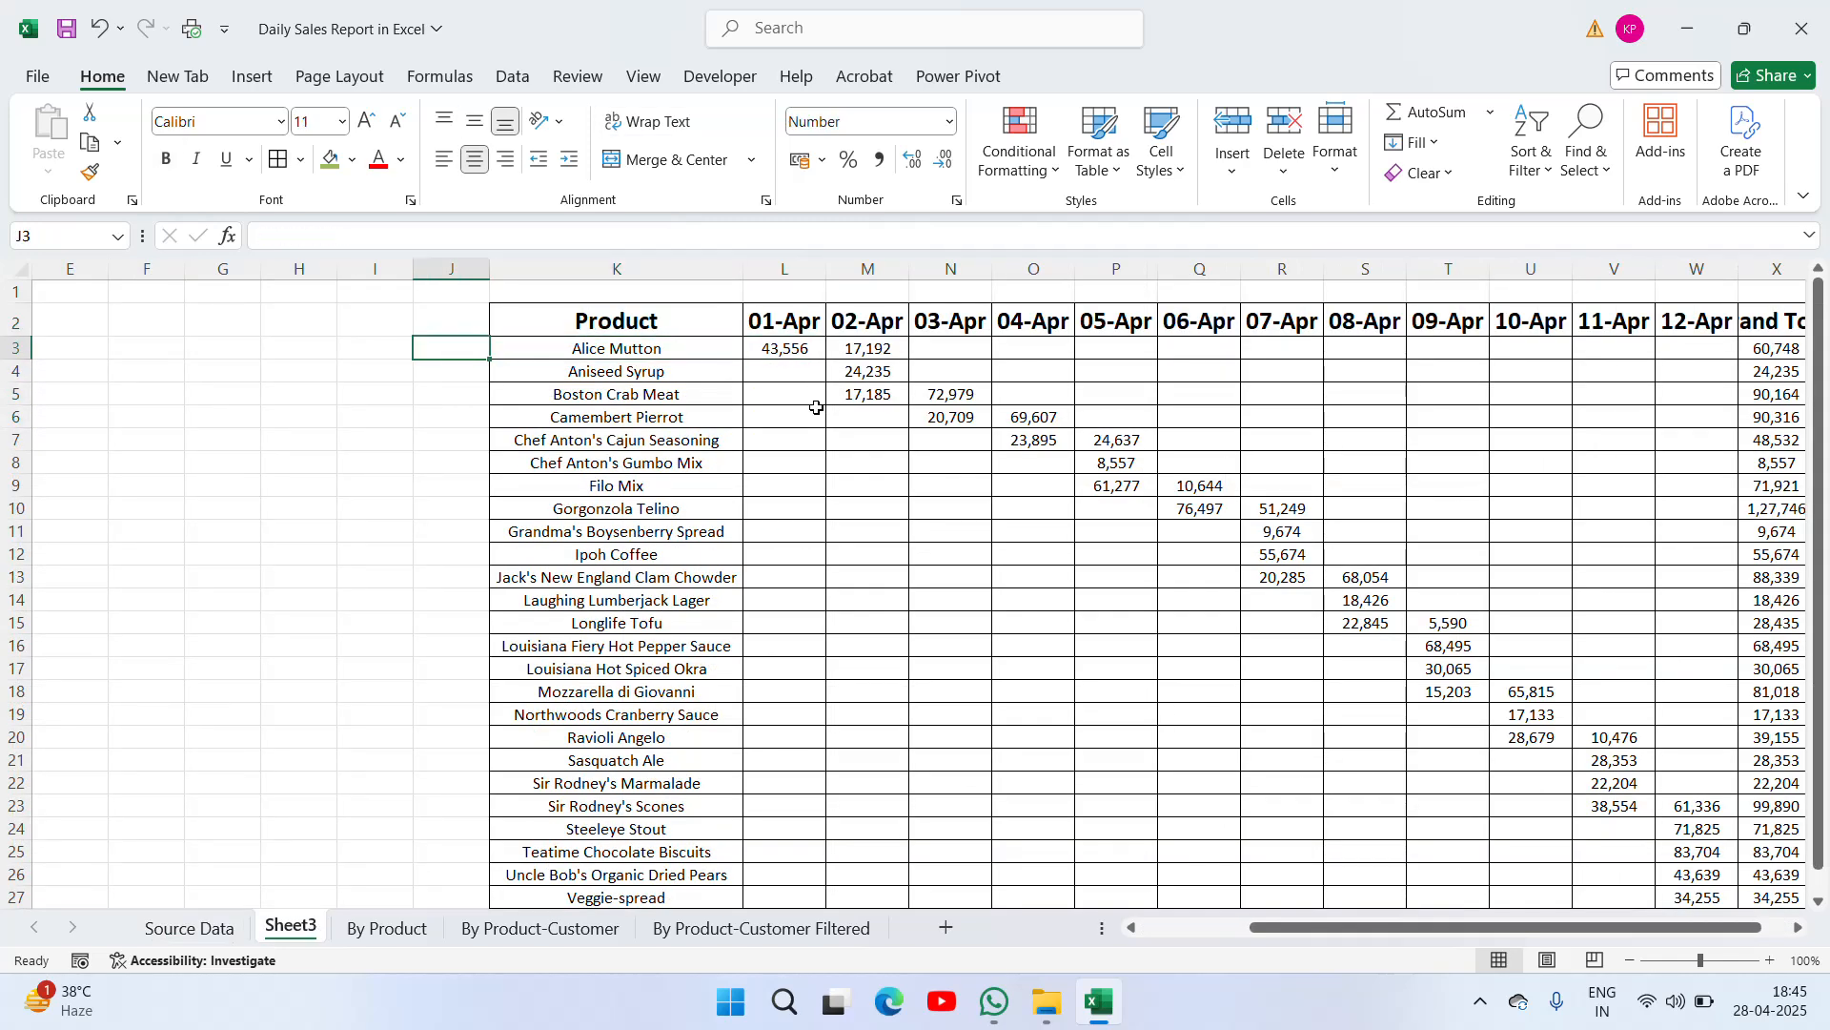
{"action": "key", "text": "Down"}
{"action": "key", "text": "ctrl+shift+Down"}
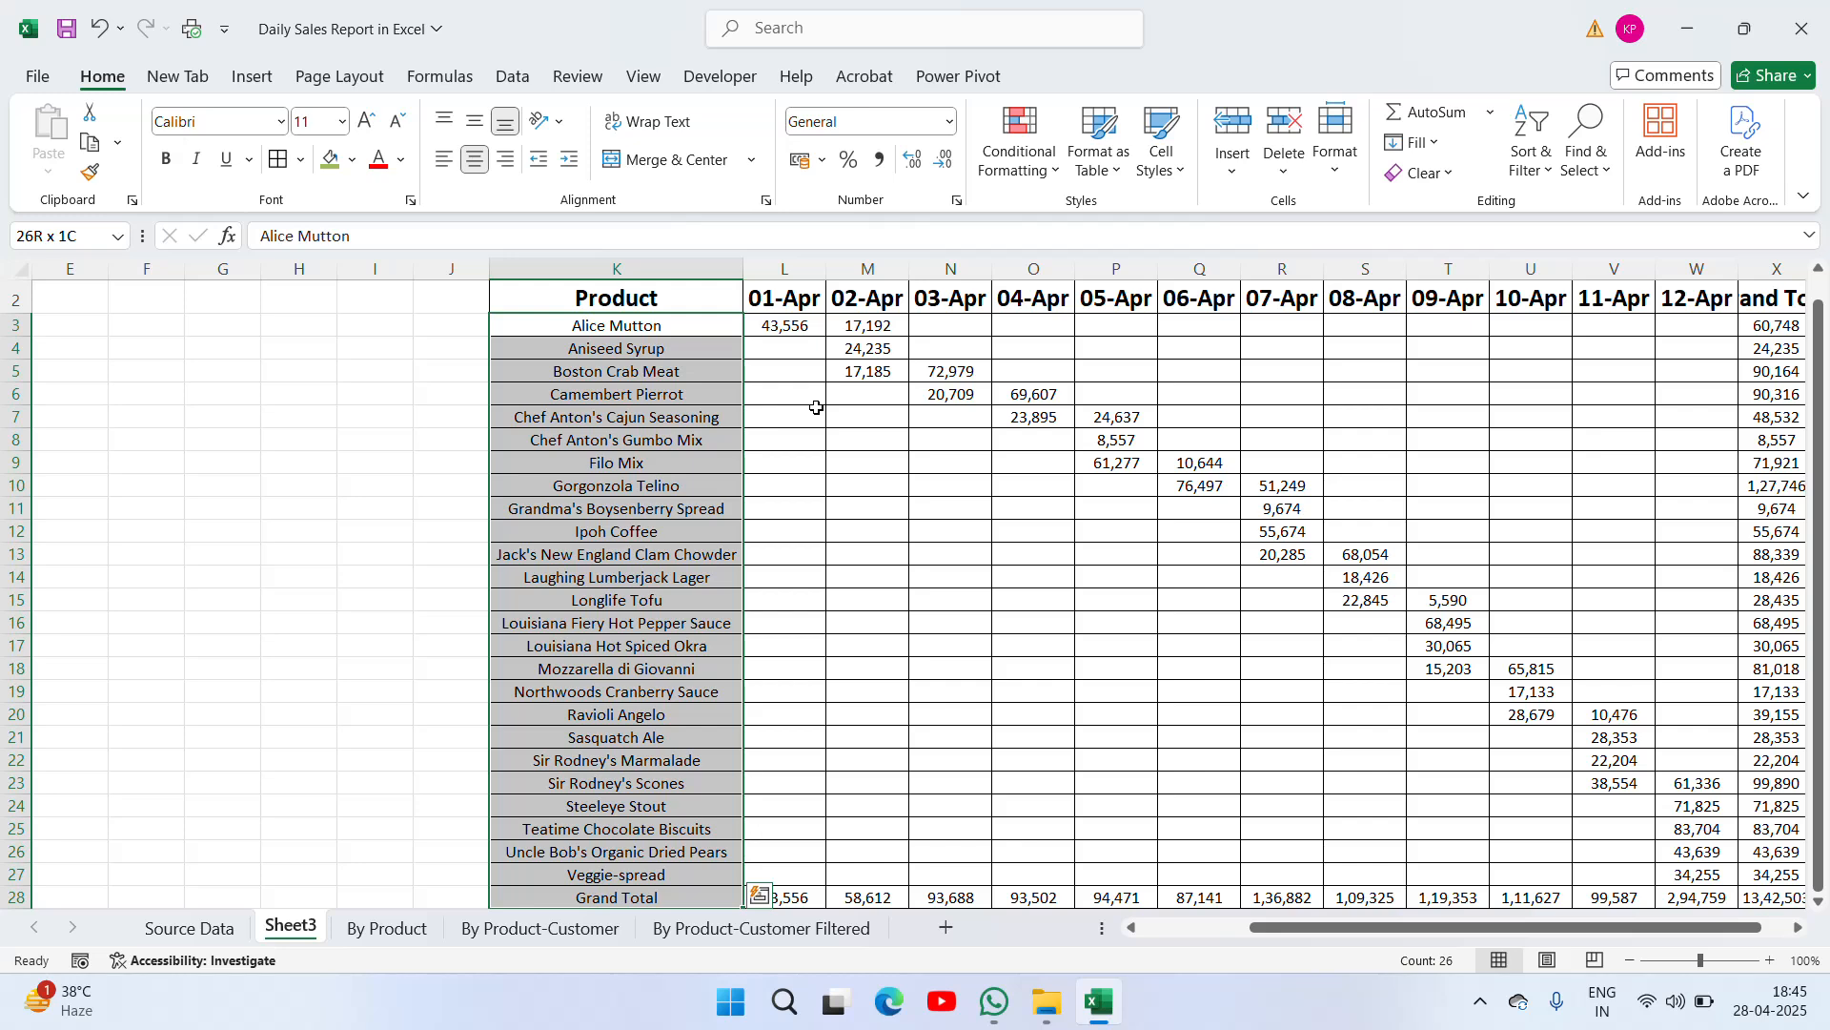
{"action": "key", "text": "Up"}
{"action": "key", "text": "Down"}
{"action": "key", "text": "ctrl+Down"}
{"action": "key", "text": "Down"}
{"action": "key", "text": "Up"}
{"action": "key", "text": "Up"}
{"action": "key", "text": "ctrl+Up"}
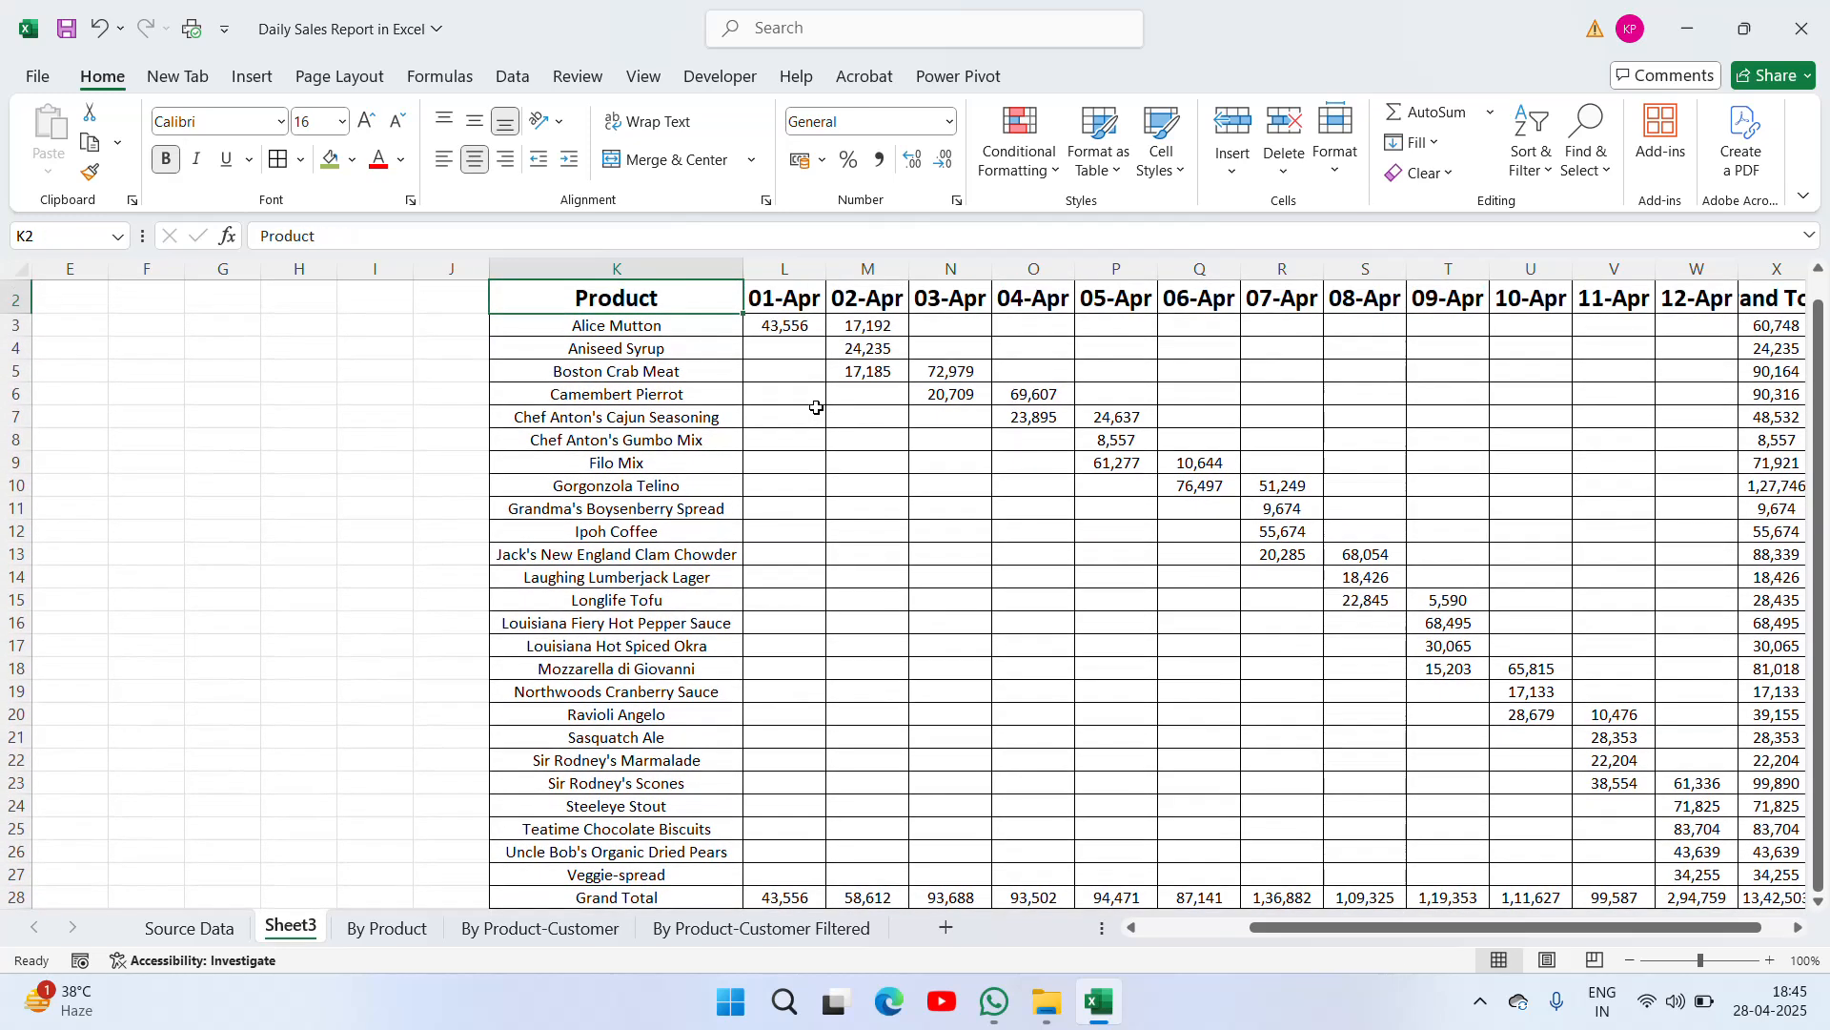
{"action": "key", "text": "Down"}
{"action": "key", "text": "ctrl+shift+Down"}
{"action": "key", "text": "shift+Up"}
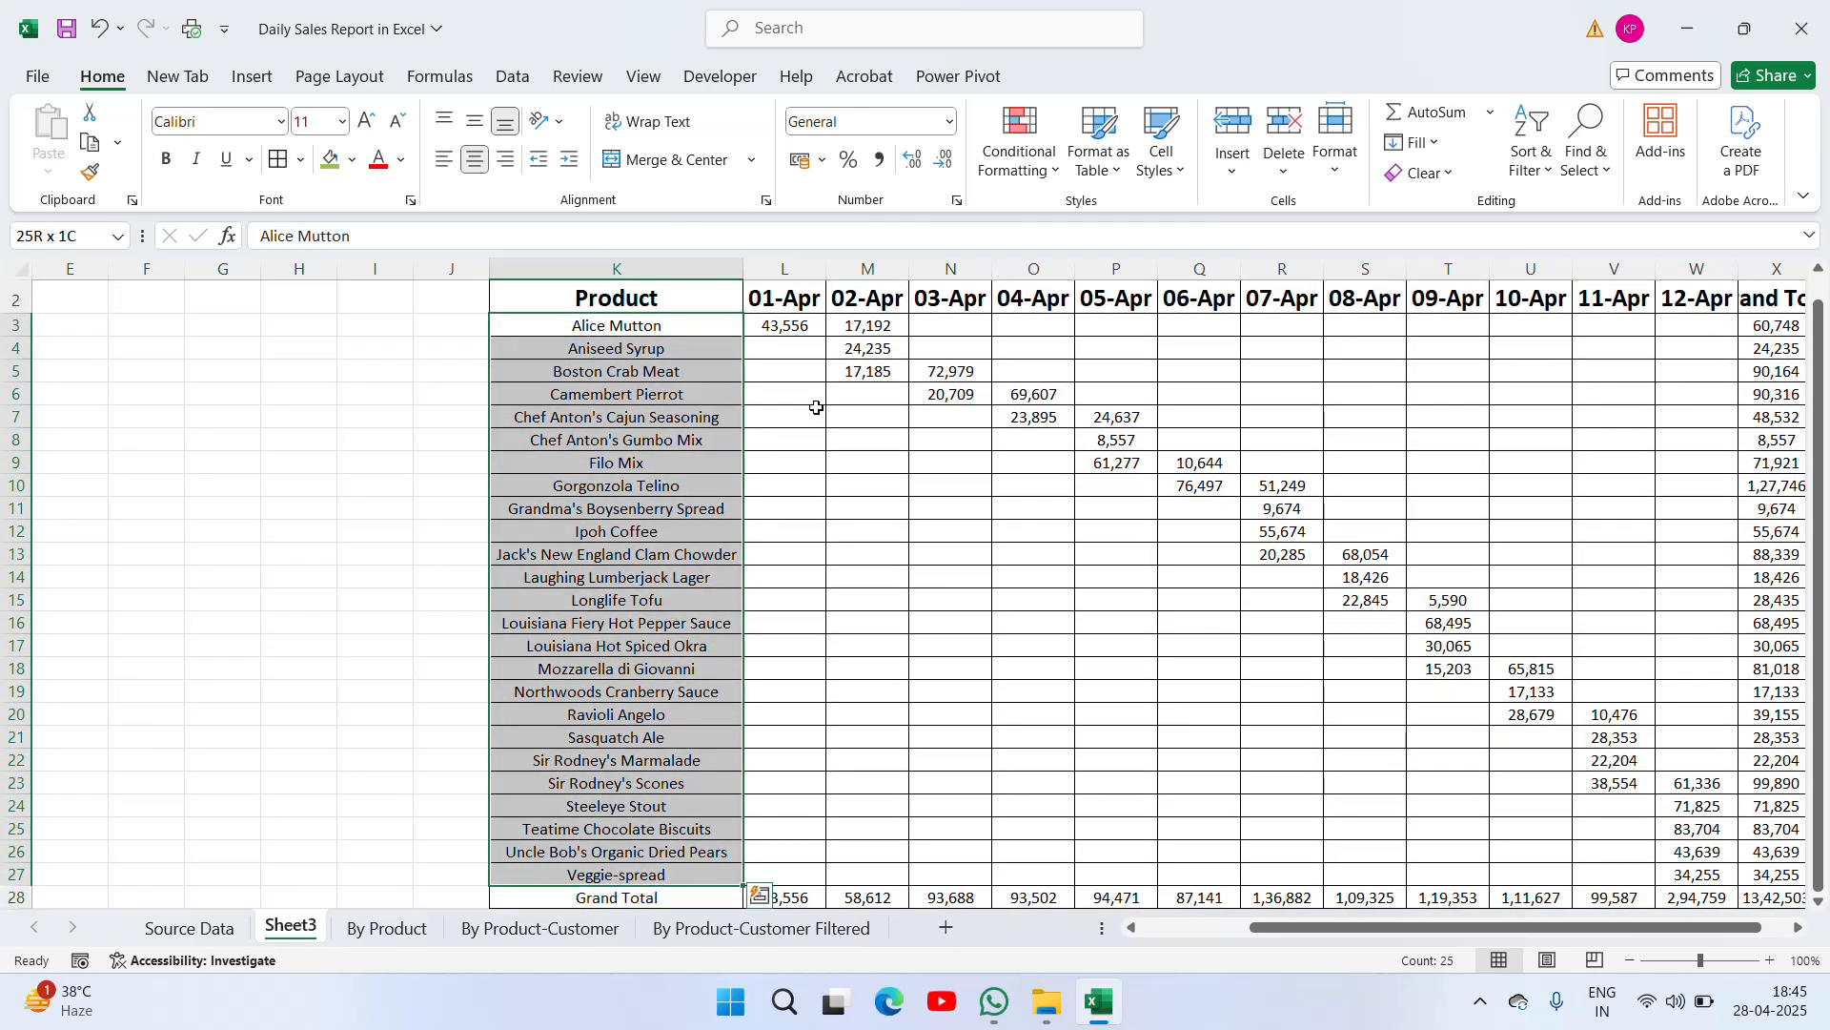
Select all product entries in the Source Data sheet from cell C4 downwards for comparison
{"action": "left_click", "coordinate": [190, 928]}
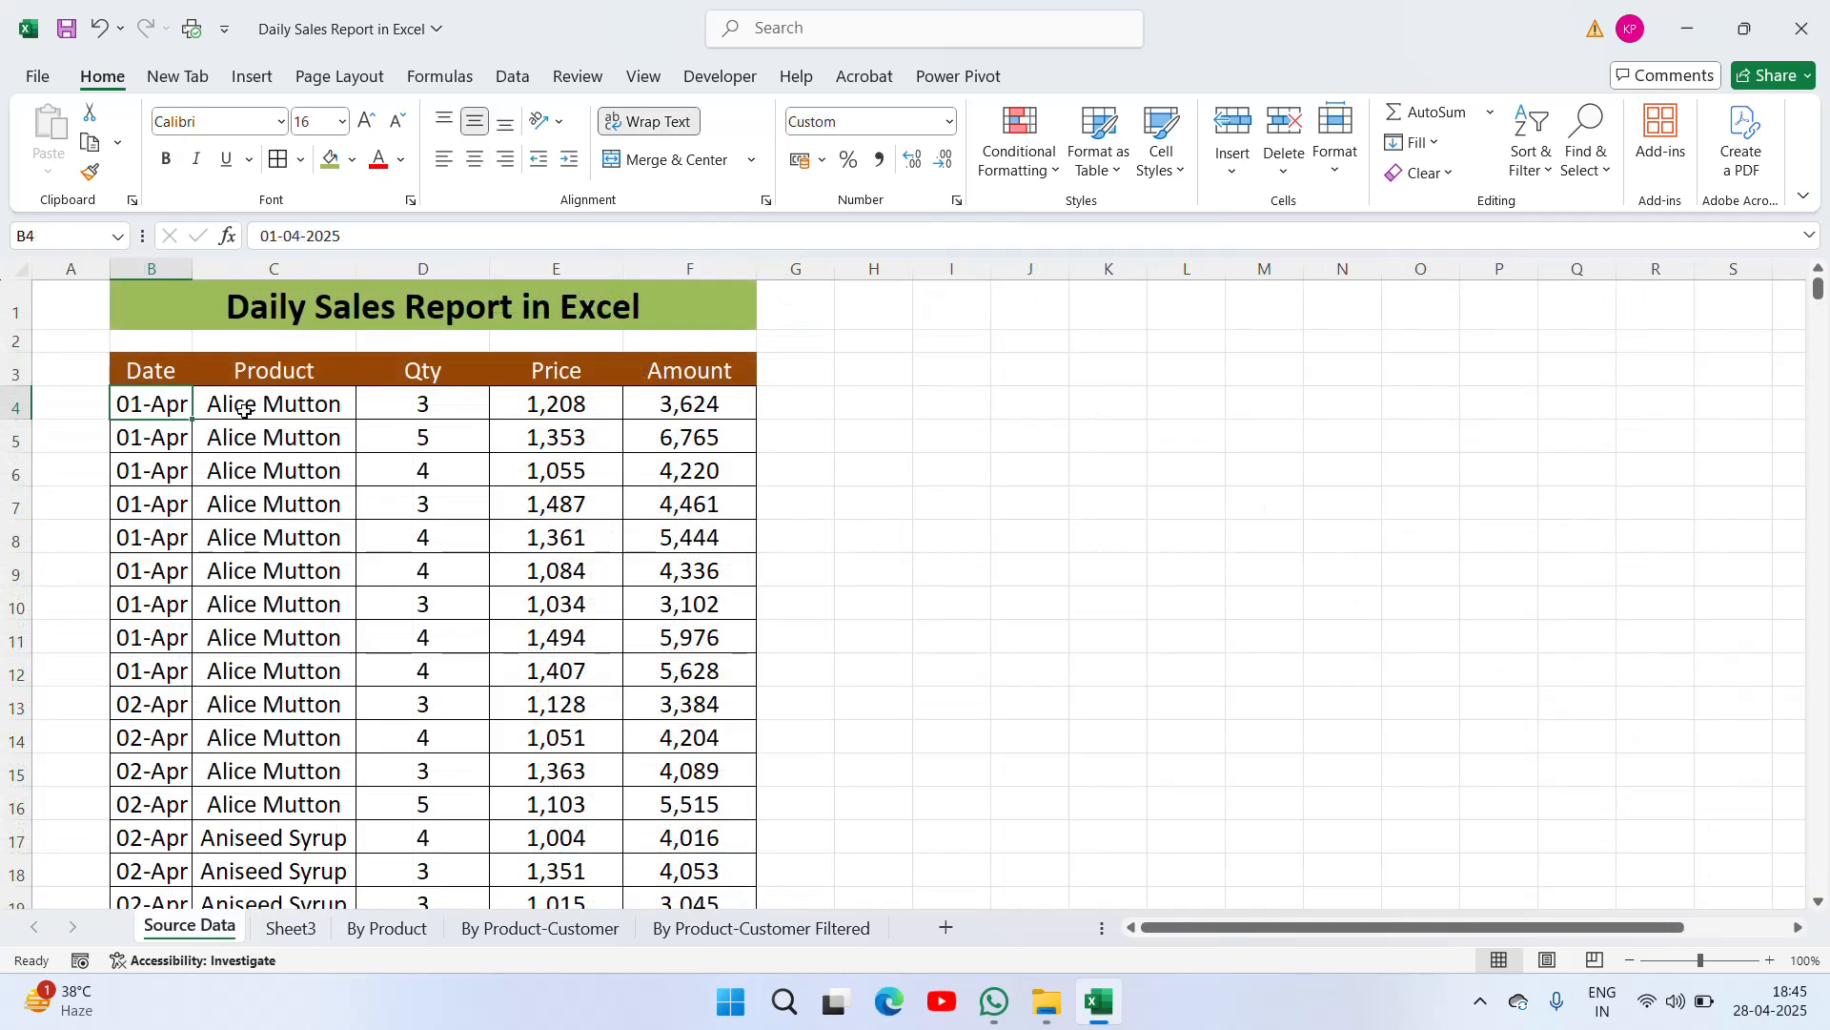
{"action": "left_click", "coordinate": [245, 412]}
{"action": "key", "text": "ctrl+shift+Down"}
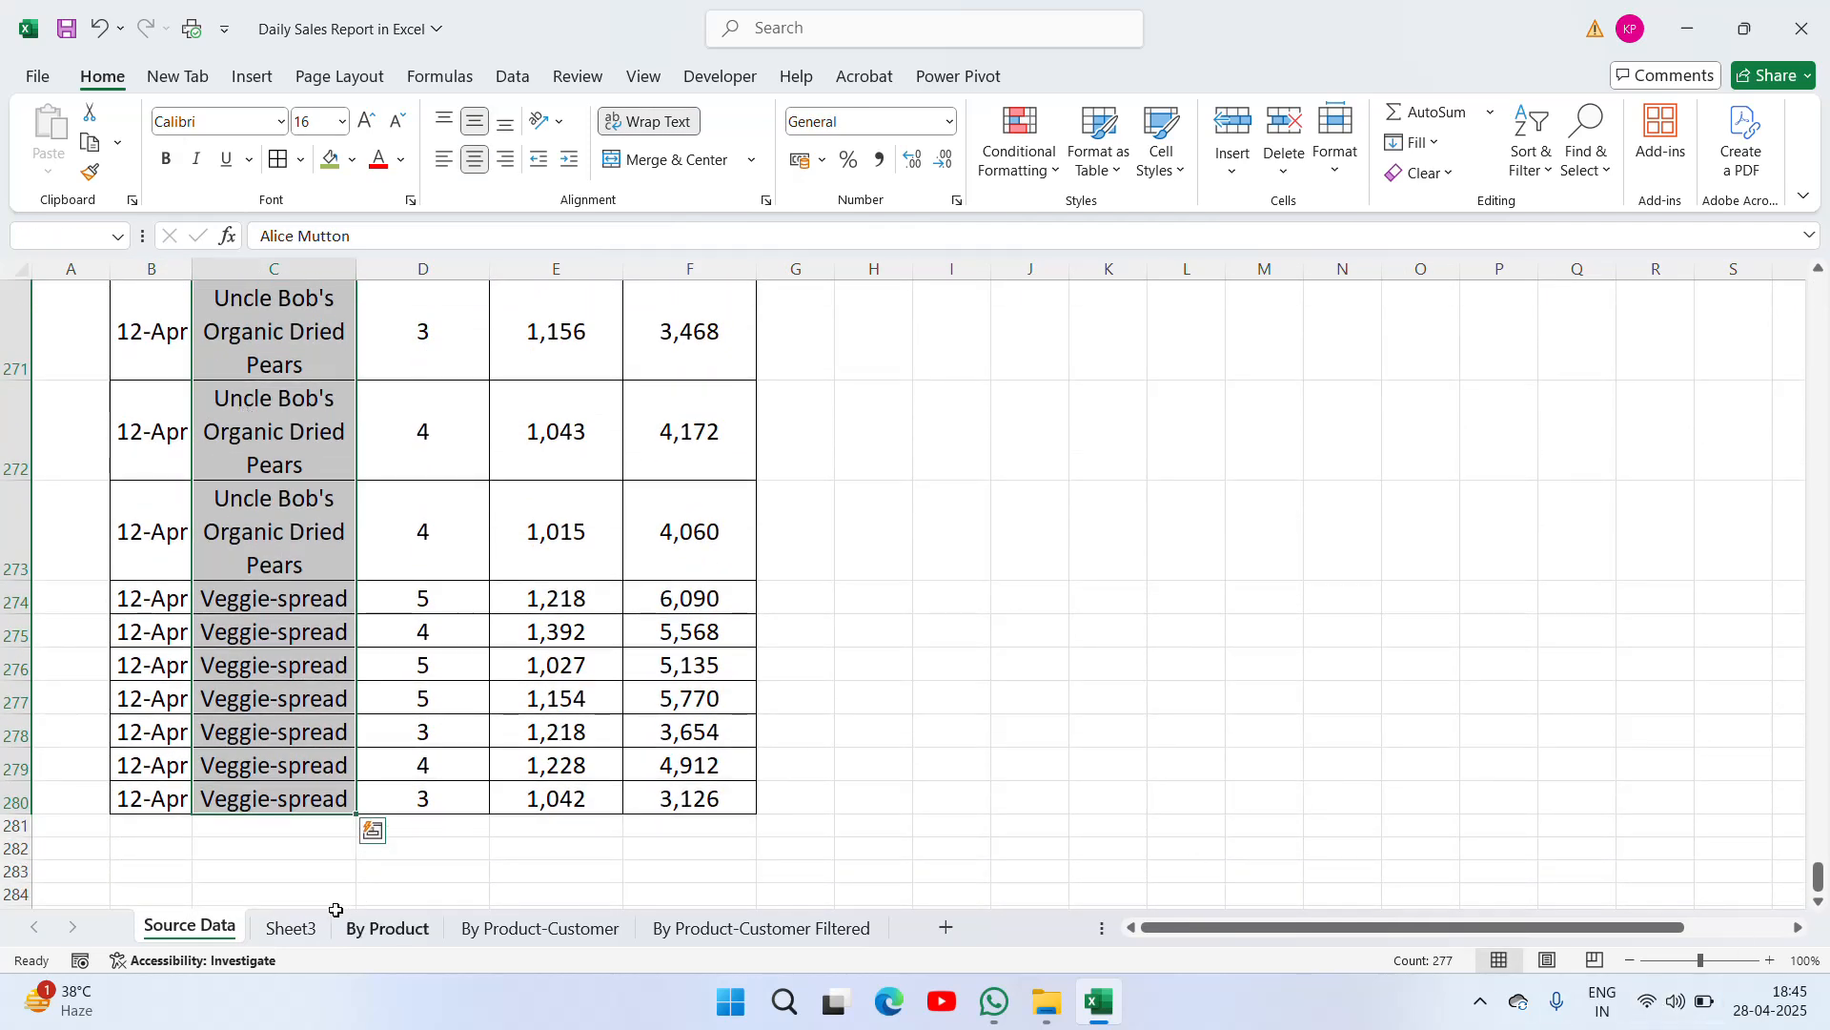
Set the font size of the Sheet3 table's body, from Alice Mutton through the Grand Total row and column, to 16
{"action": "left_click", "coordinate": [291, 928]}
{"action": "left_click", "coordinate": [687, 330]}
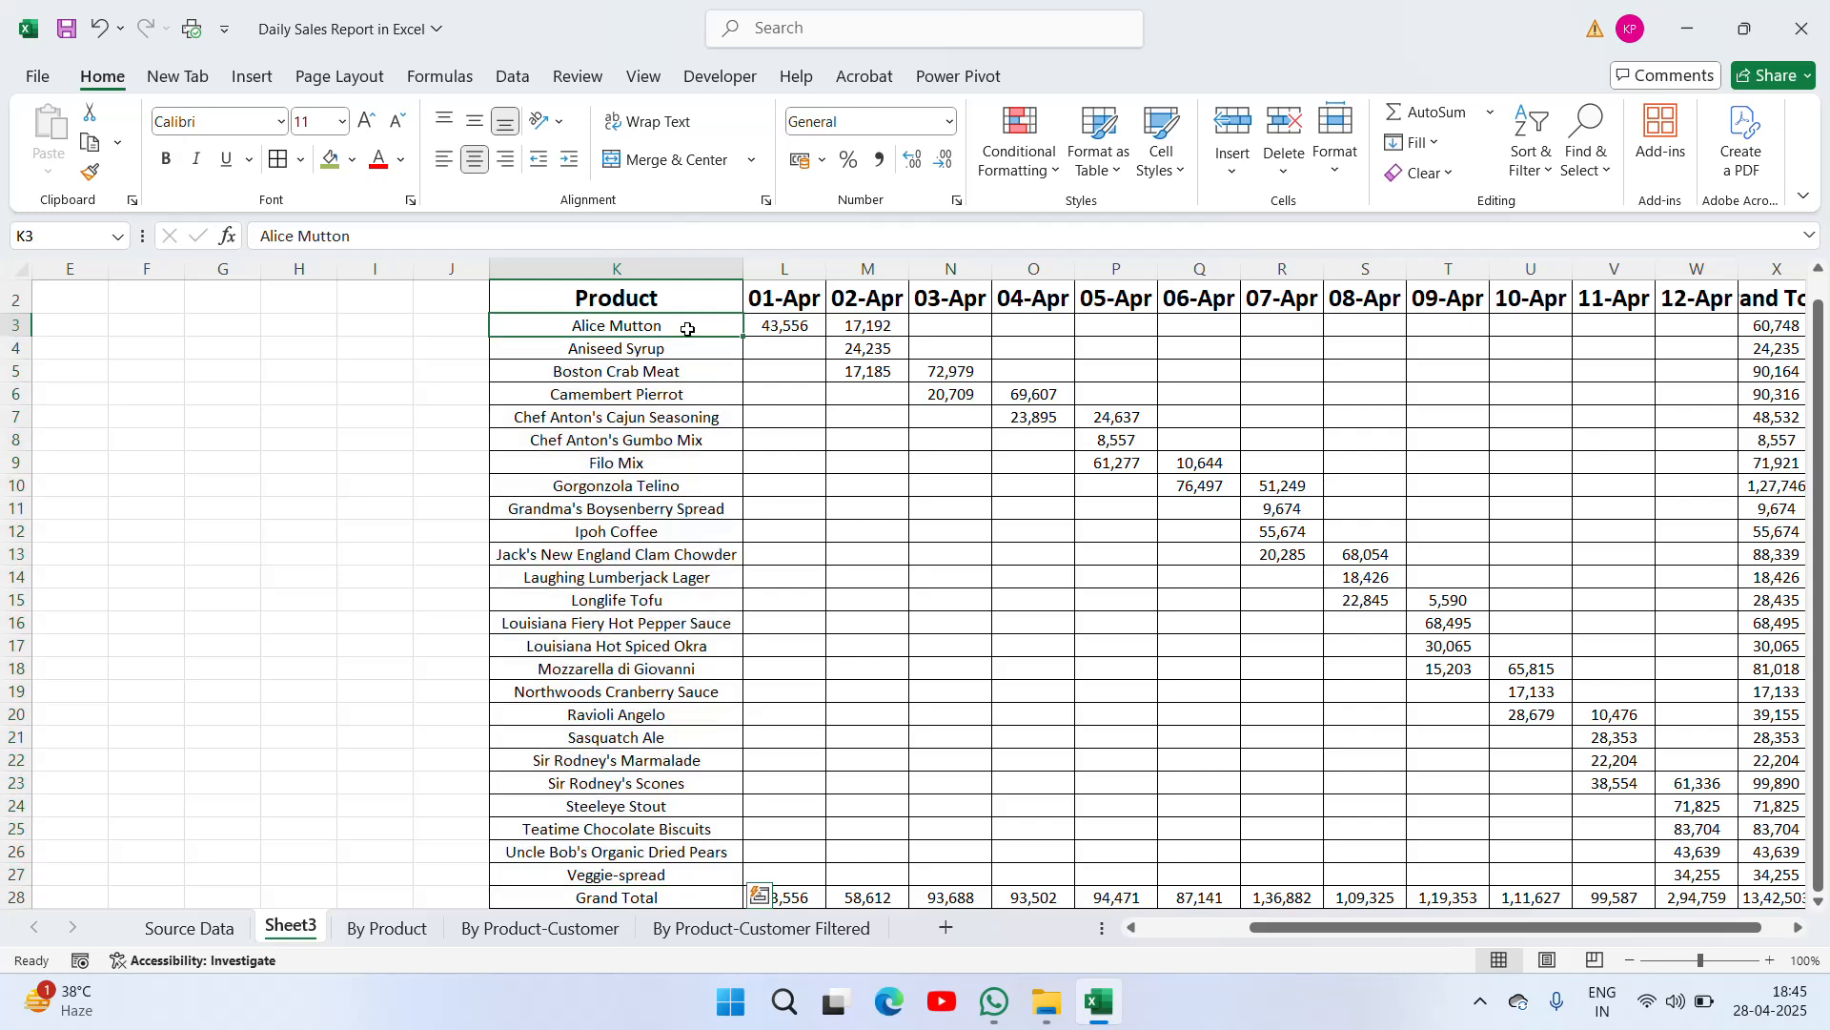
{"action": "scroll", "coordinate": [687, 330], "scroll_direction": "up", "scroll_amount": 1}
{"action": "key", "text": "shift+Right"}
{"action": "key", "text": "shift+Right"}
{"action": "key", "text": "ctrl+shift+Right"}
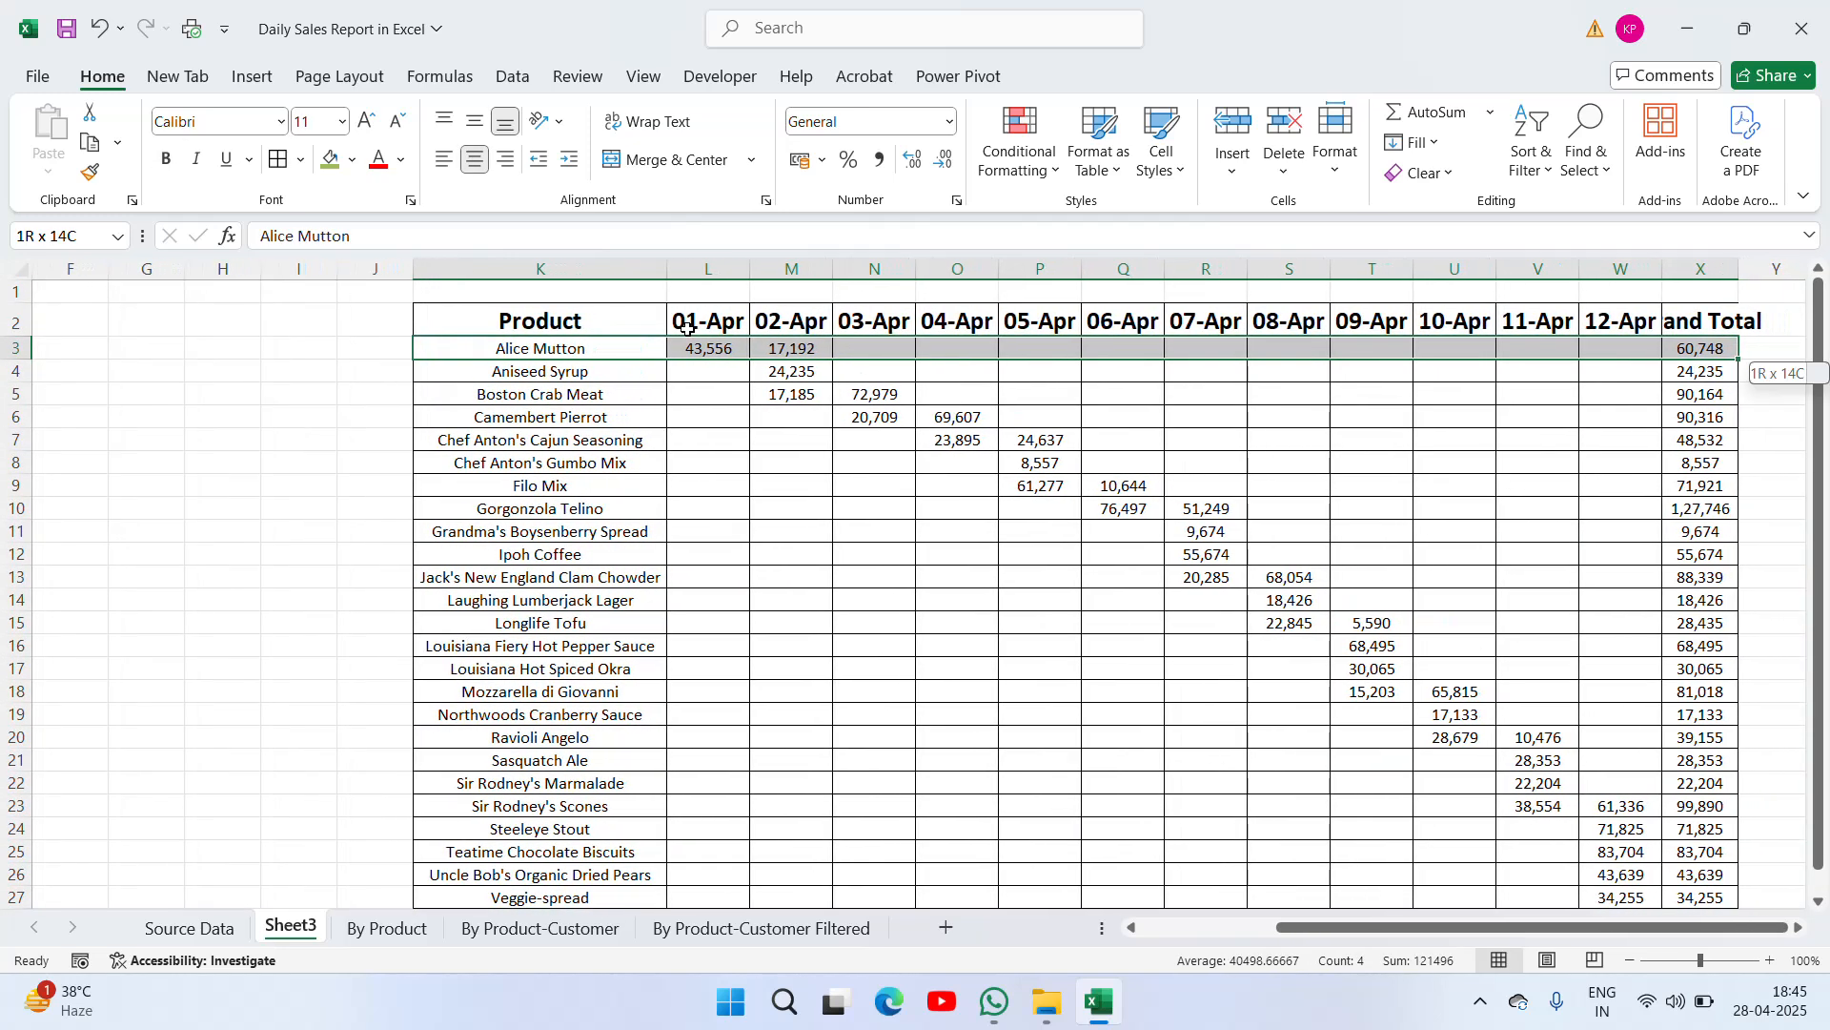
{"action": "key", "text": "ctrl+shift+Down"}
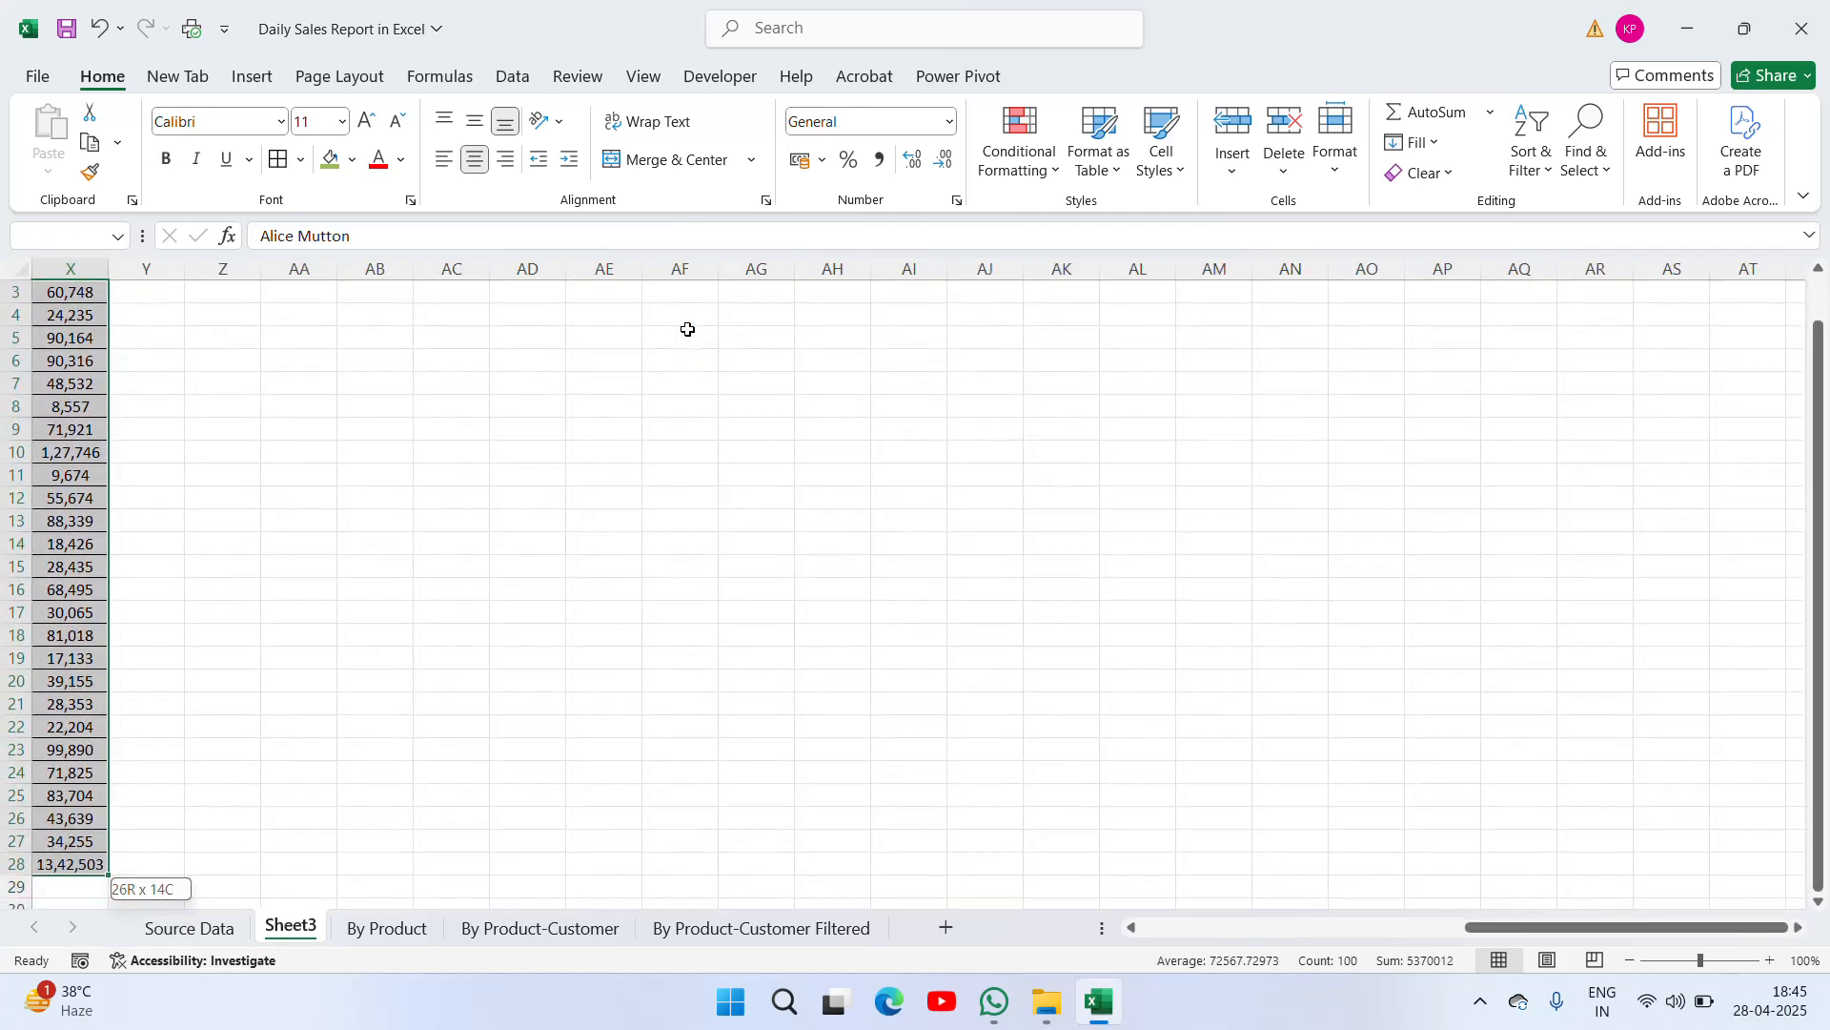
{"action": "left_click", "coordinate": [321, 127]}
{"action": "type", "text": "16"}
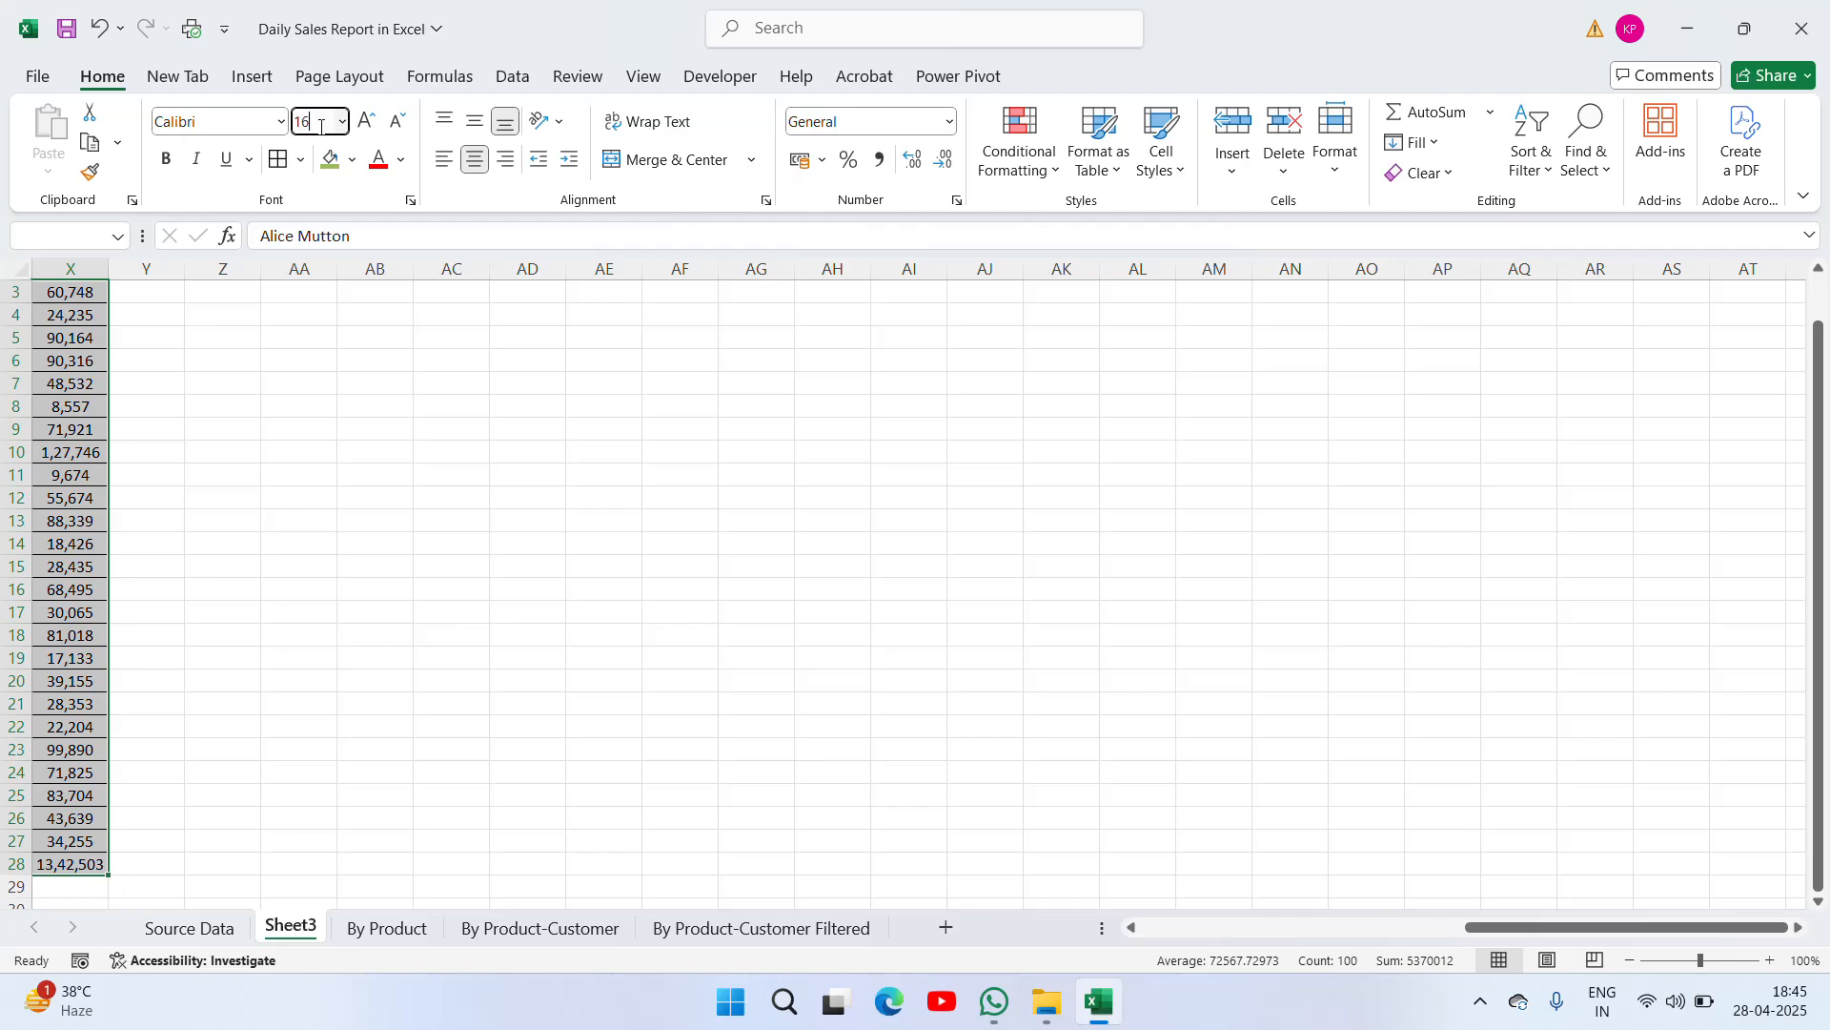
{"action": "key", "text": "Return"}
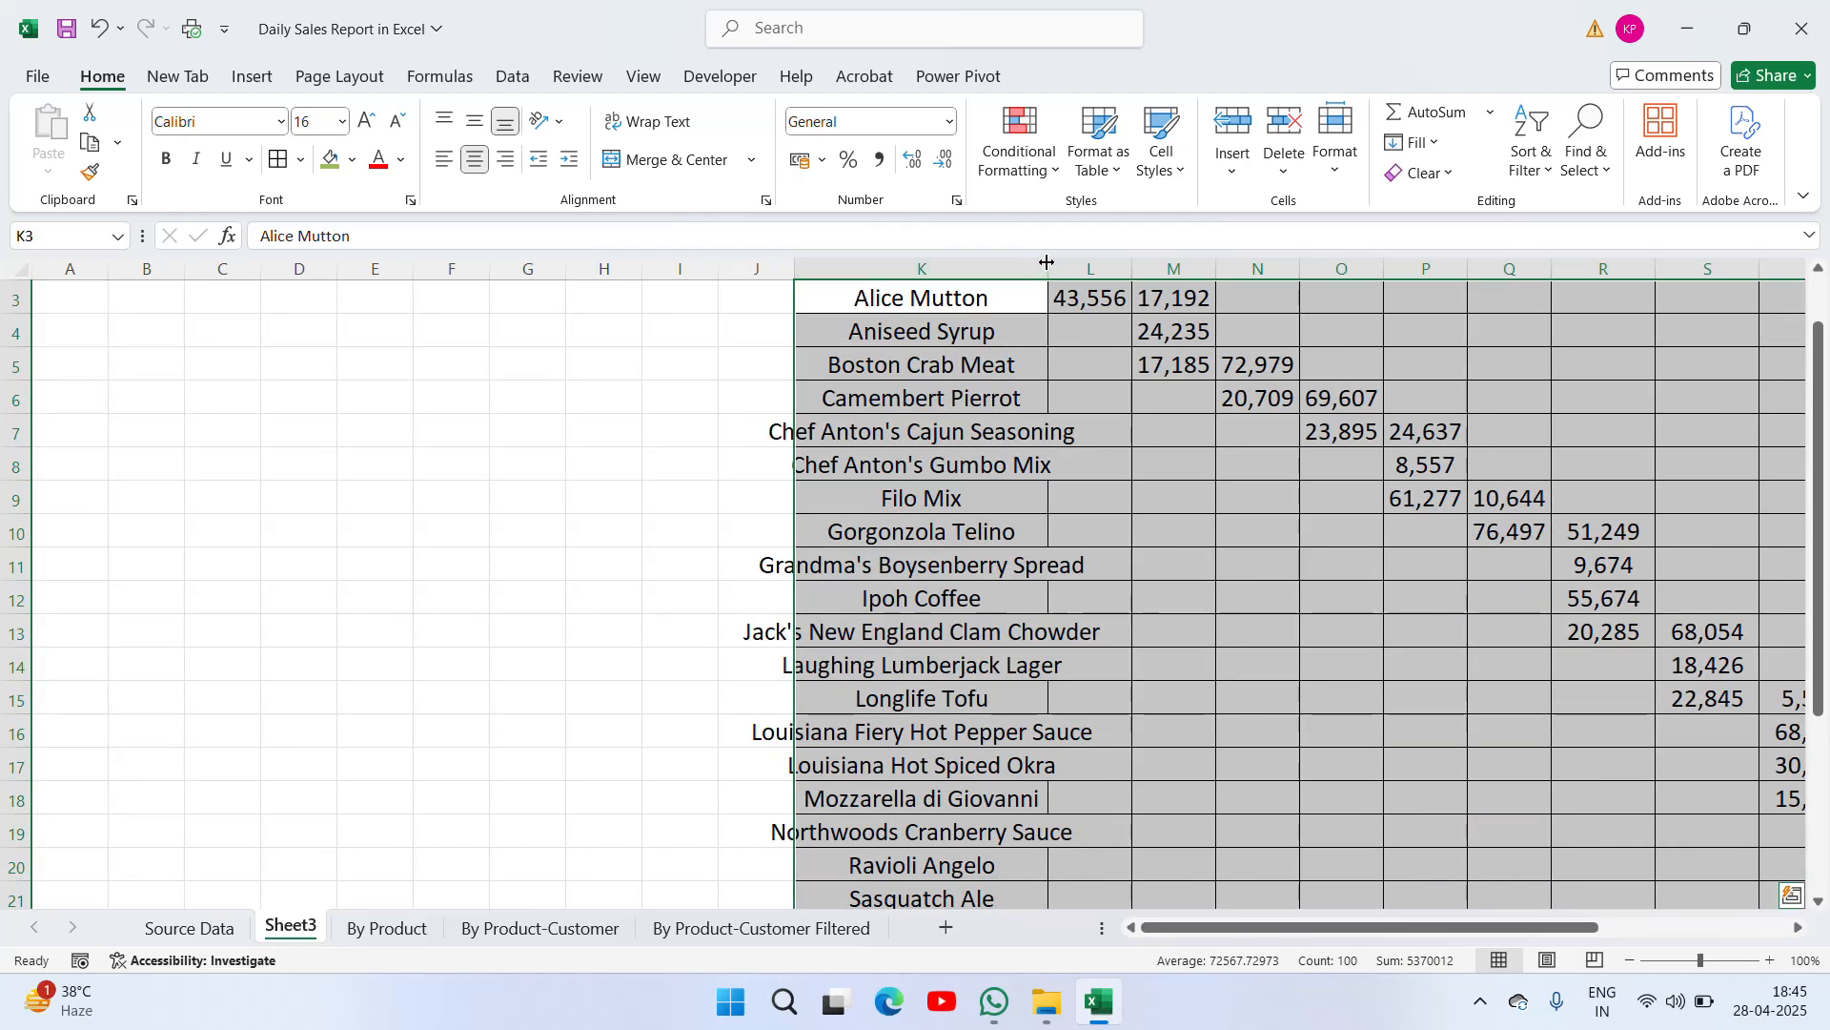
Autofit the width of the Product column K to its longest name
{"action": "double_click", "coordinate": [1049, 269]}
{"action": "left_click", "coordinate": [995, 412]}
{"action": "key", "text": "Up"}
{"action": "key", "text": "Up"}
{"action": "key", "text": "Up"}
{"action": "key", "text": "Up"}
{"action": "key", "text": "Up"}
{"action": "key", "text": "Down"}
{"action": "key", "text": "Down"}
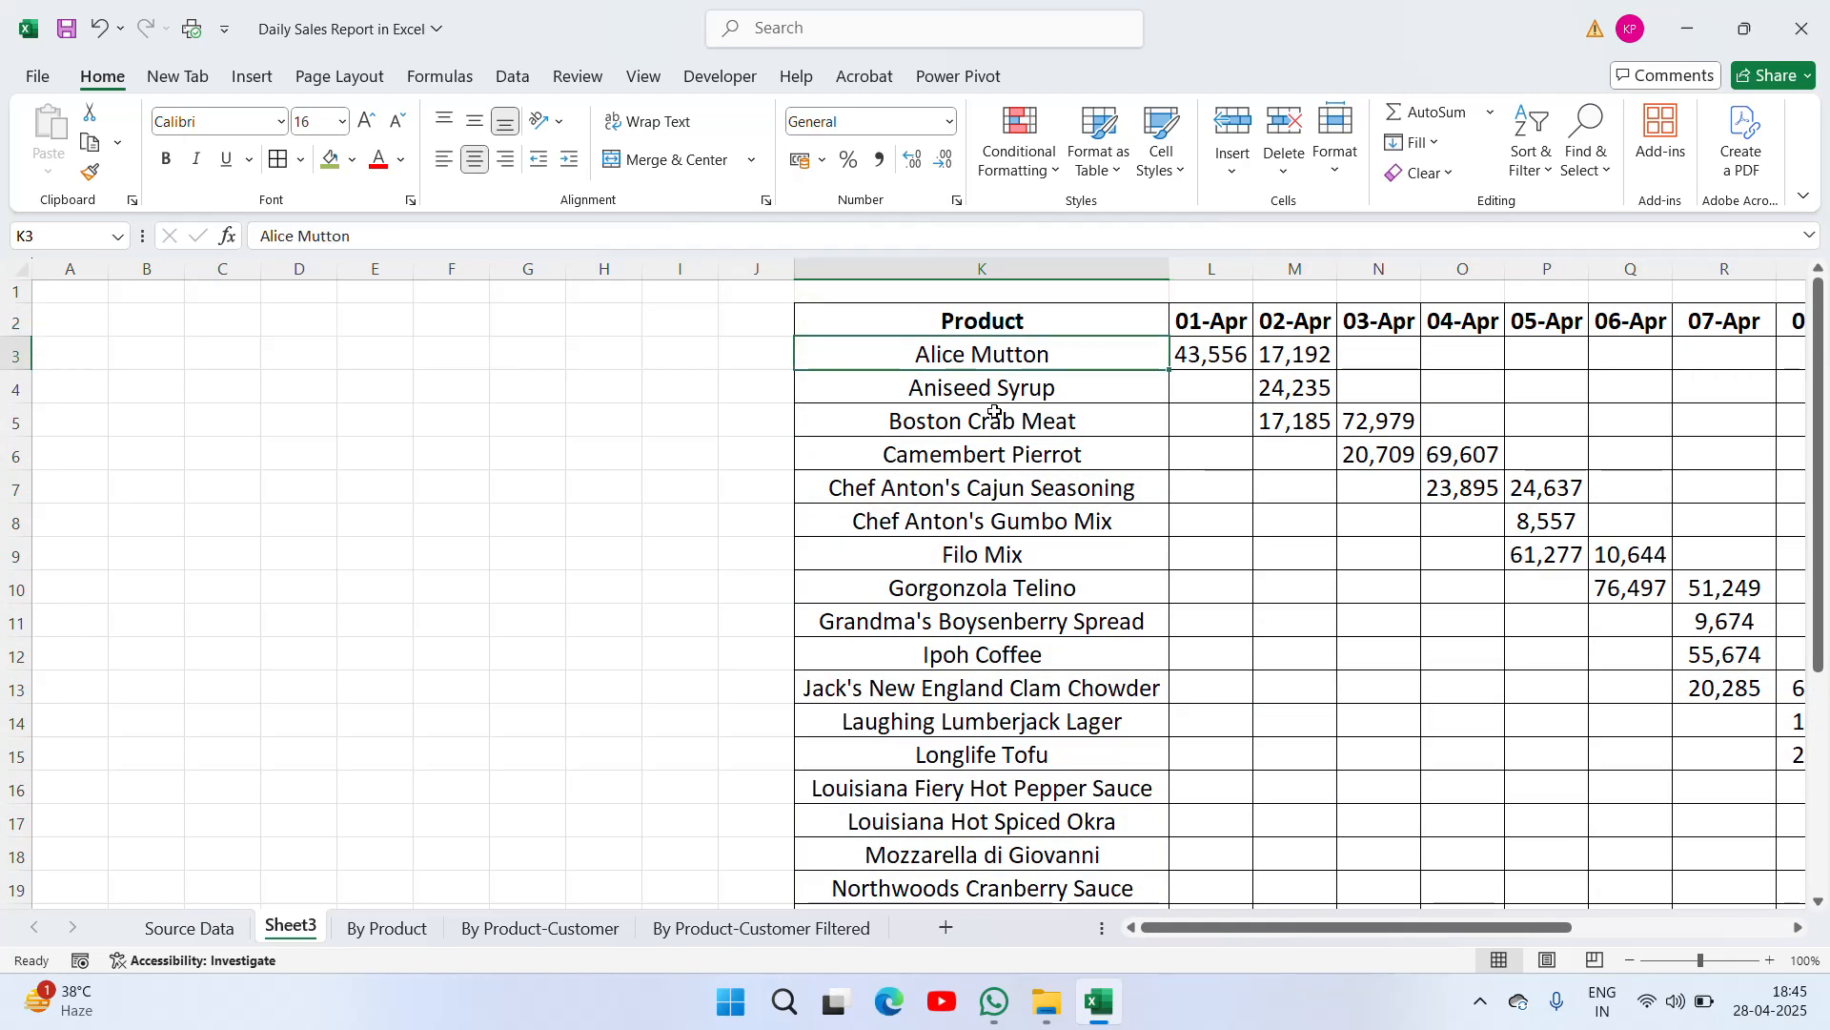
Look over the Alice Mutton row across the date columns of the Sheet3 table
{"action": "key", "text": "Right"}
{"action": "key", "text": "Right"}
{"action": "key", "text": "Right"}
{"action": "key", "text": "Right"}
{"action": "key", "text": "Right"}
{"action": "key", "text": "Right"}
{"action": "key", "text": "Right"}
{"action": "key", "text": "Right"}
{"action": "key", "text": "Left"}
{"action": "key", "text": "Left"}
{"action": "key", "text": "Left"}
{"action": "key", "text": "Left"}
{"action": "key", "text": "Left"}
{"action": "key", "text": "Left"}
{"action": "key", "text": "Left"}
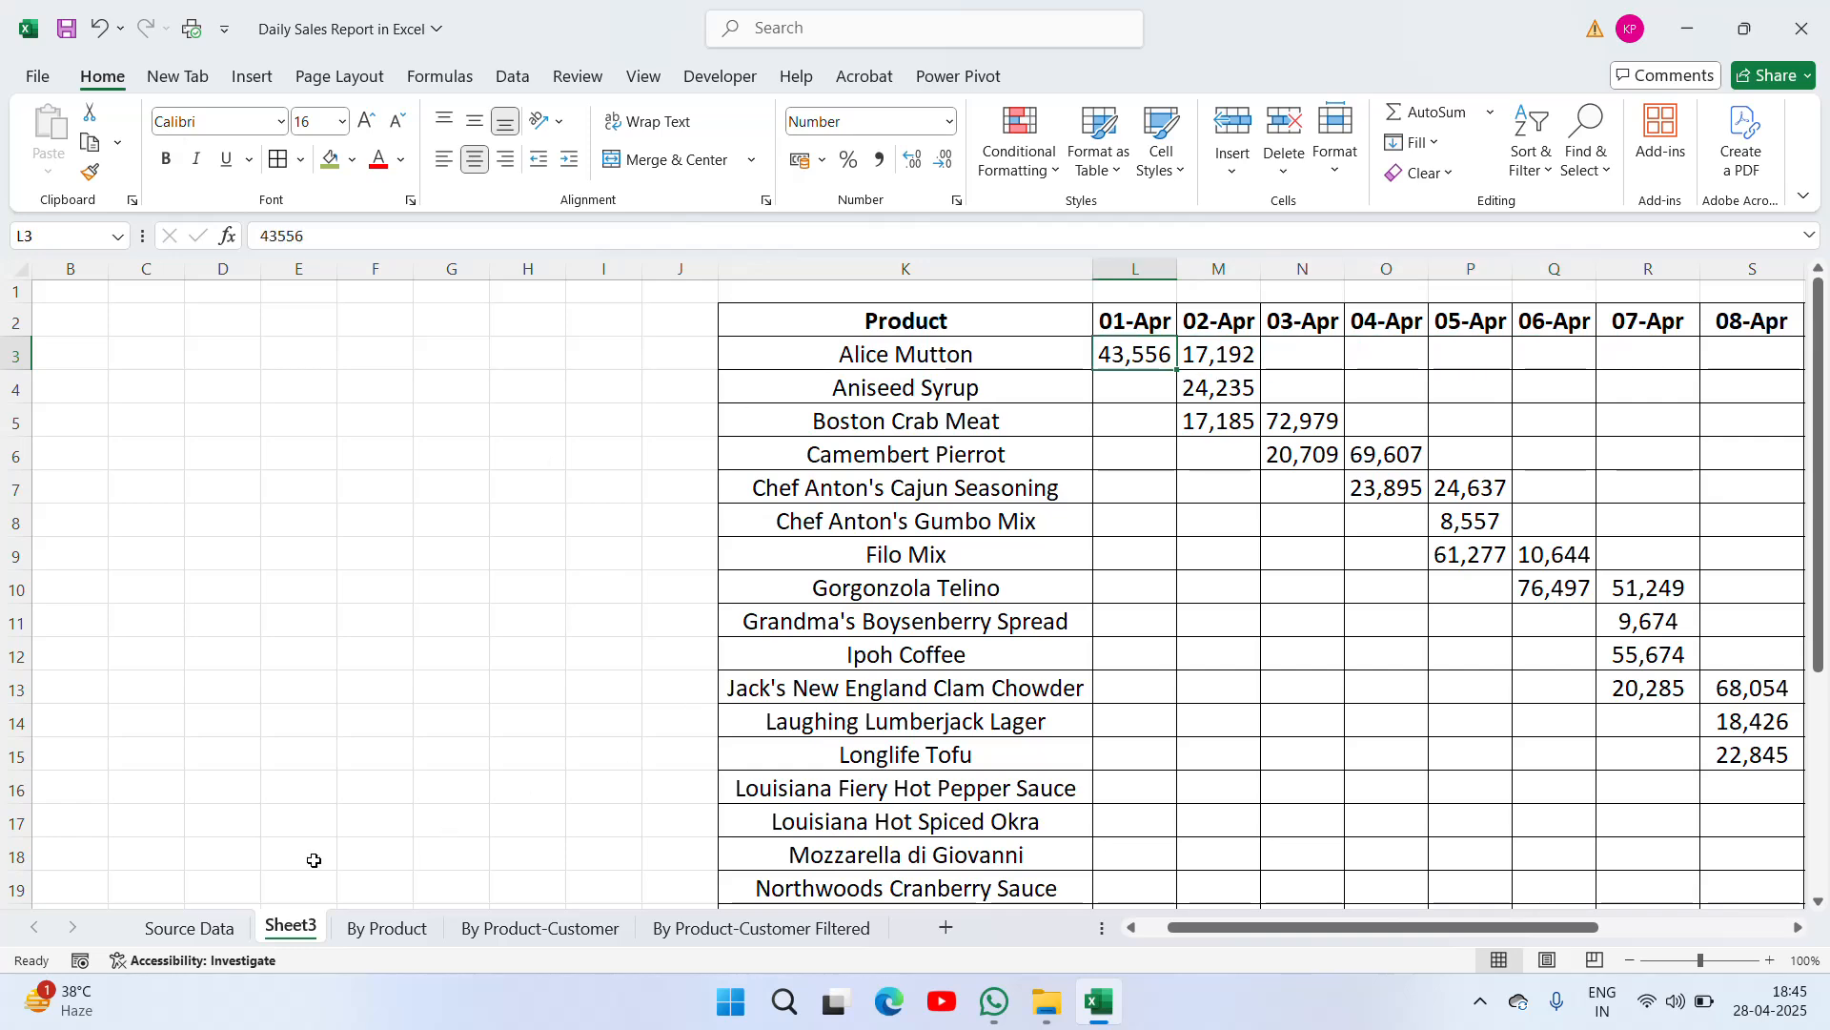
Check the sum of Alice Mutton's 01-Apr amounts by selecting F4:F12 in the Source Data sheet
{"action": "left_click", "coordinate": [203, 940]}
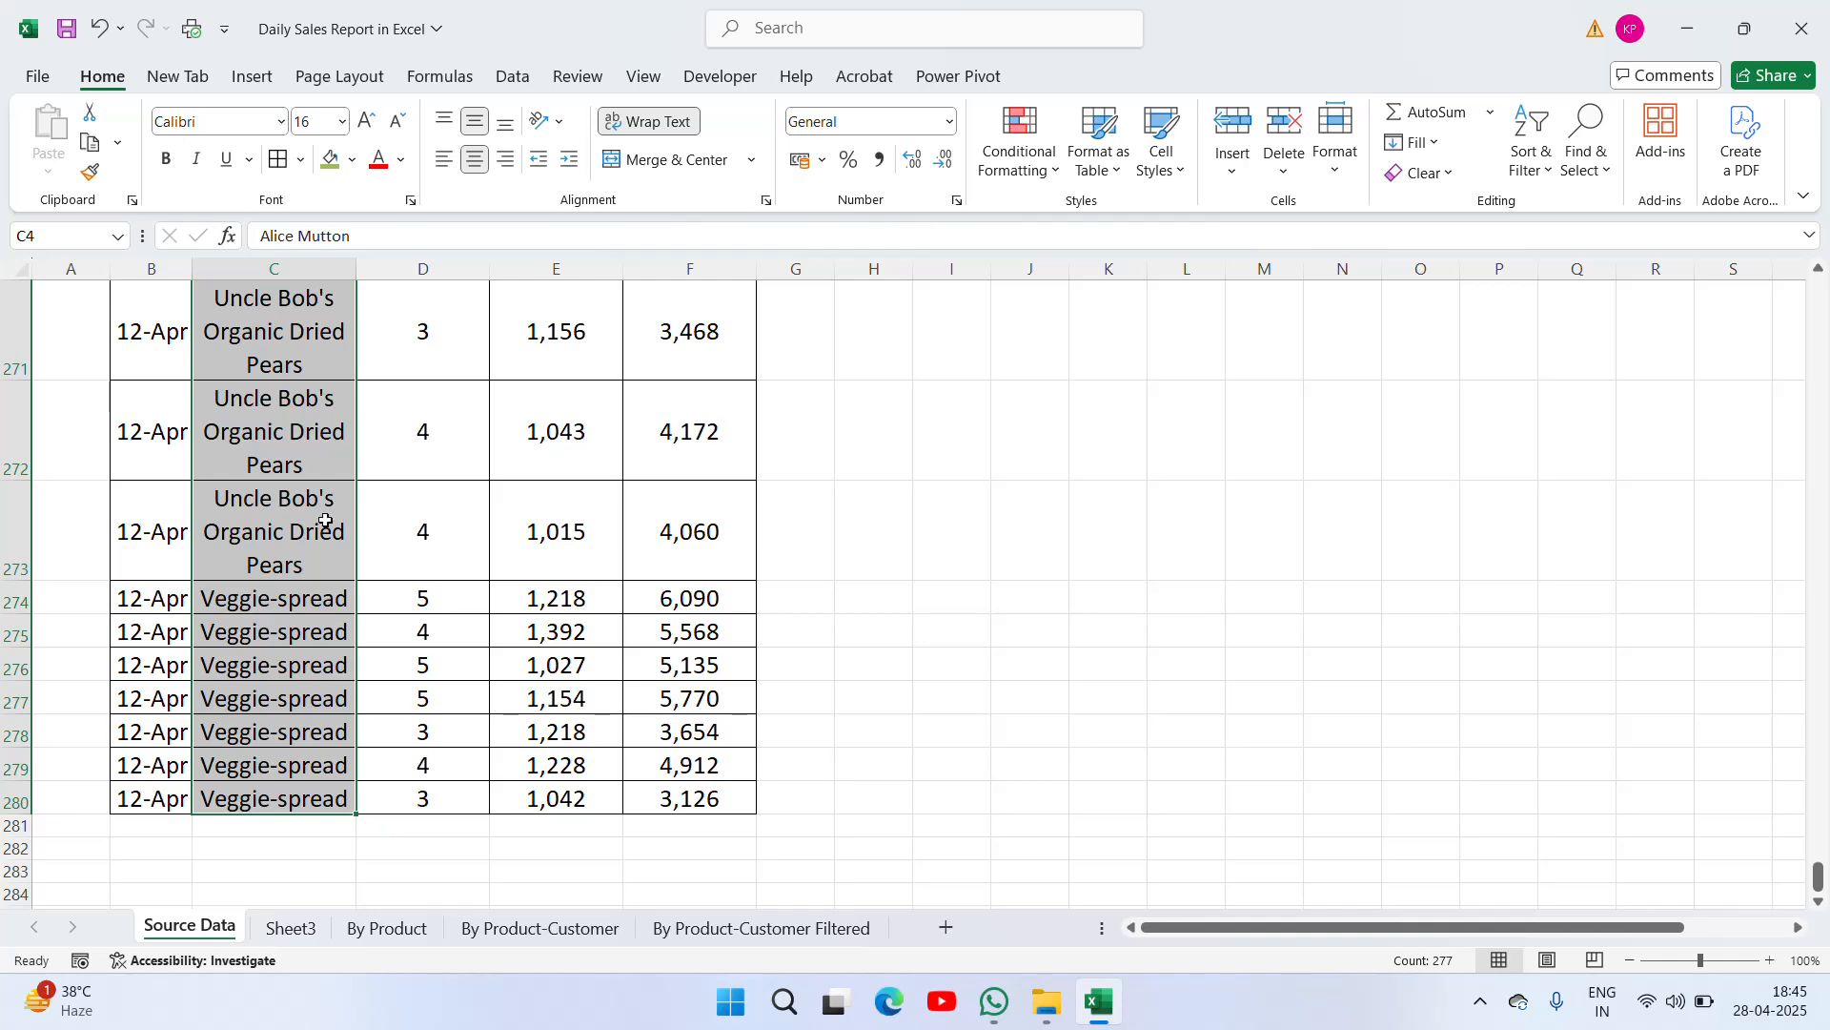
{"action": "key", "text": "ctrl+Up"}
{"action": "key", "text": "Right"}
{"action": "key", "text": "Right"}
{"action": "key", "text": "Down"}
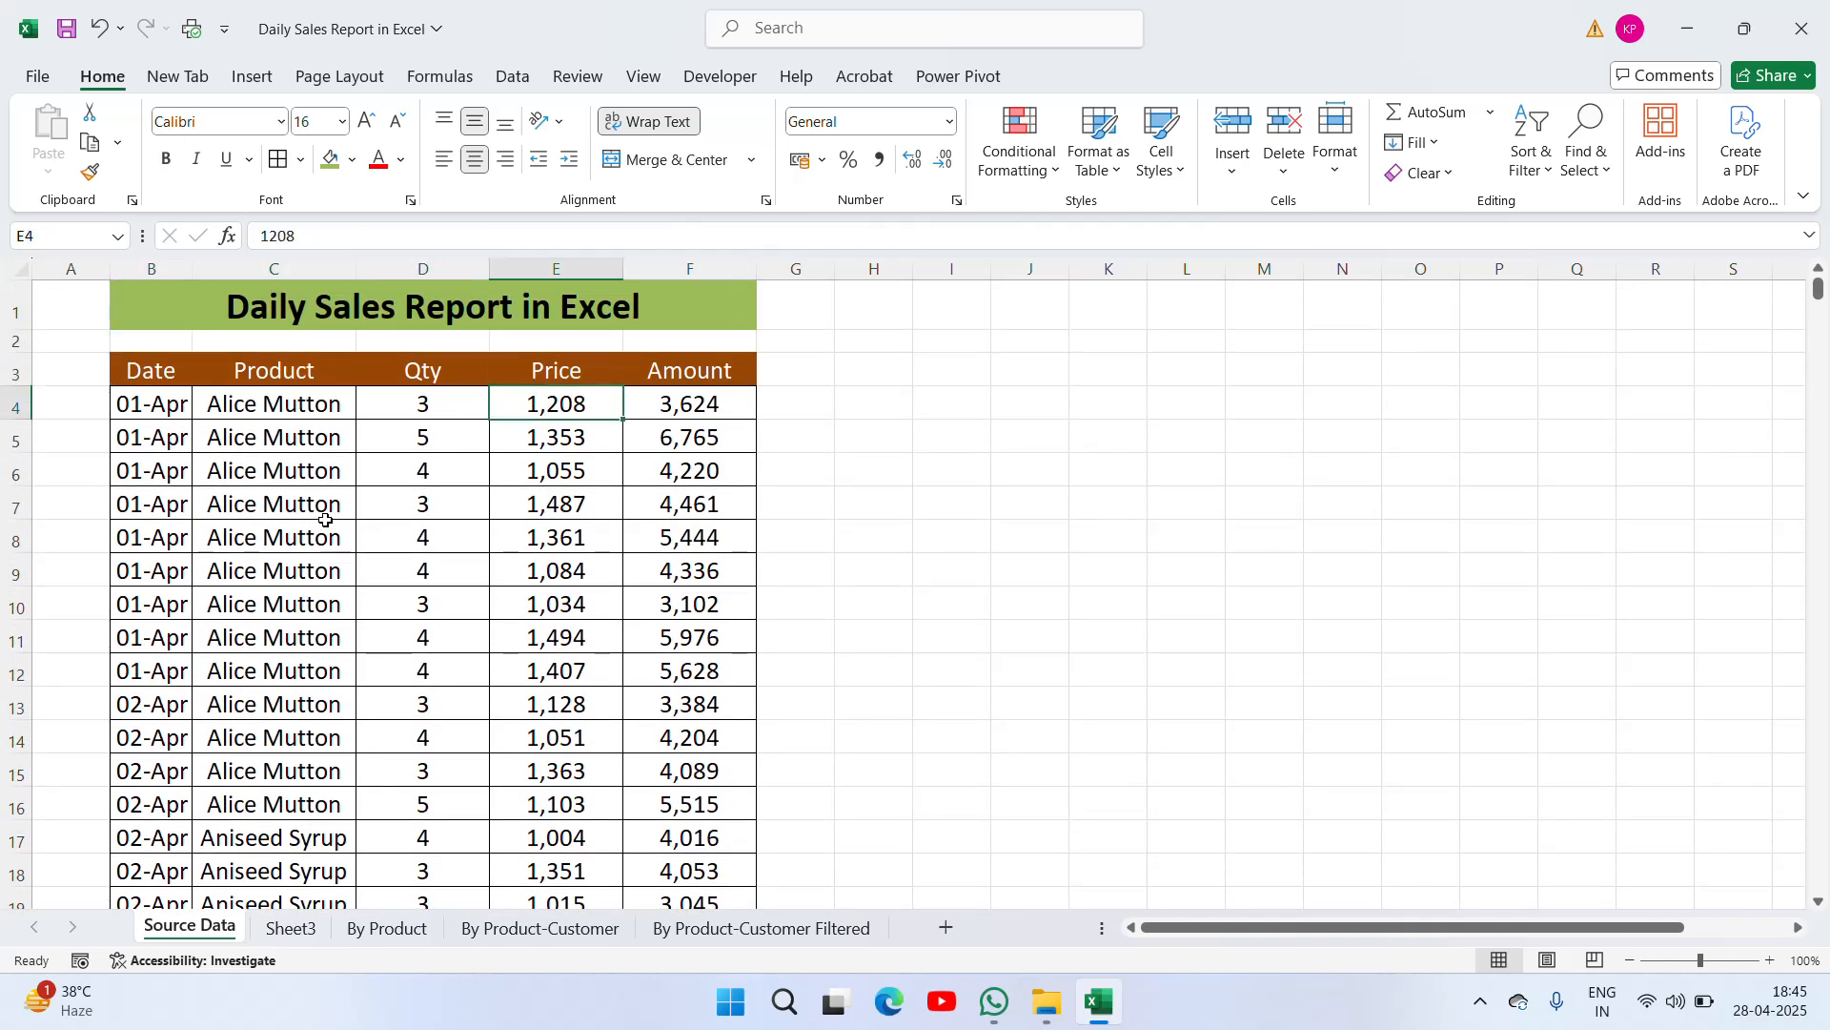
{"action": "key", "text": "Right"}
{"action": "key", "text": "shift+Down"}
{"action": "key", "text": "shift+Down"}
{"action": "key", "text": "shift+Down"}
{"action": "key", "text": "shift+Down"}
{"action": "key", "text": "shift+Down"}
{"action": "key", "text": "shift+Down"}
{"action": "key", "text": "shift+Down"}
{"action": "key", "text": "shift+Down"}
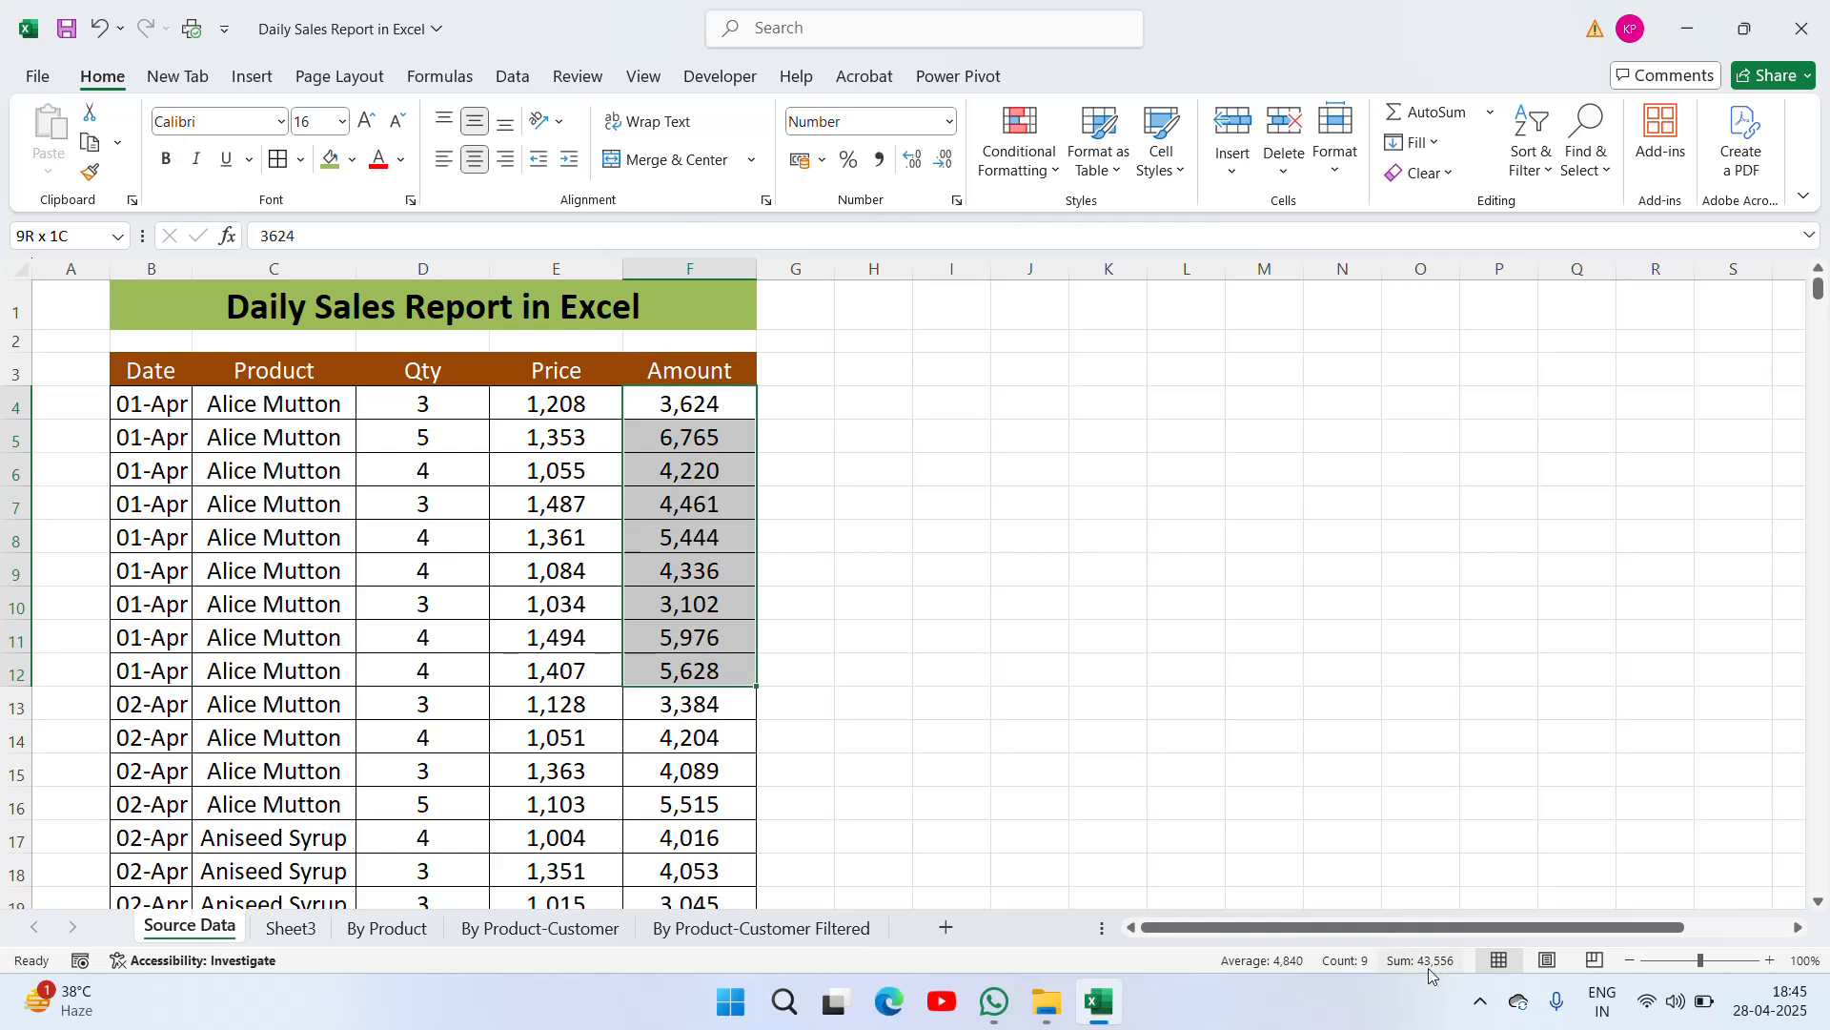
Examine Alice Mutton's daily amounts on Sheet3 in the 01-Apr, 02-Apr and 03-Apr columns
{"action": "left_click", "coordinate": [286, 927]}
{"action": "left_click", "coordinate": [1216, 388]}
{"action": "left_click", "coordinate": [1219, 361]}
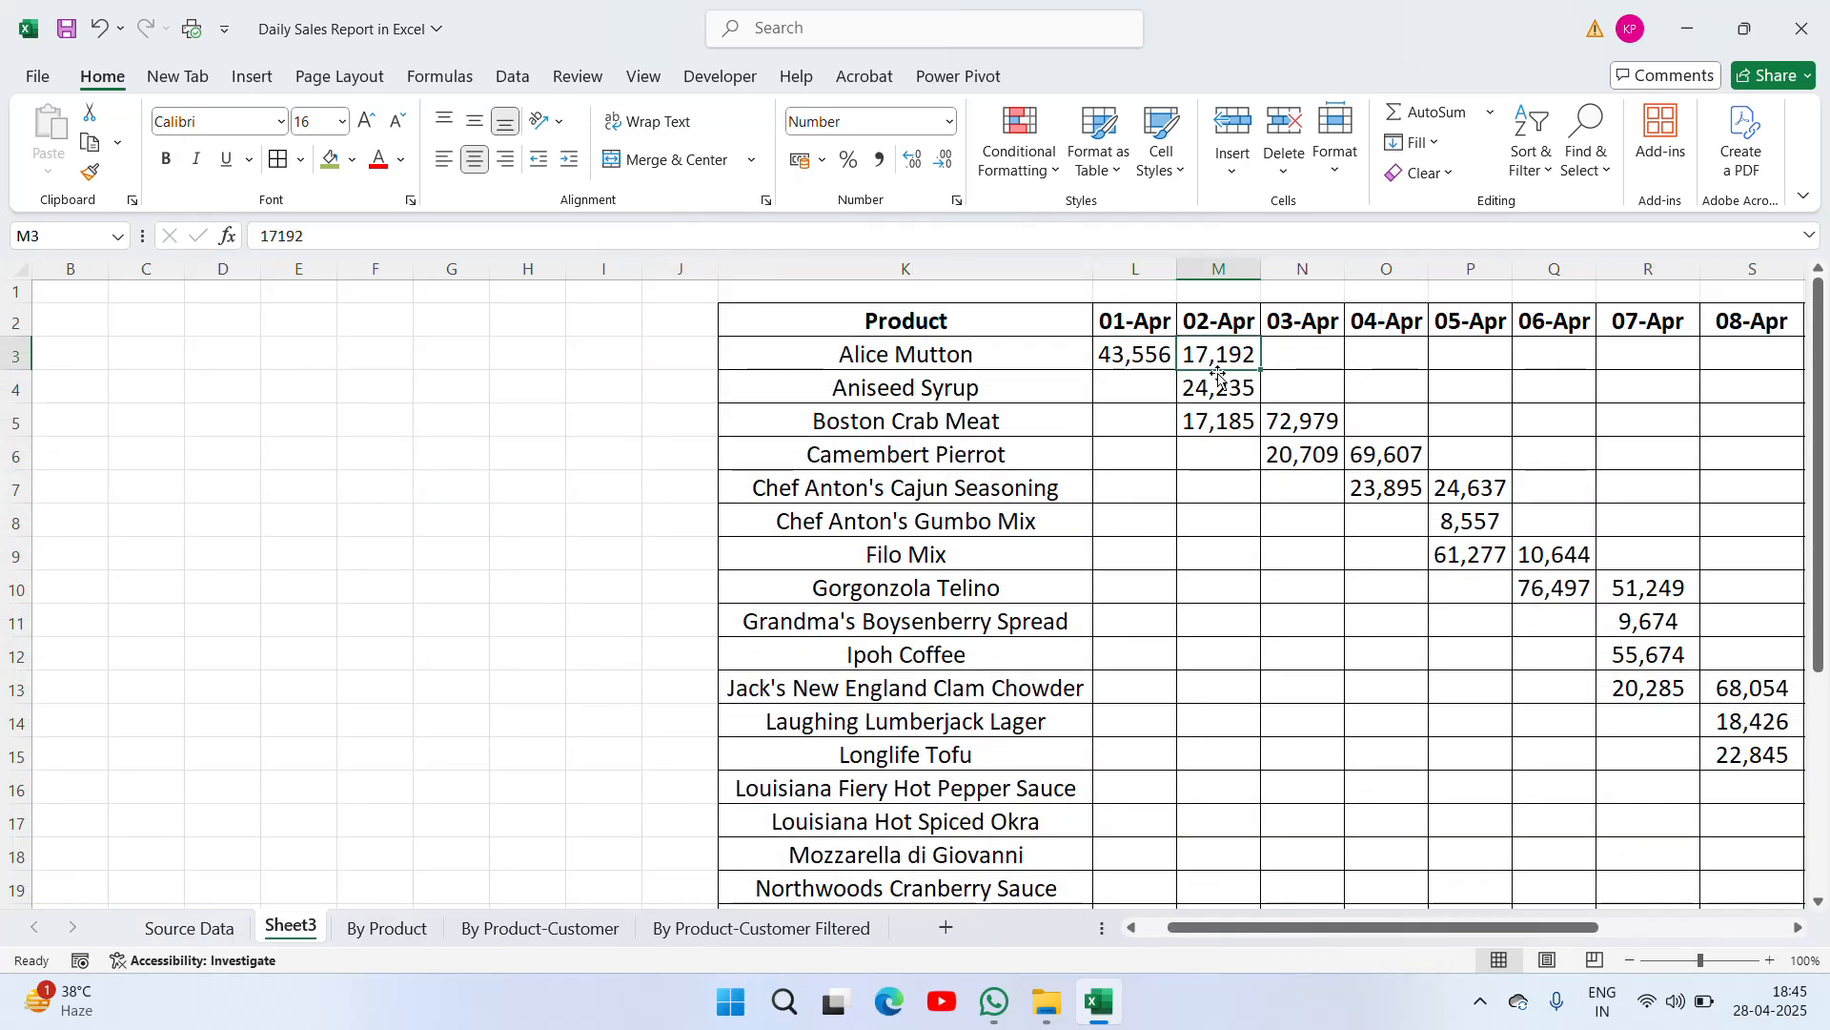
{"action": "key", "text": "Up"}
{"action": "key", "text": "Left"}
{"action": "key", "text": "Left"}
{"action": "key", "text": "Down"}
{"action": "key", "text": "Down"}
{"action": "key", "text": "Down"}
{"action": "key", "text": "Up"}
{"action": "key", "text": "Up"}
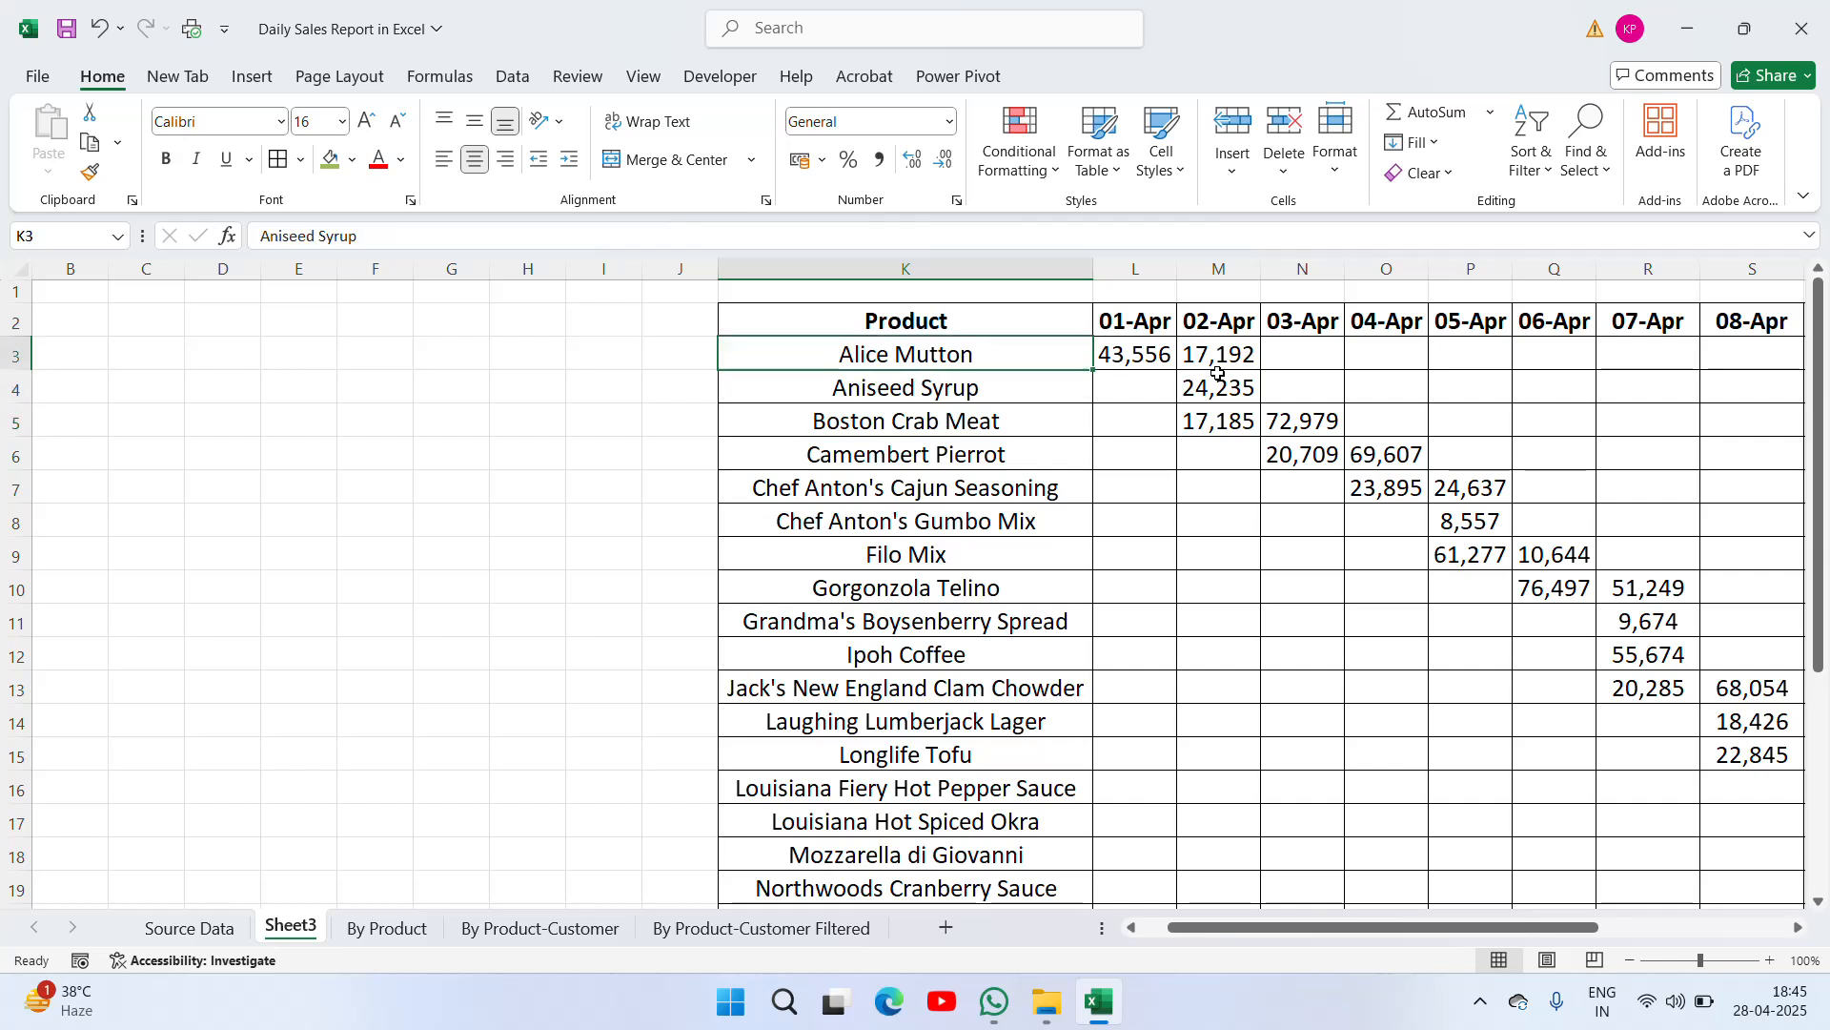
{"action": "key", "text": "Right"}
{"action": "key", "text": "Right"}
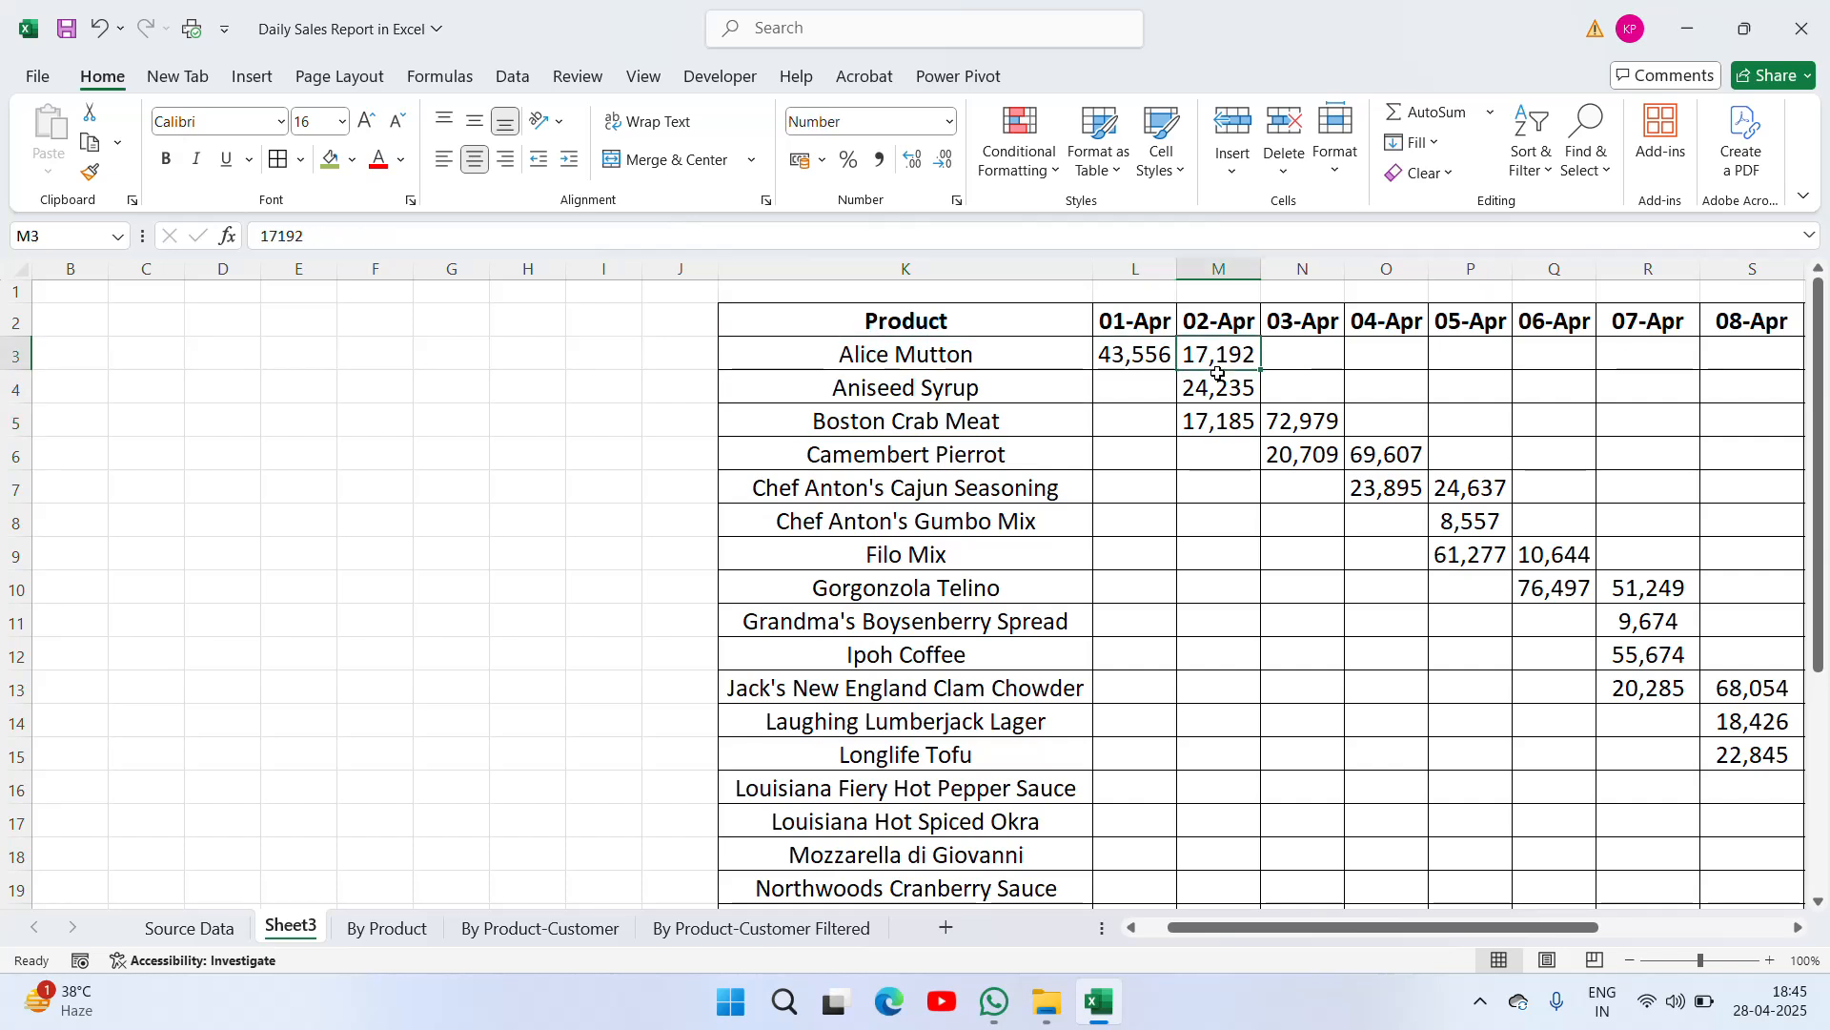
{"action": "key", "text": "Right"}
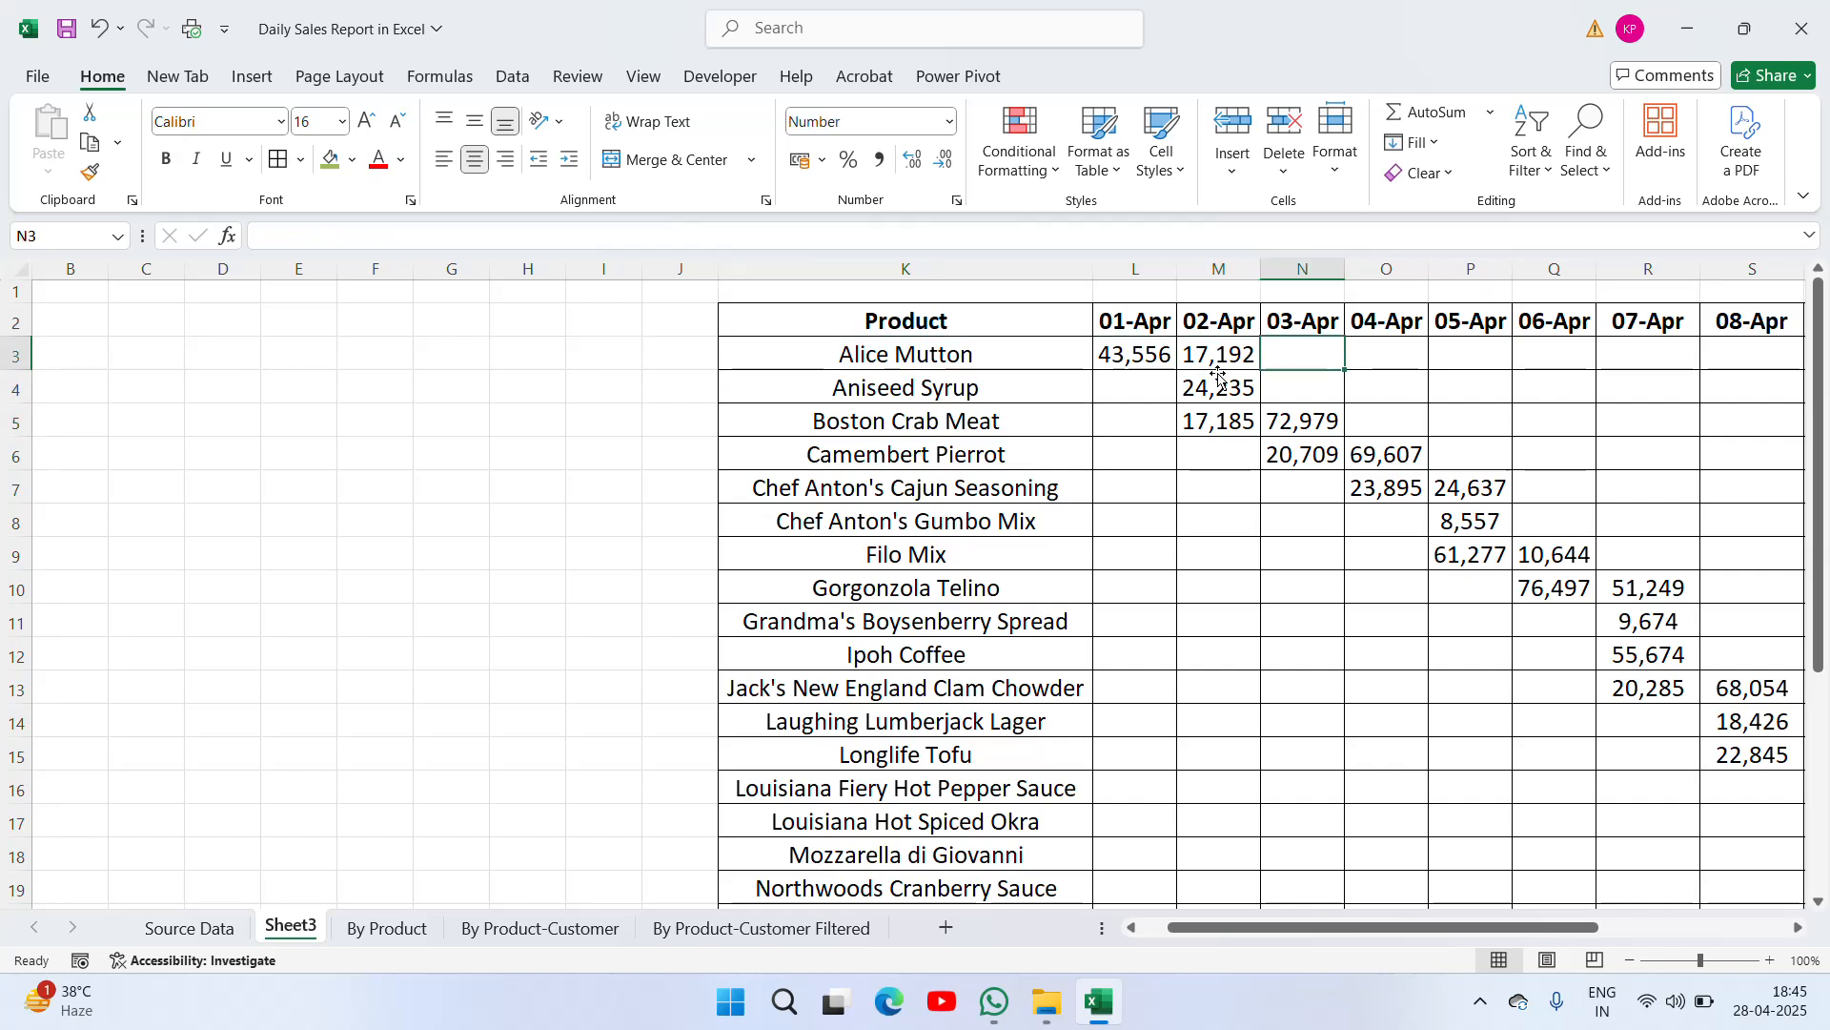
Check Boston Crab Meat's amount for 03-Apr and look down the product list to Chef Anton's Cajun Seasoning
{"action": "key", "text": "Down"}
{"action": "key", "text": "Down"}
{"action": "key", "text": "Down"}
{"action": "key", "text": "Up"}
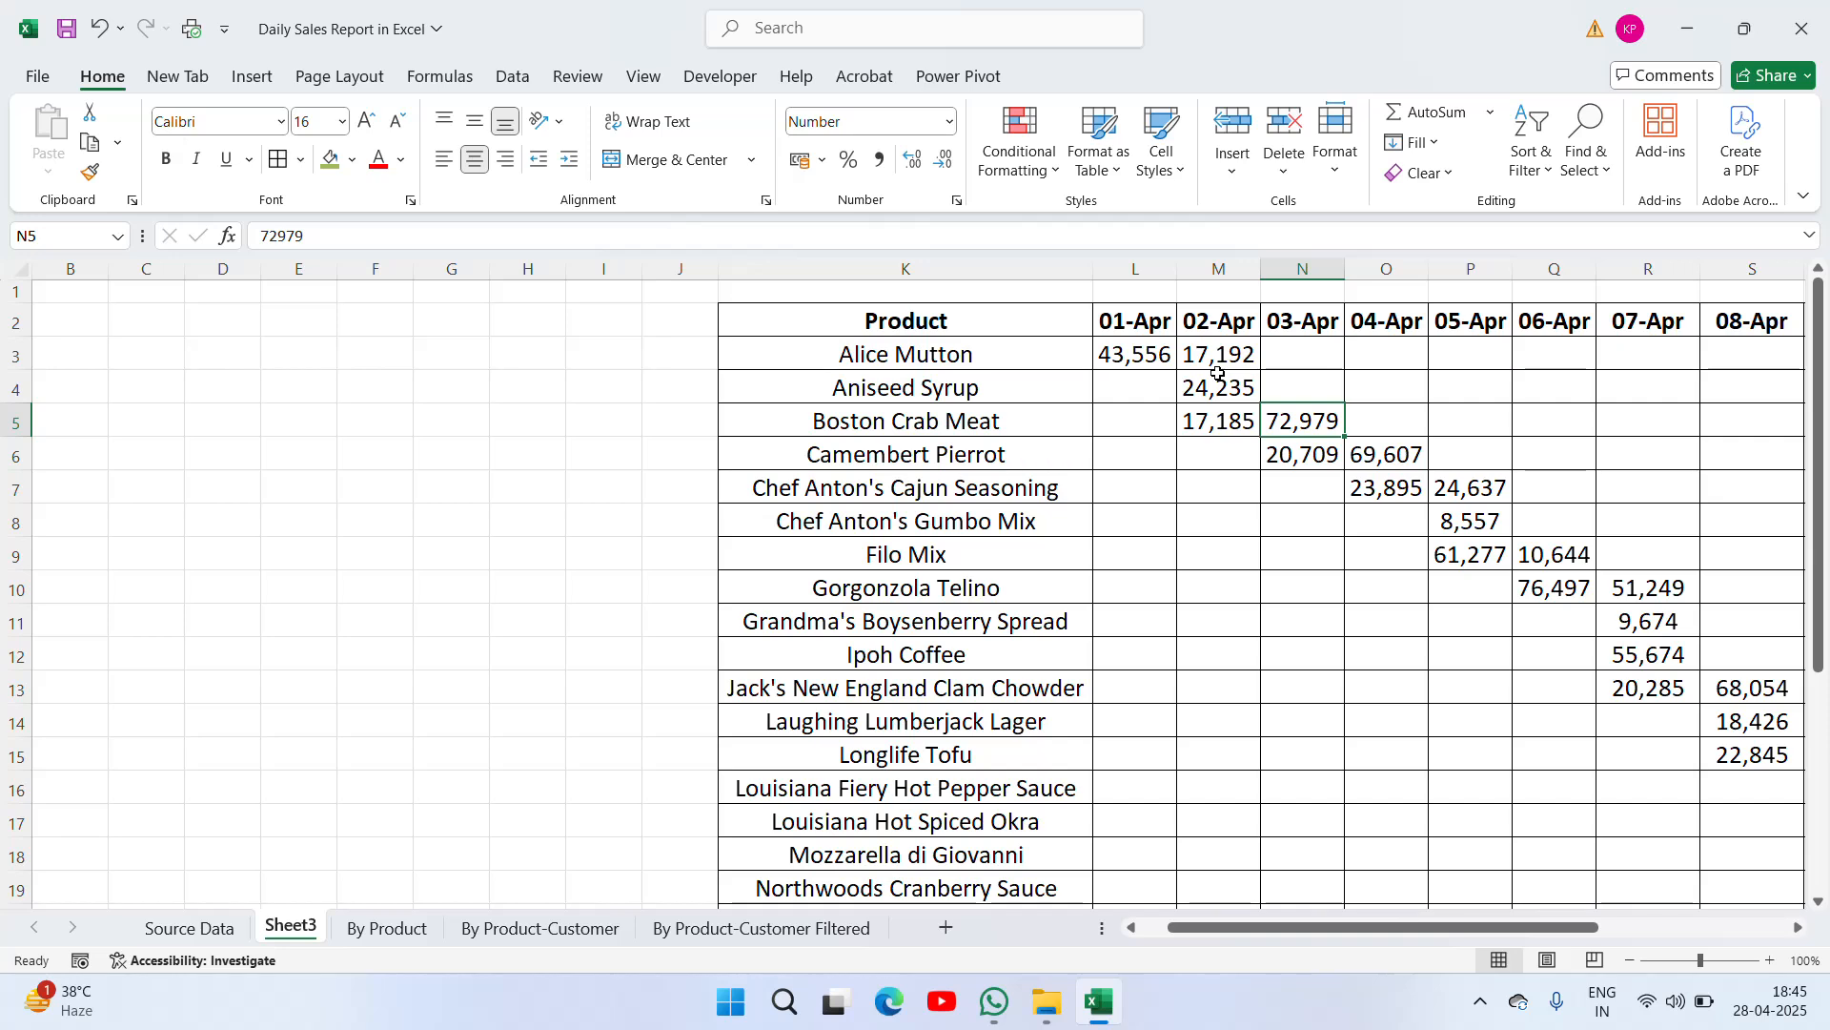
{"action": "key", "text": "Left"}
{"action": "key", "text": "Left"}
{"action": "key", "text": "Left"}
{"action": "key", "text": "Up"}
{"action": "key", "text": "Up"}
{"action": "key", "text": "Down"}
{"action": "key", "text": "Down"}
{"action": "key", "text": "Down"}
{"action": "key", "text": "Down"}
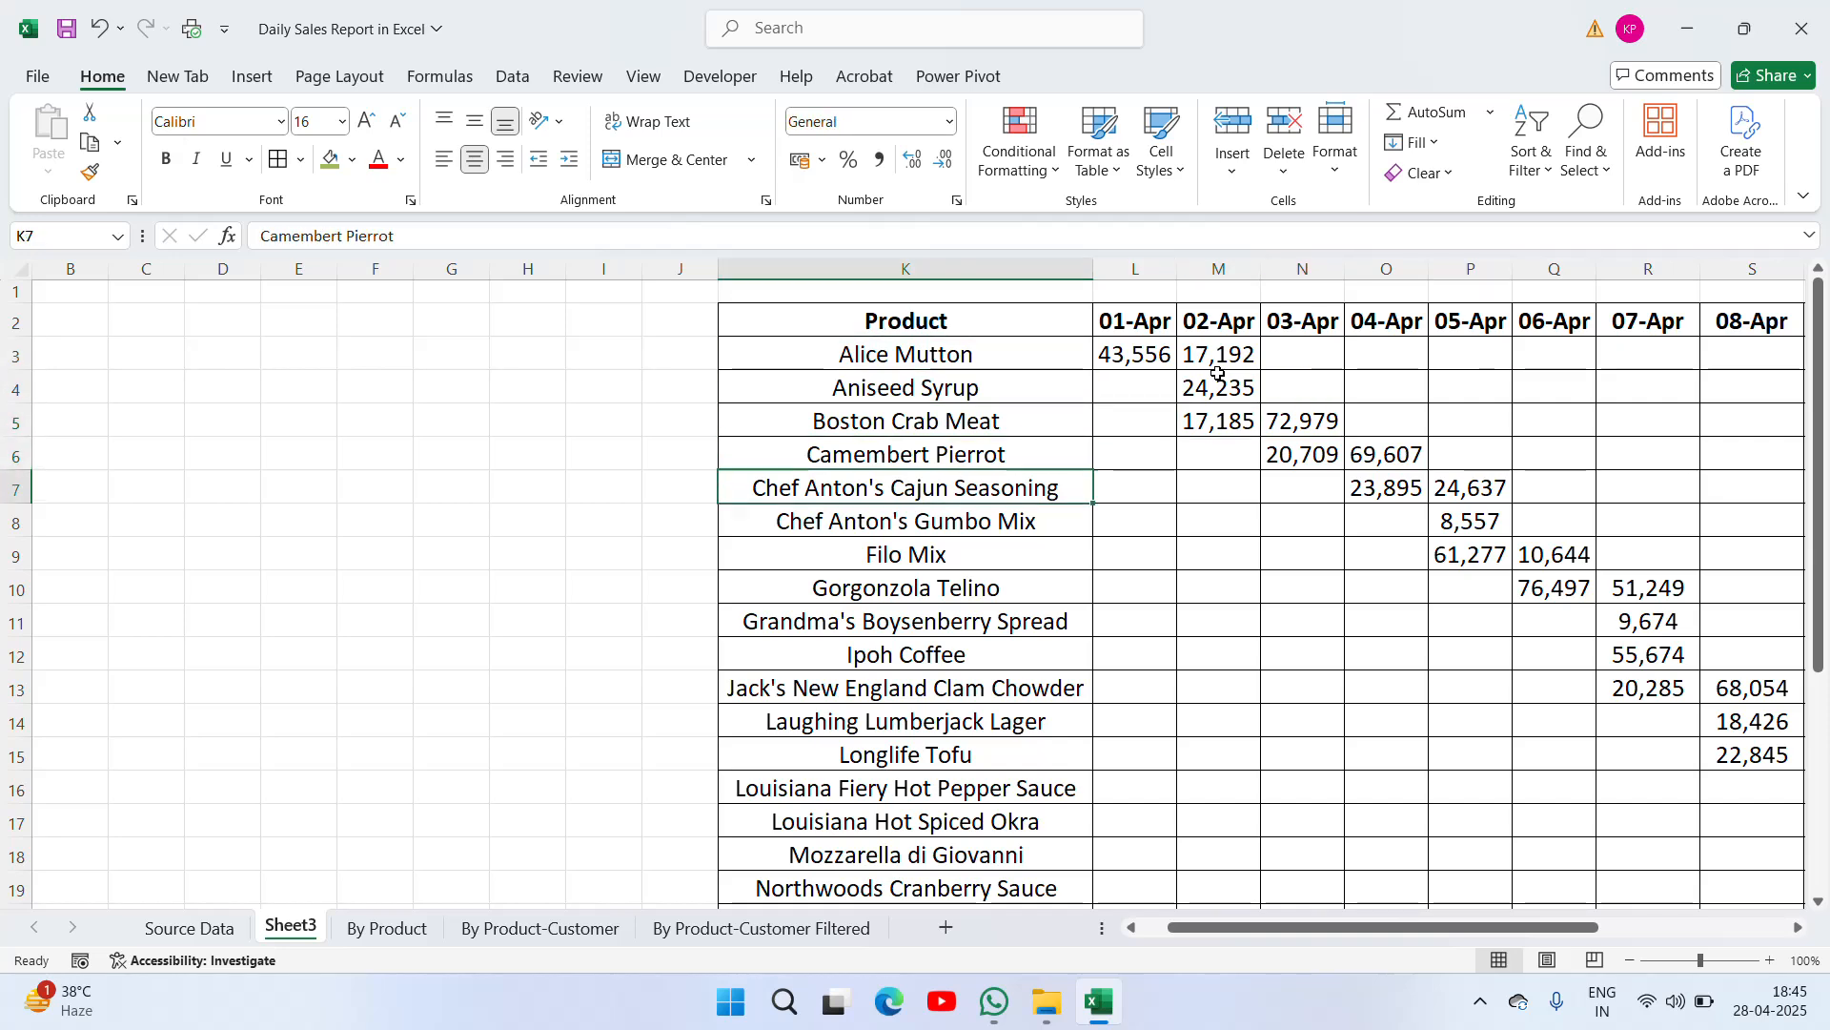
Look along the Chef Anton's Cajun Seasoning row through all dates to the Grand Total column
{"action": "key", "text": "Right"}
{"action": "key", "text": "Right"}
{"action": "key", "text": "Right"}
{"action": "key", "text": "Right"}
{"action": "key", "text": "Right"}
{"action": "key", "text": "Right"}
{"action": "key", "text": "Right"}
{"action": "key", "text": "Right"}
{"action": "key", "text": "Right"}
{"action": "key", "text": "Right"}
{"action": "key", "text": "Right"}
{"action": "key", "text": "Right"}
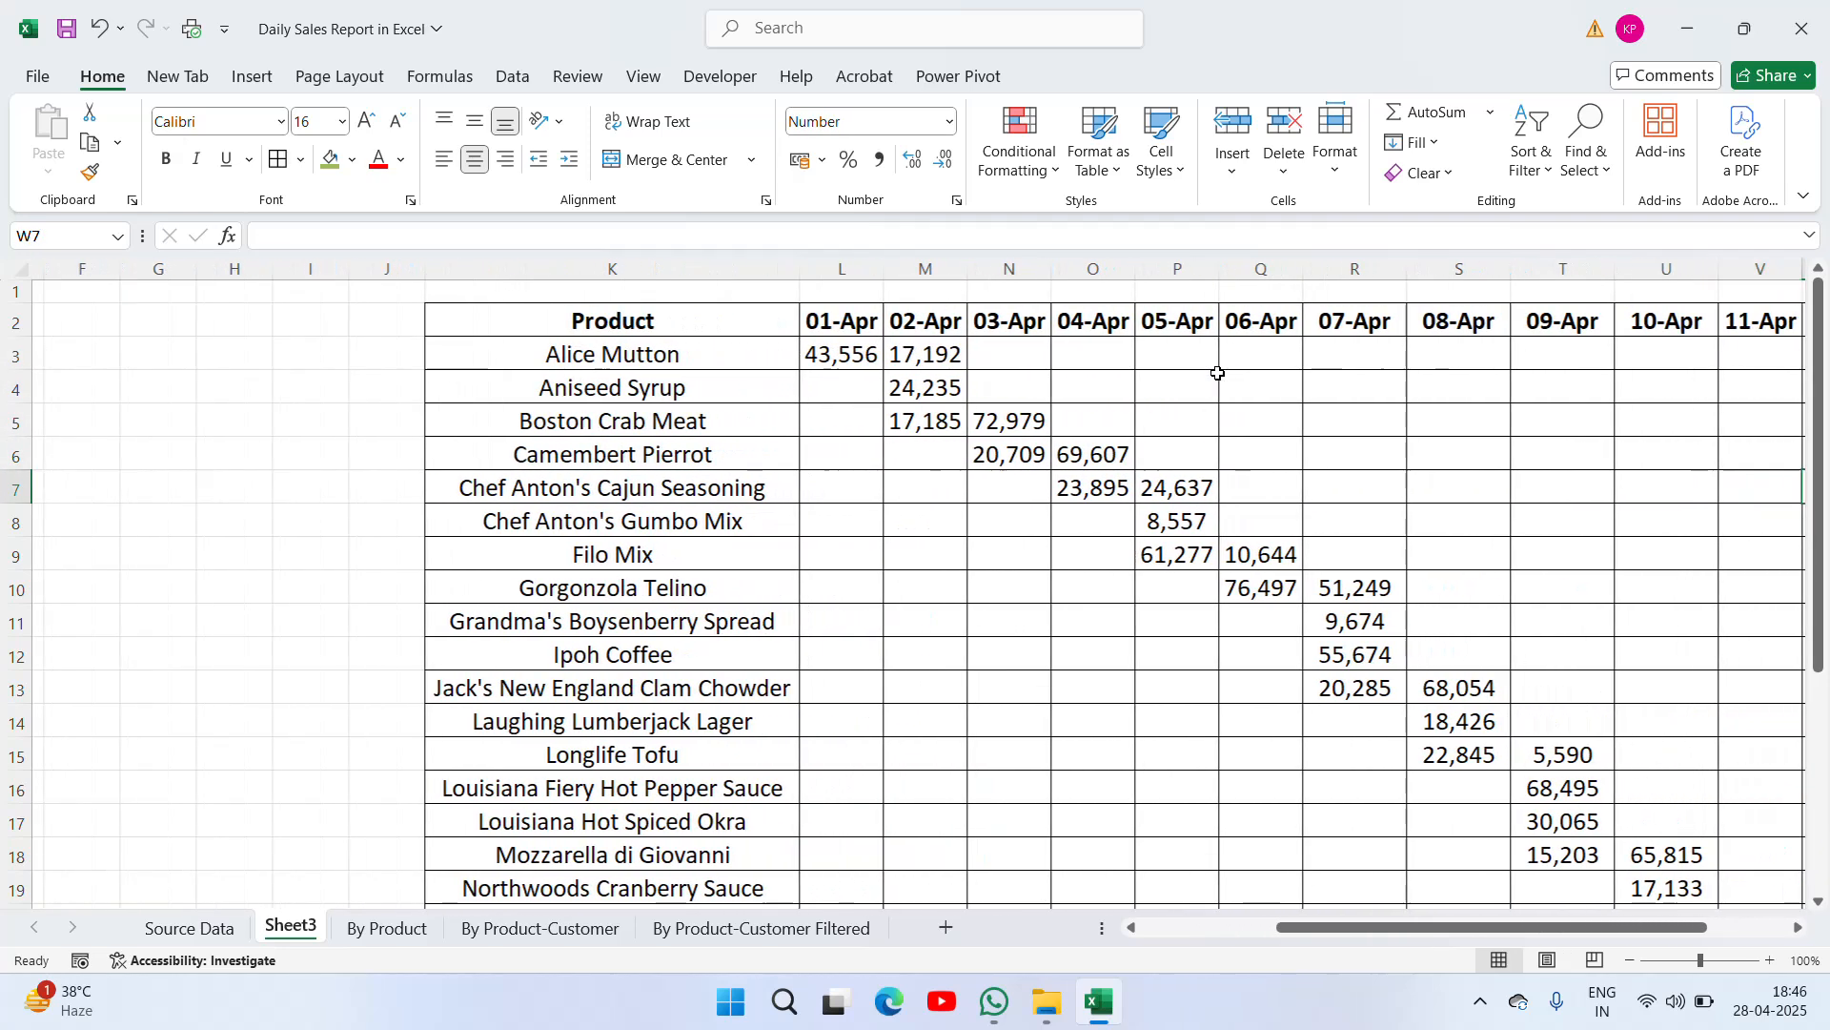
{"action": "key", "text": "Right"}
{"action": "key", "text": "Right"}
{"action": "key", "text": "Right"}
{"action": "key", "text": "Left"}
{"action": "key", "text": "Left"}
Autofit column X so that its Grand Total header fits
{"action": "key", "text": "Up"}
{"action": "key", "text": "Up"}
{"action": "key", "text": "Up"}
{"action": "key", "text": "Up"}
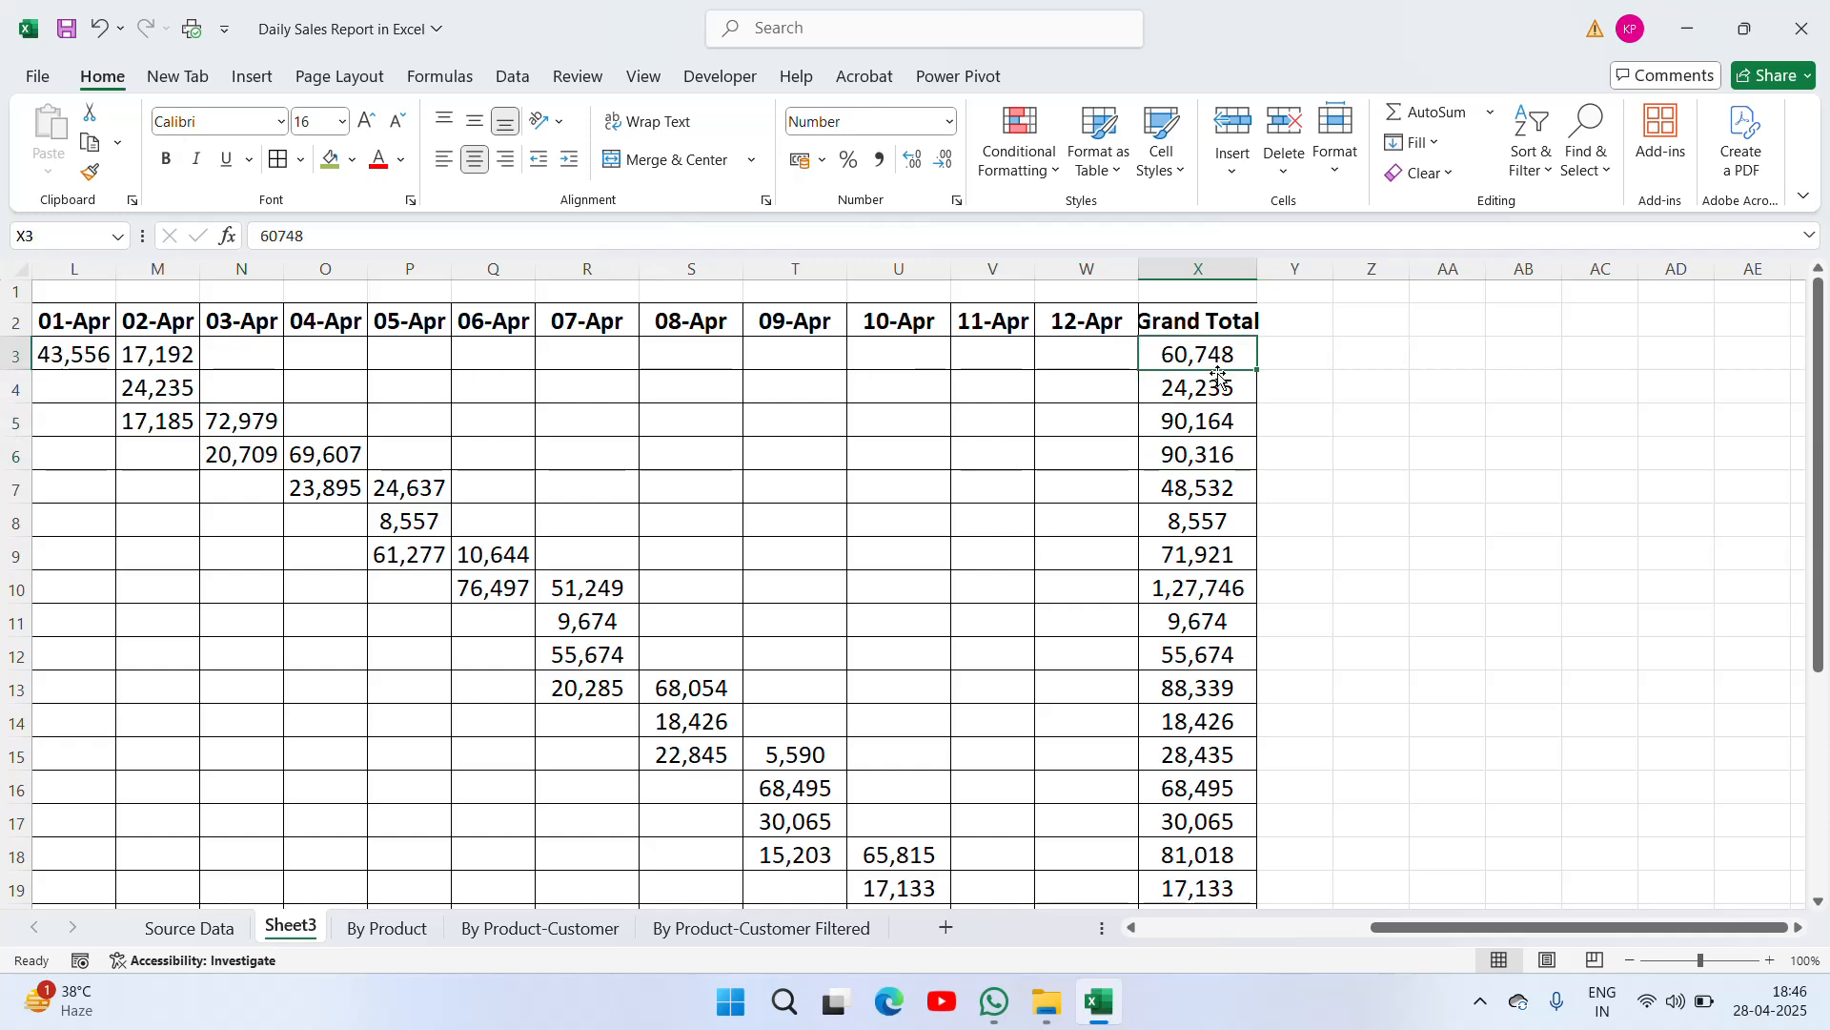
{"action": "key", "text": "Up"}
{"action": "double_click", "coordinate": [1252, 263]}
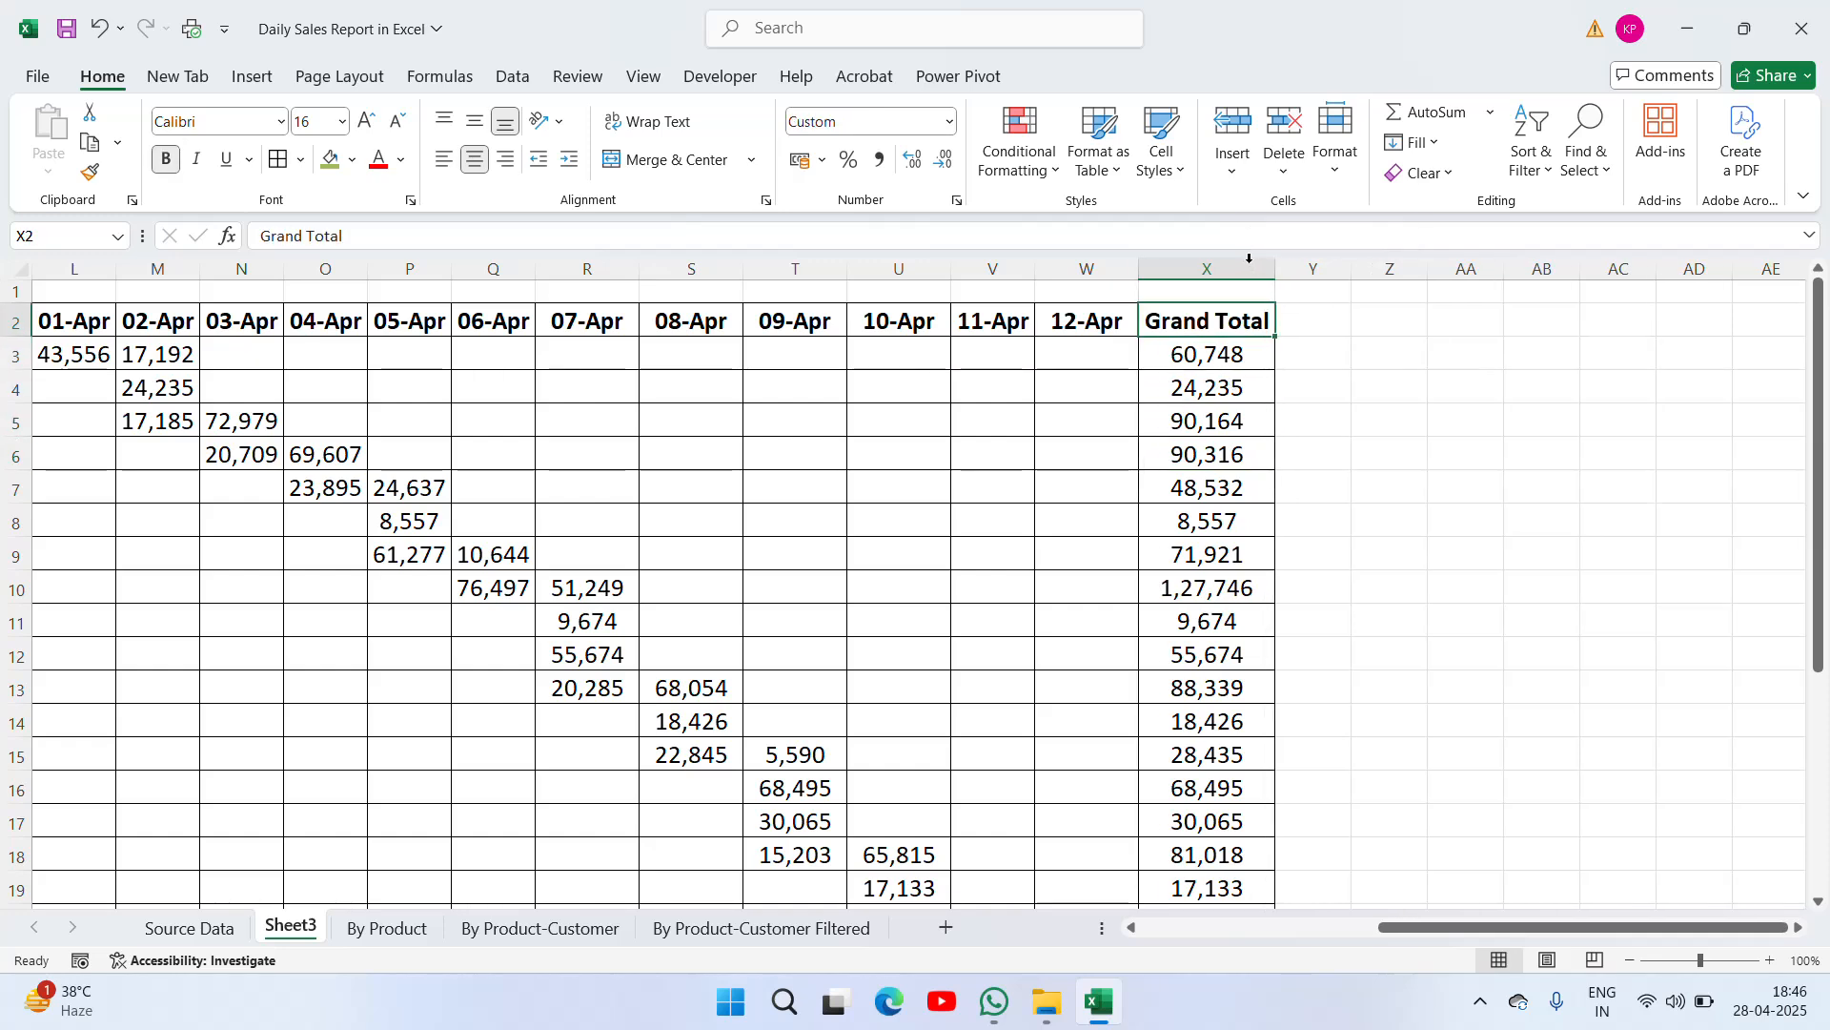
Fill the table's header row K2:X2, from Product to Grand Total, with green
{"action": "key", "text": "ctrl+Left"}
{"action": "key", "text": "Right"}
{"action": "key", "text": "Left"}
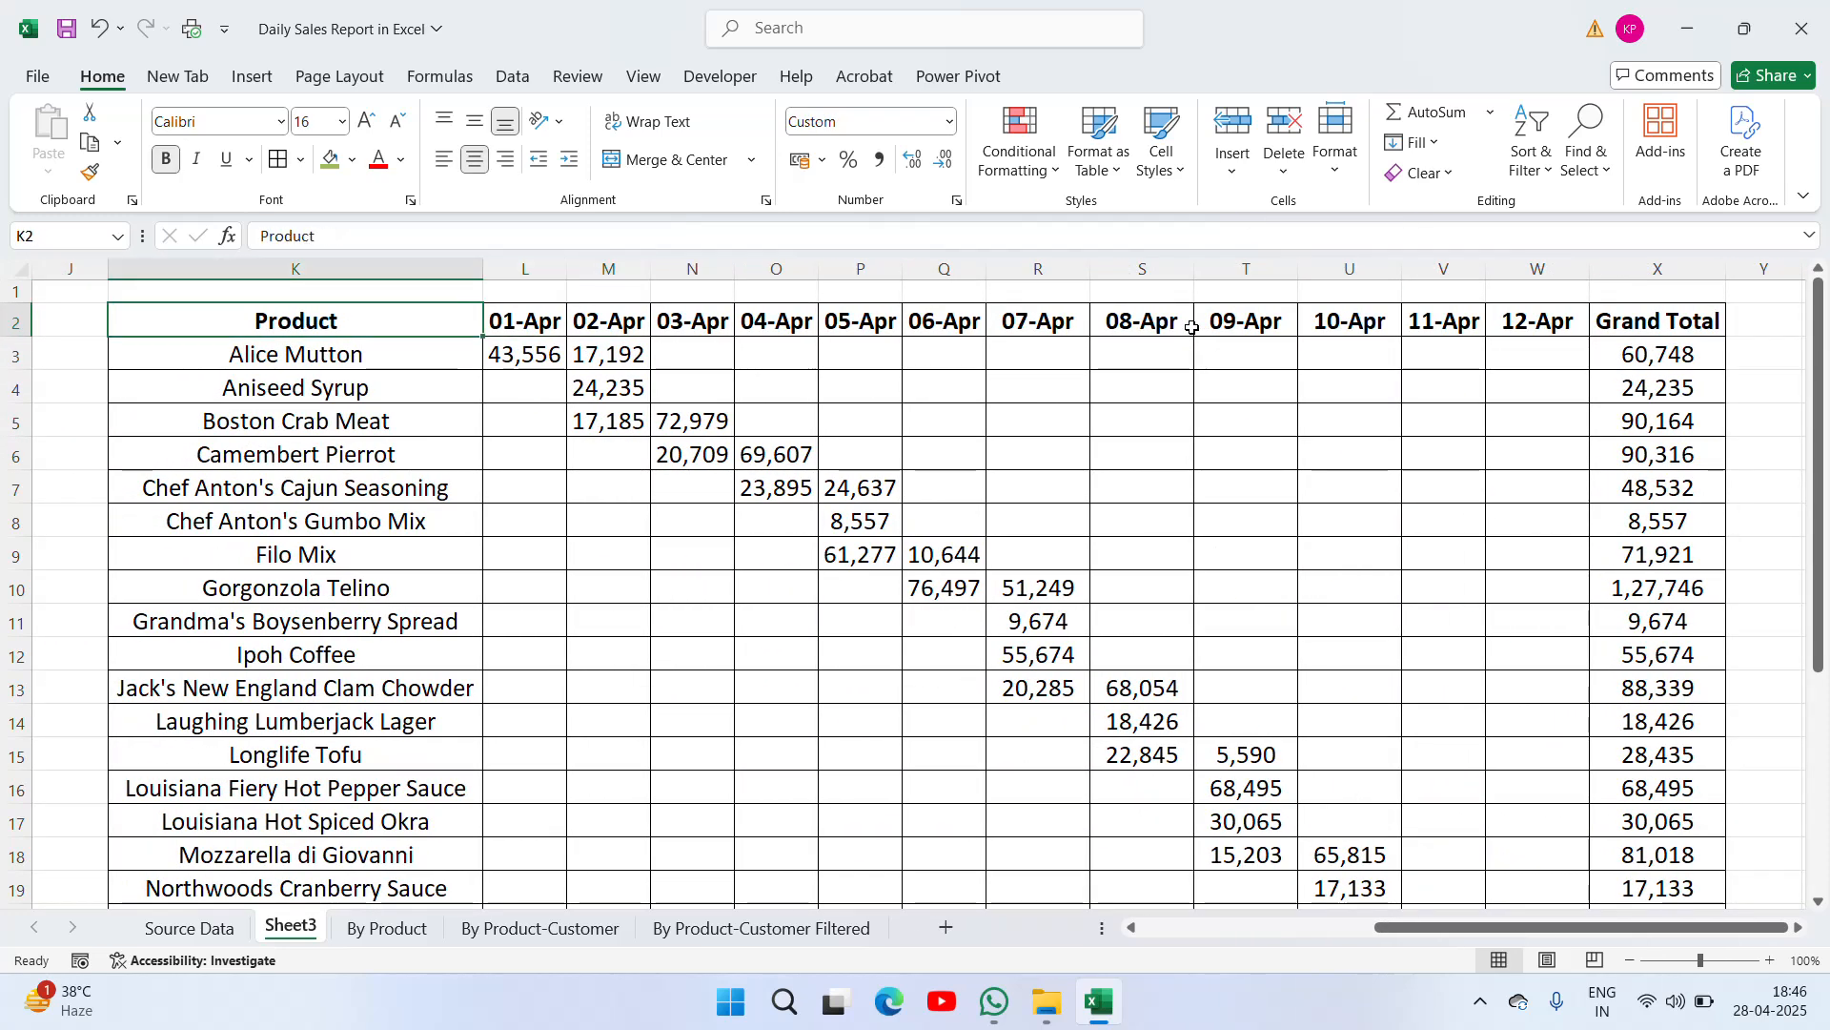
{"action": "key", "text": "ctrl+shift+Right"}
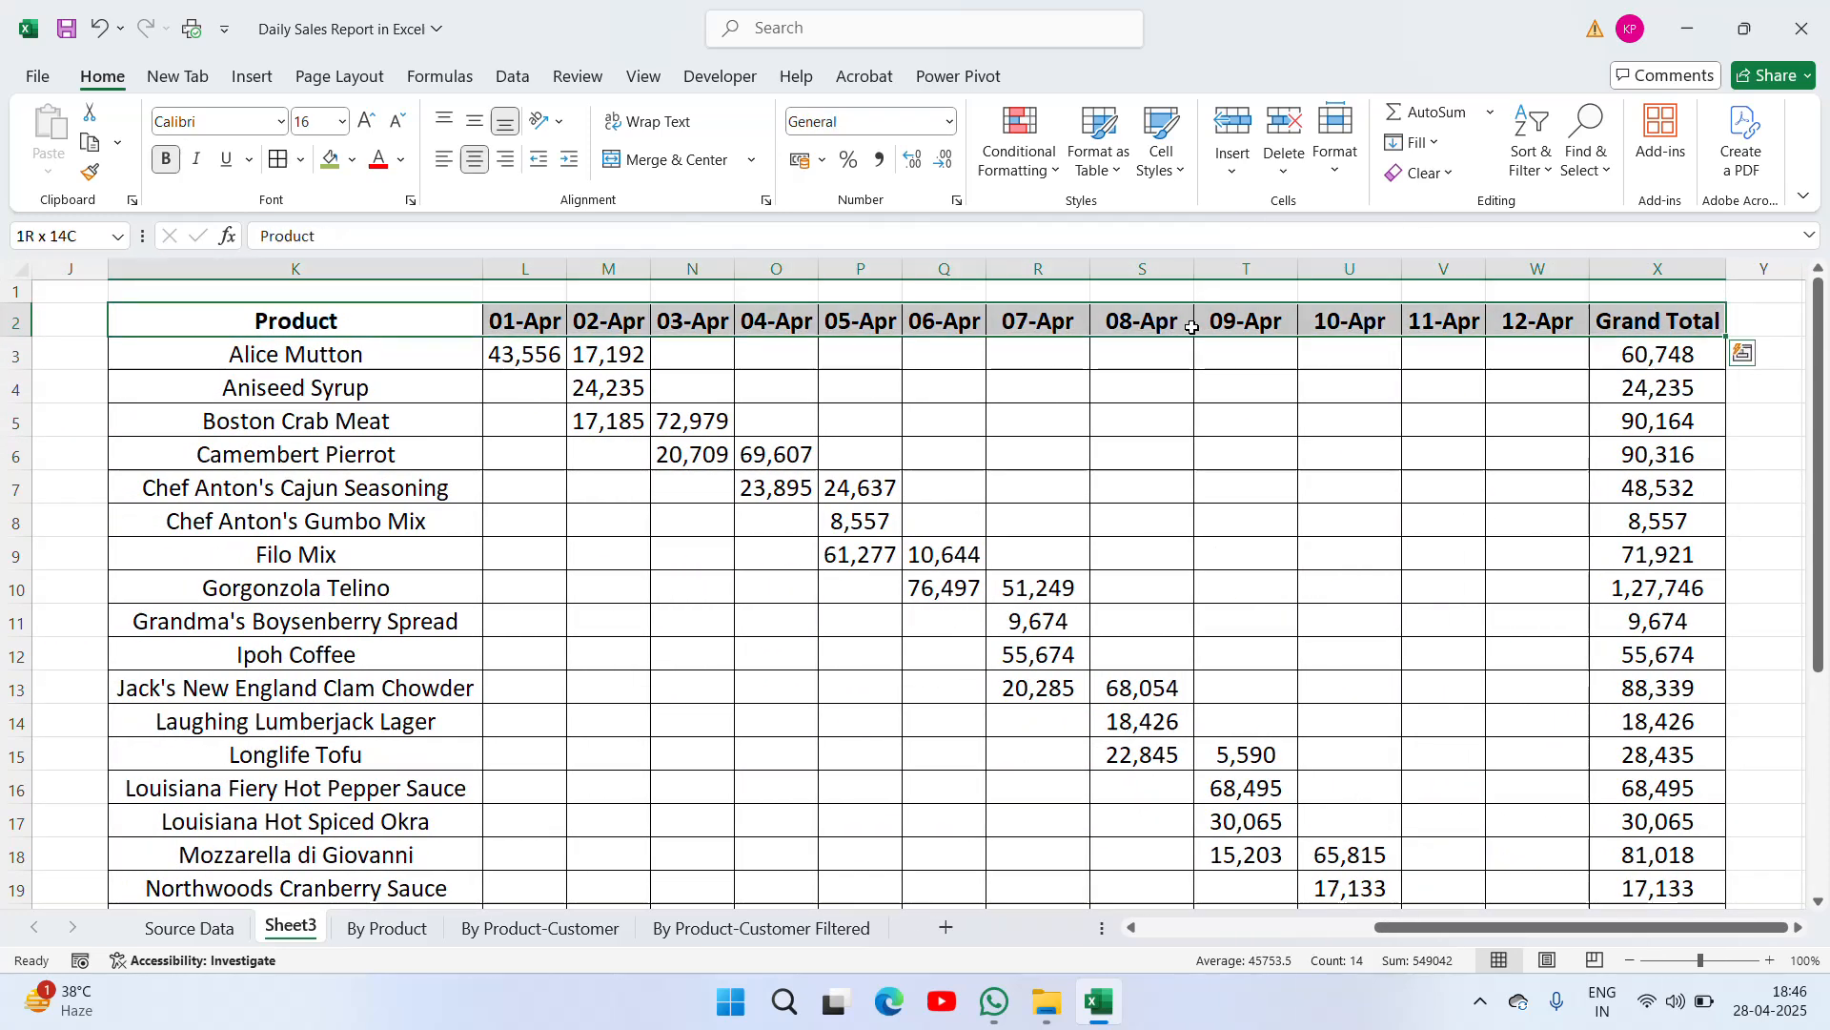
{"action": "left_click", "coordinate": [334, 171]}
{"action": "left_click", "coordinate": [1394, 543]}
Look at the Grand Total column up to Alice Mutton's total in cell X3
{"action": "key", "text": "Up"}
{"action": "key", "text": "Up"}
{"action": "key", "text": "Right"}
{"action": "key", "text": "Right"}
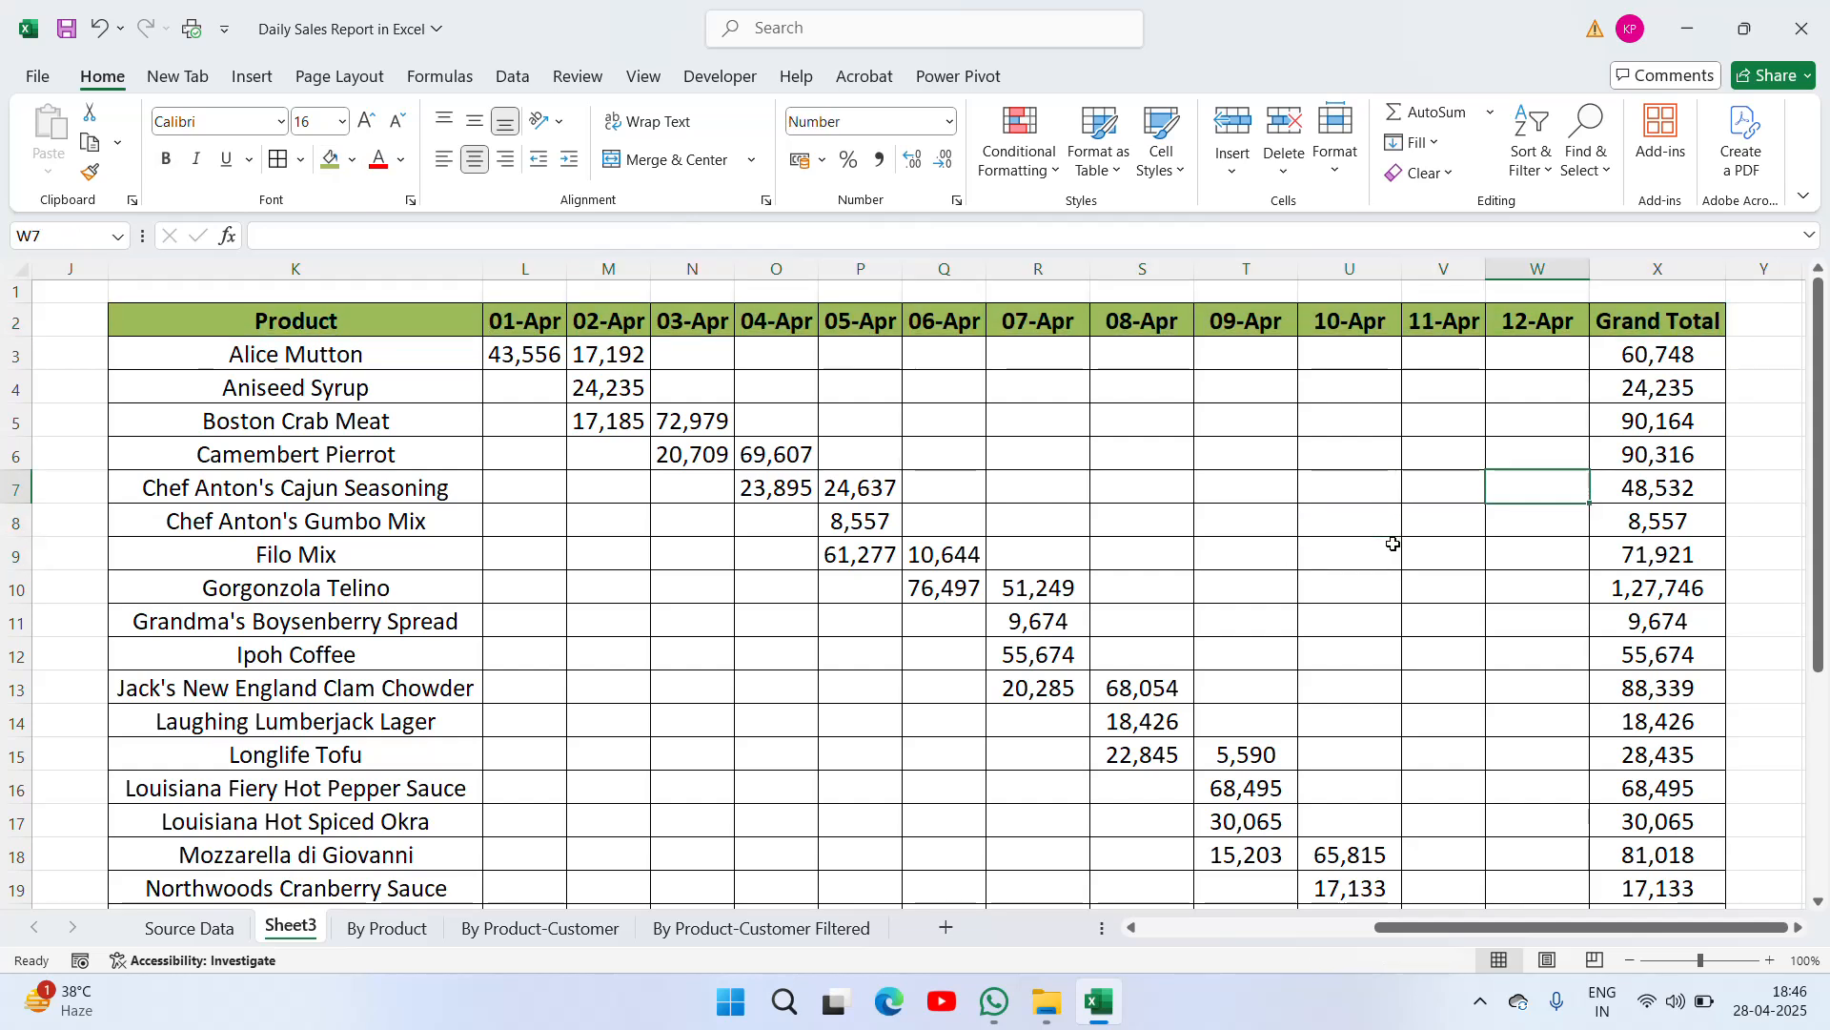
{"action": "key", "text": "Right"}
{"action": "key", "text": "Up"}
{"action": "key", "text": "Up"}
{"action": "key", "text": "Up"}
{"action": "key", "text": "Up"}
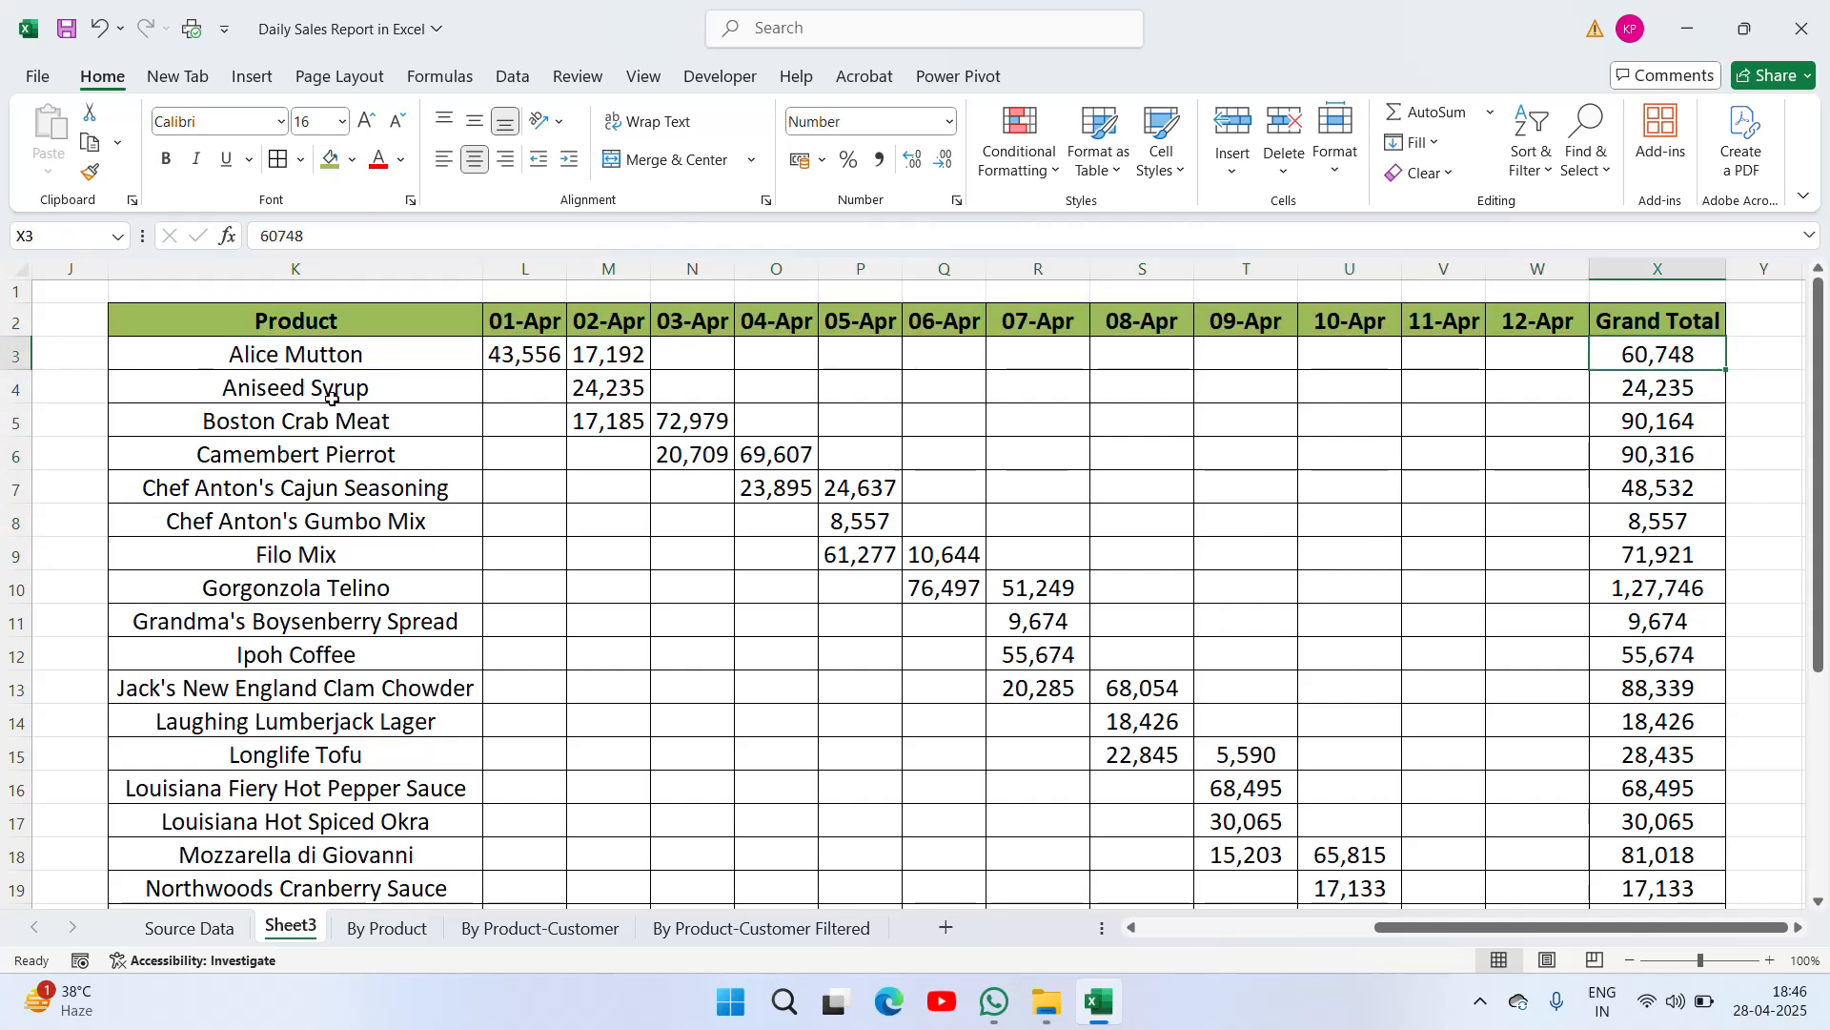
Check the sum of Alice Mutton's 01-Apr and 02-Apr amounts, cells L3:M3, against its Grand Total
{"action": "left_click", "coordinate": [283, 347]}
{"action": "key", "text": "Right"}
{"action": "key", "text": "shift+Right"}
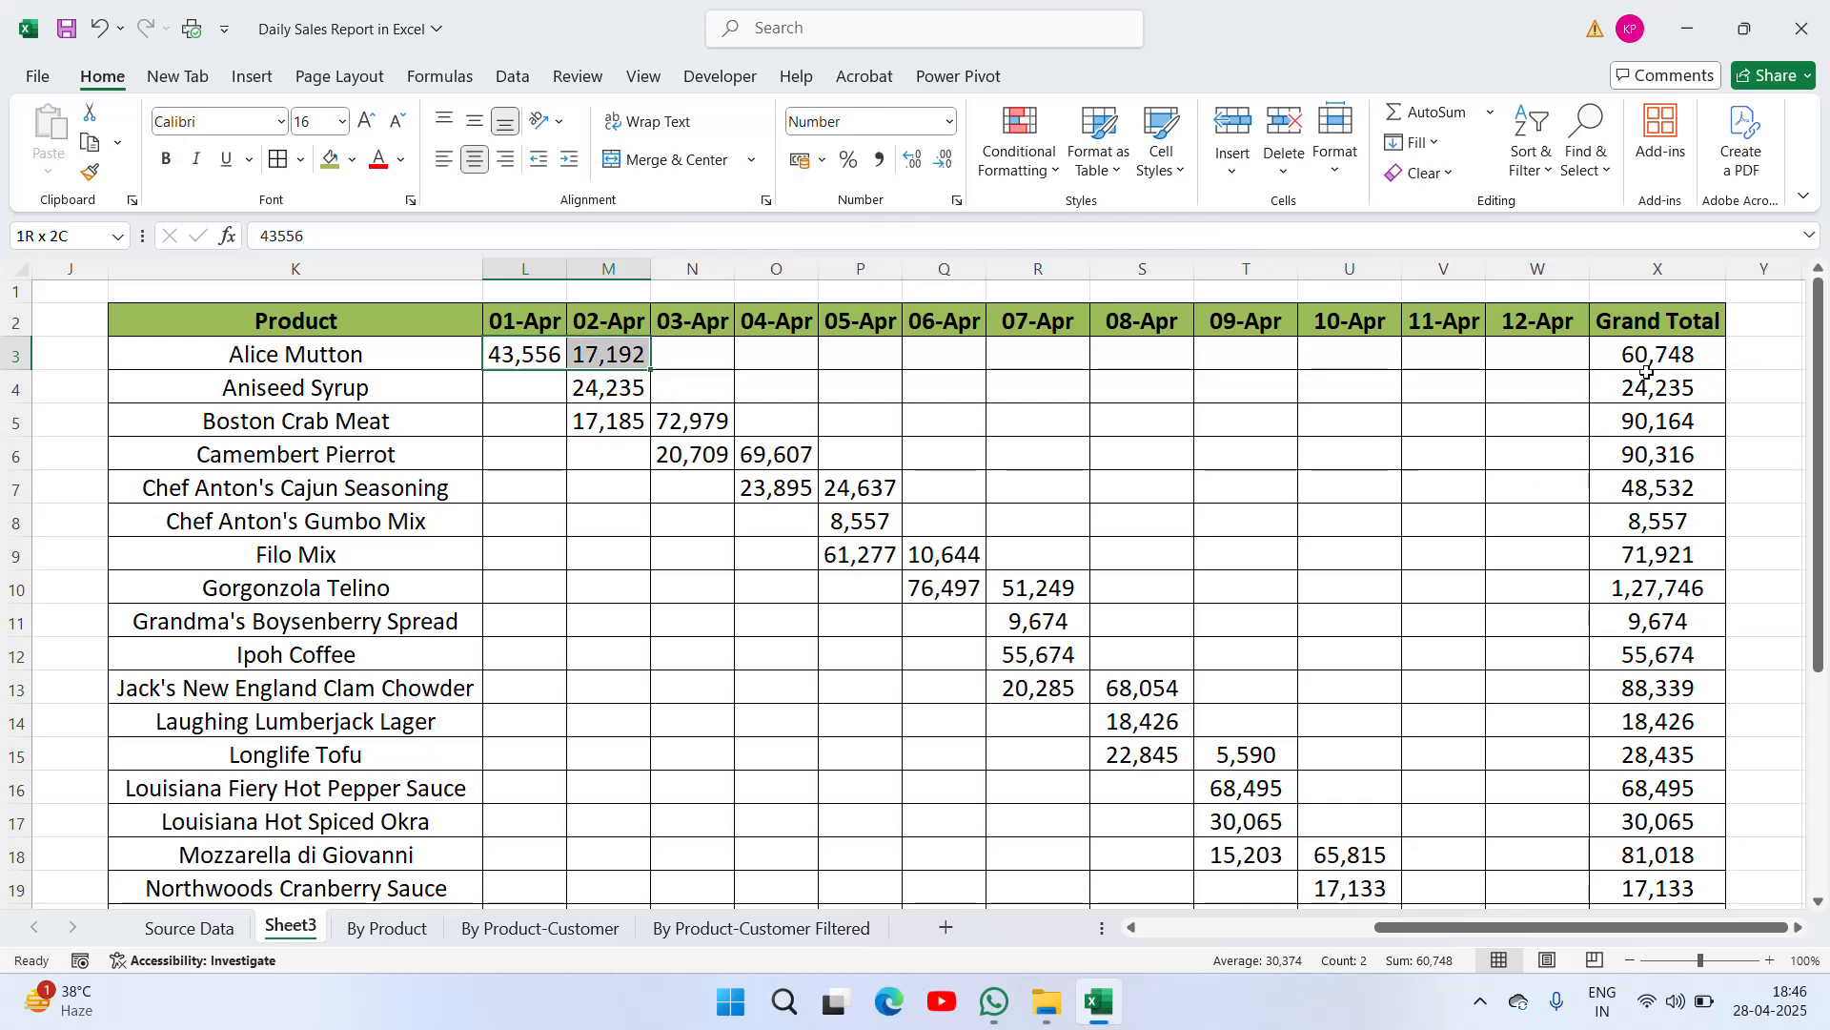
Look down the 01-Apr column to the Grand Total row and return to the first products
{"action": "key", "text": "ctrl+Up"}
{"action": "key", "text": "ctrl+Down"}
{"action": "key", "text": "ctrl+Down"}
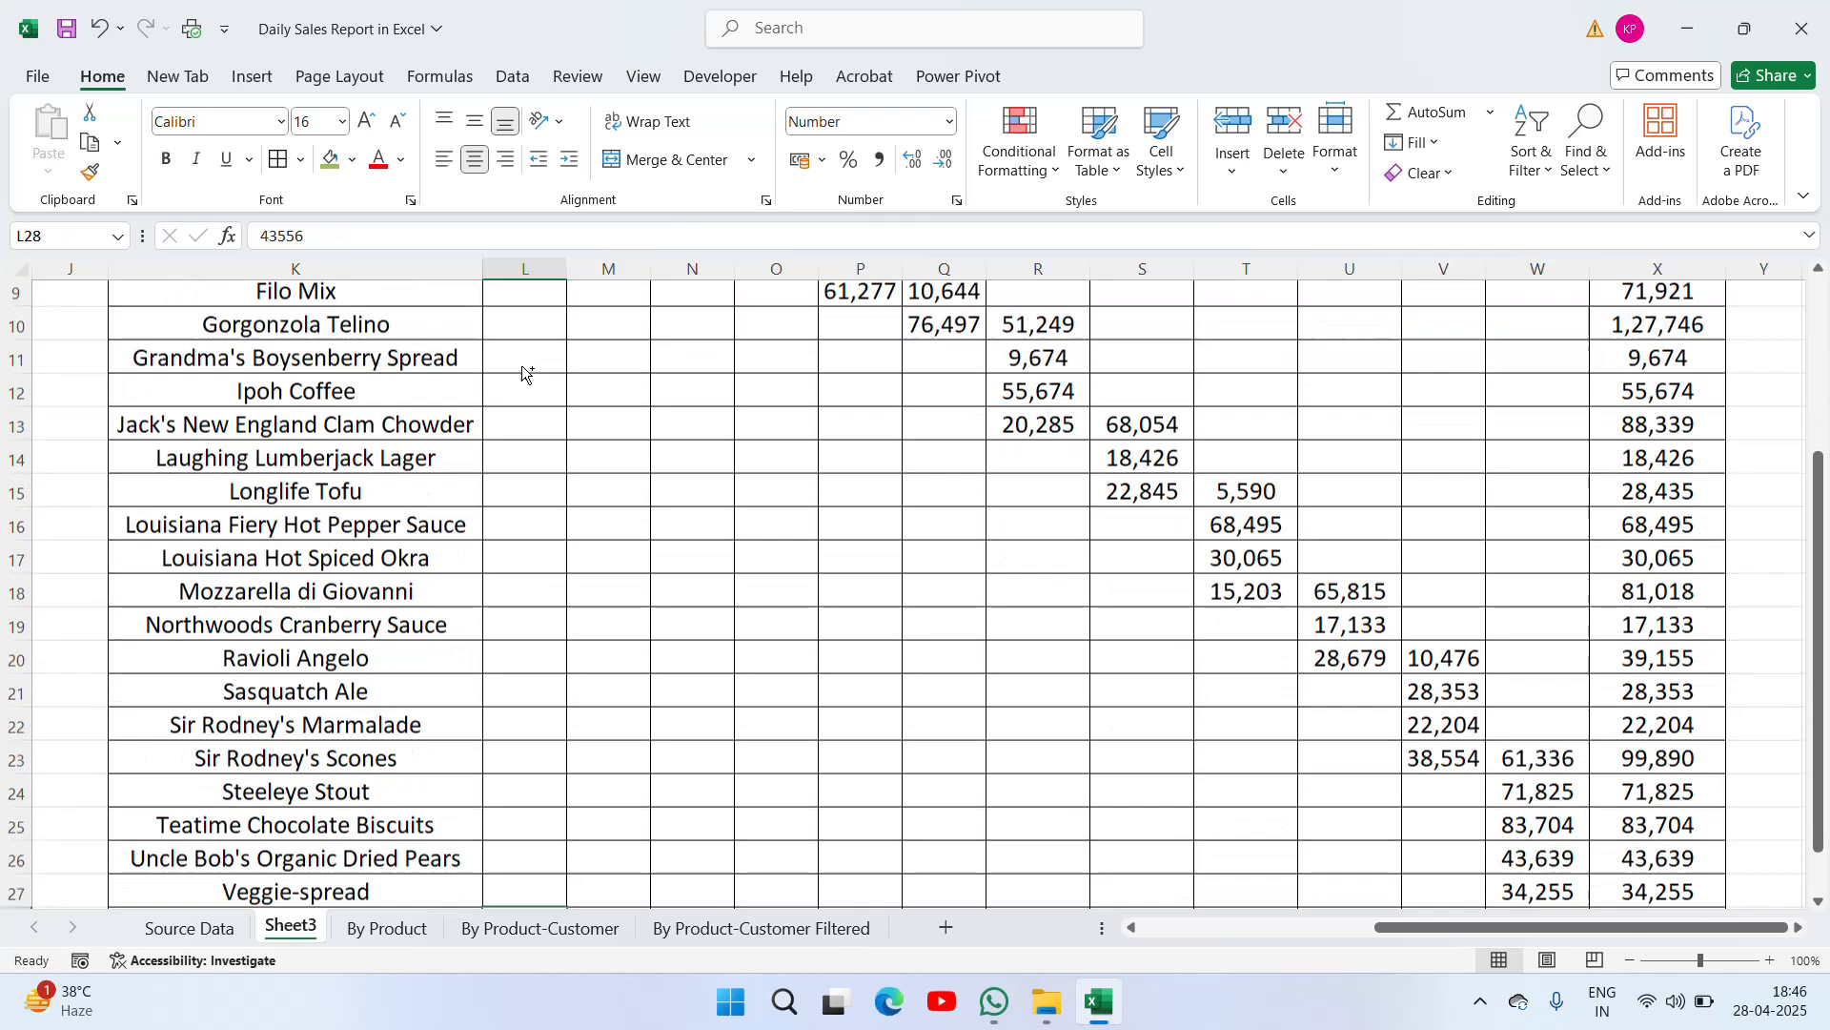
{"action": "key", "text": "Down"}
{"action": "key", "text": "Down"}
{"action": "key", "text": "ctrl+Up"}
{"action": "key", "text": "ctrl+Up"}
{"action": "key", "text": "ctrl+Up"}
{"action": "key", "text": "Down"}
{"action": "key", "text": "Down"}
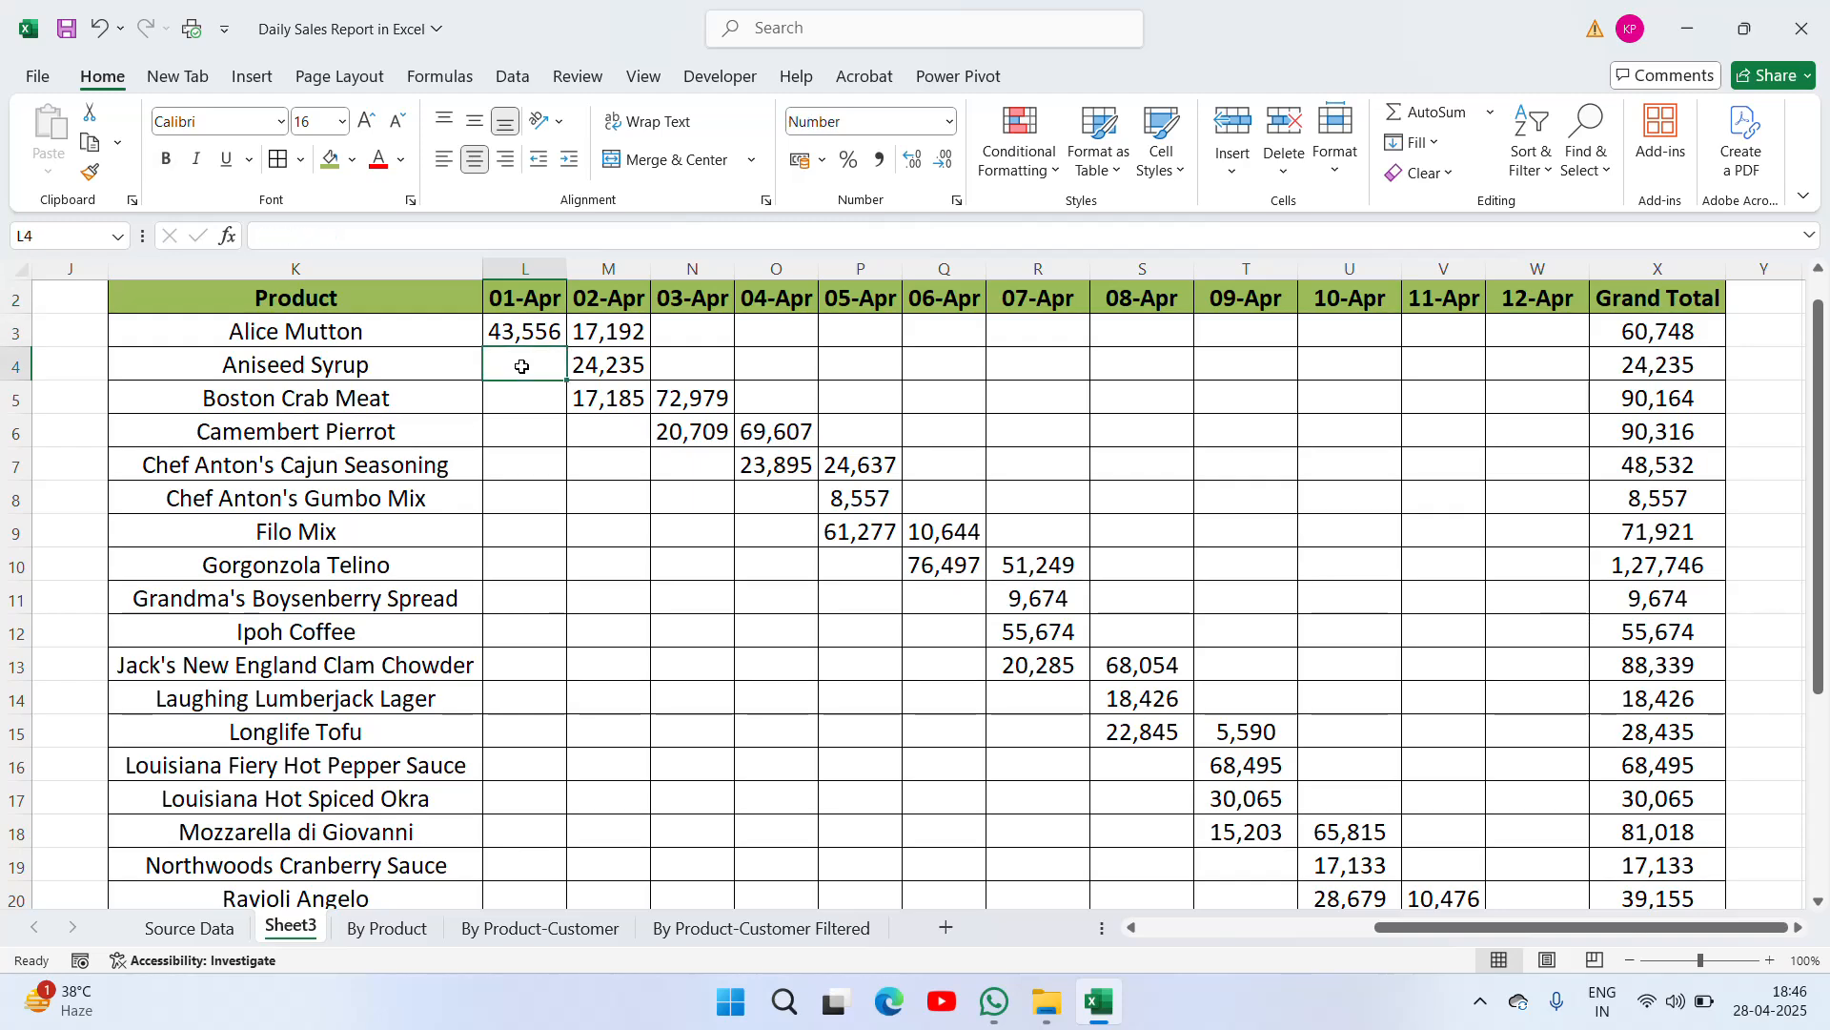
{"action": "key", "text": "ctrl+Down"}
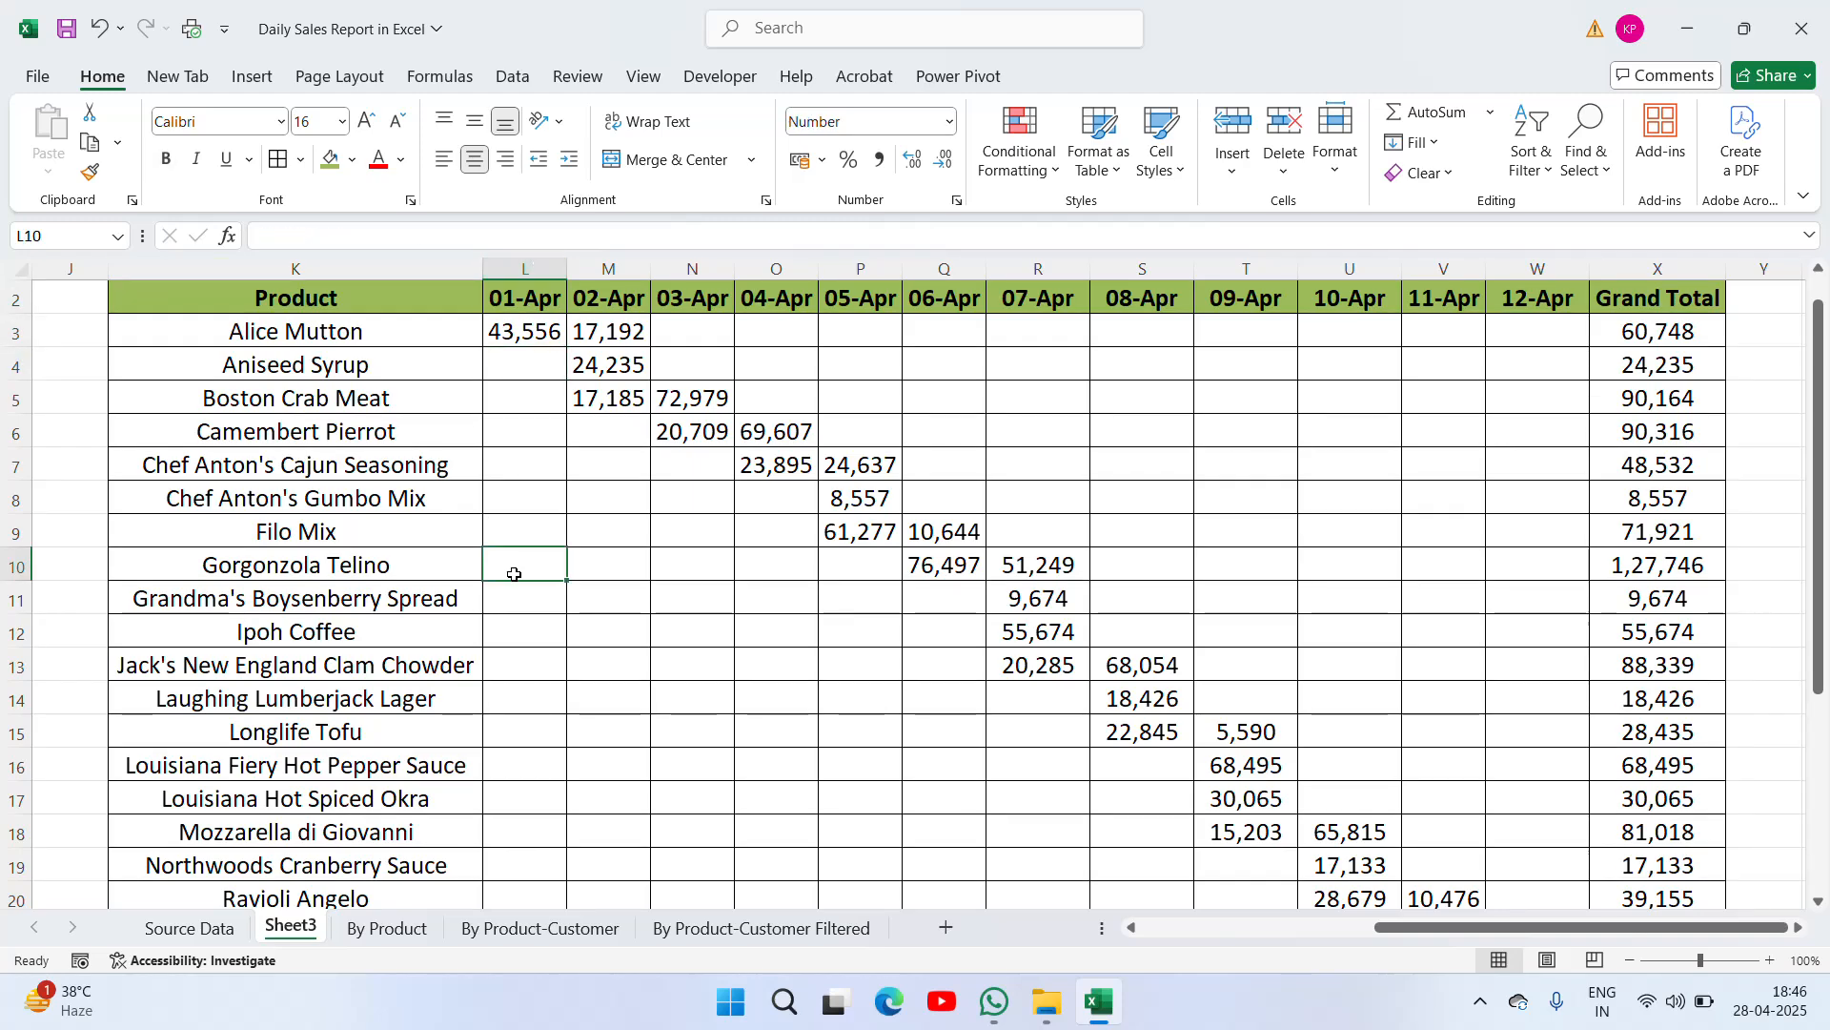
{"action": "key", "text": "ctrl+Up"}
{"action": "key", "text": "ctrl+Up"}
{"action": "key", "text": "Down"}
{"action": "key", "text": "Down"}
{"action": "key", "text": "Down"}
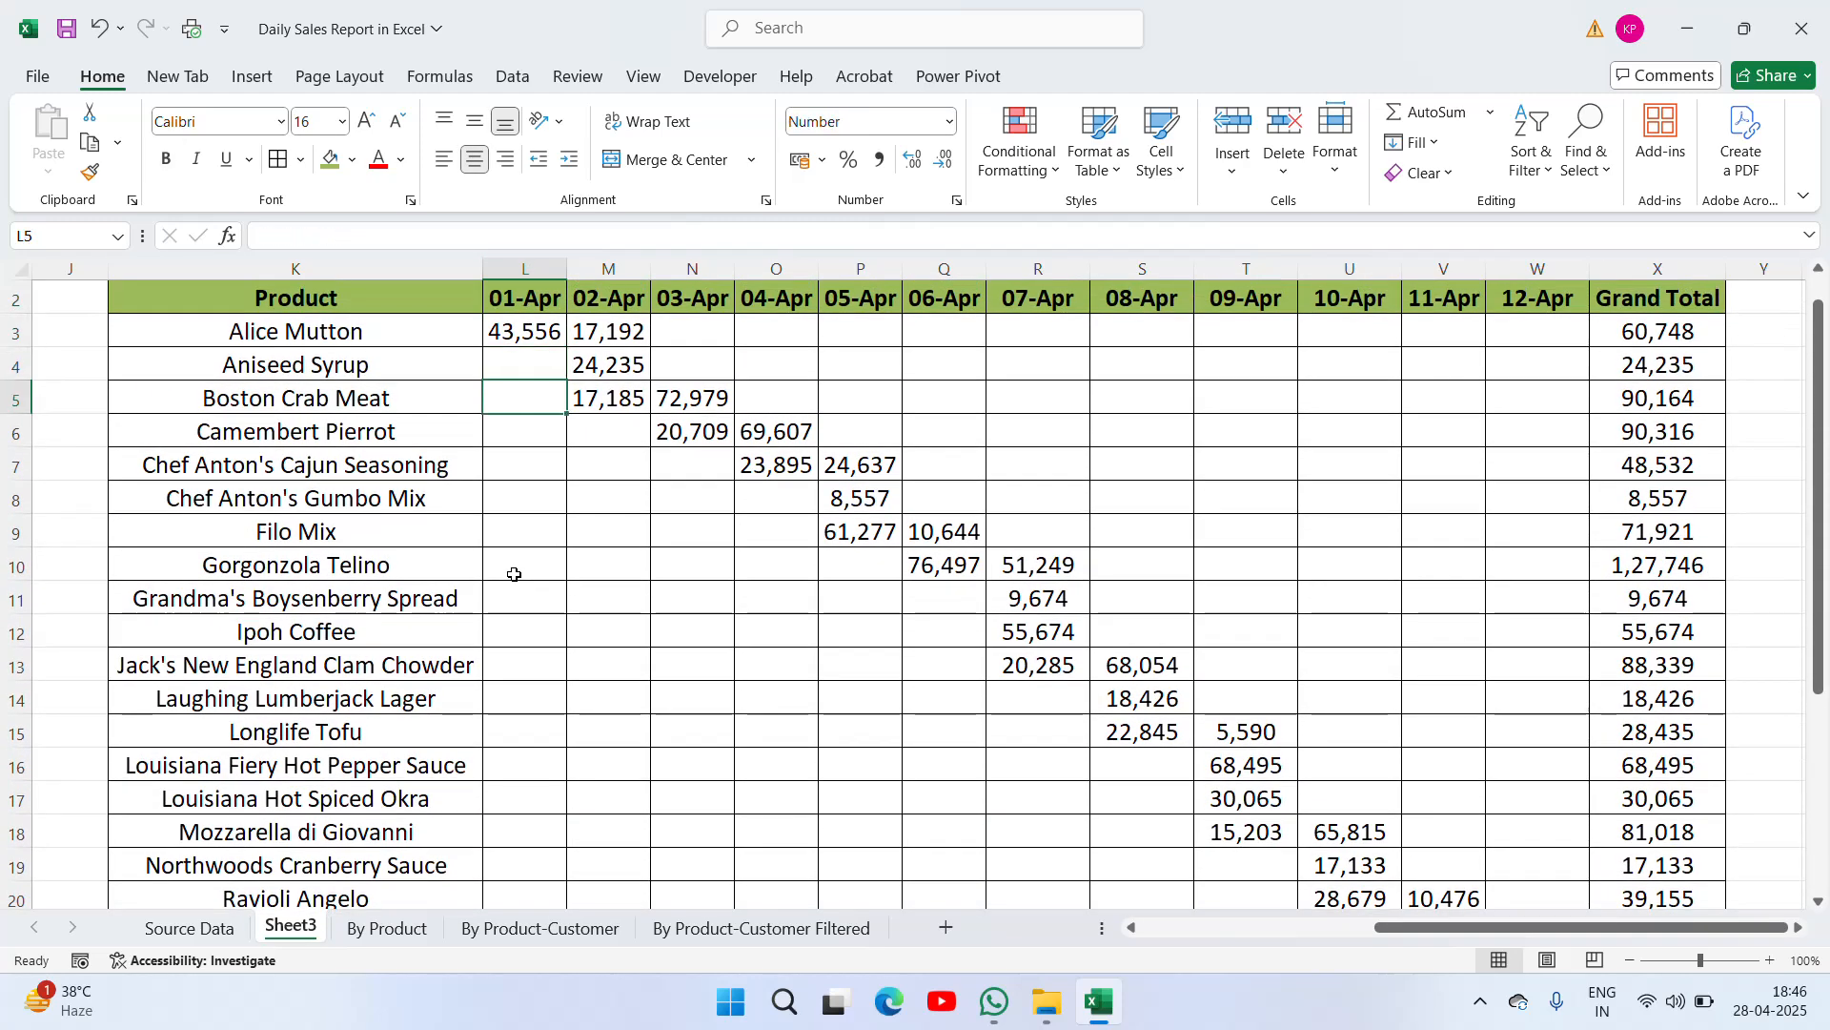
{"action": "key", "text": "Left"}
{"action": "key", "text": "Right"}
{"action": "key", "text": "Left"}
{"action": "key", "text": "Right"}
{"action": "key", "text": "Up"}
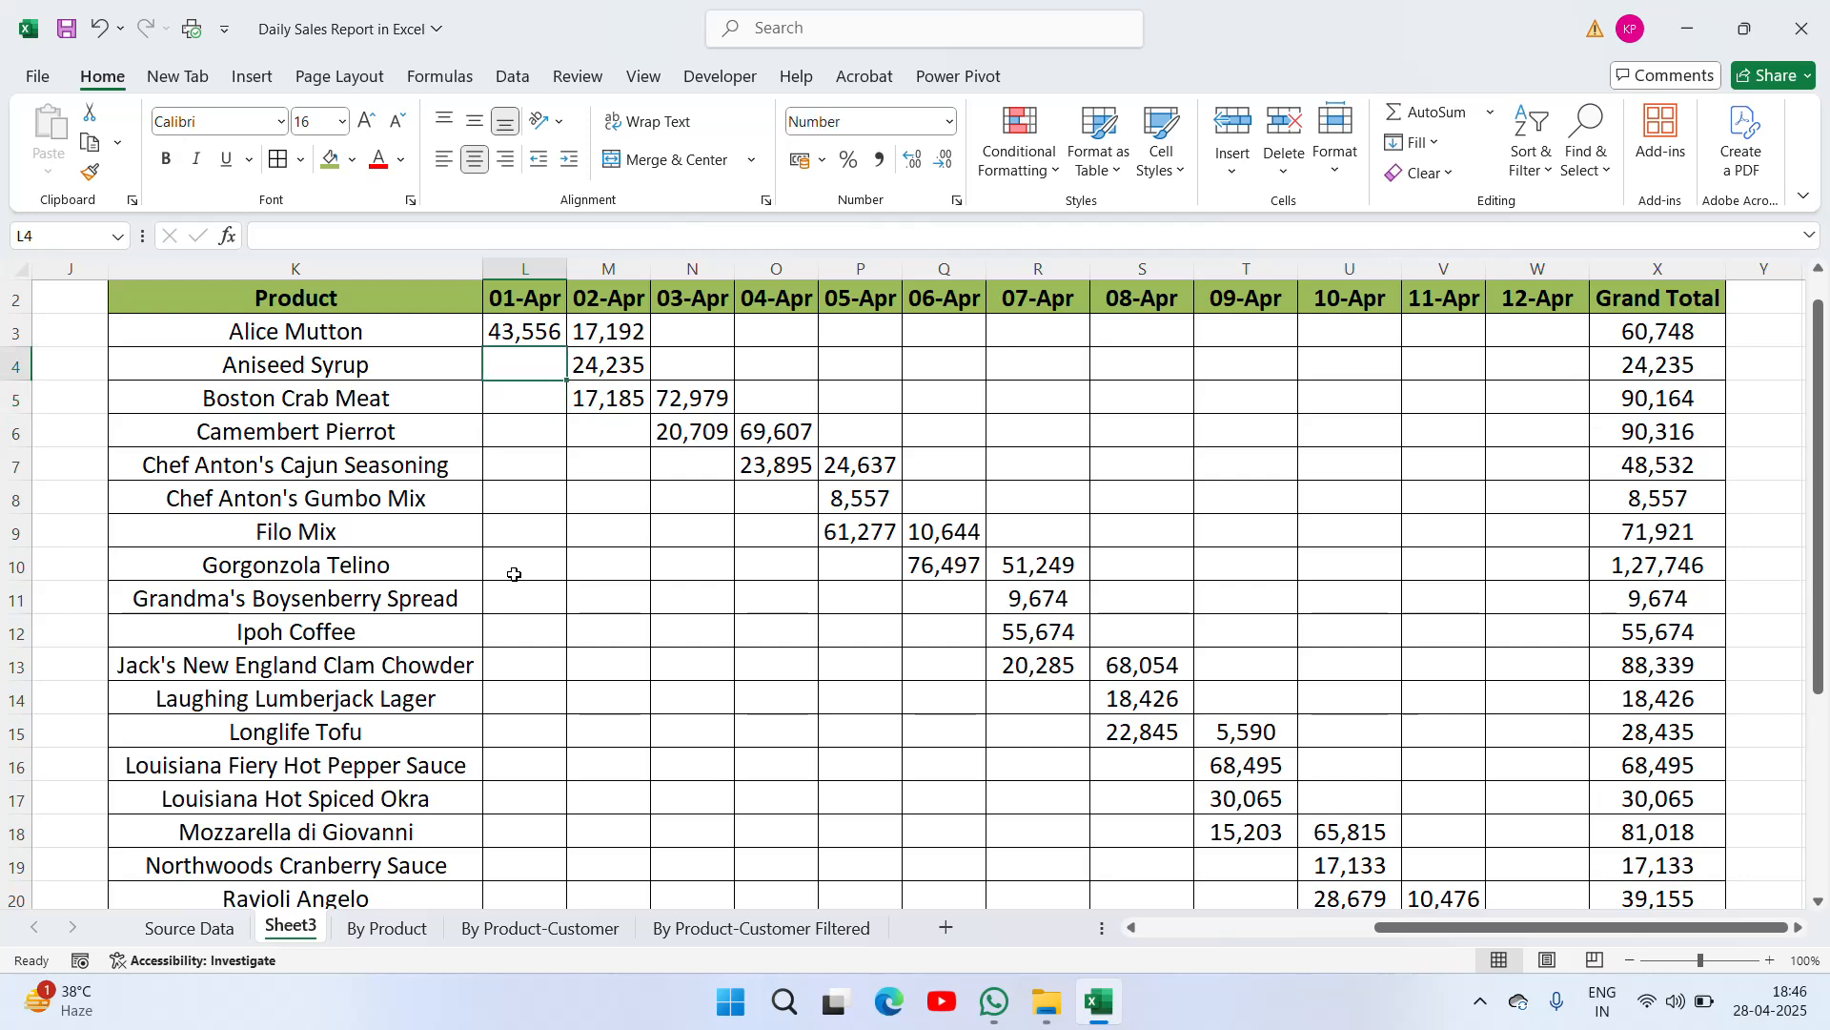
{"action": "key", "text": "Up"}
{"action": "key", "text": "Up"}
{"action": "key", "text": "Down"}
{"action": "key", "text": "Down"}
Make the table's Grand Total row K28:X28 bold and fill it with light green
{"action": "key", "text": "ctrl+Down"}
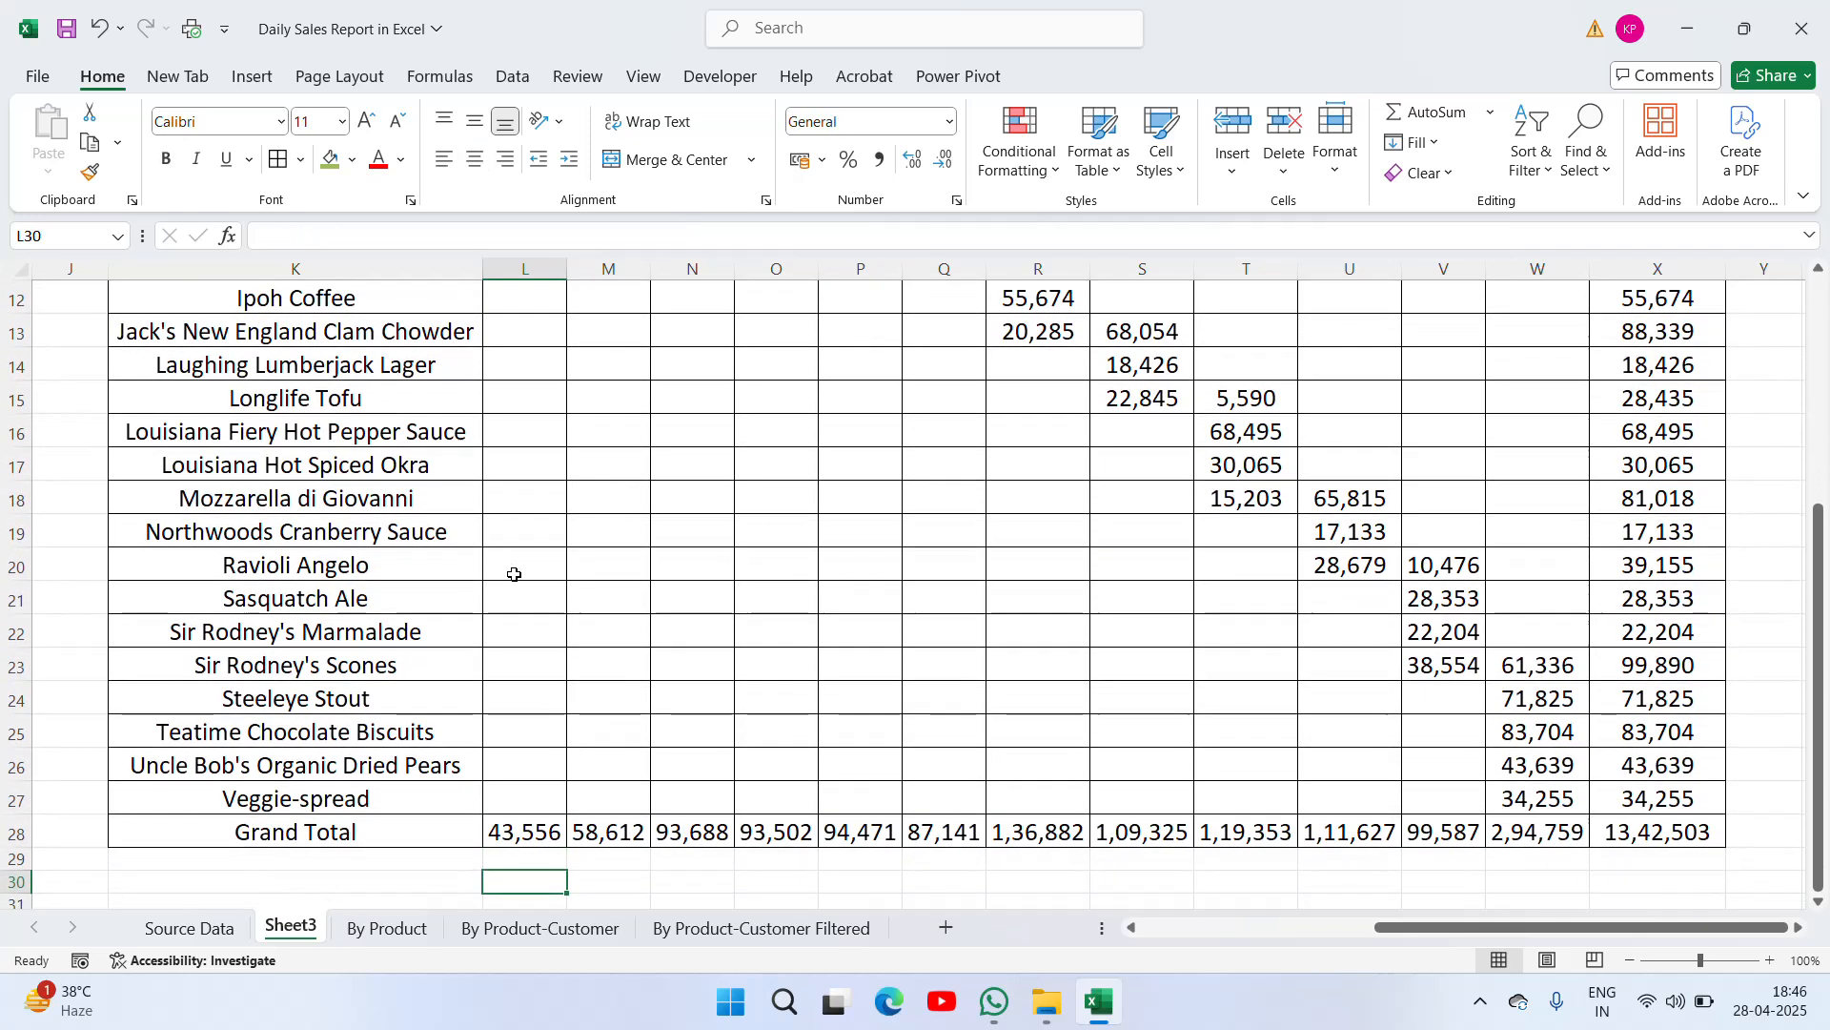
{"action": "key", "text": "Left"}
{"action": "key", "text": "Right"}
{"action": "key", "text": "Left"}
{"action": "key", "text": "ctrl+shift+Right"}
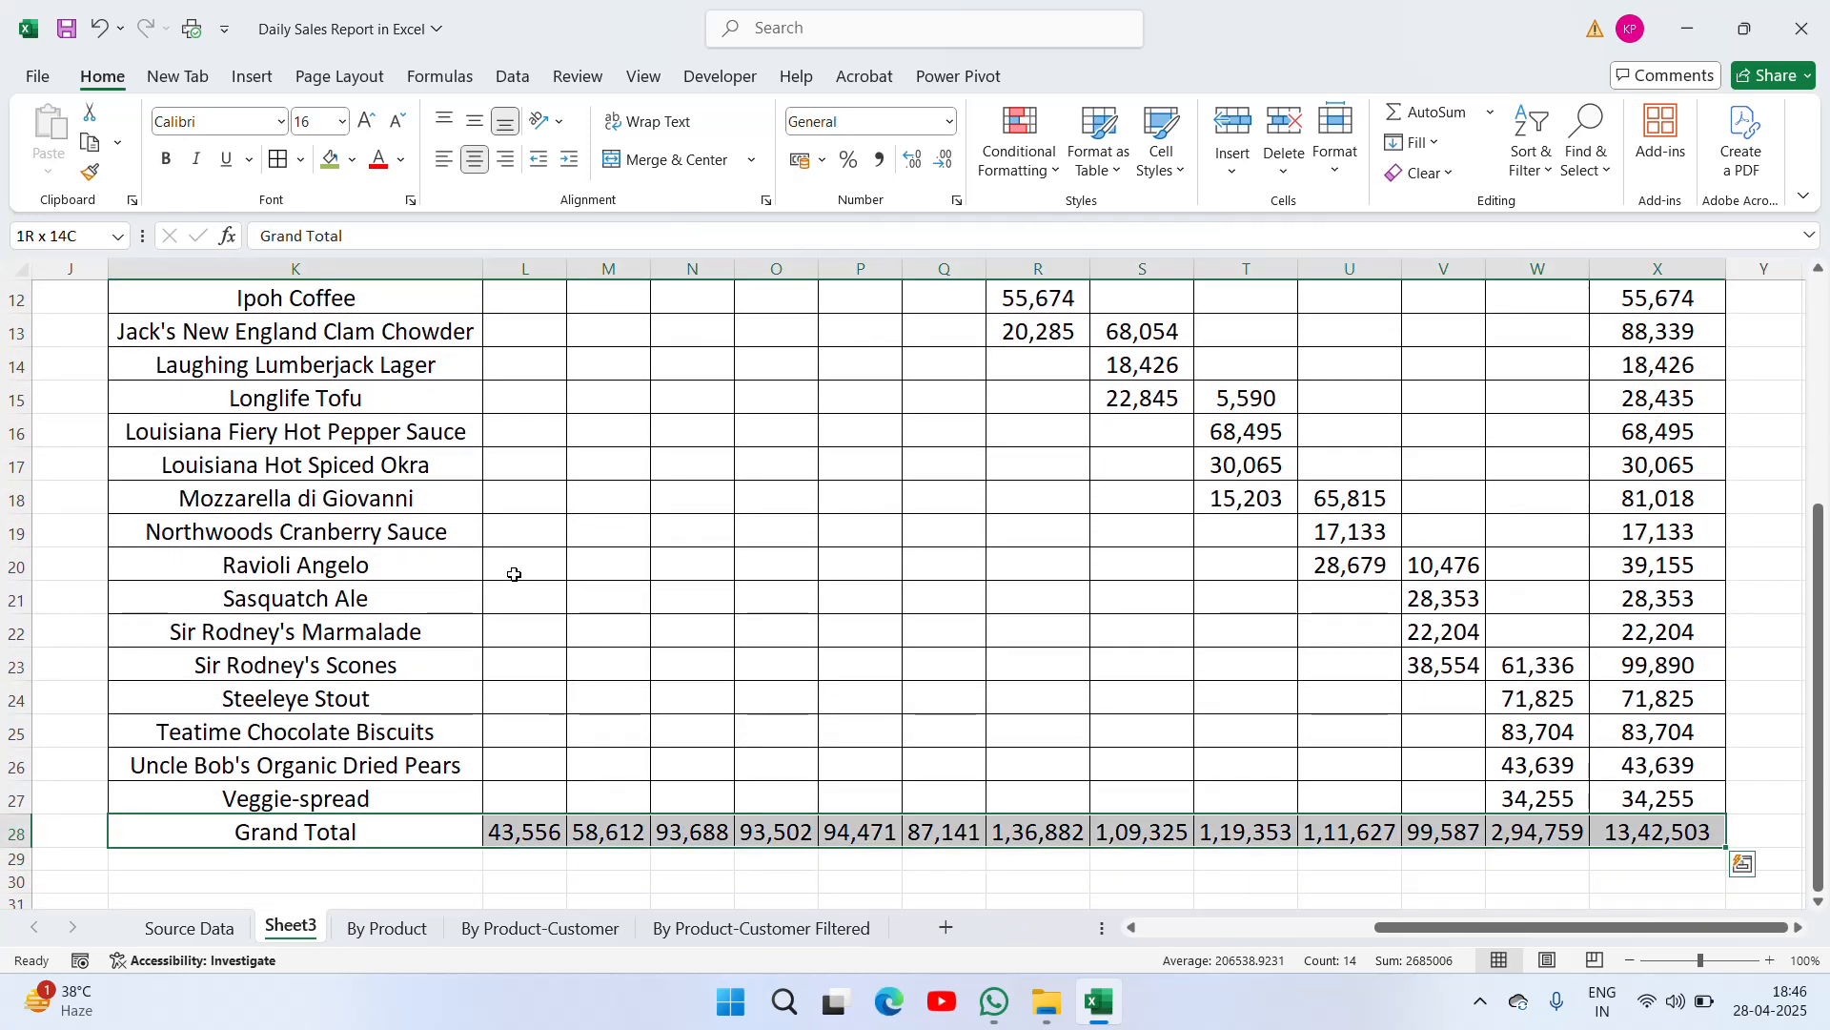
{"action": "left_click", "coordinate": [169, 158]}
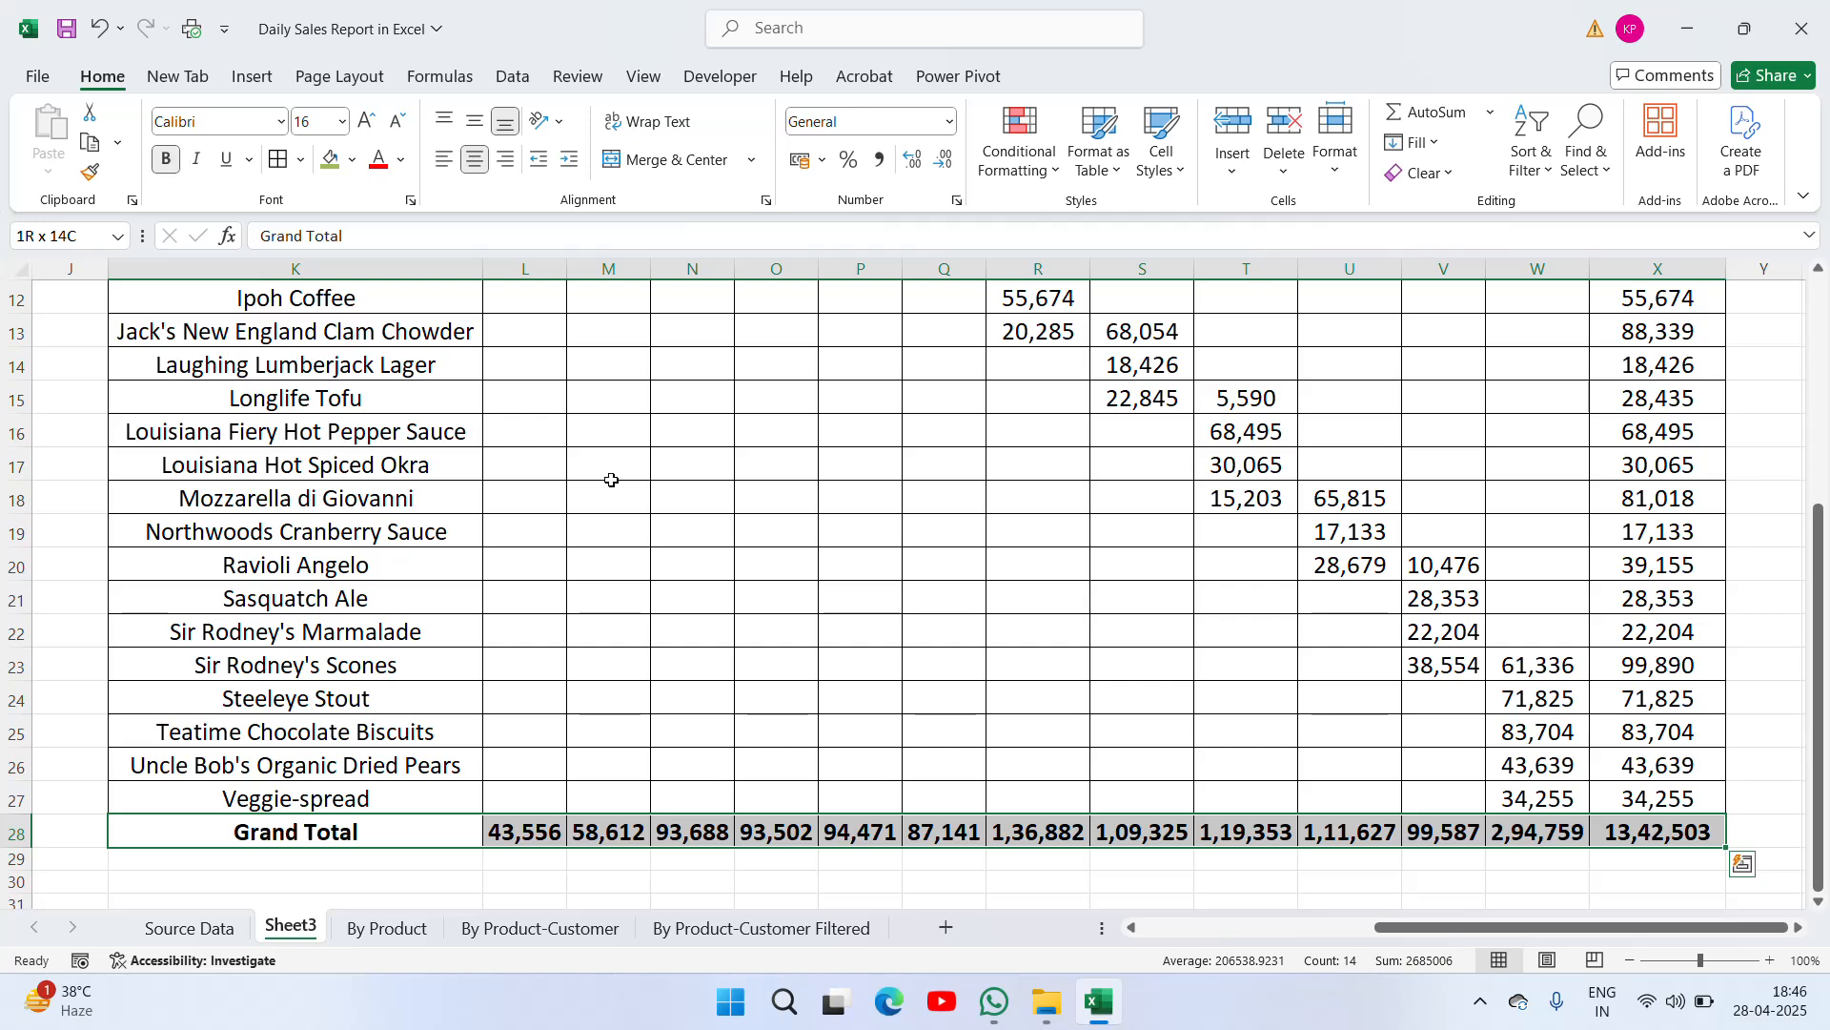
{"action": "left_click", "coordinate": [355, 160]}
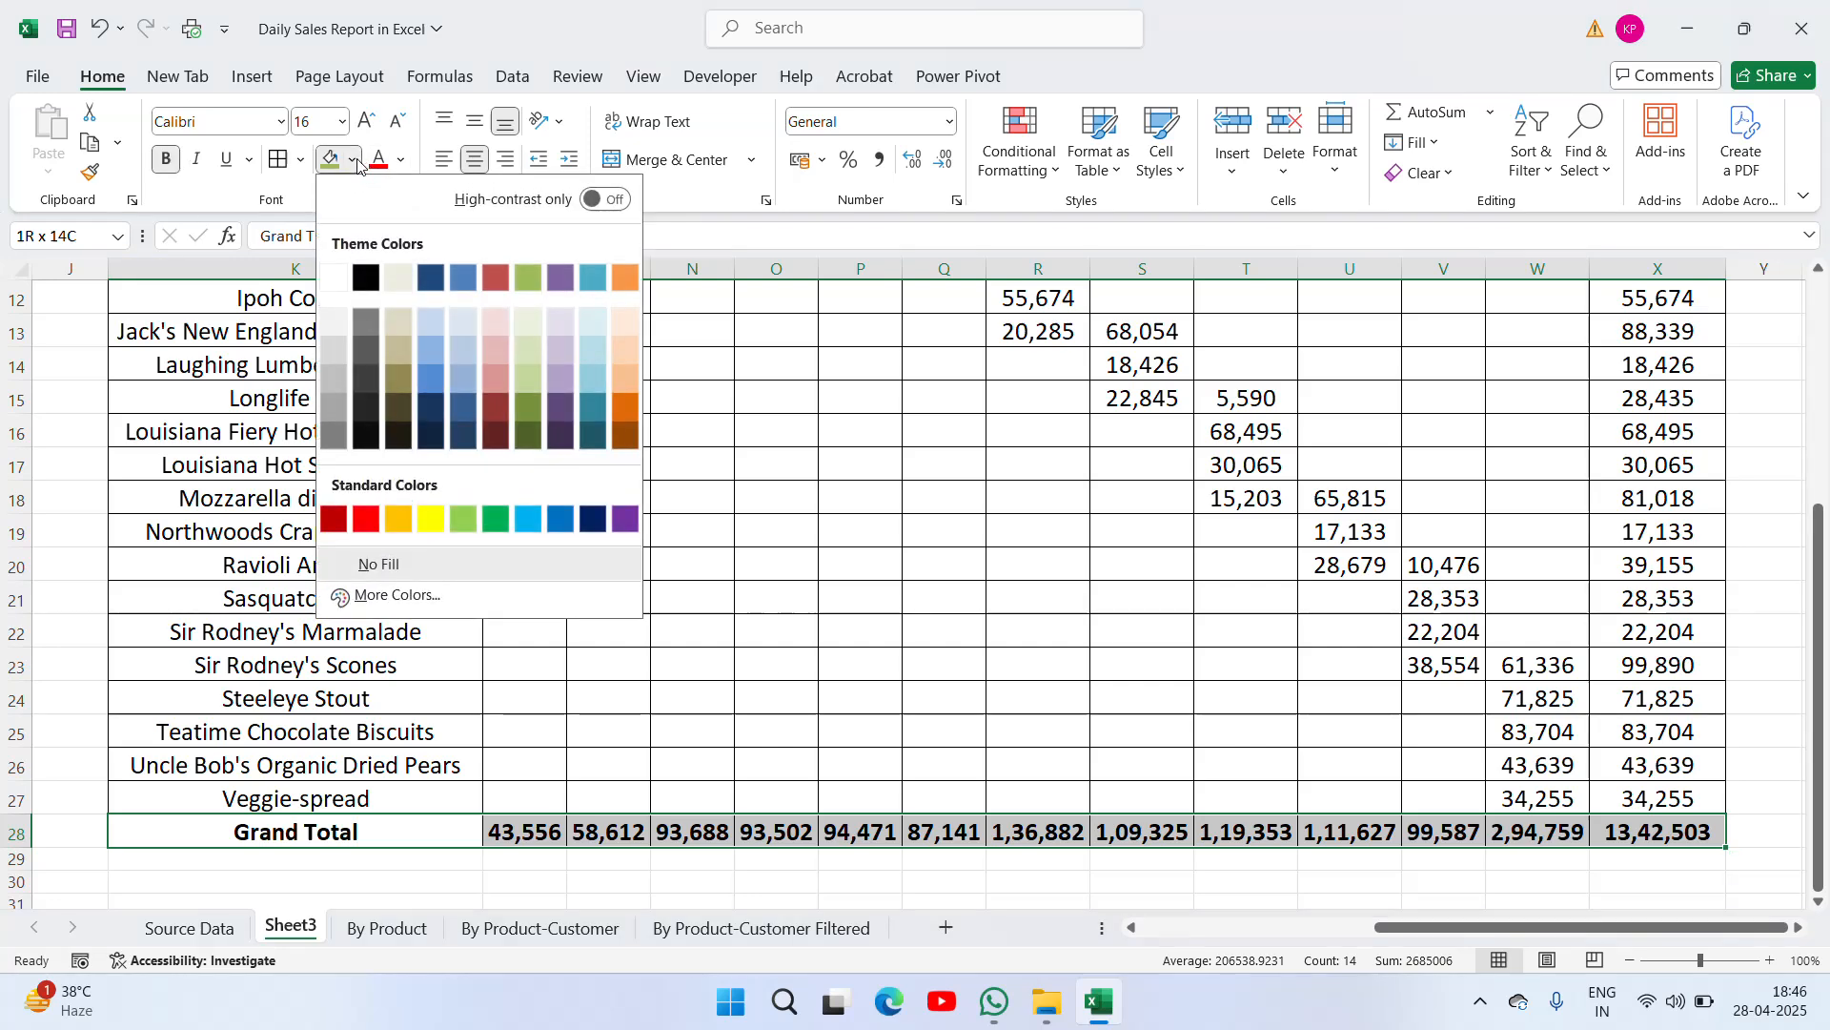
{"action": "left_click", "coordinate": [527, 321]}
{"action": "key", "text": "Up"}
{"action": "key", "text": "Up"}
{"action": "key", "text": "Up"}
{"action": "key", "text": "Up"}
{"action": "key", "text": "Up"}
{"action": "key", "text": "Up"}
{"action": "key", "text": "Up"}
{"action": "key", "text": "Up"}
{"action": "key", "text": "Up"}
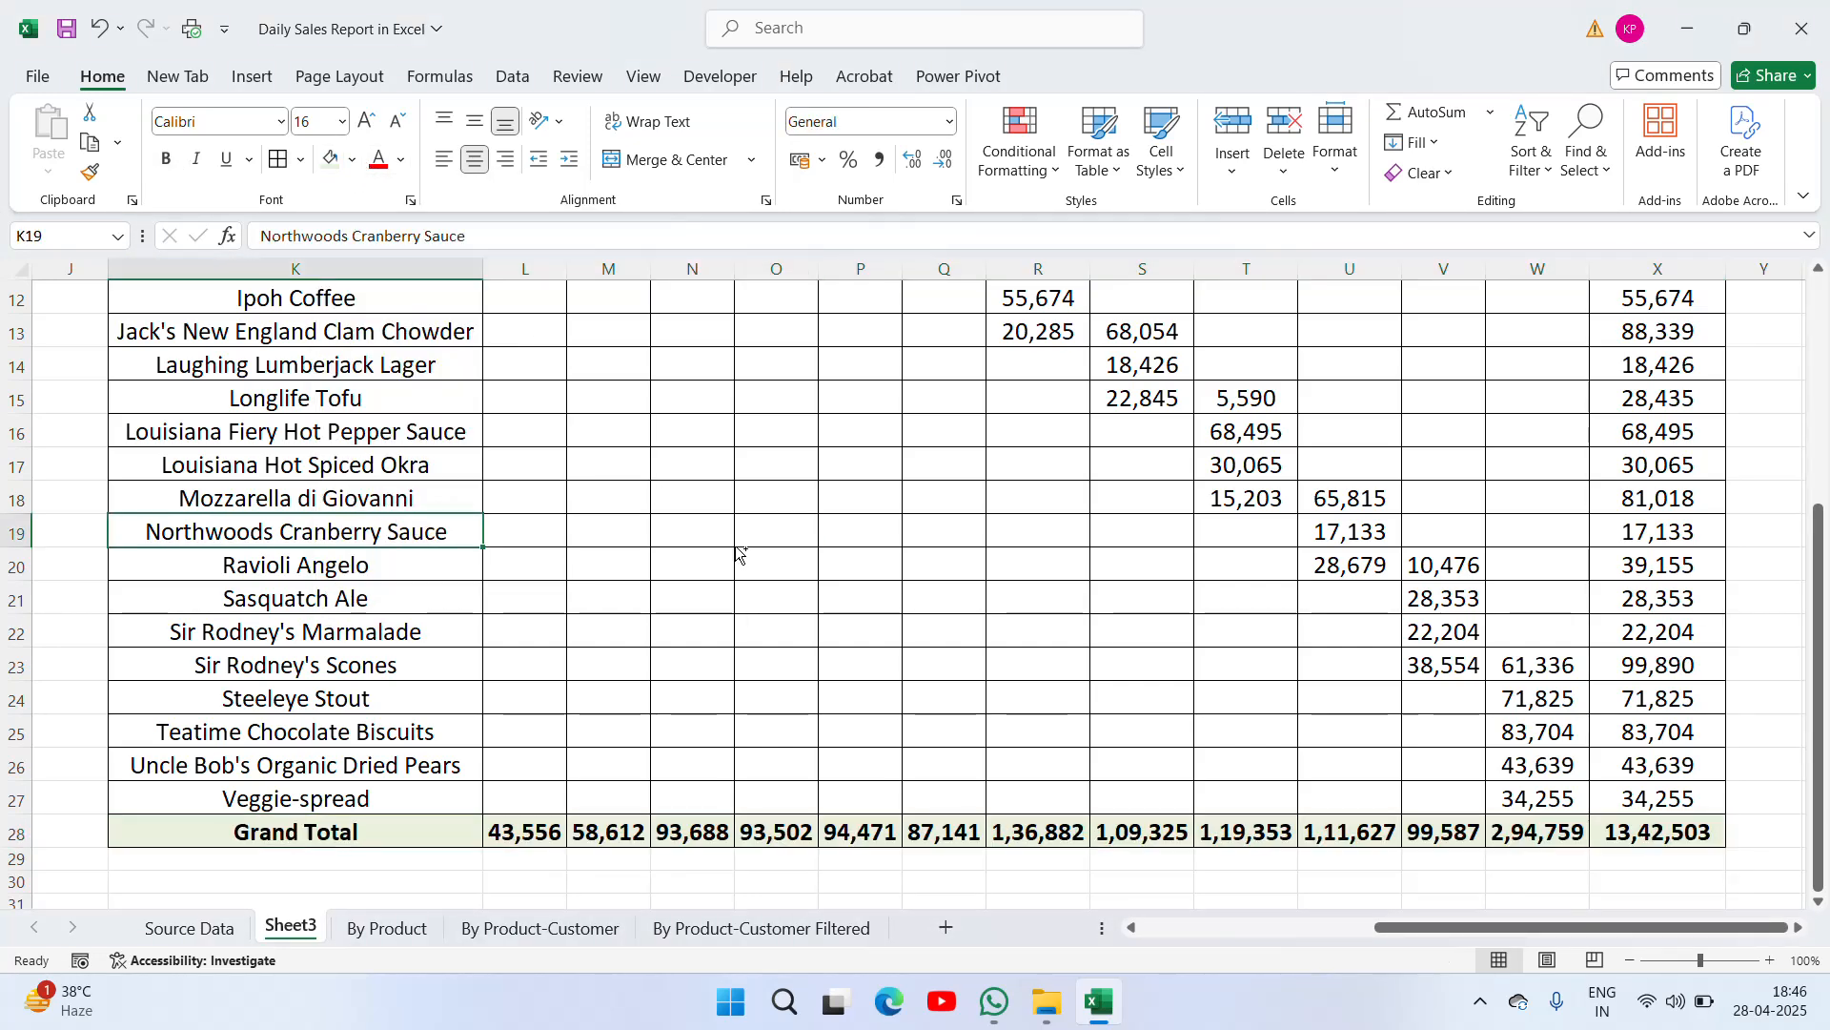
{"action": "key", "text": "Home"}
{"action": "key", "text": "Right"}
{"action": "key", "text": "Right"}
{"action": "key", "text": "Right"}
{"action": "key", "text": "Right"}
{"action": "key", "text": "Right"}
{"action": "key", "text": "Right"}
{"action": "key", "text": "Right"}
{"action": "key", "text": "Right"}
{"action": "key", "text": "ctrl+Up"}
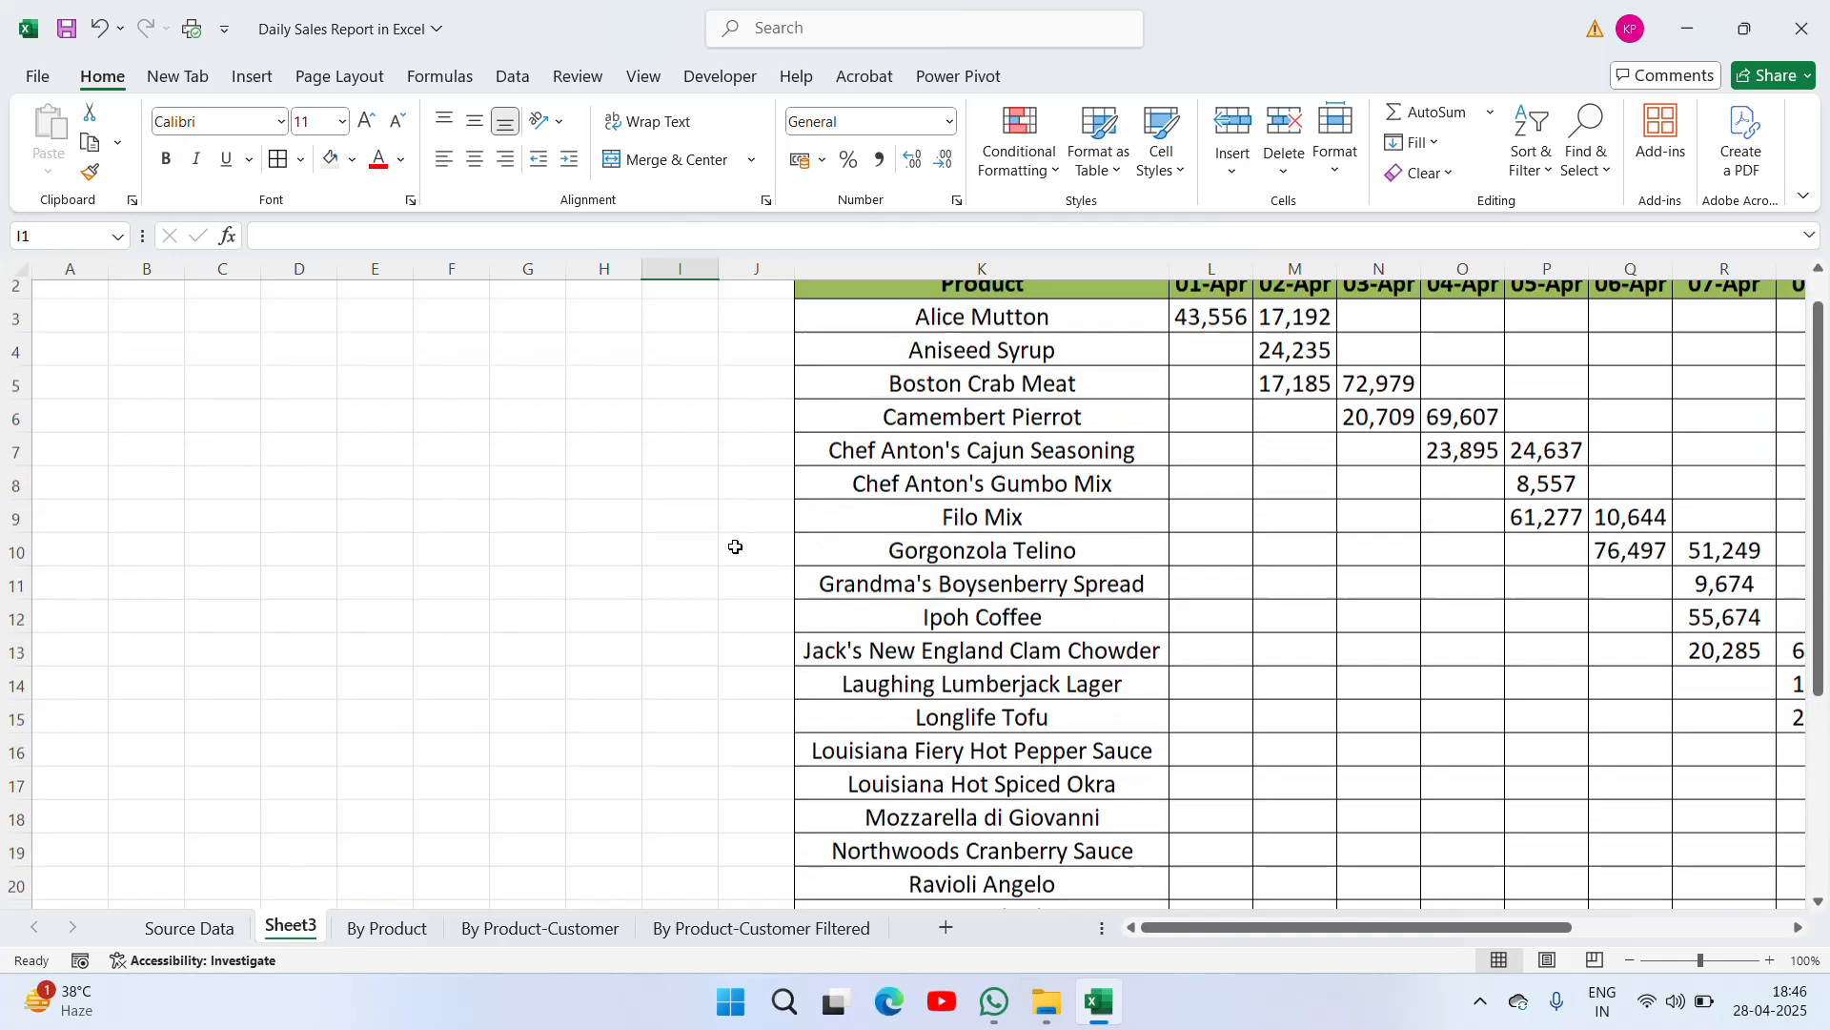
Review the Date, Product, Qty, Price and Amount headers on the Source Data sheet
{"action": "left_click", "coordinate": [162, 929]}
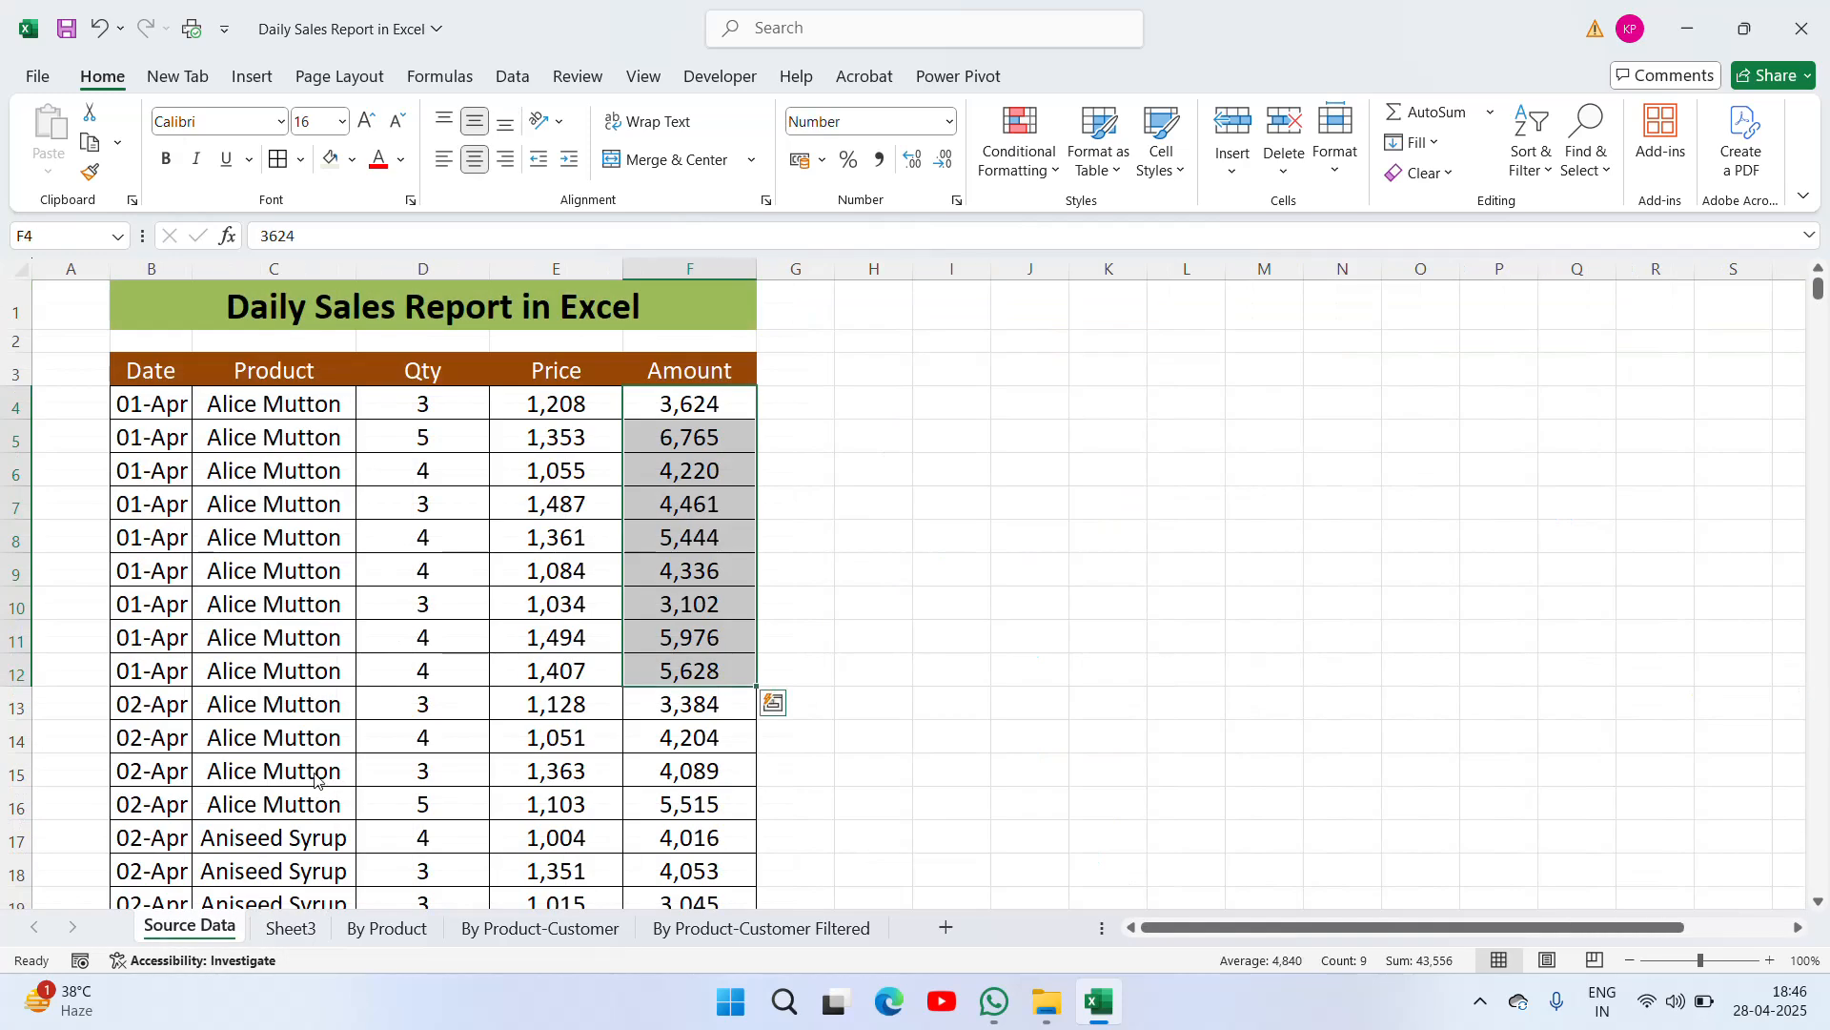
{"action": "left_click", "coordinate": [425, 440]}
{"action": "left_click", "coordinate": [265, 401]}
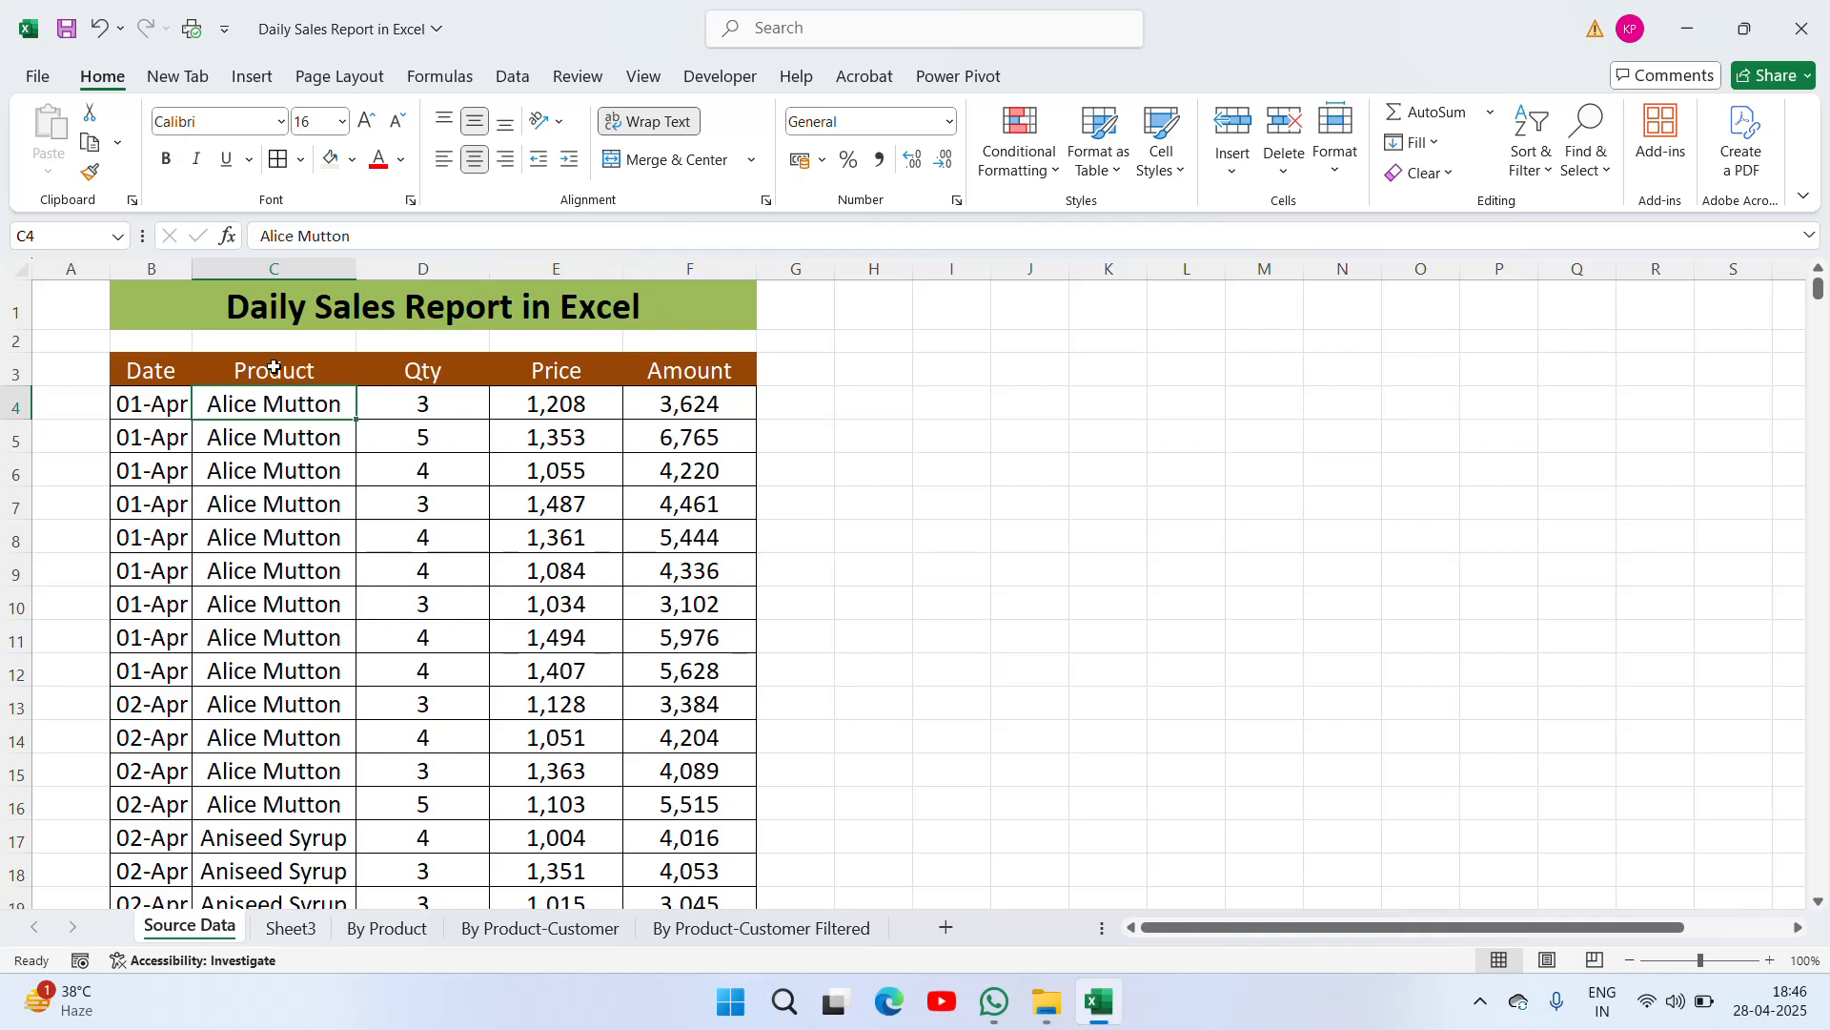
{"action": "left_click", "coordinate": [143, 379]}
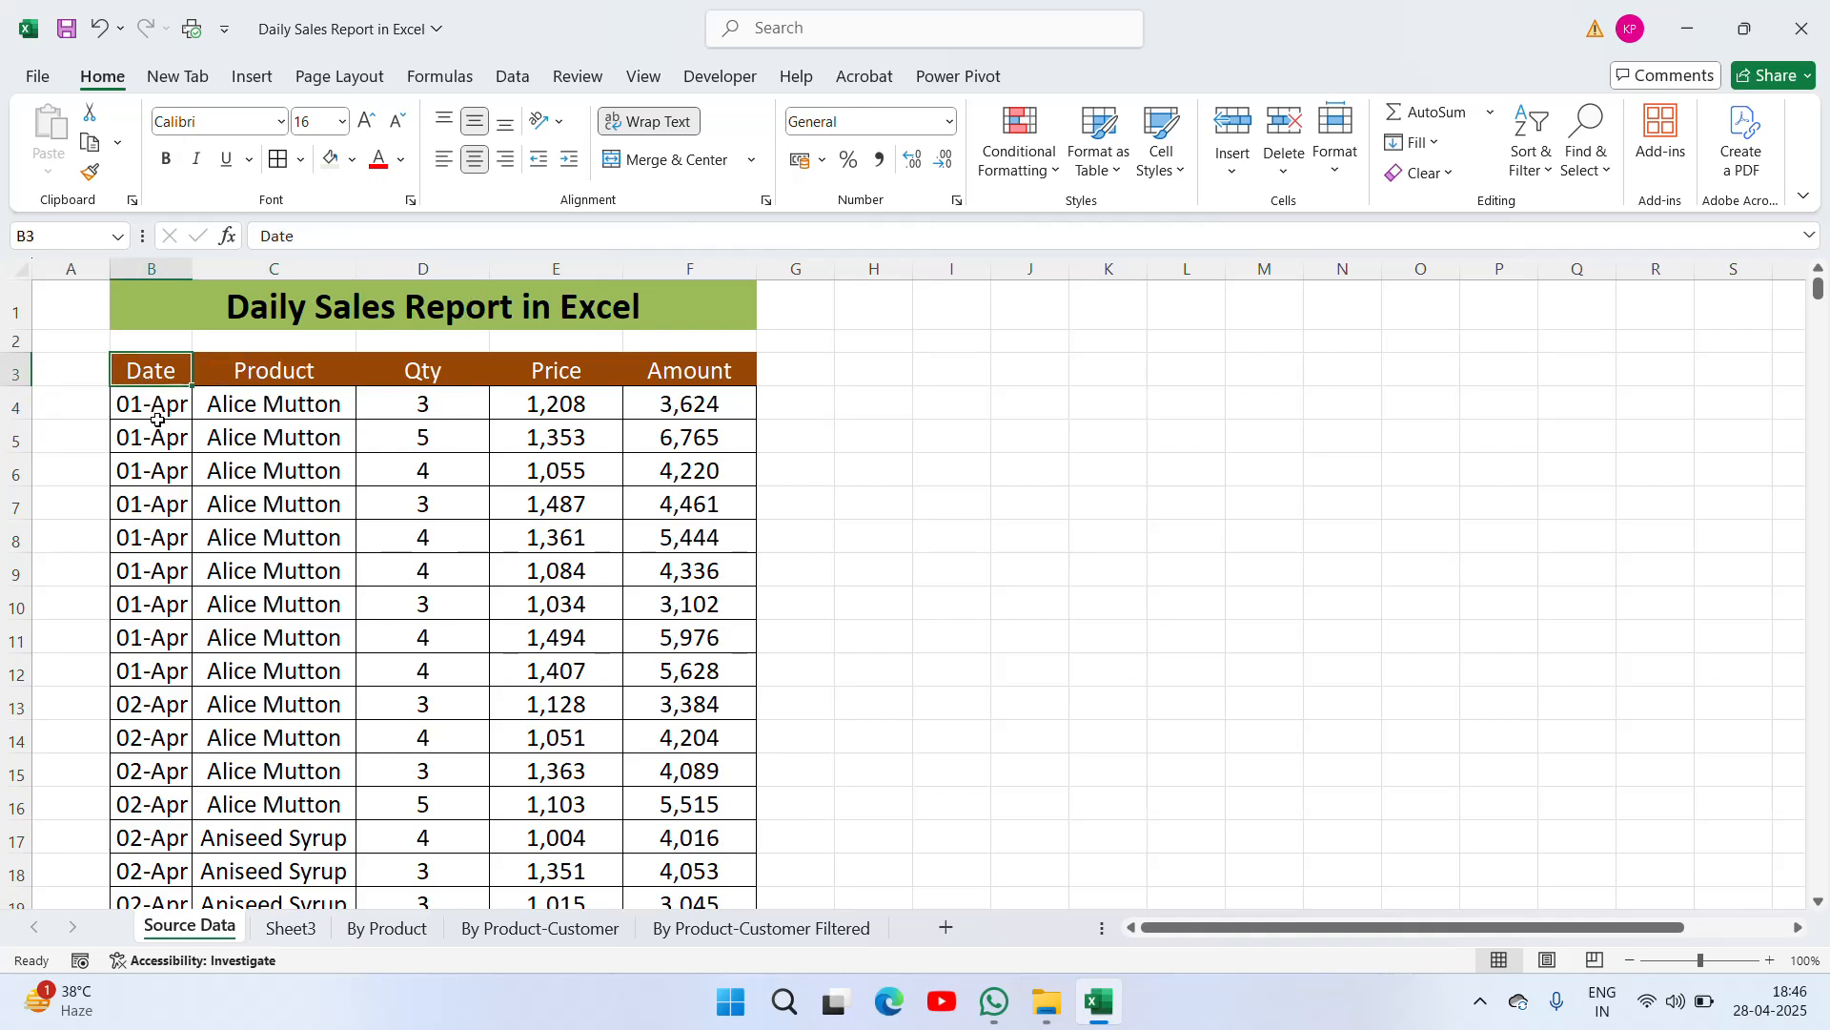
{"action": "left_click", "coordinate": [302, 379]}
{"action": "left_click", "coordinate": [425, 374]}
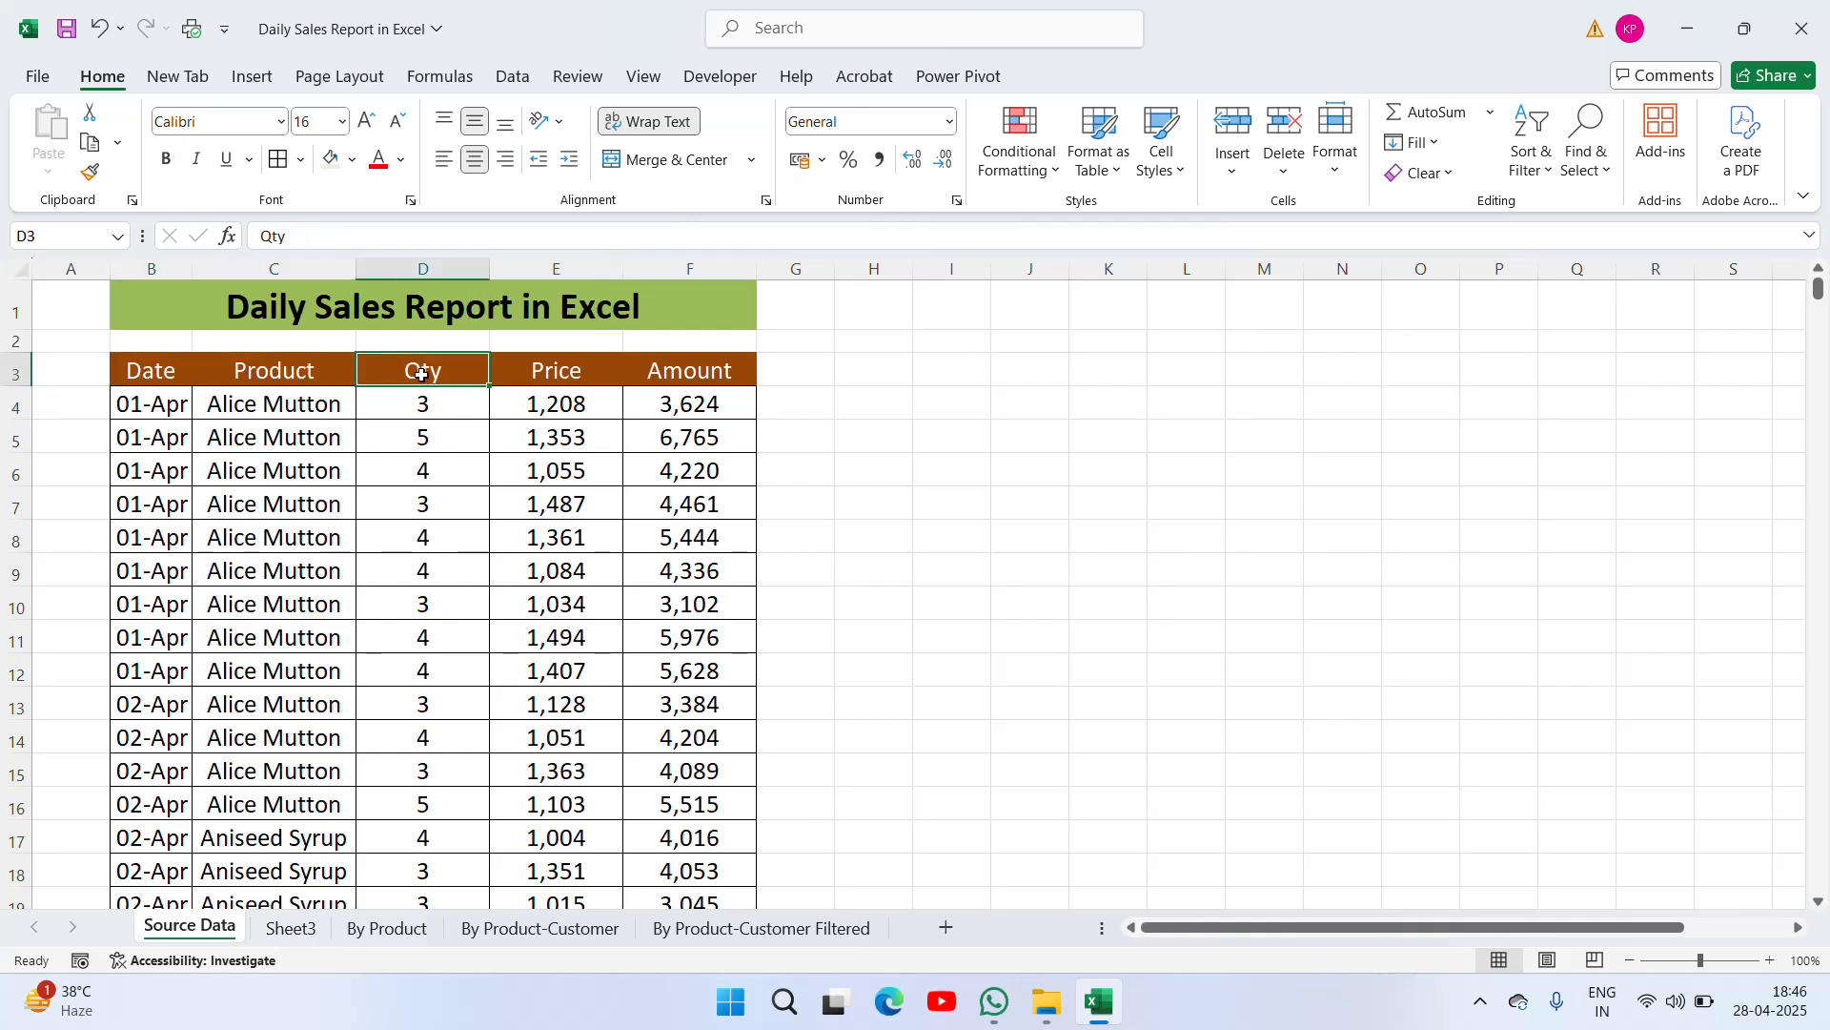
{"action": "left_click", "coordinate": [546, 374]}
{"action": "left_click", "coordinate": [687, 379]}
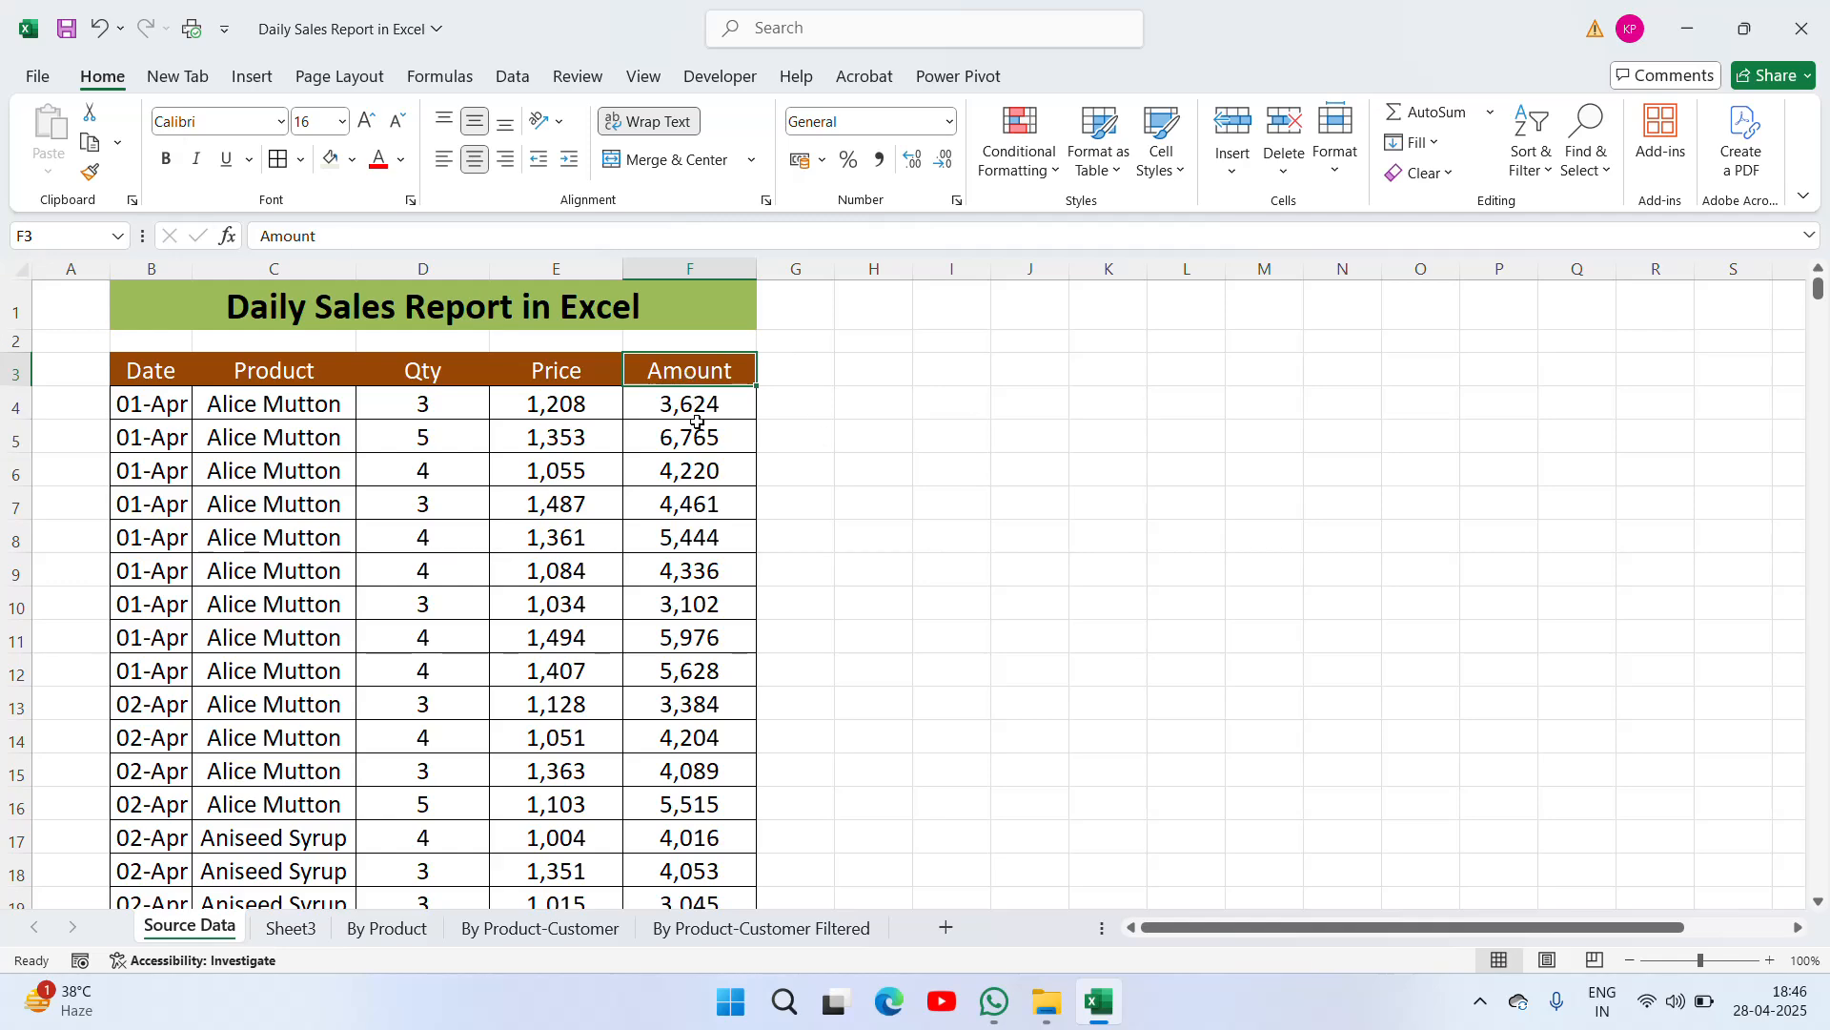
Look through the source records from the first Alice Mutton row to the last row and back to the first date
{"action": "key", "text": "Down"}
{"action": "key", "text": "Left"}
{"action": "key", "text": "Left"}
{"action": "key", "text": "Left"}
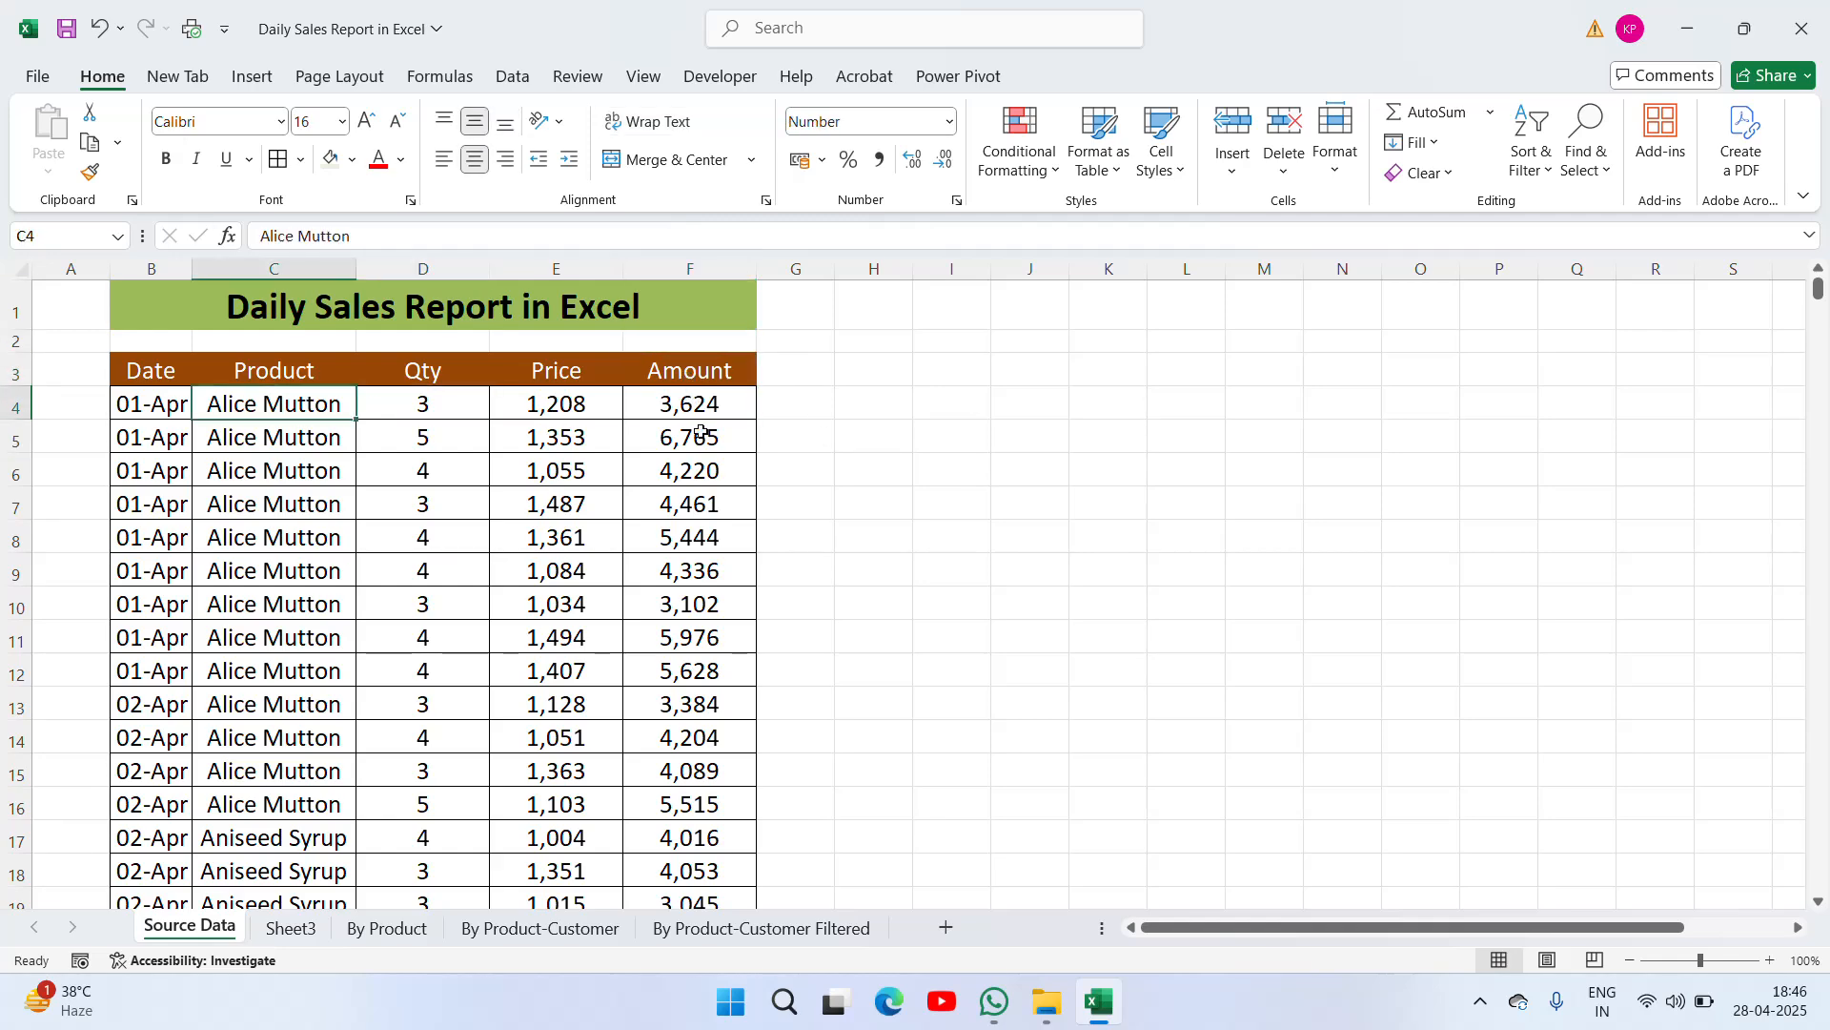
{"action": "key", "text": "ctrl+Down"}
{"action": "key", "text": "Left"}
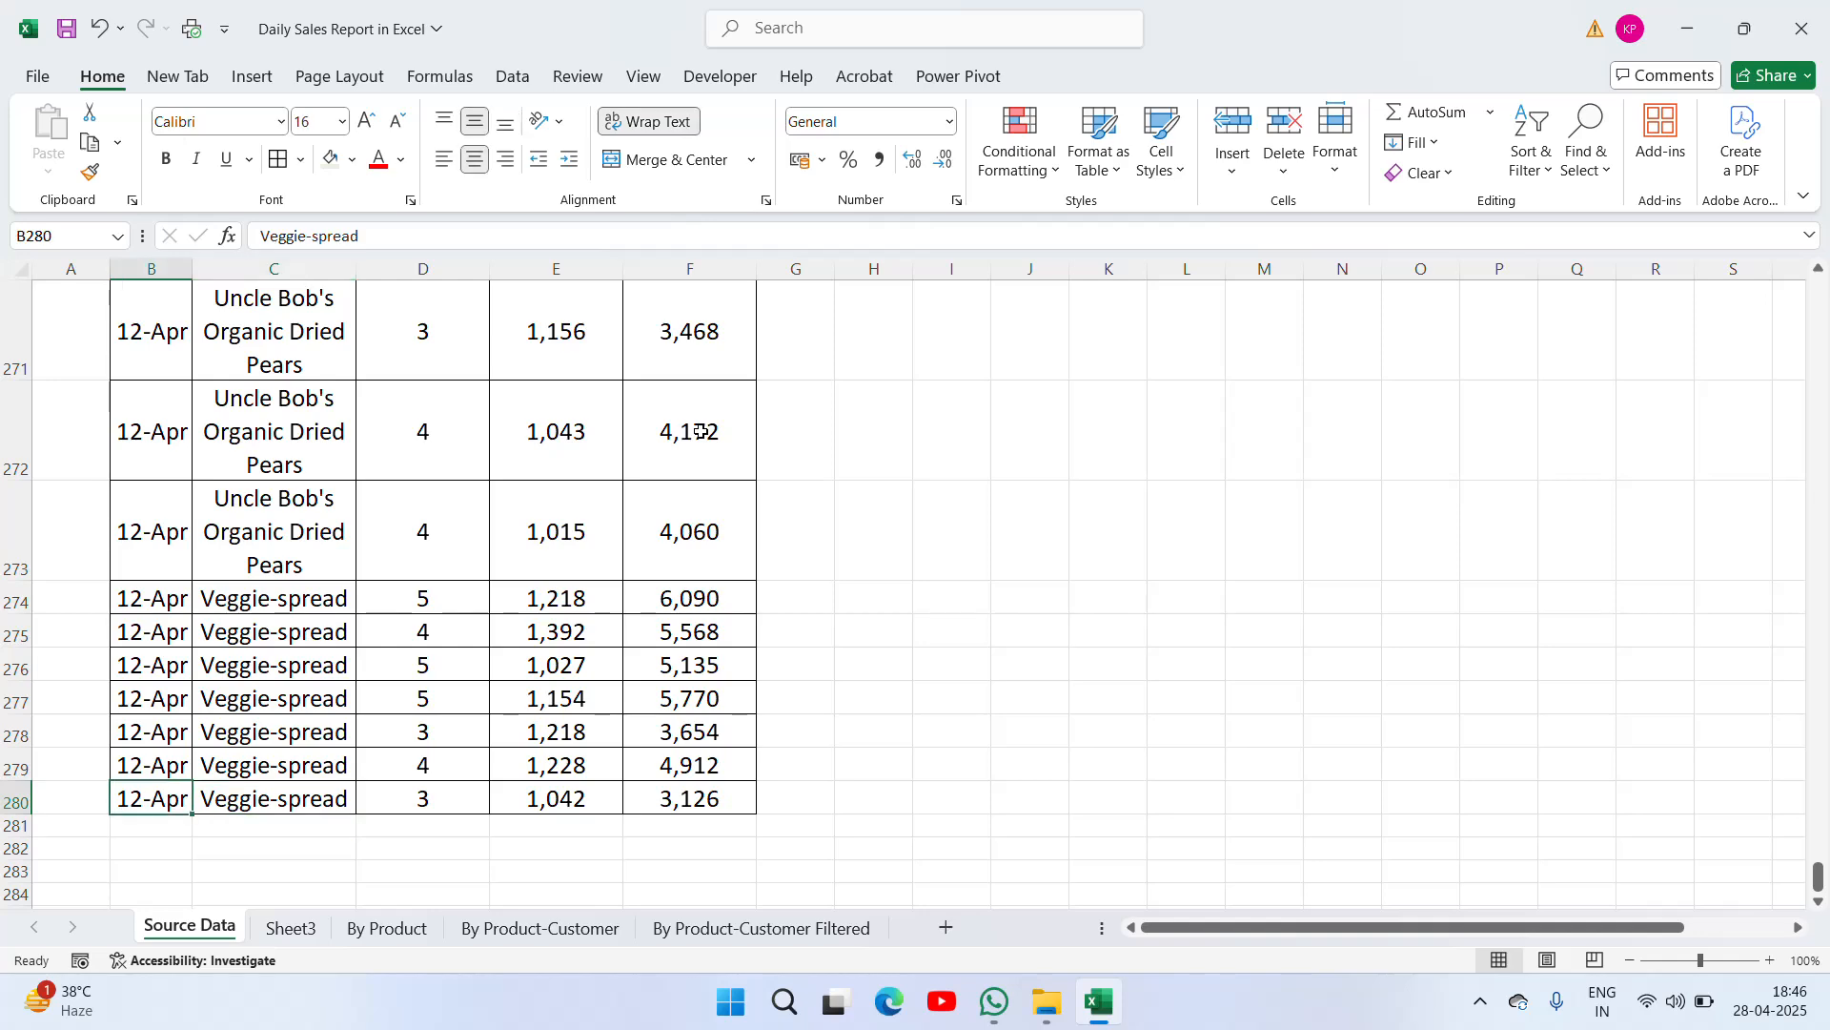
{"action": "key", "text": "ctrl+Up"}
{"action": "key", "text": "Down"}
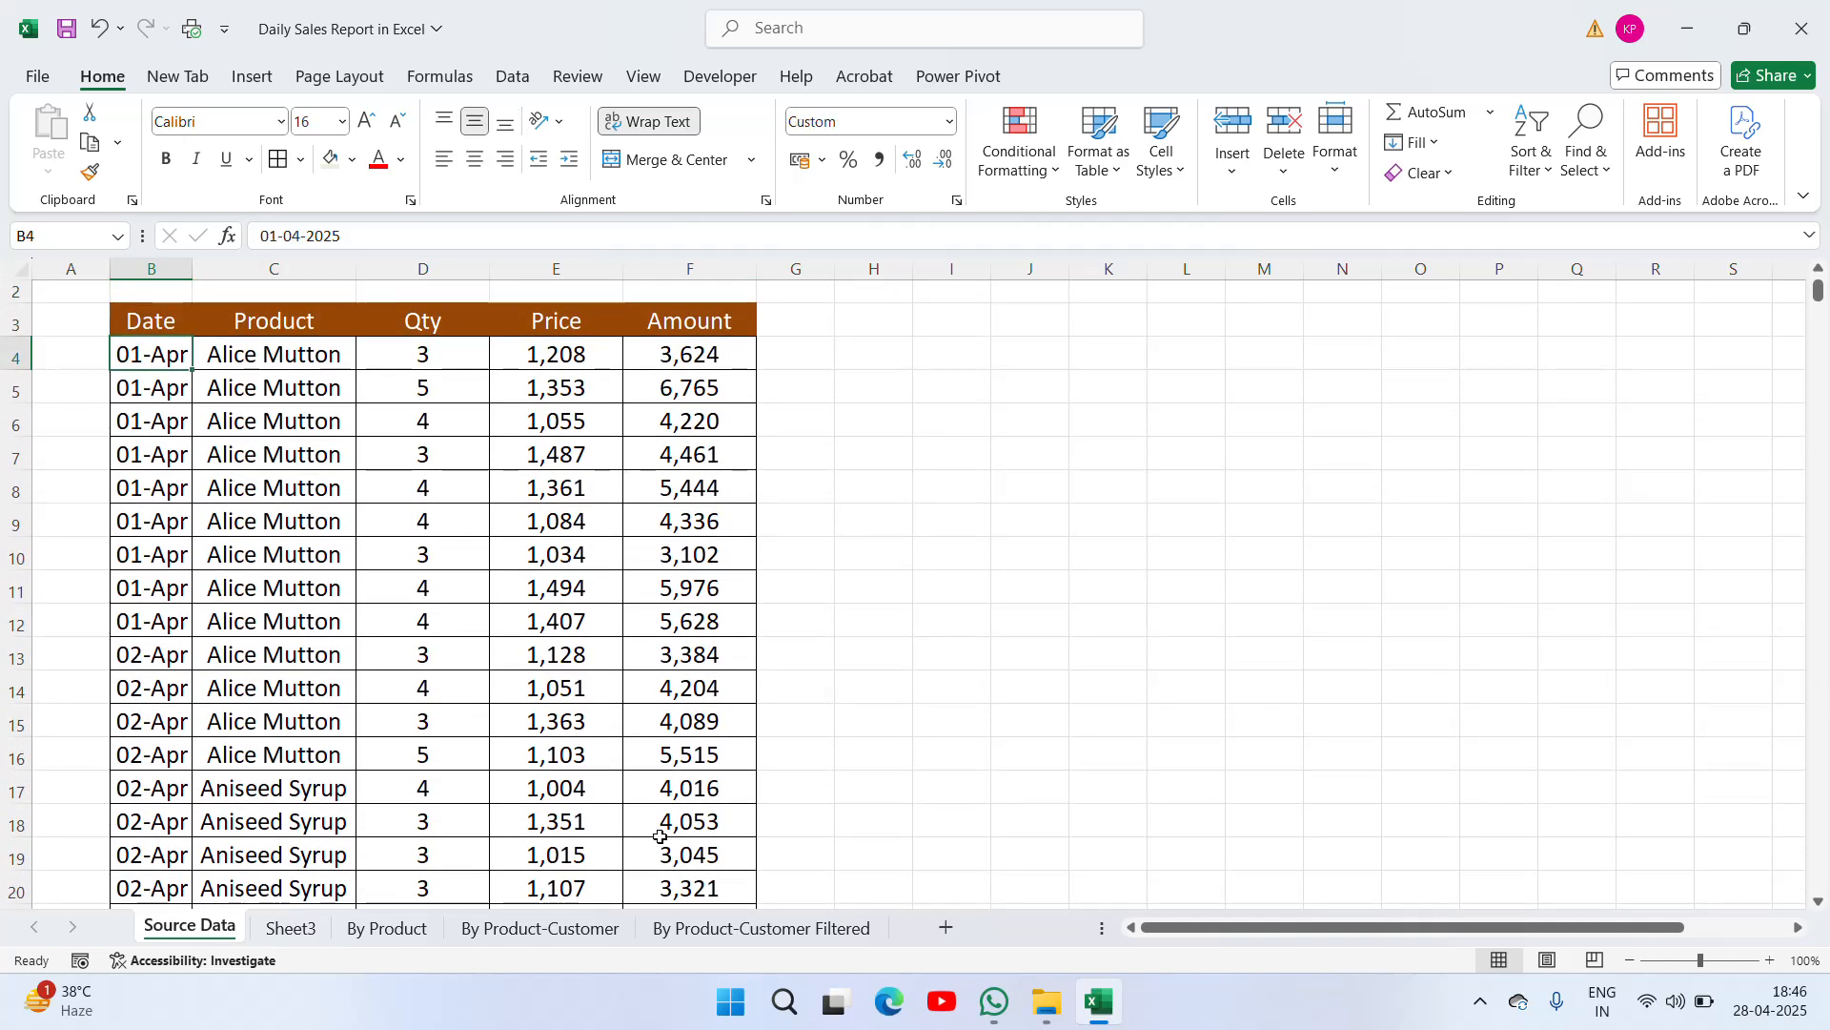
Review the header row of the Sheet3 report from Product across all dates to Grand Total
{"action": "left_click", "coordinate": [320, 927]}
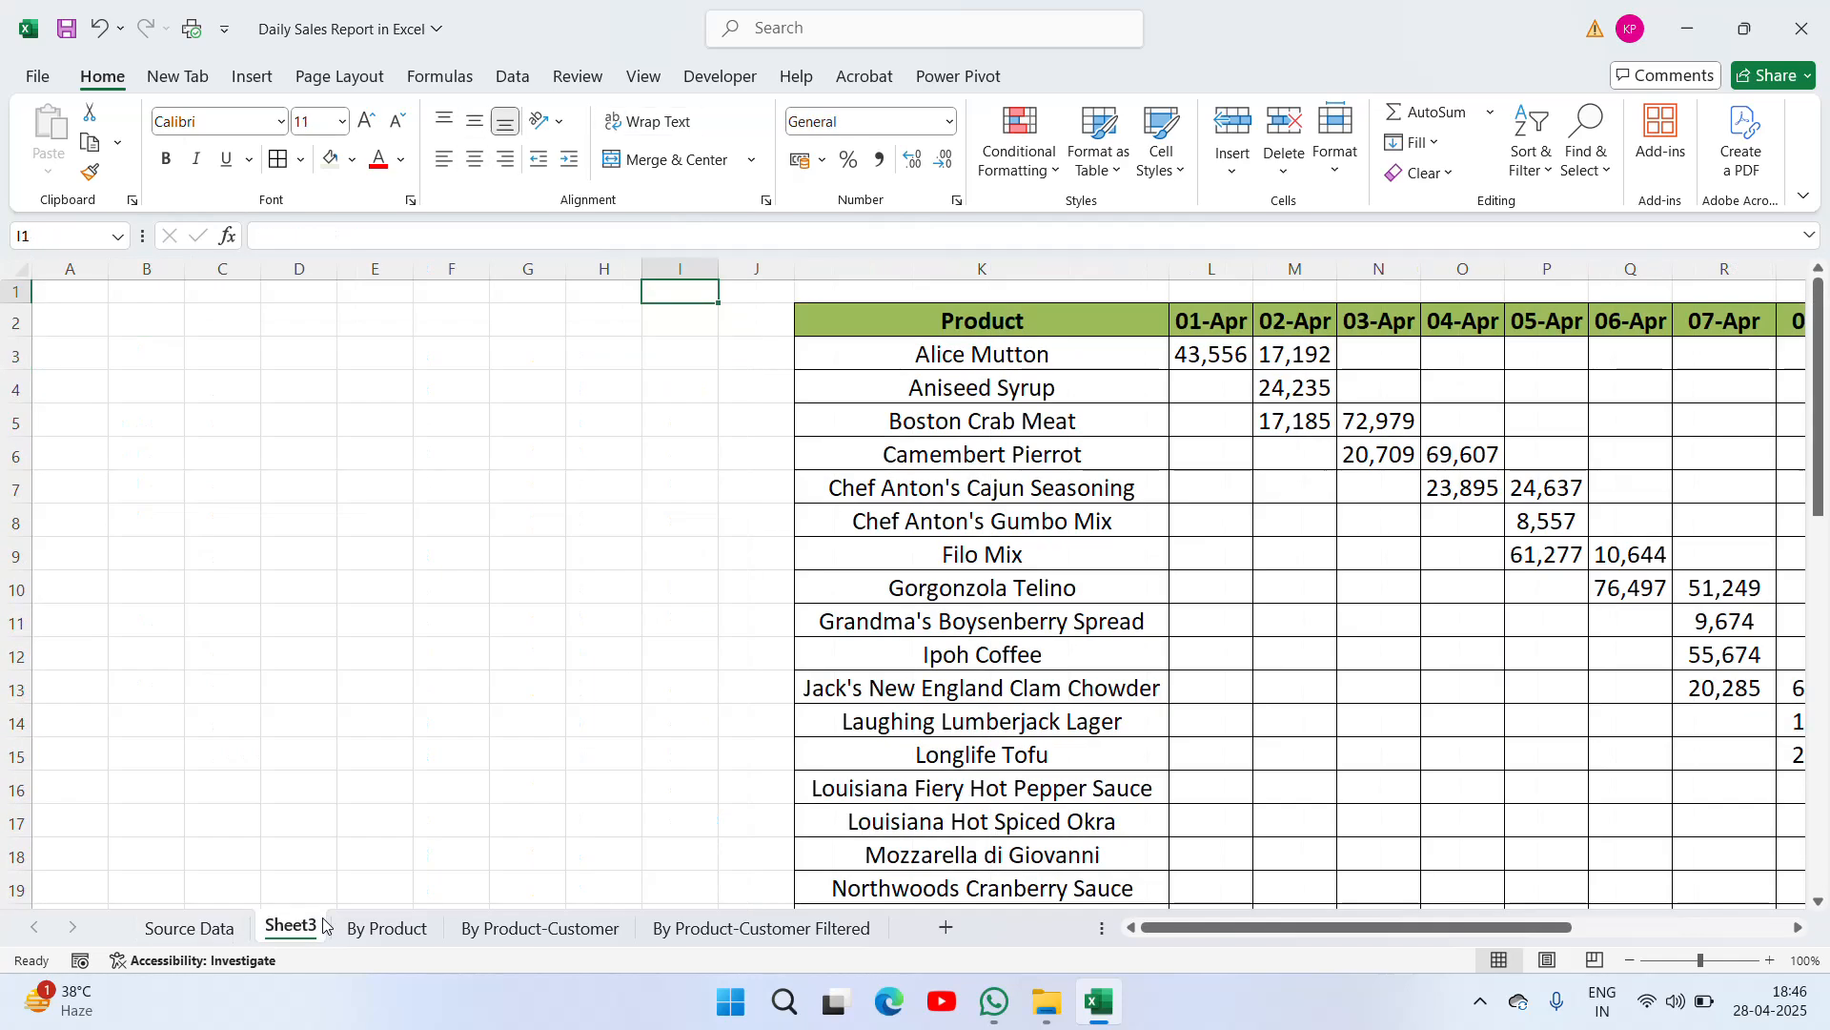
{"action": "left_click", "coordinate": [993, 318]}
{"action": "key", "text": "Right"}
{"action": "key", "text": "Right"}
{"action": "key", "text": "Right"}
{"action": "key", "text": "Right"}
{"action": "key", "text": "Right"}
{"action": "key", "text": "Right"}
{"action": "key", "text": "Right"}
{"action": "key", "text": "Right"}
{"action": "key", "text": "Right"}
{"action": "key", "text": "Right"}
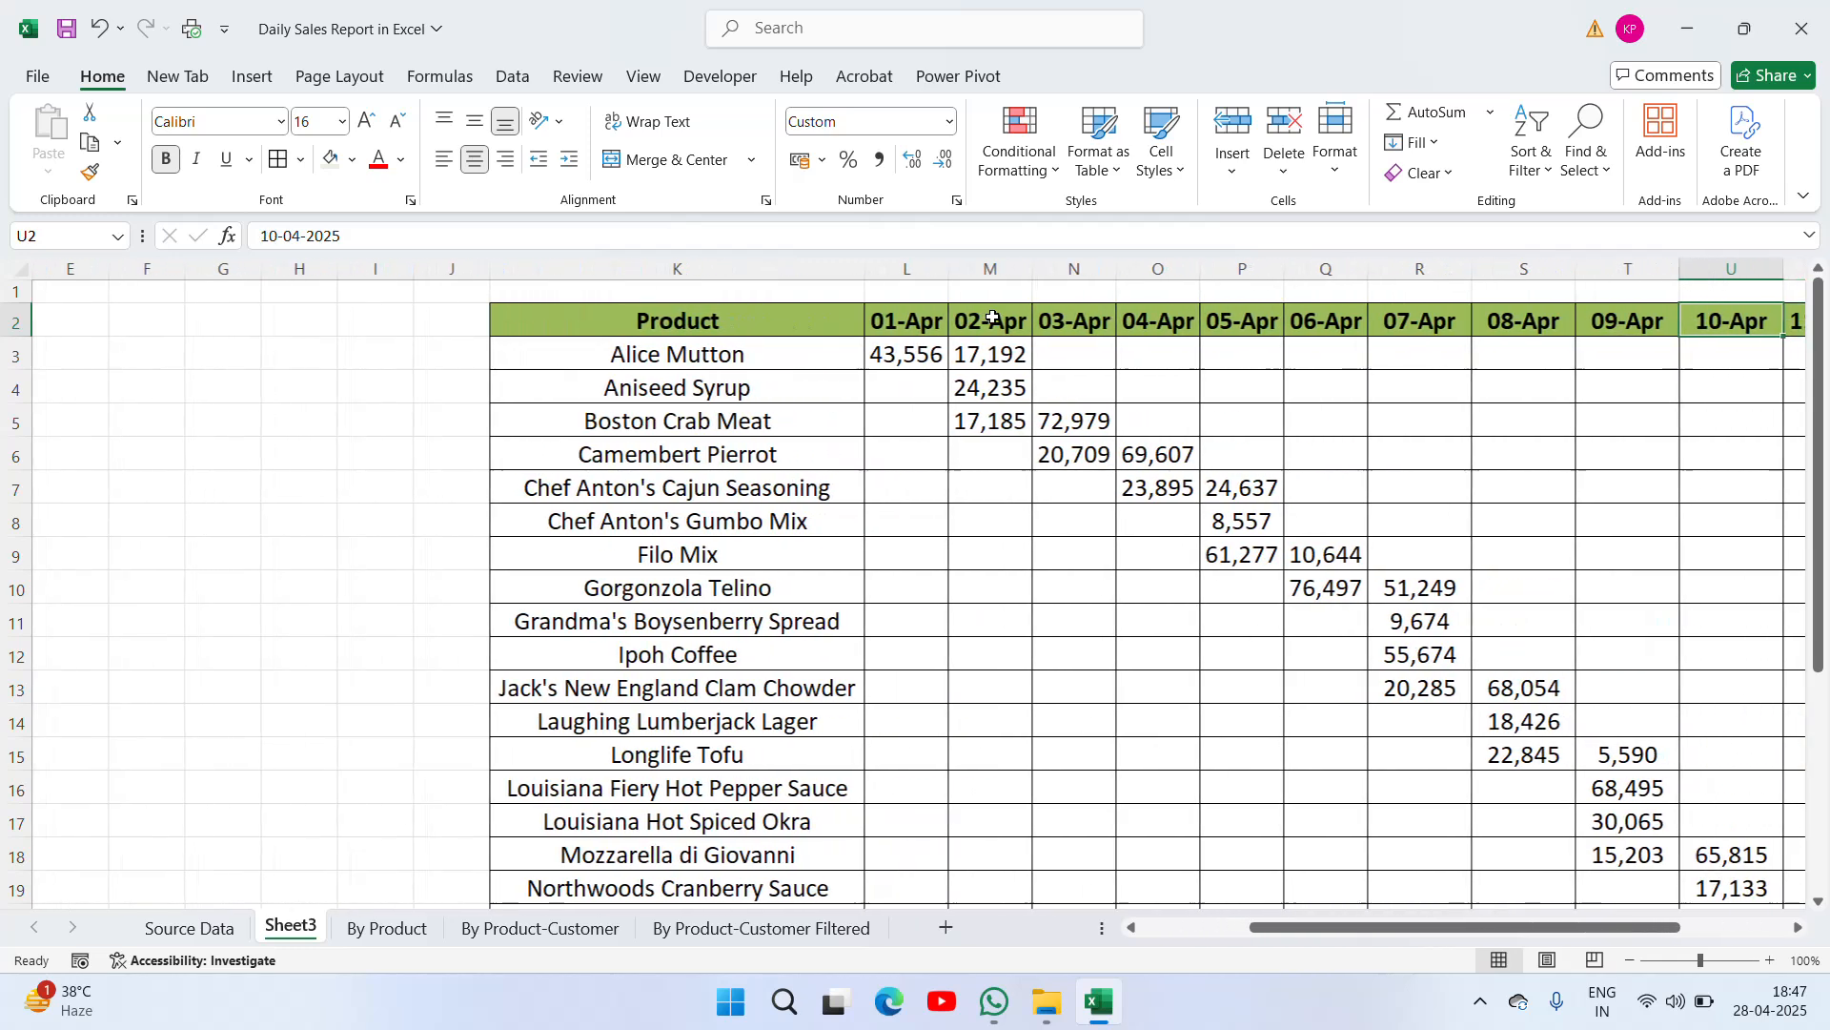
{"action": "key", "text": "Left"}
{"action": "key", "text": "Left"}
{"action": "key", "text": "Left"}
{"action": "key", "text": "Left"}
{"action": "key", "text": "Left"}
{"action": "key", "text": "Left"}
{"action": "key", "text": "Left"}
{"action": "key", "text": "Left"}
{"action": "key", "text": "Left"}
{"action": "key", "text": "ctrl+Right"}
{"action": "key", "text": "Right"}
{"action": "key", "text": "Right"}
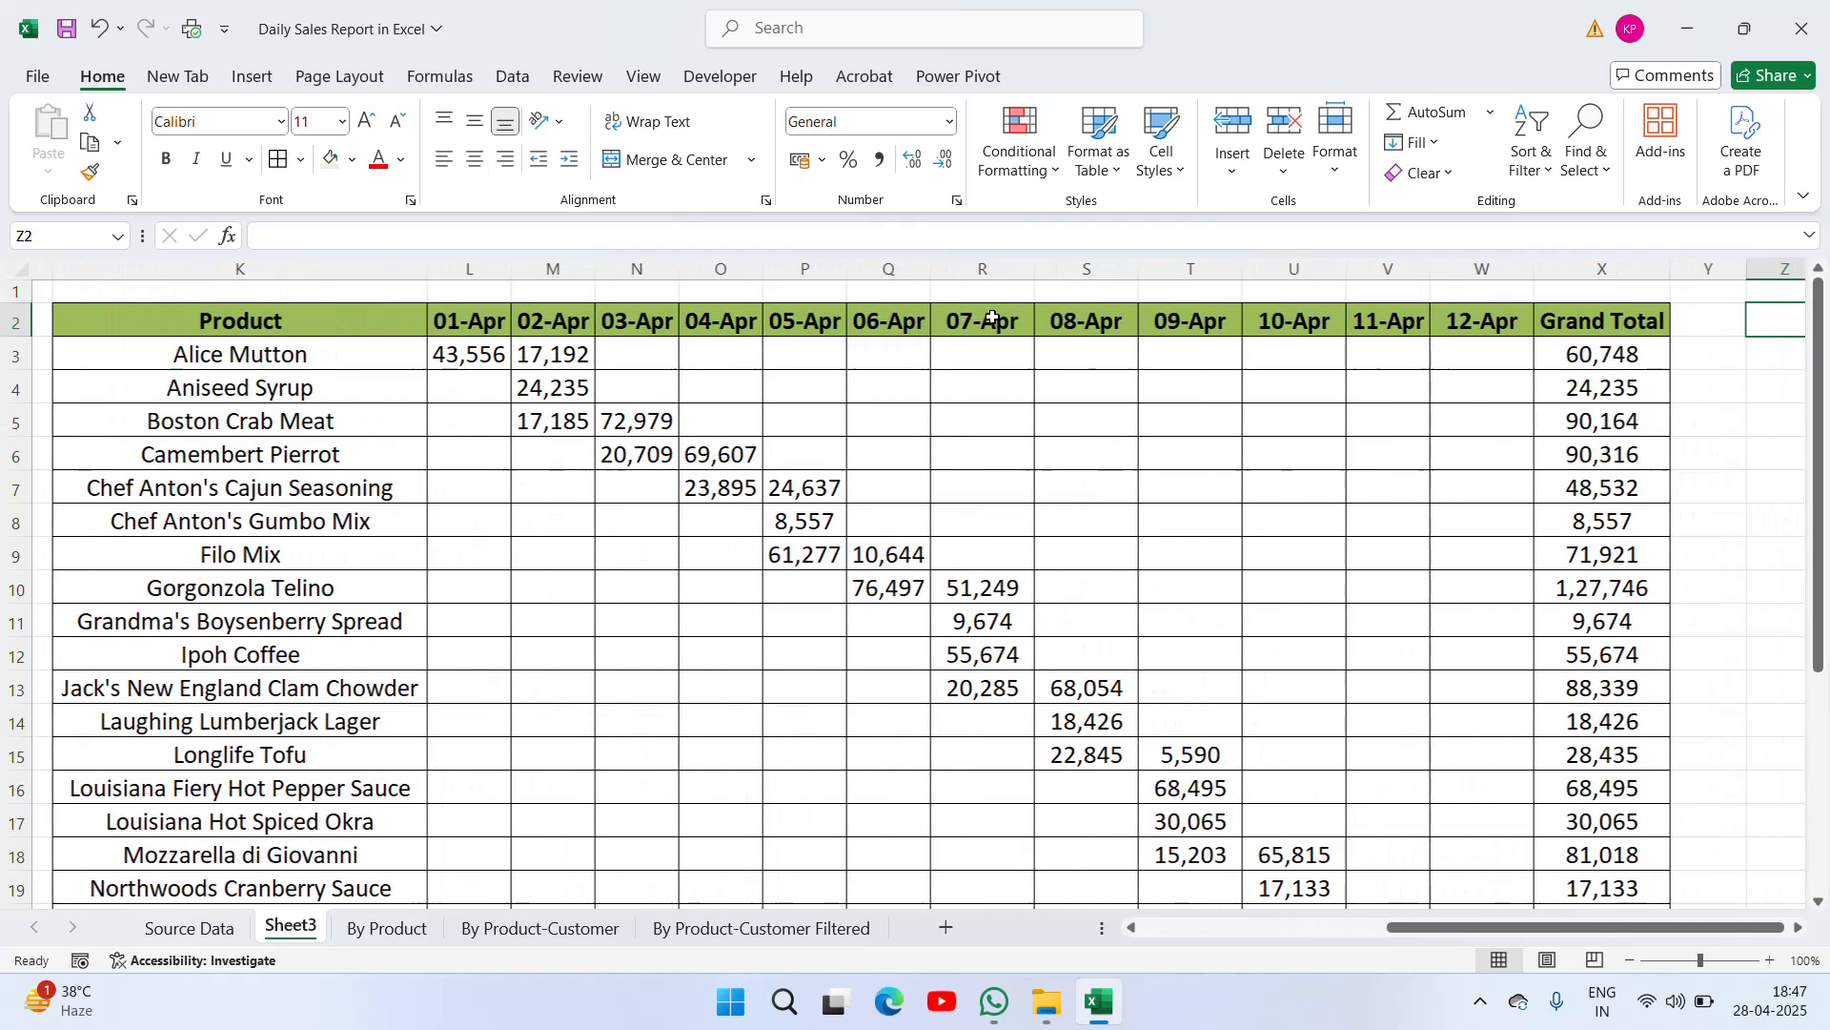
{"action": "key", "text": "Left"}
{"action": "key", "text": "Left"}
{"action": "key", "text": "Left"}
{"action": "key", "text": "ctrl+Left"}
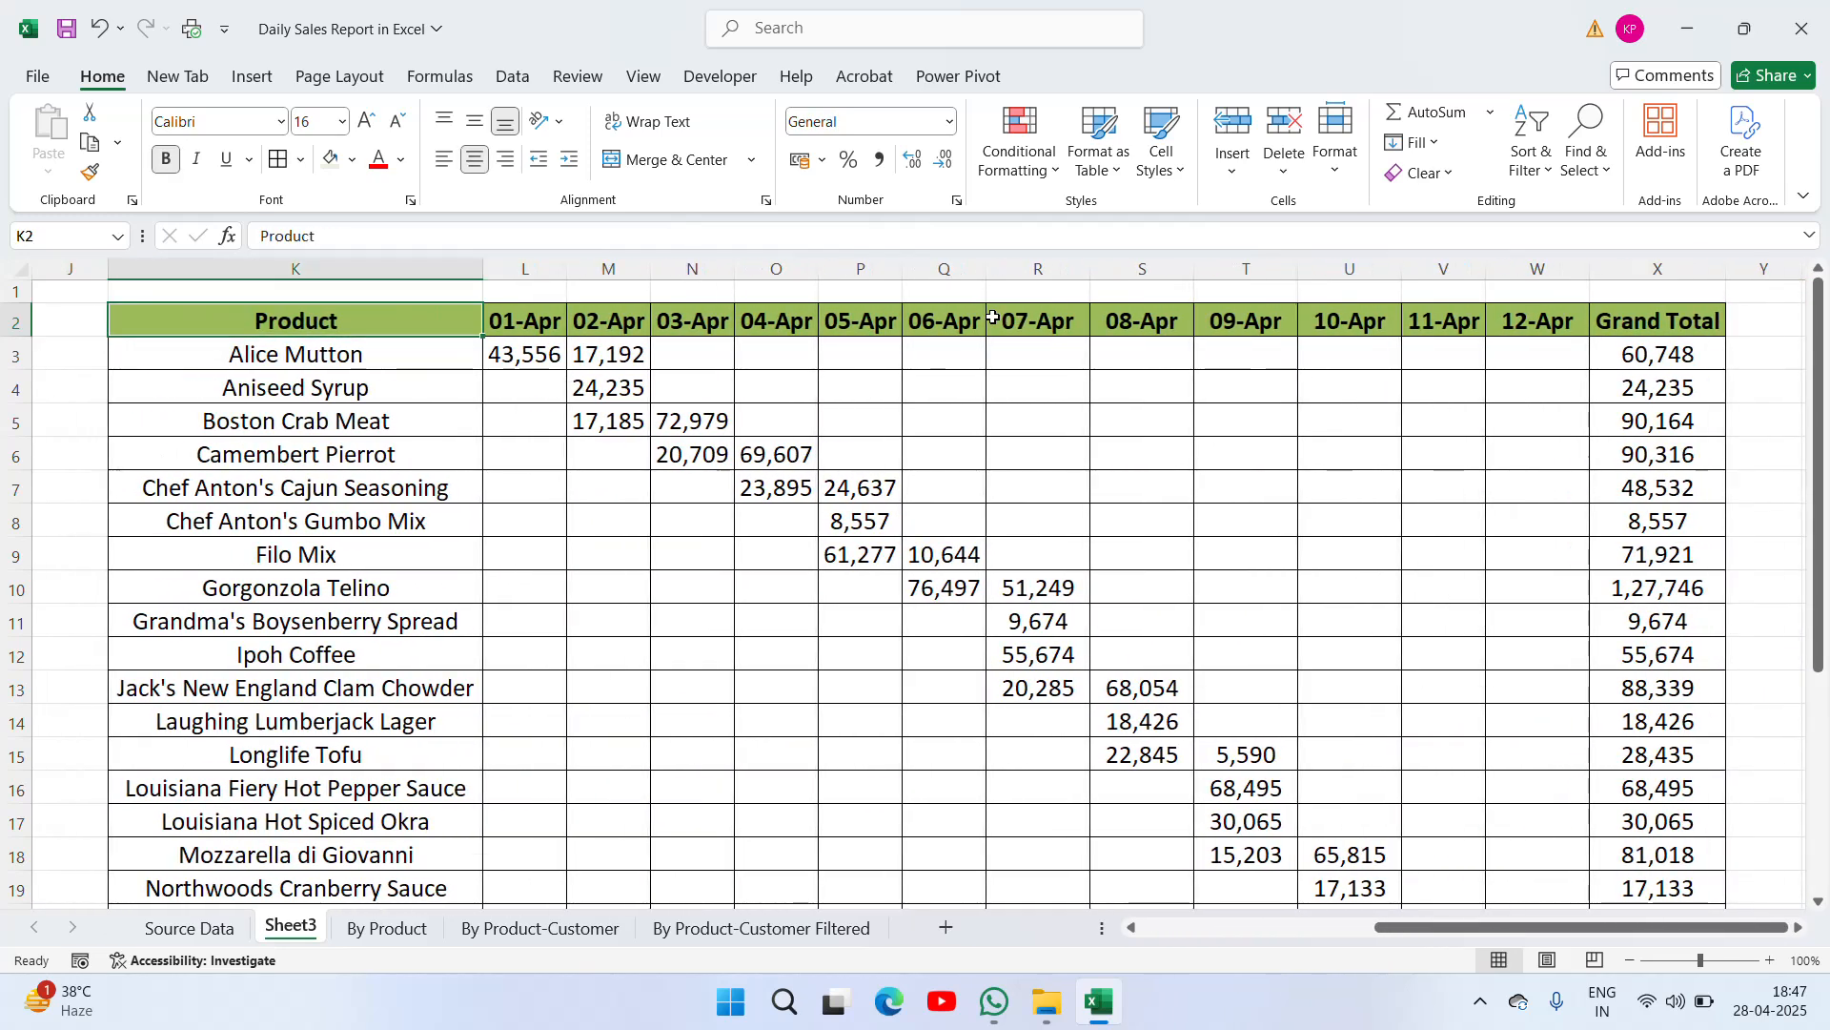
Look down the report's product list to the Grand Total row and return to the top of Sheet3
{"action": "key", "text": "Right"}
{"action": "key", "text": "Right"}
{"action": "key", "text": "Down"}
{"action": "key", "text": "ctrl+Left"}
{"action": "key", "text": "ctrl+Down"}
{"action": "key", "text": "Down"}
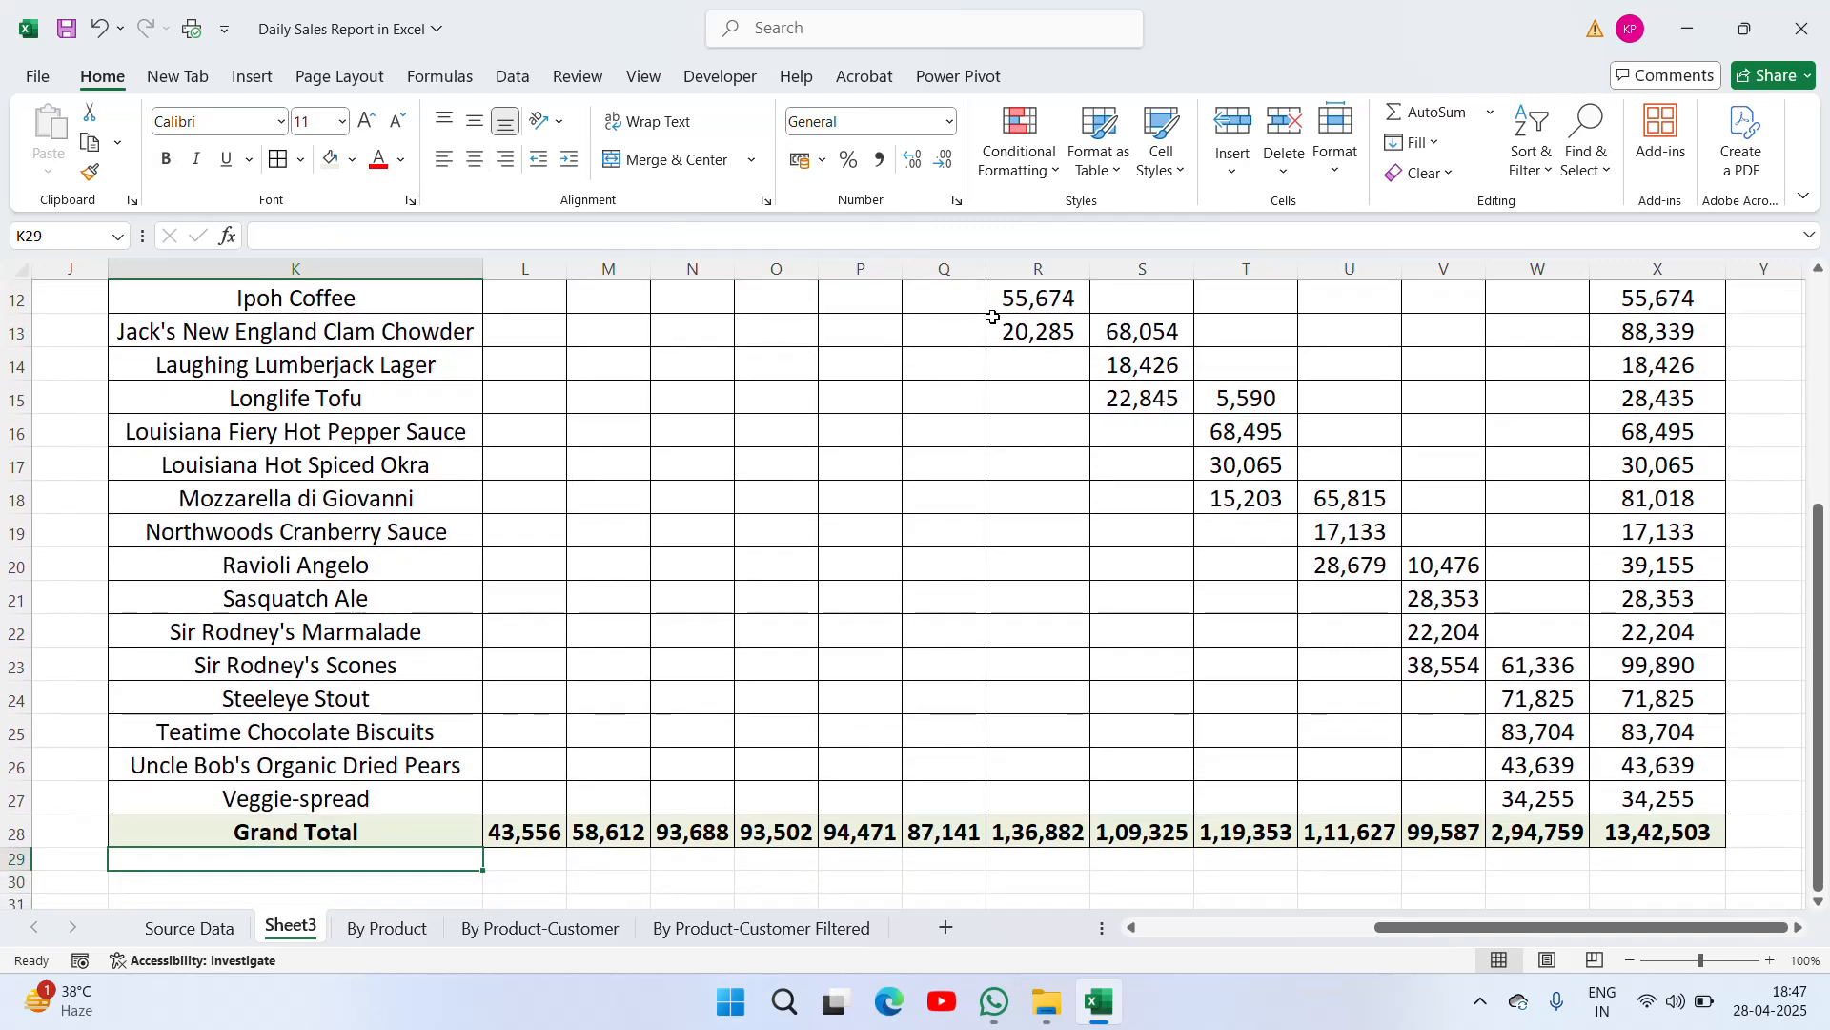
{"action": "key", "text": "Up"}
{"action": "key", "text": "Right"}
{"action": "key", "text": "Up"}
{"action": "key", "text": "Up"}
{"action": "key", "text": "ctrl+Up"}
{"action": "key", "text": "Up"}
{"action": "key", "text": "Up"}
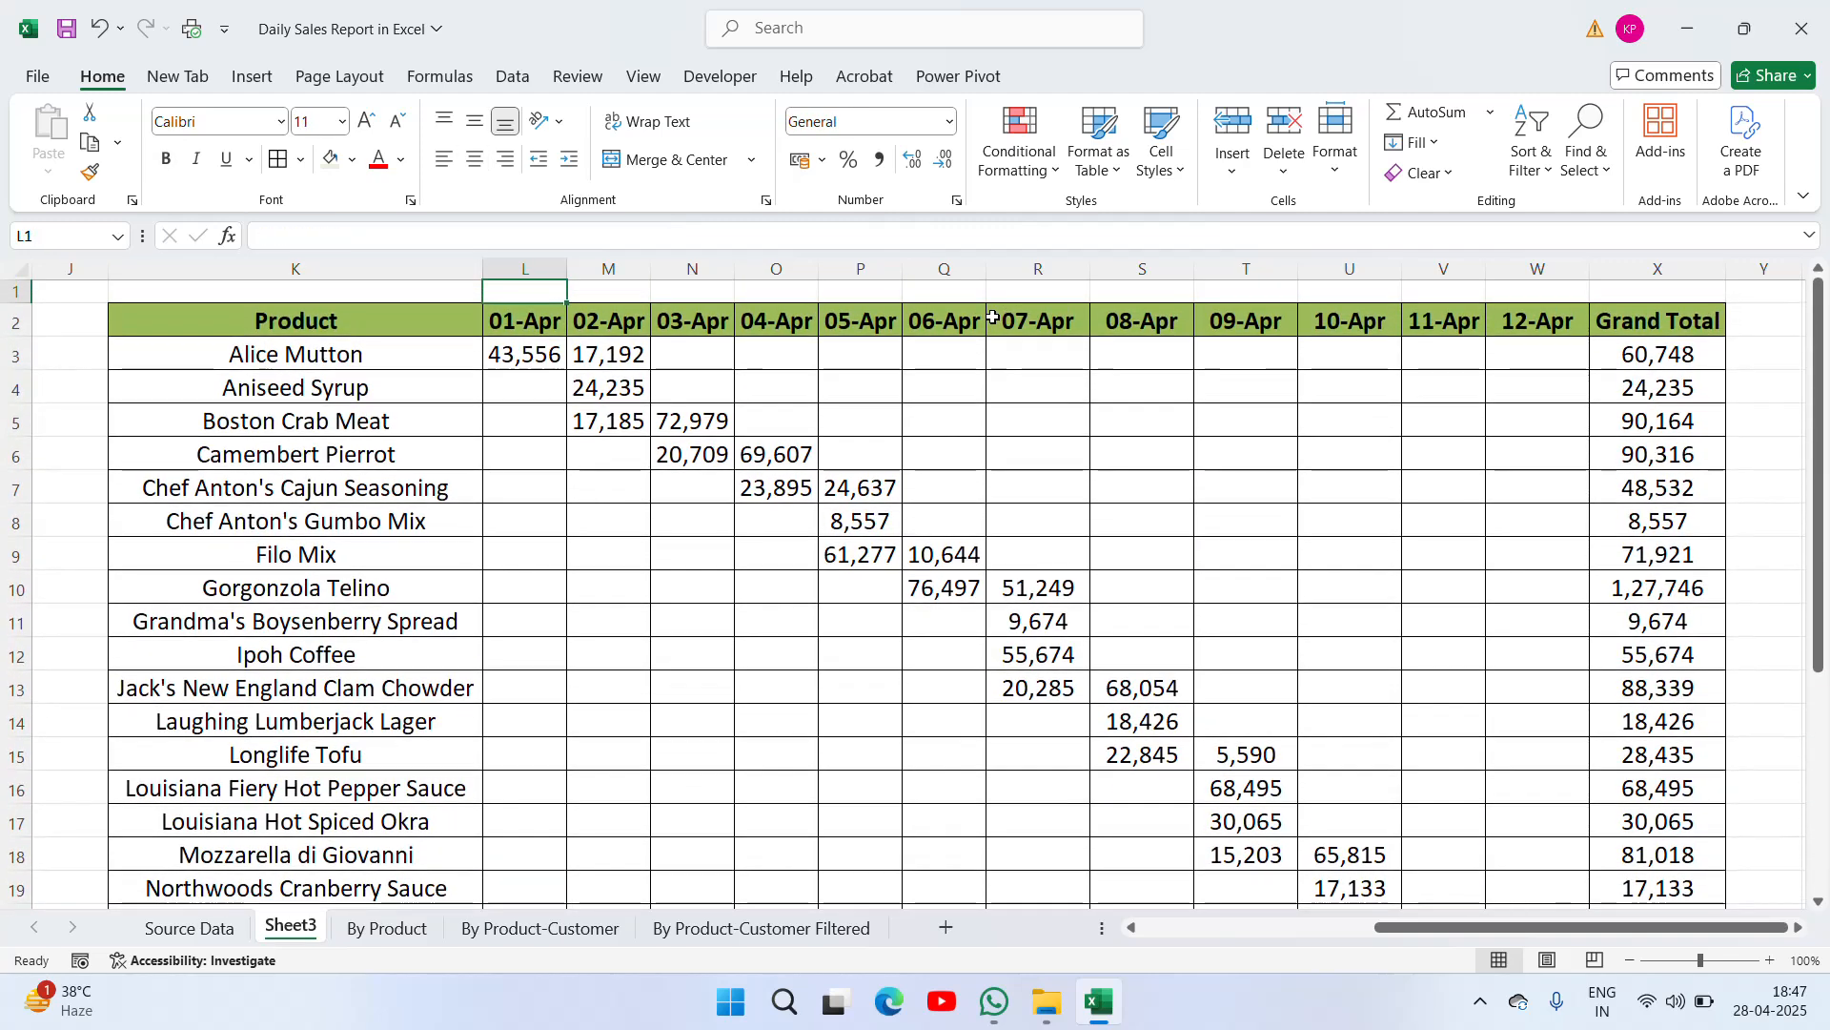
{"action": "key", "text": "Down"}
{"action": "key", "text": "ctrl+Left"}
{"action": "key", "text": "ctrl+Left"}
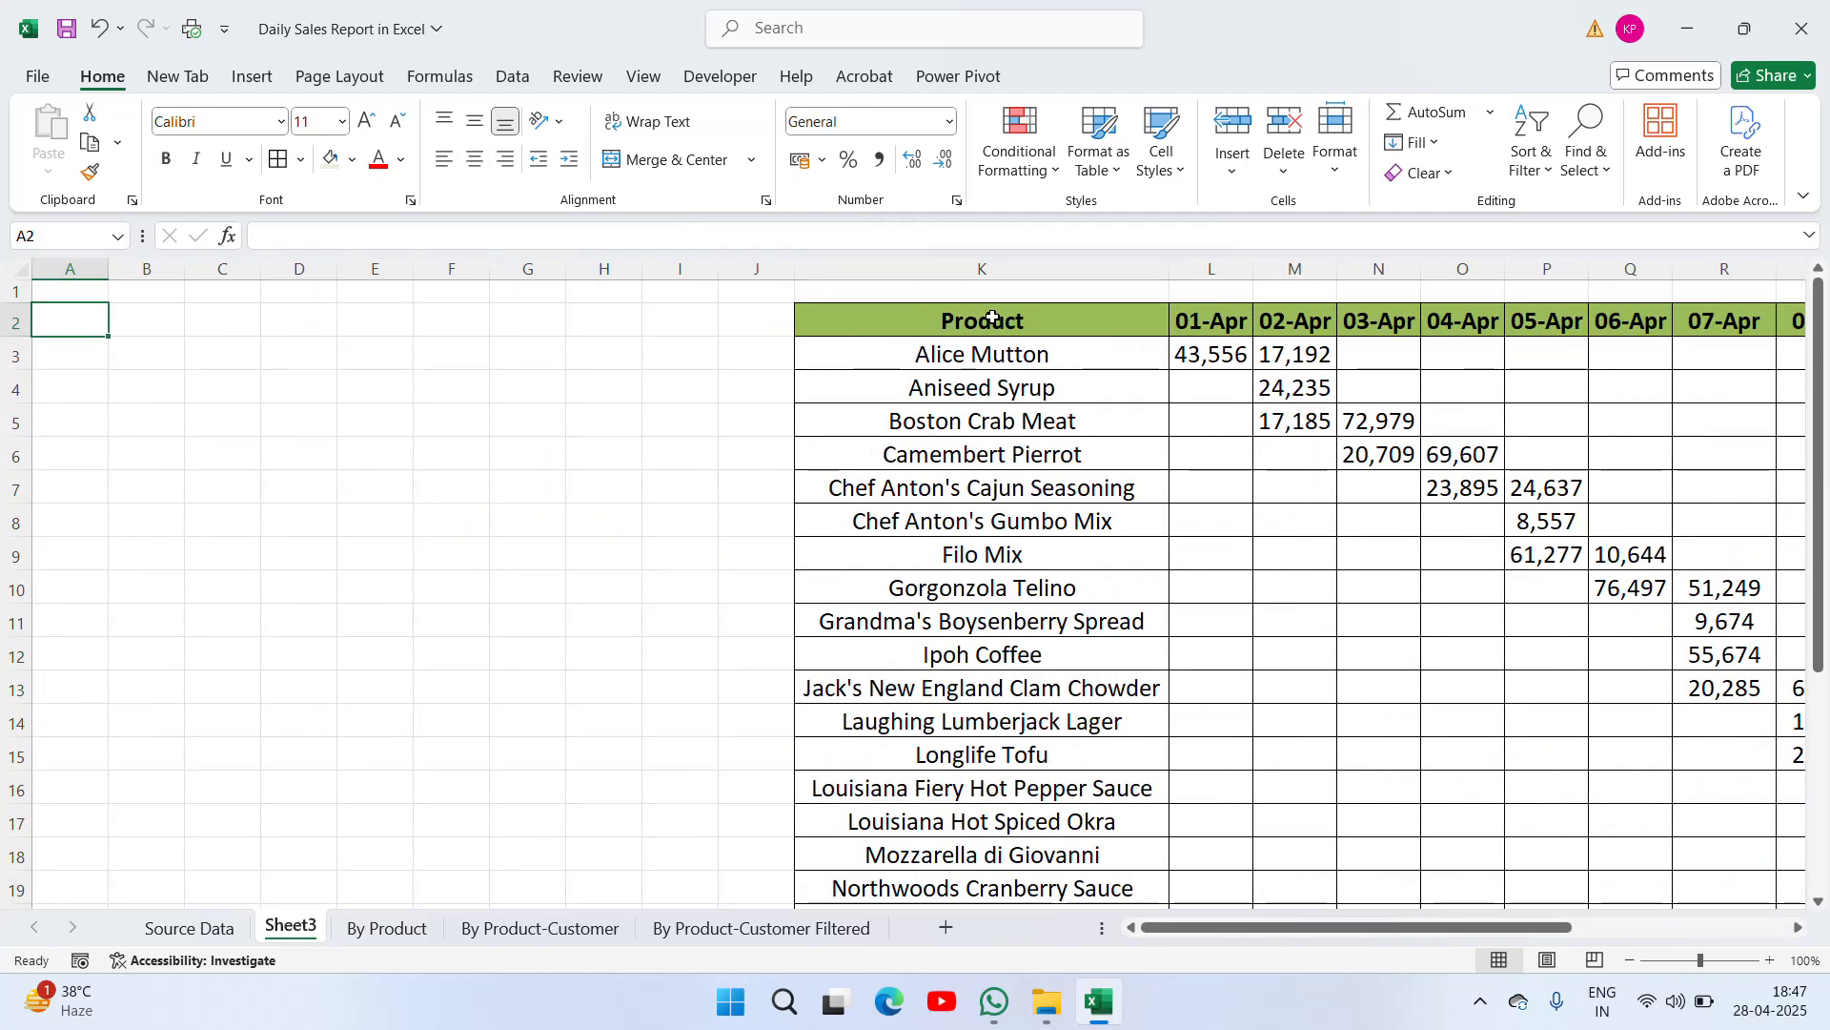
Return to the Source Data sheet and select the first date in cell B4
{"action": "left_click", "coordinate": [181, 928]}
{"action": "left_click", "coordinate": [455, 275]}
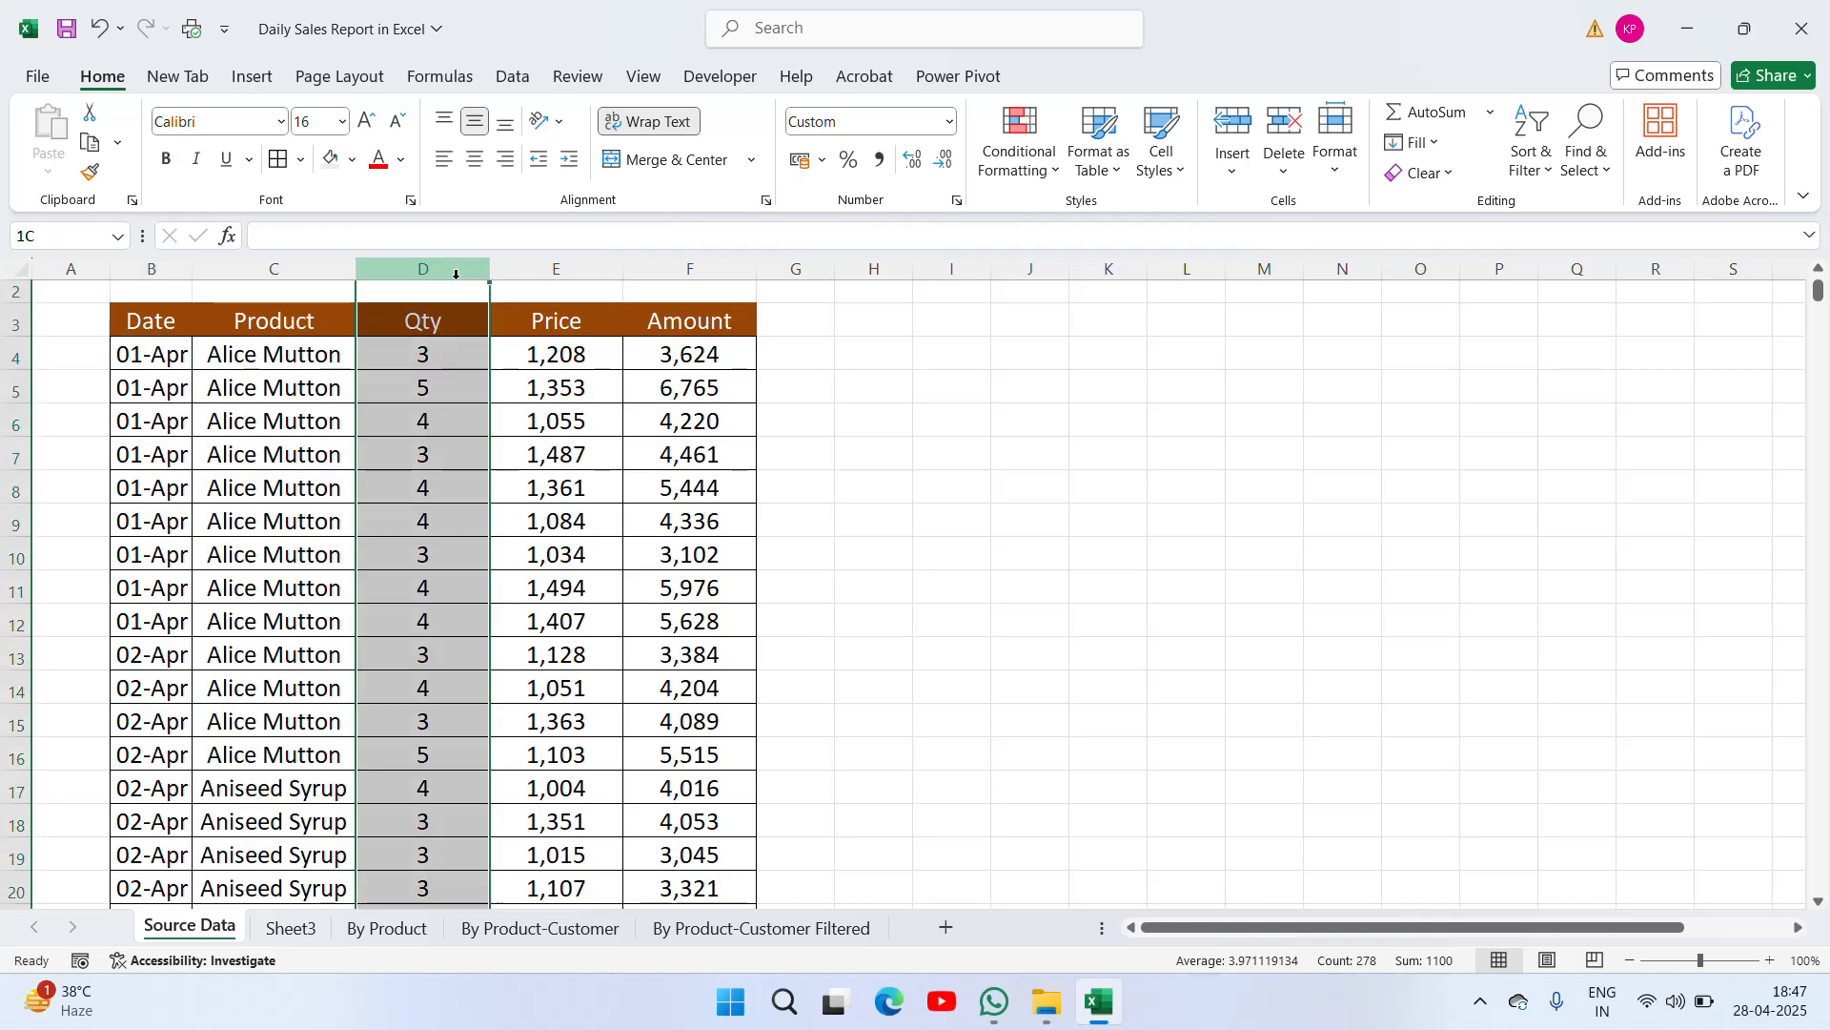
{"action": "key", "text": "ctrl+Left"}
{"action": "key", "text": "Down"}
{"action": "key", "text": "Down"}
{"action": "key", "text": "Down"}
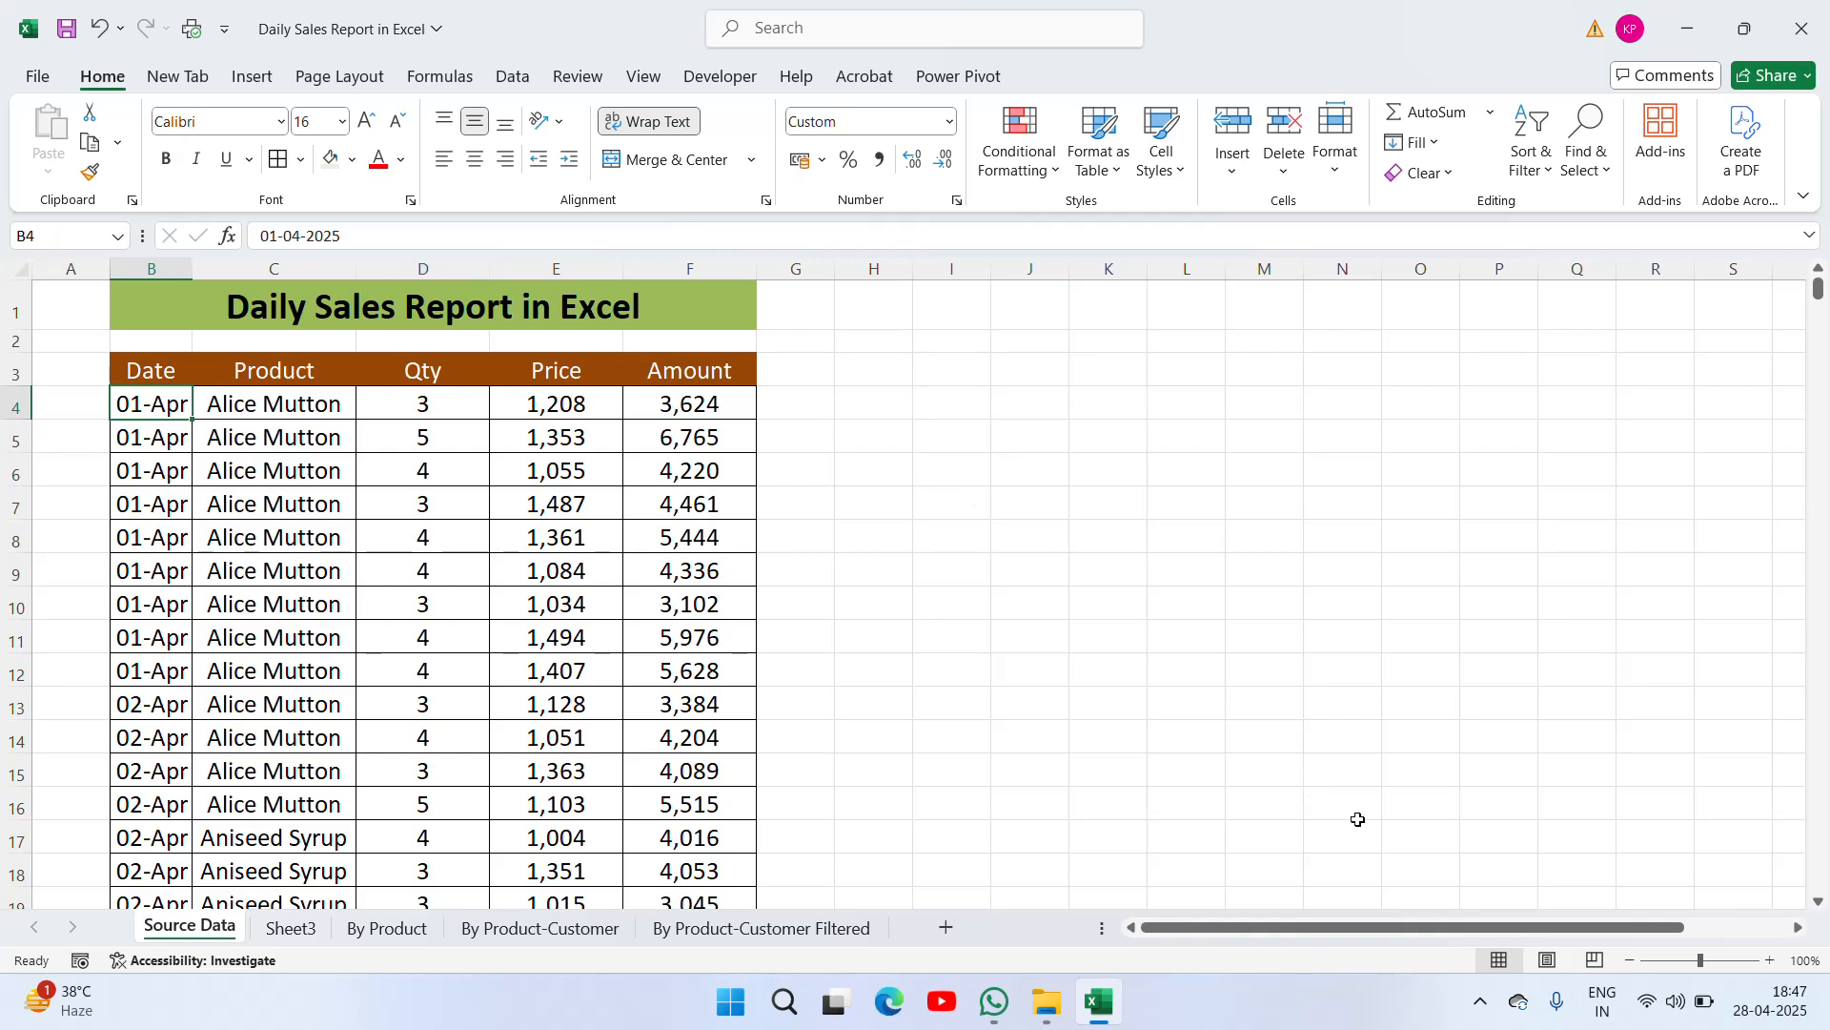
{"action": "left_click", "coordinate": [1478, 1009]}
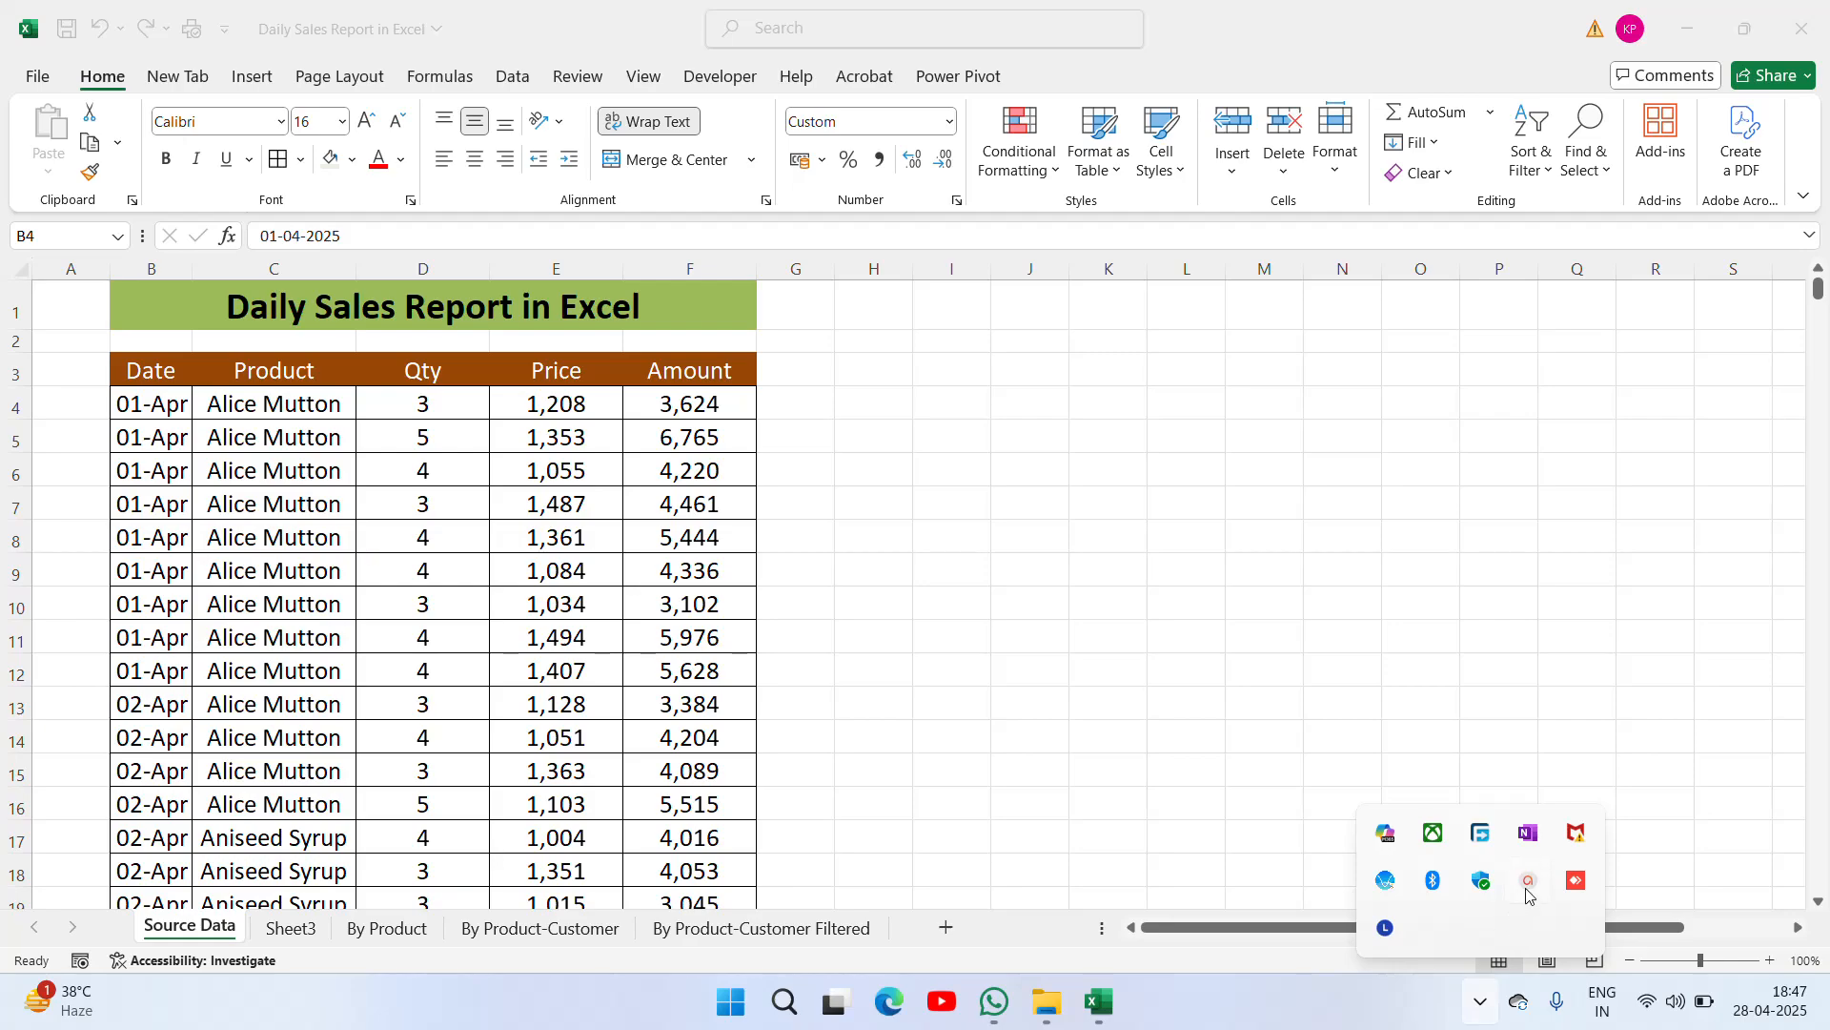
{"action": "left_click", "coordinate": [1526, 889]}
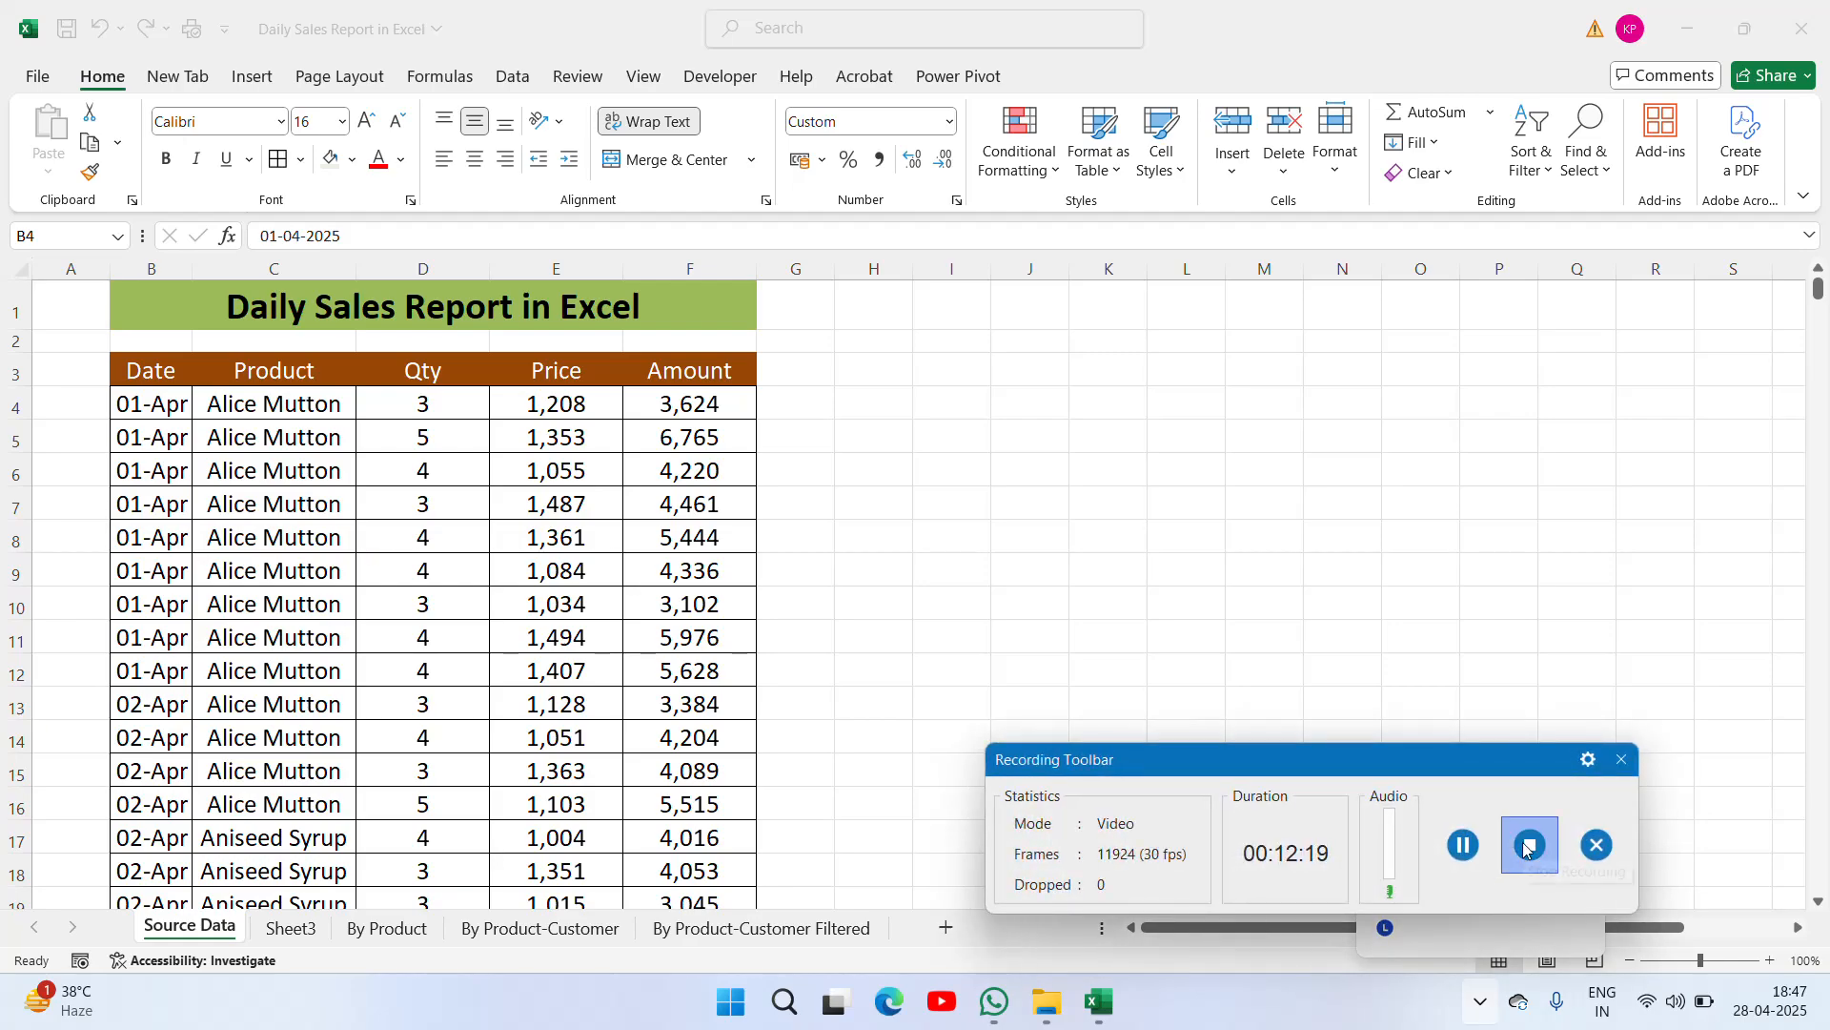